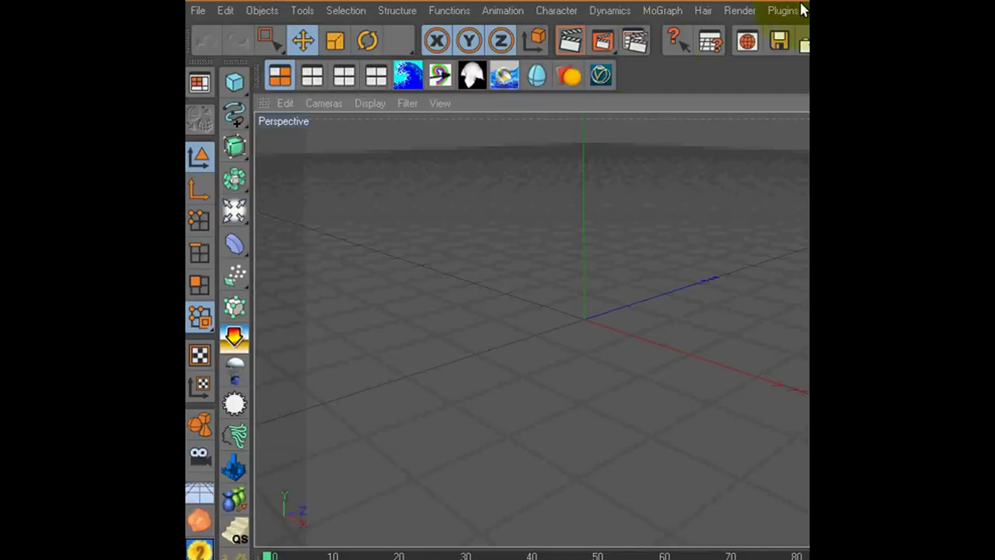
- Add a Cube and a HyperNURBS, then place the Cube under the HyperNURBS to round it
{"action": "left_click", "coordinate": [235, 83]}
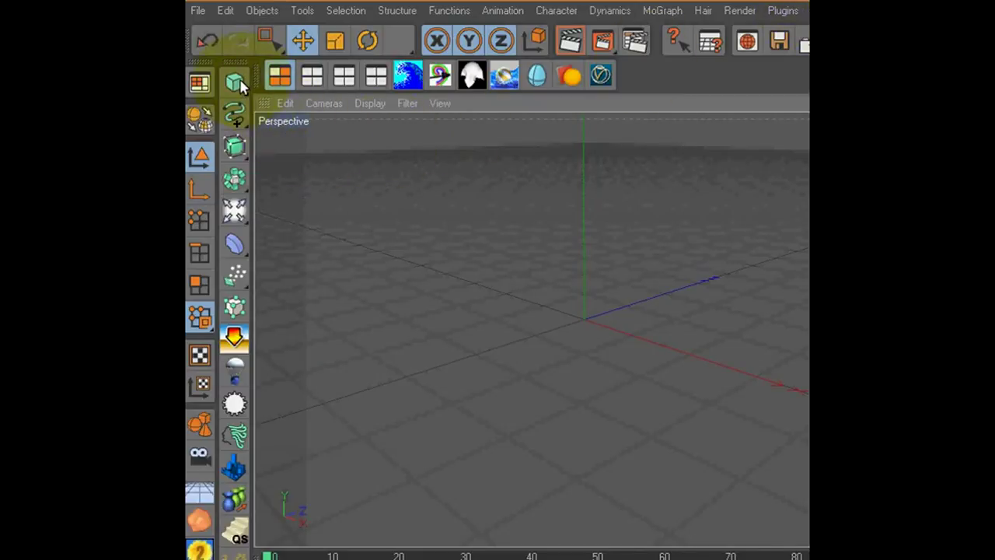
{"action": "left_click", "coordinate": [238, 154]}
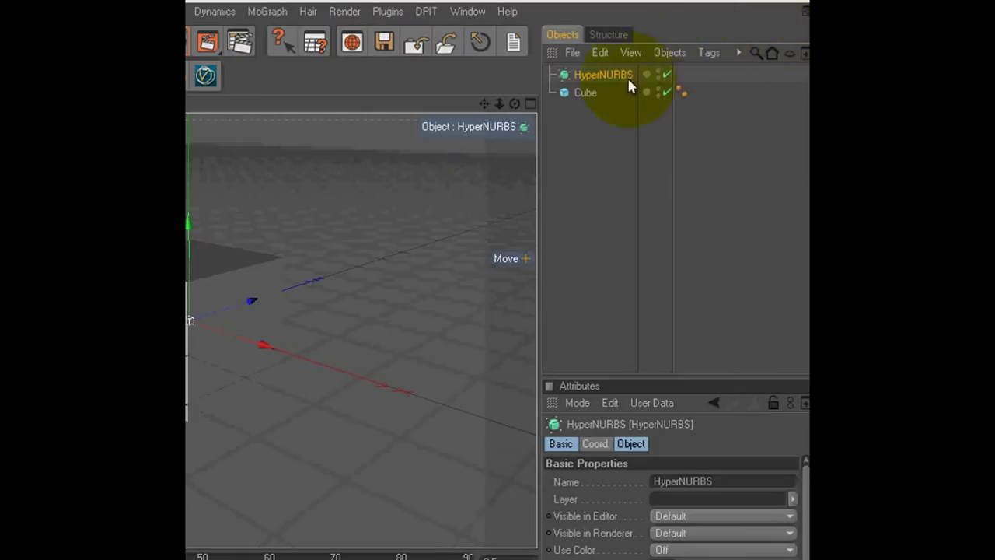
{"action": "left_click_drag", "start_coordinate": [574, 81], "coordinate": [573, 70]}
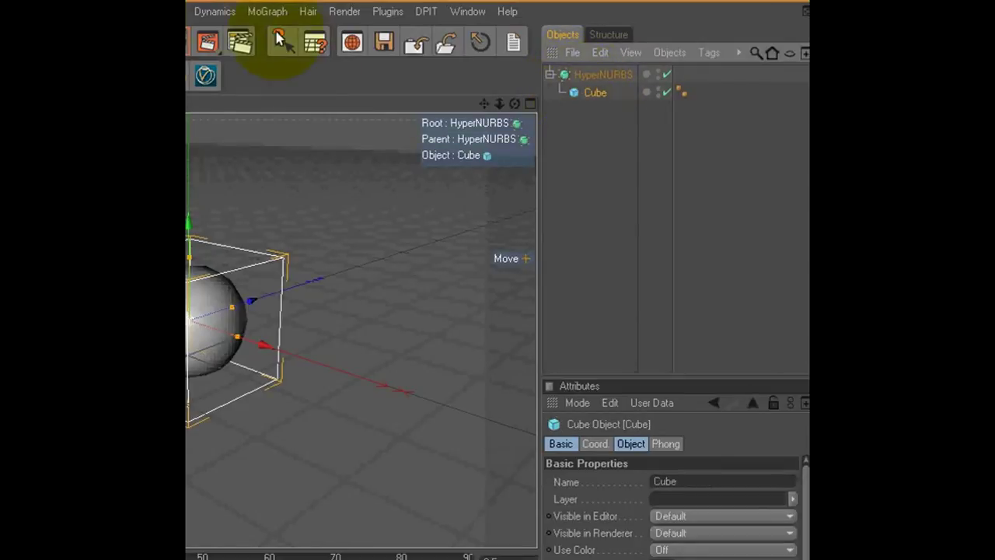
{"action": "scroll", "coordinate": [731, 513], "scroll_direction": "down", "scroll_amount": 3}
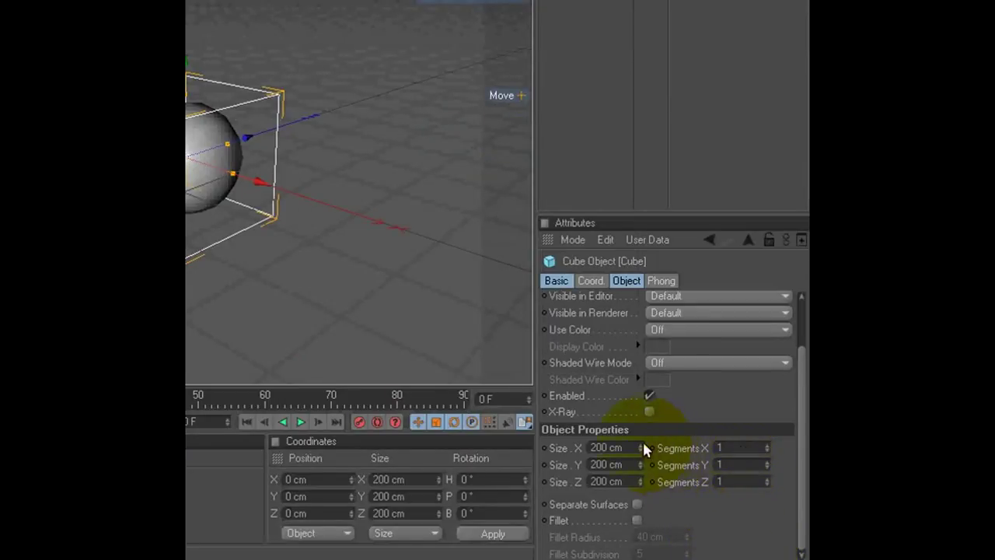
- Resize the cube to 12 cm in X, 577 cm in Y and 177 cm in Z
{"action": "mouse_move", "coordinate": [639, 450]}
{"action": "left_mouse_down"}
{"action": "mouse_move", "coordinate": [639, 515]}
{"action": "mouse_move", "coordinate": [643, 426]}
{"action": "mouse_move", "coordinate": [646, 473]}
{"action": "mouse_move", "coordinate": [638, 444]}
{"action": "left_mouse_up"}
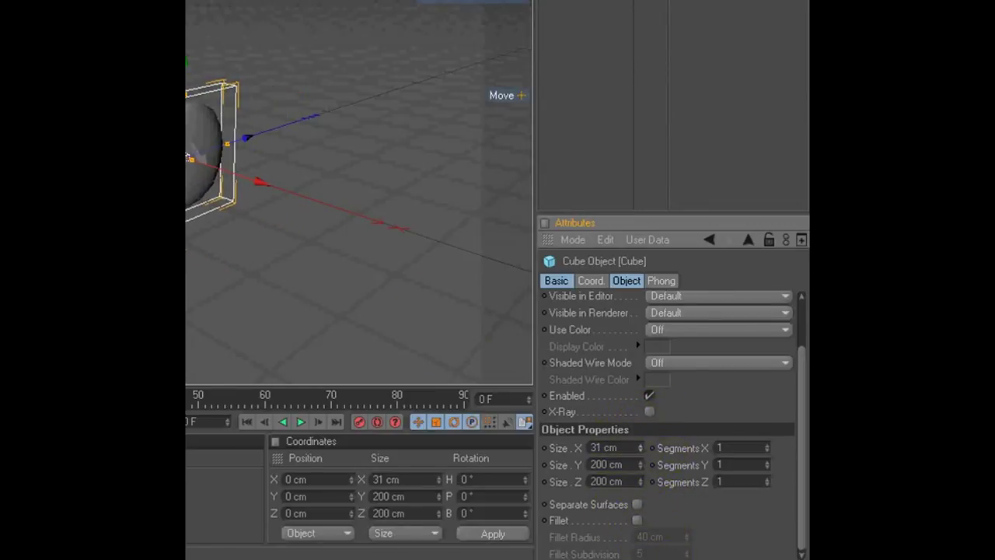
{"action": "left_click", "coordinate": [275, 82]}
{"action": "key", "text": "F4"}
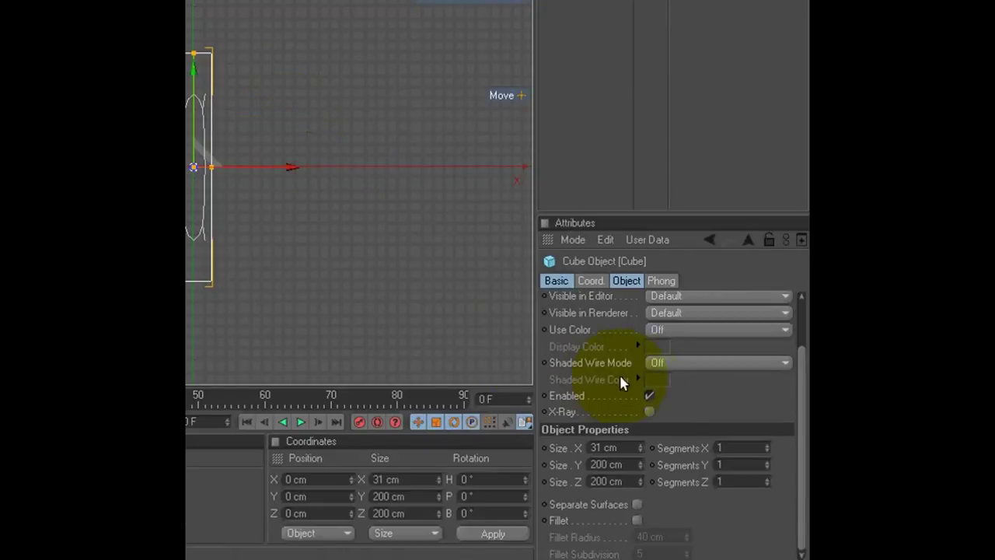
{"action": "left_click_drag", "start_coordinate": [631, 440], "coordinate": [634, 450]}
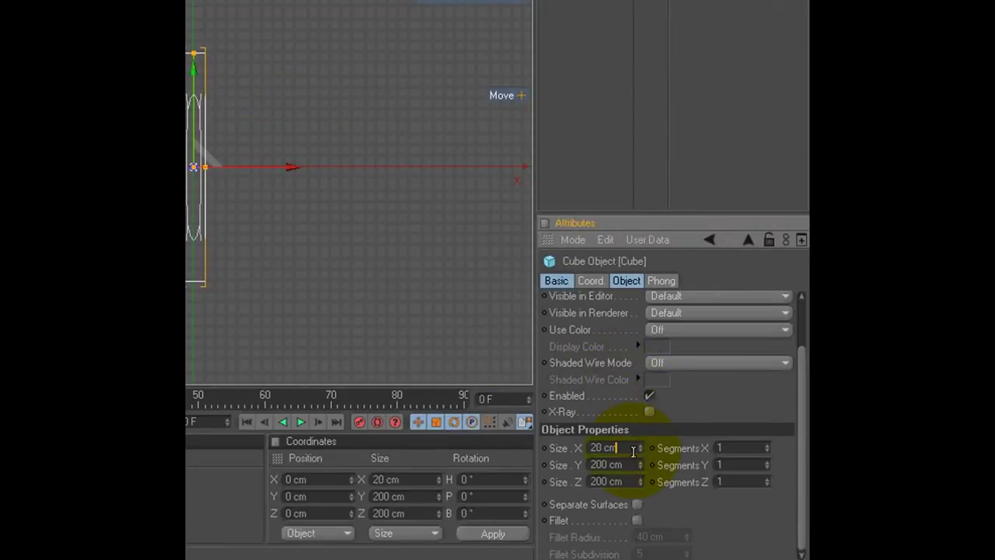
{"action": "left_click_drag", "start_coordinate": [634, 451], "coordinate": [634, 450]}
{"action": "key", "text": "F3"}
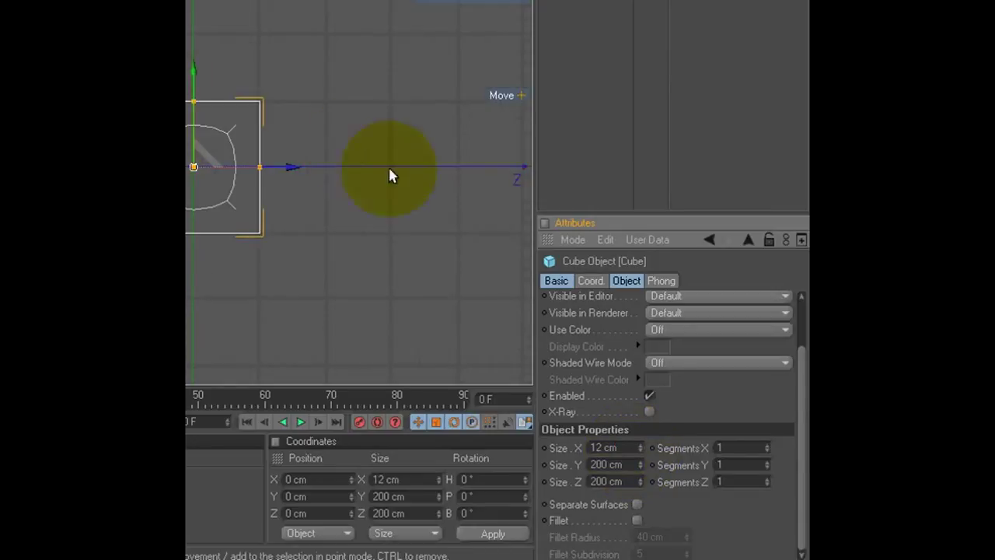
{"action": "mouse_move", "coordinate": [640, 463]}
{"action": "left_mouse_down"}
{"action": "mouse_move", "coordinate": [630, 442]}
{"action": "mouse_move", "coordinate": [644, 484]}
{"action": "left_mouse_up"}
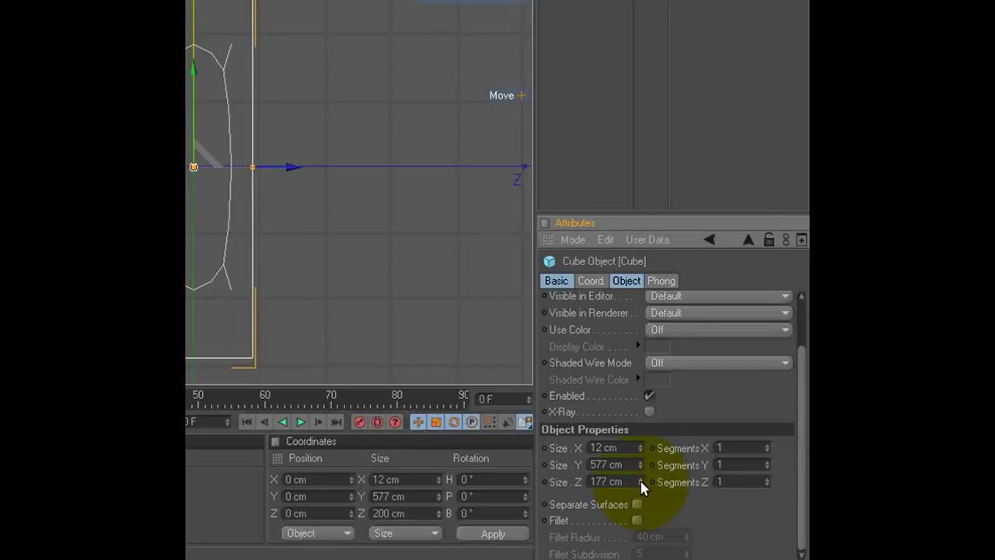
{"action": "left_click", "coordinate": [307, 128]}
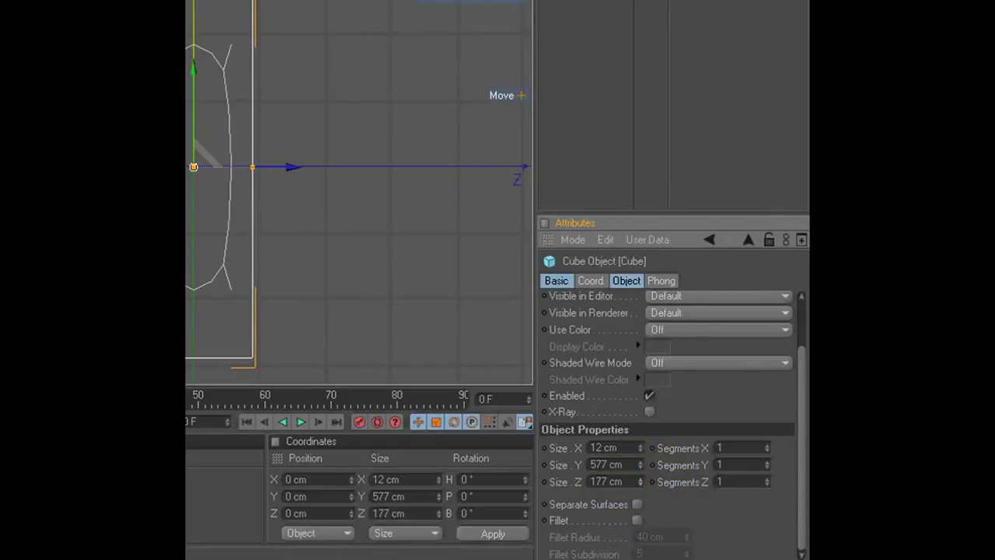
{"action": "left_click", "coordinate": [222, 10]}
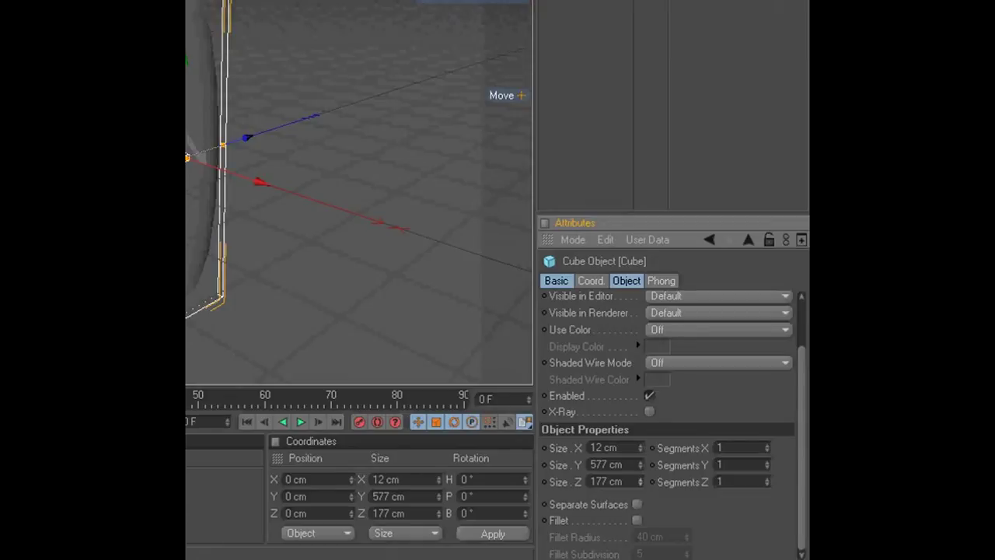
- Raise the cube's Z segments to 4 in the Object attributes
{"action": "scroll", "coordinate": [747, 465], "scroll_direction": "up", "scroll_amount": 2}
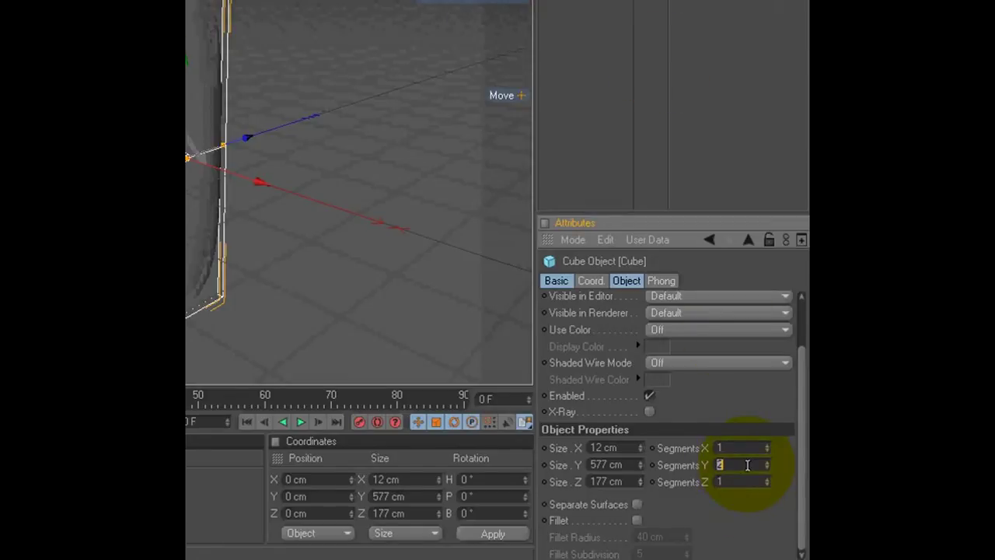
{"action": "scroll", "coordinate": [747, 465], "scroll_direction": "up", "scroll_amount": 2}
{"action": "scroll", "coordinate": [748, 465], "scroll_direction": "up", "scroll_amount": 1}
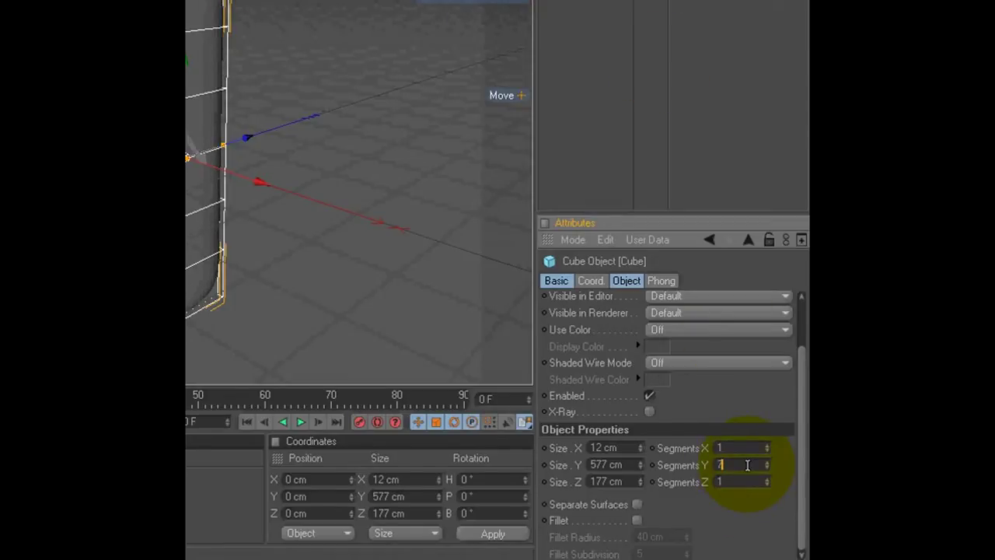
{"action": "scroll", "coordinate": [748, 465], "scroll_direction": "up", "scroll_amount": 1}
{"action": "scroll", "coordinate": [747, 465], "scroll_direction": "up", "scroll_amount": 1}
{"action": "type", "text": "2"}
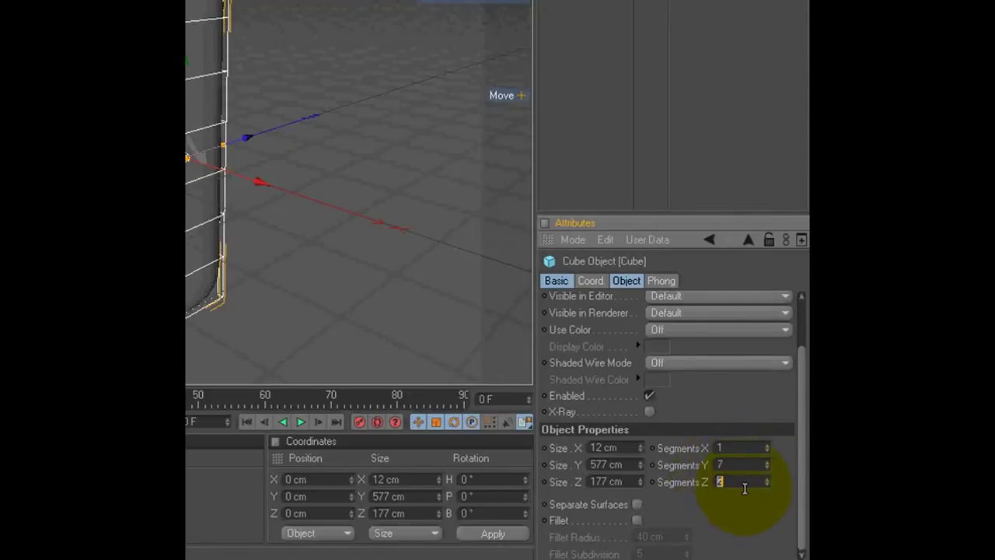
{"action": "key", "text": "Return"}
{"action": "key", "text": "Return"}
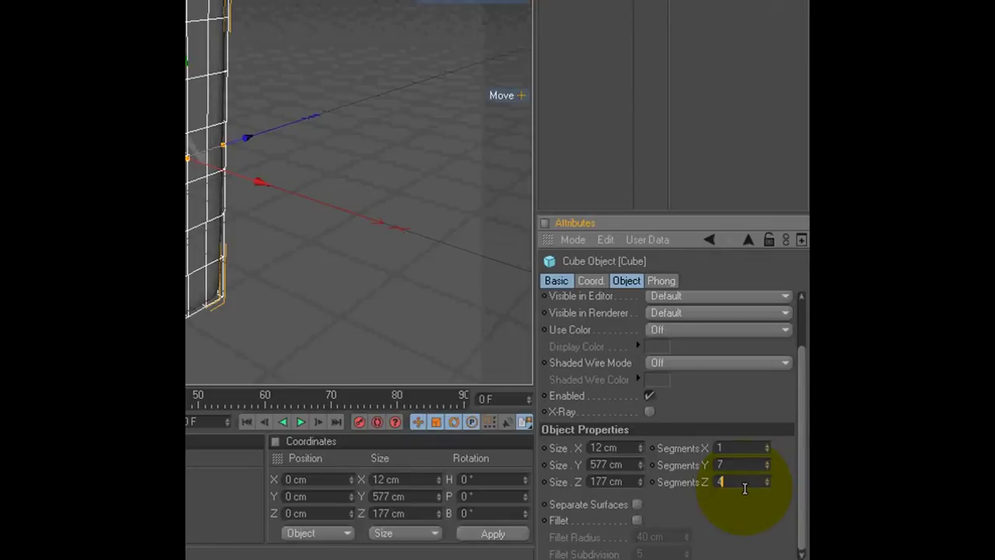
- Set the cube's segments to 2 in X, 5 in Z and 6 in Y
{"action": "key", "text": "Return"}
{"action": "key", "text": "Return"}
{"action": "double_click", "coordinate": [736, 447]}
{"action": "type", "text": "2"}
{"action": "key", "text": "Return"}
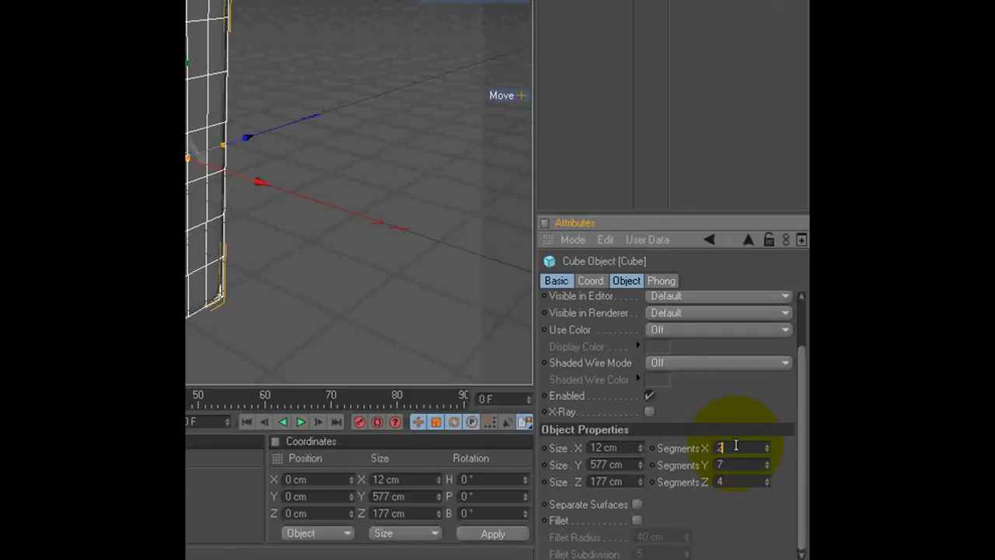
{"action": "double_click", "coordinate": [736, 482]}
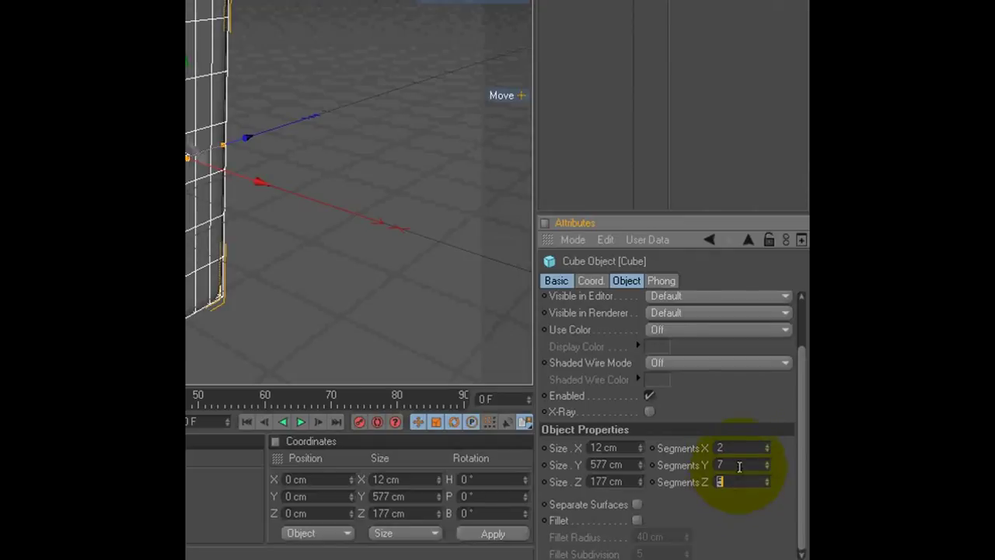
{"action": "type", "text": "5"}
{"action": "double_click", "coordinate": [739, 465]}
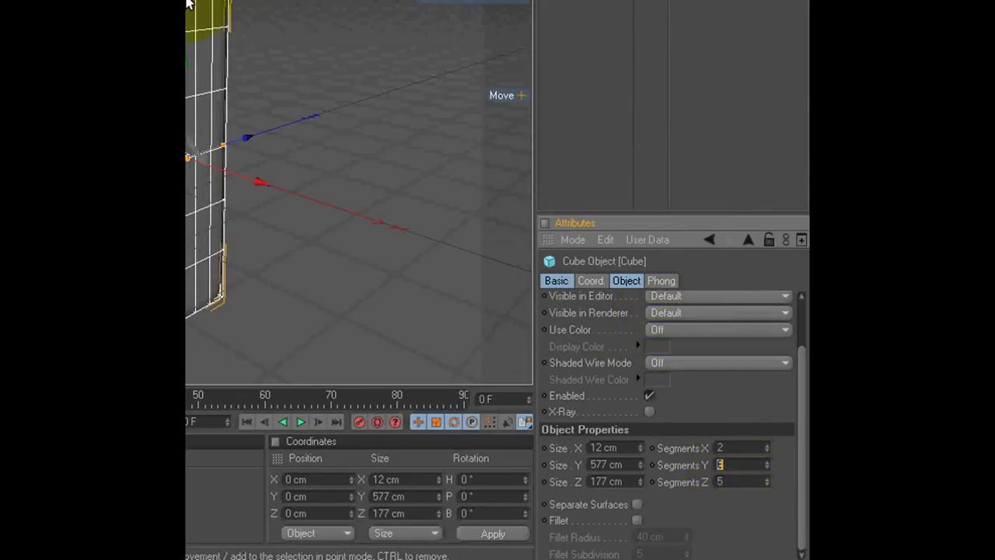
{"action": "type", "text": "6"}
{"action": "key", "text": "Return"}
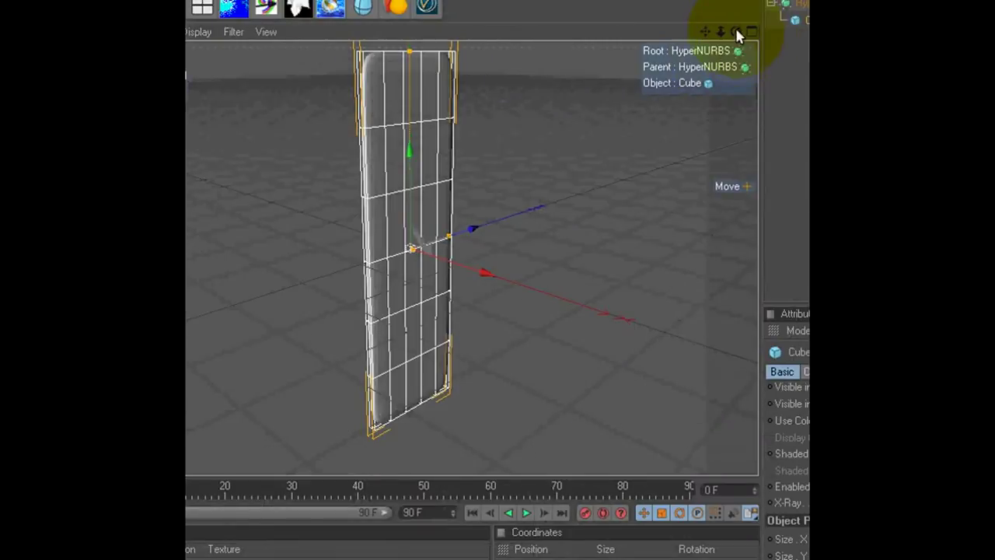
- Reduce the slab's height evenly at top and bottom, viewing it from a new angle
{"action": "mouse_move", "coordinate": [507, 262]}
{"action": "left_mouse_down", "text": "alt"}
{"action": "mouse_move", "coordinate": [521, 279]}
{"action": "mouse_move", "coordinate": [617, 53]}
{"action": "left_mouse_up", "text": "alt"}
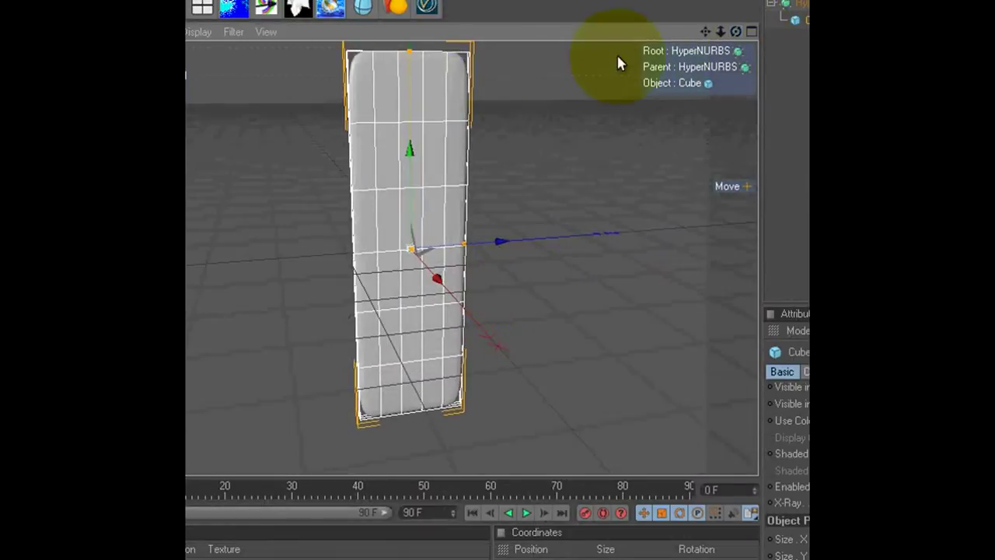
{"action": "left_click_drag", "start_coordinate": [414, 59], "coordinate": [520, 288]}
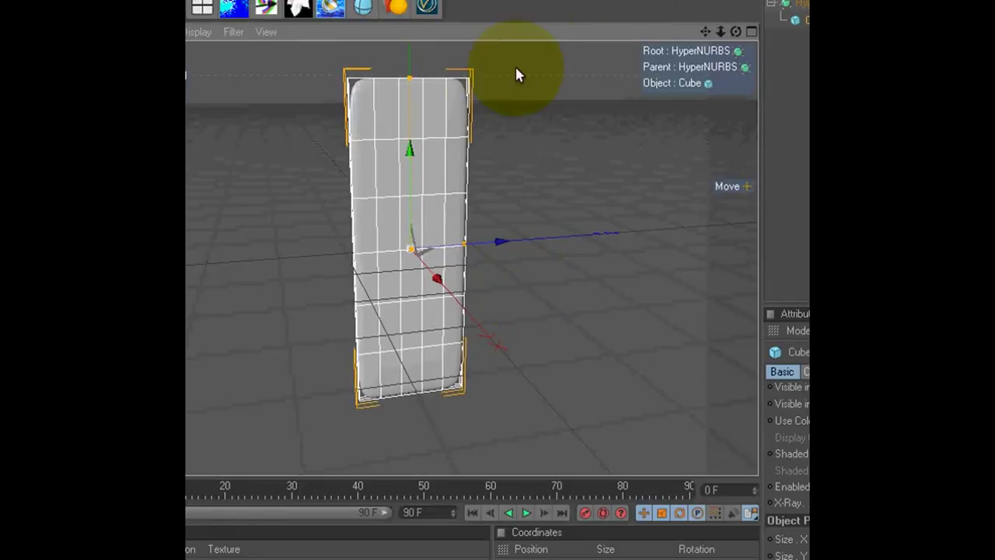
{"action": "mouse_move", "coordinate": [723, 31]}
{"action": "left_mouse_down"}
{"action": "mouse_move", "coordinate": [513, 289]}
{"action": "mouse_move", "coordinate": [444, 138]}
{"action": "left_mouse_up"}
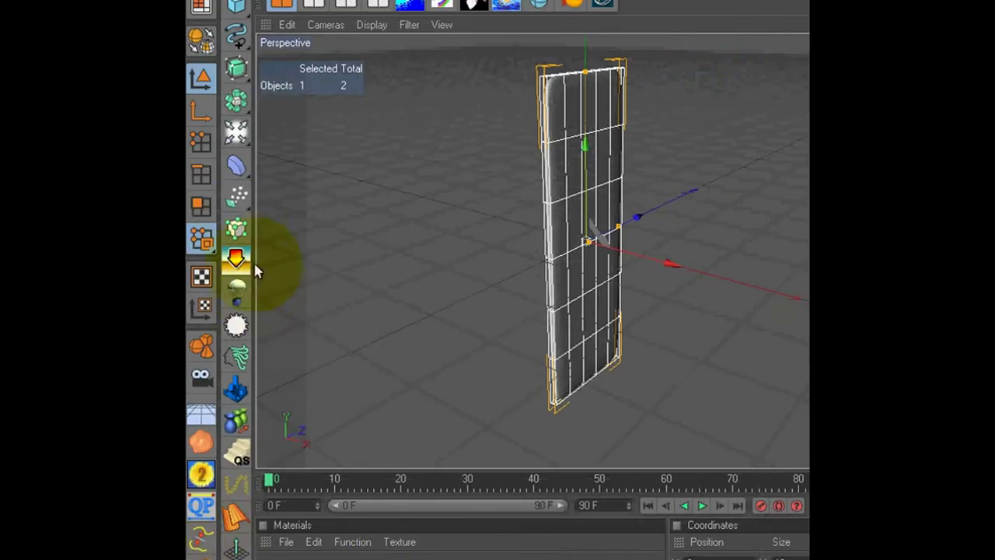
- Add a Taper deformer and scale its cage up until it encloses the slab in front and side views
{"action": "left_click_drag", "start_coordinate": [235, 166], "coordinate": [455, 221]}
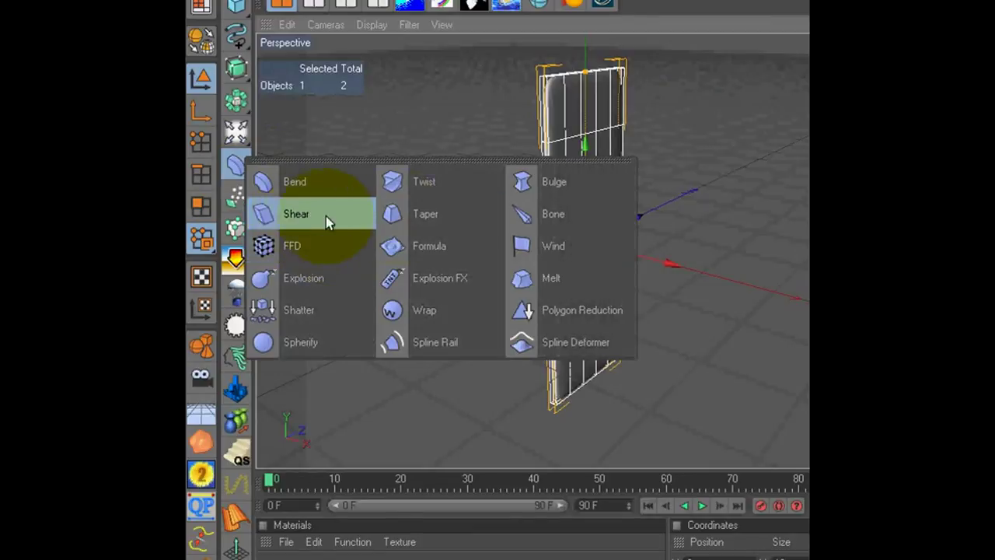
{"action": "left_click", "coordinate": [423, 216]}
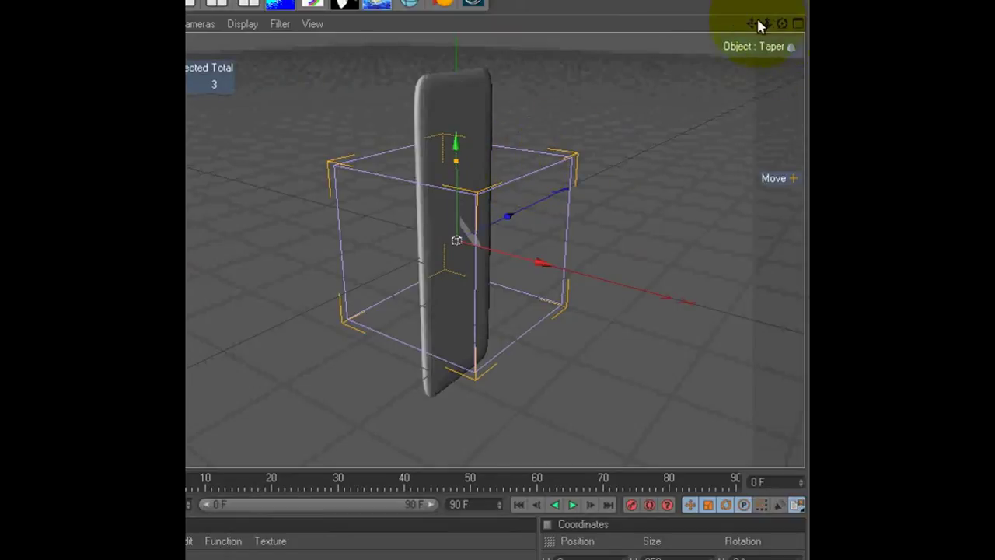
{"action": "left_click_drag", "start_coordinate": [568, 282], "coordinate": [640, 104], "text": "alt"}
{"action": "right_click", "coordinate": [640, 104]}
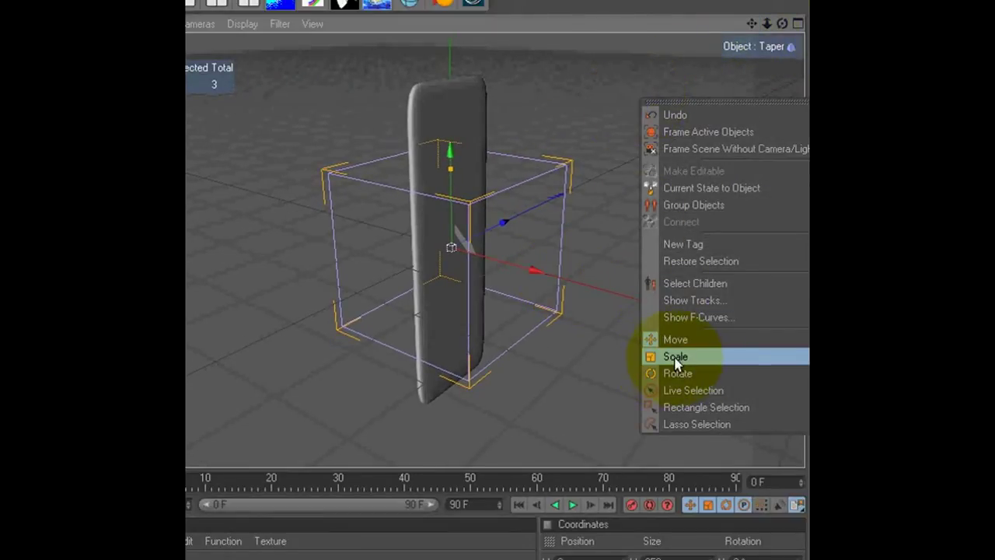
{"action": "left_click", "coordinate": [694, 357]}
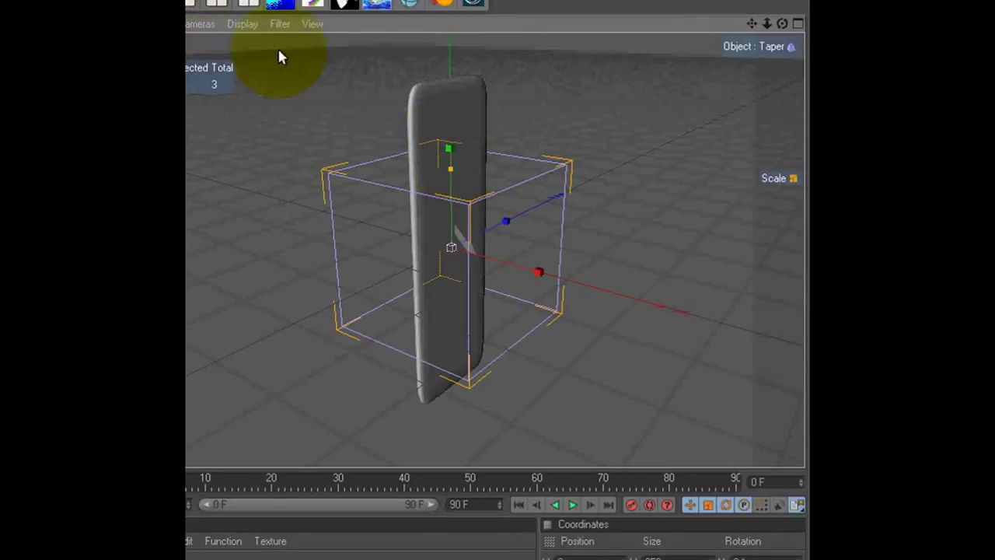
{"action": "left_click_drag", "start_coordinate": [660, 251], "coordinate": [559, 273]}
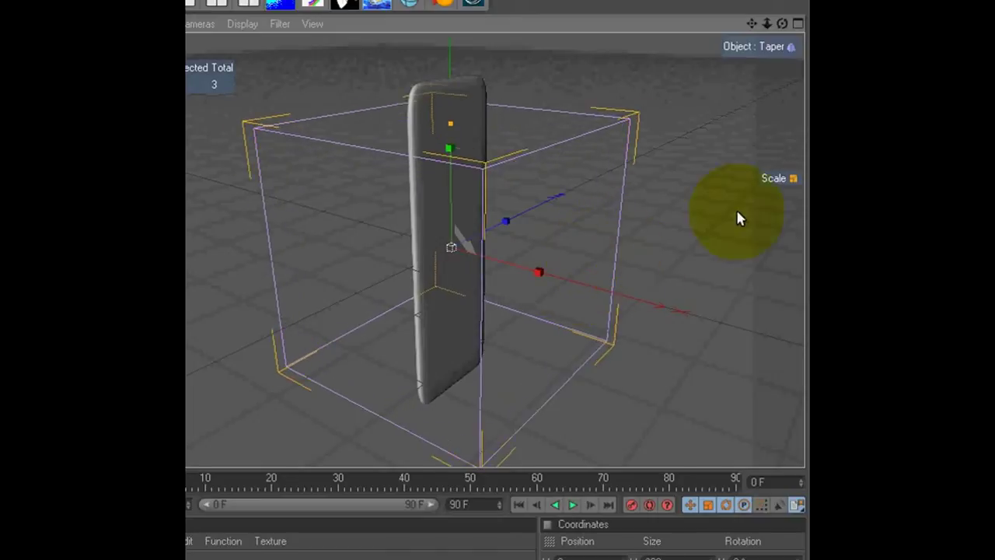
{"action": "left_click", "coordinate": [221, 6]}
{"action": "mouse_move", "coordinate": [489, 156]}
{"action": "left_mouse_down"}
{"action": "mouse_move", "coordinate": [596, 269]}
{"action": "mouse_move", "coordinate": [571, 280]}
{"action": "mouse_move", "coordinate": [362, 103]}
{"action": "left_mouse_up"}
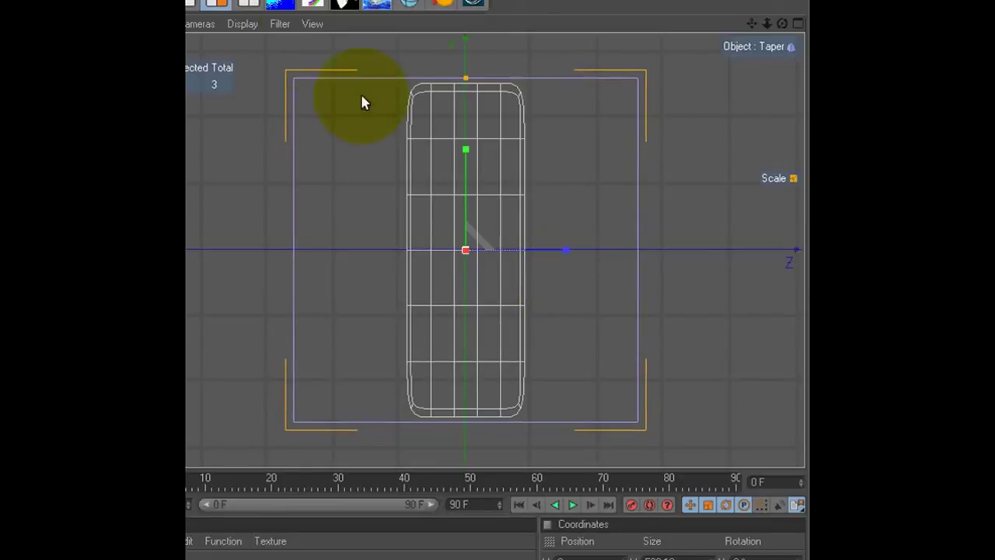
{"action": "left_click", "coordinate": [247, 4]}
{"action": "scroll", "coordinate": [485, 165], "scroll_direction": "down", "scroll_amount": 3}
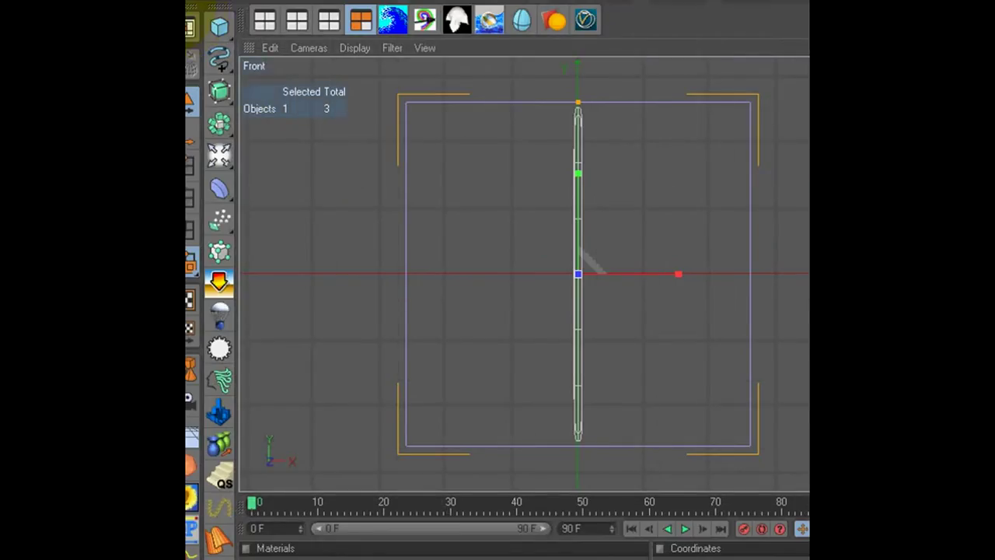
- Scale the Taper down along X and Z to hug the body and set its bank rotation to -180°
{"action": "left_click", "coordinate": [198, 144]}
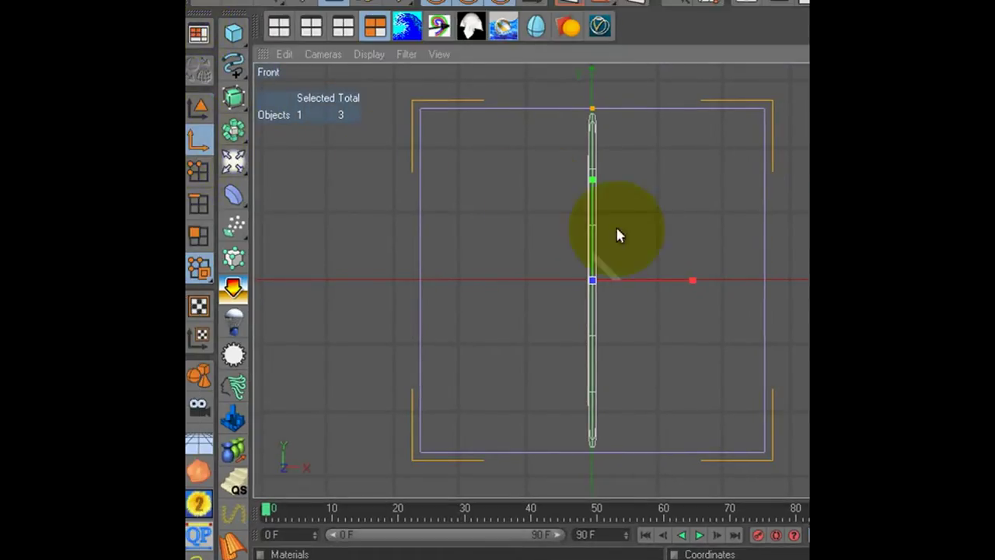
{"action": "left_click_drag", "start_coordinate": [630, 306], "coordinate": [697, 306]}
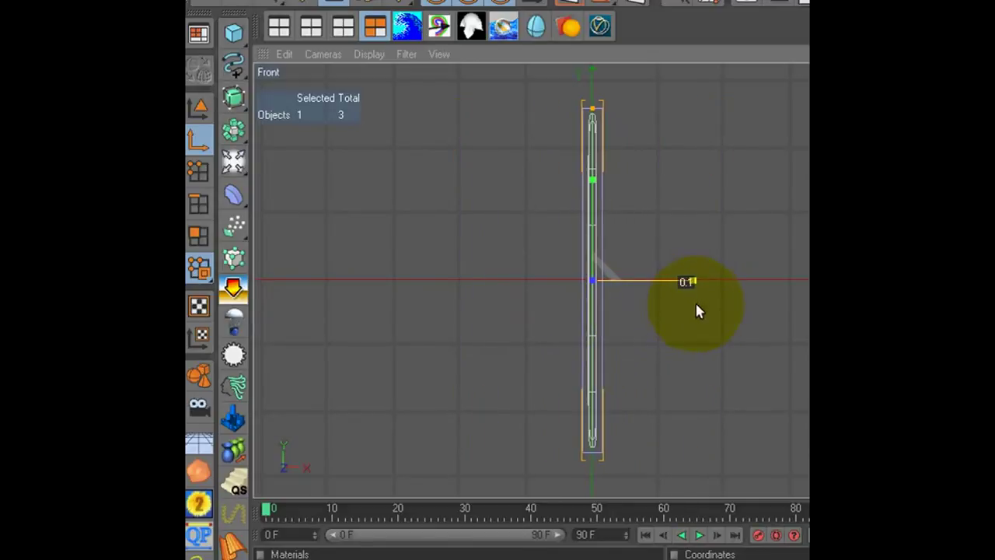
{"action": "left_click_drag", "start_coordinate": [697, 310], "coordinate": [698, 308]}
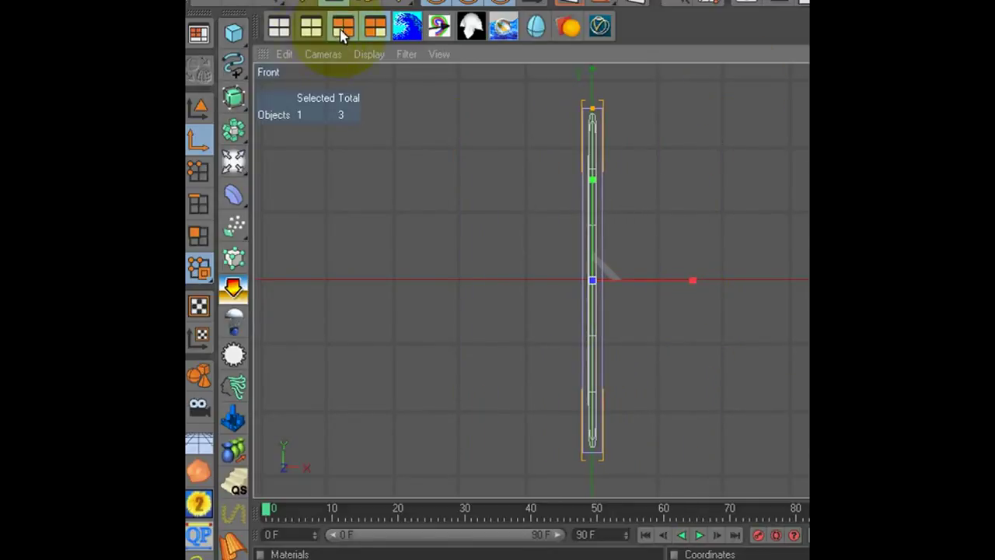
{"action": "left_click", "coordinate": [343, 28]}
{"action": "mouse_move", "coordinate": [648, 311]}
{"action": "left_mouse_down"}
{"action": "mouse_move", "coordinate": [633, 311]}
{"action": "mouse_move", "coordinate": [627, 329]}
{"action": "mouse_move", "coordinate": [707, 311]}
{"action": "mouse_move", "coordinate": [697, 309]}
{"action": "left_mouse_up"}
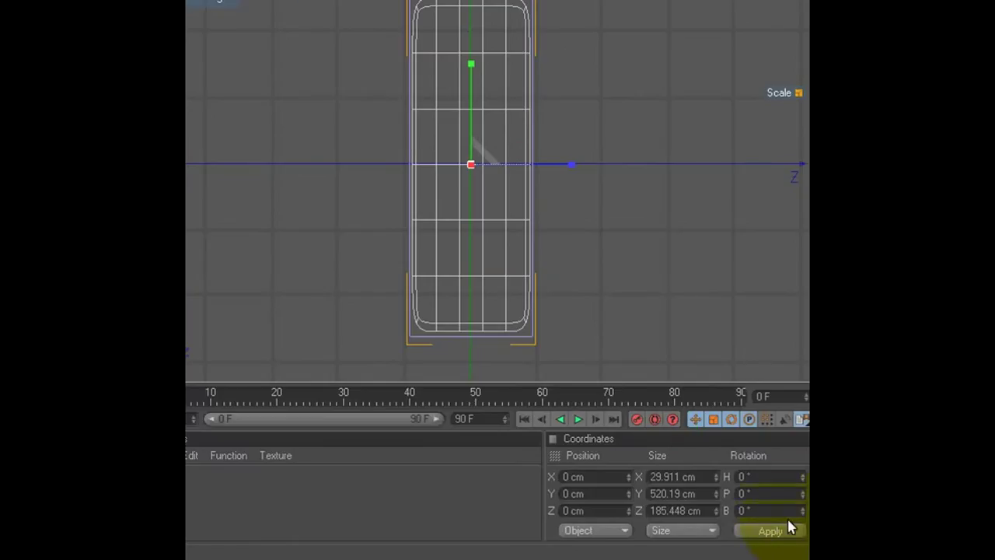
{"action": "double_click", "coordinate": [779, 510]}
{"action": "type", "text": "-180"}
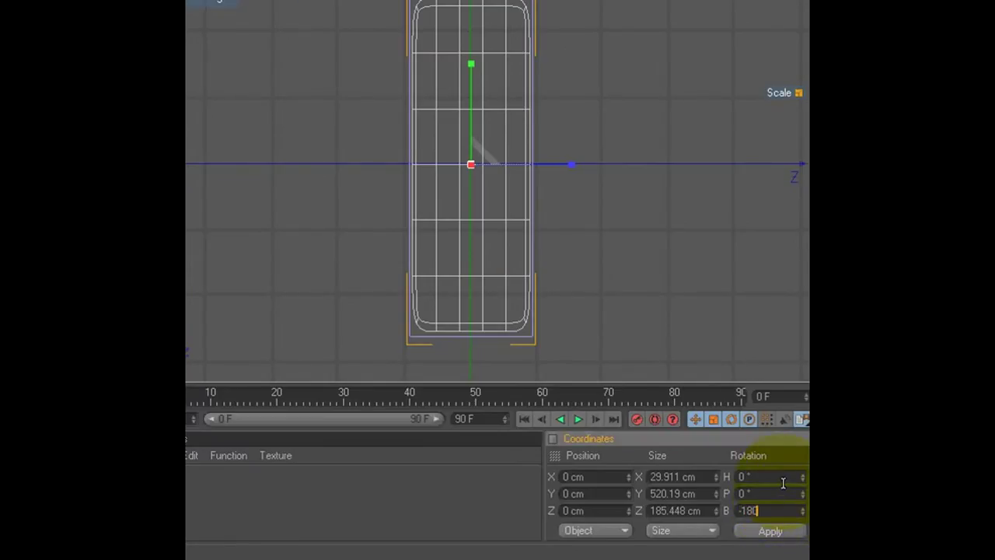
{"action": "key", "text": "Return"}
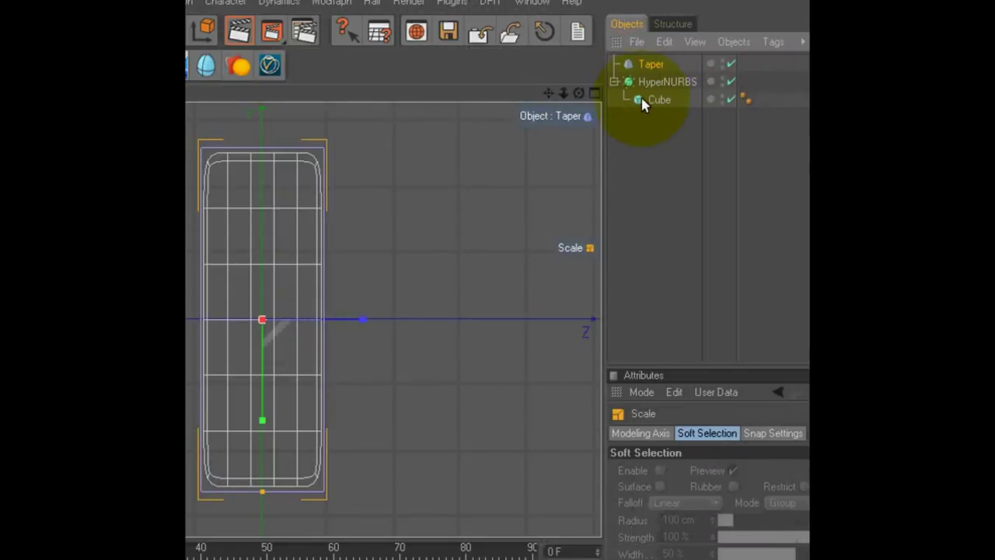
- Parent the Taper under the Cube inside the HyperNURBS, then reselect the Taper with the Move tool active
{"action": "left_click_drag", "start_coordinate": [642, 105], "coordinate": [643, 106]}
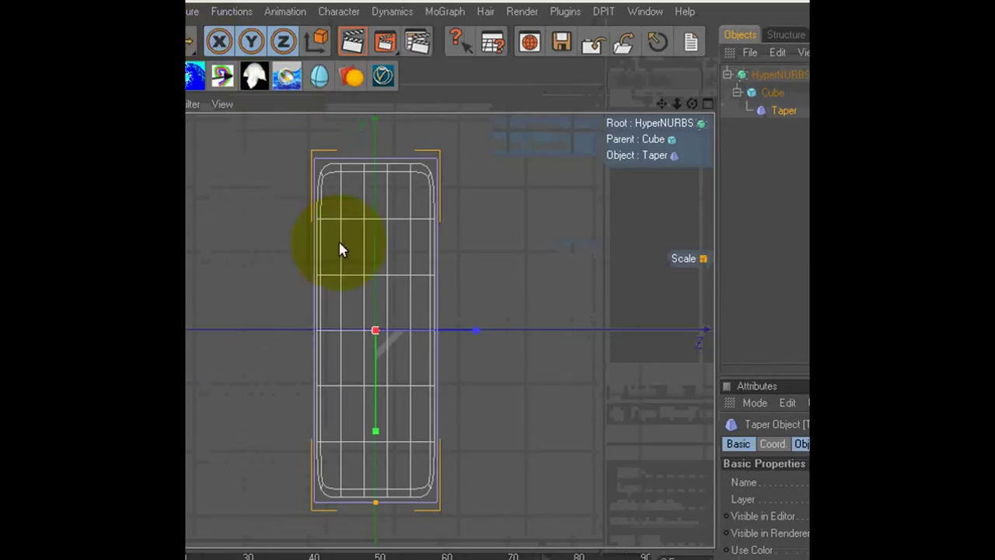
{"action": "key", "text": "e"}
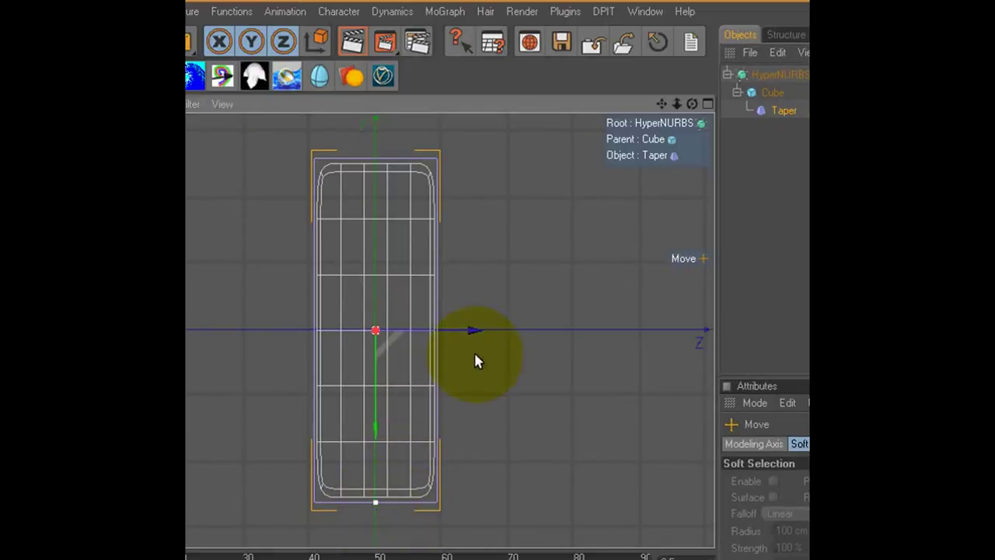
{"action": "left_click", "coordinate": [374, 504]}
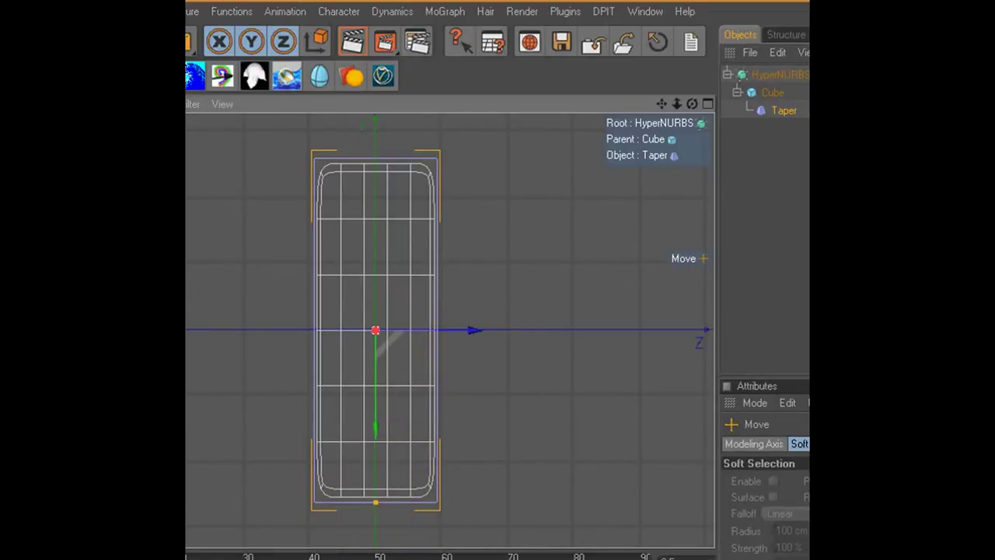
{"action": "left_click", "coordinate": [285, 438]}
{"action": "left_click", "coordinate": [373, 506]}
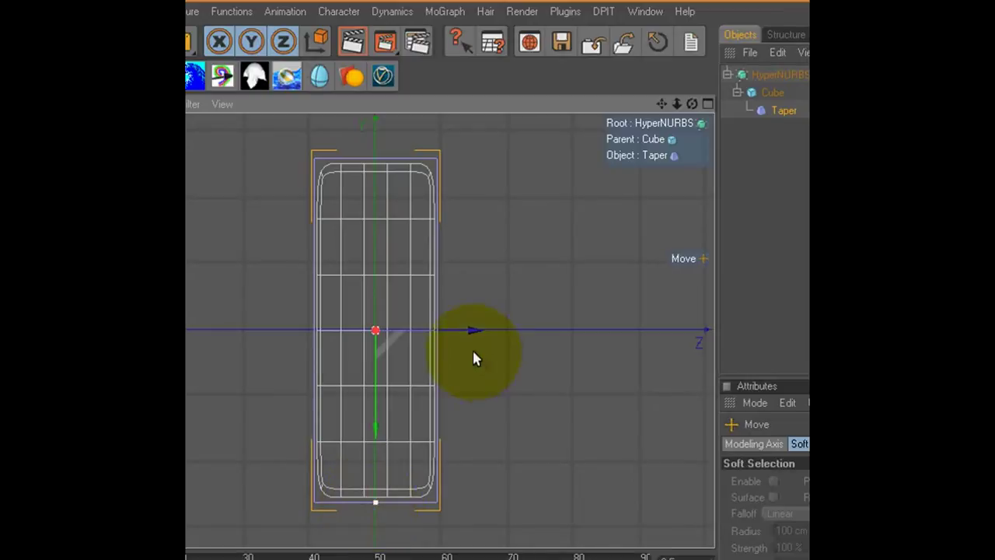
{"action": "left_click", "coordinate": [769, 123]}
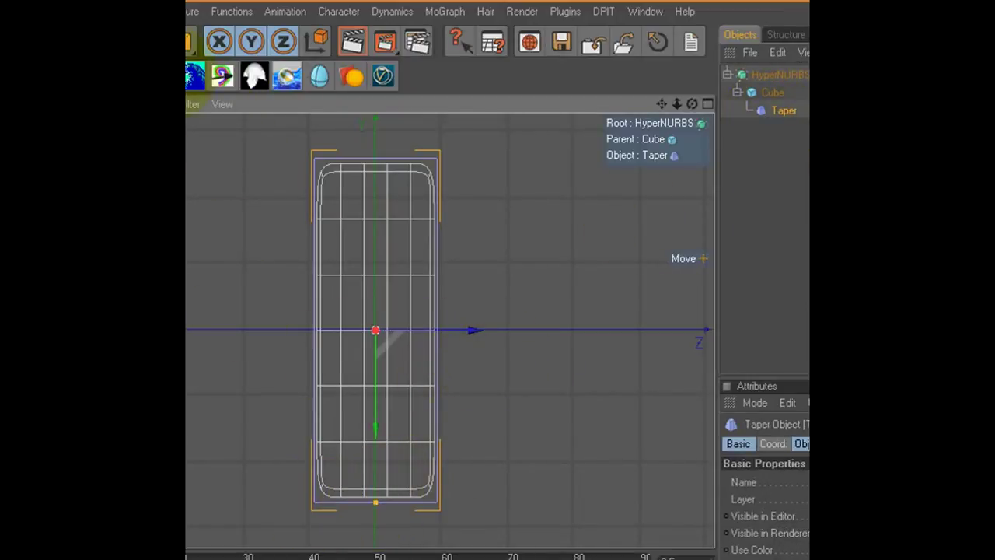
{"action": "mouse_move", "coordinate": [244, 216]}
{"action": "left_mouse_down"}
{"action": "mouse_move", "coordinate": [378, 478]}
{"action": "mouse_move", "coordinate": [480, 356]}
{"action": "left_mouse_up"}
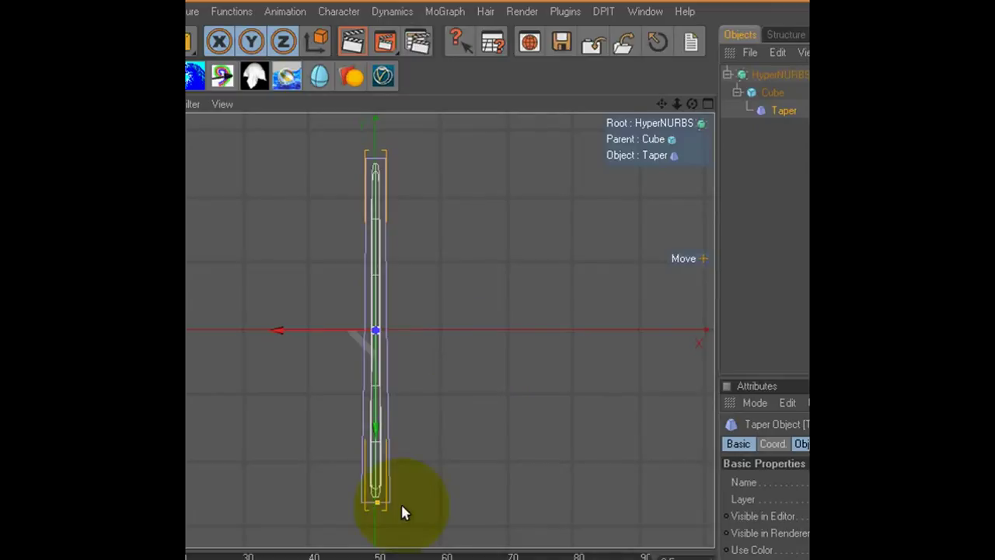
- Increase the Taper's Strength to about 27% so the slab narrows toward its bottom
{"action": "key", "text": "F1"}
{"action": "mouse_move", "coordinate": [340, 185]}
{"action": "left_mouse_down", "text": "alt"}
{"action": "mouse_move", "coordinate": [427, 360]}
{"action": "mouse_move", "coordinate": [555, 285]}
{"action": "mouse_move", "coordinate": [362, 477]}
{"action": "mouse_move", "coordinate": [477, 360]}
{"action": "left_mouse_up", "text": "alt"}
{"action": "key", "text": "ctrl+r"}
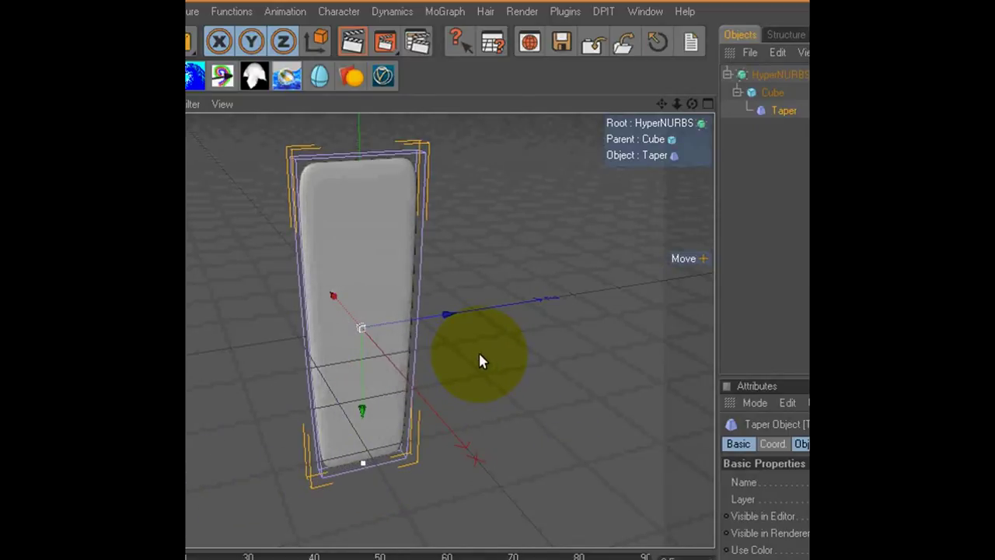
{"action": "left_click", "coordinate": [362, 463]}
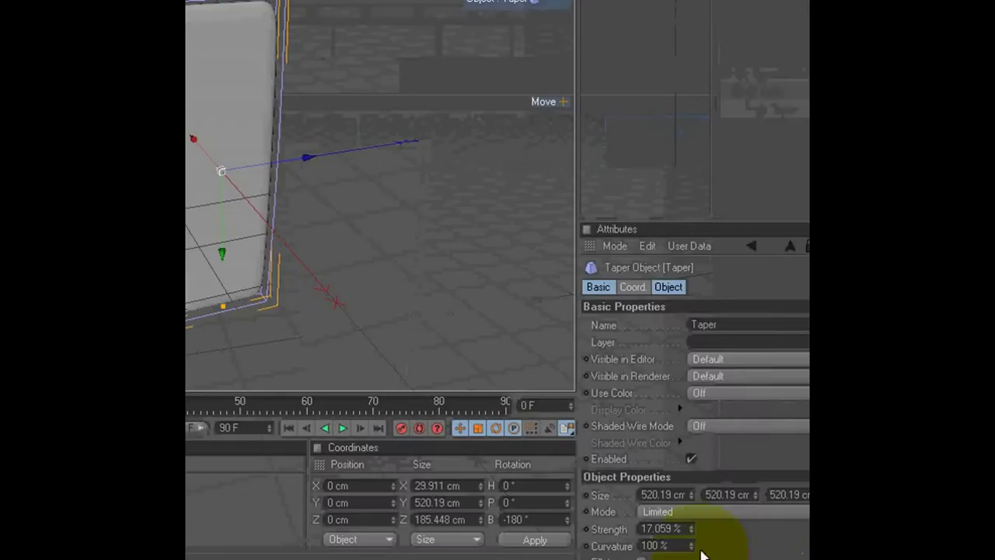
{"action": "mouse_move", "coordinate": [702, 552]}
{"action": "left_mouse_down"}
{"action": "mouse_move", "coordinate": [681, 527]}
{"action": "mouse_move", "coordinate": [680, 508]}
{"action": "left_mouse_up"}
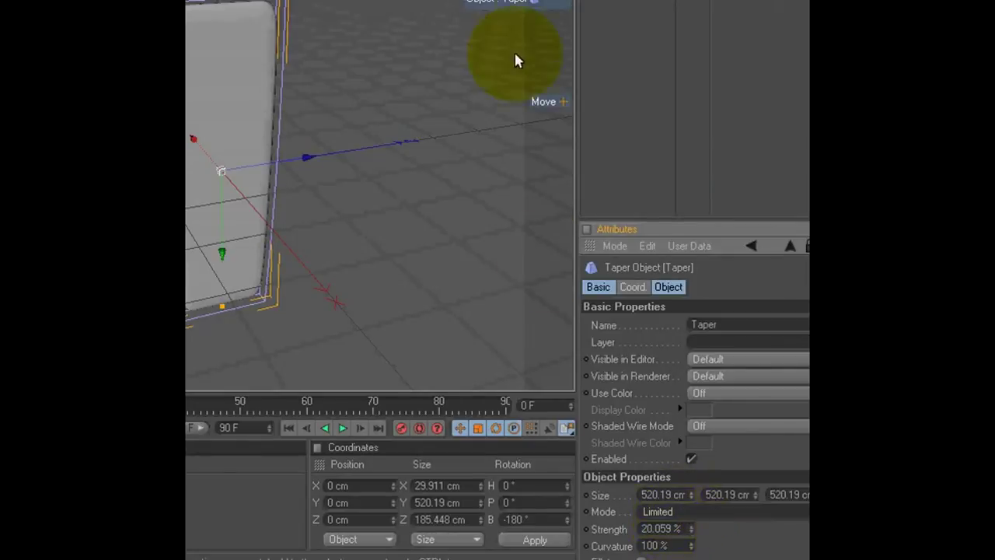
{"action": "left_click_drag", "start_coordinate": [366, 229], "coordinate": [333, 201], "text": "alt"}
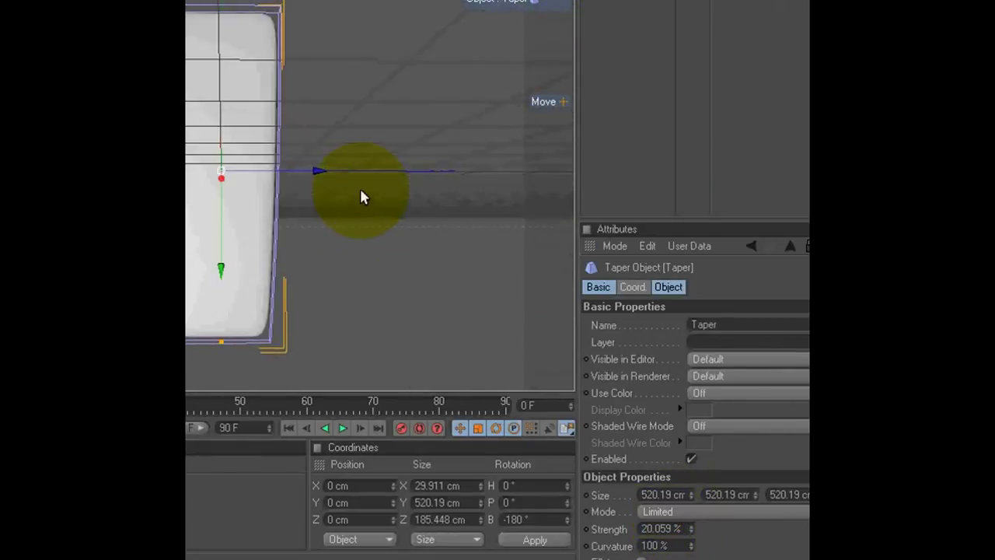
{"action": "left_click_drag", "start_coordinate": [332, 201], "coordinate": [339, 198], "text": "alt"}
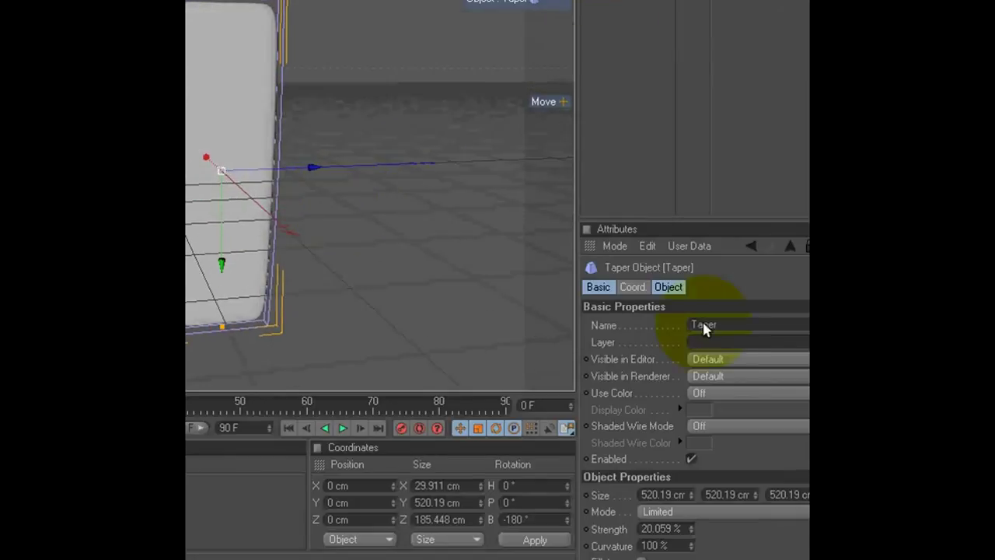
{"action": "left_click_drag", "start_coordinate": [690, 529], "coordinate": [684, 530]}
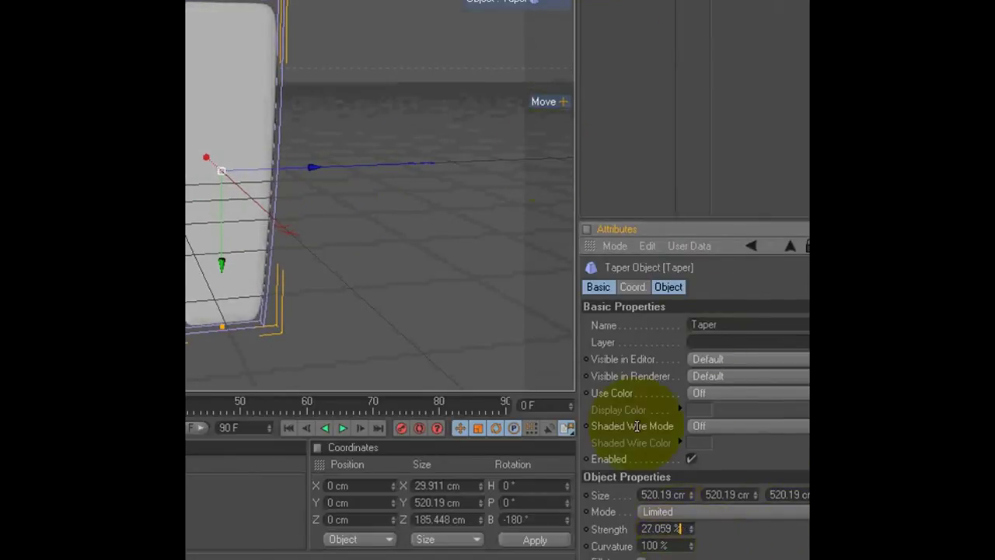
{"action": "left_click", "coordinate": [393, 9]}
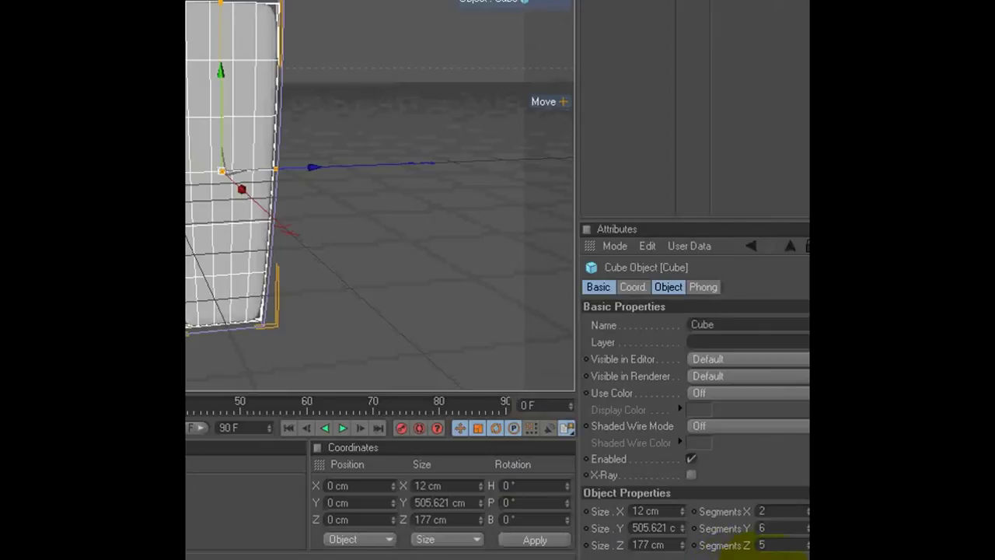
{"action": "right_click", "coordinate": [735, 554]}
{"action": "left_click", "coordinate": [795, 553]}
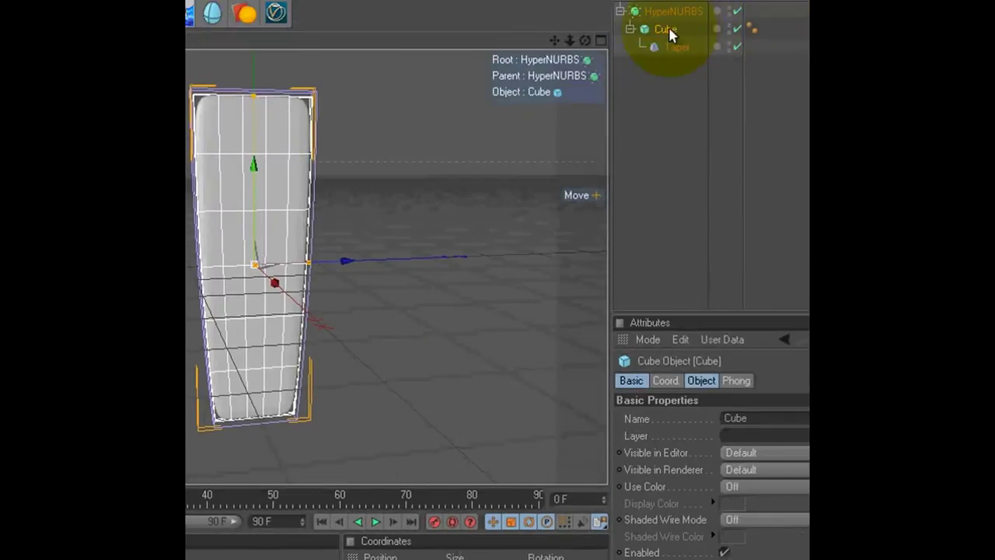
- Convert the Cube to an editable polygon object and maximize a single side viewport
{"action": "right_click", "coordinate": [666, 31]}
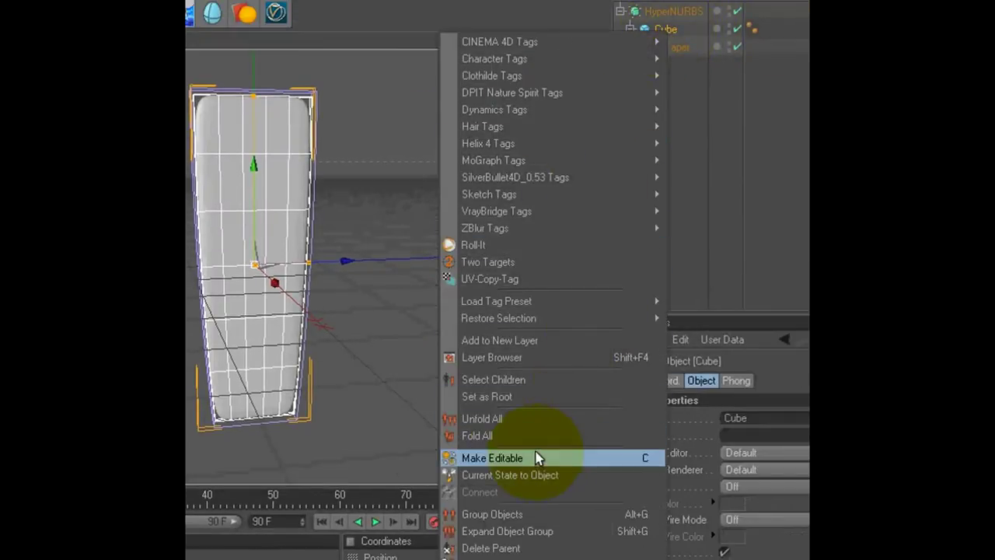
{"action": "left_click", "coordinate": [541, 458]}
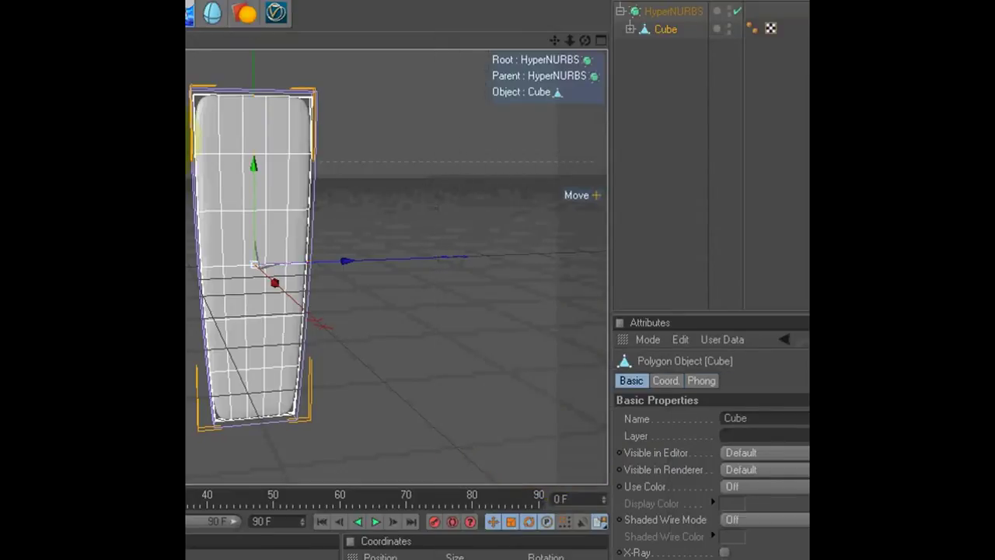
{"action": "left_click", "coordinate": [600, 41]}
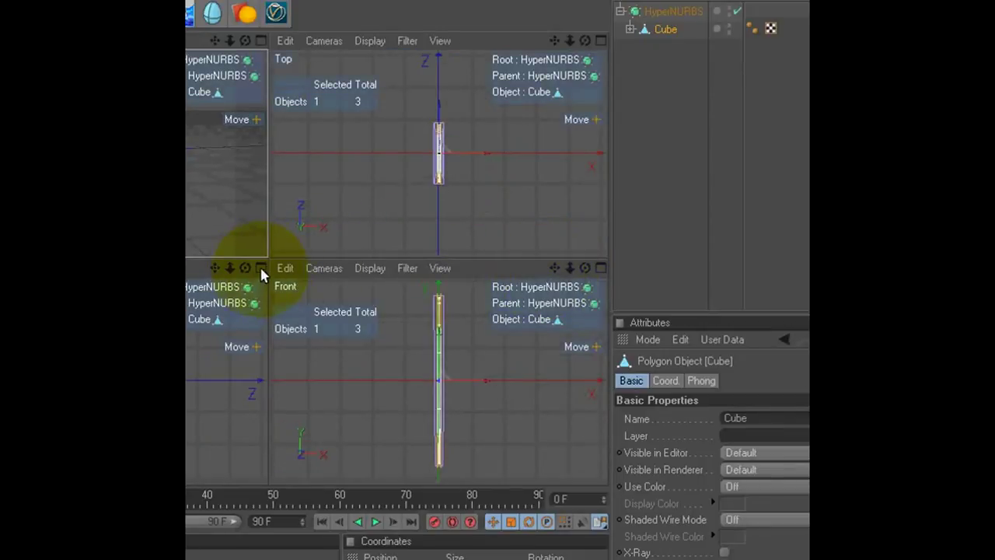
{"action": "left_click", "coordinate": [261, 267]}
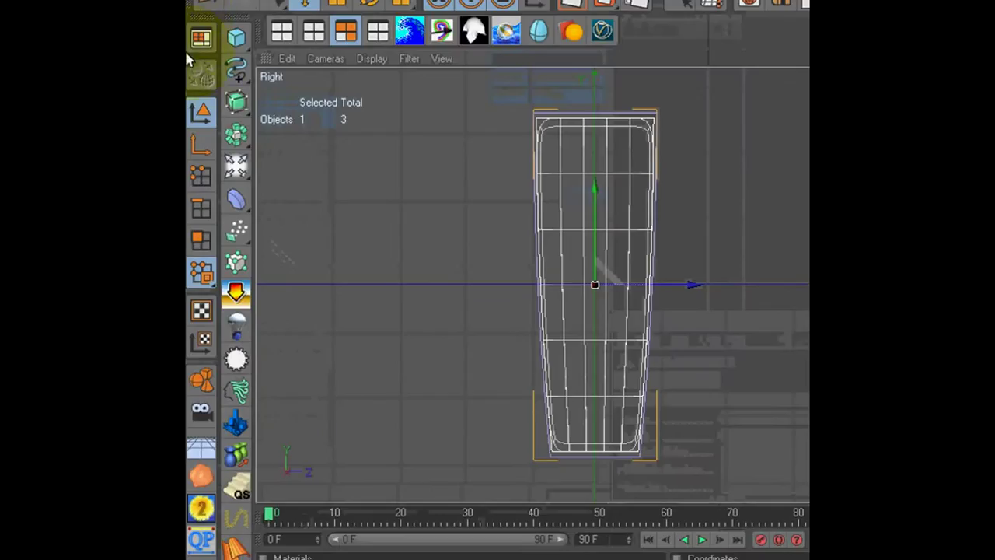
- In point mode, select the rows of points near the top and move them up toward the top end
{"action": "left_click", "coordinate": [200, 177]}
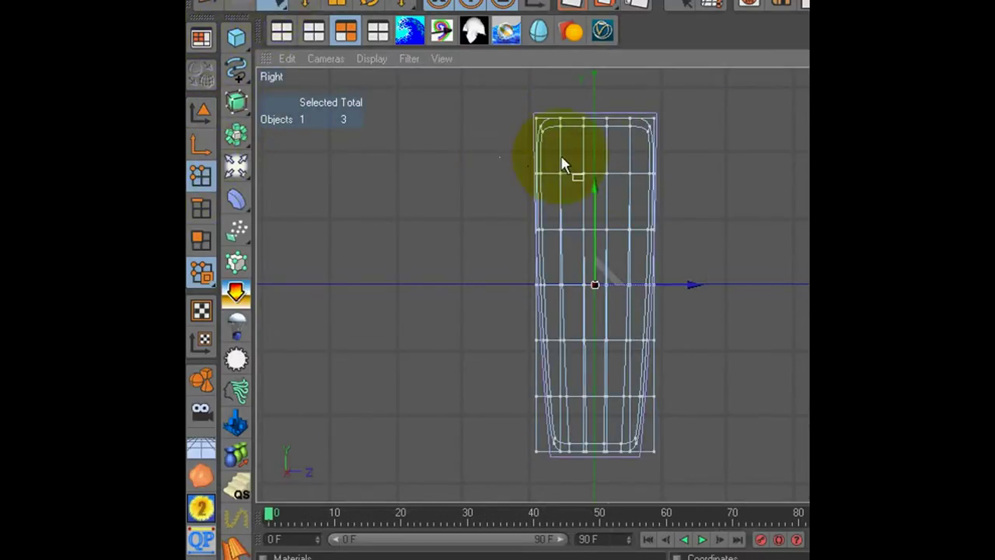
{"action": "left_click_drag", "start_coordinate": [500, 155], "coordinate": [716, 195]}
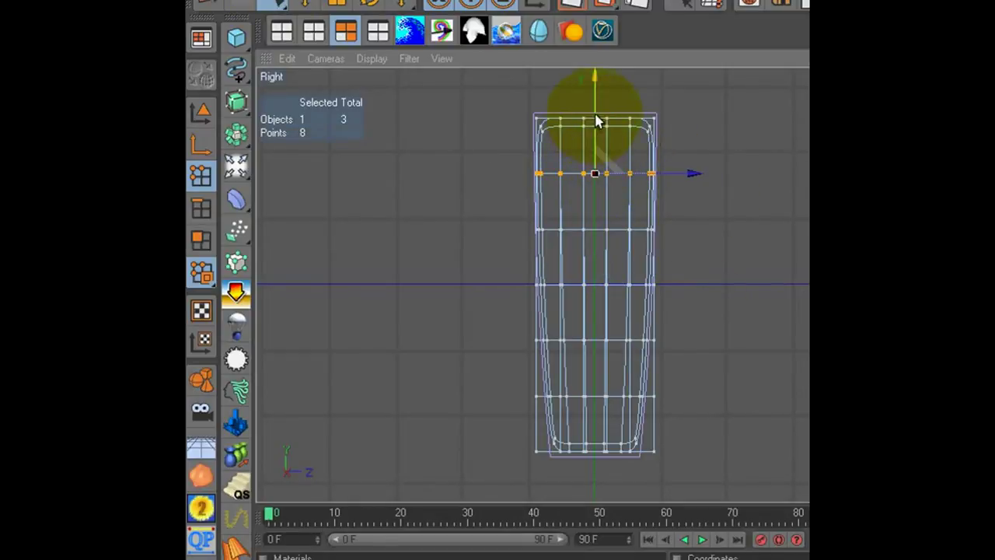
{"action": "left_click_drag", "start_coordinate": [597, 121], "coordinate": [597, 95]}
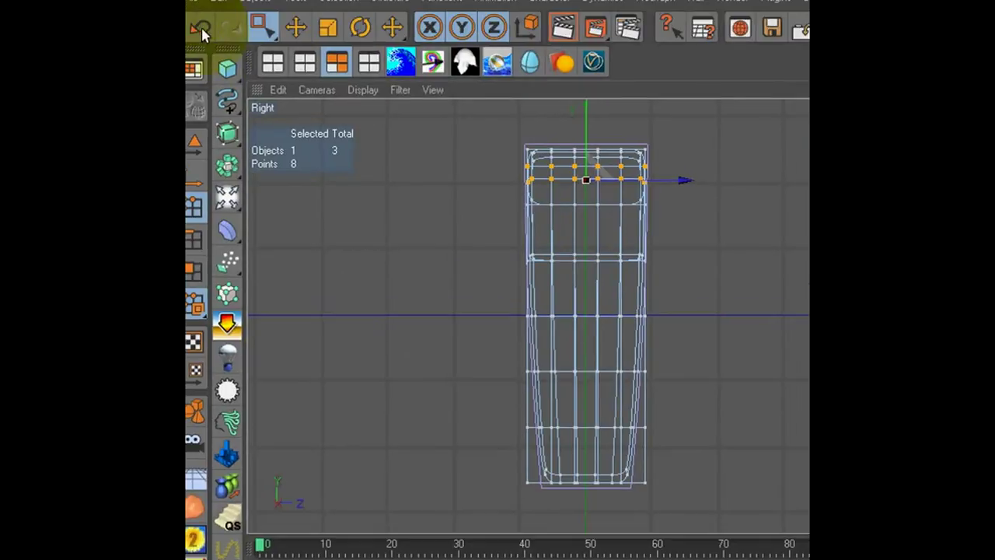
{"action": "left_click", "coordinate": [202, 29]}
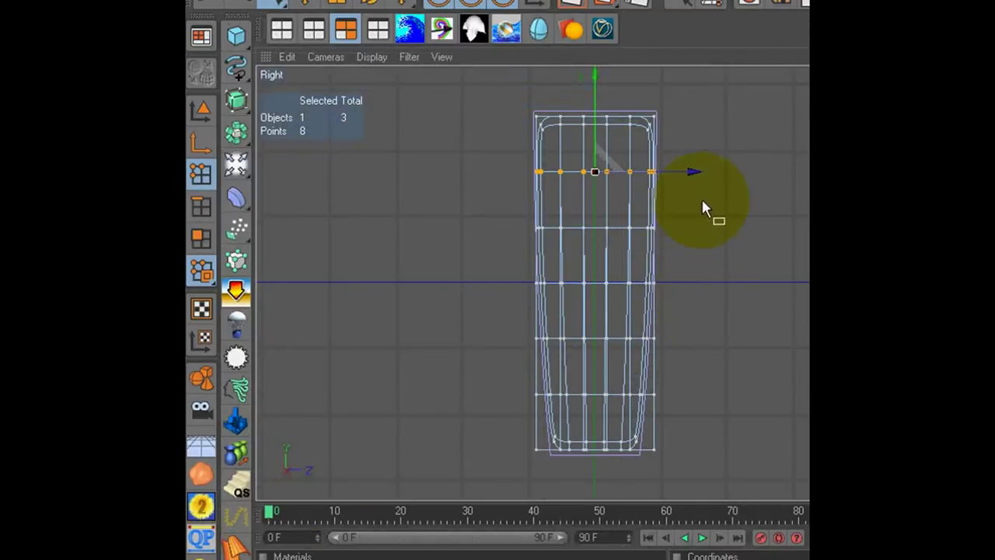
{"action": "left_click_drag", "start_coordinate": [504, 153], "coordinate": [691, 189]}
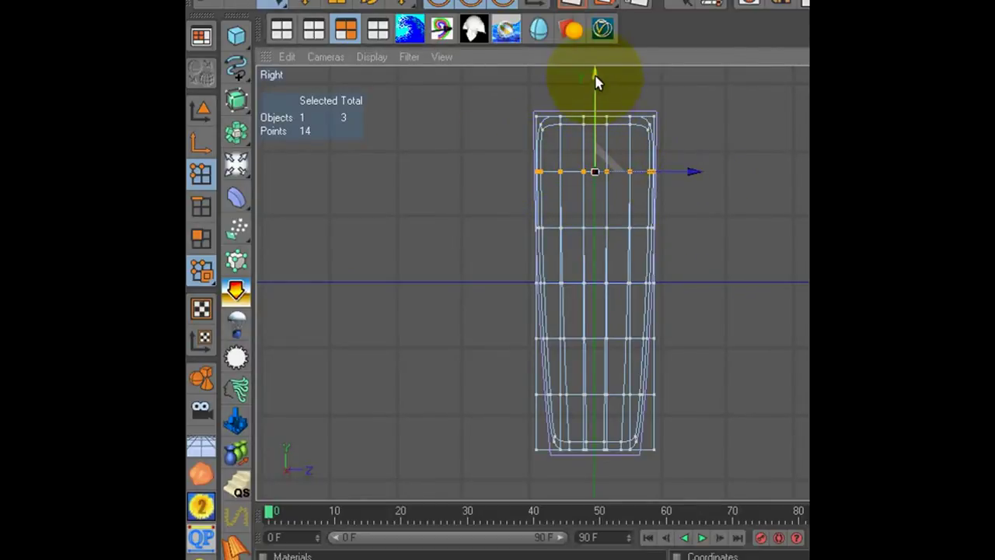
{"action": "left_click_drag", "start_coordinate": [596, 81], "coordinate": [677, 222]}
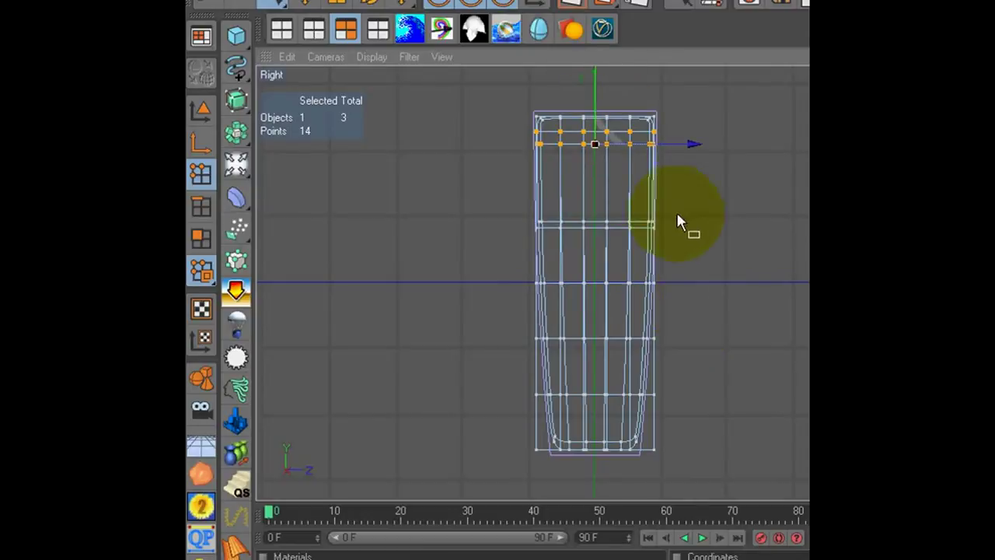
- Select the bottom row of points and lower it to lengthen the base
{"action": "left_click_drag", "start_coordinate": [692, 417], "coordinate": [523, 350]}
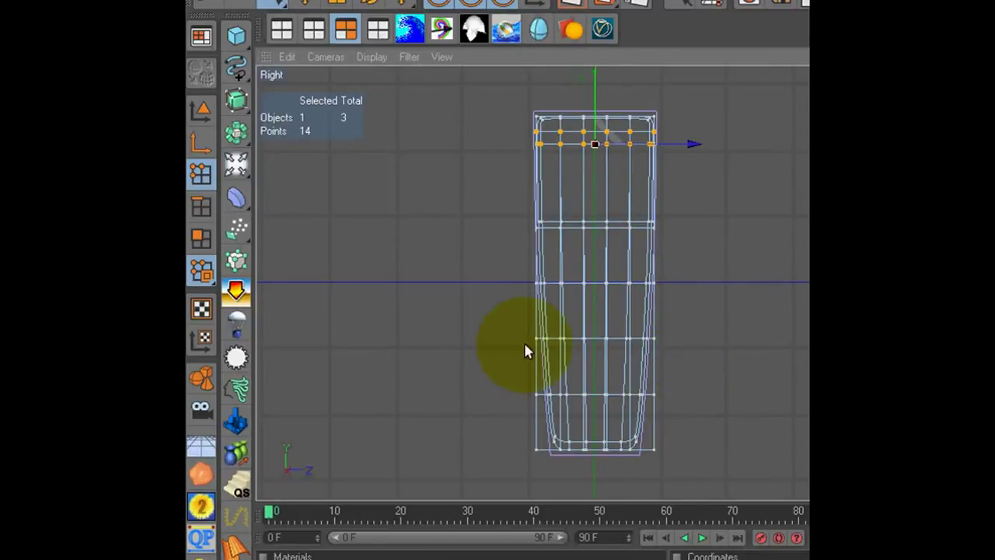
{"action": "left_click_drag", "start_coordinate": [598, 305], "coordinate": [599, 310]}
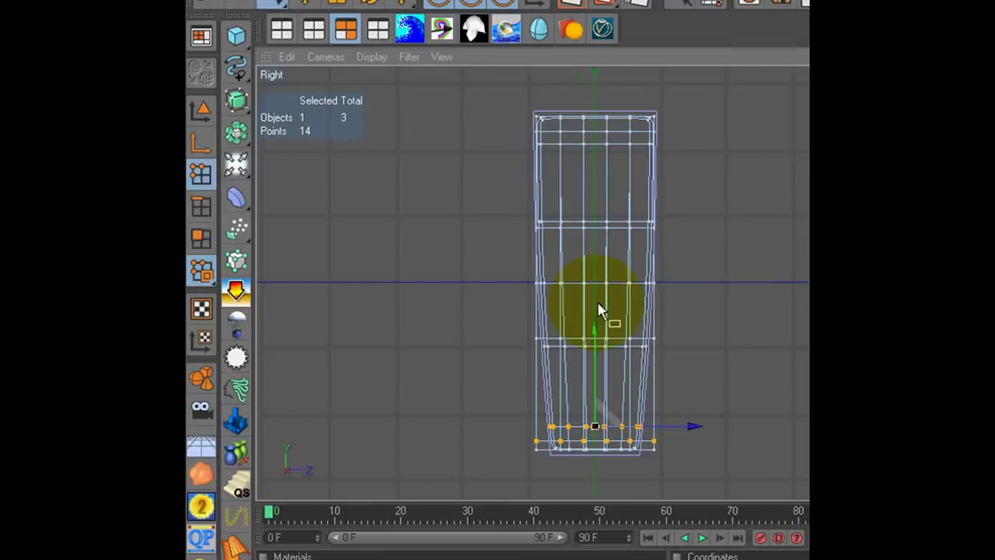
{"action": "left_click", "coordinate": [378, 30]}
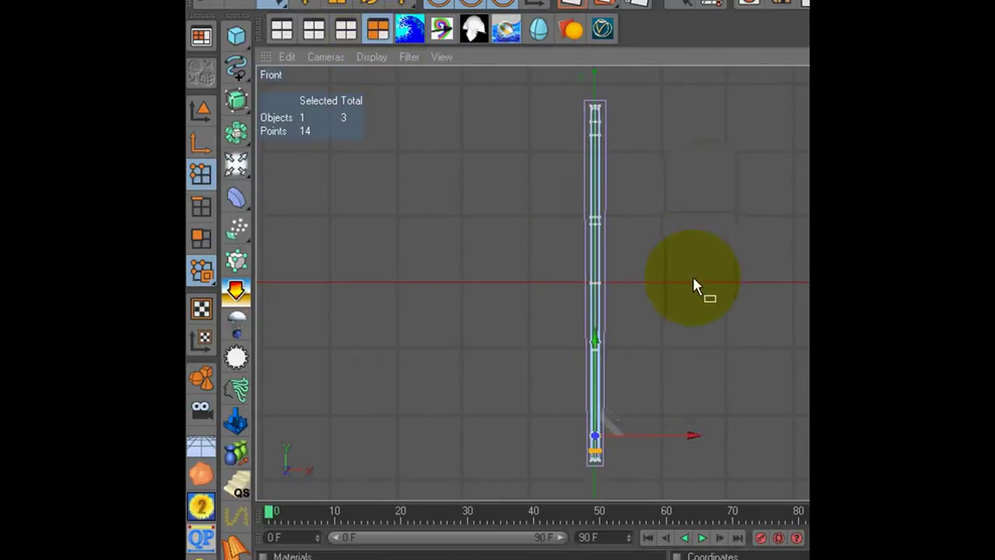
- Select the top-end points in Front view and rotate them to tilt the upper end
{"action": "mouse_move", "coordinate": [538, 93]}
{"action": "left_mouse_down"}
{"action": "mouse_move", "coordinate": [658, 150]}
{"action": "mouse_move", "coordinate": [666, 138]}
{"action": "mouse_move", "coordinate": [697, 304]}
{"action": "left_mouse_up"}
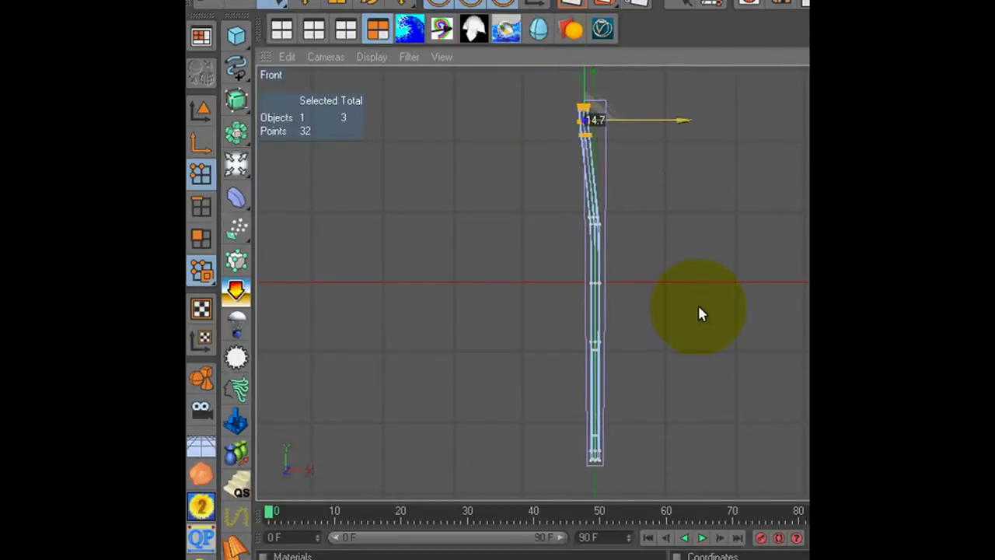
{"action": "left_click", "coordinate": [364, 4]}
{"action": "left_click_drag", "start_coordinate": [523, 100], "coordinate": [534, 126]}
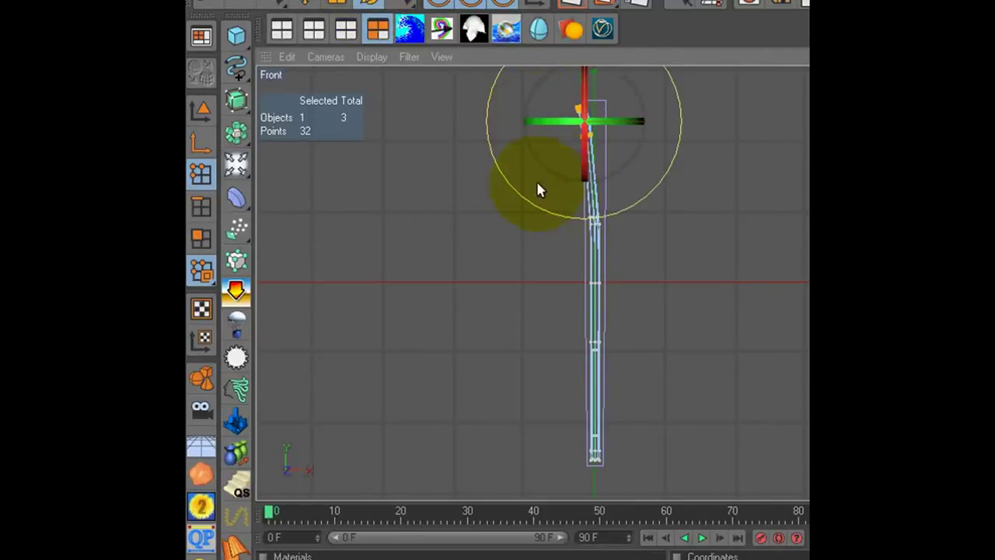
- Tilt the middle and lower-end points about 13°, deselect, and view the handset in perspective
{"action": "left_click", "coordinate": [282, 6]}
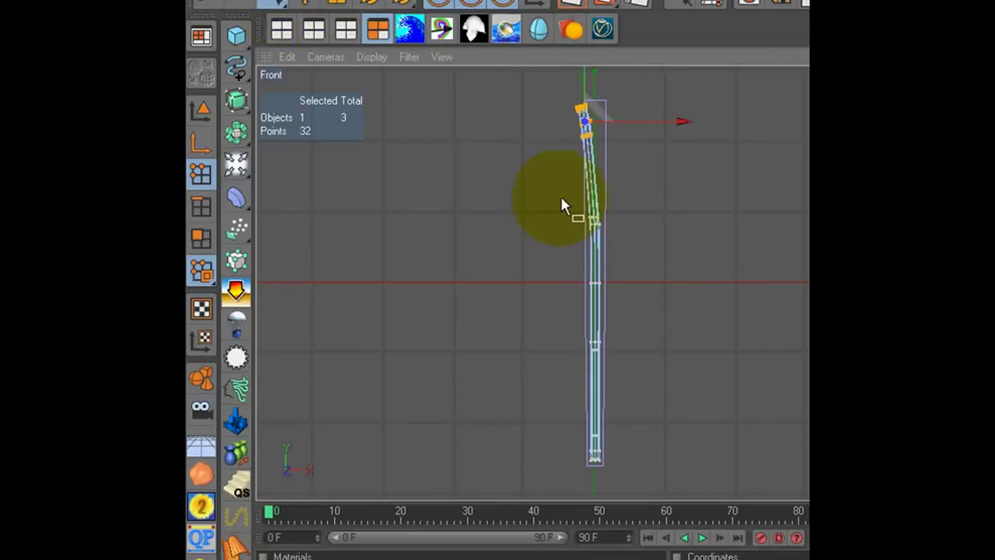
{"action": "left_click_drag", "start_coordinate": [563, 199], "coordinate": [648, 228]}
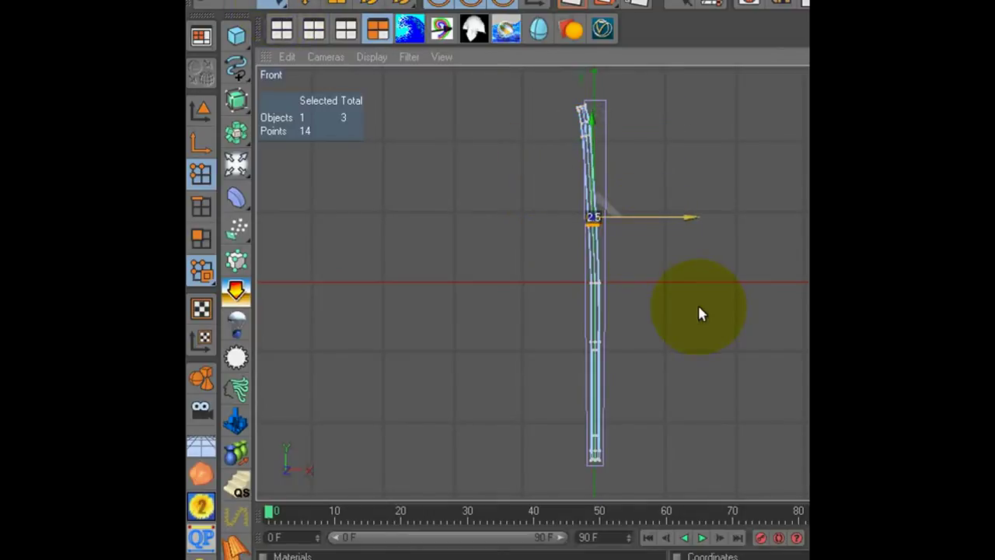
{"action": "left_click_drag", "start_coordinate": [633, 472], "coordinate": [580, 425]}
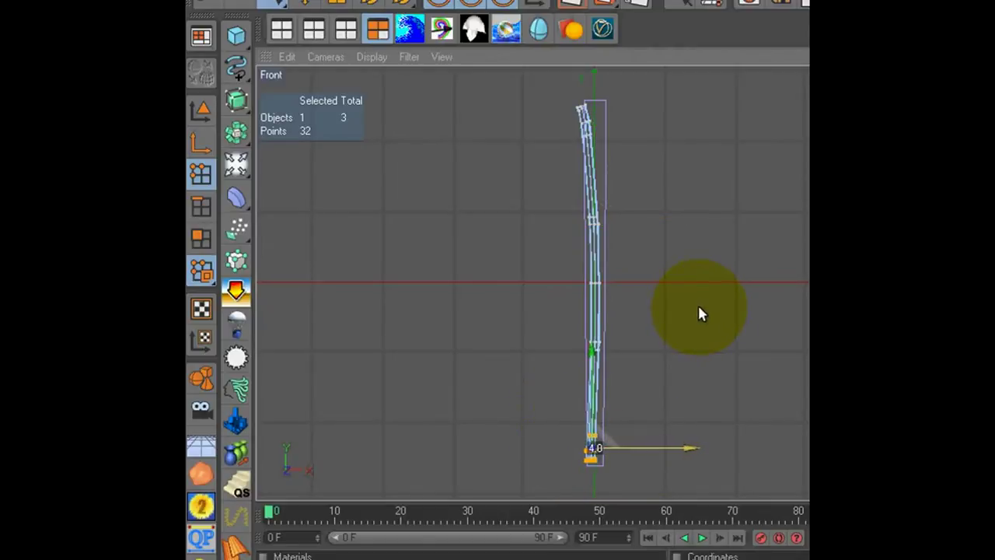
{"action": "left_click", "coordinate": [376, 4]}
{"action": "left_click_drag", "start_coordinate": [623, 384], "coordinate": [640, 410]}
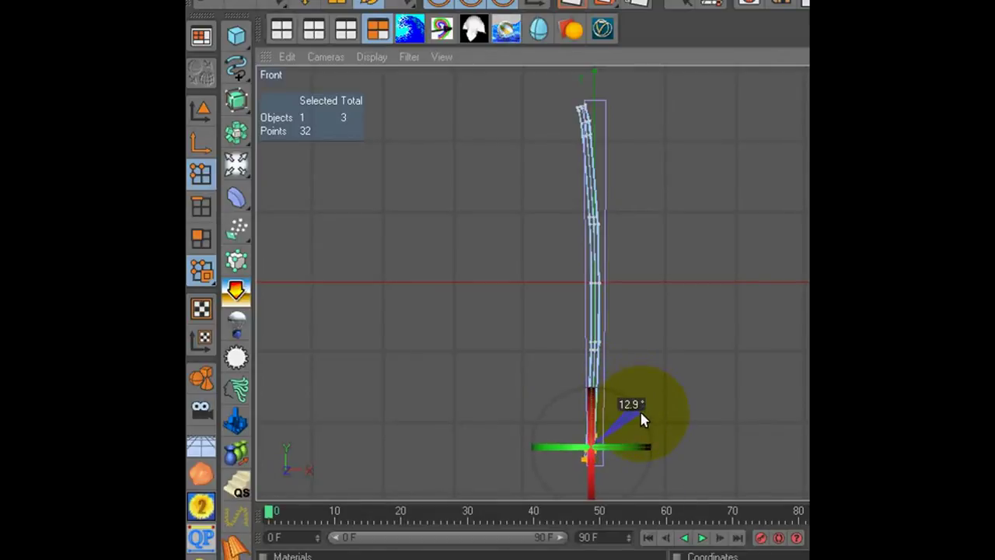
{"action": "left_click", "coordinate": [616, 117]}
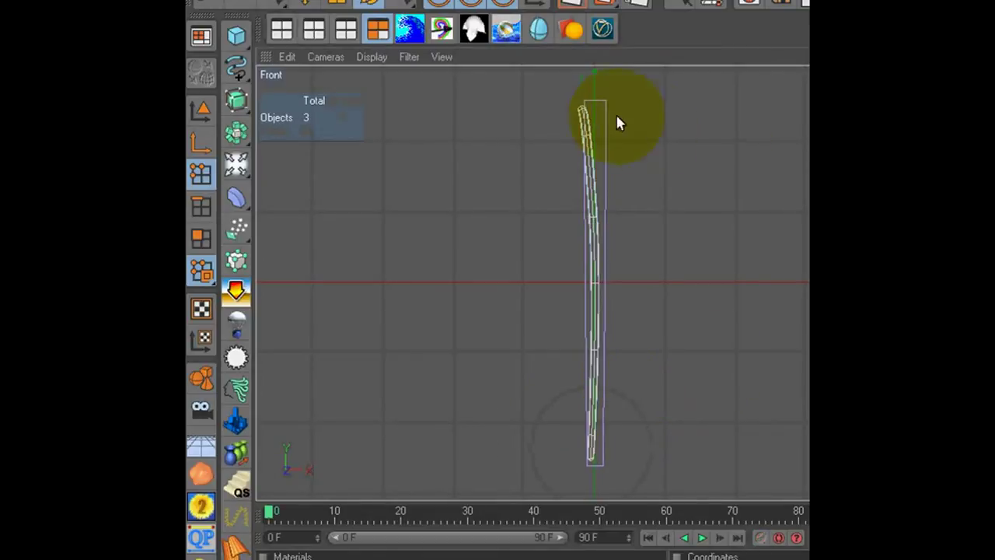
{"action": "left_click", "coordinate": [282, 31]}
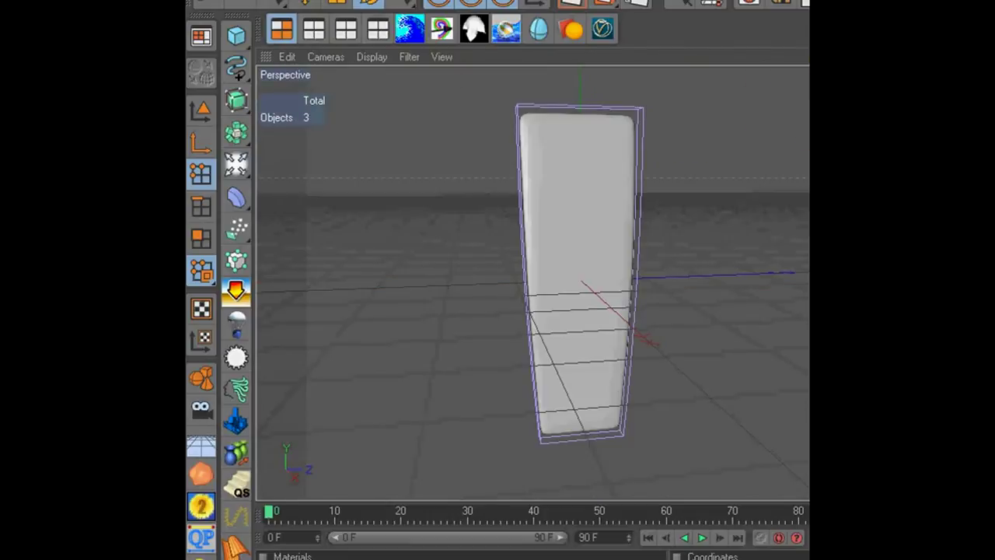
- Make a copy of the Cube with Current State to Object
{"action": "mouse_move", "coordinate": [622, 311]}
{"action": "left_mouse_down", "text": "alt"}
{"action": "mouse_move", "coordinate": [739, 300]}
{"action": "mouse_move", "coordinate": [714, 304]}
{"action": "left_mouse_up", "text": "alt"}
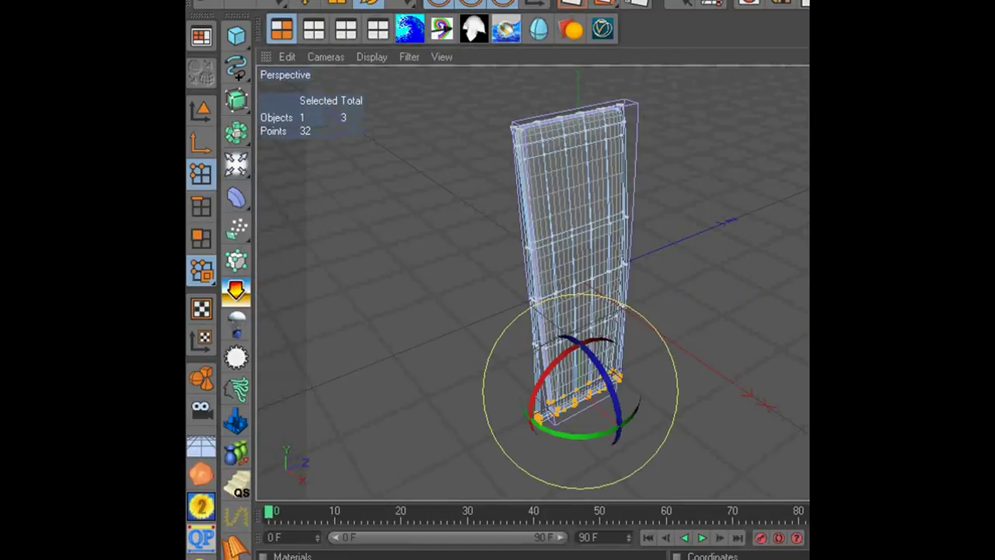
{"action": "right_click", "coordinate": [755, 50]}
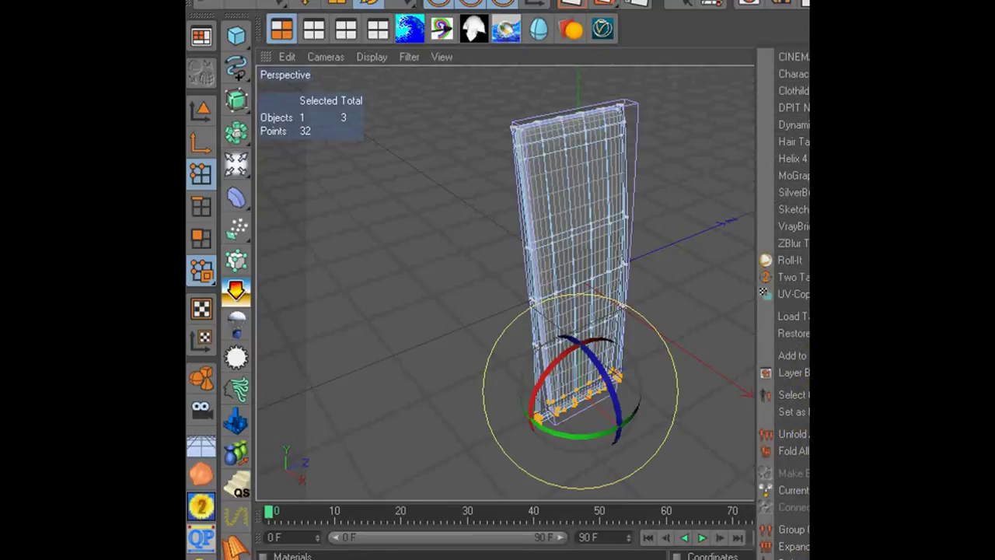
{"action": "left_click", "coordinate": [793, 22]}
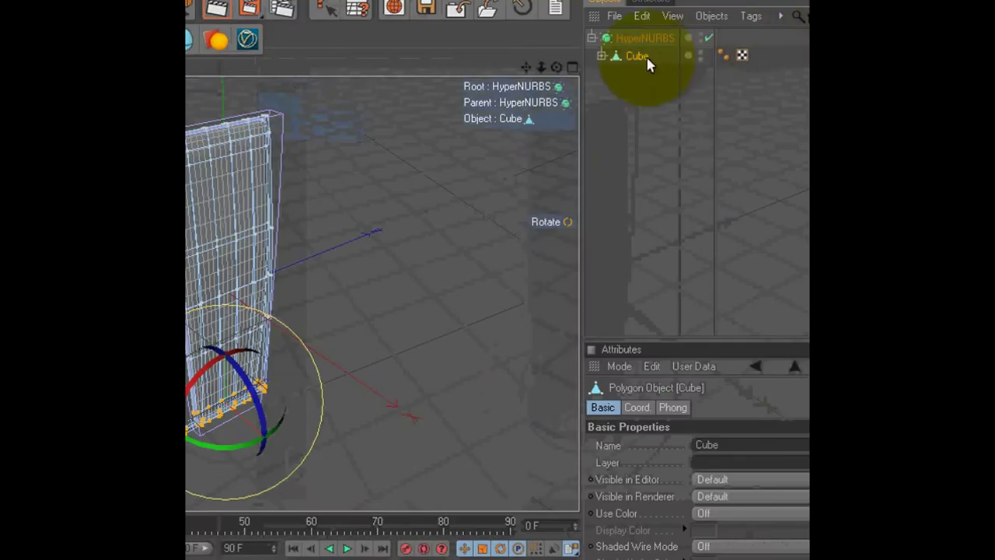
{"action": "right_click", "coordinate": [637, 57]}
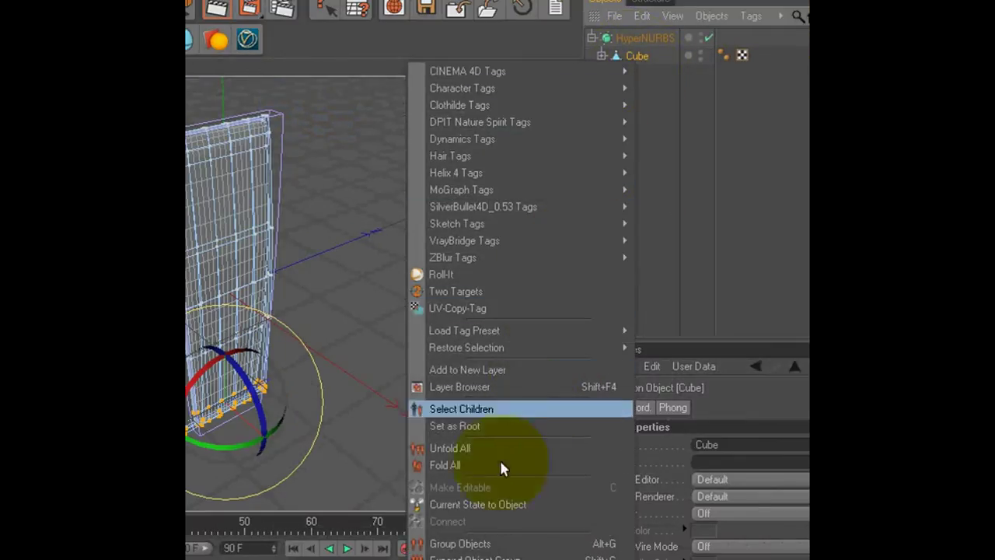
{"action": "left_click", "coordinate": [490, 507]}
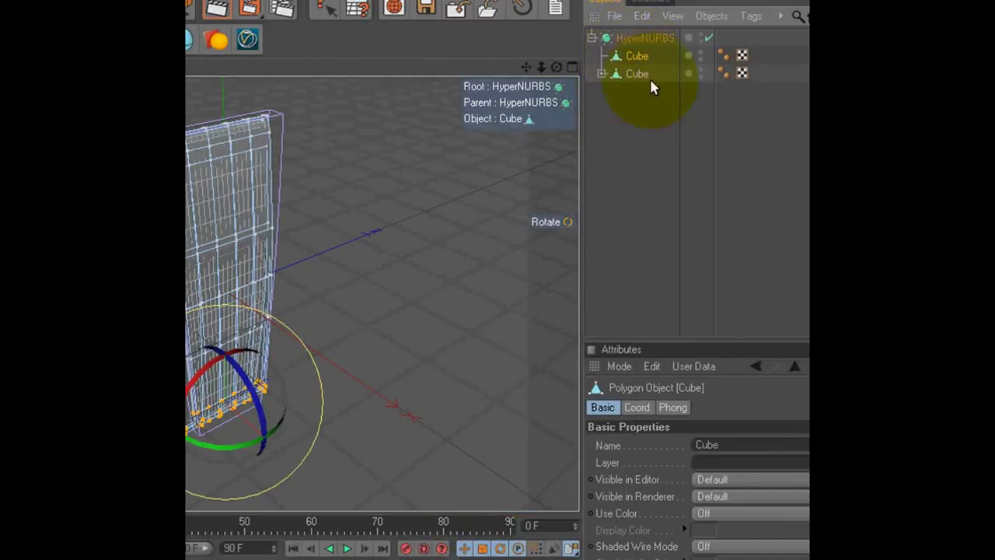
- Group both cubes under a Null Object, expand it, and select the original Cube
{"action": "left_click_drag", "start_coordinate": [634, 81], "coordinate": [614, 48]}
{"action": "right_click", "coordinate": [623, 66]}
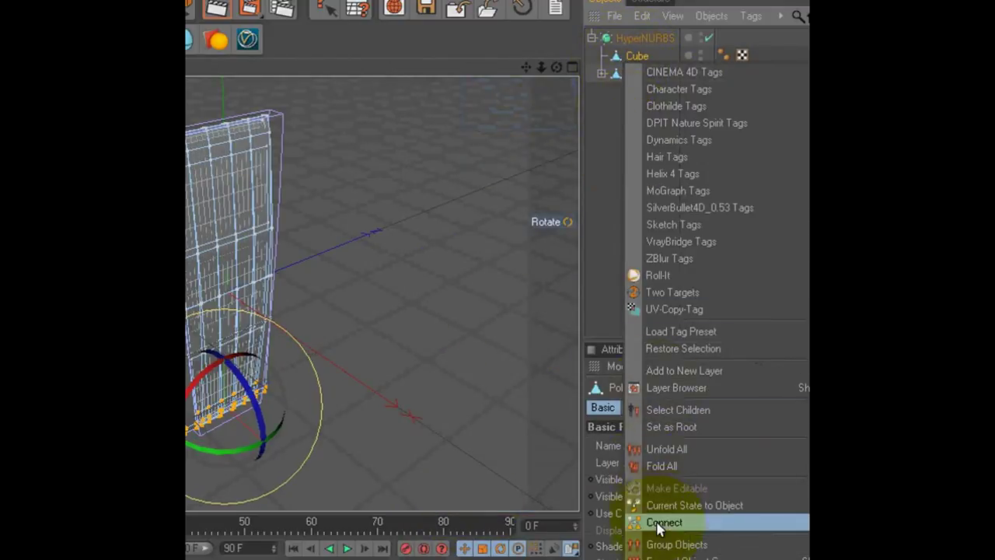
{"action": "left_click", "coordinate": [676, 546]}
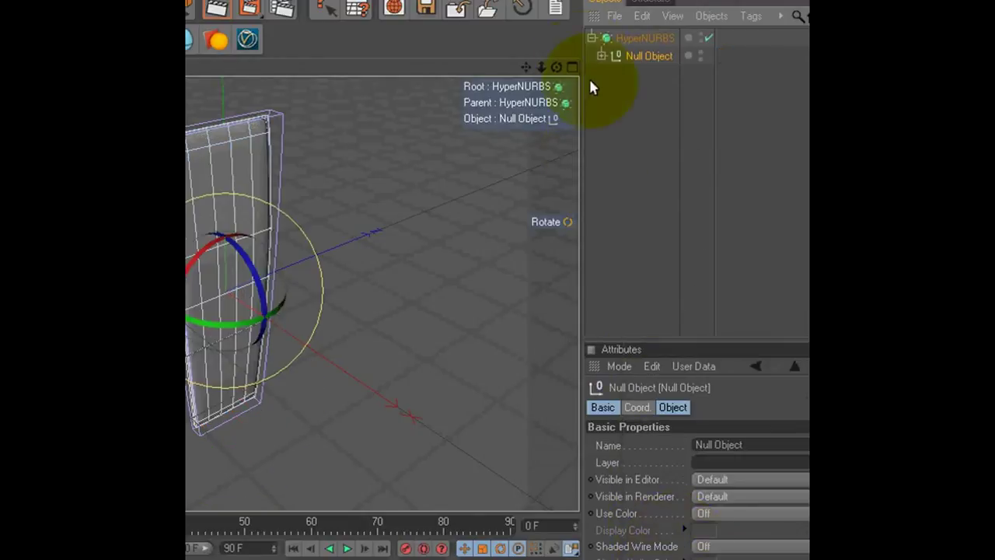
{"action": "left_click", "coordinate": [601, 56]}
{"action": "left_click", "coordinate": [636, 75]}
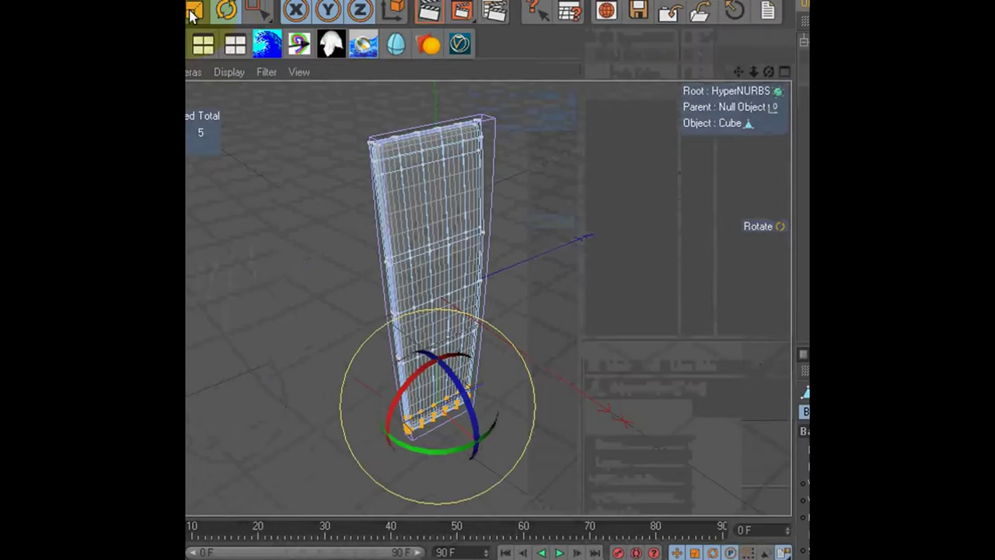
- Go through the Right view to the Front view and pick the Live Selection tool
{"action": "left_click", "coordinate": [204, 48]}
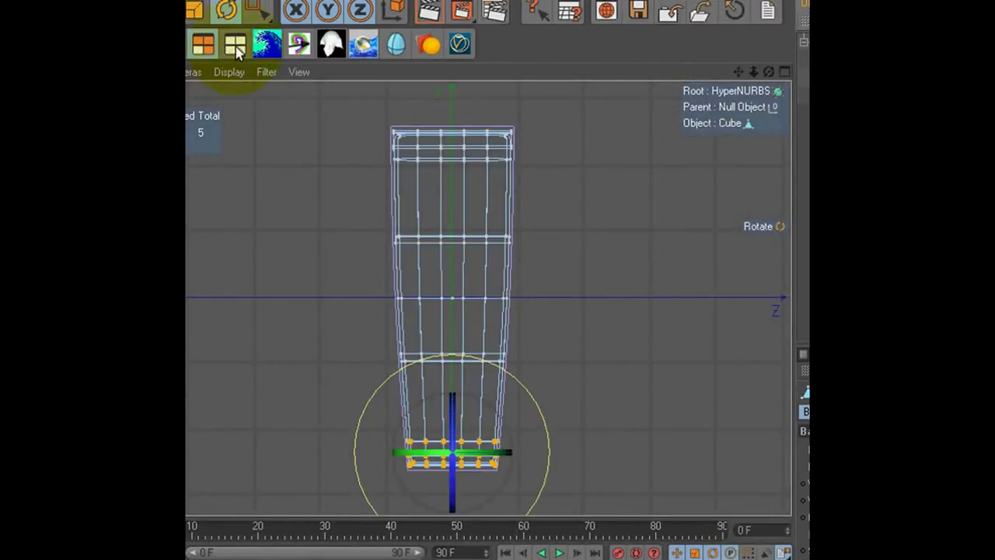
{"action": "left_click", "coordinate": [235, 46]}
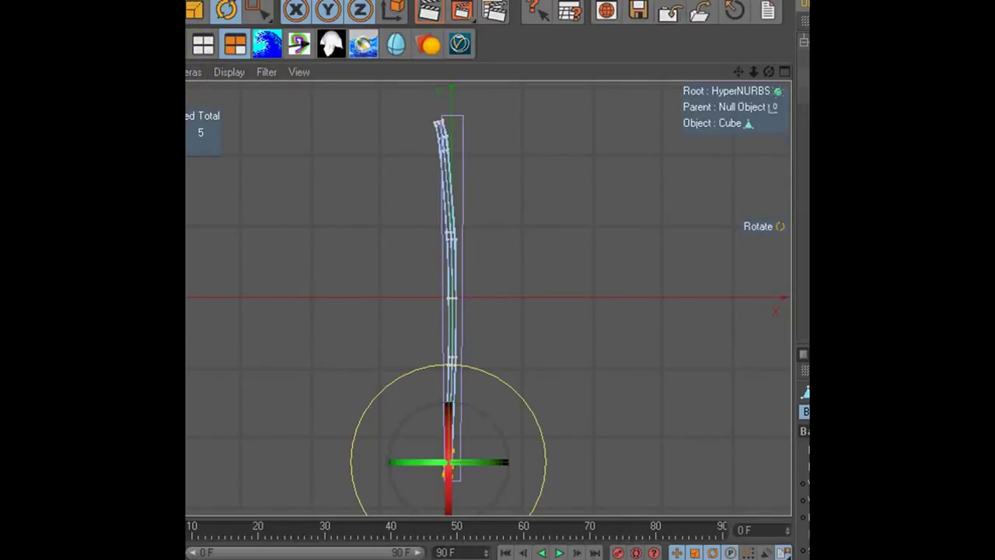
{"action": "left_click", "coordinate": [256, 17]}
{"action": "left_click", "coordinate": [573, 282]}
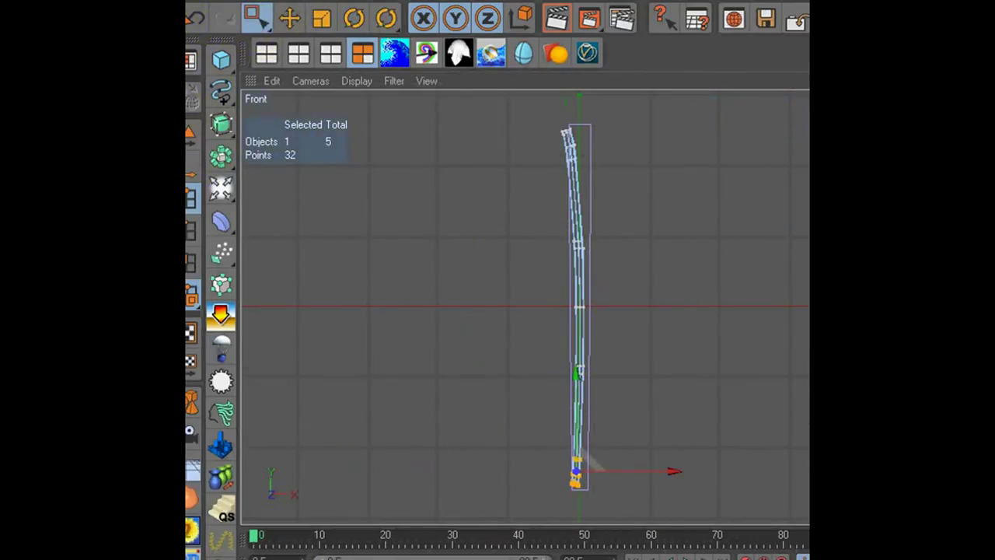
- Select the bottom and middle points and shift them to straighten the lower profile
{"action": "middle_click_drag", "start_coordinate": [673, 303], "coordinate": [685, 330], "text": "alt"}
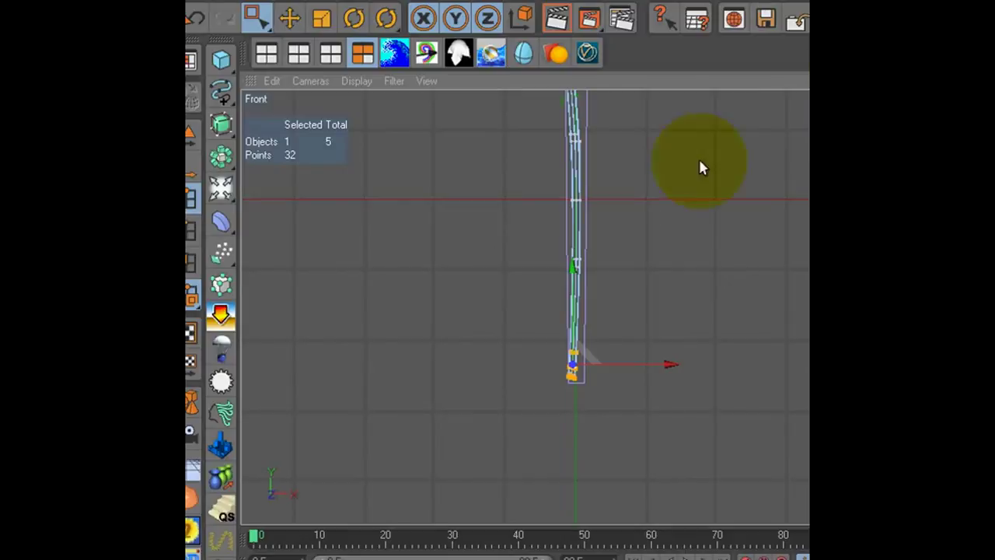
{"action": "scroll", "coordinate": [661, 351], "scroll_direction": "up", "scroll_amount": 3}
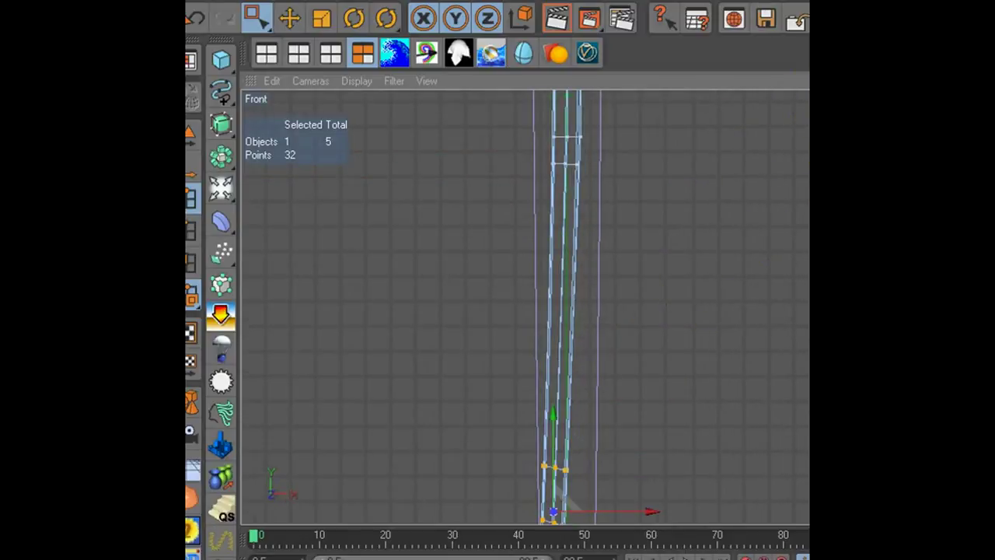
{"action": "mouse_move", "coordinate": [750, 222]}
{"action": "middle_mouse_down", "text": "alt"}
{"action": "mouse_move", "coordinate": [693, 300]}
{"action": "mouse_move", "coordinate": [651, 439]}
{"action": "middle_mouse_up", "text": "alt"}
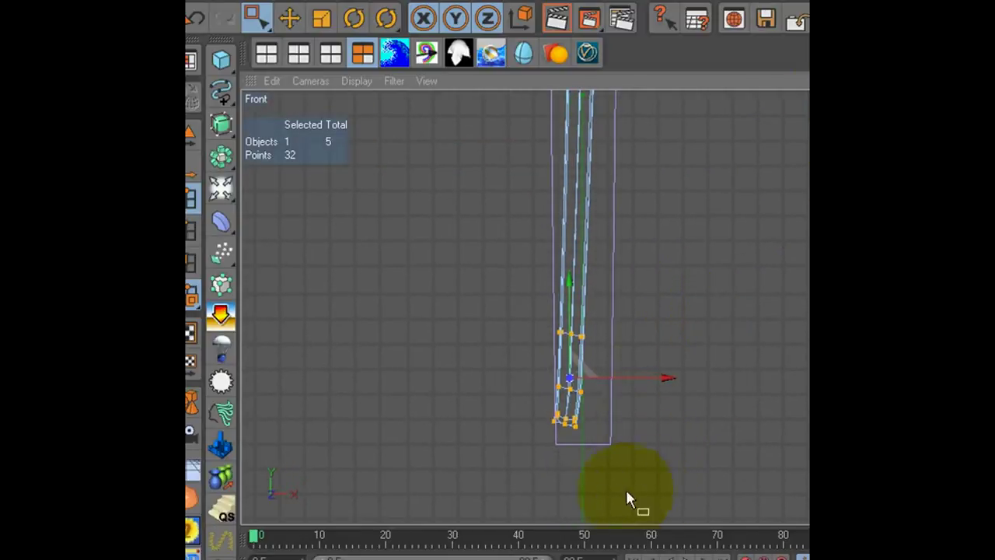
{"action": "left_click_drag", "start_coordinate": [618, 484], "coordinate": [561, 406]}
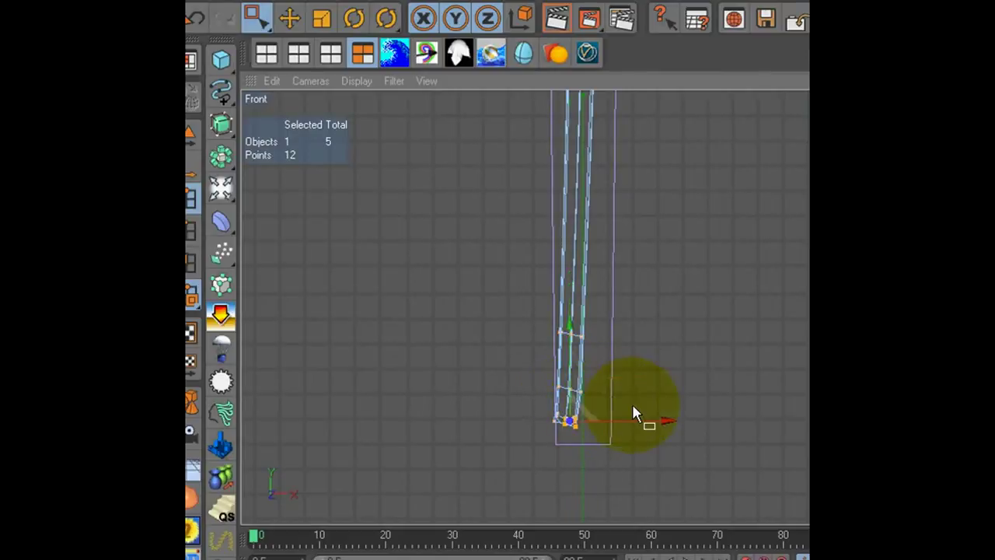
{"action": "scroll", "coordinate": [622, 429], "scroll_direction": "up", "scroll_amount": 2}
{"action": "left_click_drag", "start_coordinate": [624, 345], "coordinate": [554, 404], "text": "shift"}
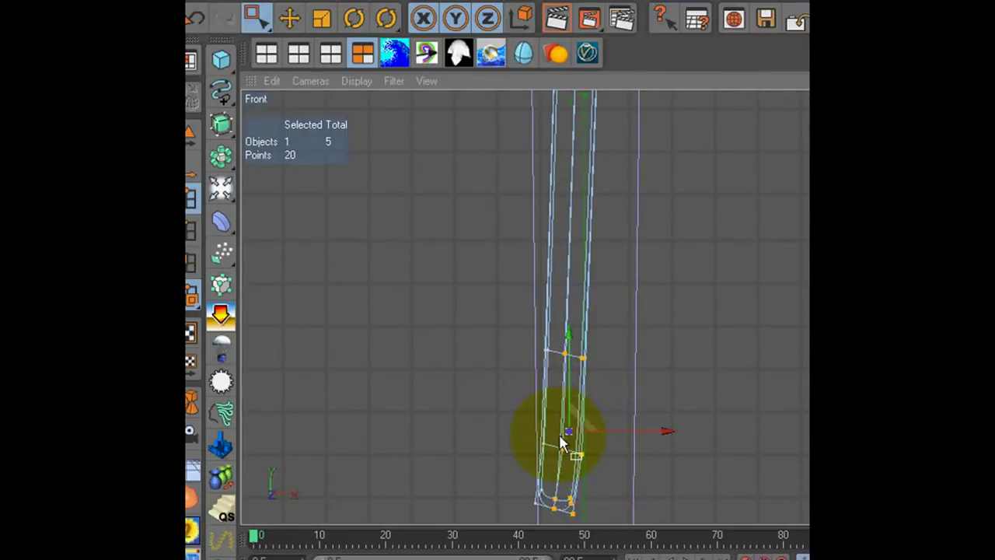
{"action": "left_click_drag", "start_coordinate": [570, 440], "coordinate": [628, 471]}
{"action": "left_click_drag", "start_coordinate": [681, 370], "coordinate": [688, 441]}
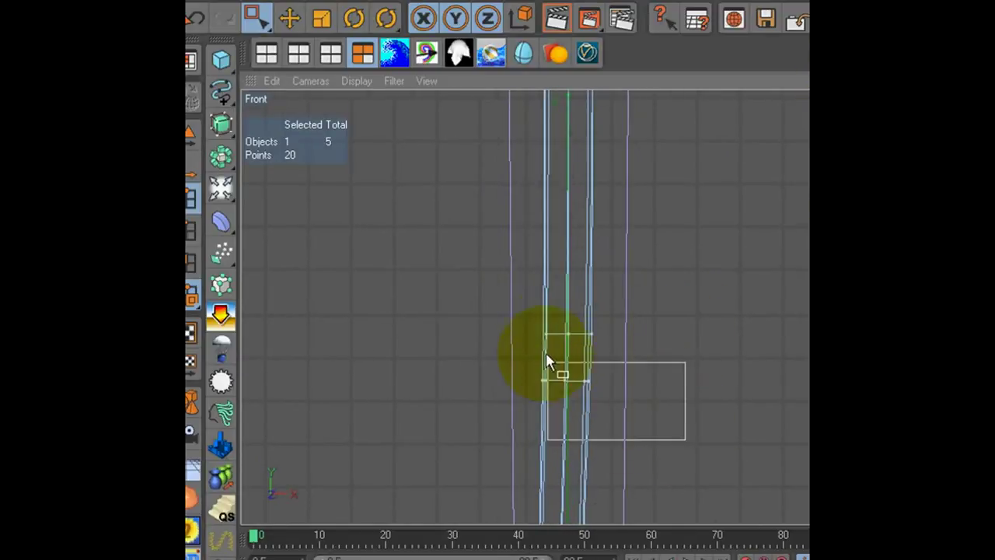
- Select further middle points and pull them to curve the tube's top
{"action": "left_click_drag", "start_coordinate": [687, 441], "coordinate": [556, 298], "text": "shift"}
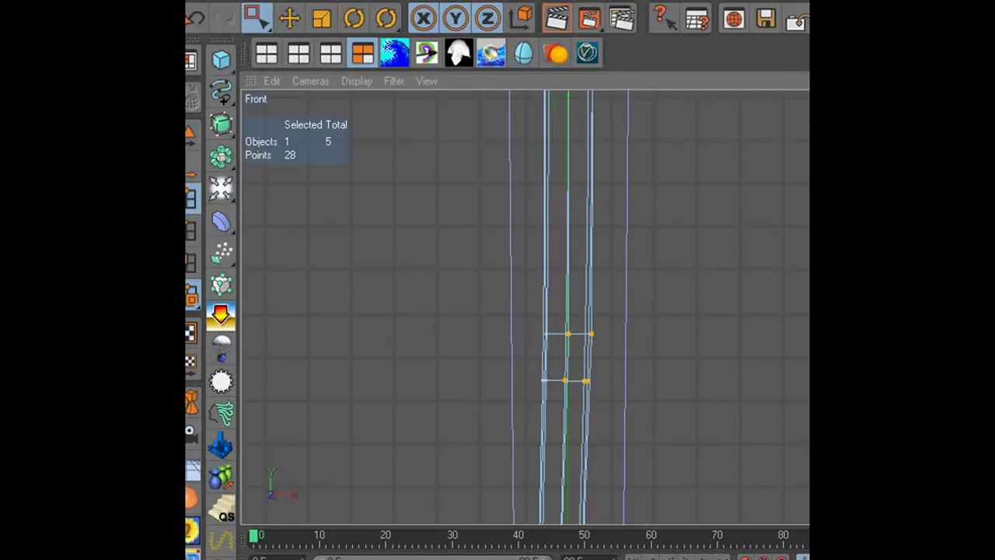
{"action": "mouse_move", "coordinate": [674, 371]}
{"action": "left_mouse_down"}
{"action": "mouse_move", "coordinate": [686, 427]}
{"action": "mouse_move", "coordinate": [542, 340]}
{"action": "left_mouse_up"}
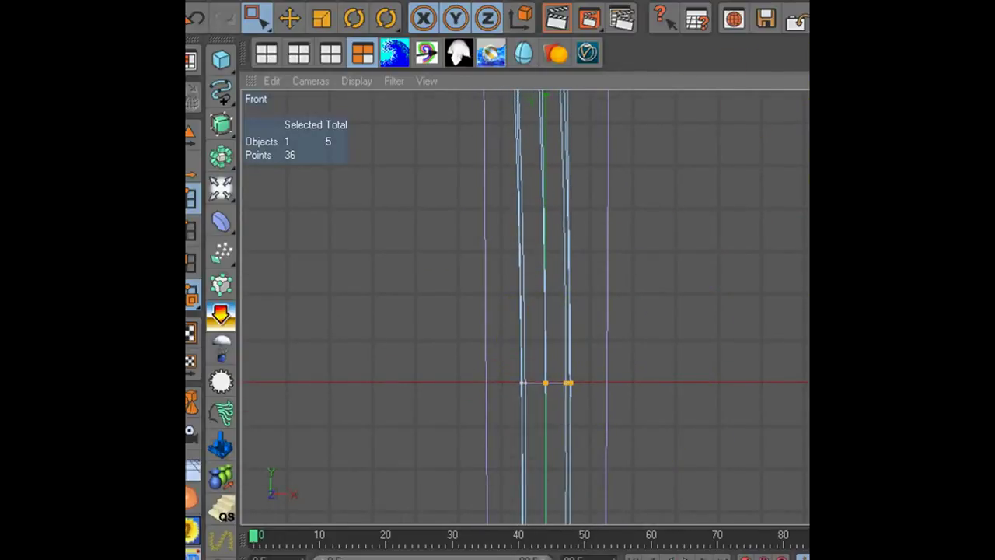
{"action": "mouse_move", "coordinate": [640, 184]}
{"action": "left_mouse_down"}
{"action": "mouse_move", "coordinate": [683, 379]}
{"action": "mouse_move", "coordinate": [682, 327]}
{"action": "mouse_move", "coordinate": [545, 207]}
{"action": "left_mouse_up"}
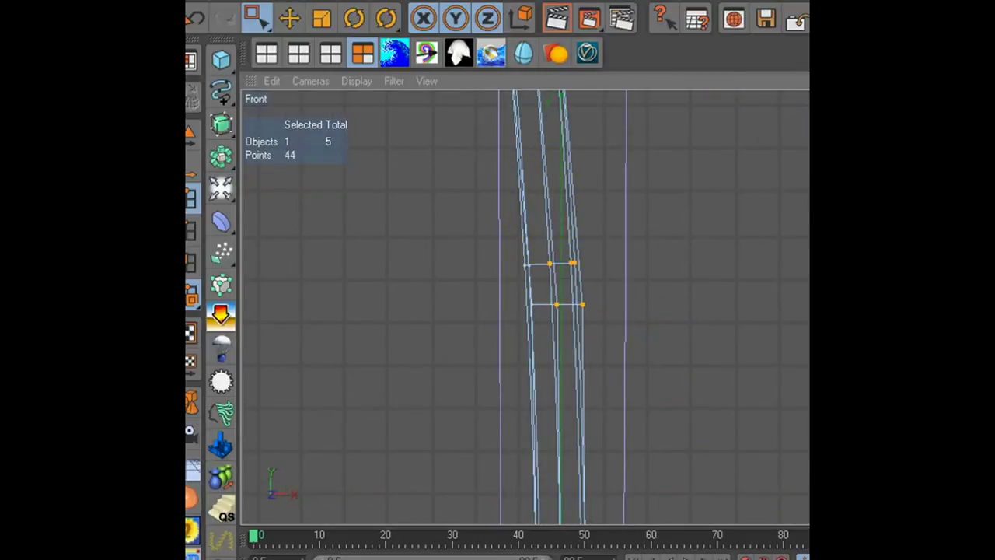
{"action": "left_click_drag", "start_coordinate": [682, 387], "coordinate": [681, 338]}
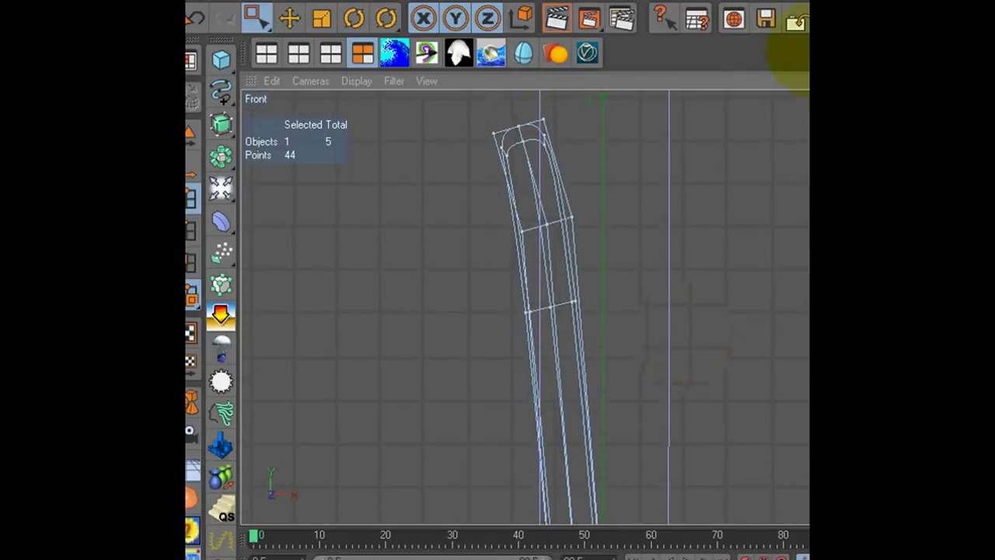
- Select the tube's middle ring and top cap points, reframe the Front view, and deselect
{"action": "mouse_move", "coordinate": [623, 260]}
{"action": "left_mouse_down"}
{"action": "mouse_move", "coordinate": [537, 195]}
{"action": "mouse_move", "coordinate": [529, 156]}
{"action": "left_mouse_up"}
{"action": "left_click_drag", "start_coordinate": [545, 204], "coordinate": [579, 260]}
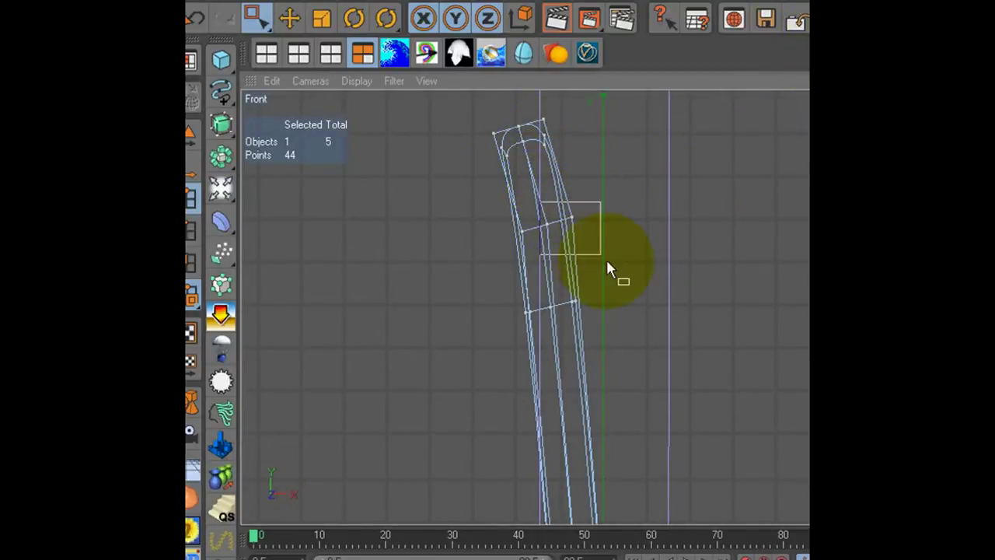
{"action": "left_click_drag", "start_coordinate": [572, 331], "coordinate": [660, 334]}
{"action": "mouse_move", "coordinate": [545, 152]}
{"action": "left_mouse_down"}
{"action": "mouse_move", "coordinate": [529, 139]}
{"action": "mouse_move", "coordinate": [585, 157]}
{"action": "left_mouse_up"}
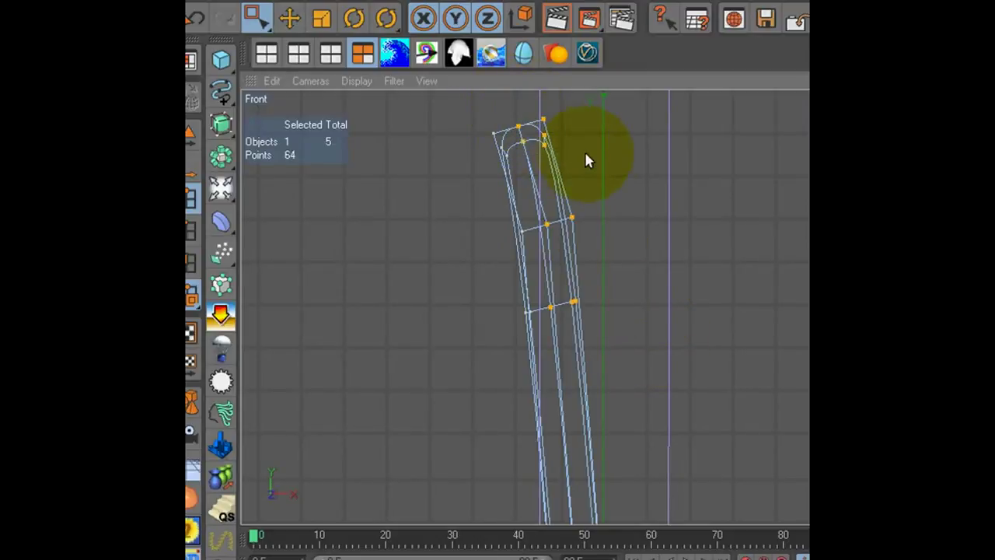
{"action": "scroll", "coordinate": [627, 181], "scroll_direction": "down", "scroll_amount": 1}
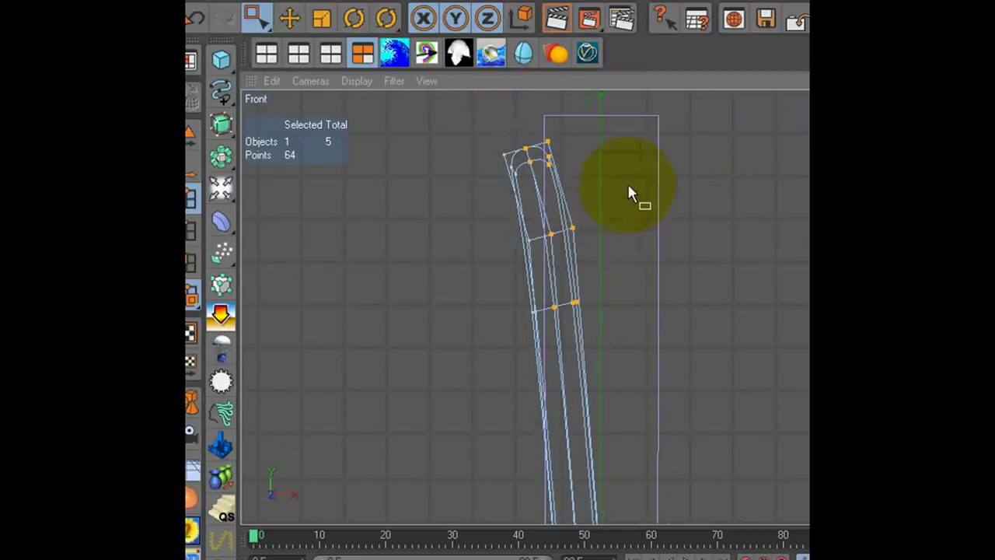
{"action": "scroll", "coordinate": [626, 182], "scroll_direction": "down", "scroll_amount": 3}
{"action": "middle_click_drag", "start_coordinate": [687, 318], "coordinate": [716, 270]}
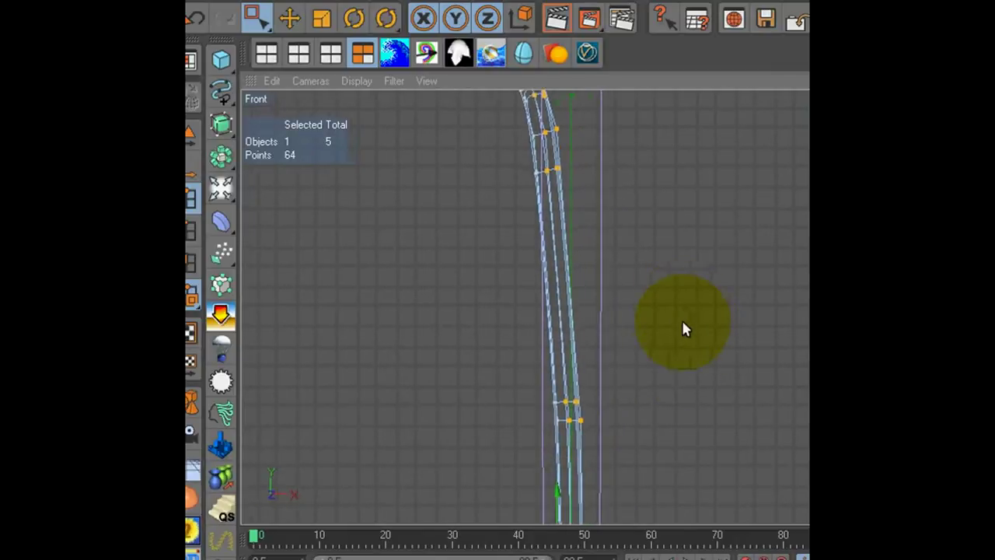
{"action": "left_click", "coordinate": [716, 277]}
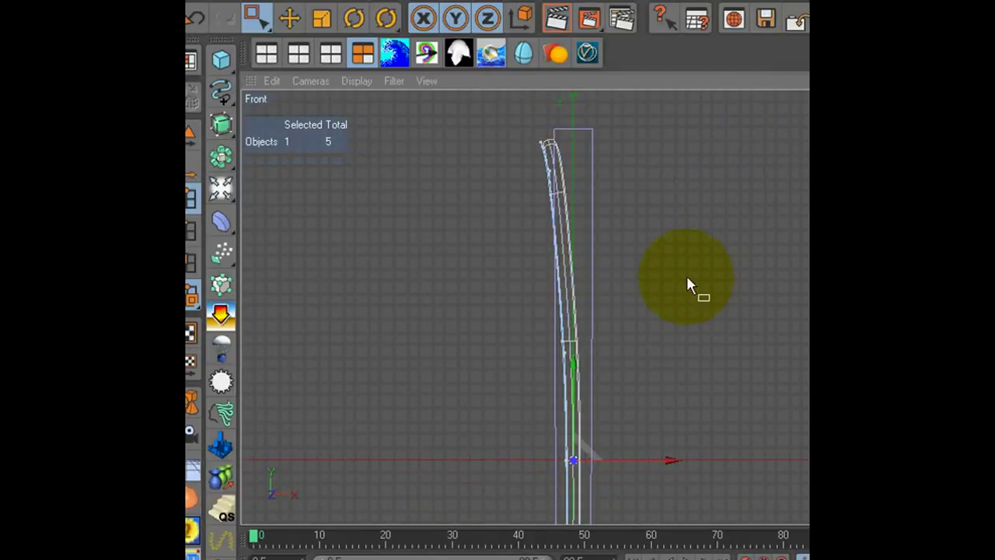
{"action": "scroll", "coordinate": [684, 273], "scroll_direction": "down", "scroll_amount": 2}
- In shaded perspective, select the handset surface and start Extrude with caps enabled
{"action": "left_click", "coordinate": [266, 53]}
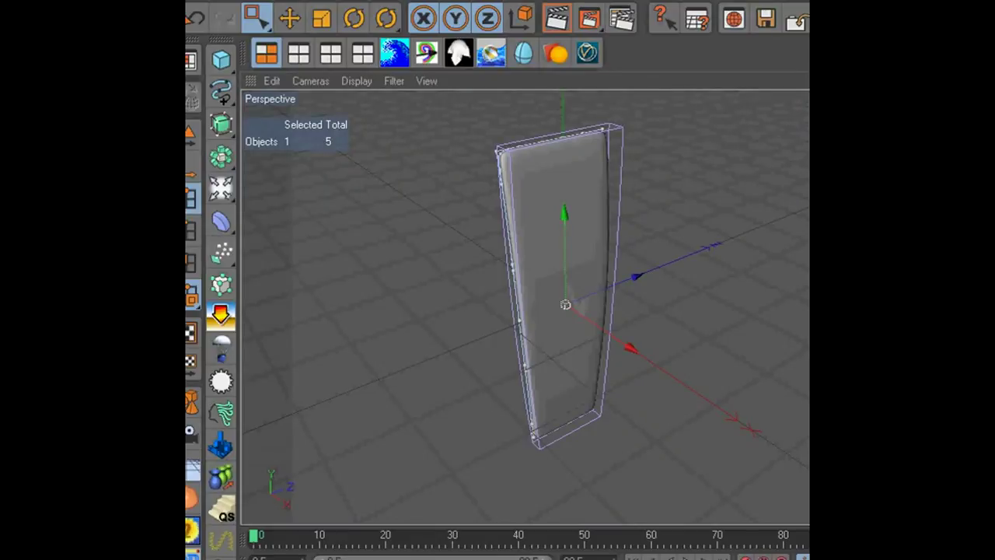
{"action": "left_click_drag", "start_coordinate": [602, 347], "coordinate": [731, 323], "text": "alt"}
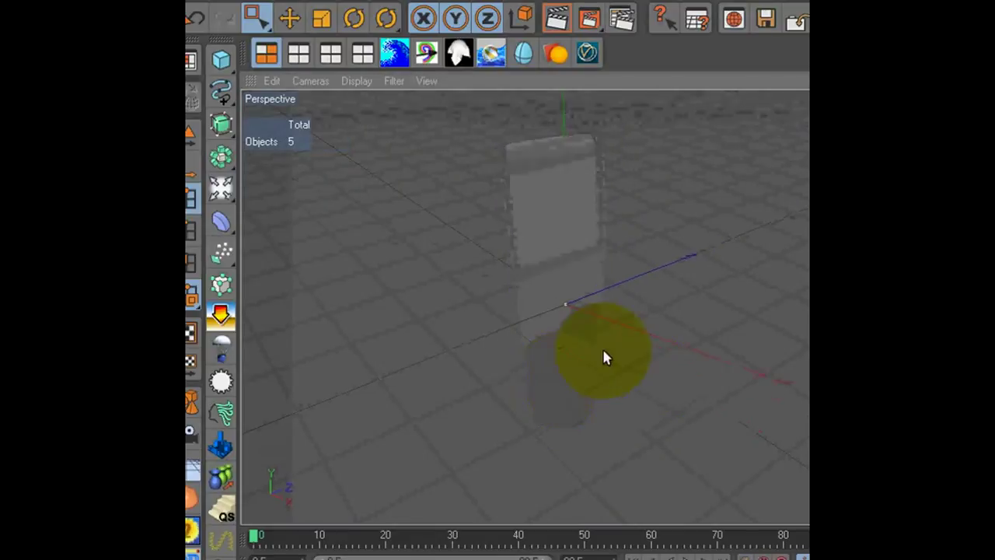
{"action": "left_click", "coordinate": [561, 311]}
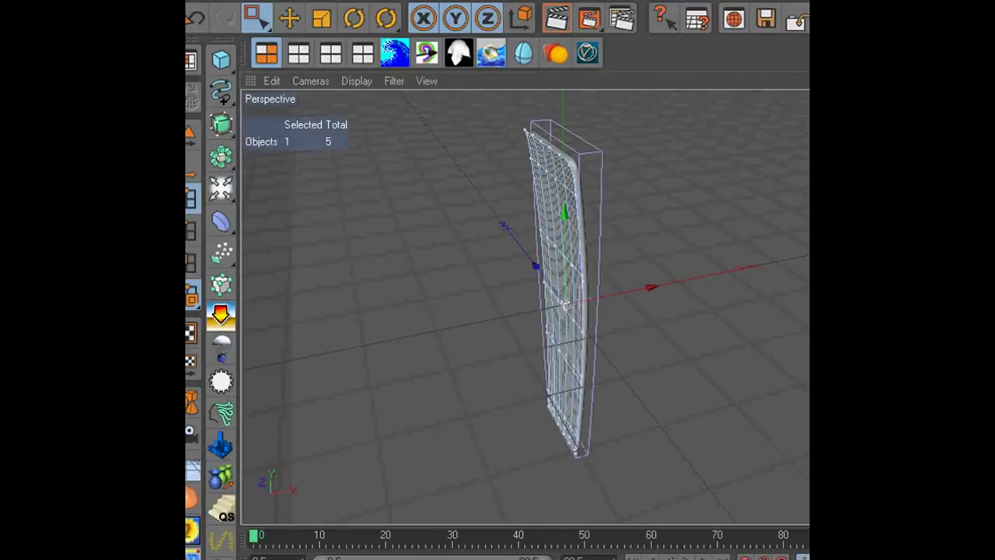
{"action": "right_click", "coordinate": [669, 245]}
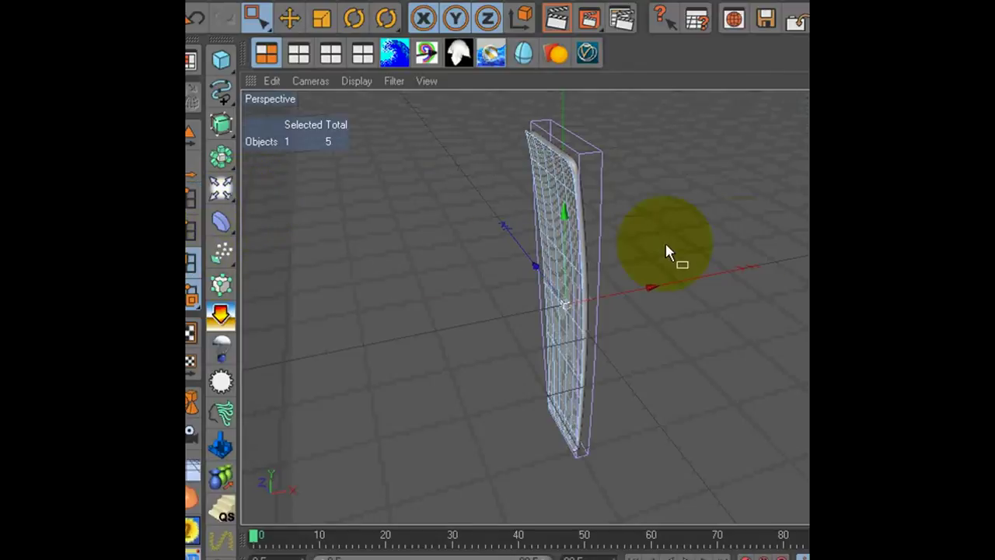
{"action": "left_click", "coordinate": [766, 334]}
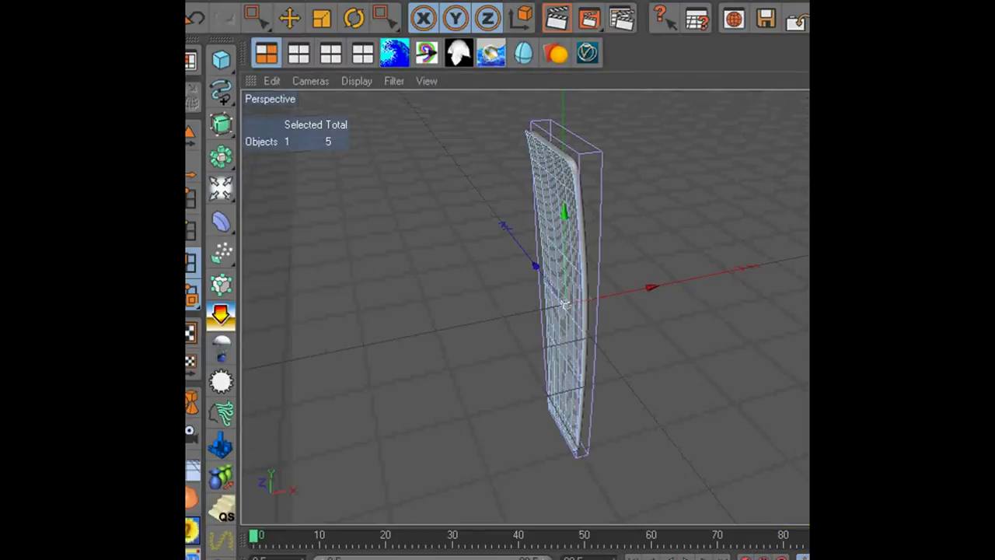
{"action": "left_click", "coordinate": [752, 400]}
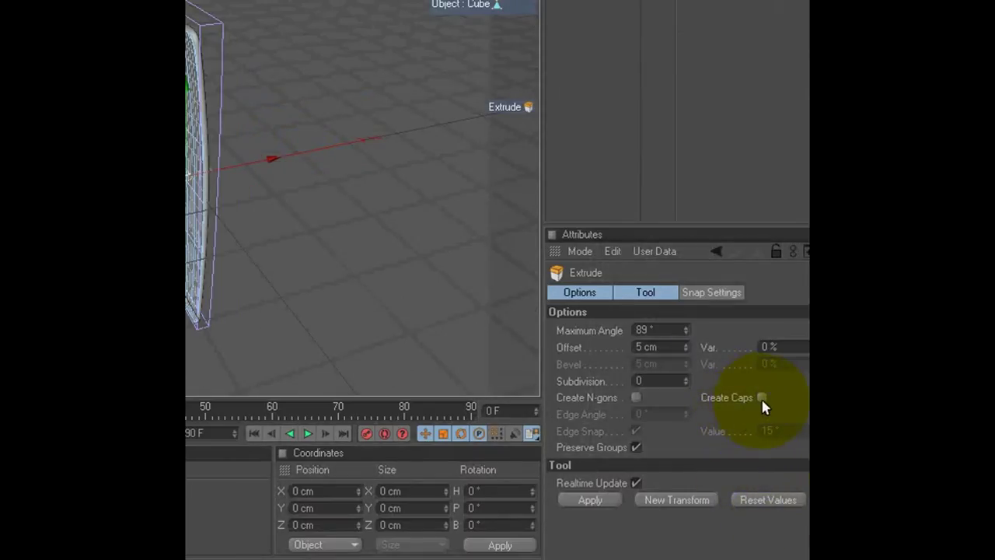
- Try a 0.5 cm capped extrusion, undo it, and reapply the extrusion
{"action": "left_click", "coordinate": [762, 397]}
{"action": "type", "text": "0.5"}
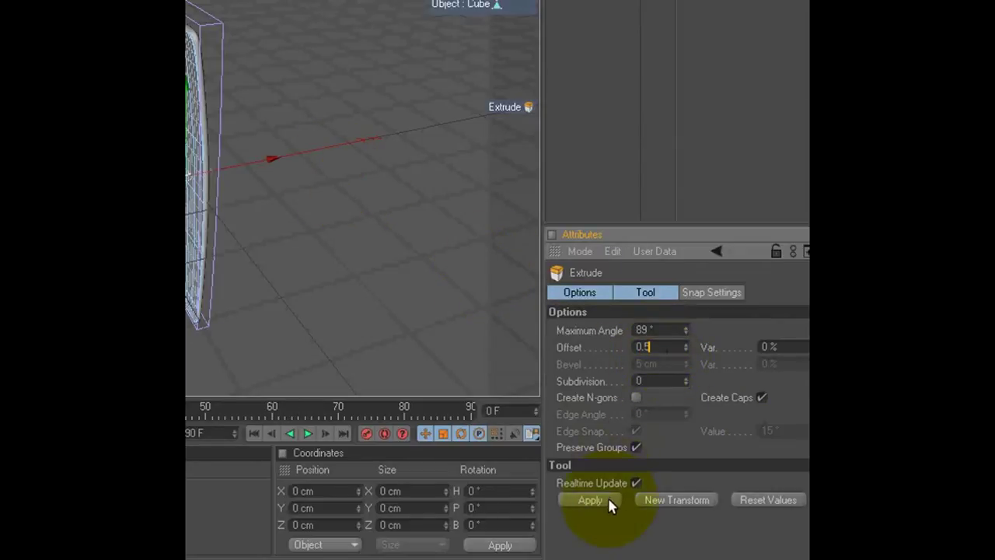
{"action": "left_click", "coordinate": [607, 498]}
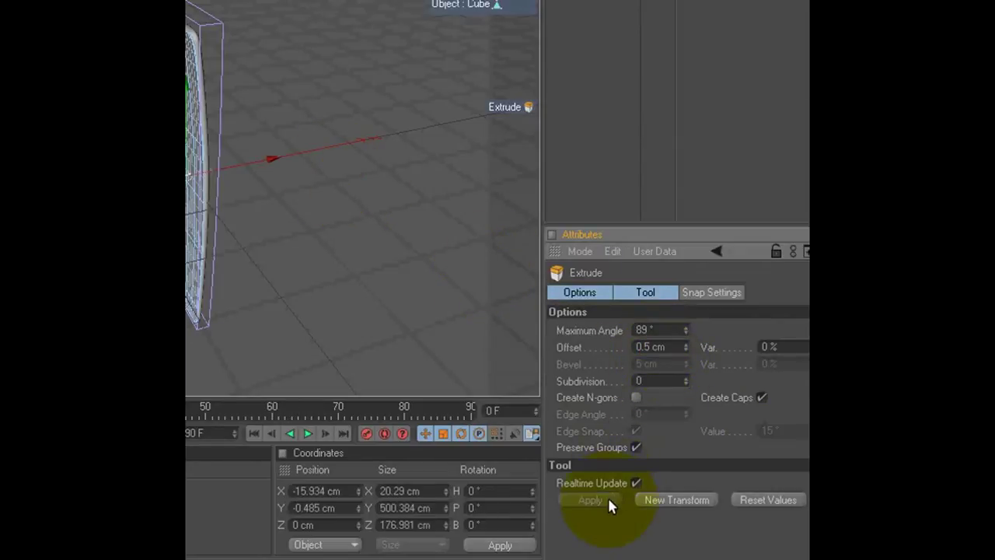
{"action": "left_click", "coordinate": [187, 3]}
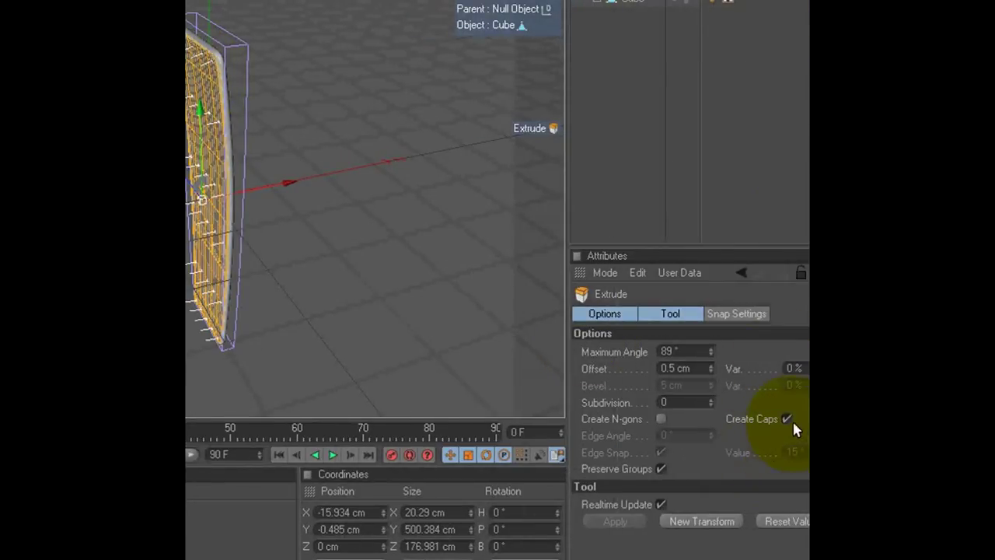
{"action": "left_click", "coordinate": [787, 420]}
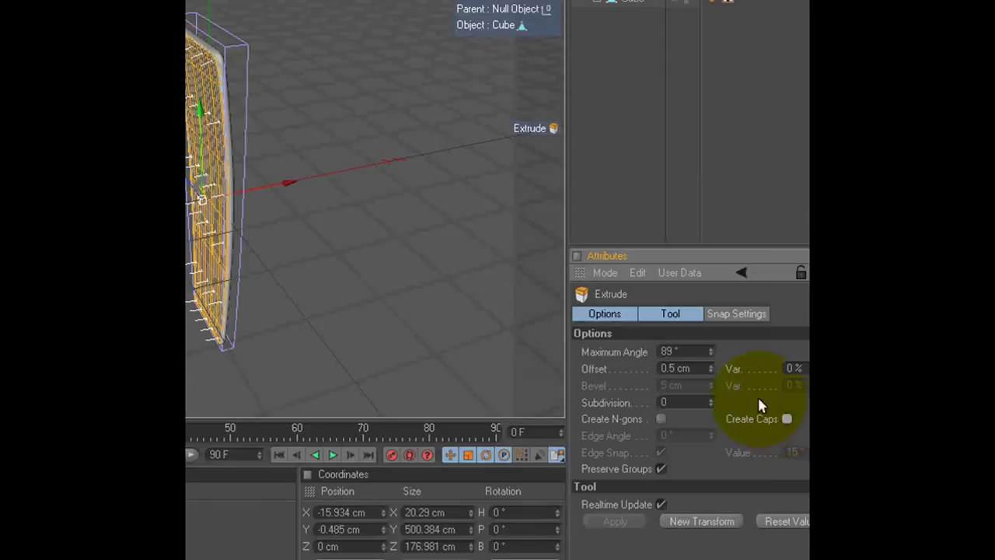
{"action": "left_click", "coordinate": [201, 199]}
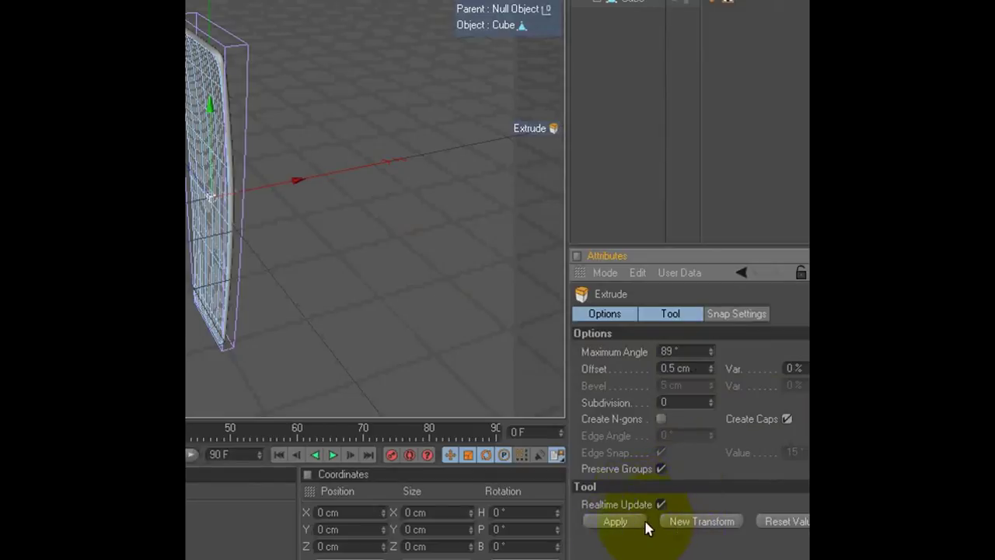
{"action": "left_click", "coordinate": [615, 522]}
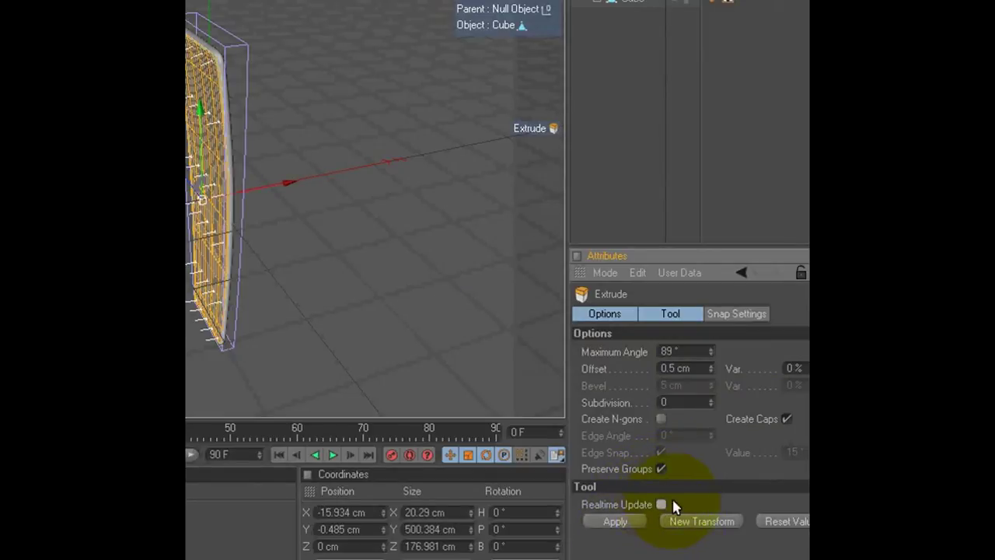
- Turn off caps and drag the faces outward to a 52 cm extrusion
{"action": "left_click", "coordinate": [787, 418]}
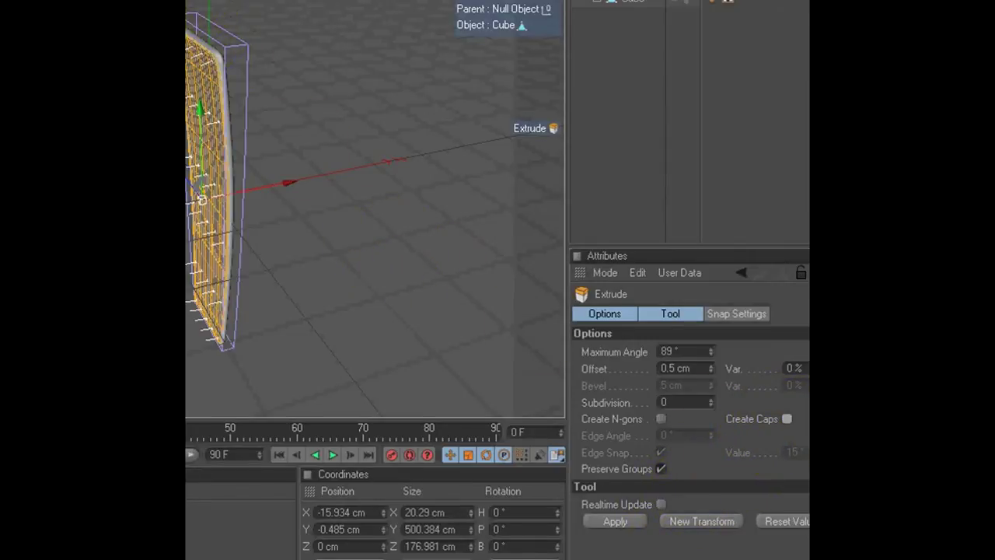
{"action": "mouse_move", "coordinate": [407, 229]}
{"action": "left_mouse_down"}
{"action": "mouse_move", "coordinate": [389, 230]}
{"action": "mouse_move", "coordinate": [390, 219]}
{"action": "left_mouse_up"}
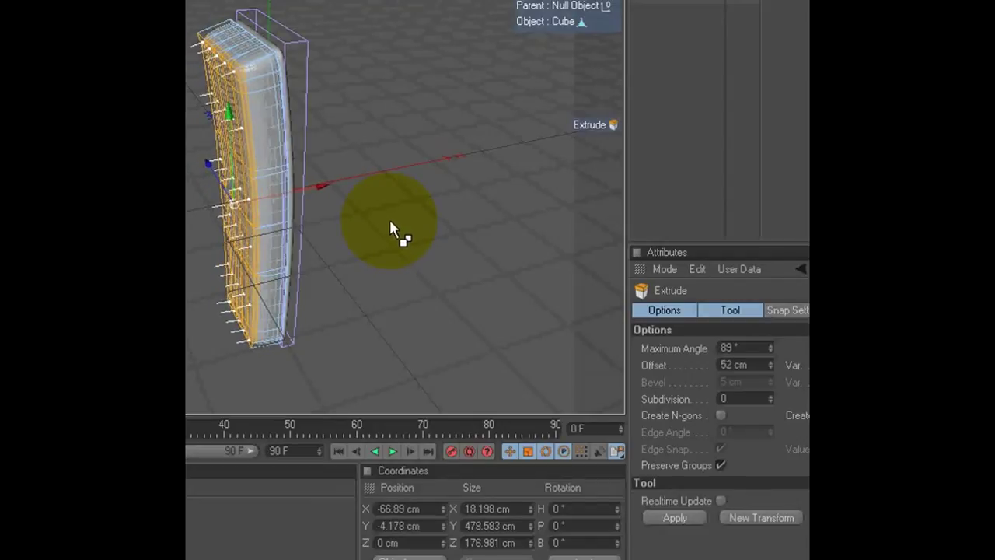
{"action": "left_click_drag", "start_coordinate": [389, 219], "coordinate": [633, 6]}
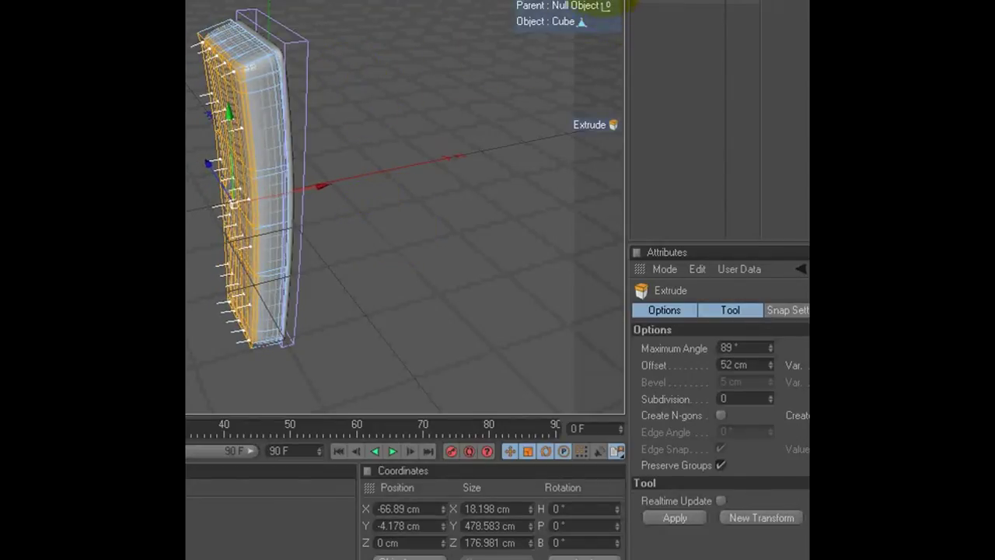
{"action": "mouse_move", "coordinate": [322, 356]}
{"action": "left_mouse_down", "text": "alt"}
{"action": "mouse_move", "coordinate": [262, 188]}
{"action": "mouse_move", "coordinate": [570, 227]}
{"action": "mouse_move", "coordinate": [400, 215]}
{"action": "mouse_move", "coordinate": [295, 1]}
{"action": "left_mouse_up", "text": "alt"}
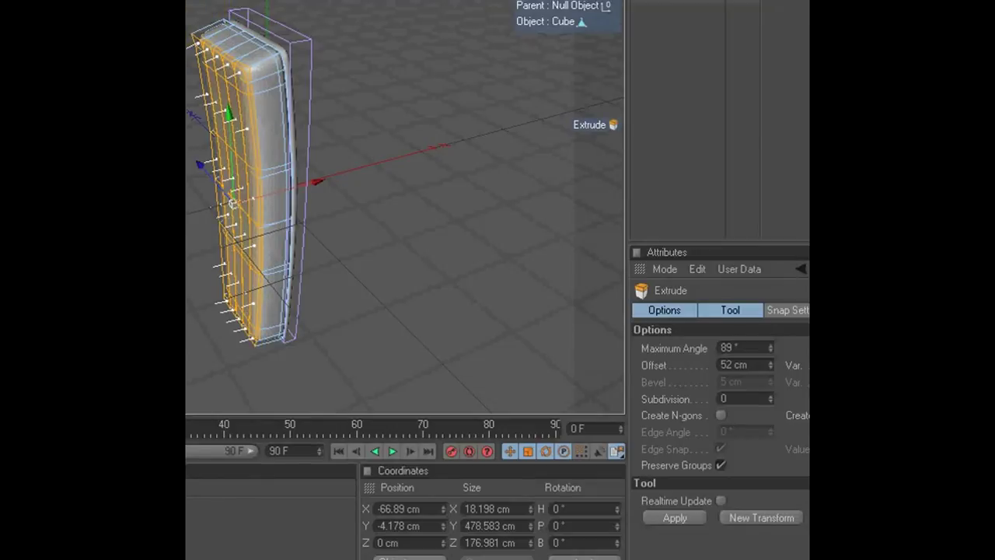
- Select the handset's faces and push them outward along their normals
{"action": "left_click", "coordinate": [805, 78]}
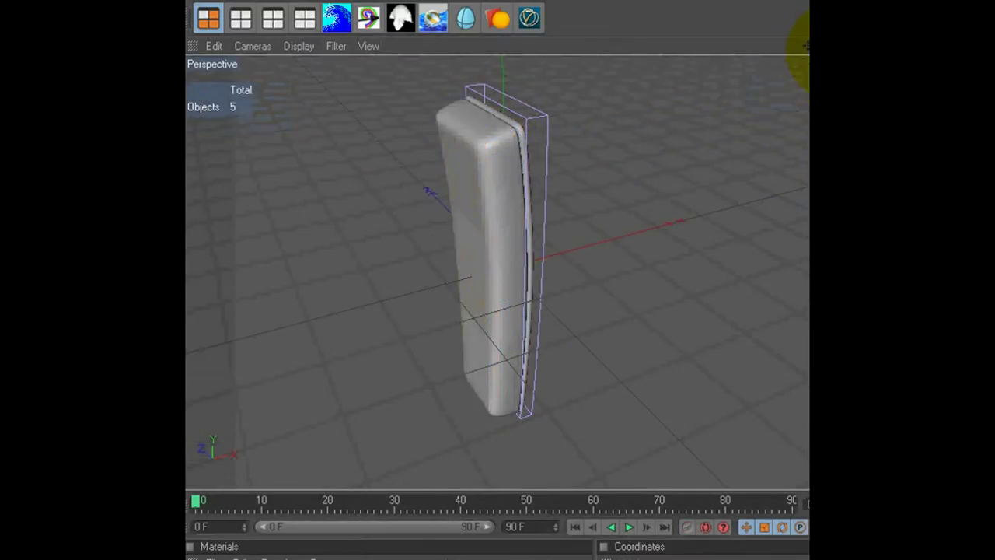
{"action": "mouse_move", "coordinate": [805, 45]}
{"action": "left_mouse_down"}
{"action": "mouse_move", "coordinate": [593, 330]}
{"action": "mouse_move", "coordinate": [534, 283]}
{"action": "mouse_move", "coordinate": [569, 299]}
{"action": "mouse_move", "coordinate": [554, 295]}
{"action": "mouse_move", "coordinate": [709, 291]}
{"action": "mouse_move", "coordinate": [622, 303]}
{"action": "left_mouse_up"}
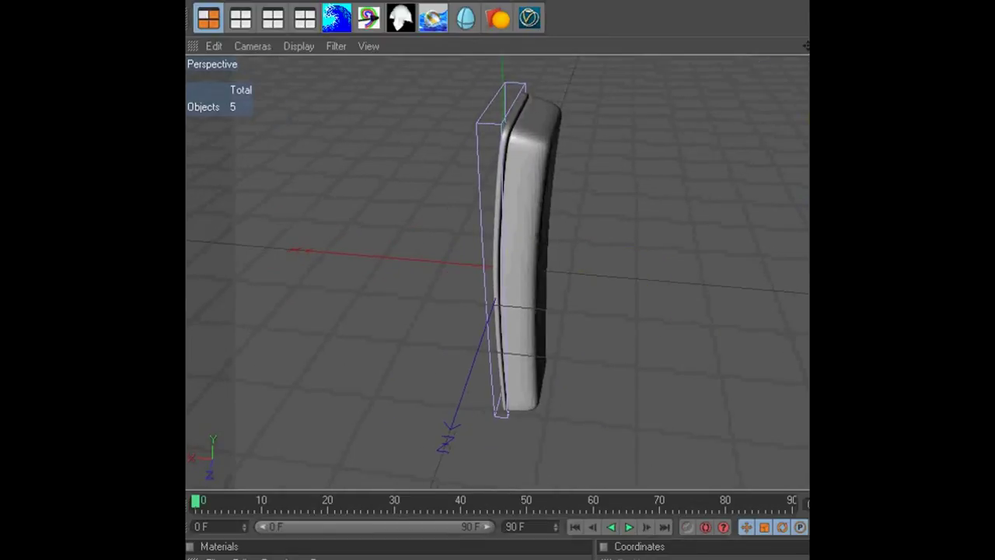
{"action": "right_click_drag", "start_coordinate": [664, 127], "coordinate": [771, 402]}
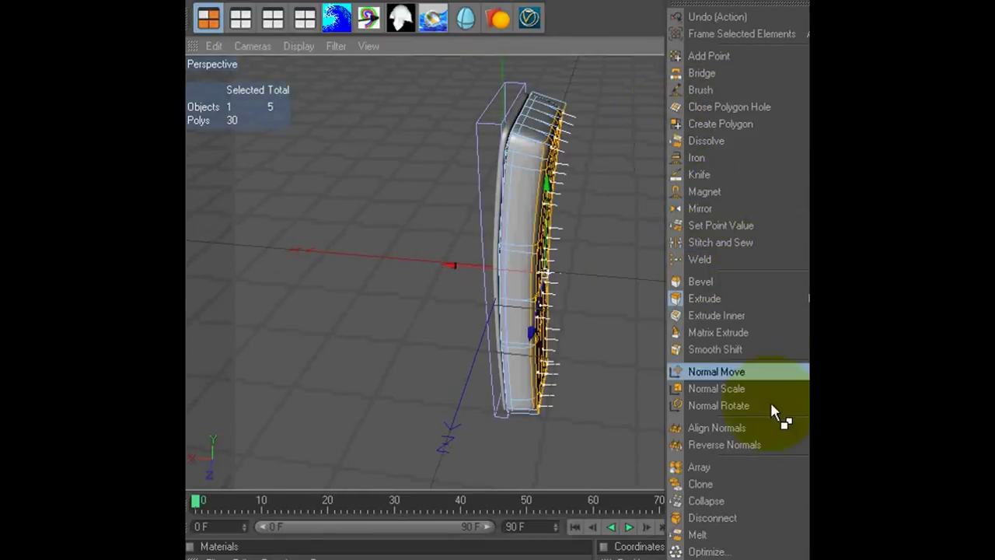
{"action": "left_click", "coordinate": [714, 377]}
{"action": "left_click_drag", "start_coordinate": [670, 346], "coordinate": [626, 294]}
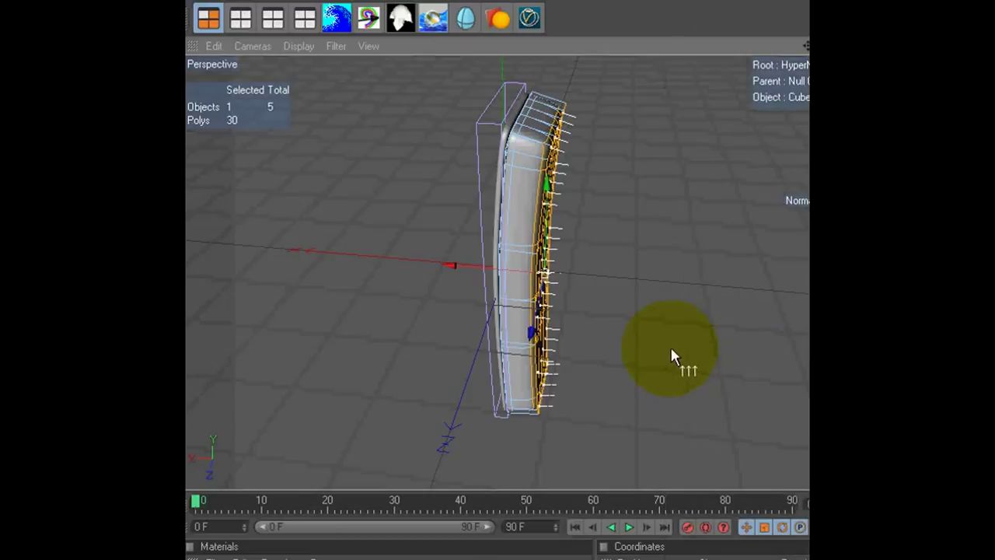
- Deselect, frame the handset front-on in perspective, and render the viewport
{"action": "left_click", "coordinate": [805, 147]}
{"action": "mouse_move", "coordinate": [633, 343]}
{"action": "left_mouse_down", "text": "alt"}
{"action": "mouse_move", "coordinate": [469, 247]}
{"action": "mouse_move", "coordinate": [508, 321]}
{"action": "mouse_move", "coordinate": [658, 289]}
{"action": "mouse_move", "coordinate": [615, 293]}
{"action": "mouse_move", "coordinate": [627, 304]}
{"action": "left_mouse_up", "text": "alt"}
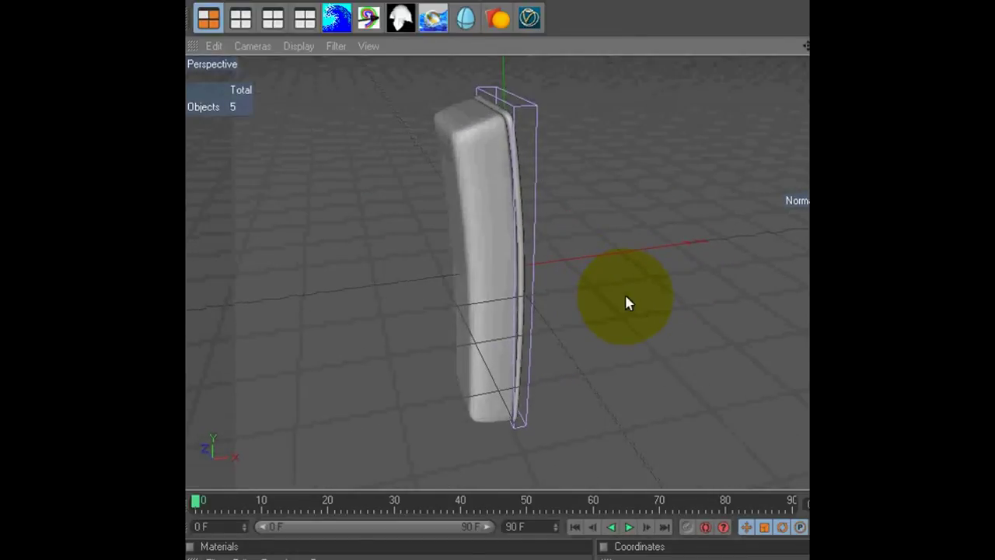
{"action": "mouse_move", "coordinate": [740, 118]}
{"action": "right_mouse_down", "text": "alt"}
{"action": "mouse_move", "coordinate": [616, 165]}
{"action": "mouse_move", "coordinate": [773, 102]}
{"action": "mouse_move", "coordinate": [806, 47]}
{"action": "right_mouse_up", "text": "alt"}
{"action": "mouse_move", "coordinate": [806, 47]}
{"action": "left_mouse_down", "text": "alt"}
{"action": "mouse_move", "coordinate": [682, 303]}
{"action": "mouse_move", "coordinate": [740, 302]}
{"action": "mouse_move", "coordinate": [679, 363]}
{"action": "mouse_move", "coordinate": [696, 292]}
{"action": "mouse_move", "coordinate": [633, 285]}
{"action": "mouse_move", "coordinate": [614, 304]}
{"action": "left_mouse_up", "text": "alt"}
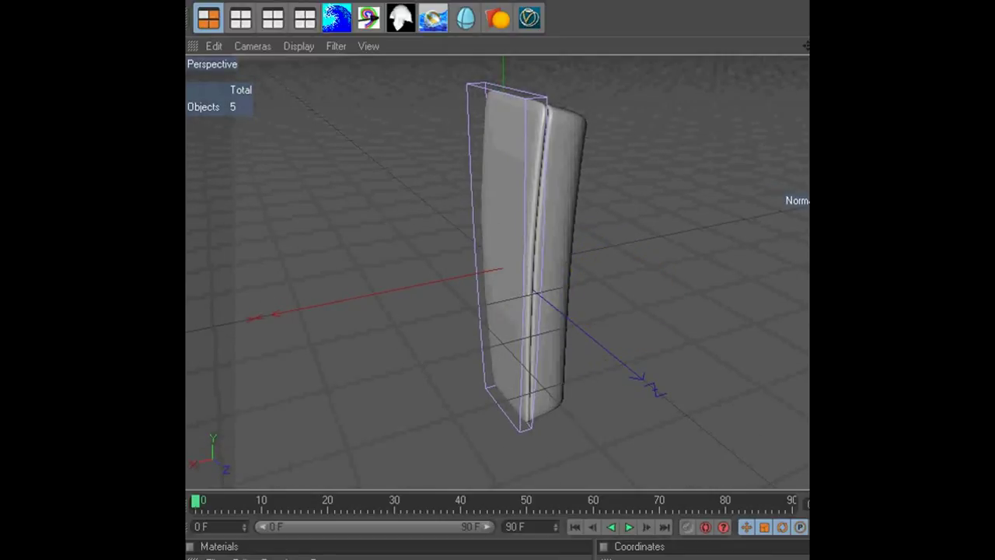
{"action": "left_click", "coordinate": [686, 94]}
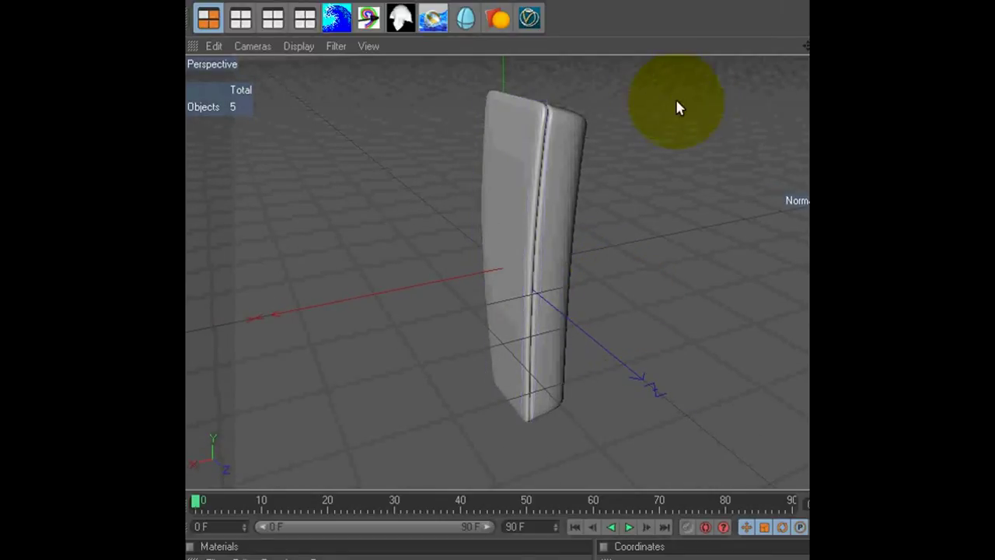
{"action": "mouse_move", "coordinate": [675, 97]}
{"action": "left_mouse_down", "text": "alt"}
{"action": "mouse_move", "coordinate": [804, 39]}
{"action": "mouse_move", "coordinate": [622, 309]}
{"action": "mouse_move", "coordinate": [737, 49]}
{"action": "left_mouse_up", "text": "alt"}
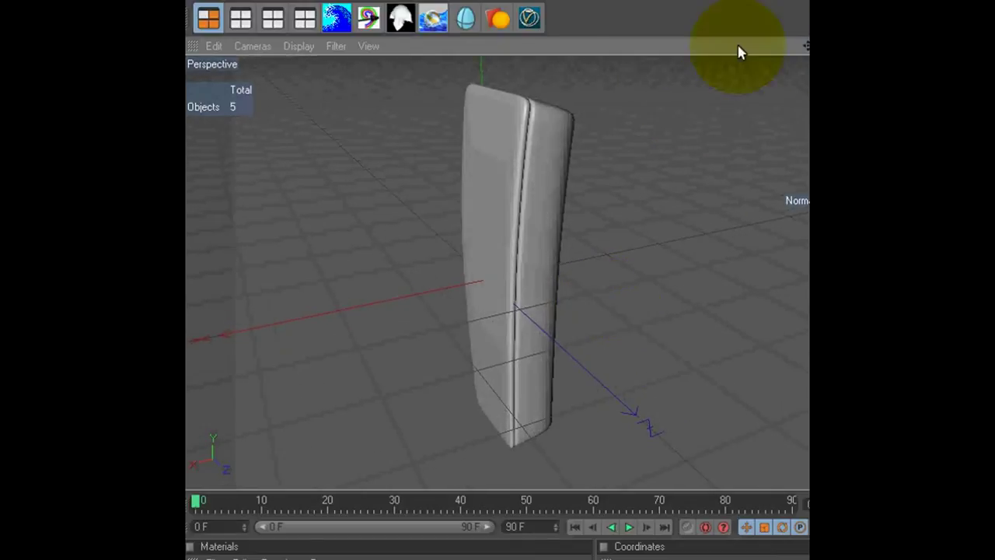
{"action": "left_click", "coordinate": [510, 5]}
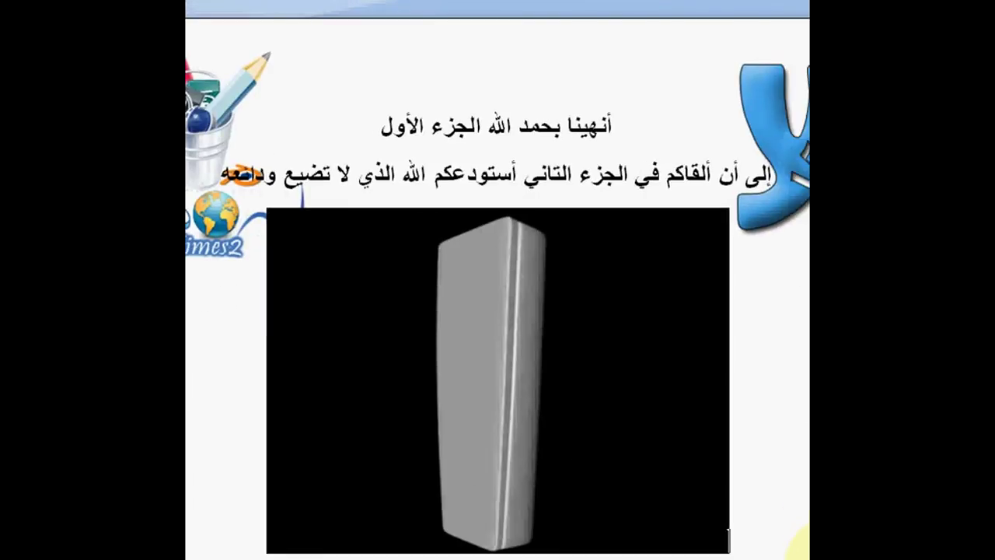
- Nudge the blue logo and select both Arabic text lines on the closing page
{"action": "mouse_move", "coordinate": [684, 148]}
{"action": "left_mouse_down"}
{"action": "mouse_move", "coordinate": [396, 121]}
{"action": "mouse_move", "coordinate": [671, 145]}
{"action": "left_mouse_up"}
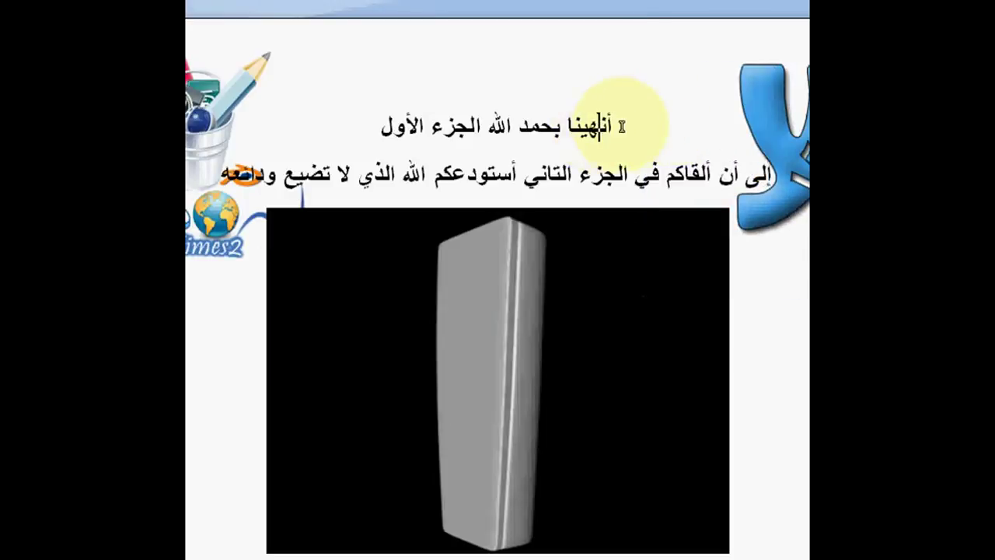
{"action": "left_click_drag", "start_coordinate": [619, 126], "coordinate": [451, 126]}
{"action": "left_click_drag", "start_coordinate": [766, 175], "coordinate": [228, 179]}
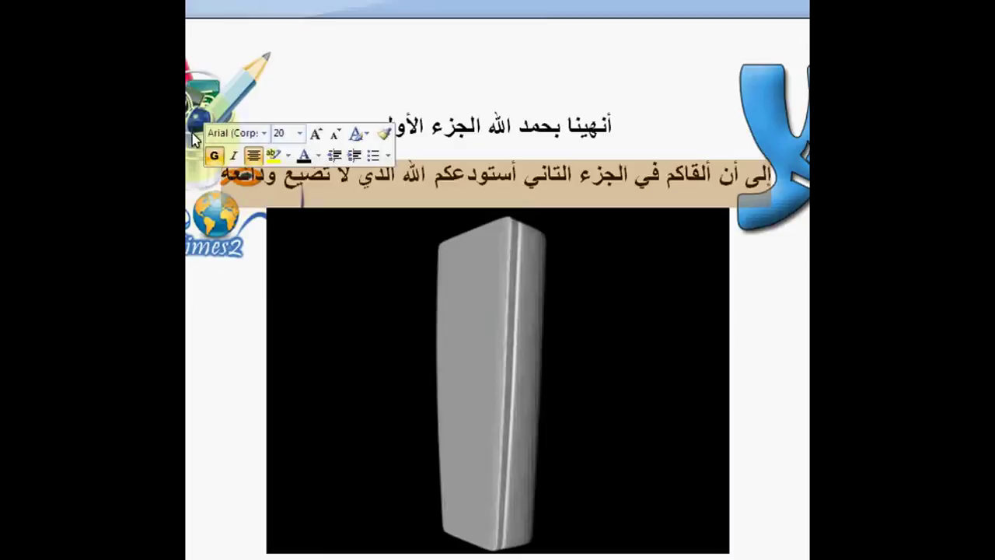
- Select and move the left clip-art picture, then select the rendered handset image
{"action": "left_click", "coordinate": [384, 126]}
{"action": "left_click", "coordinate": [304, 253]}
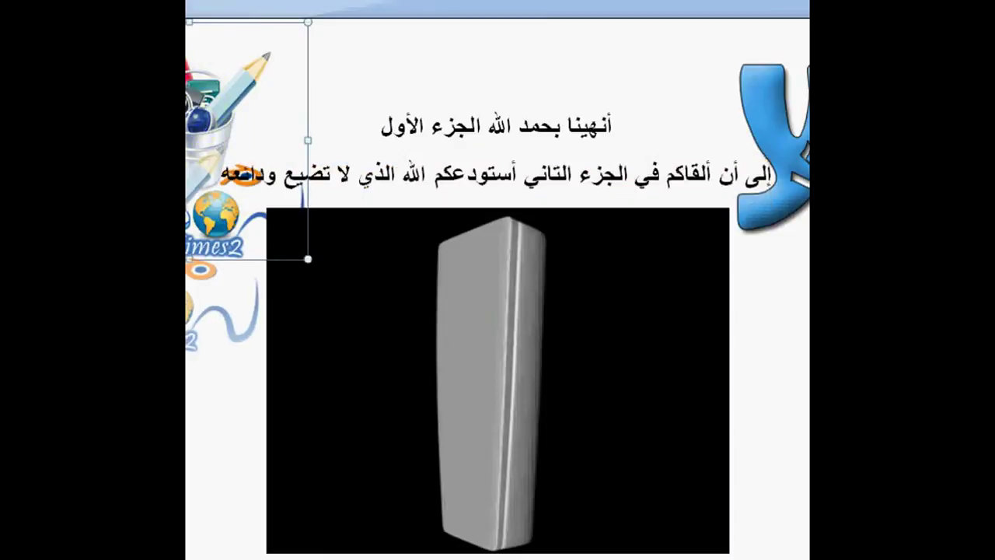
{"action": "left_click", "coordinate": [228, 428]}
{"action": "left_click", "coordinate": [572, 276]}
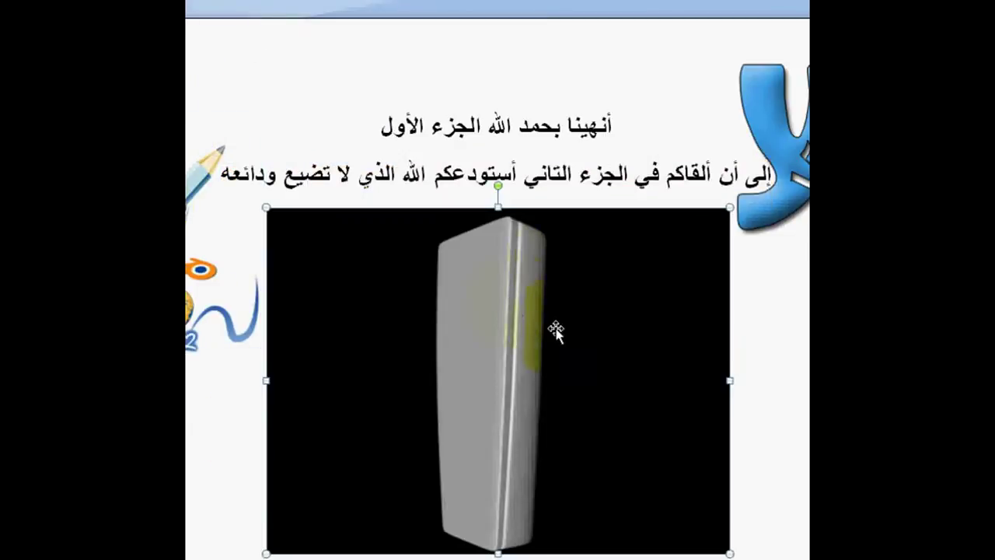
{"action": "left_click", "coordinate": [807, 401]}
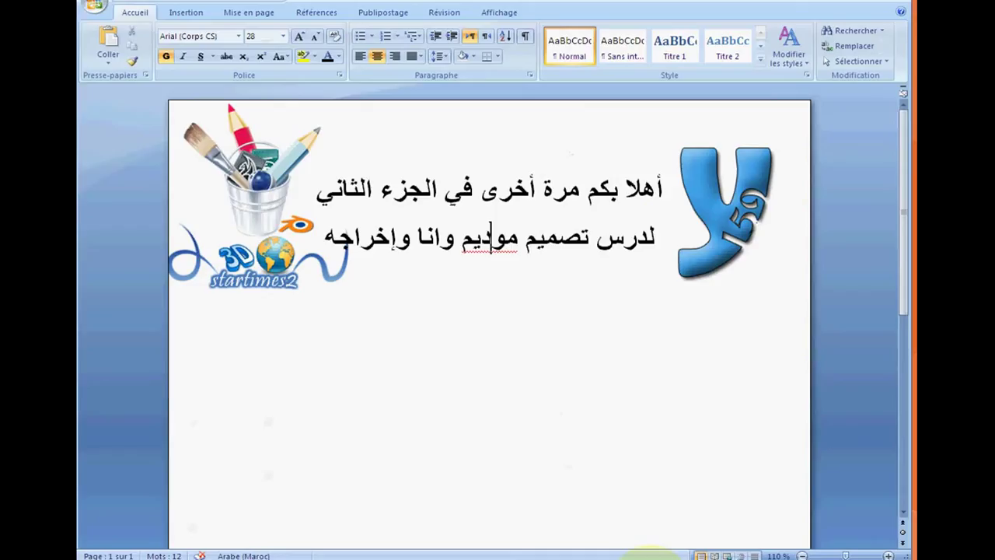
- Select the second Arabic line and the blue logo on the part-two page, then show E:\MODEM WANA
{"action": "left_click", "coordinate": [542, 327]}
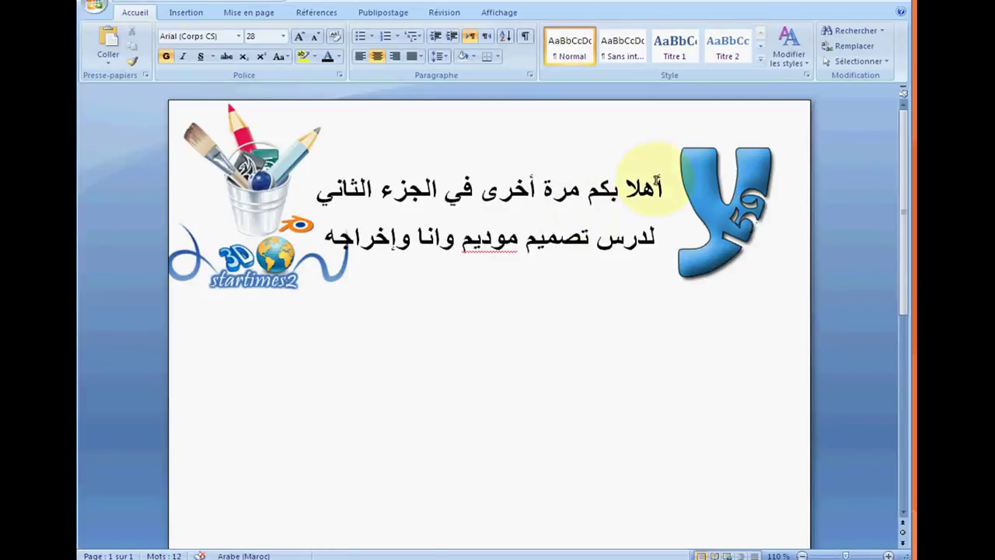
{"action": "left_click_drag", "start_coordinate": [661, 187], "coordinate": [446, 322]}
{"action": "left_click", "coordinate": [467, 262]}
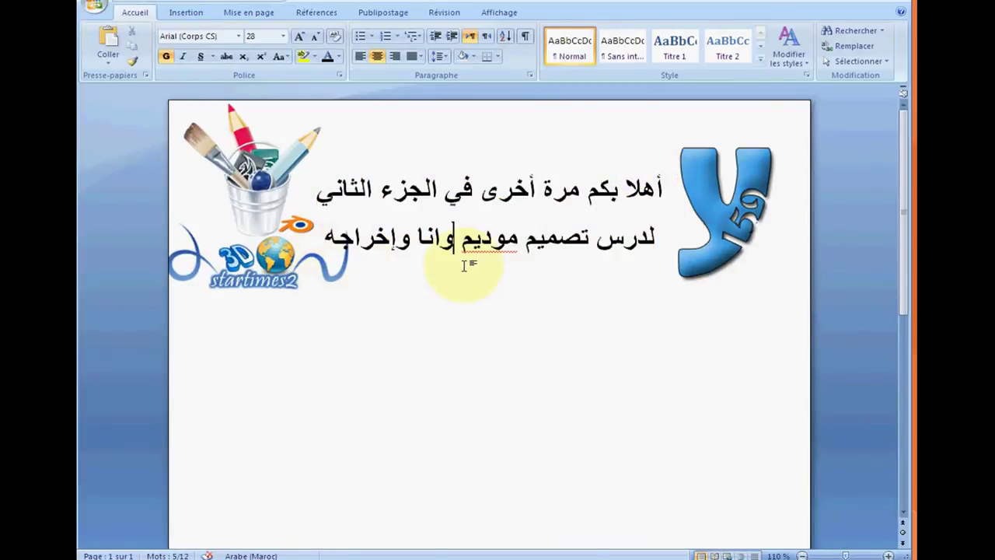
{"action": "left_click", "coordinate": [709, 232]}
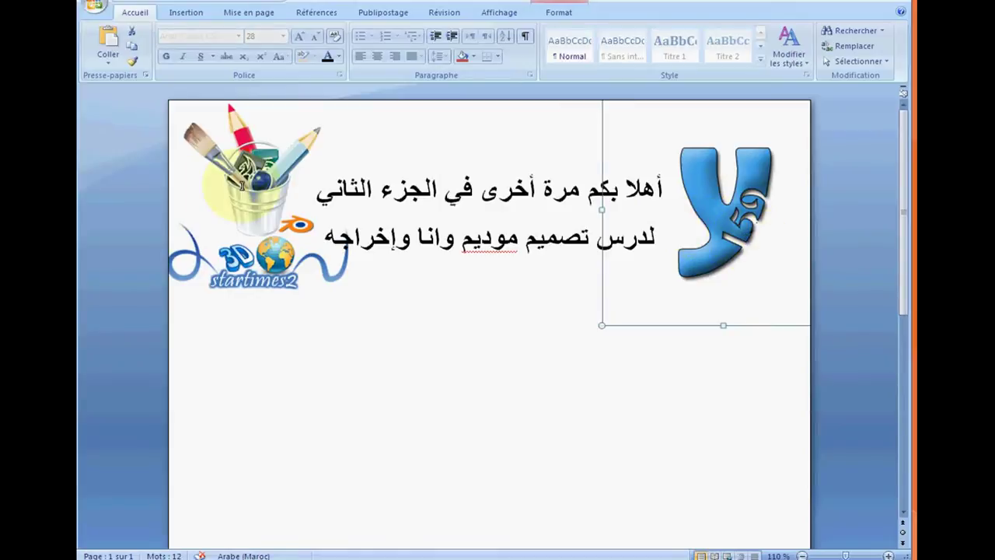
{"action": "left_click", "coordinate": [258, 203]}
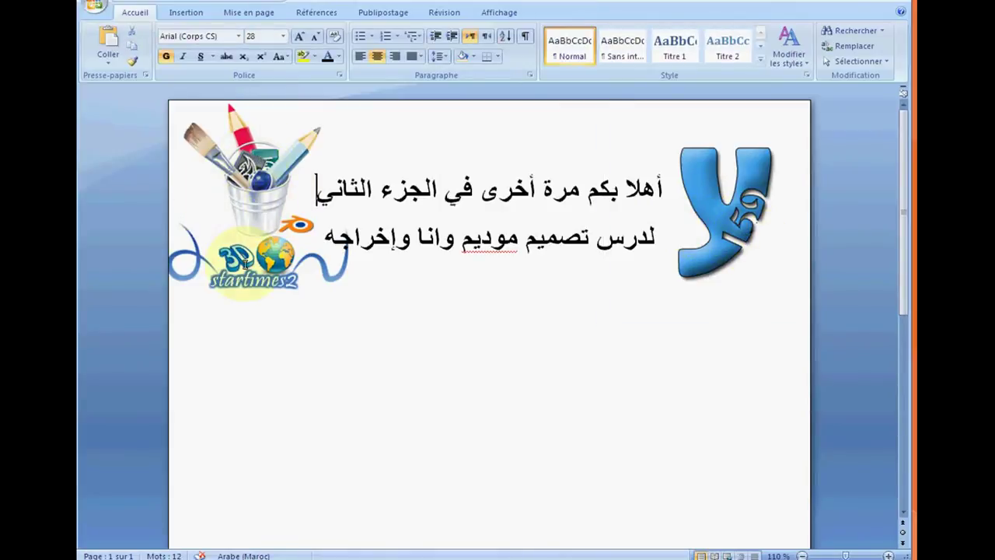
{"action": "left_click", "coordinate": [386, 337]}
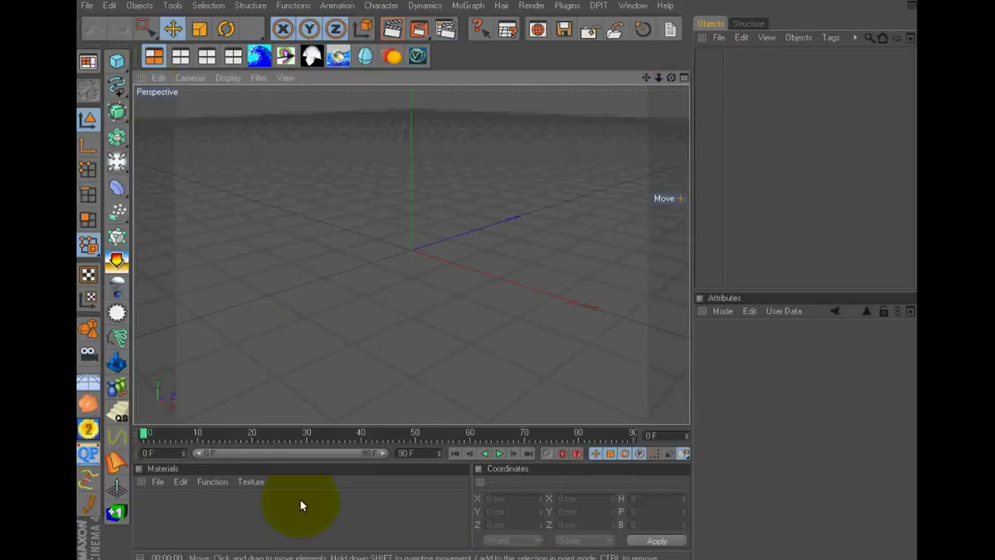
{"action": "left_click", "coordinate": [319, 553]}
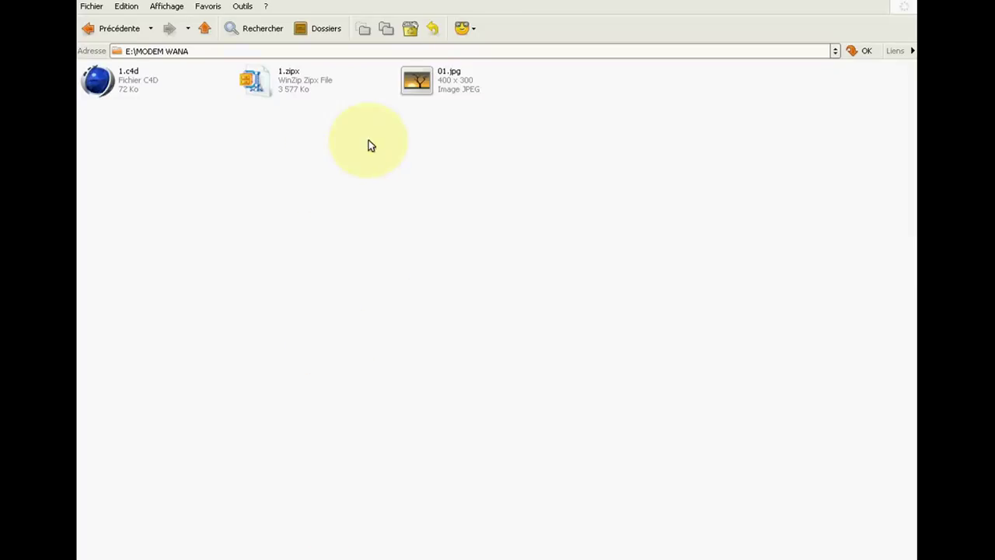
- Preview 01.jpg, close the viewer, and drag 1.c4d toward the Cinema 4D window
{"action": "double_click", "coordinate": [428, 86]}
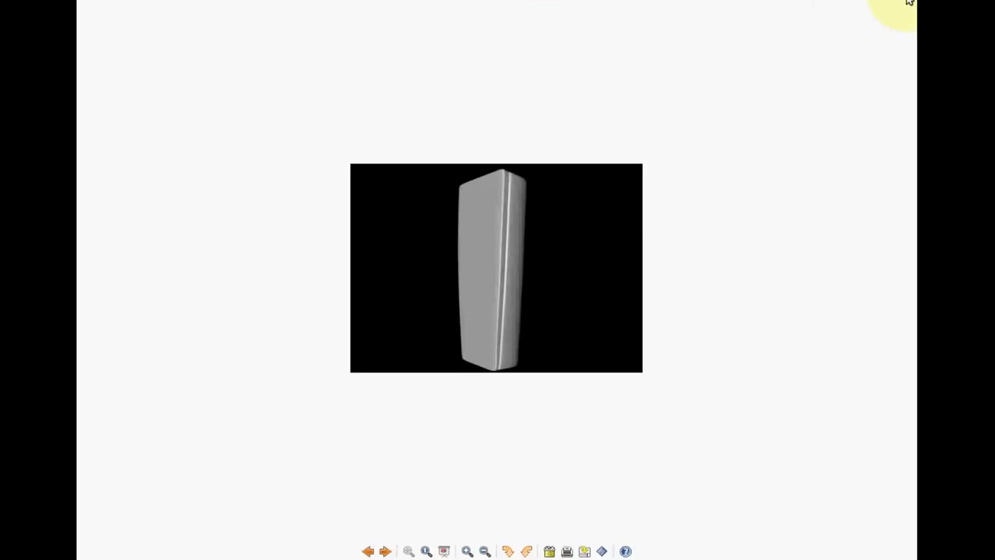
{"action": "left_click", "coordinate": [909, 2]}
{"action": "mouse_move", "coordinate": [99, 82]}
{"action": "left_mouse_down"}
{"action": "mouse_move", "coordinate": [325, 280]}
{"action": "mouse_move", "coordinate": [535, 557]}
{"action": "left_mouse_up"}
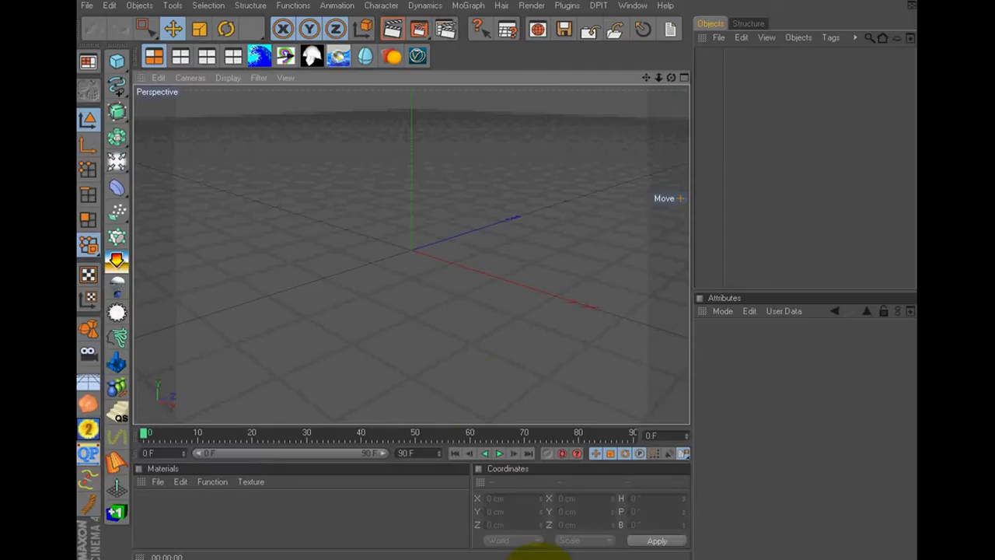
- Load 1.c4d into Cinema 4D and select the first Cube under Null Object
{"action": "left_click_drag", "start_coordinate": [449, 323], "coordinate": [447, 301]}
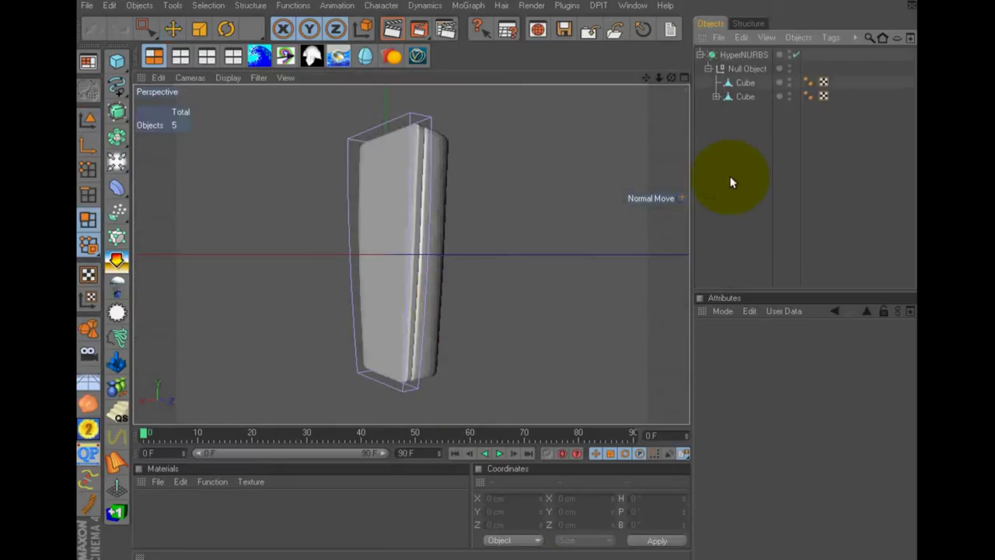
{"action": "mouse_move", "coordinate": [671, 78]}
{"action": "left_mouse_down"}
{"action": "mouse_move", "coordinate": [500, 272]}
{"action": "mouse_move", "coordinate": [461, 229]}
{"action": "mouse_move", "coordinate": [487, 269]}
{"action": "mouse_move", "coordinate": [451, 272]}
{"action": "mouse_move", "coordinate": [487, 331]}
{"action": "mouse_move", "coordinate": [559, 240]}
{"action": "mouse_move", "coordinate": [502, 262]}
{"action": "mouse_move", "coordinate": [635, 72]}
{"action": "left_mouse_up"}
{"action": "left_click", "coordinate": [744, 84]}
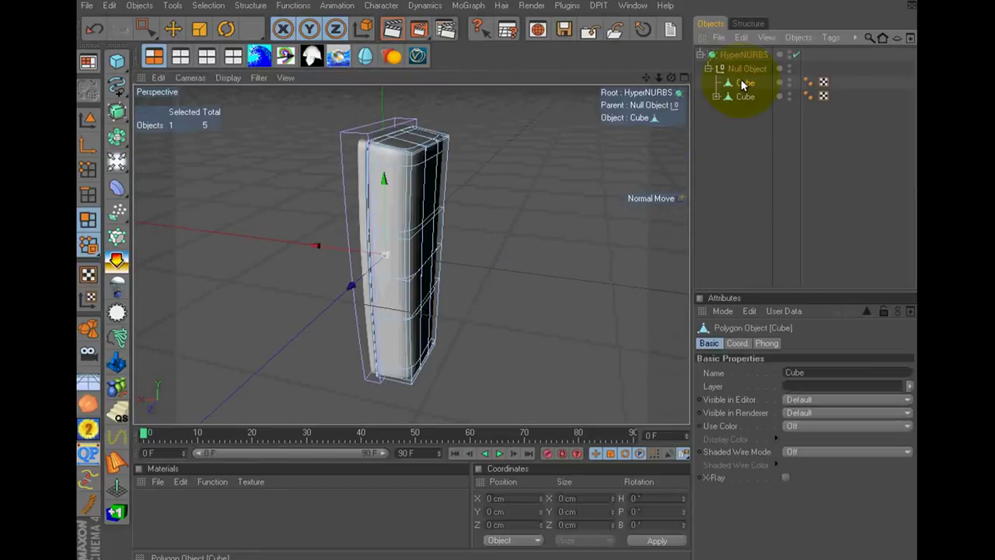
- In Top view, box-select the 28 points along the Cube's left edge, then return to Perspective
{"action": "left_click", "coordinate": [182, 57]}
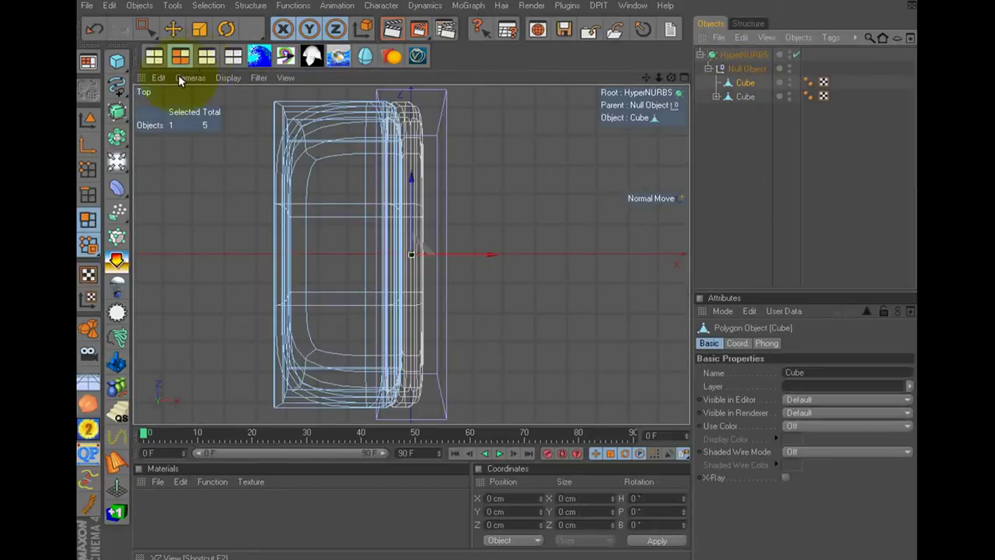
{"action": "left_click", "coordinate": [91, 171]}
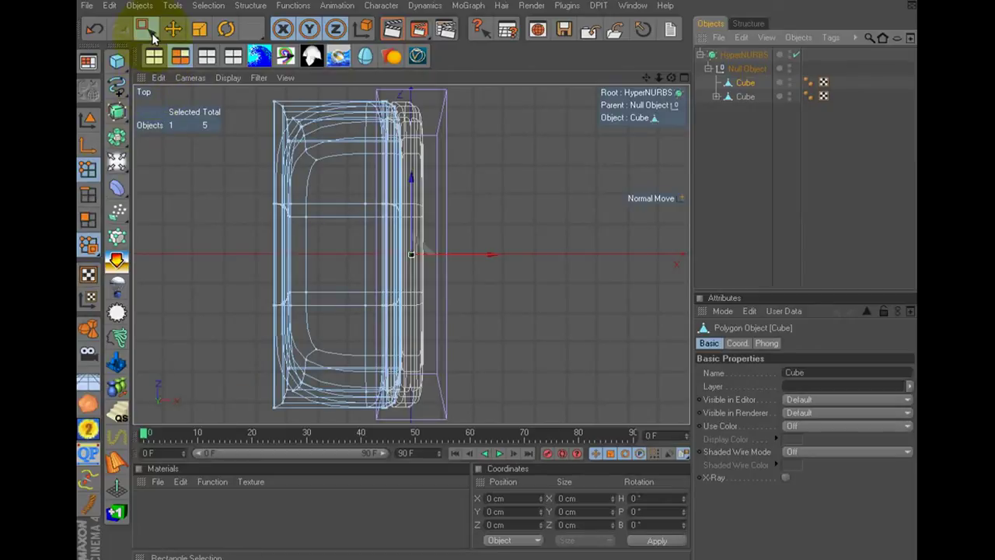
{"action": "left_click", "coordinate": [143, 30]}
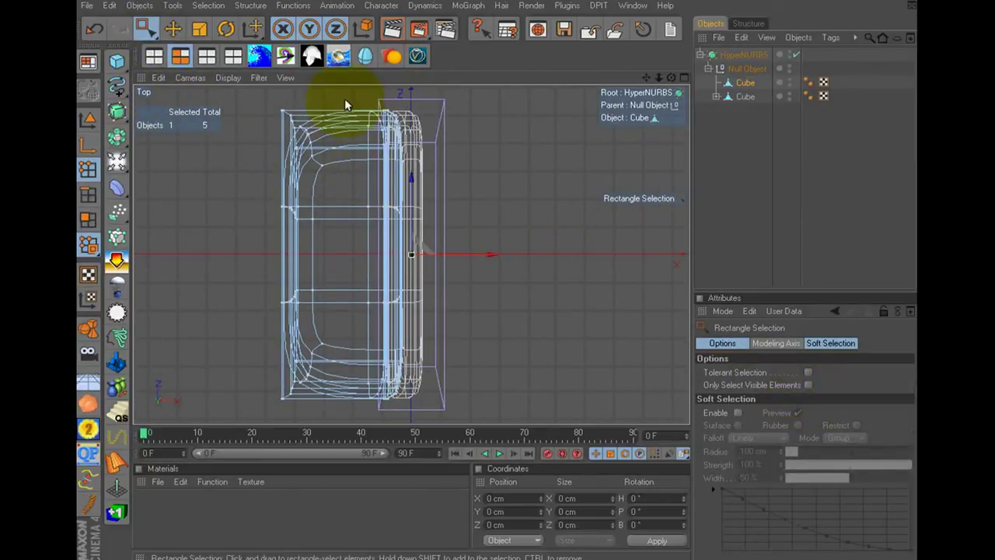
{"action": "left_click_drag", "start_coordinate": [346, 104], "coordinate": [258, 416]}
{"action": "mouse_move", "coordinate": [346, 273]}
{"action": "left_mouse_down"}
{"action": "mouse_move", "coordinate": [497, 277]}
{"action": "mouse_move", "coordinate": [196, 137]}
{"action": "left_mouse_up"}
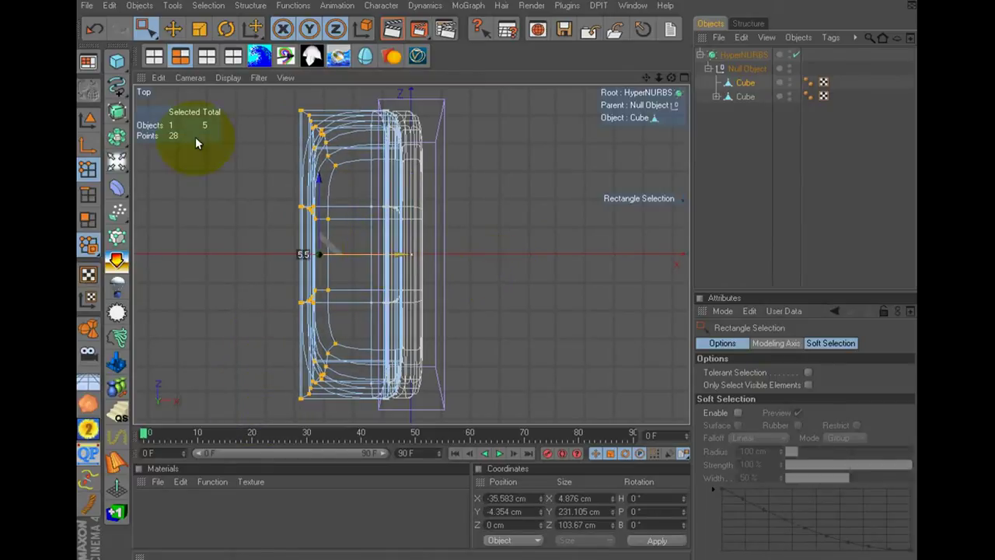
{"action": "left_click", "coordinate": [91, 39]}
{"action": "left_click", "coordinate": [162, 62]}
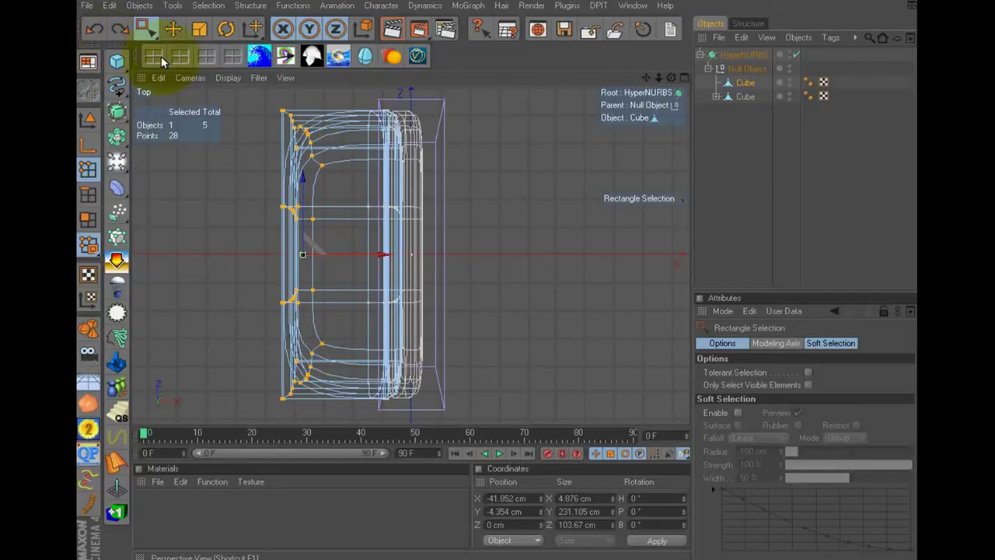
- Tilt the selected edge points by about -2.8°
{"action": "right_click", "coordinate": [501, 160]}
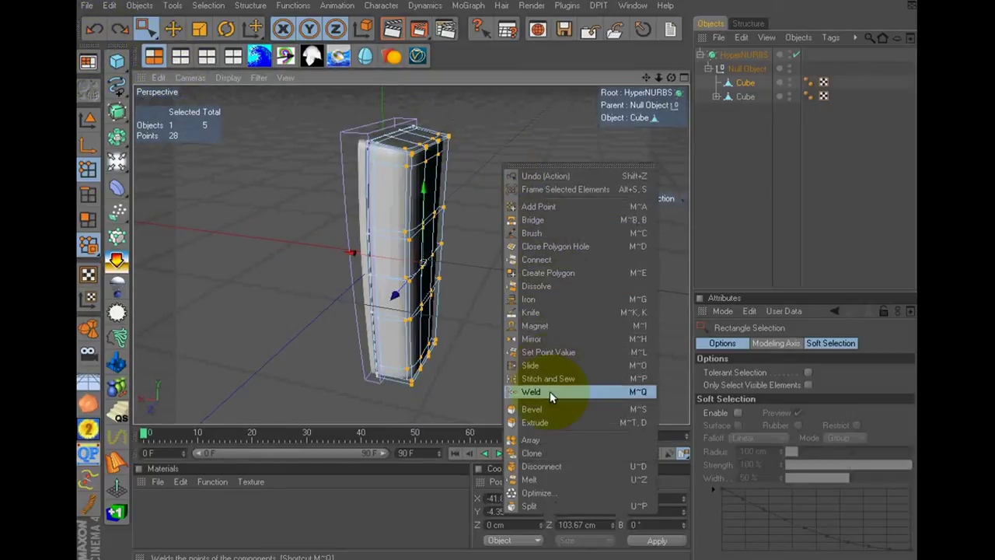
{"action": "left_click", "coordinate": [225, 29]}
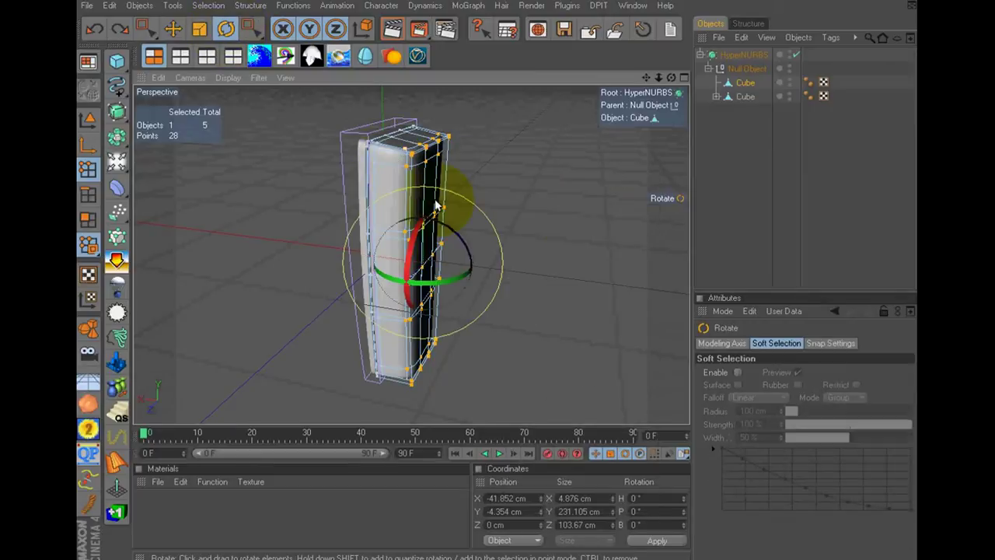
{"action": "left_click_drag", "start_coordinate": [460, 242], "coordinate": [456, 233]}
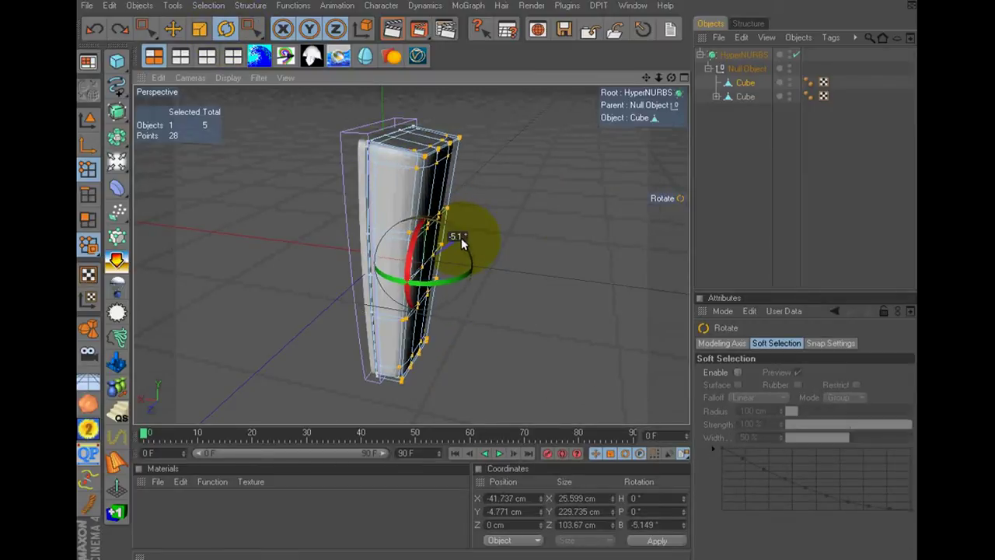
{"action": "left_click_drag", "start_coordinate": [444, 333], "coordinate": [474, 271], "text": "alt"}
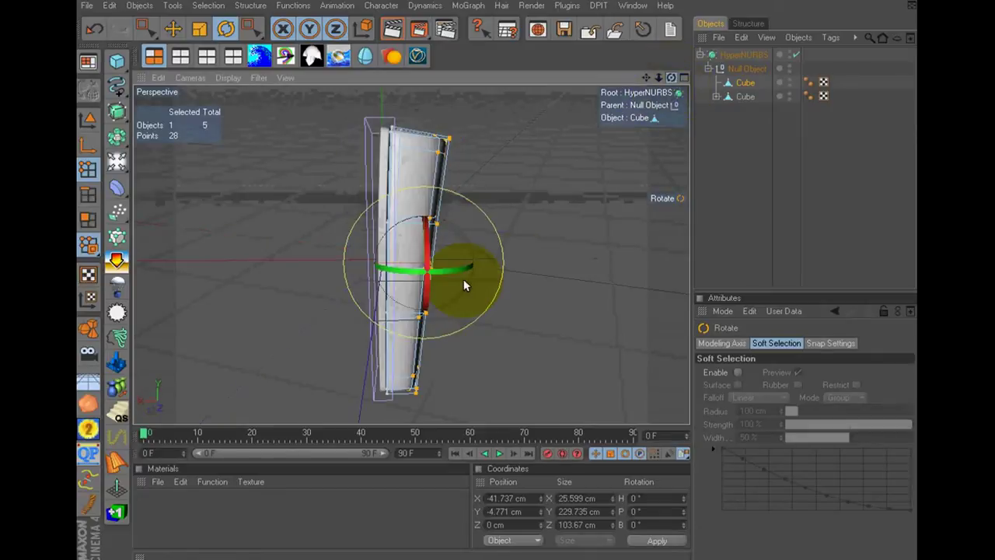
- Shift and rotate the edge points inward so they span 18.692 cm, then deselect and inspect
{"action": "left_click", "coordinate": [174, 30]}
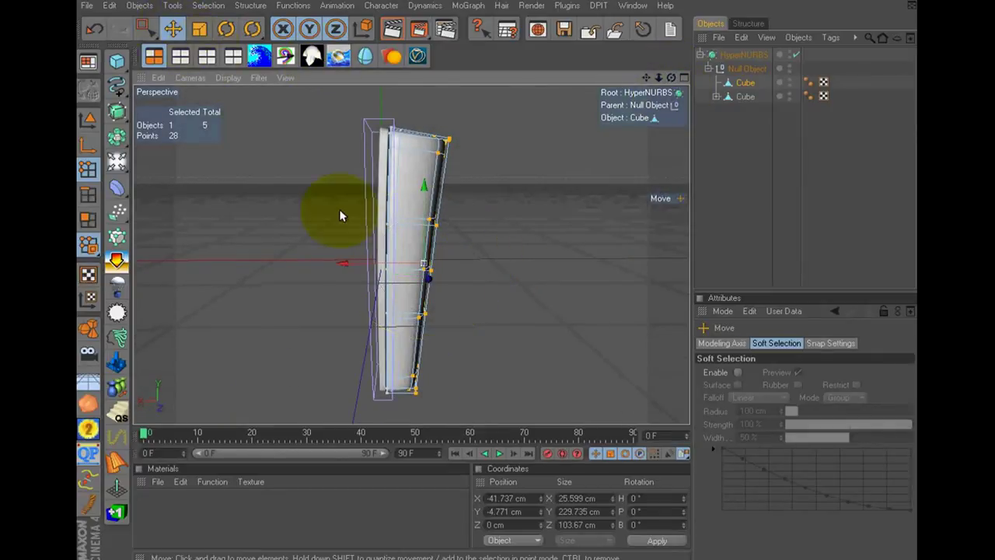
{"action": "mouse_move", "coordinate": [348, 262]}
{"action": "left_mouse_down"}
{"action": "mouse_move", "coordinate": [497, 278]}
{"action": "mouse_move", "coordinate": [337, 259]}
{"action": "left_mouse_up"}
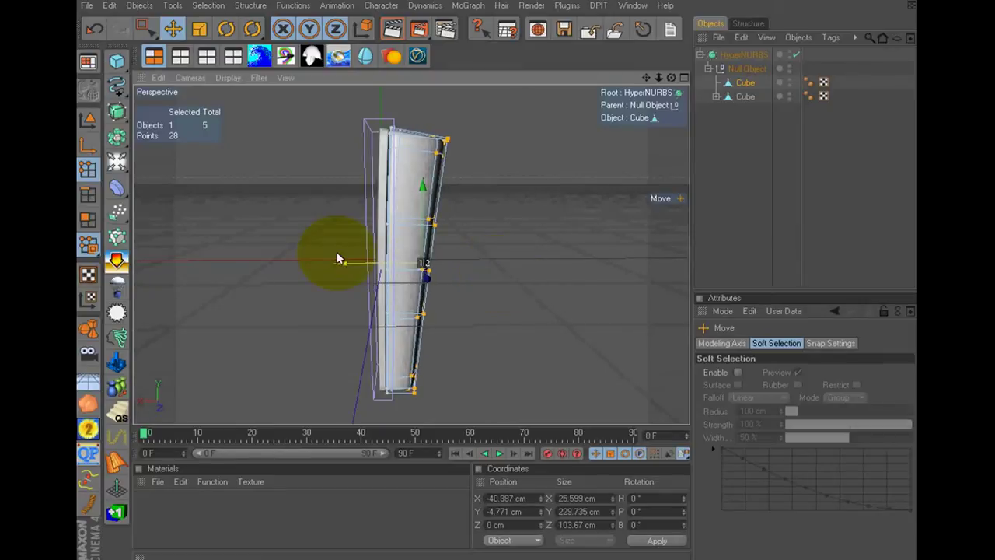
{"action": "left_click", "coordinate": [219, 31]}
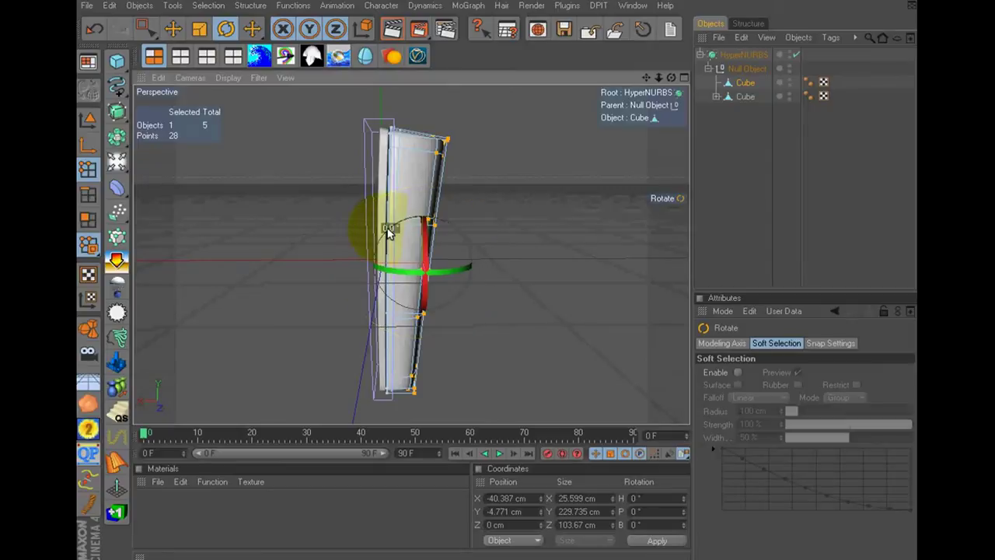
{"action": "left_click_drag", "start_coordinate": [388, 233], "coordinate": [389, 224]}
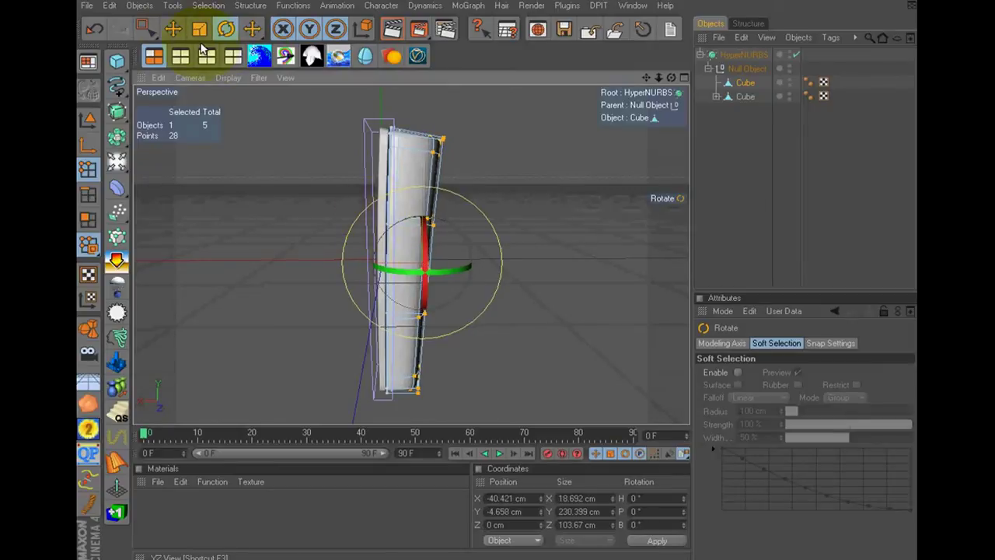
{"action": "key", "text": "e"}
{"action": "left_click_drag", "start_coordinate": [339, 262], "coordinate": [498, 273]}
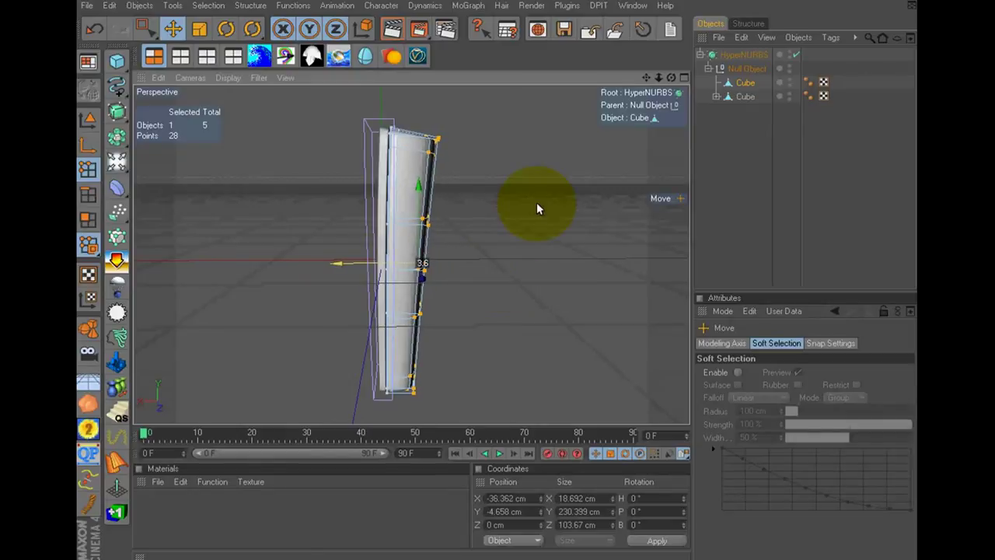
{"action": "left_click", "coordinate": [737, 179]}
{"action": "mouse_move", "coordinate": [672, 77]}
{"action": "left_mouse_down"}
{"action": "mouse_move", "coordinate": [418, 408]}
{"action": "mouse_move", "coordinate": [333, 333]}
{"action": "mouse_move", "coordinate": [327, 163]}
{"action": "mouse_move", "coordinate": [533, 189]}
{"action": "mouse_move", "coordinate": [497, 271]}
{"action": "left_mouse_up"}
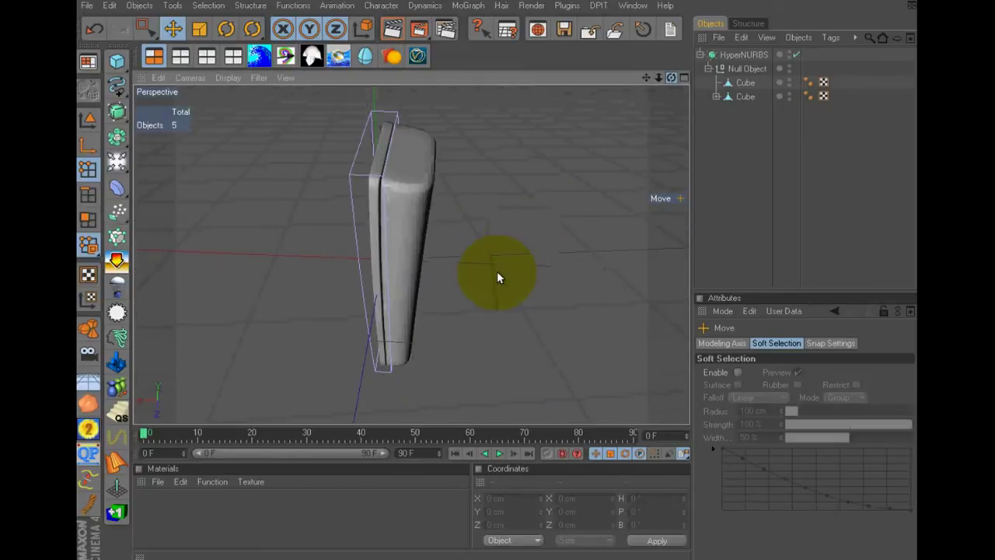
- Move the second Cube out of Null Object, hide it from rendering, and add a 200 cm Cube
{"action": "left_click", "coordinate": [738, 95]}
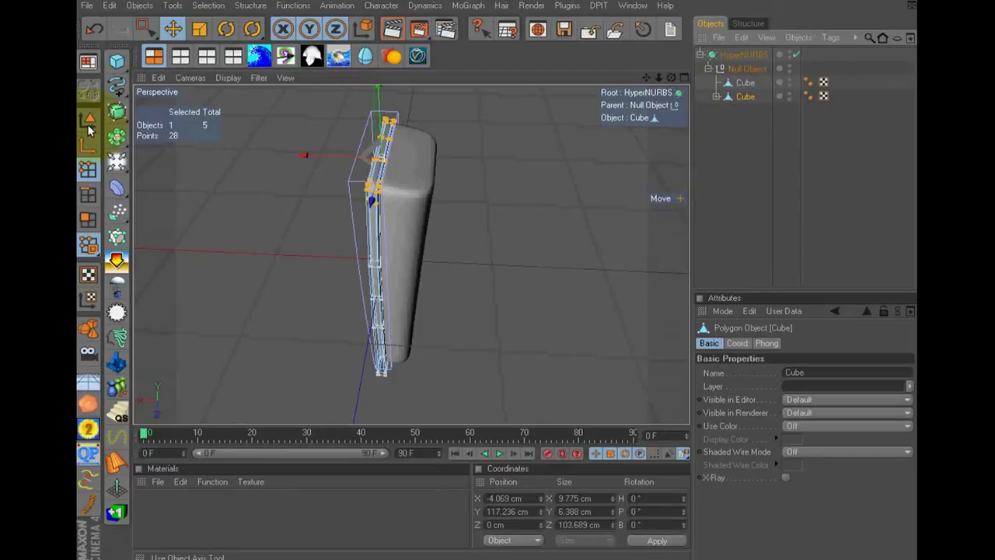
{"action": "left_click", "coordinate": [87, 119]}
{"action": "left_click", "coordinate": [260, 146]}
{"action": "left_click", "coordinate": [738, 97]}
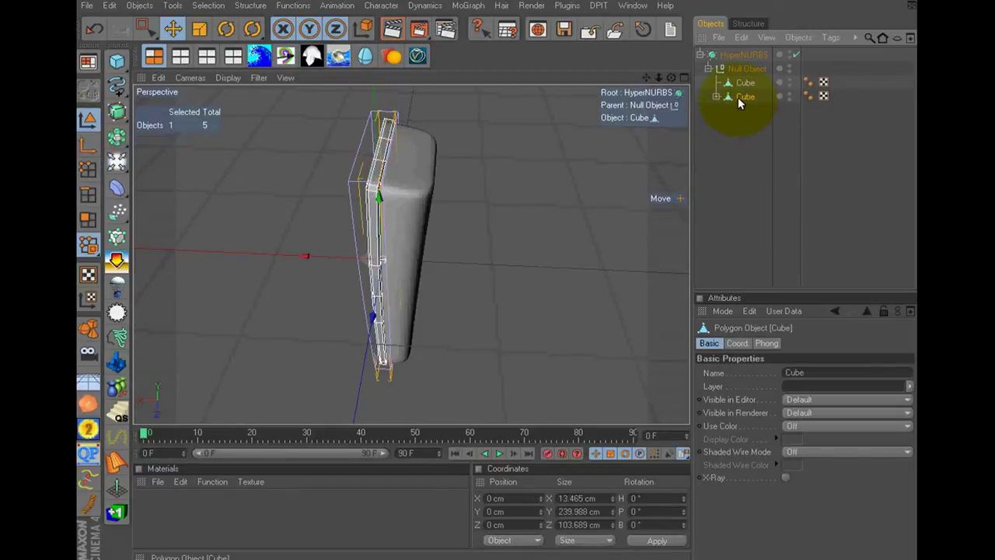
{"action": "left_click_drag", "start_coordinate": [738, 98], "coordinate": [739, 198]}
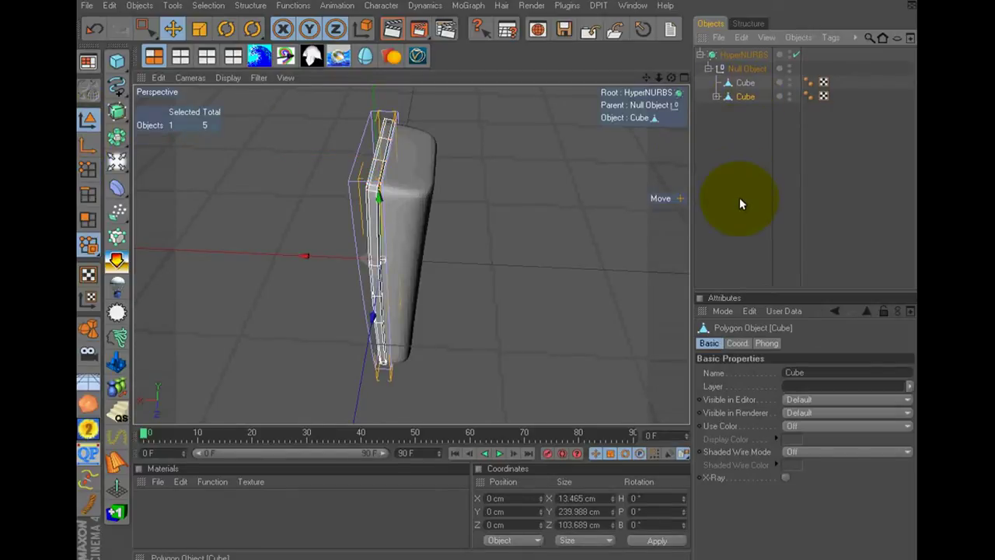
{"action": "left_click", "coordinate": [791, 99]}
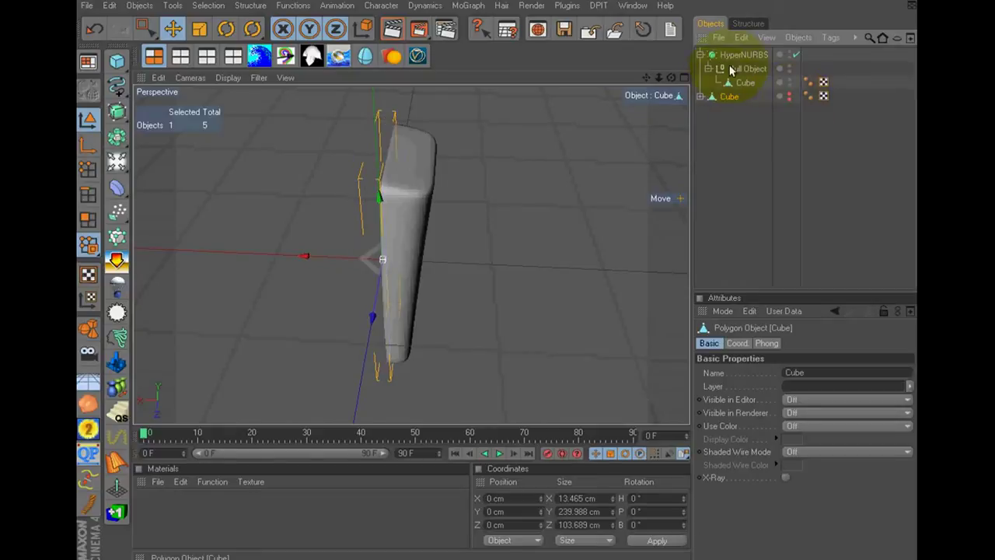
{"action": "left_click", "coordinate": [116, 61]}
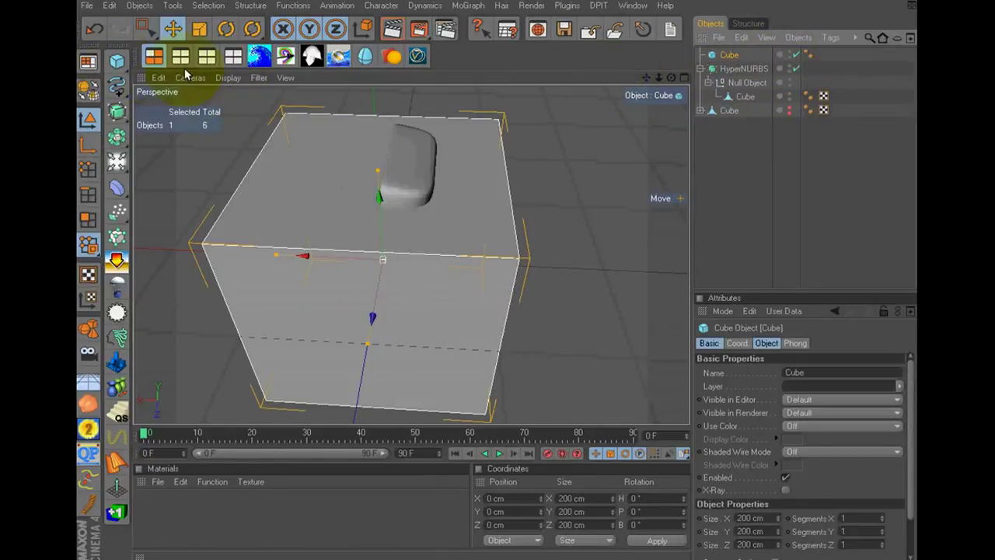
- In Top view, move the new cube left and shrink its Z depth to 133.451 cm
{"action": "left_click", "coordinate": [181, 58]}
{"action": "scroll", "coordinate": [467, 225], "scroll_direction": "down", "scroll_amount": 3}
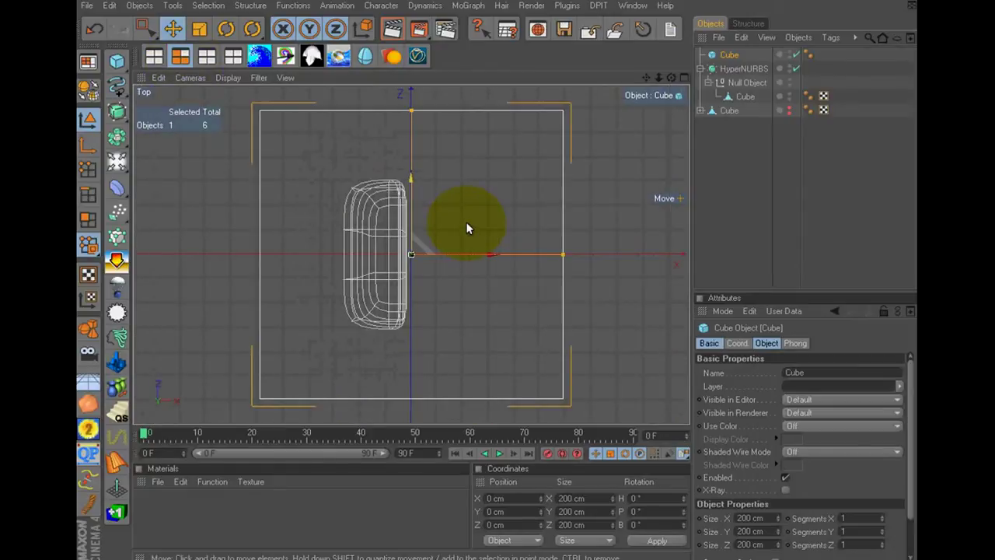
{"action": "mouse_move", "coordinate": [477, 259]}
{"action": "left_mouse_down"}
{"action": "mouse_move", "coordinate": [503, 278]}
{"action": "mouse_move", "coordinate": [519, 259]}
{"action": "mouse_move", "coordinate": [480, 272]}
{"action": "mouse_move", "coordinate": [496, 272]}
{"action": "left_mouse_up"}
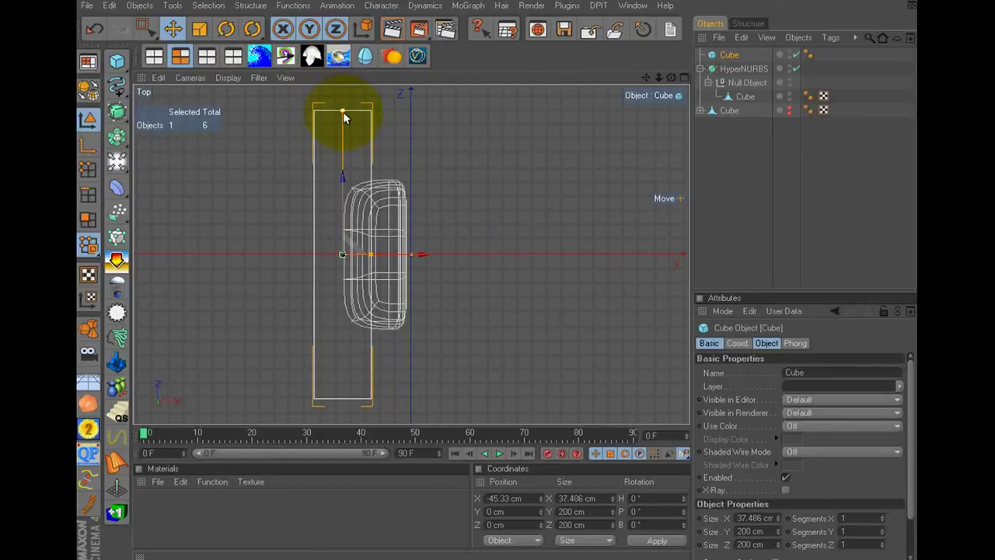
{"action": "left_click_drag", "start_coordinate": [343, 111], "coordinate": [496, 271]}
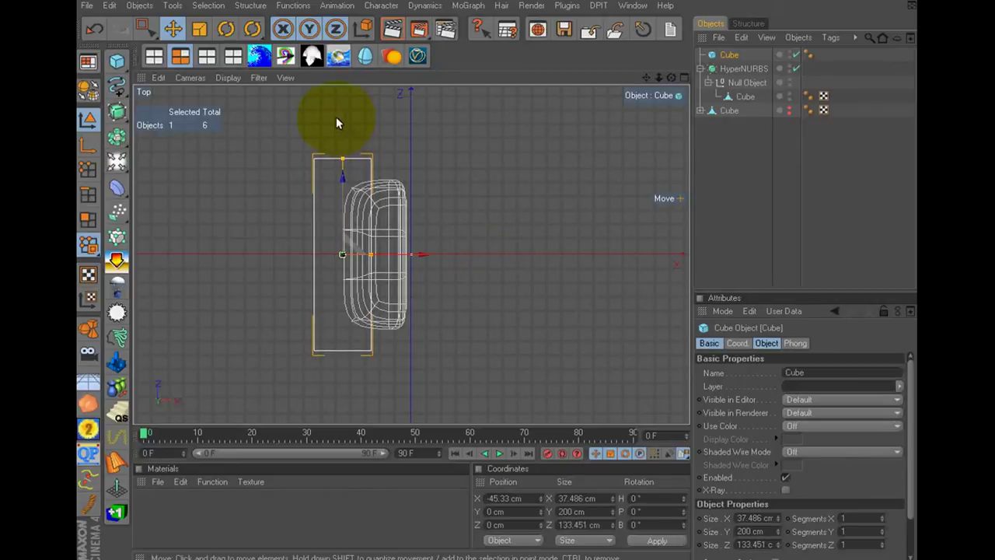
- Lower the cube to Y -64.461 cm and widen it to 44.701 cm in X
{"action": "left_click", "coordinate": [206, 56]}
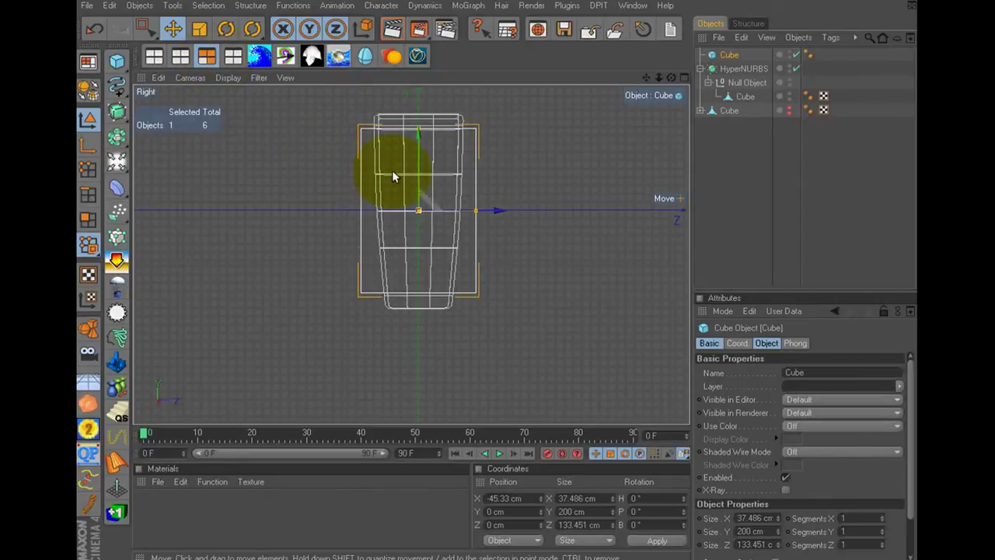
{"action": "mouse_move", "coordinate": [392, 177]}
{"action": "left_mouse_down"}
{"action": "mouse_move", "coordinate": [418, 158]}
{"action": "mouse_move", "coordinate": [496, 278]}
{"action": "left_mouse_up"}
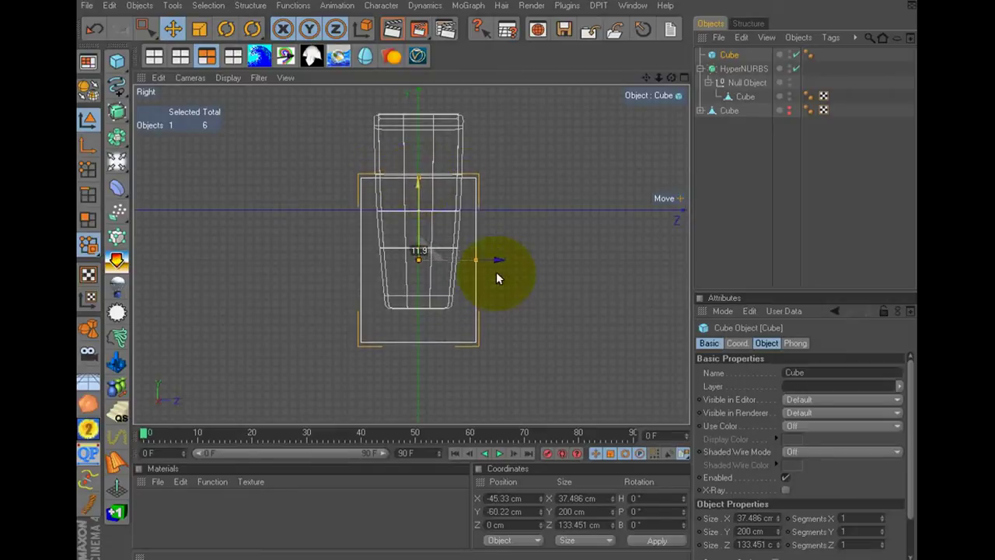
{"action": "left_click_drag", "start_coordinate": [418, 174], "coordinate": [420, 188]}
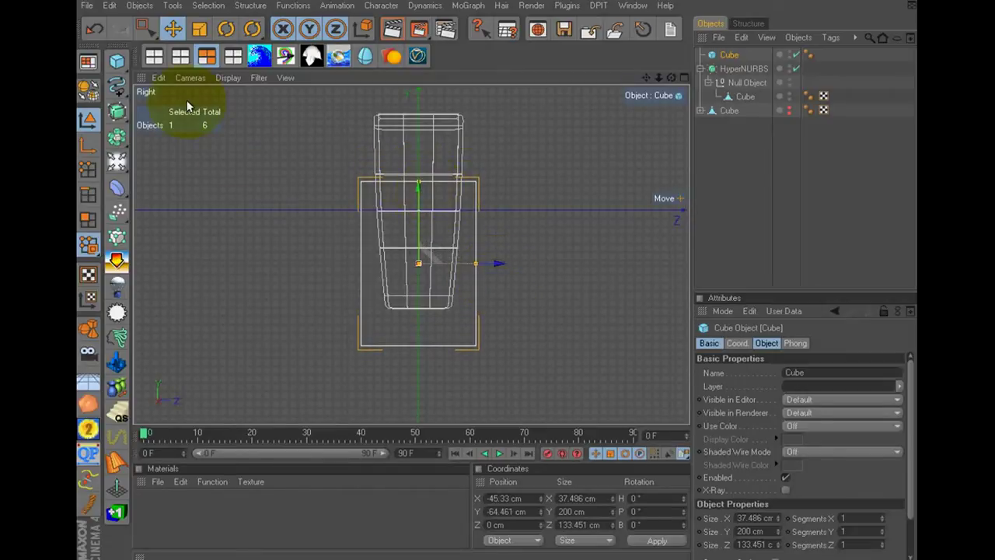
{"action": "left_click", "coordinate": [154, 56]}
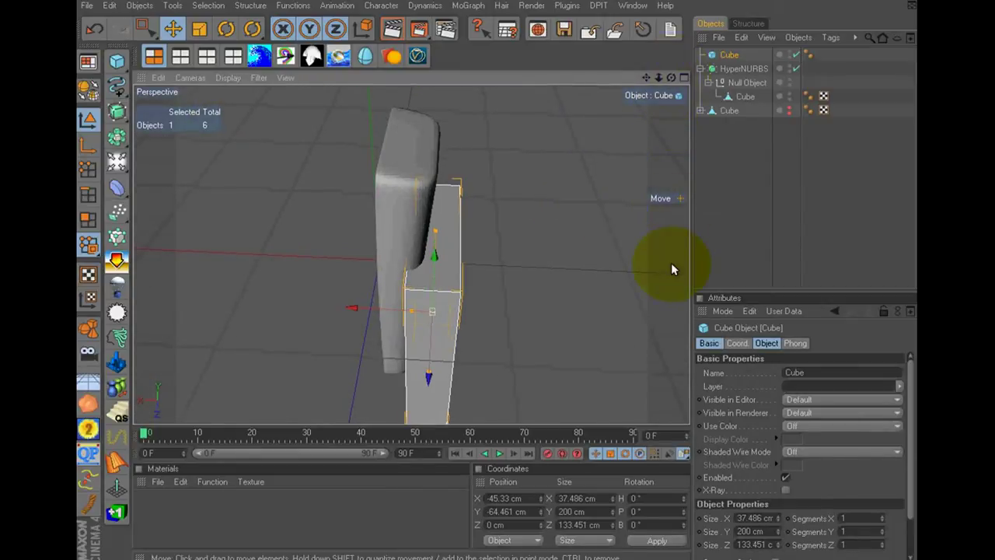
{"action": "left_click_drag", "start_coordinate": [503, 322], "coordinate": [500, 278], "text": "alt"}
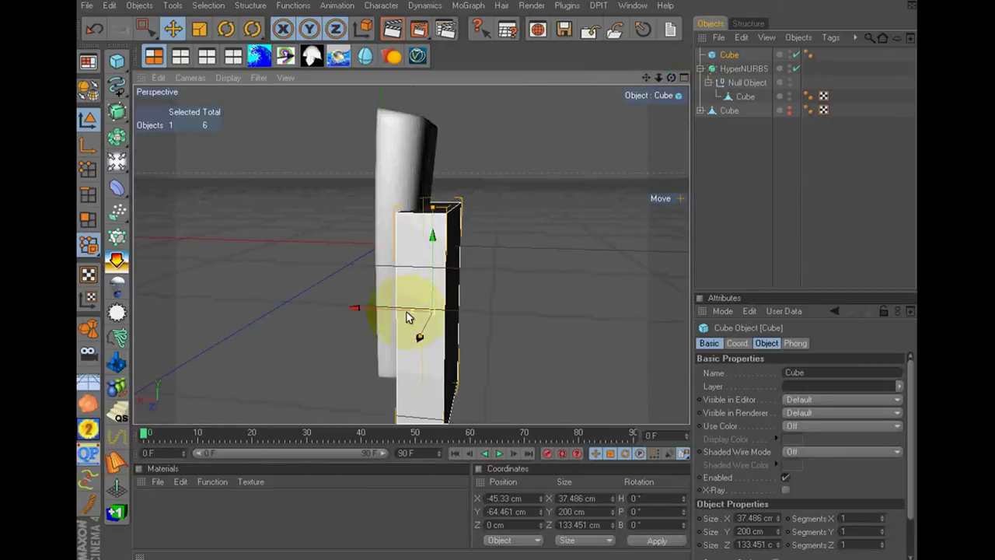
{"action": "left_click_drag", "start_coordinate": [407, 312], "coordinate": [494, 271]}
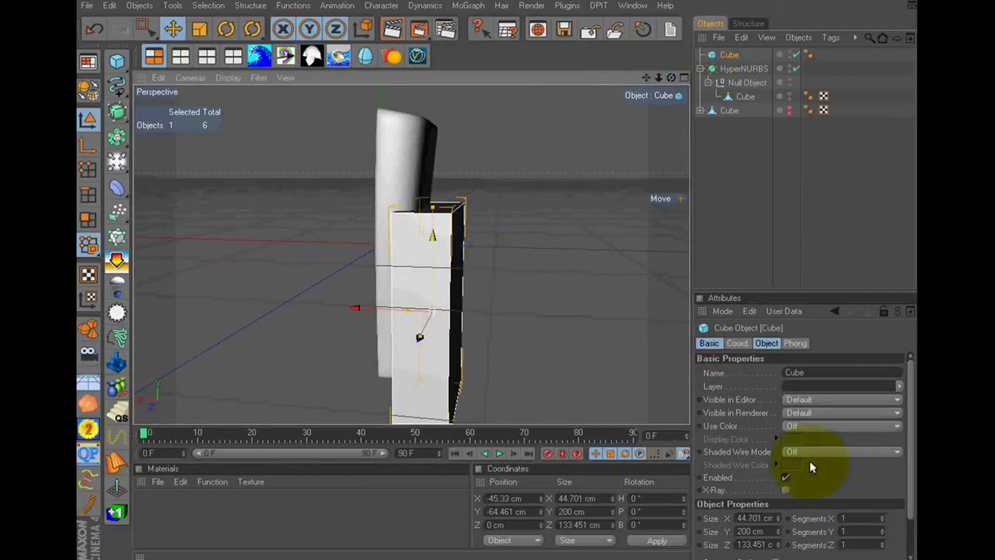
{"action": "scroll", "coordinate": [827, 383], "scroll_direction": "down", "scroll_amount": 2}
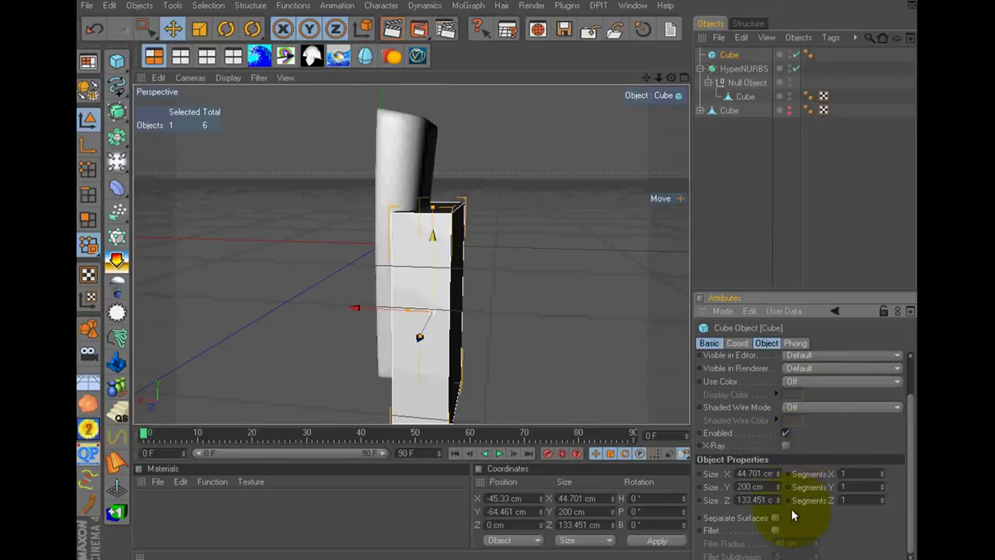
- Enable Fillet on the cube and, in Front view, tilt it to -4.239°
{"action": "left_click", "coordinate": [776, 531]}
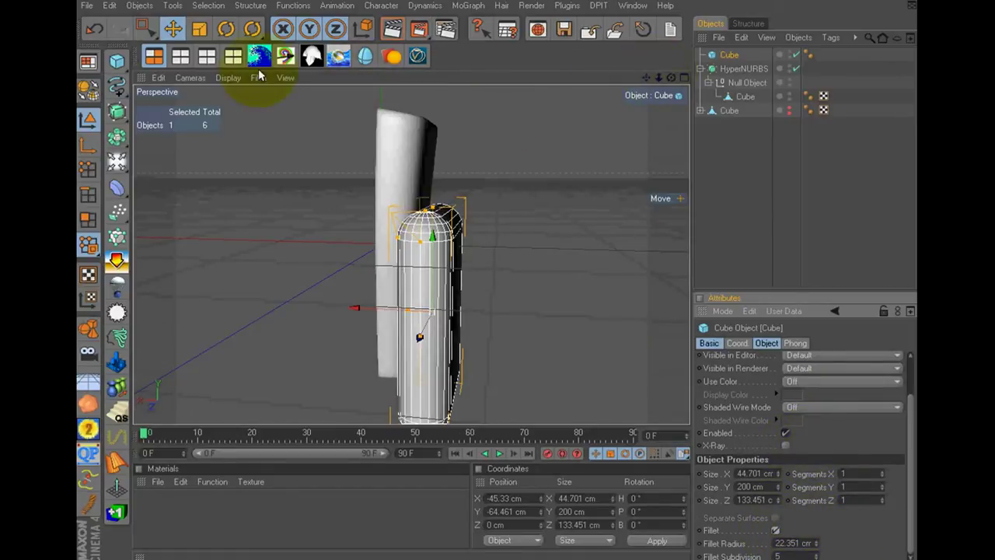
{"action": "left_click", "coordinate": [232, 55]}
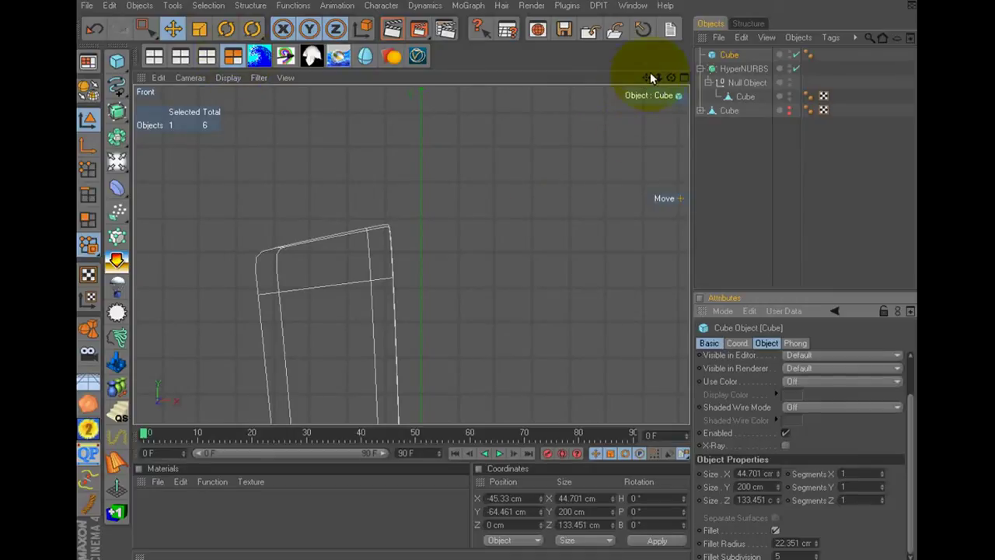
{"action": "left_click_drag", "start_coordinate": [652, 78], "coordinate": [494, 251]}
{"action": "mouse_move", "coordinate": [646, 78]}
{"action": "left_mouse_down"}
{"action": "mouse_move", "coordinate": [400, 372]}
{"action": "mouse_move", "coordinate": [413, 356]}
{"action": "mouse_move", "coordinate": [417, 300]}
{"action": "left_mouse_up"}
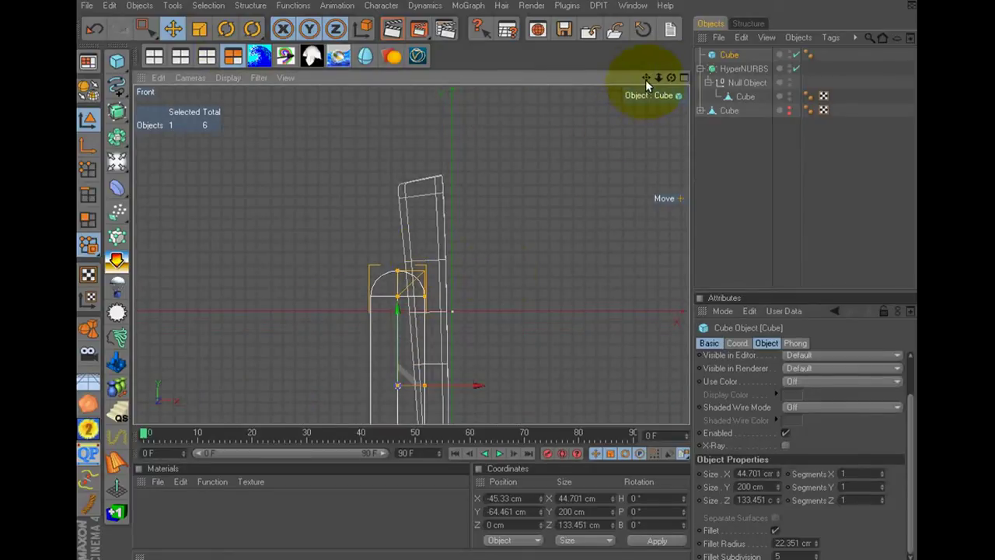
{"action": "mouse_move", "coordinate": [645, 79]}
{"action": "left_mouse_down"}
{"action": "mouse_move", "coordinate": [495, 264]}
{"action": "mouse_move", "coordinate": [497, 277]}
{"action": "left_mouse_up"}
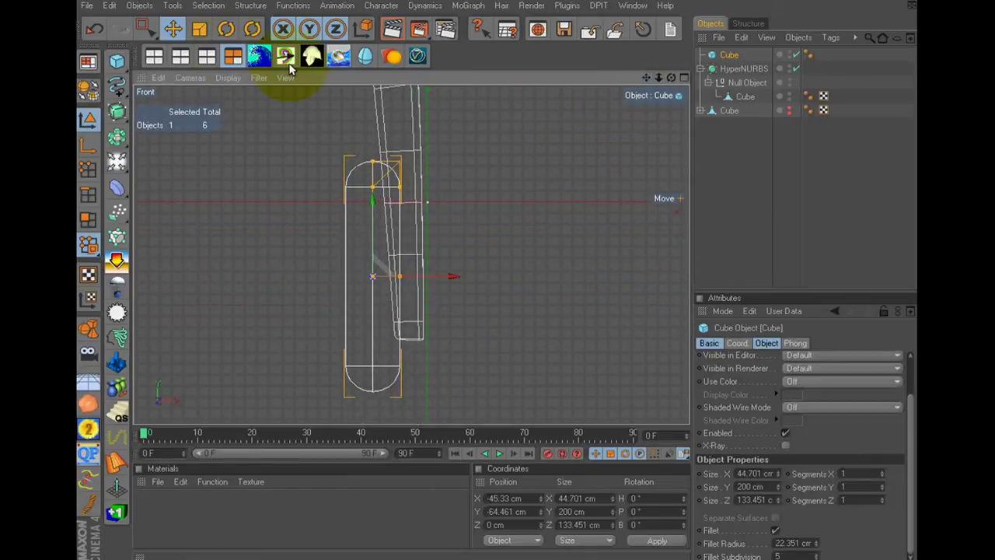
{"action": "key", "text": "r"}
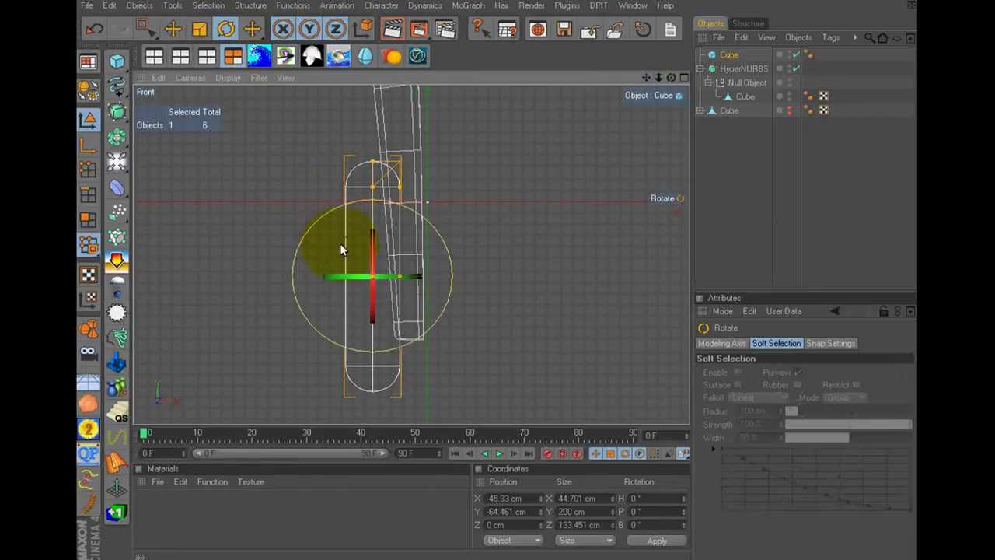
{"action": "left_click_drag", "start_coordinate": [340, 249], "coordinate": [337, 247]}
- Nudge the rounded box up and right, return to Perspective, and add a Boole object
{"action": "left_click", "coordinate": [171, 29]}
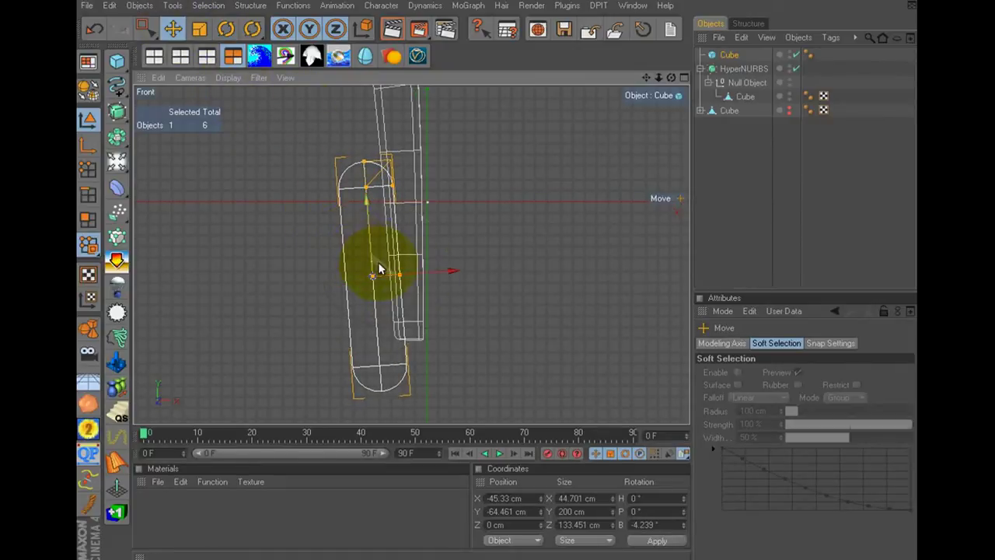
{"action": "left_click_drag", "start_coordinate": [381, 270], "coordinate": [495, 270]}
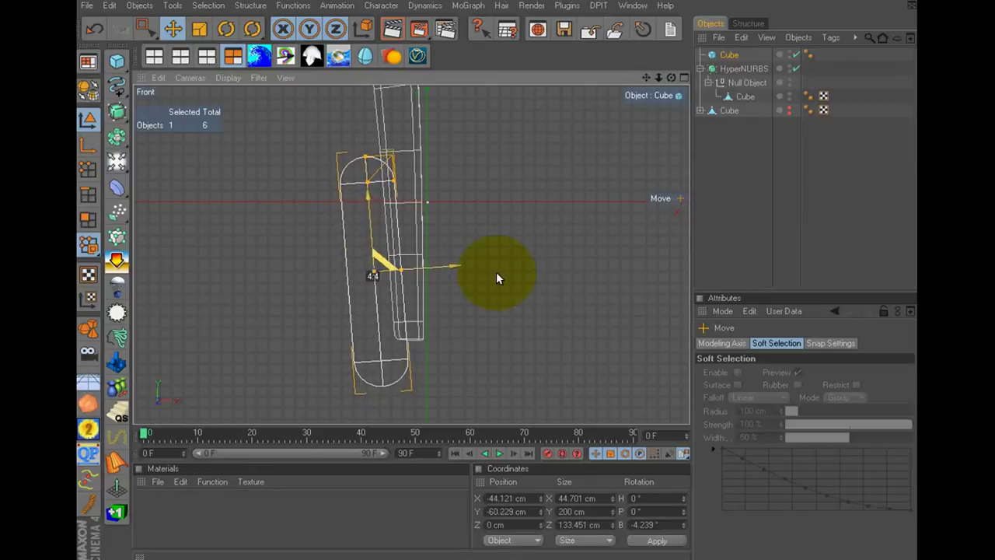
{"action": "left_click", "coordinate": [154, 56]}
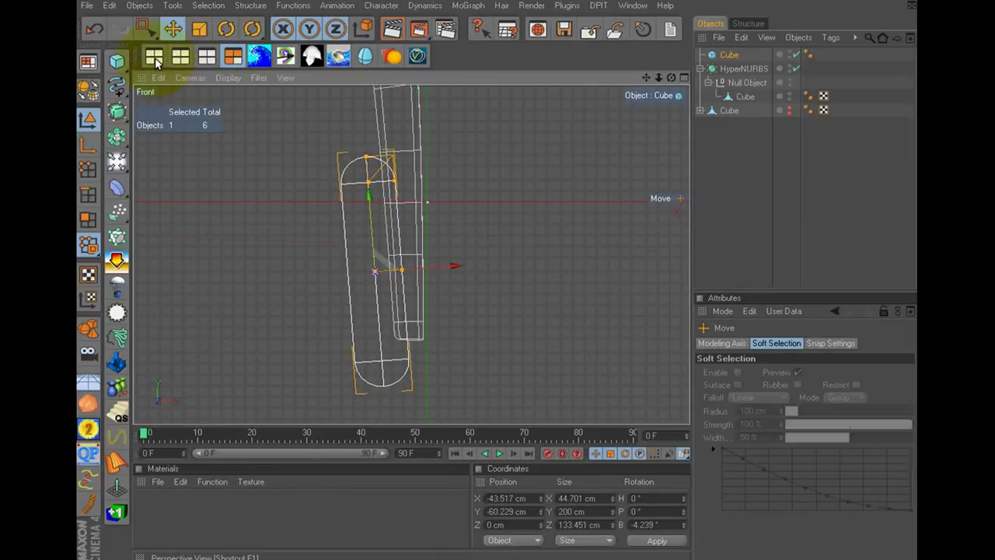
{"action": "key", "text": "F1"}
{"action": "left_click", "coordinate": [750, 191]}
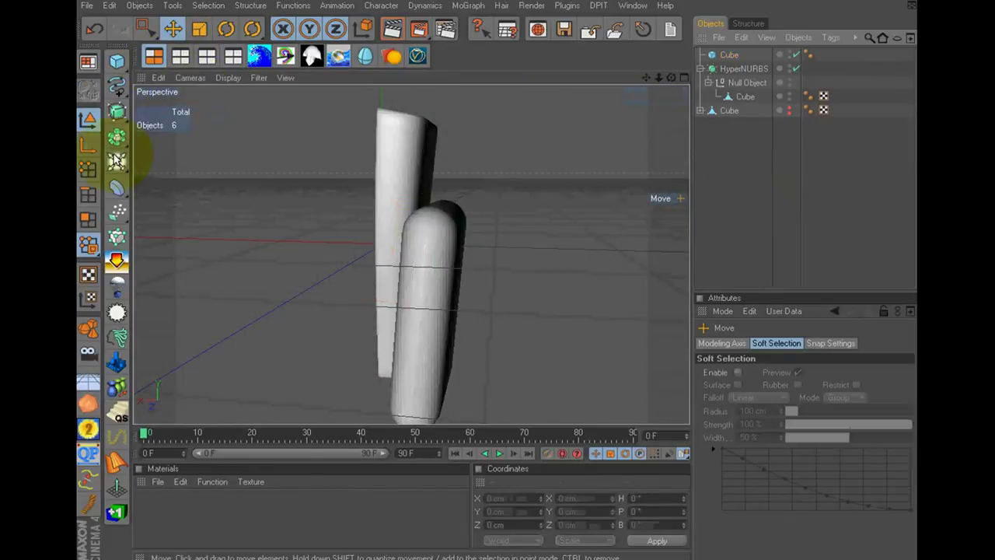
{"action": "left_click_drag", "start_coordinate": [120, 140], "coordinate": [286, 151]}
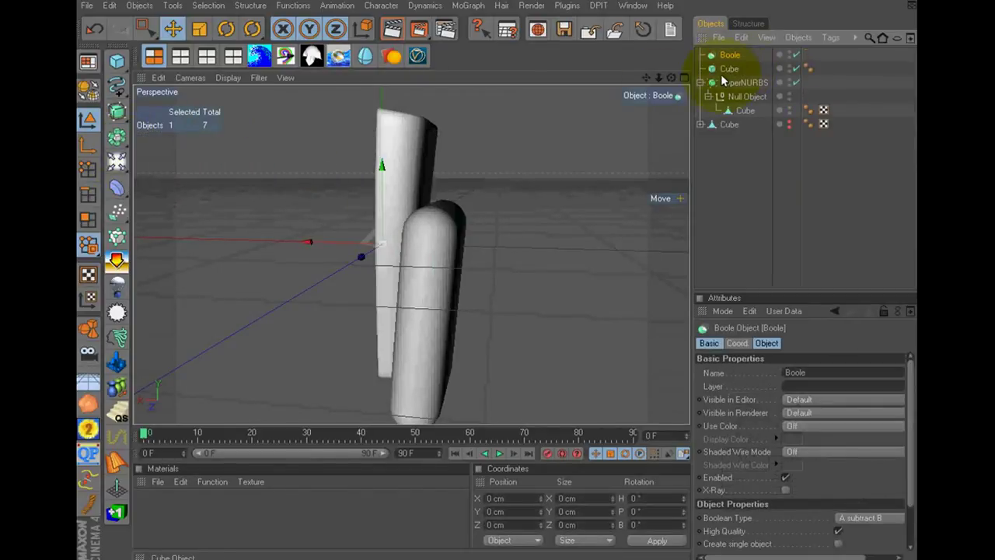
- Place HyperNURBS and the rounded Cube under the Boole, HyperNURBS first, so the Cube subtracts
{"action": "left_click_drag", "start_coordinate": [722, 80], "coordinate": [713, 58]}
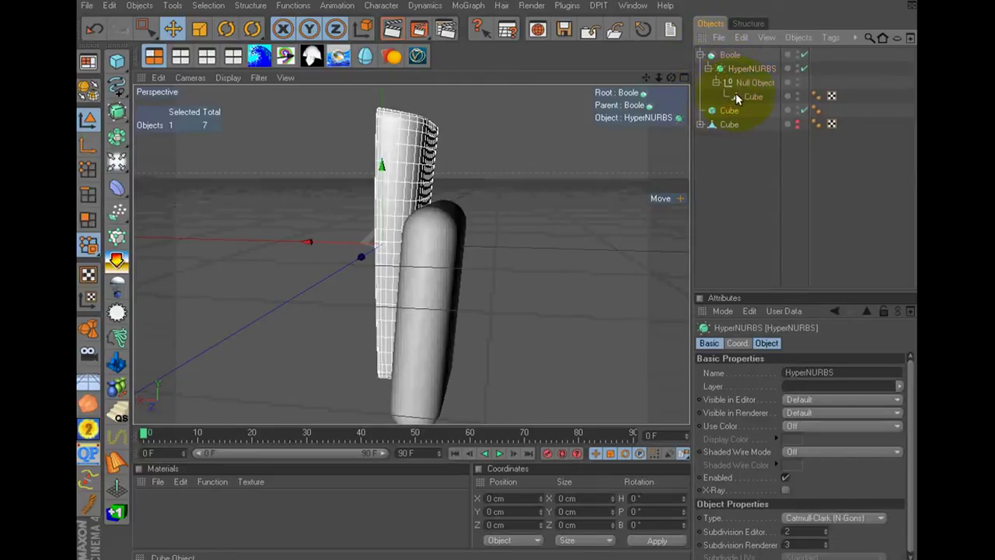
{"action": "left_click_drag", "start_coordinate": [737, 98], "coordinate": [722, 65]}
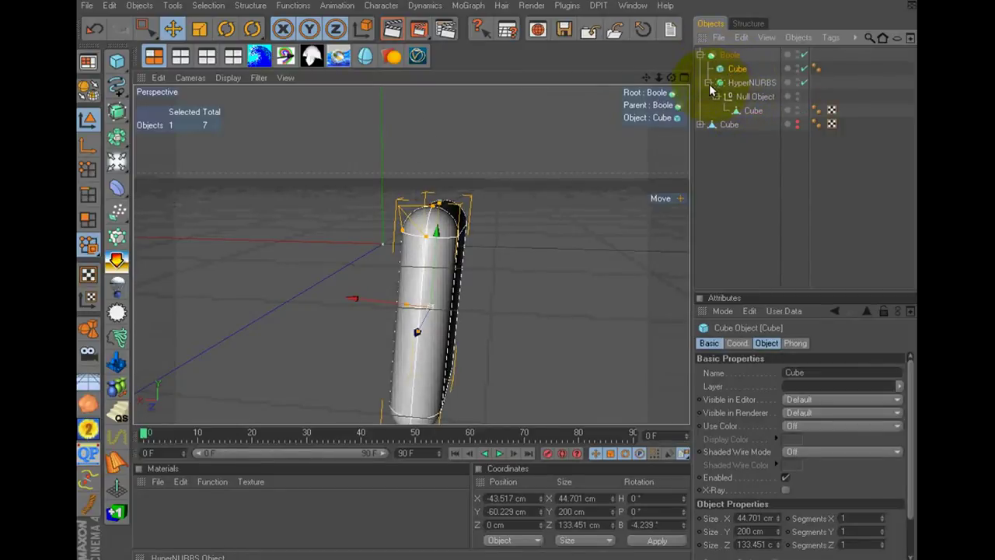
{"action": "left_click", "coordinate": [710, 91]}
{"action": "left_click", "coordinate": [709, 82]}
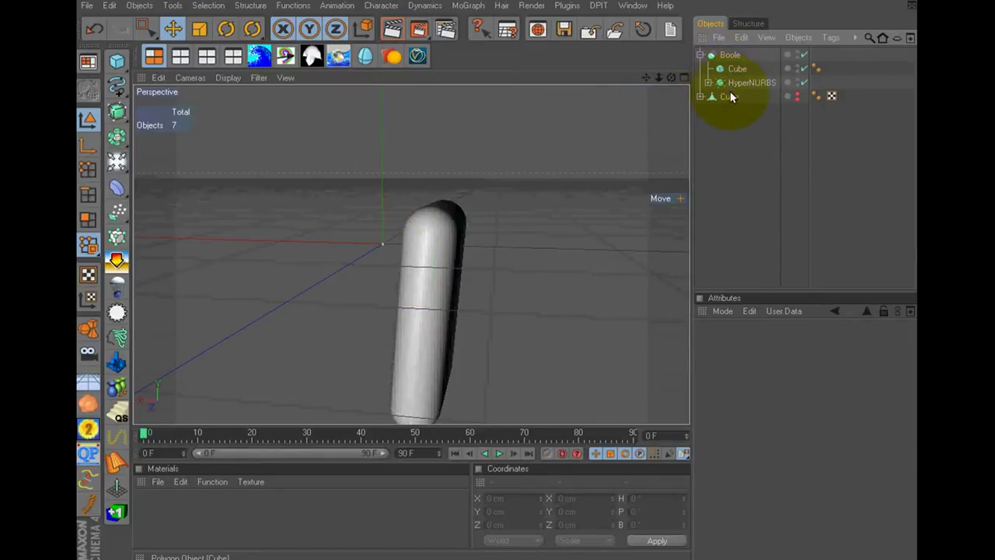
{"action": "mouse_move", "coordinate": [752, 82]}
{"action": "left_mouse_down"}
{"action": "mouse_move", "coordinate": [724, 64]}
{"action": "mouse_move", "coordinate": [544, 265]}
{"action": "mouse_move", "coordinate": [531, 321]}
{"action": "left_mouse_up"}
{"action": "left_click", "coordinate": [737, 82]}
{"action": "left_click", "coordinate": [731, 168]}
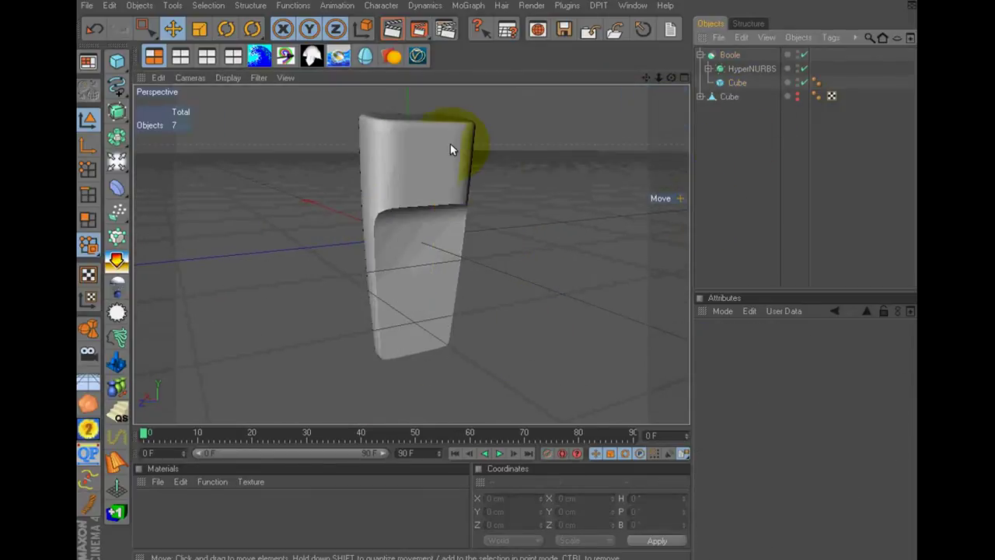
- Switch the viewport to Quick Shading (Lines), then select the Boole and scroll to its boolean settings
{"action": "left_click", "coordinate": [226, 78]}
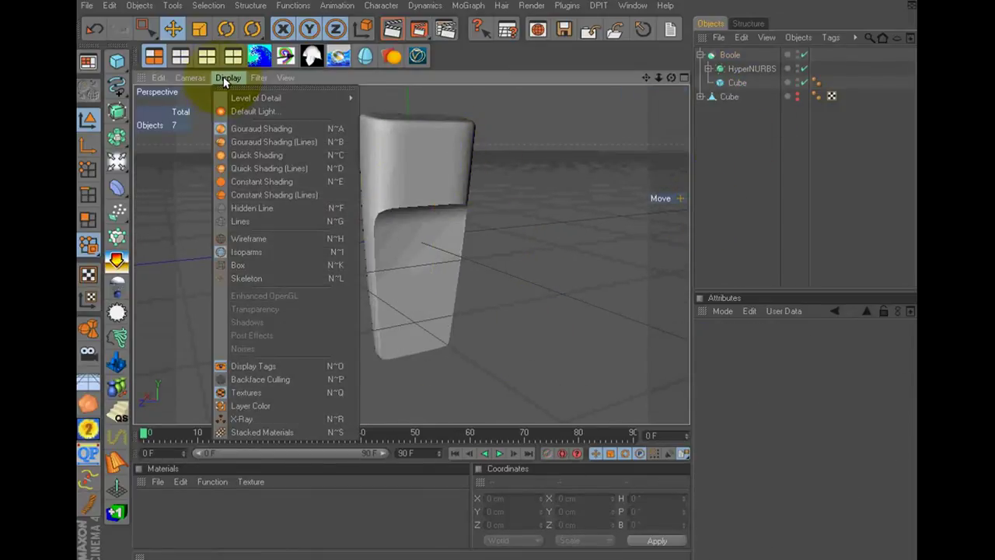
{"action": "left_click", "coordinate": [311, 168]}
{"action": "scroll", "coordinate": [552, 216], "scroll_direction": "up", "scroll_amount": 2}
{"action": "scroll", "coordinate": [551, 215], "scroll_direction": "up", "scroll_amount": 2}
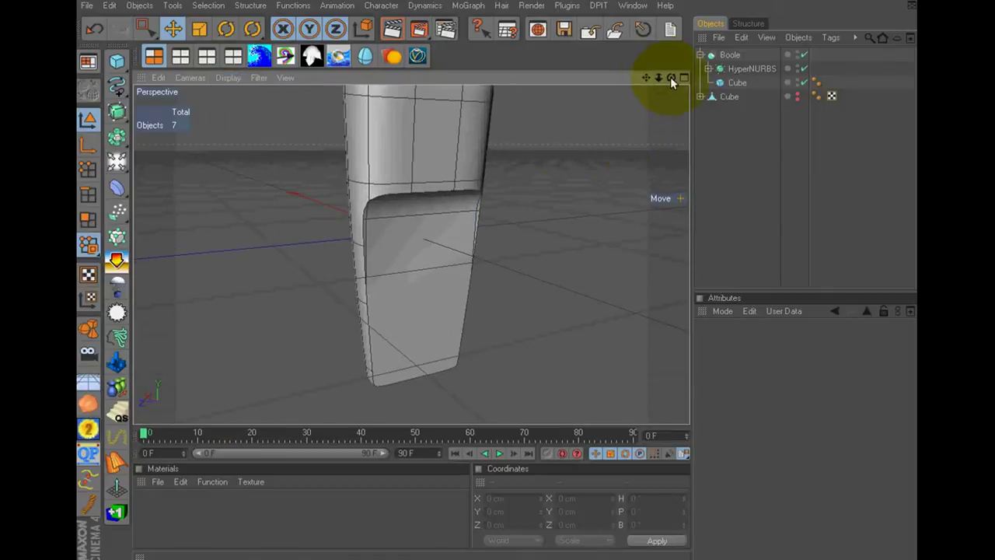
{"action": "mouse_move", "coordinate": [671, 78]}
{"action": "left_mouse_down"}
{"action": "mouse_move", "coordinate": [428, 302]}
{"action": "mouse_move", "coordinate": [496, 271]}
{"action": "left_mouse_up"}
{"action": "left_click", "coordinate": [734, 55]}
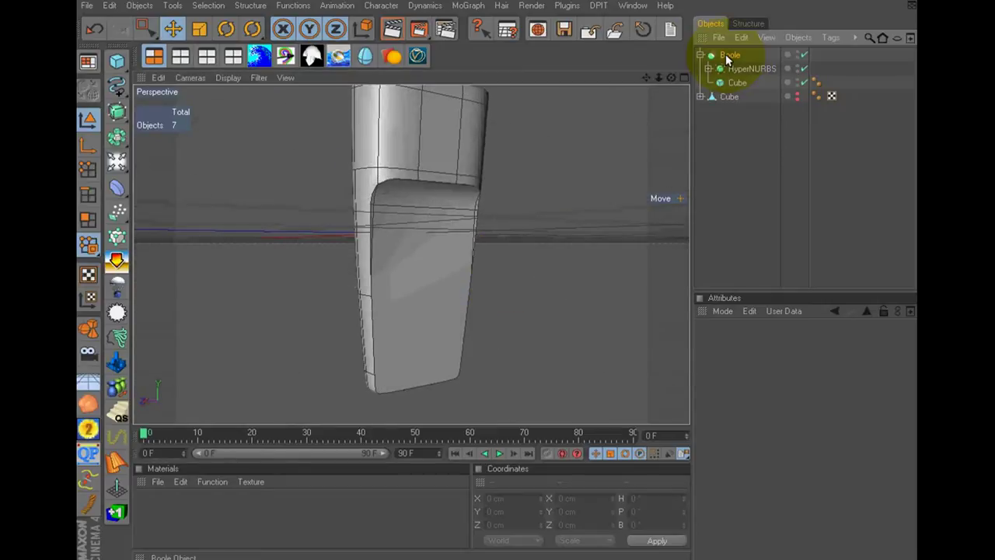
{"action": "scroll", "coordinate": [841, 418], "scroll_direction": "down", "scroll_amount": 2}
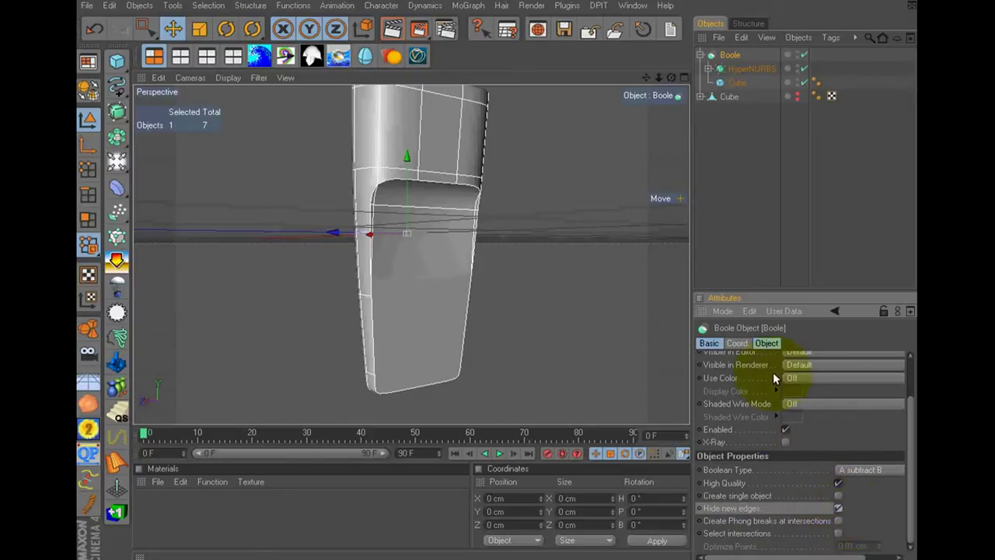
- Give the nested Cube 3 Z segments and make it an editable polygon object
{"action": "left_click", "coordinate": [733, 83]}
{"action": "double_click", "coordinate": [854, 499]}
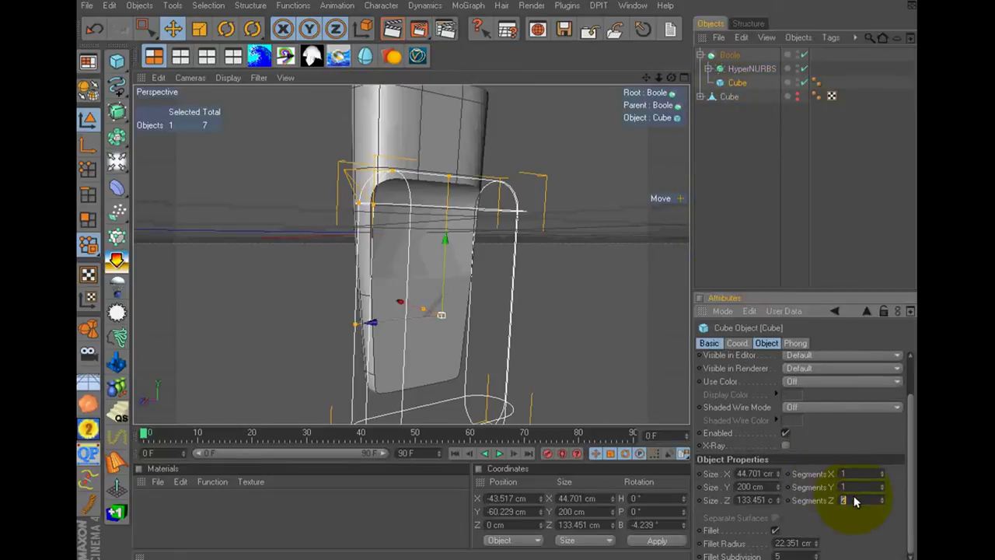
{"action": "type", "text": "3"}
{"action": "left_click", "coordinate": [87, 90]}
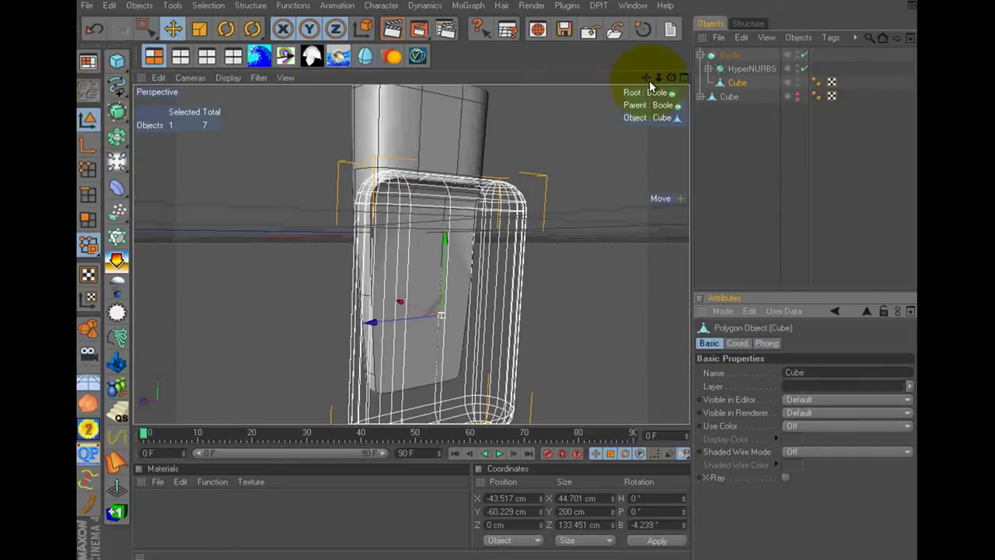
- Face the model head-on and switch to edge editing via the Selection menu
{"action": "mouse_move", "coordinate": [584, 275]}
{"action": "left_mouse_down", "text": "alt"}
{"action": "mouse_move", "coordinate": [527, 277]}
{"action": "mouse_move", "coordinate": [493, 213]}
{"action": "mouse_move", "coordinate": [499, 279]}
{"action": "left_mouse_up", "text": "alt"}
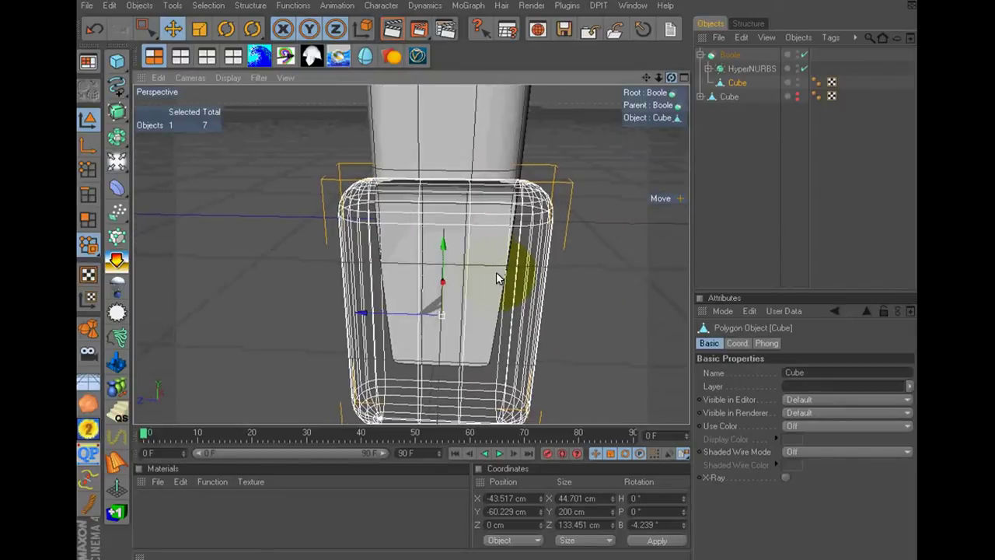
{"action": "left_click", "coordinate": [88, 198]}
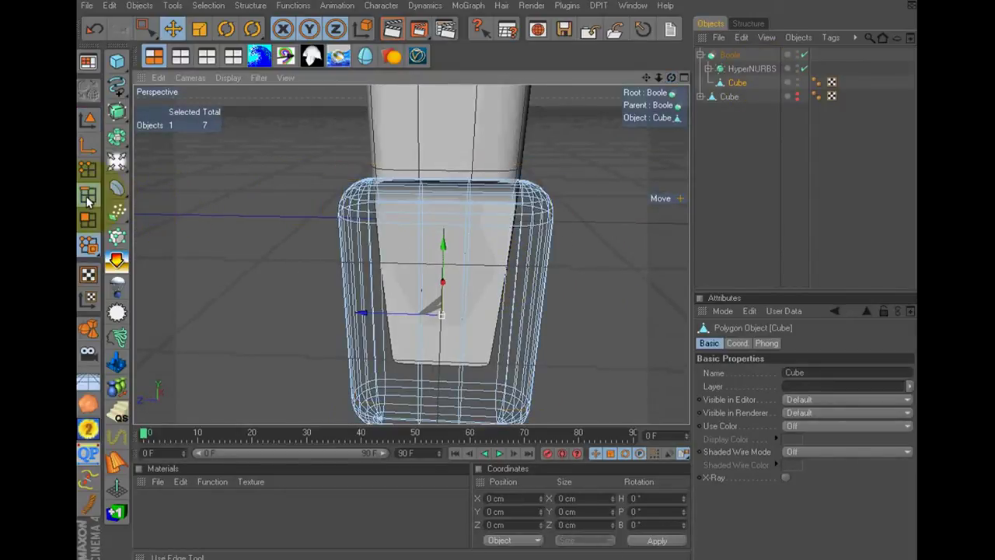
{"action": "left_click", "coordinate": [210, 6]}
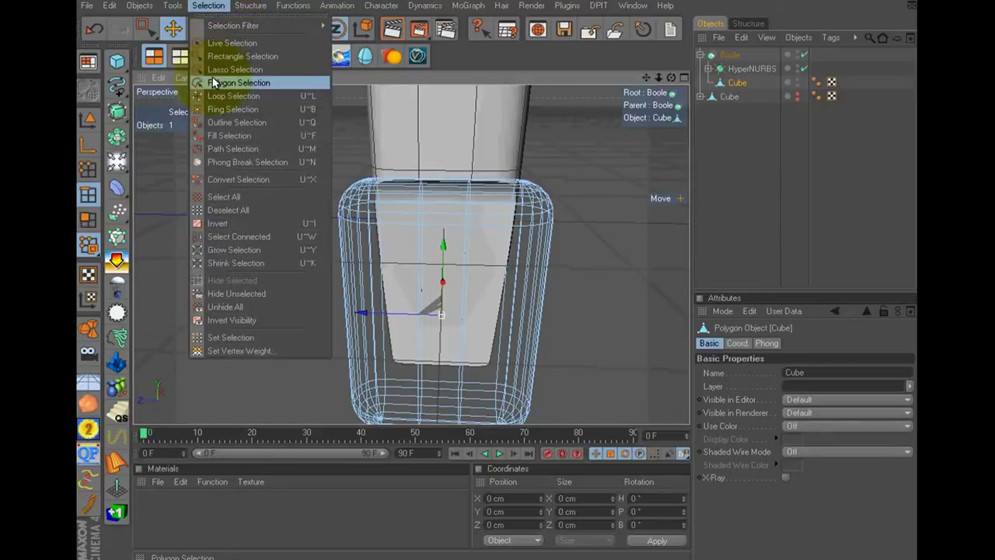
- Loop-select two vertical edge loops on the Cube and scale them apart to 43.473 cm
{"action": "left_click", "coordinate": [214, 96]}
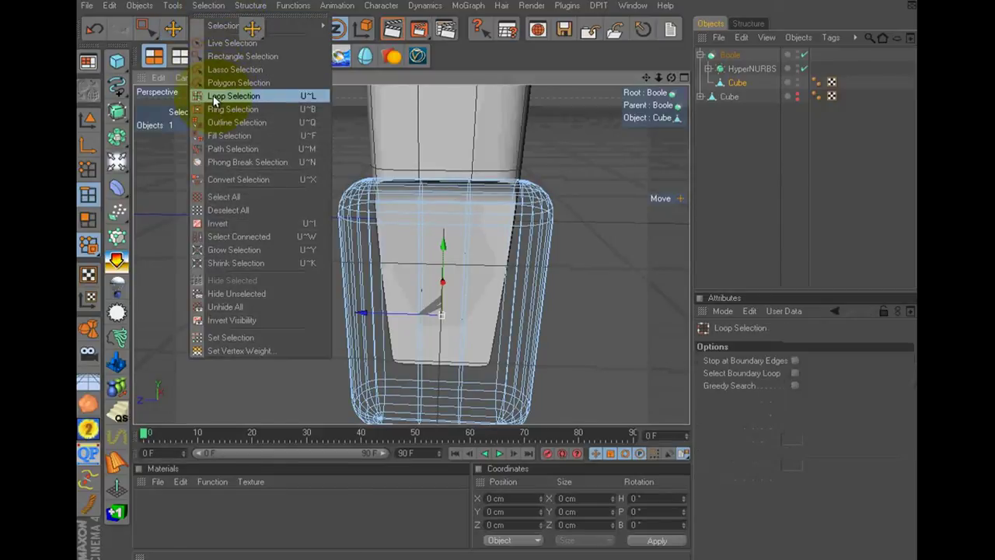
{"action": "left_click", "coordinate": [420, 245]}
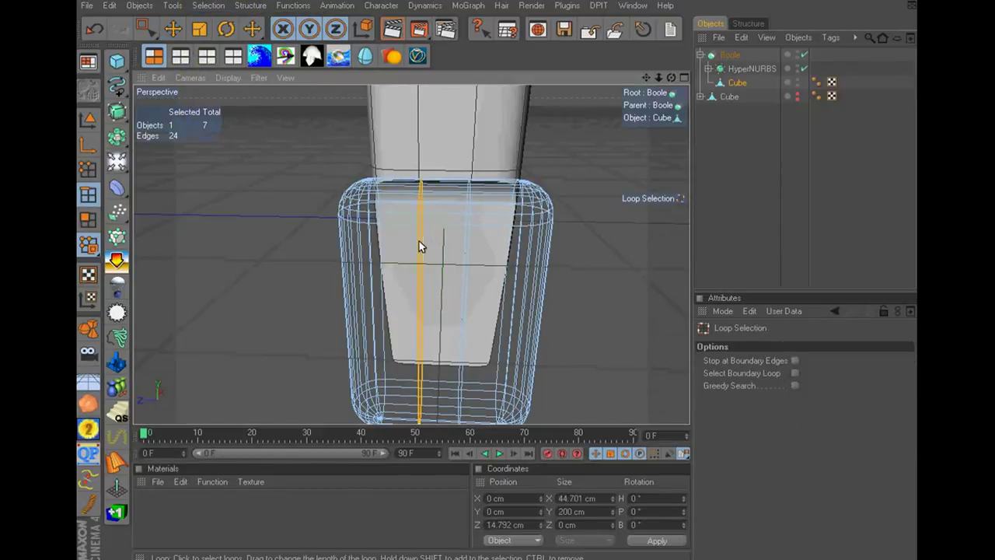
{"action": "left_click", "coordinate": [470, 244], "text": "shift"}
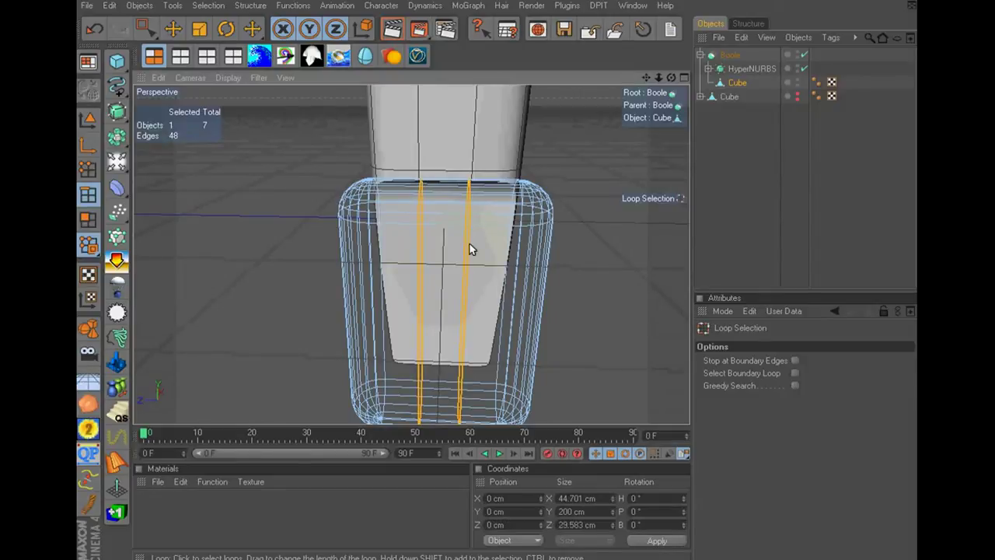
{"action": "left_click", "coordinate": [200, 30]}
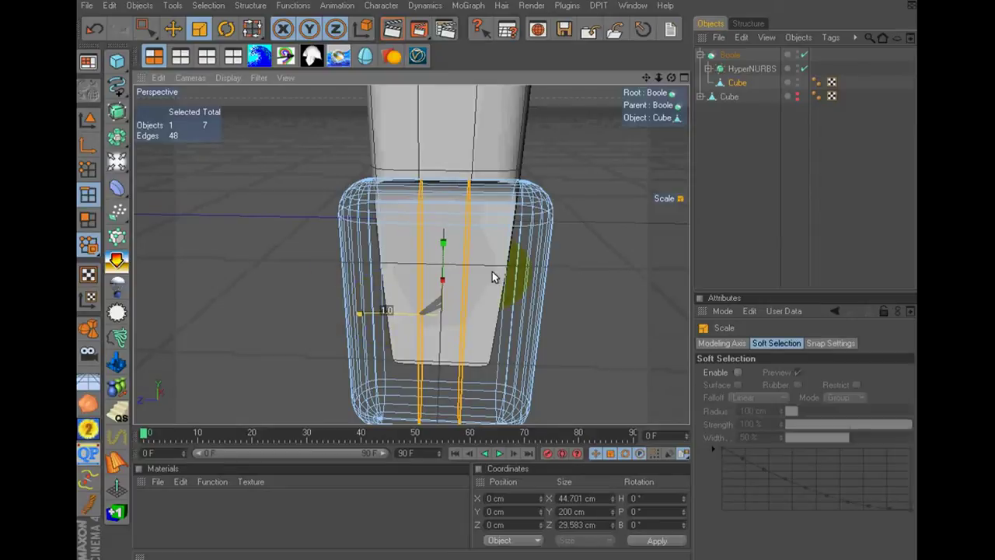
{"action": "mouse_move", "coordinate": [524, 274]}
{"action": "left_mouse_down"}
{"action": "mouse_move", "coordinate": [577, 278]}
{"action": "mouse_move", "coordinate": [496, 276]}
{"action": "left_mouse_up"}
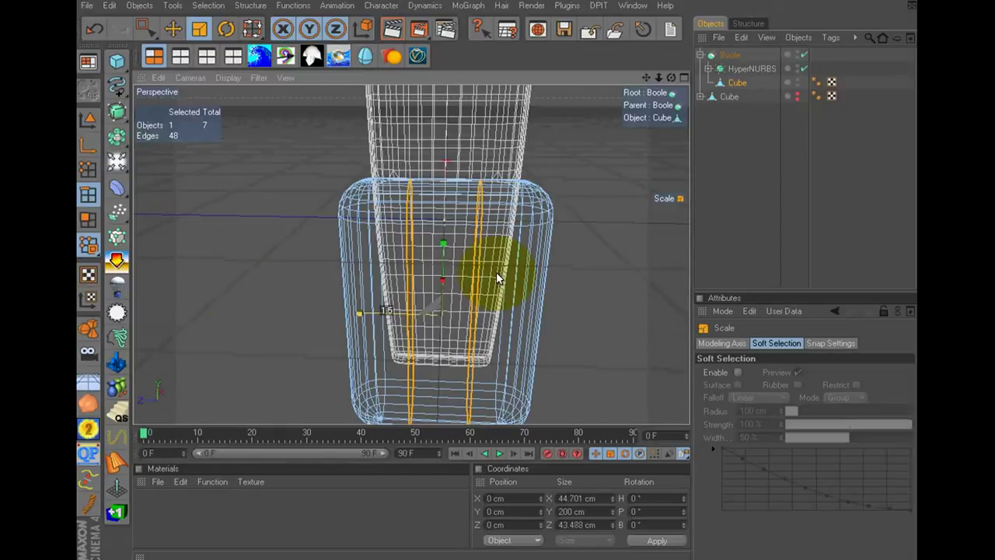
{"action": "left_click_drag", "start_coordinate": [496, 276], "coordinate": [257, 292]}
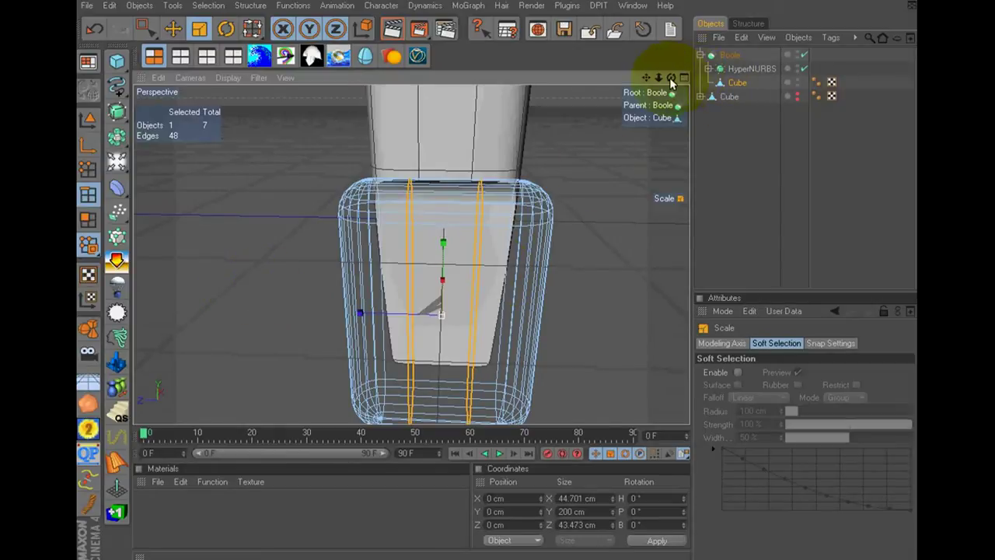
{"action": "mouse_move", "coordinate": [517, 277]}
{"action": "left_mouse_down", "text": "alt"}
{"action": "mouse_move", "coordinate": [455, 268]}
{"action": "mouse_move", "coordinate": [490, 272]}
{"action": "mouse_move", "coordinate": [733, 152]}
{"action": "mouse_move", "coordinate": [594, 202]}
{"action": "left_mouse_up", "text": "alt"}
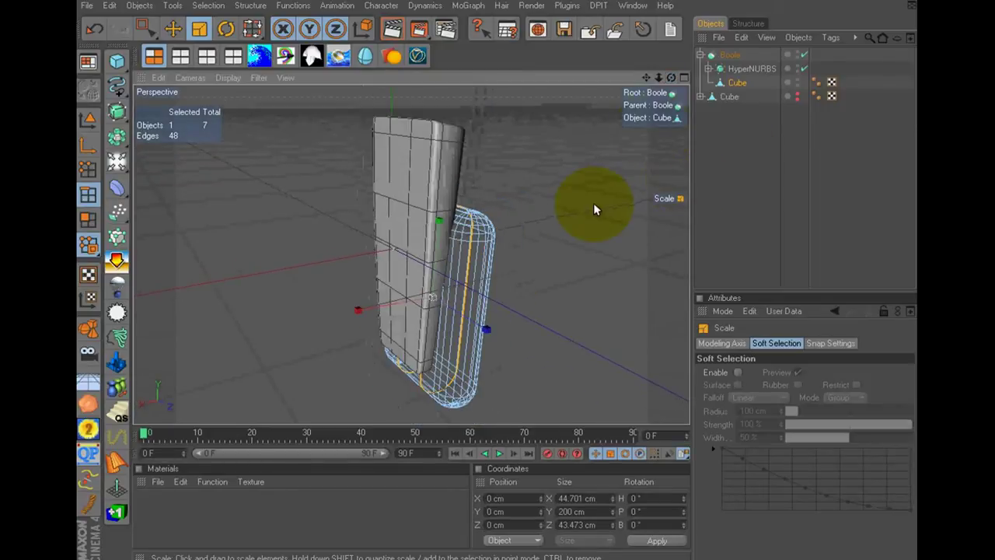
- Turn on X-Ray for the HyperNURBS object
{"action": "left_click", "coordinate": [735, 68]}
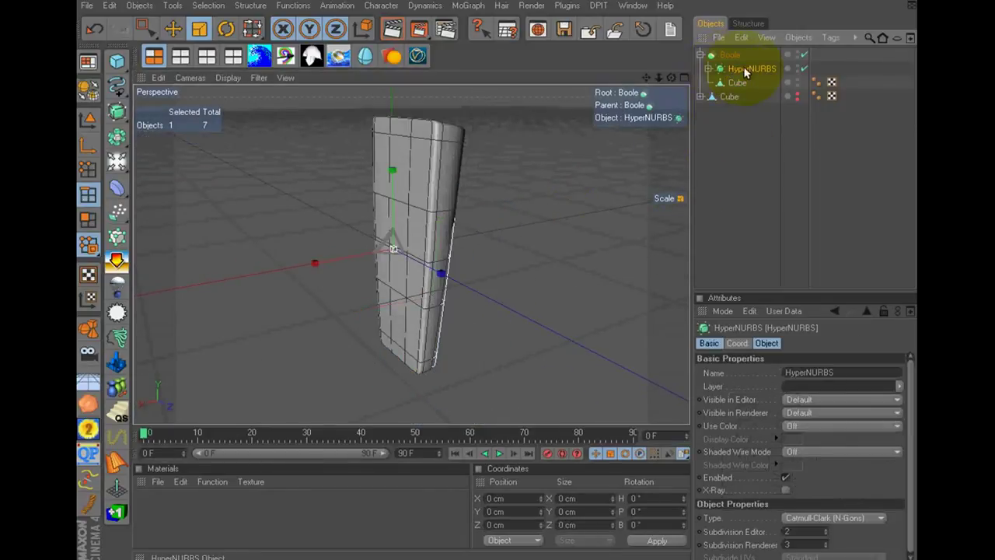
{"action": "left_click", "coordinate": [786, 490]}
{"action": "left_click", "coordinate": [741, 226]}
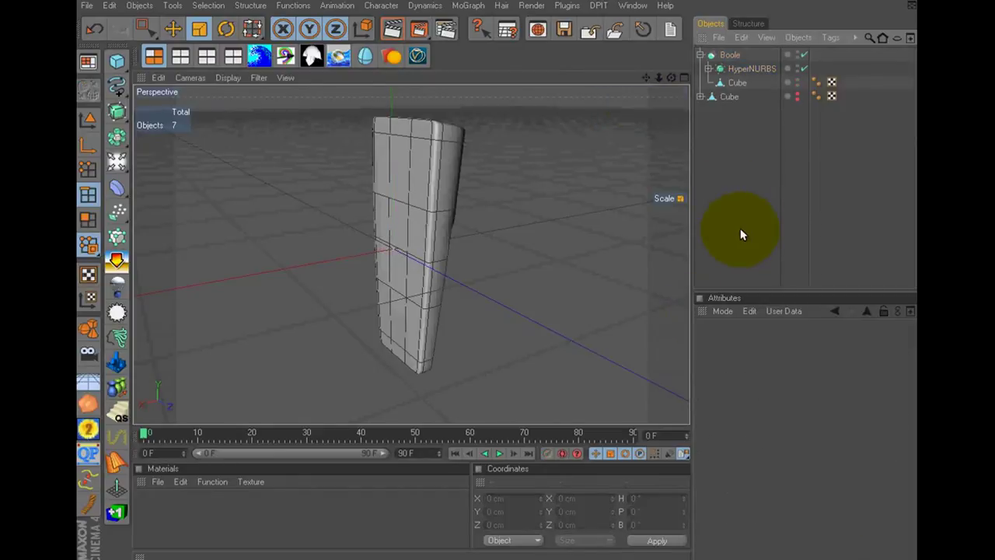
{"action": "left_click_drag", "start_coordinate": [670, 77], "coordinate": [499, 278]}
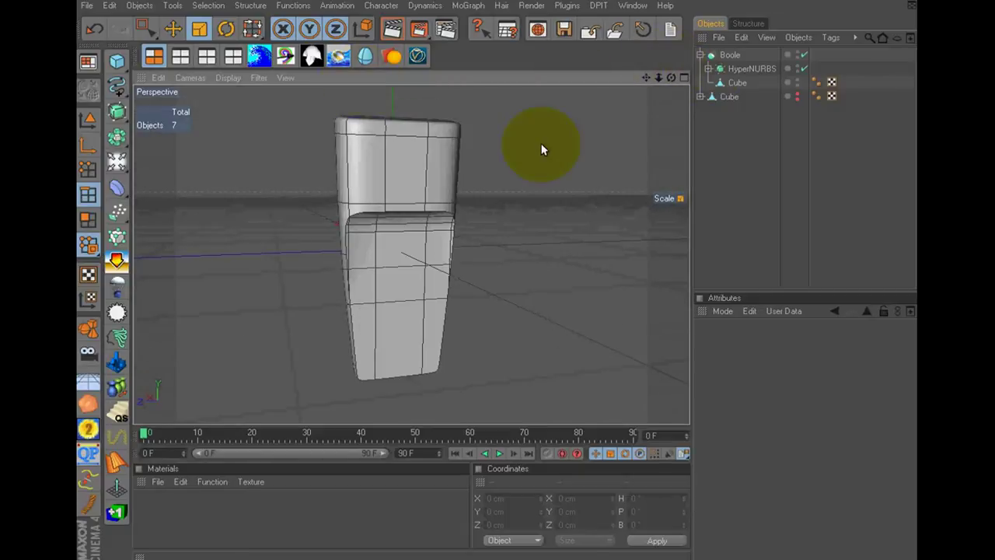
- View the model from the Right side and select the Cube in Polygon mode
{"action": "left_click", "coordinate": [232, 57]}
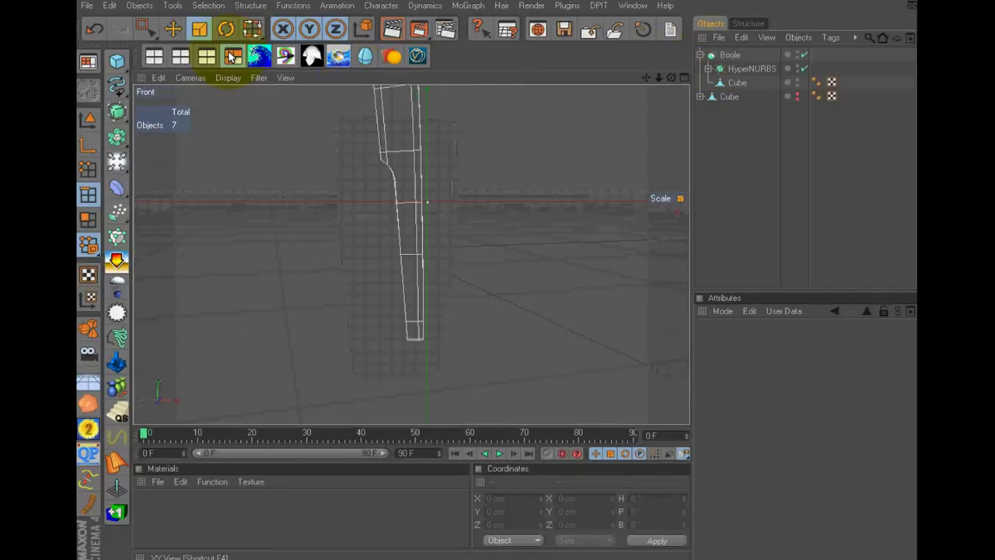
{"action": "left_click", "coordinate": [207, 56]}
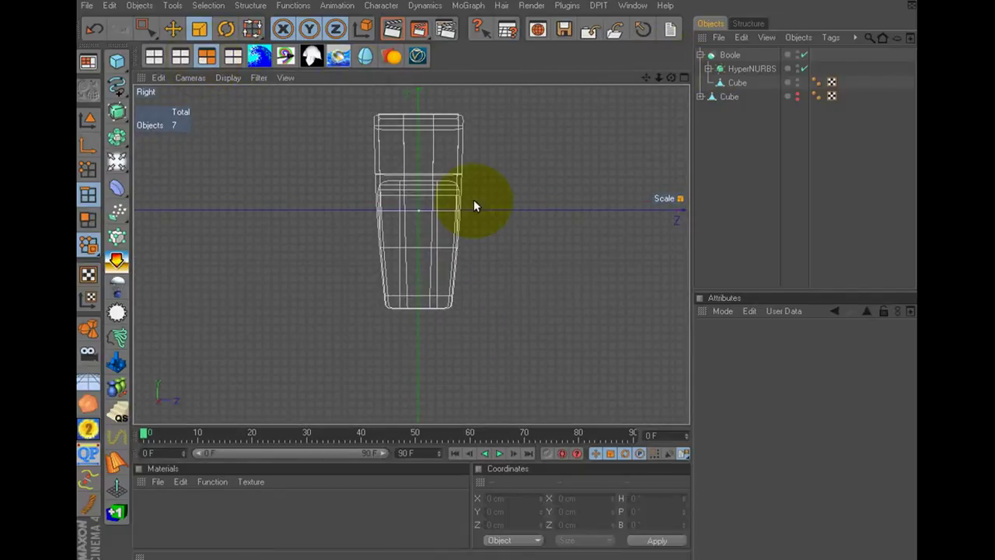
{"action": "left_click", "coordinate": [731, 82]}
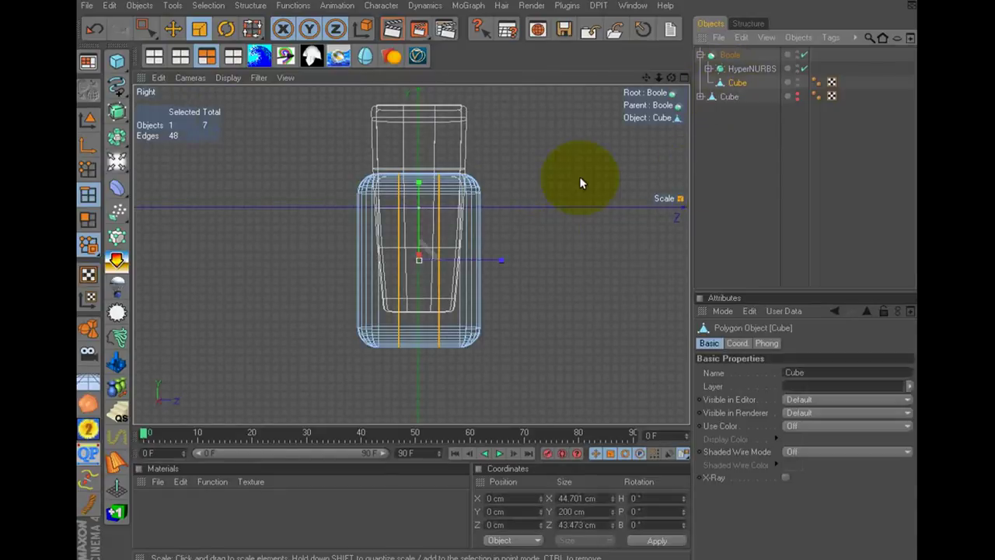
{"action": "left_click", "coordinate": [88, 220]}
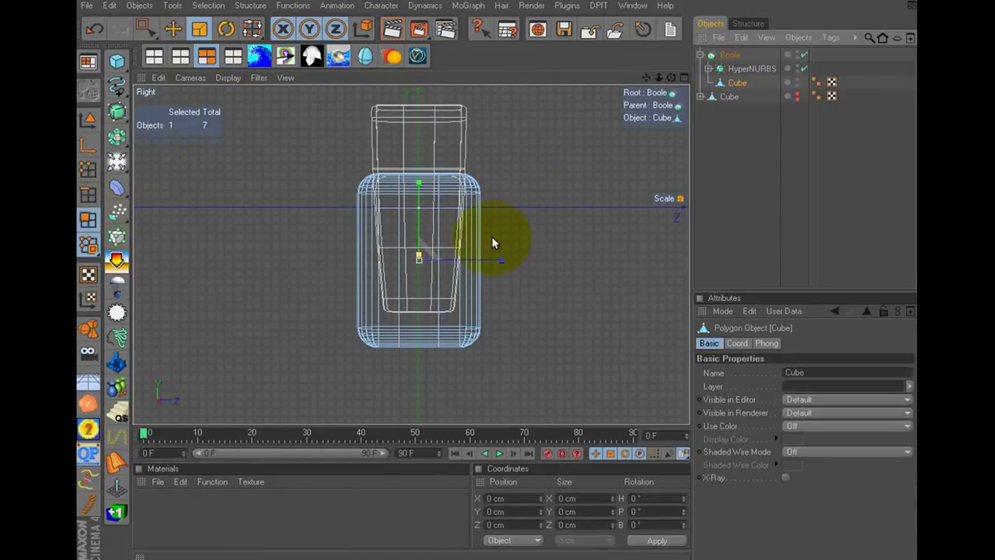
- Switch to the Knife tool in Plane mode, cutting along the X-Z plane
{"action": "right_click", "coordinate": [515, 194]}
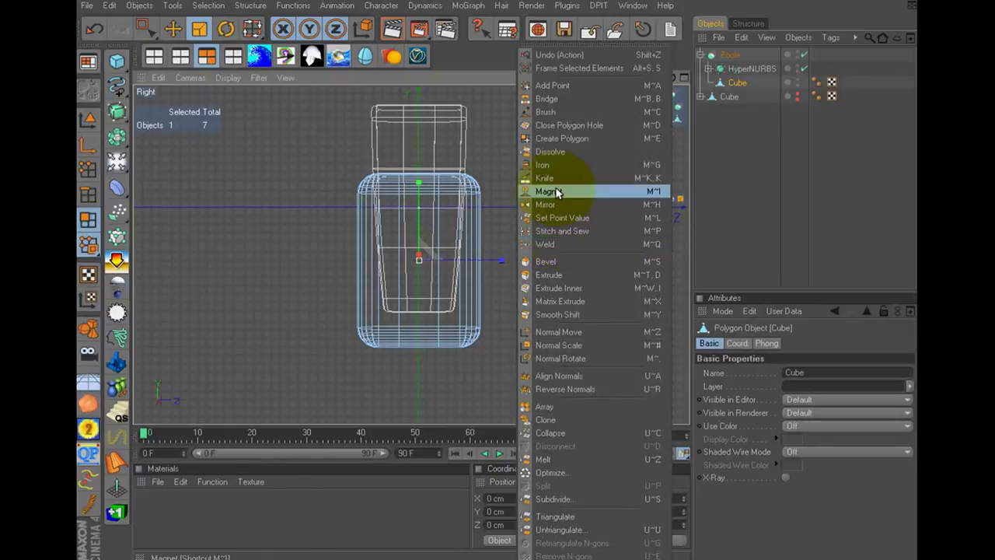
{"action": "left_click", "coordinate": [544, 178]}
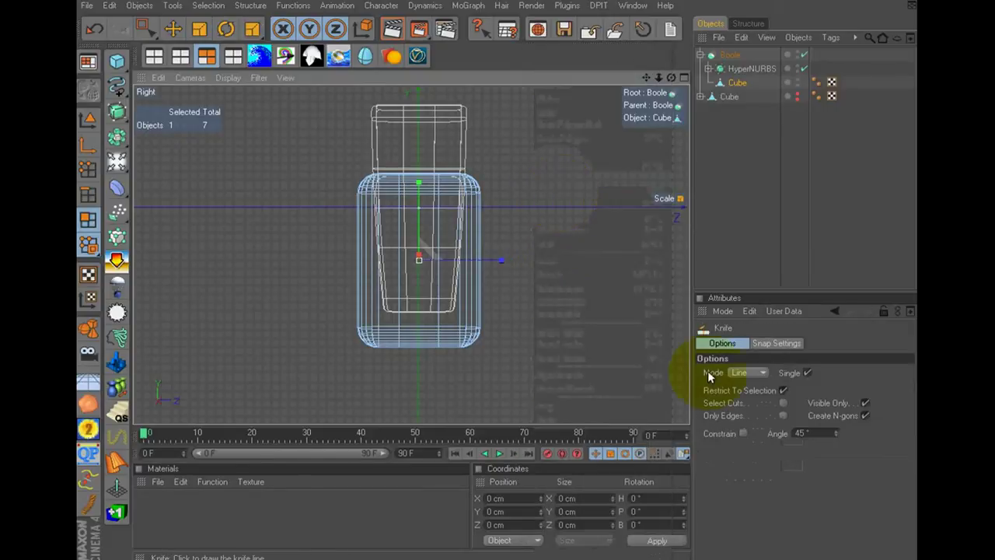
{"action": "left_click", "coordinate": [747, 371]}
{"action": "left_click", "coordinate": [748, 372]}
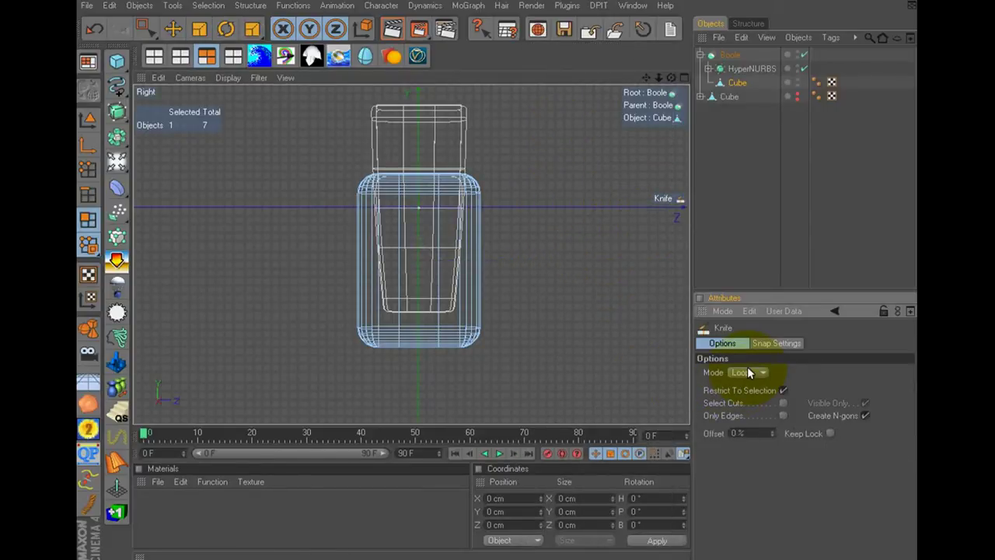
{"action": "left_click", "coordinate": [747, 372]}
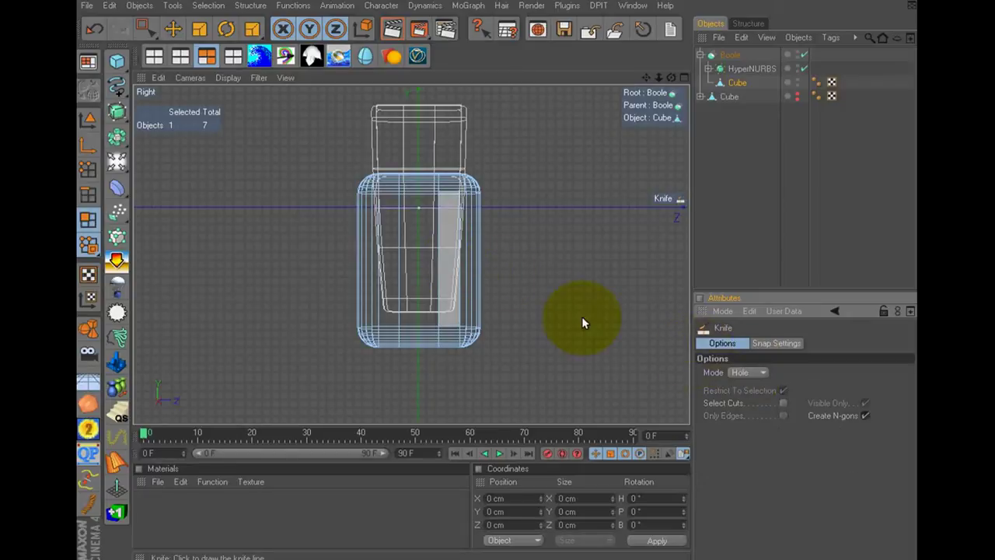
{"action": "left_click", "coordinate": [751, 372]}
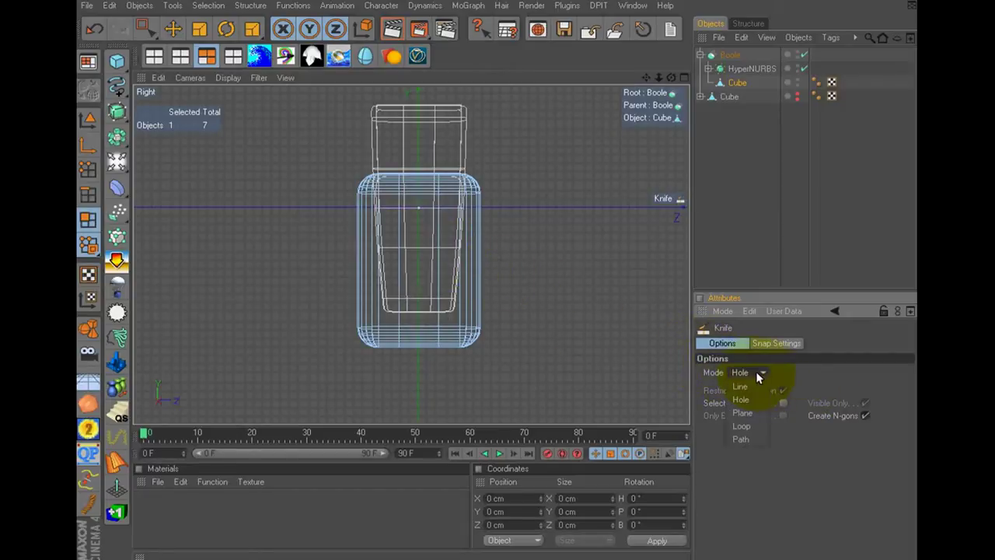
{"action": "left_click", "coordinate": [745, 413]}
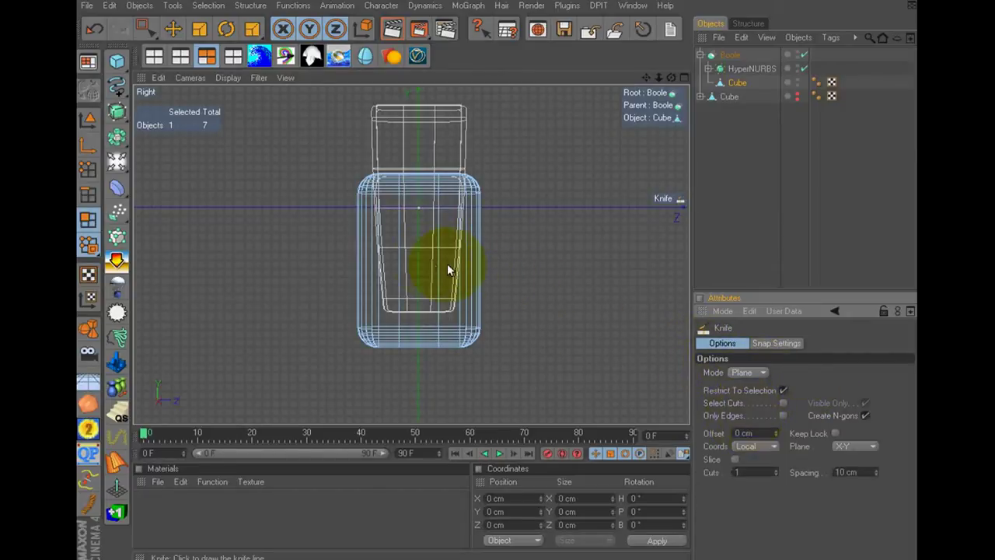
{"action": "left_click", "coordinate": [845, 449]}
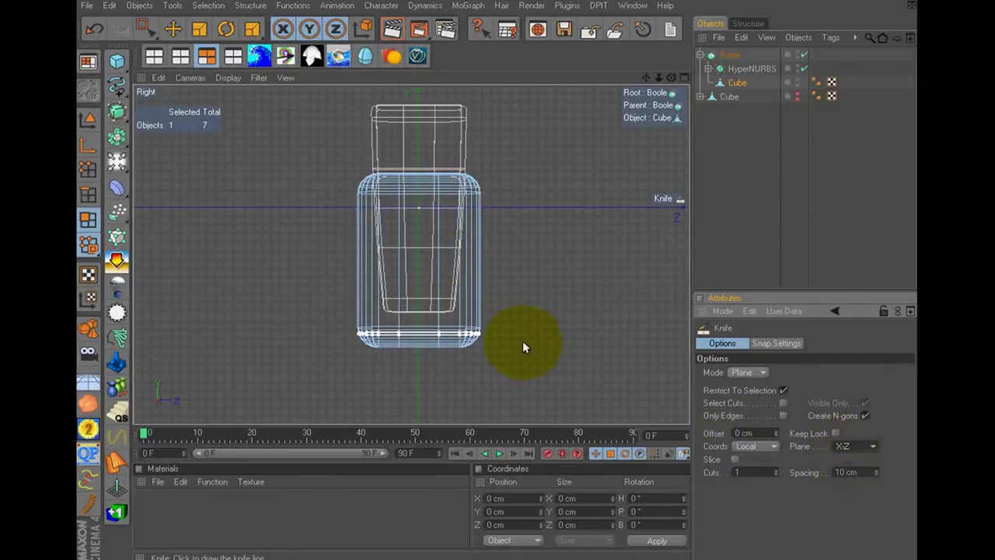
- Cut four horizontal edge loops at different heights across the lower handset body in the Right view
{"action": "left_click", "coordinate": [412, 231]}
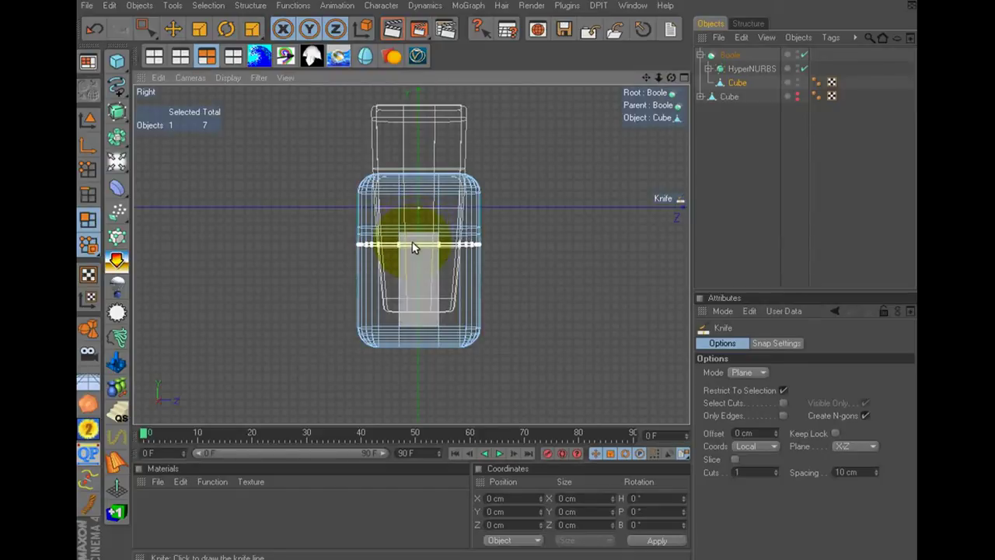
{"action": "left_click", "coordinate": [412, 243]}
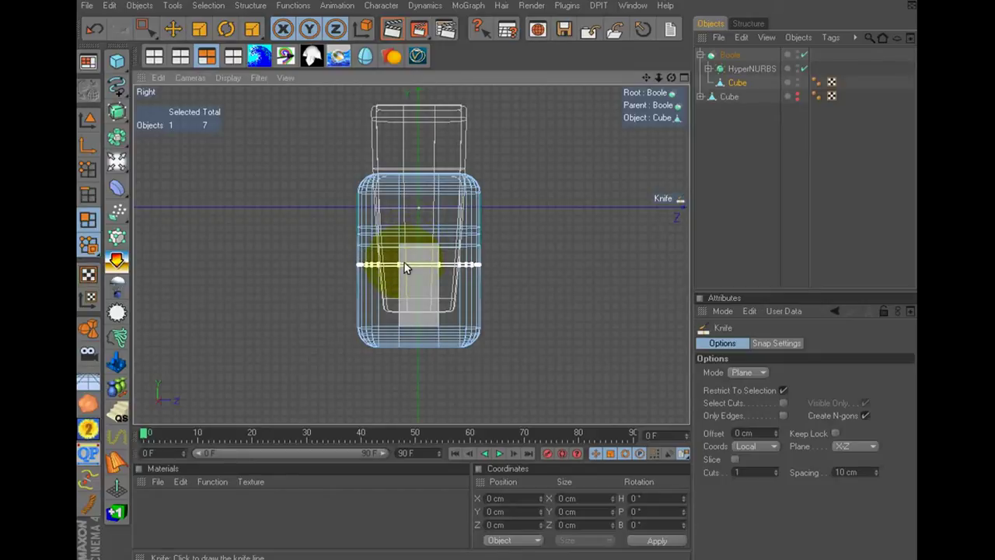
{"action": "left_click", "coordinate": [404, 264]}
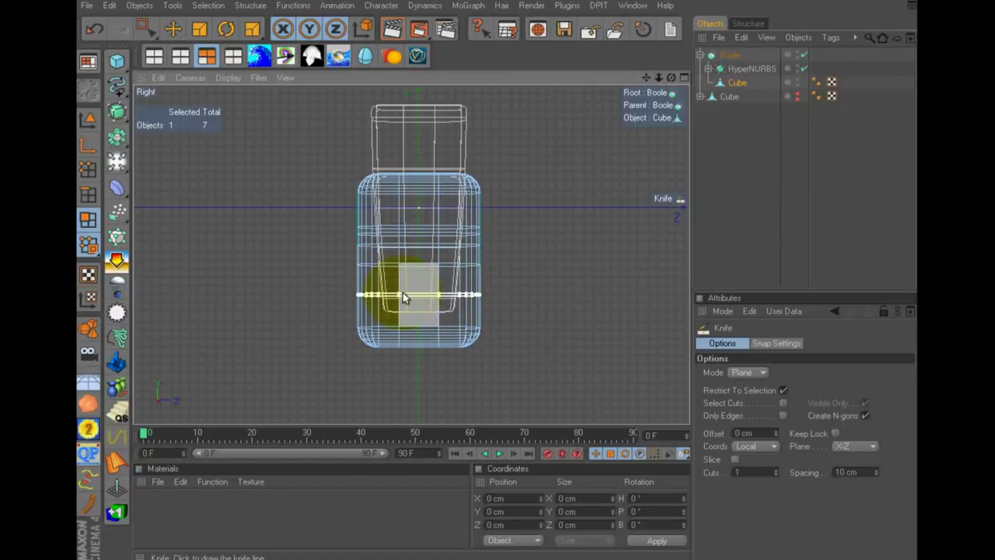
{"action": "left_click", "coordinate": [403, 295]}
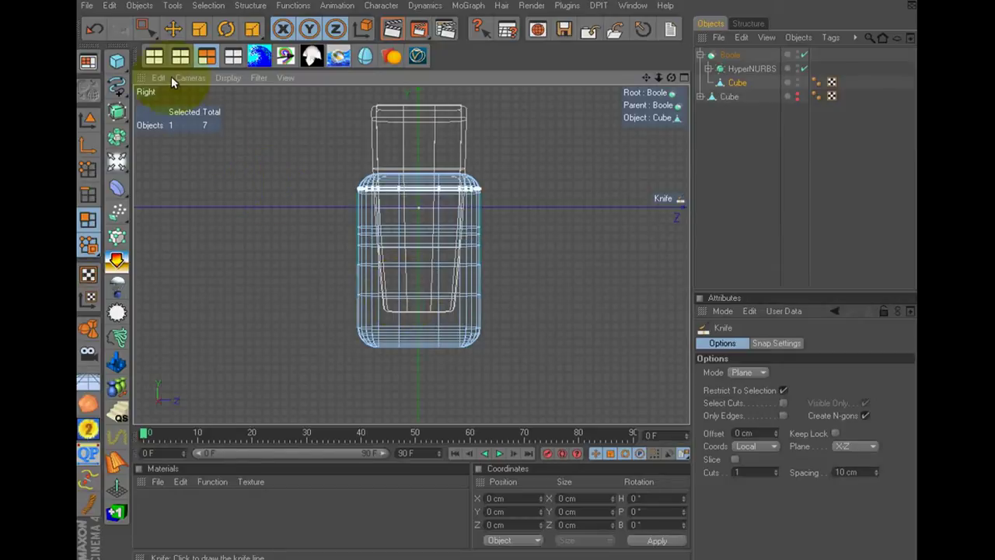
- Show a single perspective view, disable the Boole object, and set display Level of Detail to Low
{"action": "left_click", "coordinate": [153, 53]}
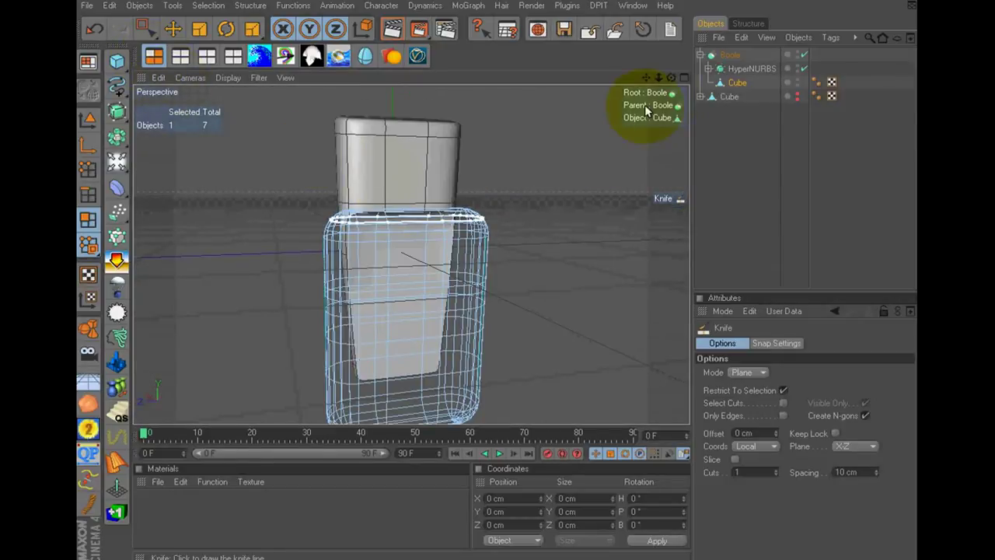
{"action": "left_click", "coordinate": [803, 55]}
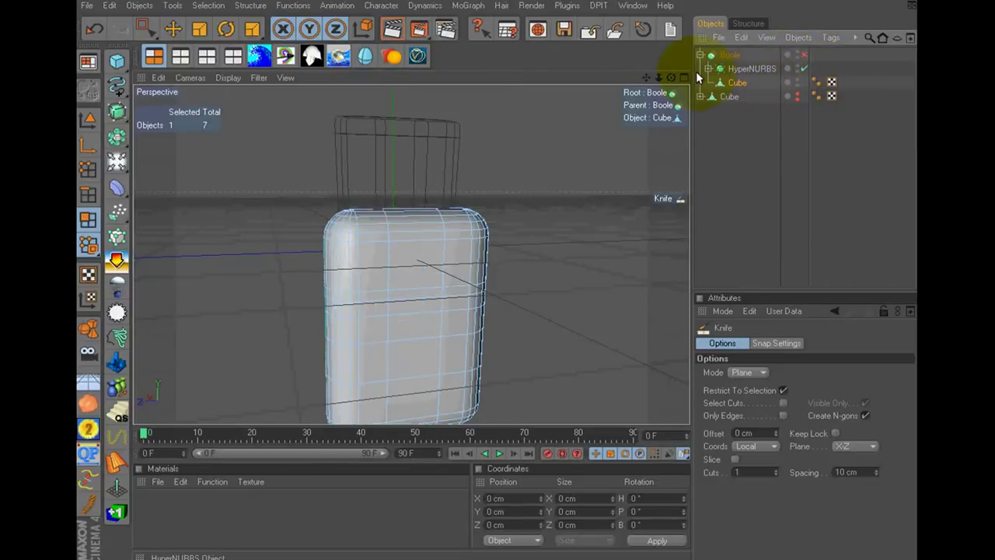
{"action": "mouse_move", "coordinate": [400, 278]}
{"action": "left_mouse_down", "text": "alt"}
{"action": "mouse_move", "coordinate": [506, 272]}
{"action": "mouse_move", "coordinate": [597, 165]}
{"action": "left_mouse_up", "text": "alt"}
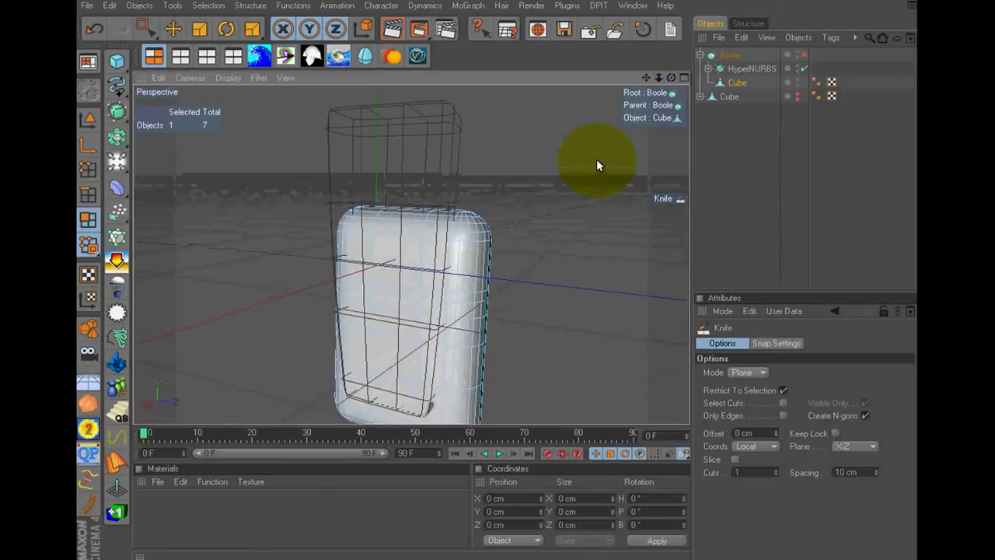
{"action": "left_click", "coordinate": [194, 77]}
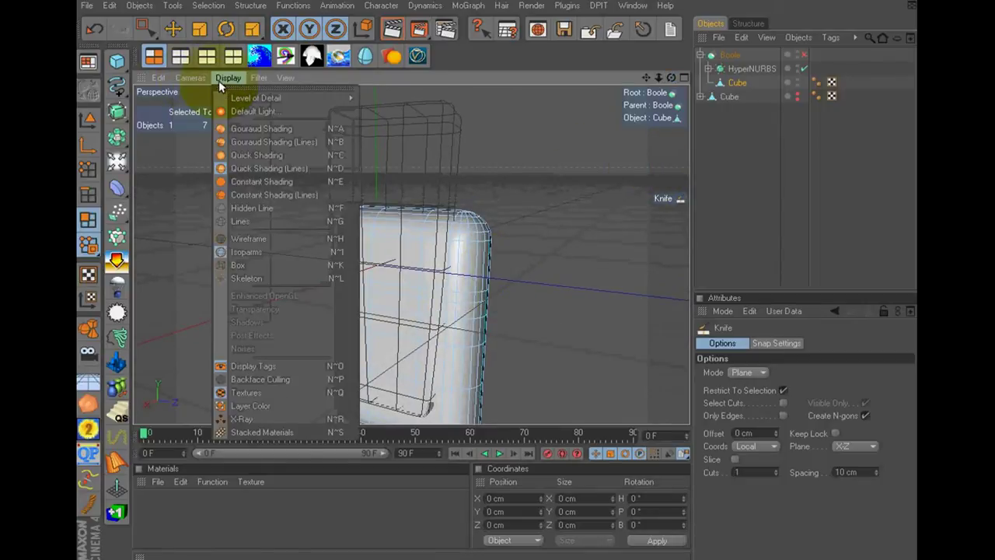
{"action": "mouse_move", "coordinate": [256, 98]}
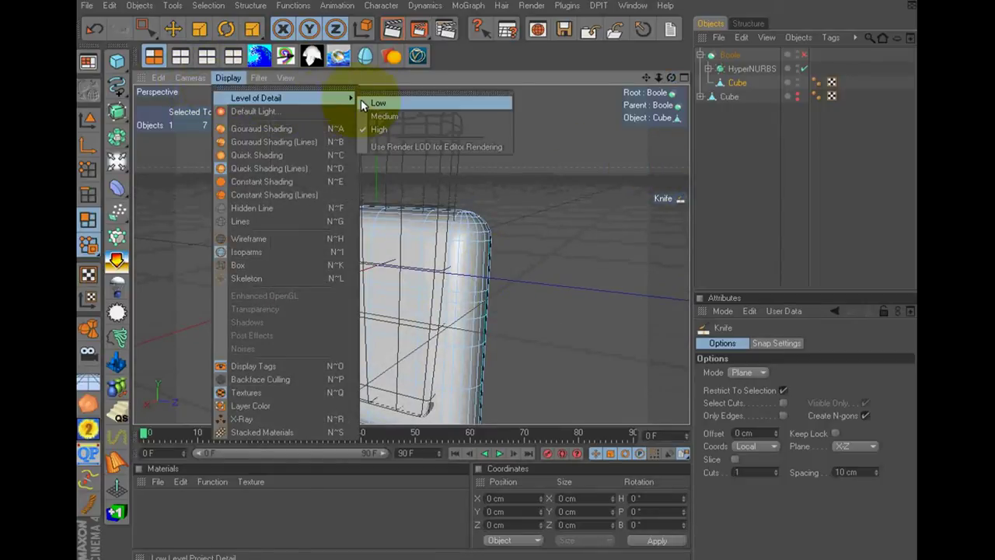
{"action": "left_click", "coordinate": [373, 103]}
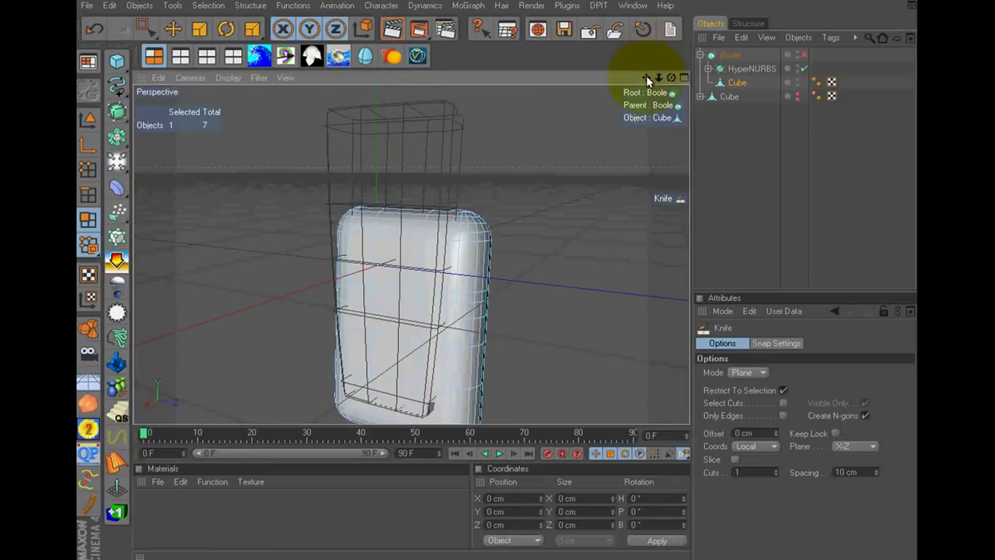
- Live-select a vertical column of five polygons on the handset's lower front face
{"action": "mouse_move", "coordinate": [496, 272]}
{"action": "left_mouse_down", "text": "alt"}
{"action": "mouse_move", "coordinate": [549, 218]}
{"action": "mouse_move", "coordinate": [200, 216]}
{"action": "left_mouse_up", "text": "alt"}
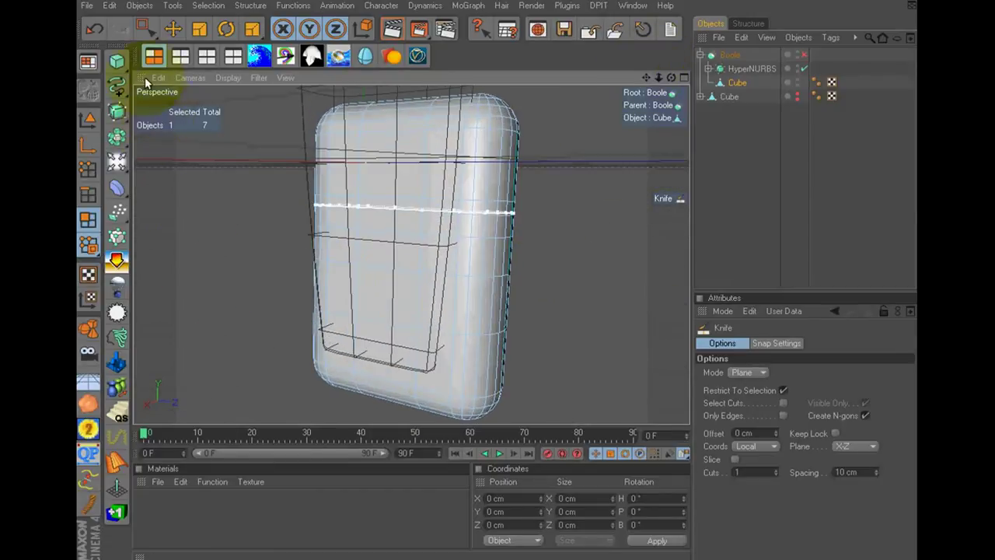
{"action": "left_click_drag", "start_coordinate": [153, 34], "coordinate": [195, 78]}
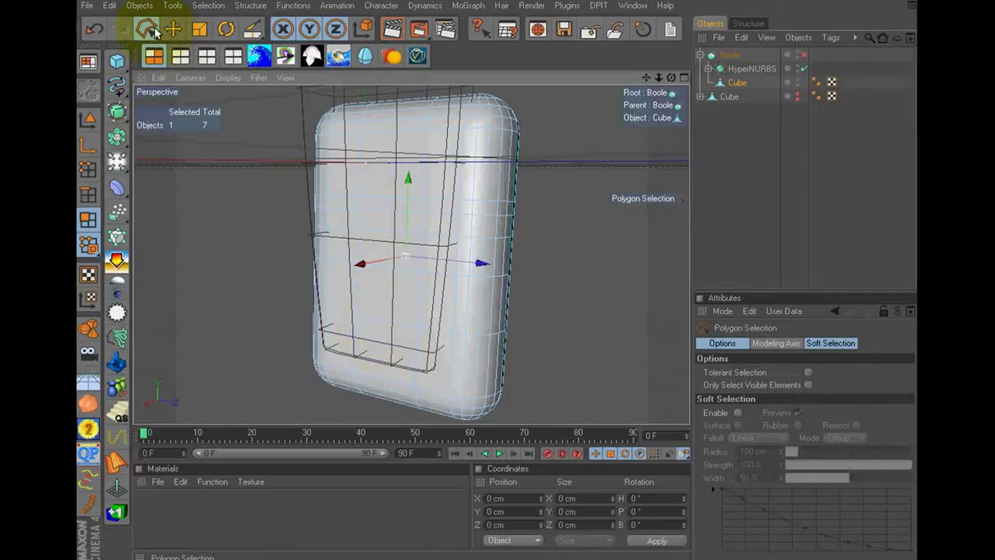
{"action": "left_click_drag", "start_coordinate": [152, 32], "coordinate": [168, 41]}
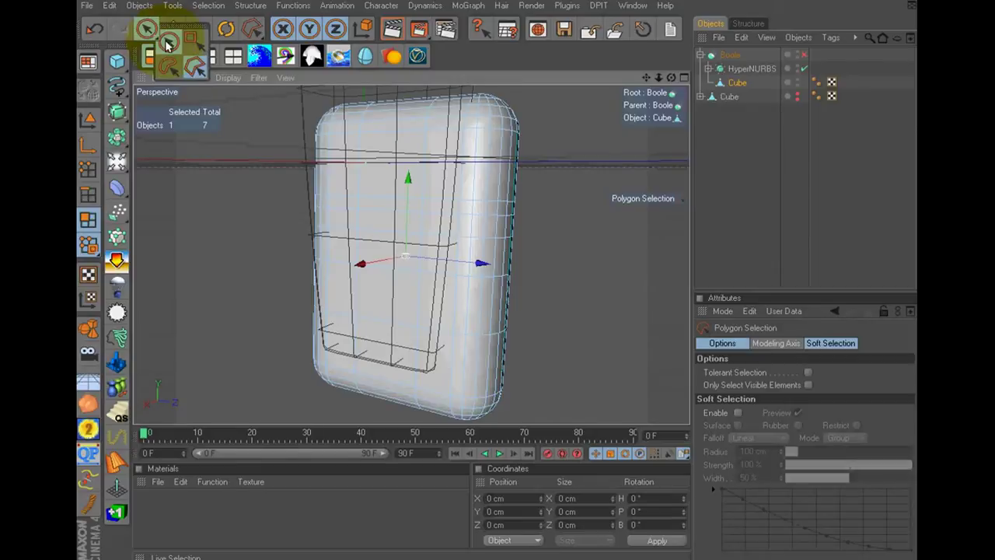
{"action": "left_click", "coordinate": [167, 43]}
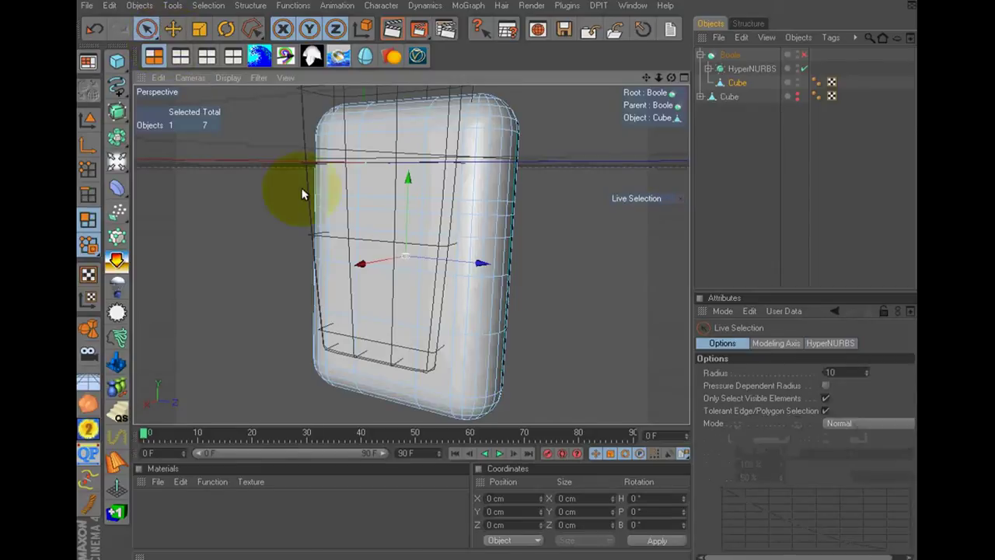
{"action": "left_click", "coordinate": [389, 348]}
{"action": "left_click", "coordinate": [392, 256], "text": "shift"}
{"action": "left_click_drag", "start_coordinate": [393, 255], "coordinate": [385, 213], "text": "shift"}
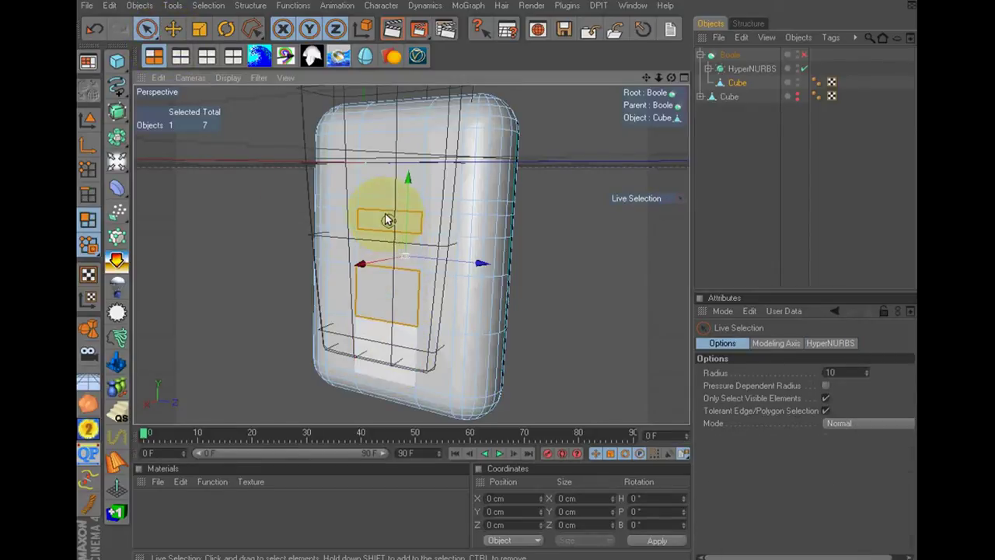
{"action": "left_click", "coordinate": [385, 212], "text": "shift"}
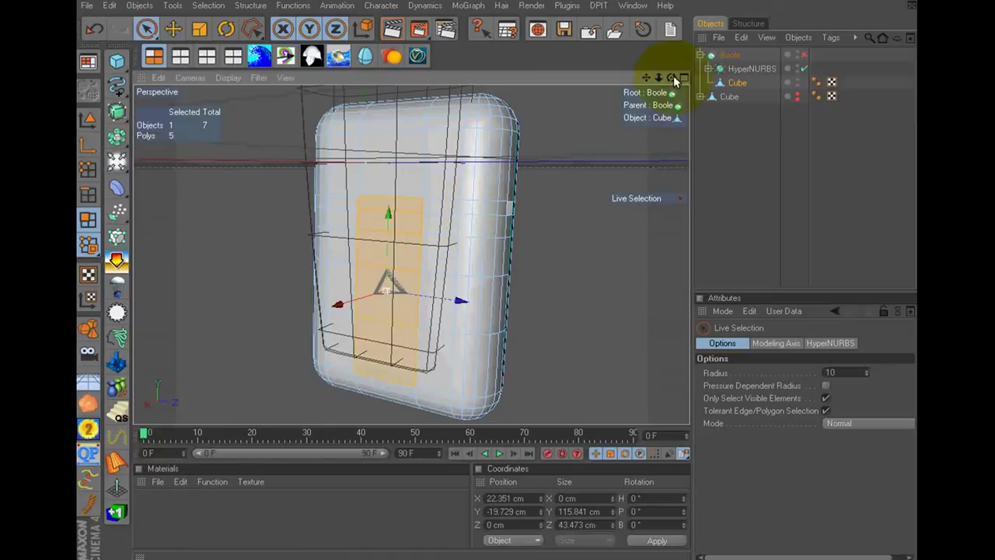
{"action": "left_click_drag", "start_coordinate": [500, 266], "coordinate": [514, 271], "text": "alt"}
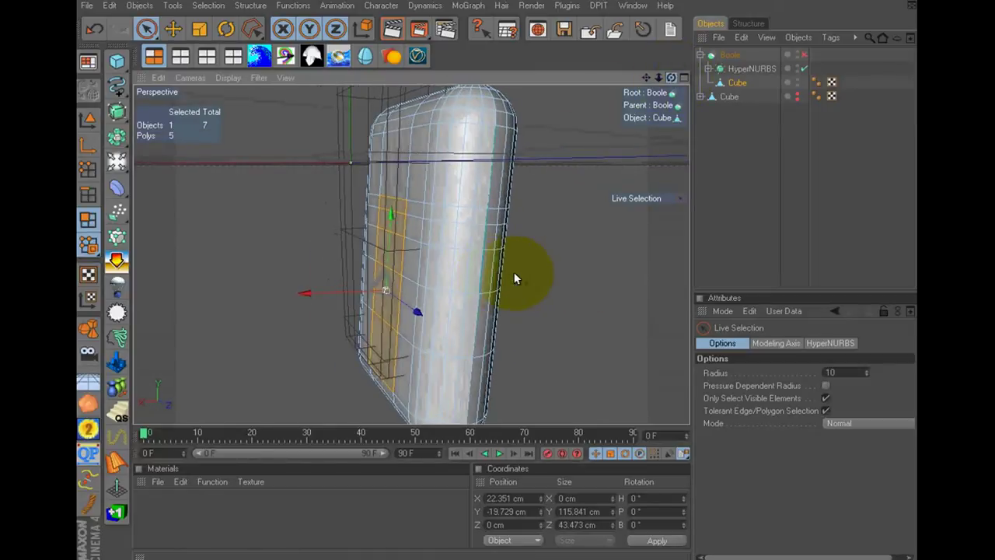
- In the front view, extrude the selected polygon column slightly outward
{"action": "left_click", "coordinate": [228, 62]}
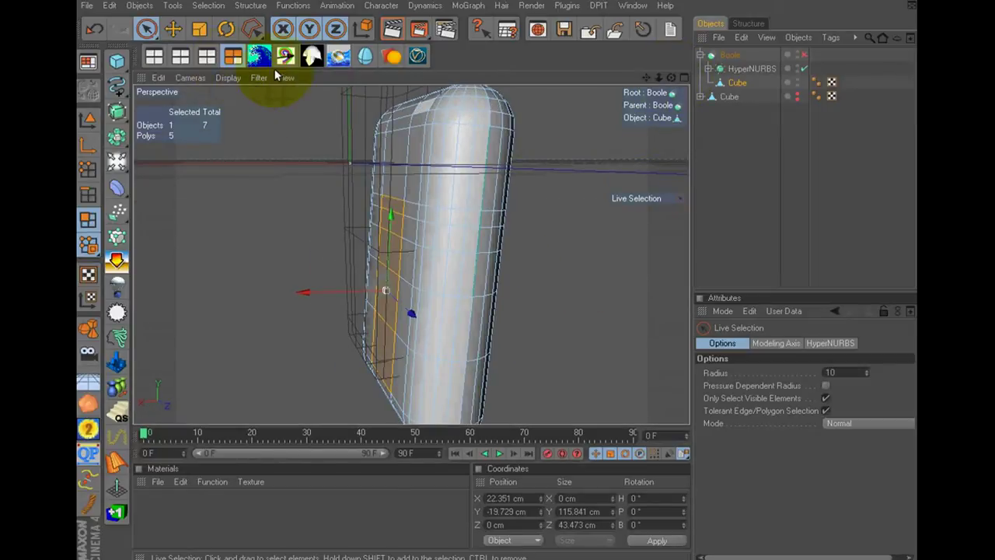
{"action": "right_click", "coordinate": [492, 139]}
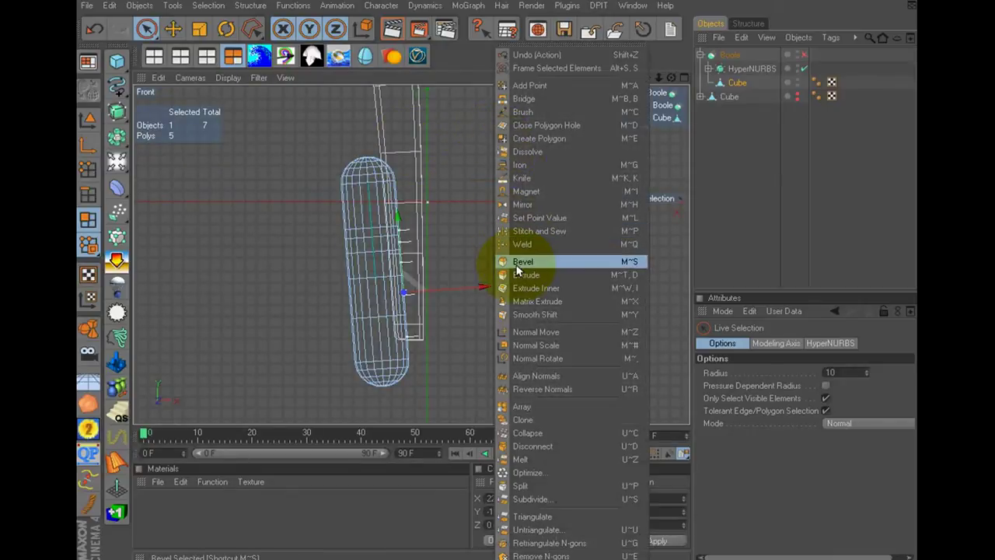
{"action": "left_click", "coordinate": [515, 274]}
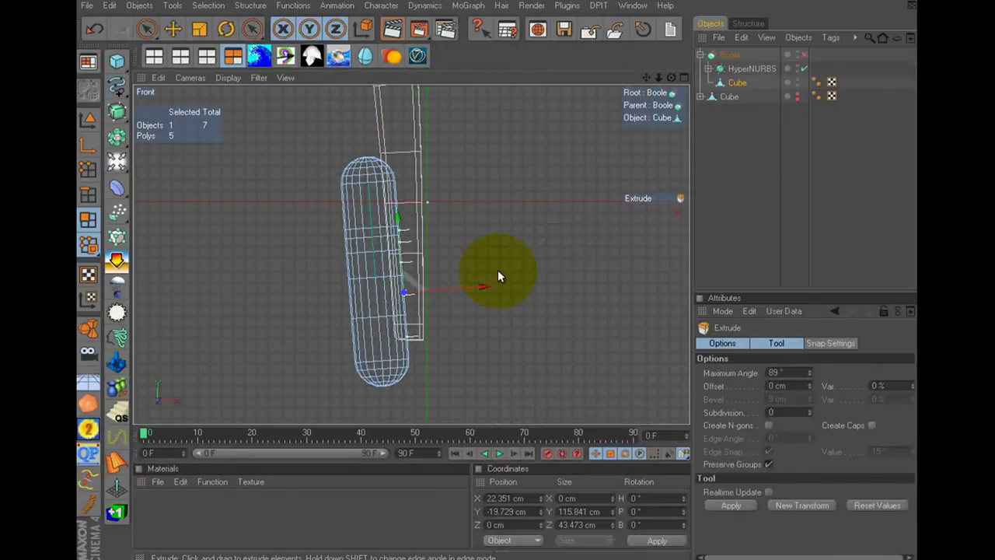
{"action": "left_click_drag", "start_coordinate": [497, 270], "coordinate": [496, 271]}
{"action": "scroll", "coordinate": [509, 194], "scroll_direction": "up", "scroll_amount": 2}
{"action": "scroll", "coordinate": [508, 194], "scroll_direction": "up", "scroll_amount": 3}
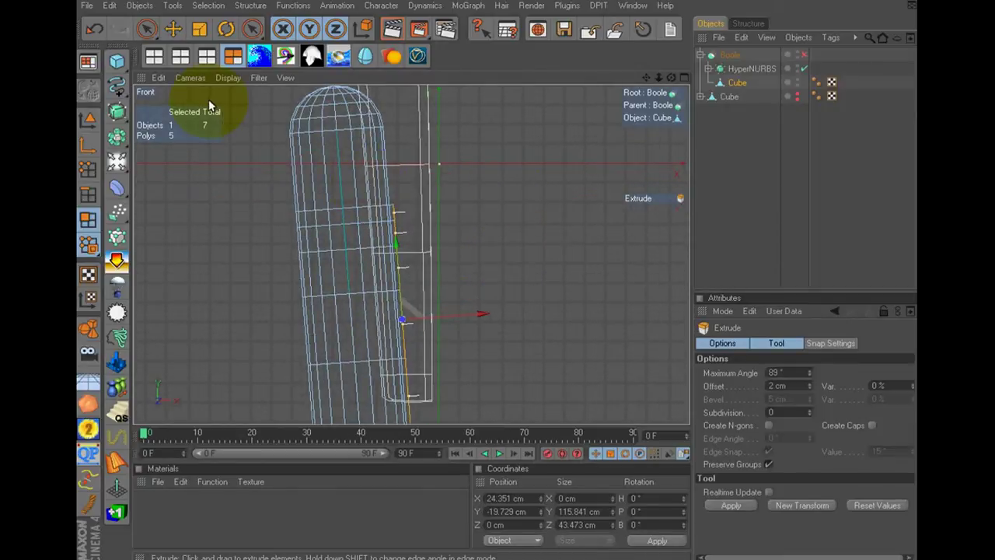
- Rectangle-select four polygons of the raised strip, including partly enclosed ones, and extrude them 3.3 cm
{"action": "left_click", "coordinate": [145, 28]}
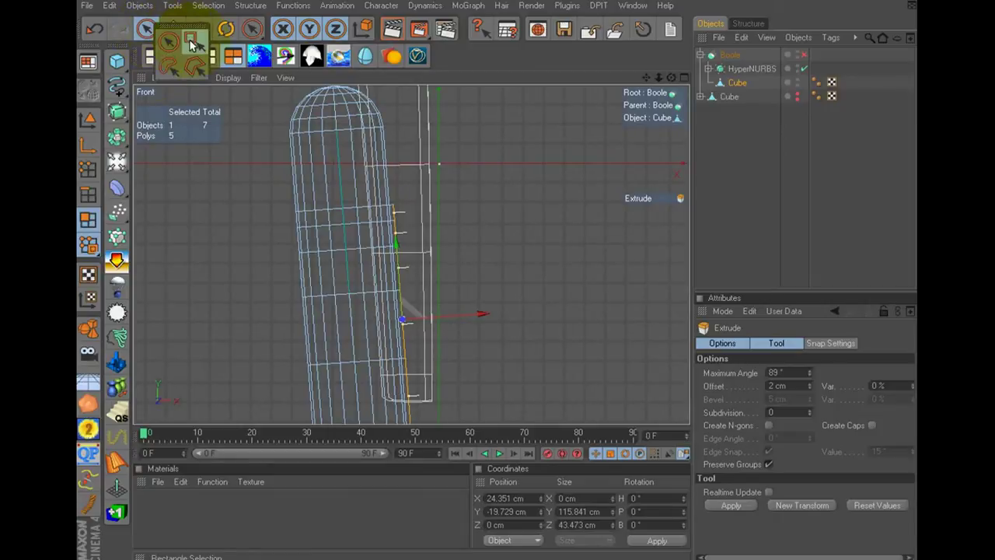
{"action": "left_click", "coordinate": [190, 38]}
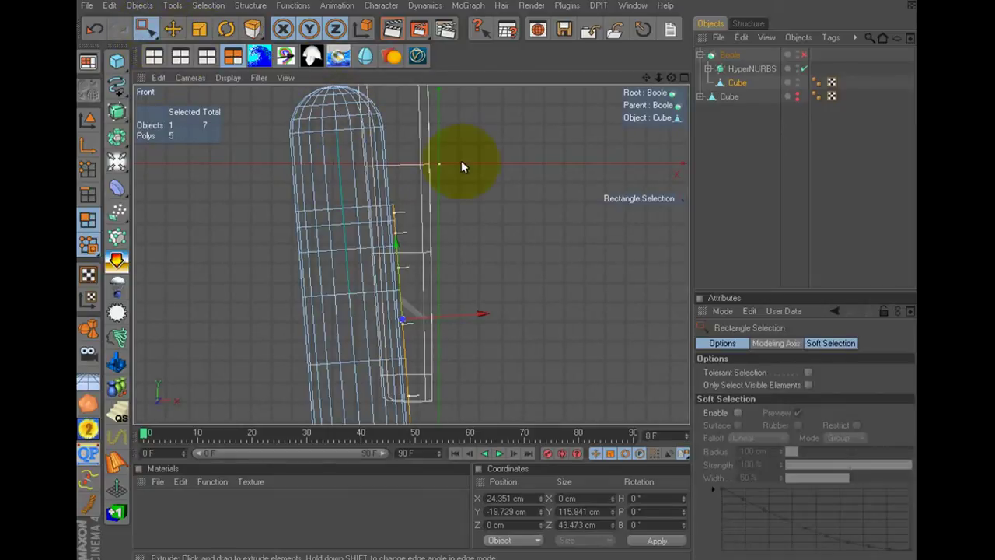
{"action": "left_click", "coordinate": [808, 373]}
{"action": "left_click_drag", "start_coordinate": [427, 128], "coordinate": [378, 204]}
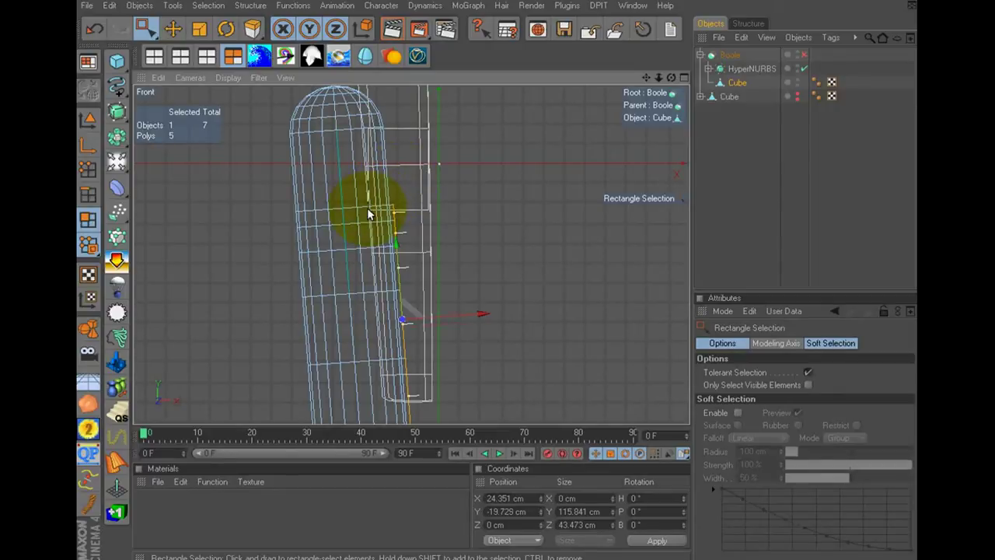
{"action": "left_click_drag", "start_coordinate": [379, 204], "coordinate": [367, 208]}
{"action": "right_click", "coordinate": [496, 193]}
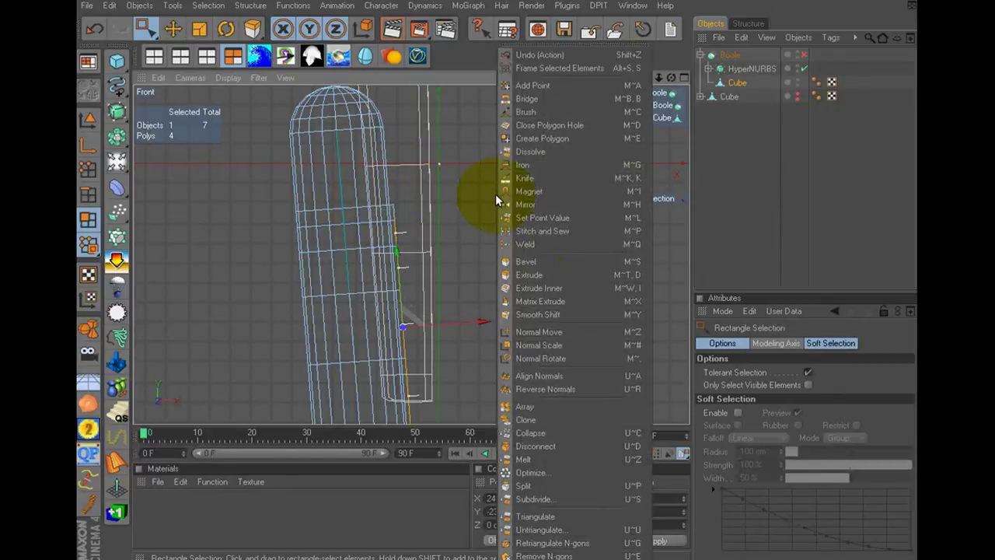
{"action": "left_click", "coordinate": [490, 269]}
{"action": "left_click_drag", "start_coordinate": [501, 278], "coordinate": [493, 172]}
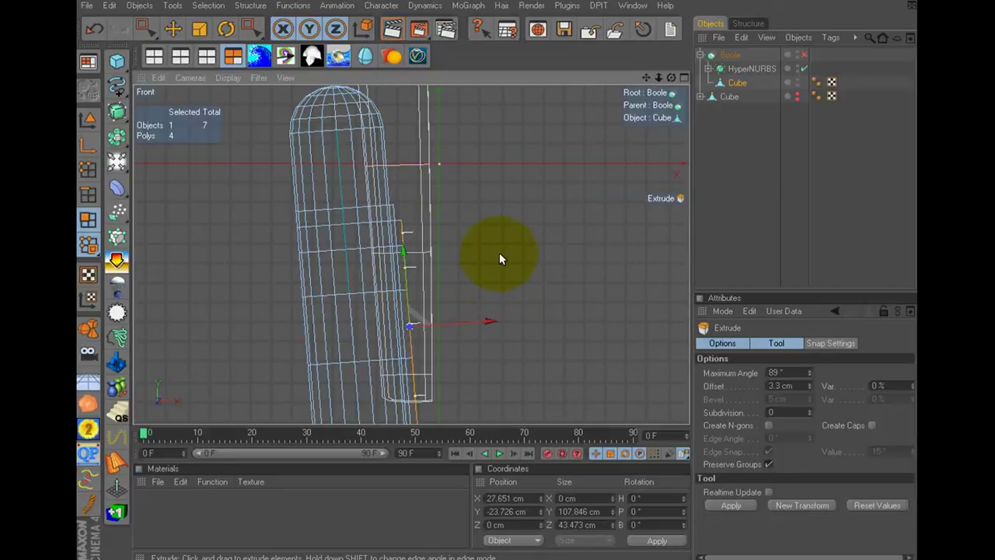
- Select three polygons and extrude them outward by 2 cm
{"action": "left_click", "coordinate": [144, 29]}
{"action": "left_click", "coordinate": [445, 156]}
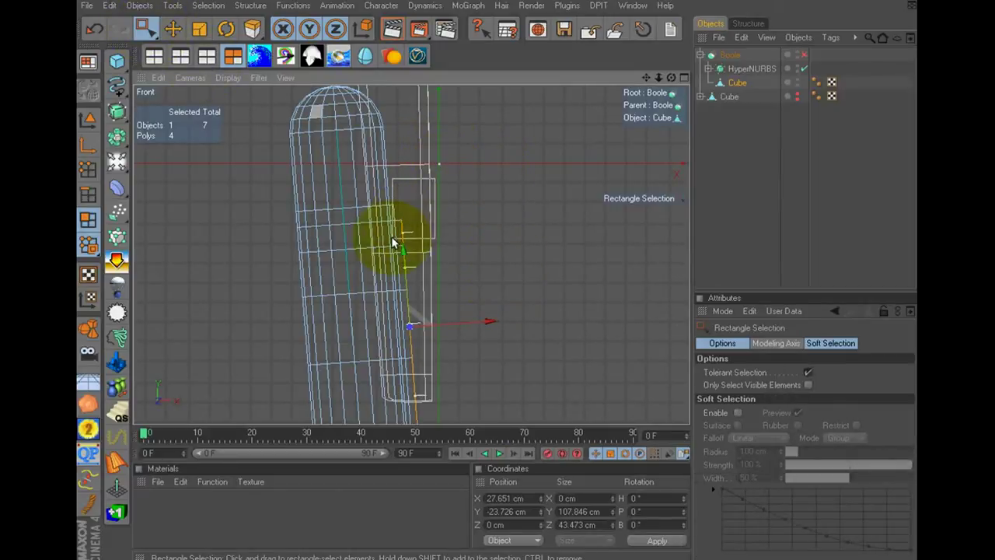
{"action": "left_click_drag", "start_coordinate": [393, 239], "coordinate": [391, 230]}
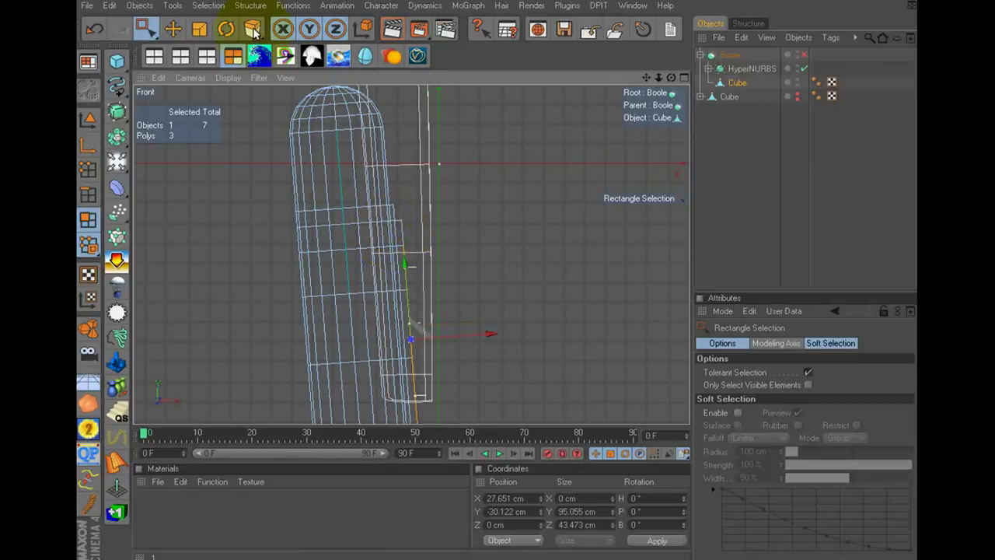
{"action": "key", "text": "d"}
{"action": "left_click_drag", "start_coordinate": [456, 246], "coordinate": [497, 279]}
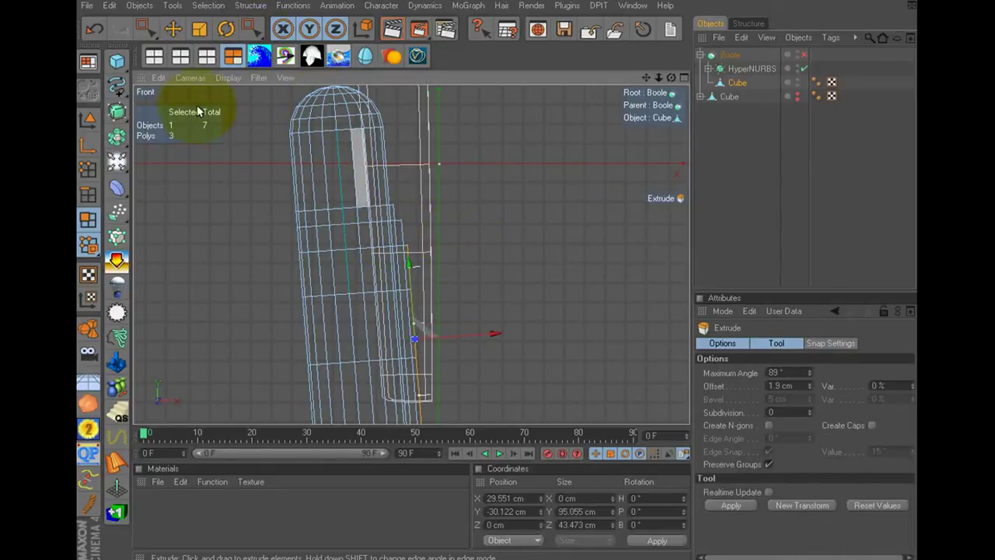
- Reselect the next polygons and extrude them out 1.8 cm
{"action": "left_click", "coordinate": [144, 29]}
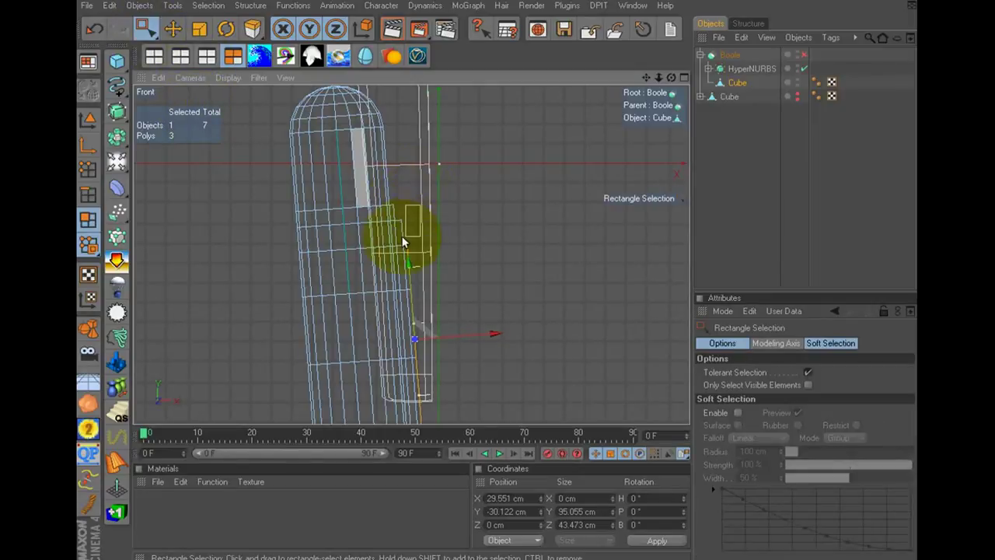
{"action": "left_click", "coordinate": [384, 265]}
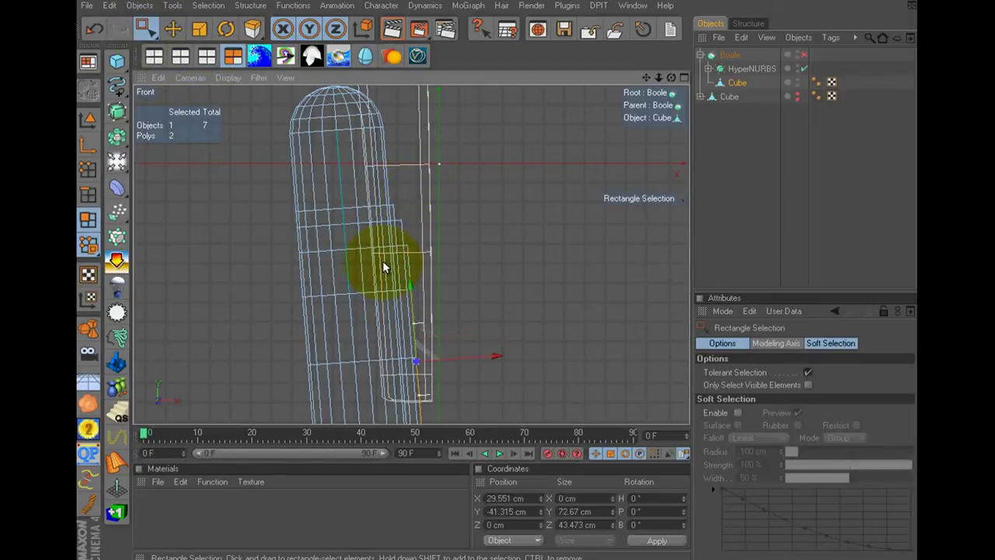
{"action": "left_click", "coordinate": [253, 31]}
{"action": "right_click", "coordinate": [473, 202]}
{"action": "left_click", "coordinate": [497, 274]}
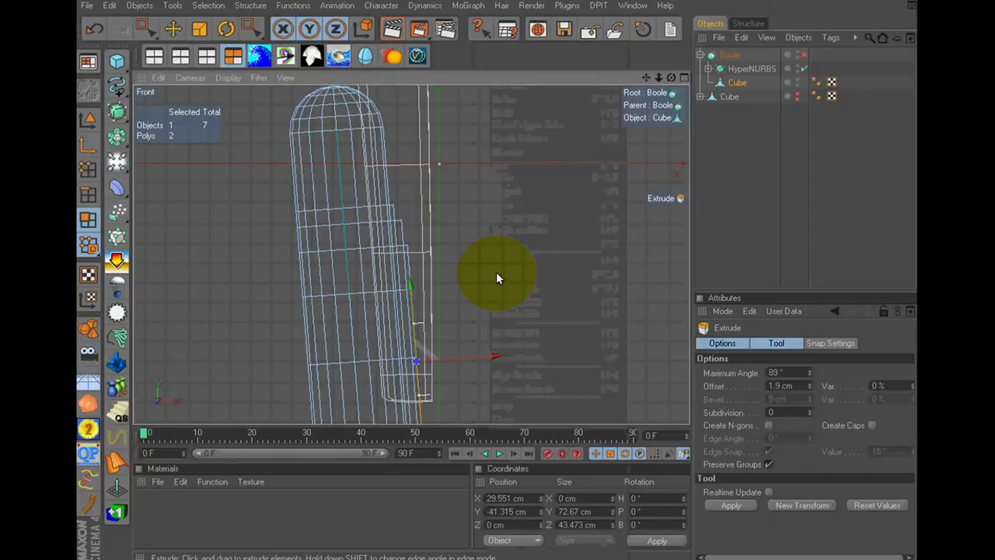
{"action": "left_click_drag", "start_coordinate": [498, 272], "coordinate": [496, 271]}
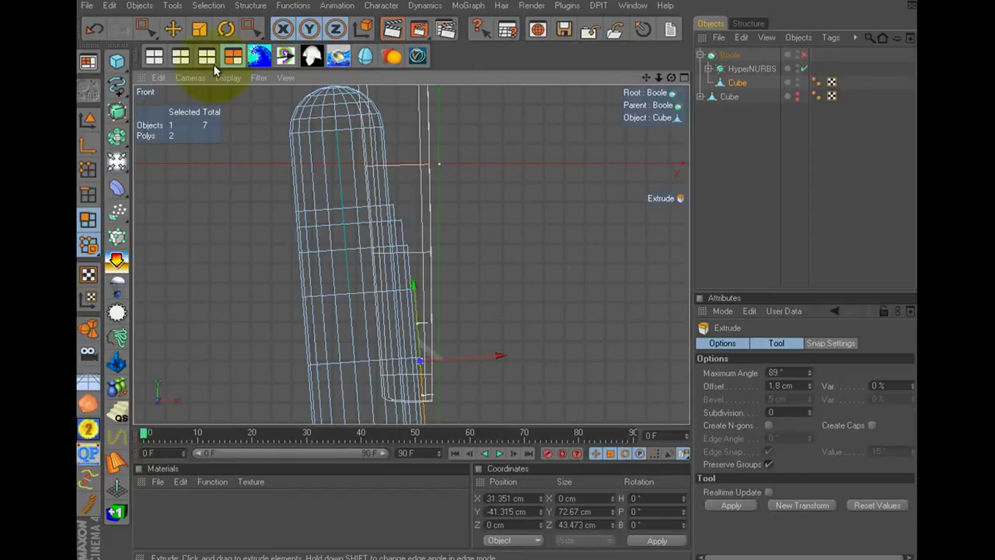
- Extrude a single bottom polygon out 15.6 cm into a block, then view in single perspective
{"action": "left_click", "coordinate": [144, 30]}
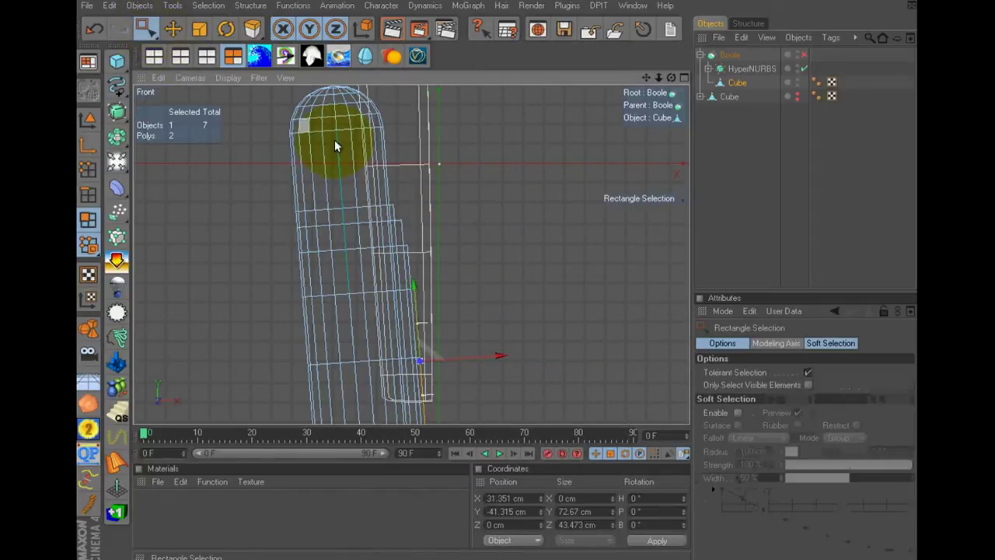
{"action": "left_click_drag", "start_coordinate": [477, 235], "coordinate": [404, 322]}
{"action": "right_click", "coordinate": [486, 258]}
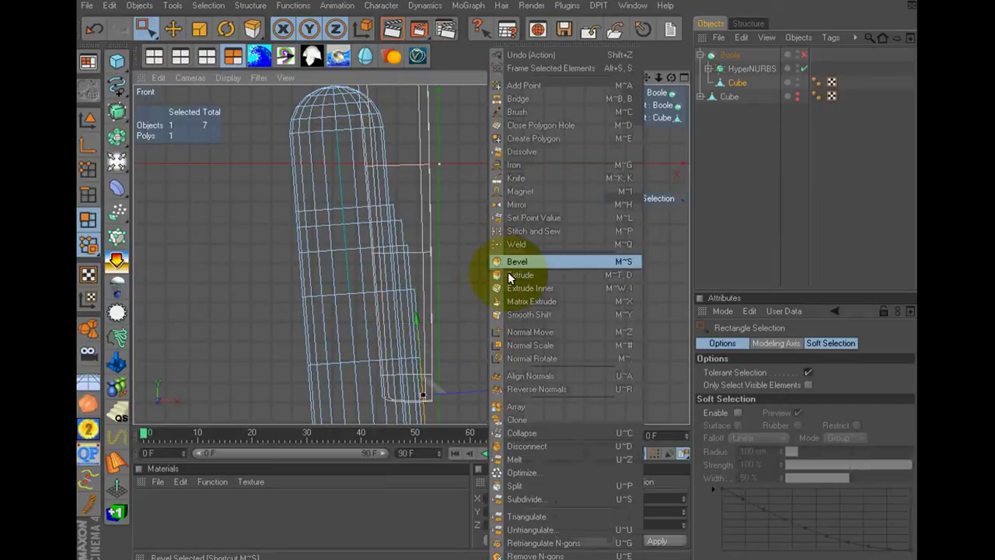
{"action": "left_click", "coordinate": [512, 275]}
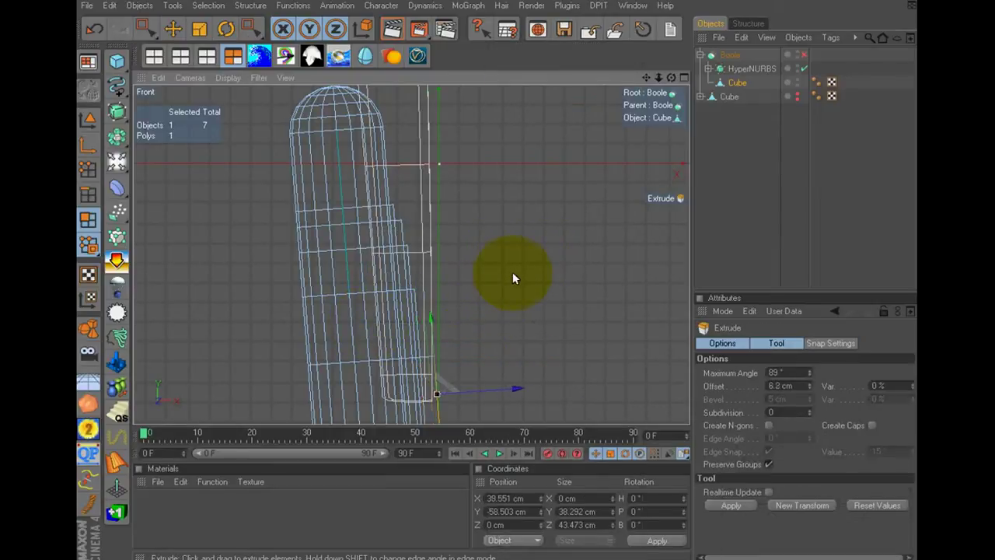
{"action": "left_click_drag", "start_coordinate": [513, 278], "coordinate": [504, 276]}
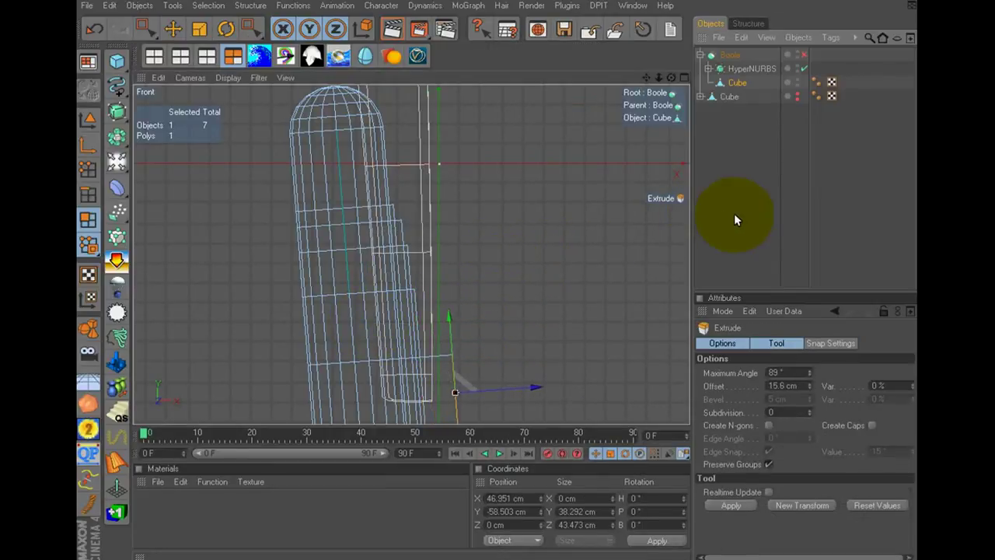
{"action": "left_click", "coordinate": [734, 213]}
{"action": "left_click", "coordinate": [154, 56]}
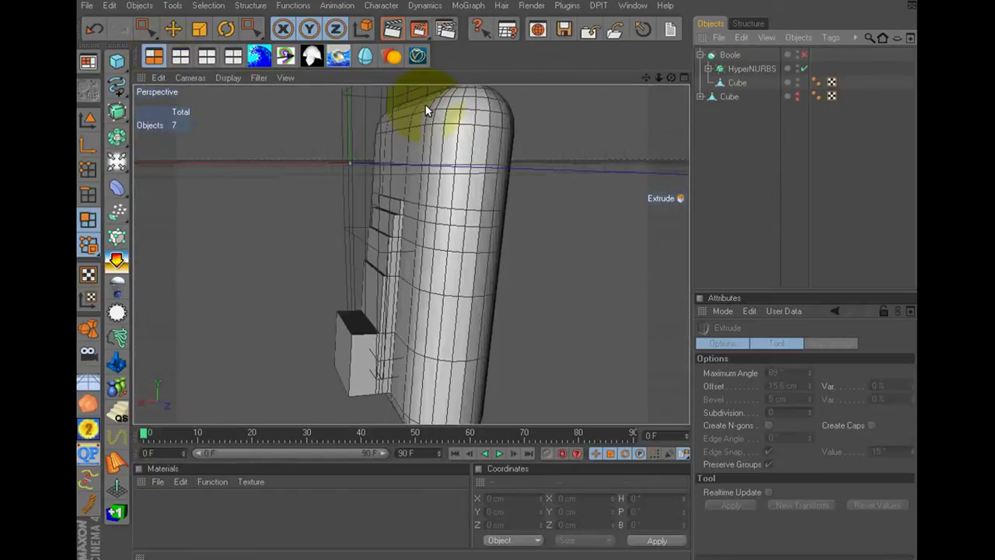
- Re-enable the Boole object so the cut shows on the handset body
{"action": "mouse_move", "coordinate": [673, 78]}
{"action": "left_mouse_down"}
{"action": "mouse_move", "coordinate": [392, 276]}
{"action": "mouse_move", "coordinate": [572, 281]}
{"action": "left_mouse_up"}
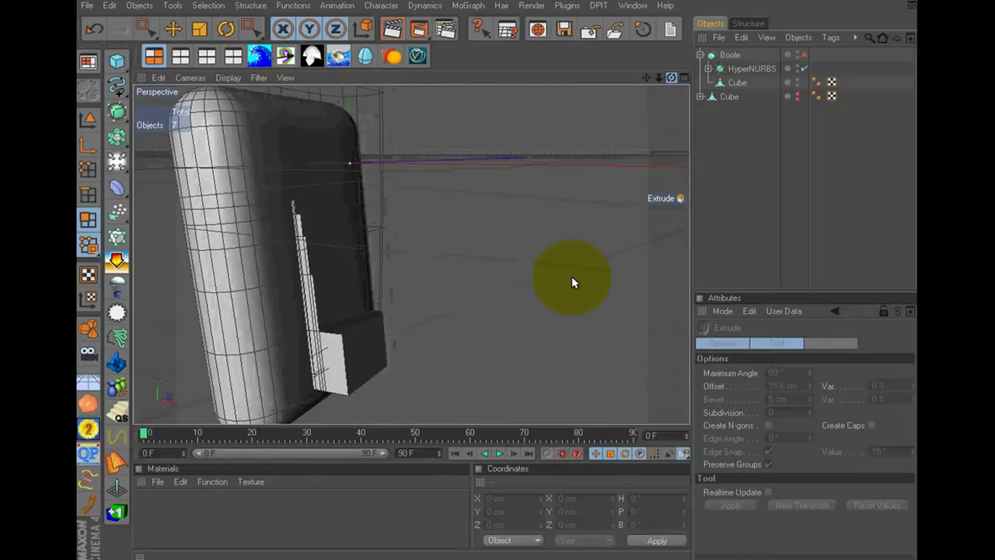
{"action": "left_click", "coordinate": [804, 55]}
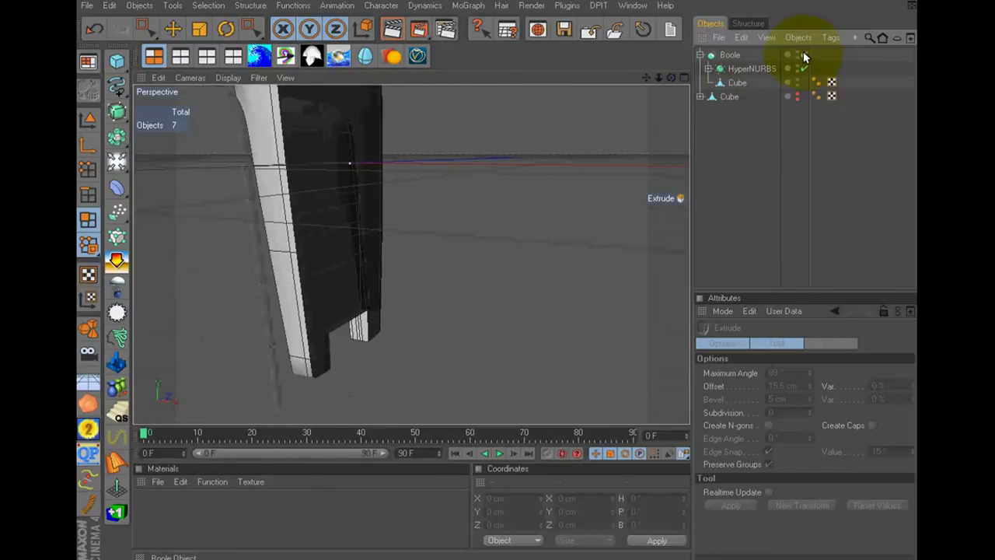
{"action": "mouse_move", "coordinate": [671, 78]}
{"action": "left_mouse_down"}
{"action": "mouse_move", "coordinate": [339, 277]}
{"action": "mouse_move", "coordinate": [462, 275]}
{"action": "mouse_move", "coordinate": [533, 337]}
{"action": "mouse_move", "coordinate": [517, 295]}
{"action": "mouse_move", "coordinate": [492, 272]}
{"action": "left_mouse_up"}
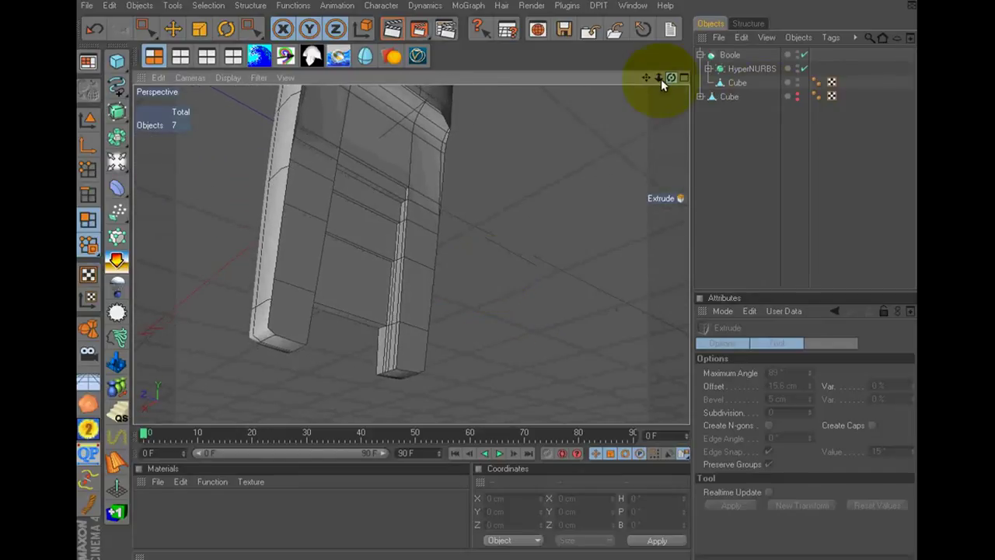
{"action": "left_click_drag", "start_coordinate": [577, 108], "coordinate": [546, 141]}
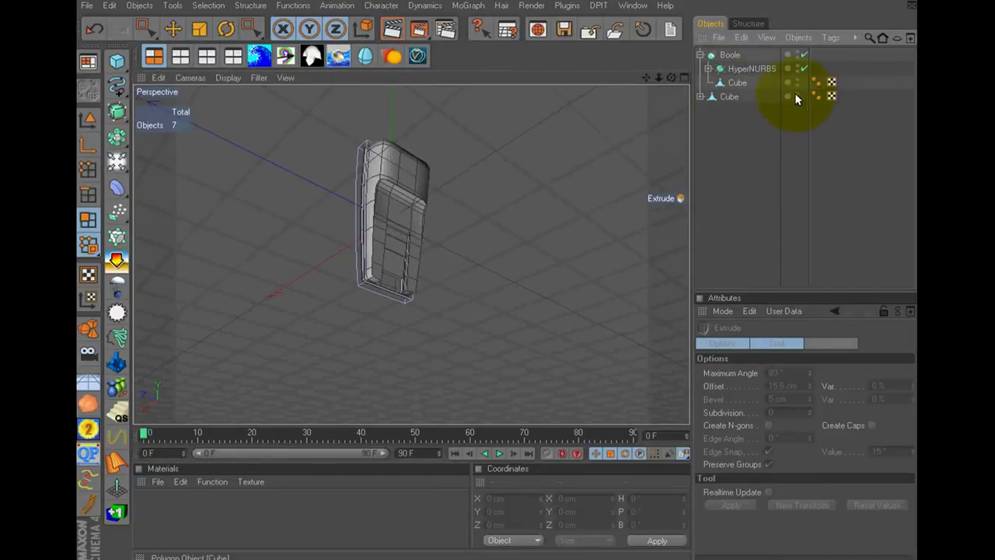
- Frame the handset in Perspective, render a preview, and add a new HyperNURBS object
{"action": "left_click", "coordinate": [383, 179]}
{"action": "mouse_move", "coordinate": [383, 179]}
{"action": "left_mouse_down", "text": "alt"}
{"action": "mouse_move", "coordinate": [556, 286]}
{"action": "mouse_move", "coordinate": [562, 277]}
{"action": "mouse_move", "coordinate": [662, 282]}
{"action": "mouse_move", "coordinate": [498, 276]}
{"action": "mouse_move", "coordinate": [508, 276]}
{"action": "mouse_move", "coordinate": [683, 49]}
{"action": "left_mouse_up", "text": "alt"}
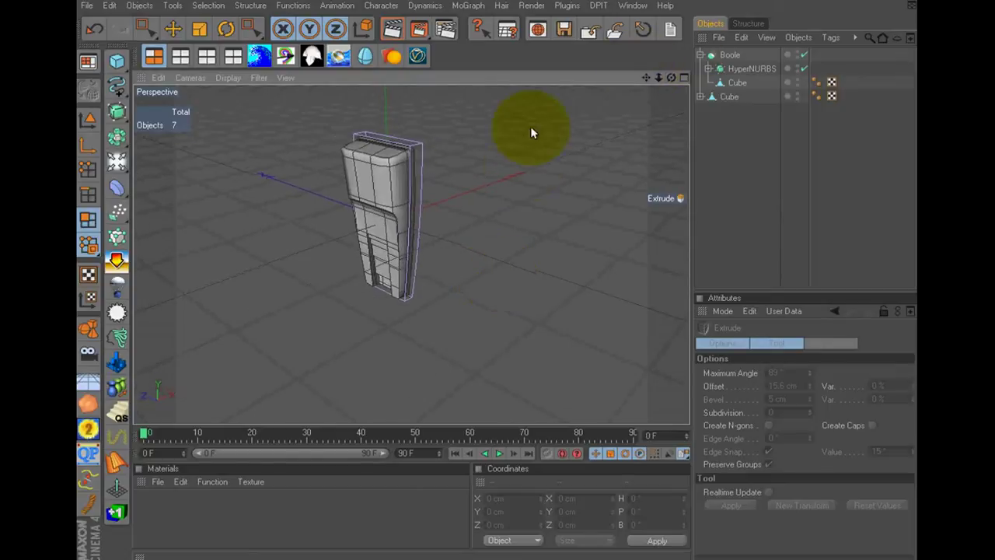
{"action": "mouse_move", "coordinate": [530, 133]}
{"action": "right_mouse_down", "text": "alt"}
{"action": "mouse_move", "coordinate": [529, 166]}
{"action": "mouse_move", "coordinate": [662, 80]}
{"action": "right_mouse_up", "text": "alt"}
{"action": "mouse_move", "coordinate": [650, 81]}
{"action": "left_mouse_down"}
{"action": "mouse_move", "coordinate": [502, 298]}
{"action": "mouse_move", "coordinate": [497, 277]}
{"action": "left_mouse_up"}
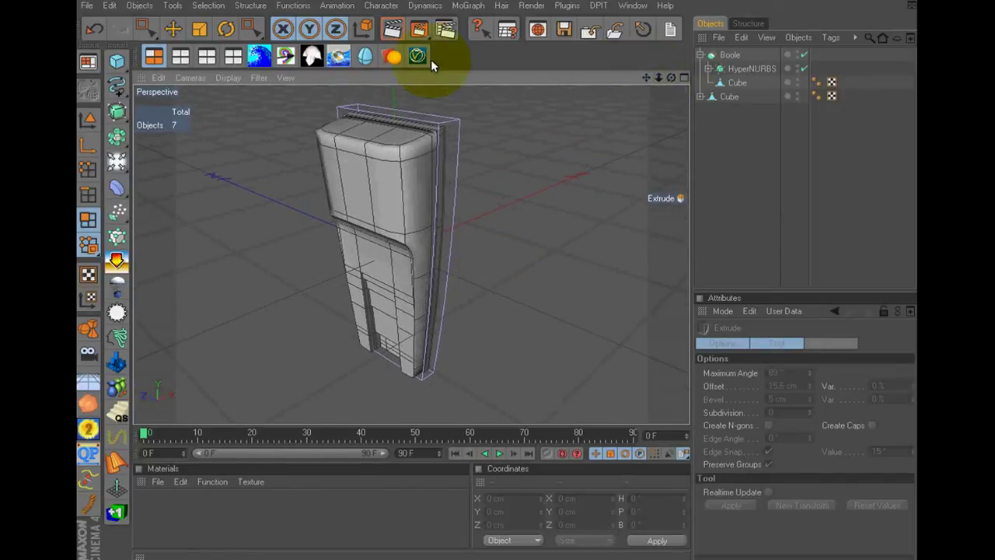
{"action": "left_click", "coordinate": [391, 29]}
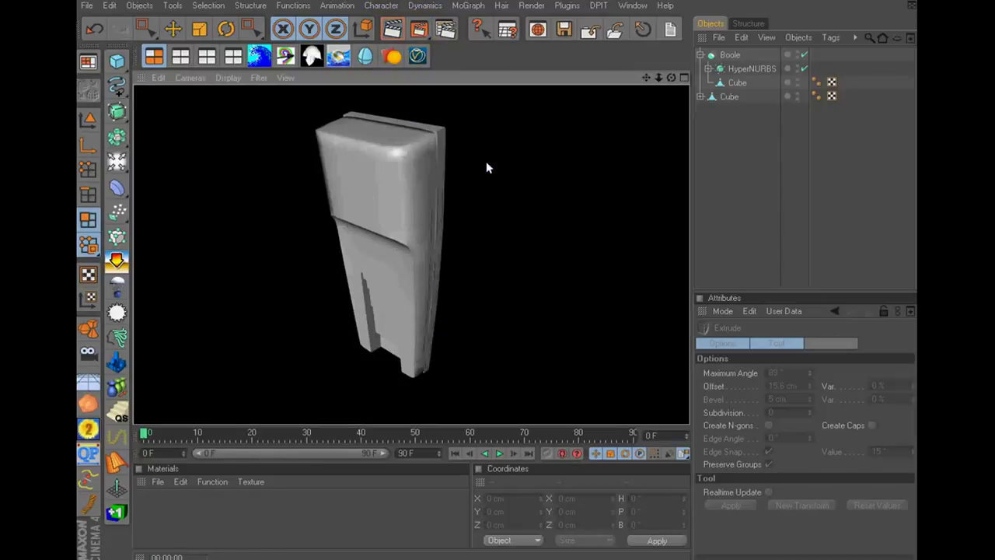
{"action": "left_click", "coordinate": [116, 136]}
- Nest the Cube inside the new HyperNURBS and save the scene as '2' in MODEM WANA
{"action": "left_click_drag", "start_coordinate": [723, 111], "coordinate": [720, 56]}
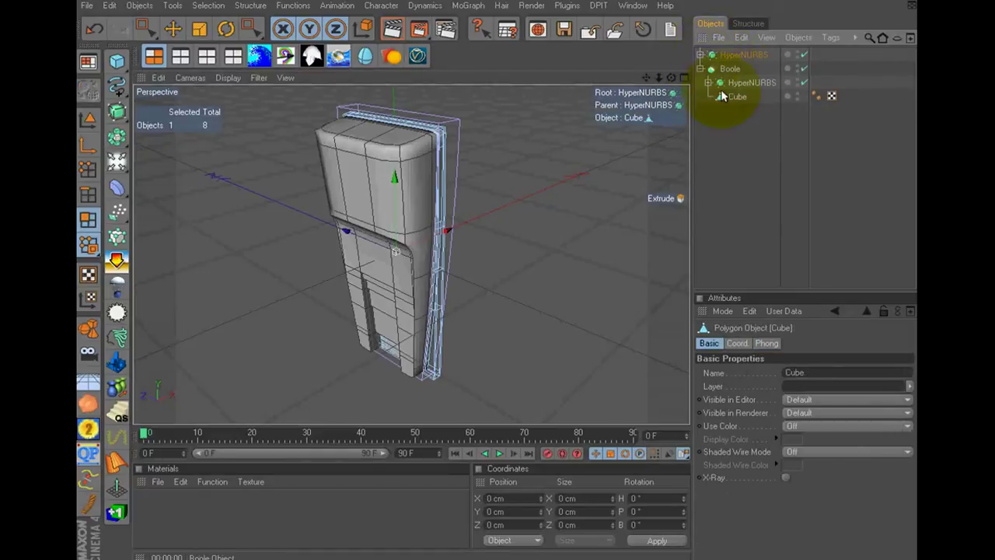
{"action": "left_click", "coordinate": [752, 145]}
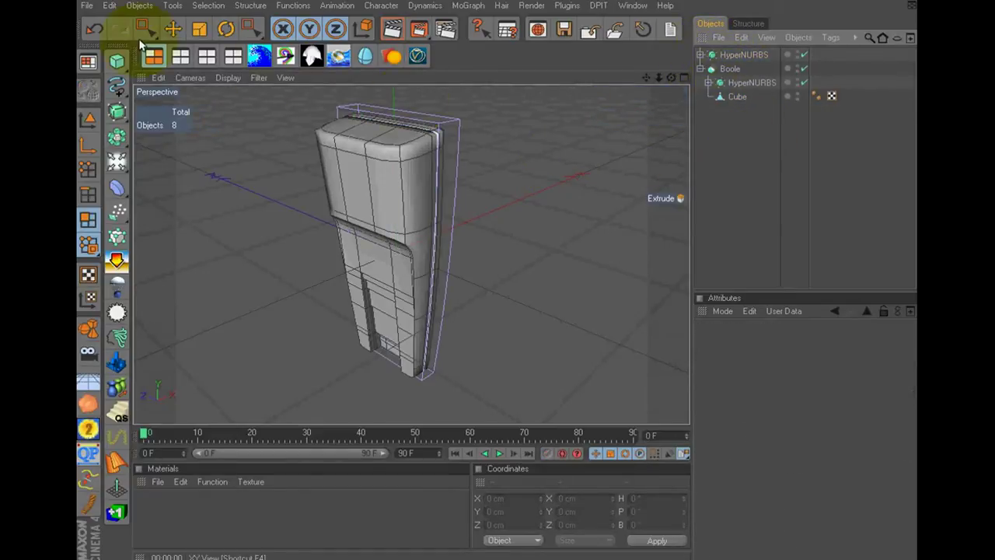
{"action": "left_click", "coordinate": [85, 6]}
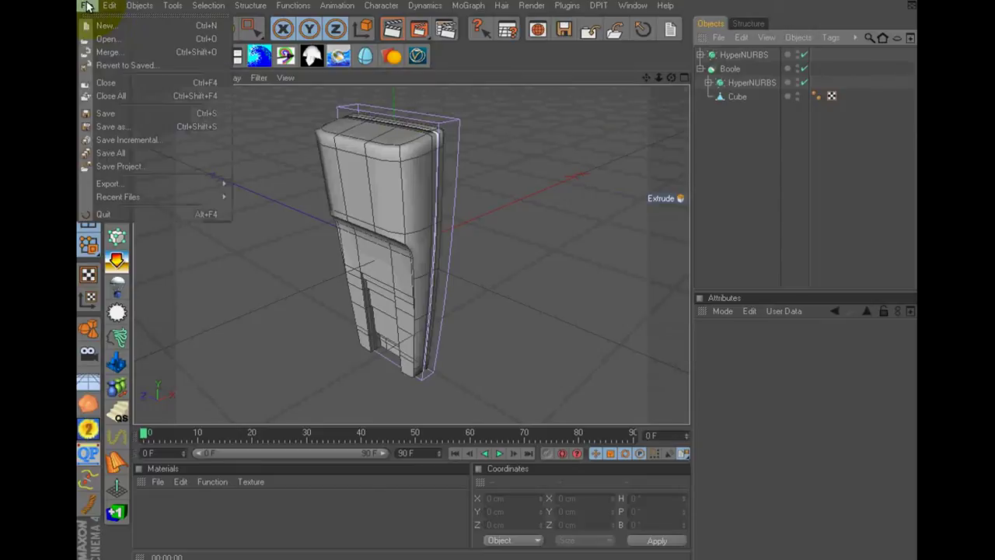
{"action": "left_click", "coordinate": [113, 126]}
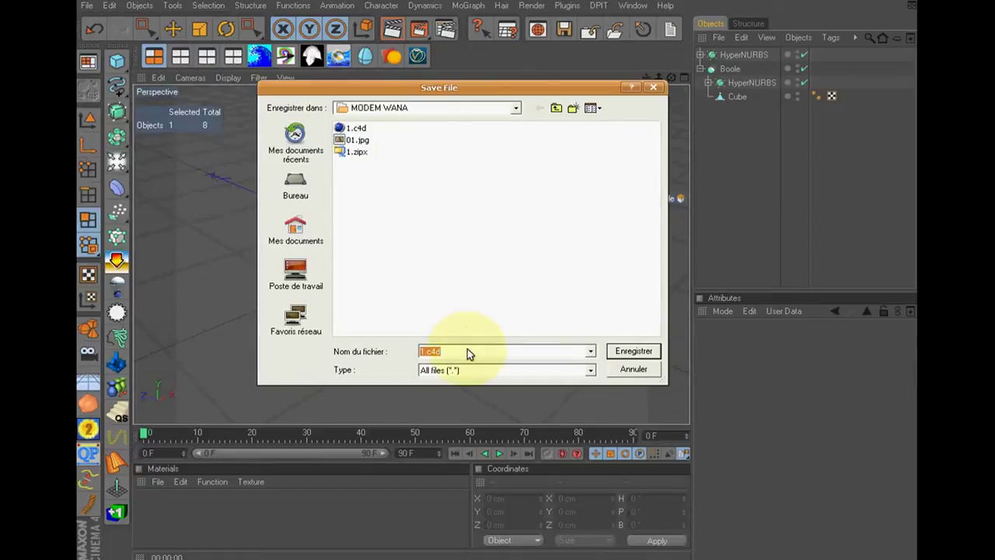
{"action": "type", "text": "2"}
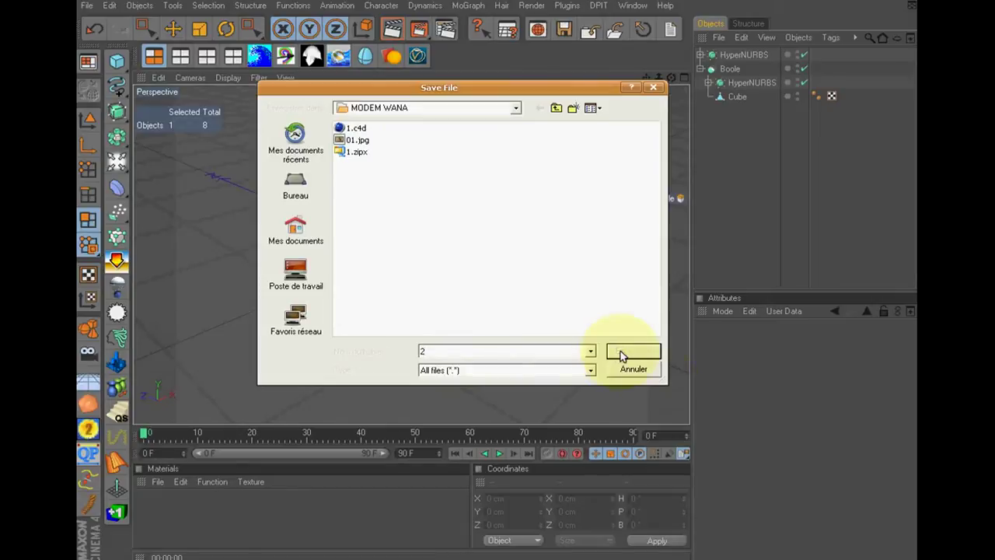
{"action": "left_click", "coordinate": [617, 351]}
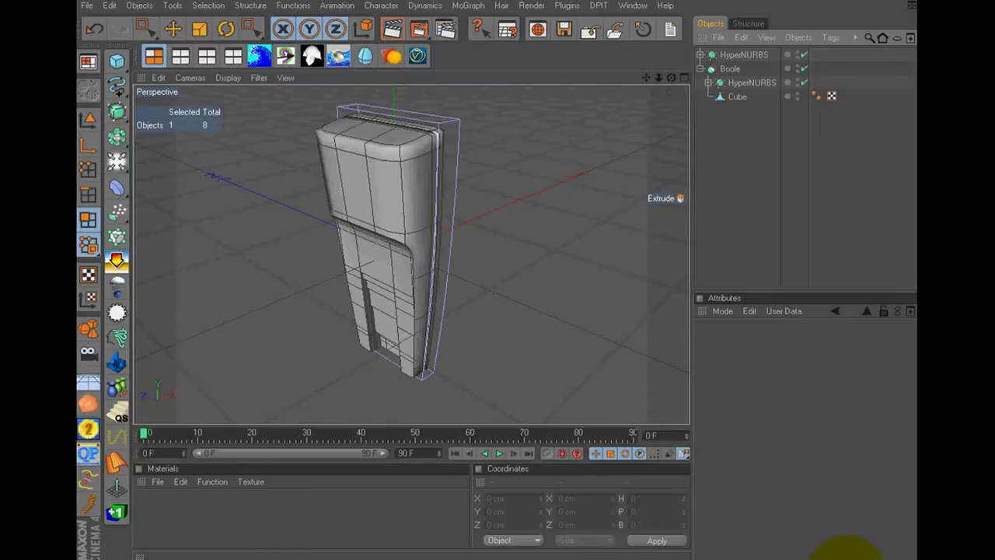
- Bring the Word document back and select the blue logo picture on its title page
{"action": "right_click", "coordinate": [836, 555]}
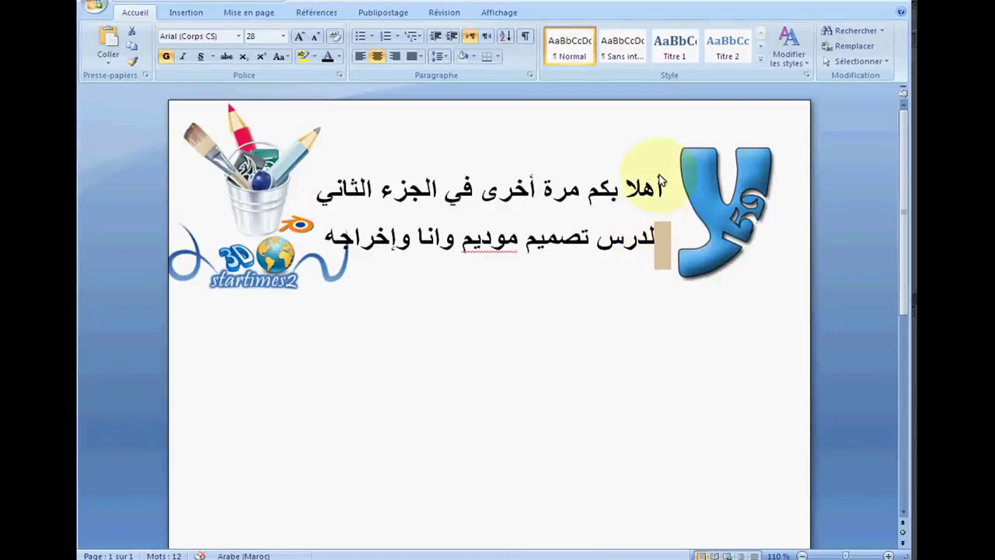
{"action": "left_click", "coordinate": [663, 171]}
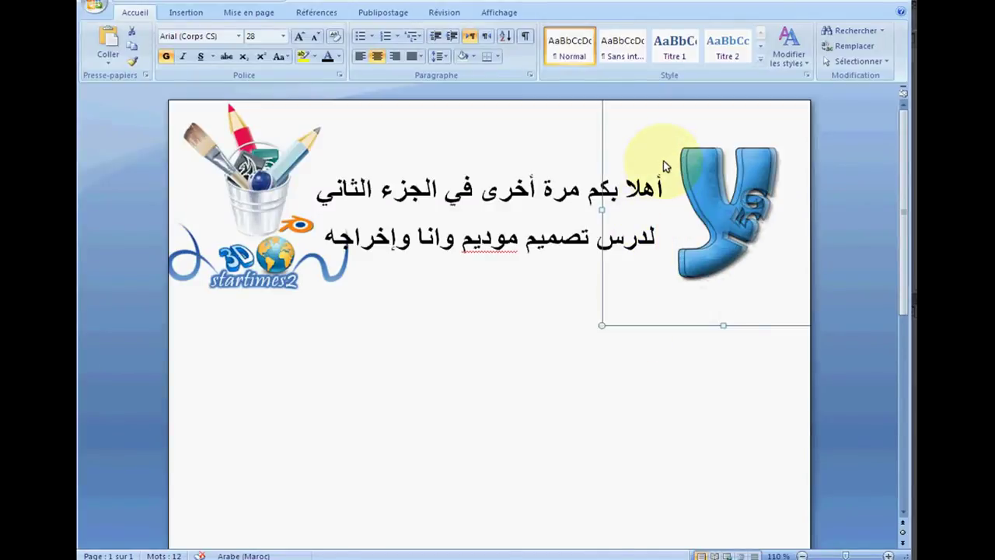
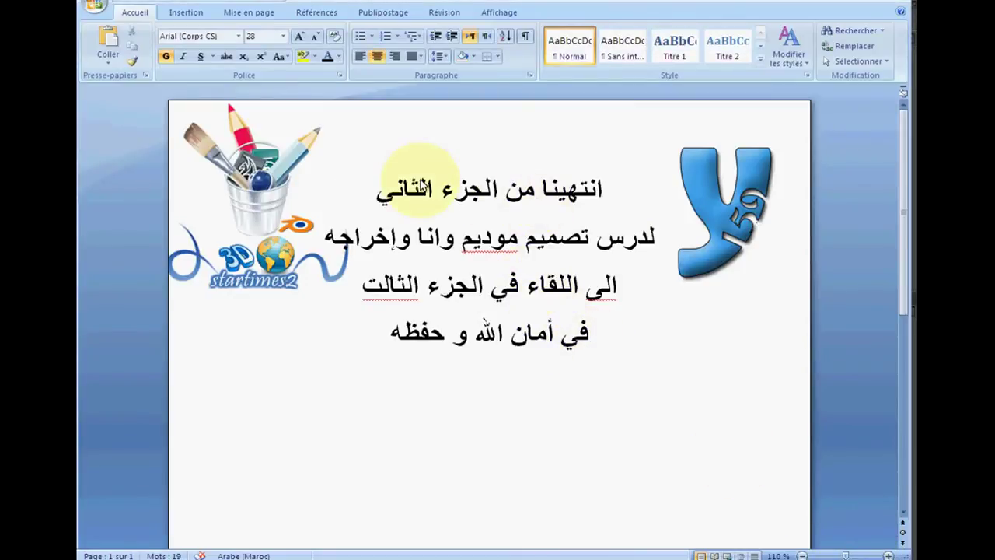
- Read through the two Arabic part-three intro lines, then minimize the Word document
{"action": "left_click_drag", "start_coordinate": [381, 186], "coordinate": [611, 207]}
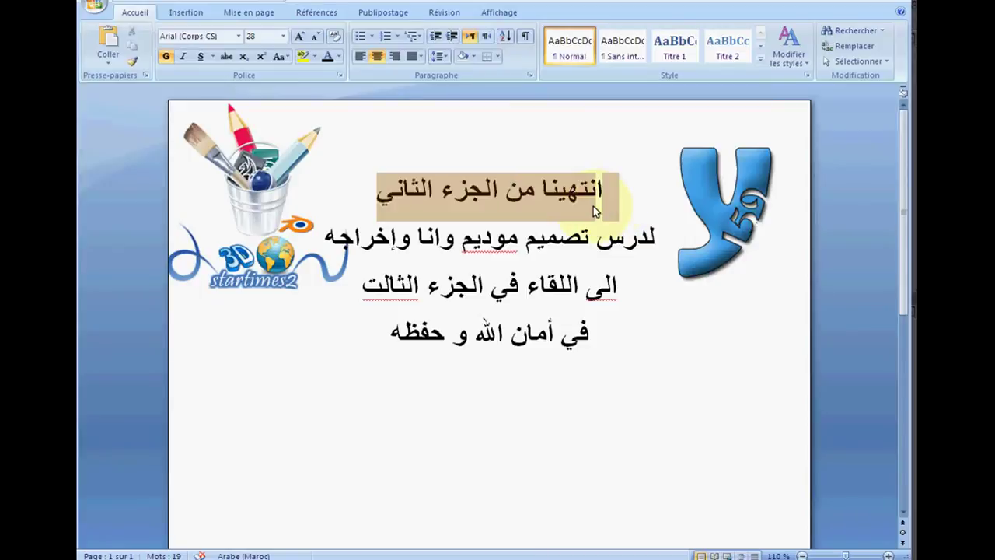
{"action": "mouse_move", "coordinate": [653, 236]}
{"action": "left_mouse_down"}
{"action": "mouse_move", "coordinate": [327, 268]}
{"action": "mouse_move", "coordinate": [343, 352]}
{"action": "left_mouse_up"}
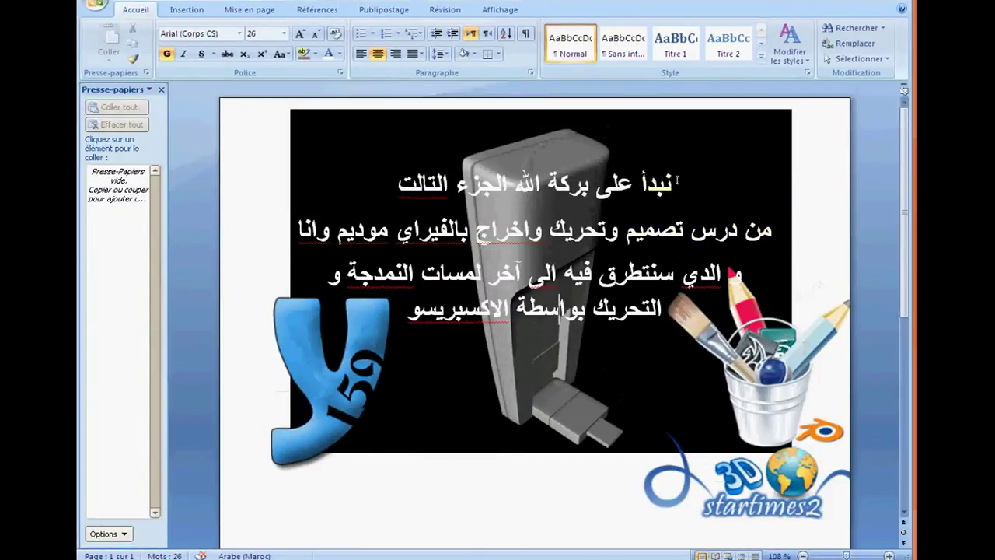
{"action": "triple_click", "coordinate": [638, 184]}
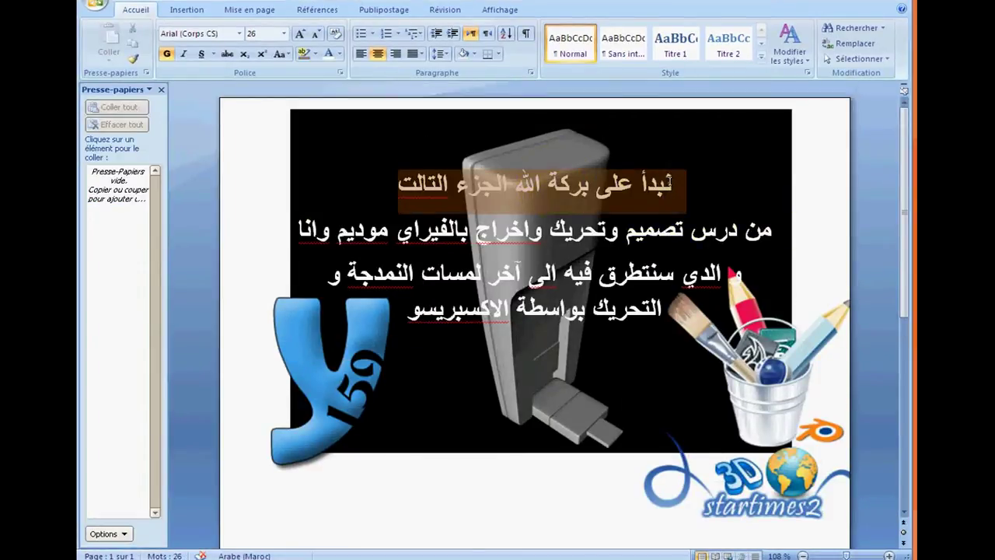
{"action": "left_click_drag", "start_coordinate": [671, 185], "coordinate": [665, 230]}
{"action": "mouse_move", "coordinate": [770, 230]}
{"action": "left_mouse_down"}
{"action": "mouse_move", "coordinate": [321, 229]}
{"action": "mouse_move", "coordinate": [315, 328]}
{"action": "mouse_move", "coordinate": [351, 330]}
{"action": "left_mouse_up"}
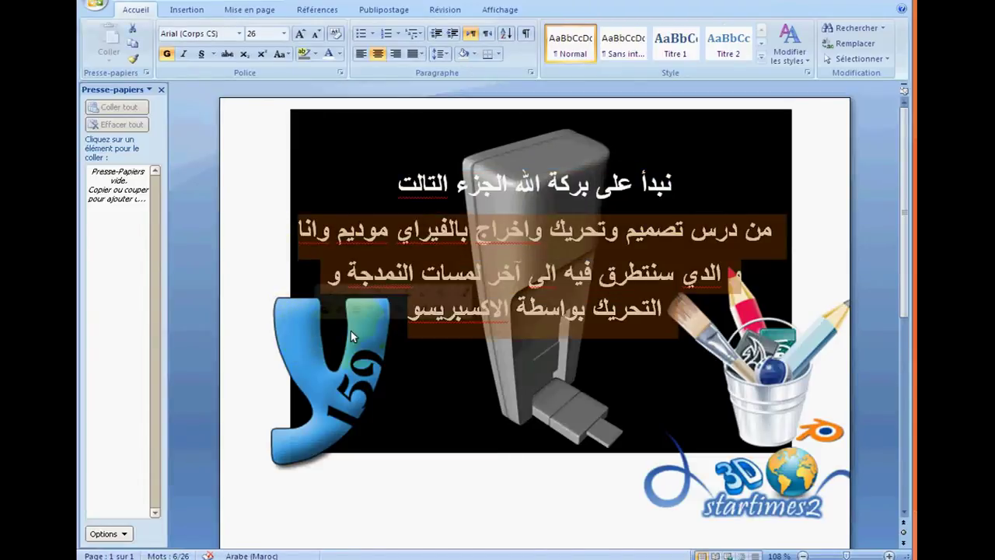
{"action": "left_click", "coordinate": [539, 483]}
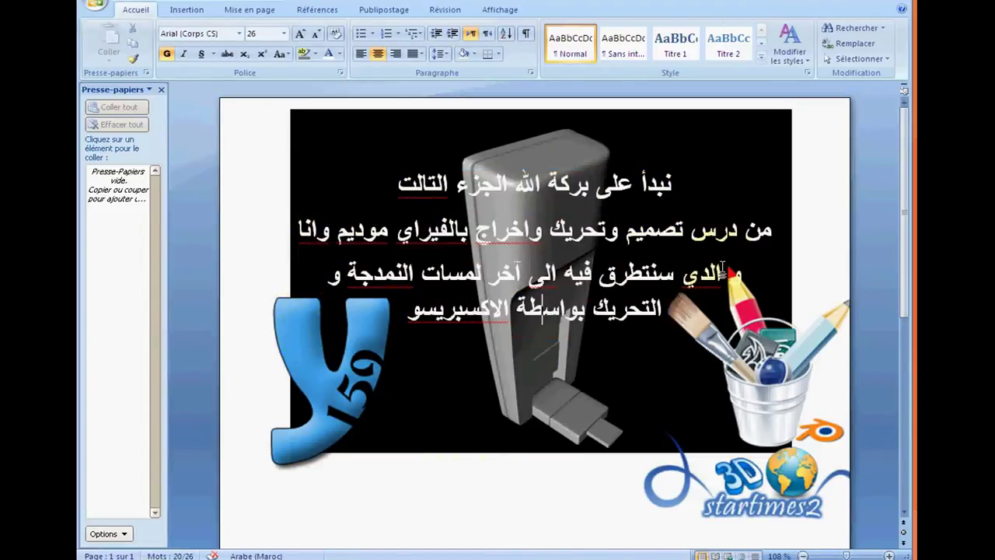
{"action": "left_click", "coordinate": [859, 3]}
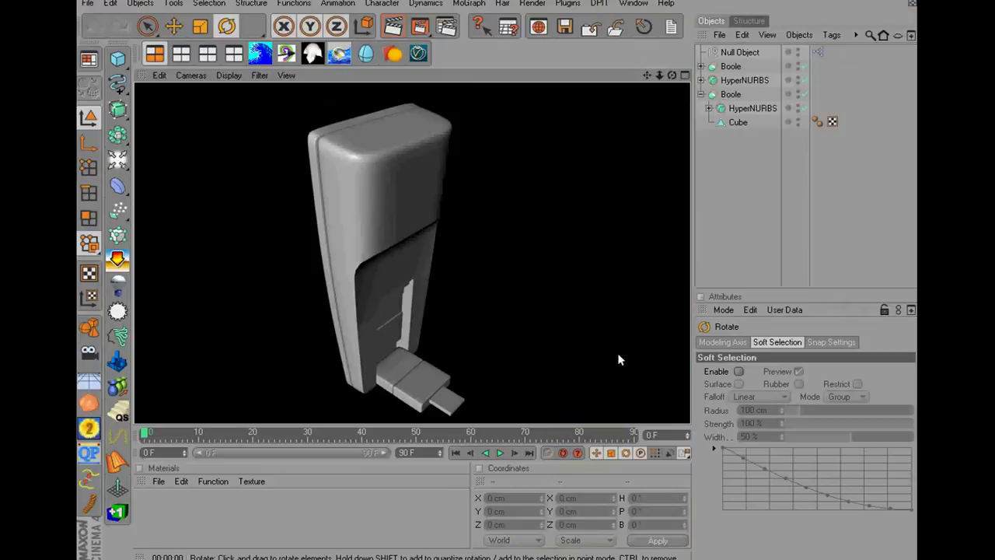
- Select the Null Object and slide its User Data plug slider to -4.674
{"action": "left_click", "coordinate": [741, 53]}
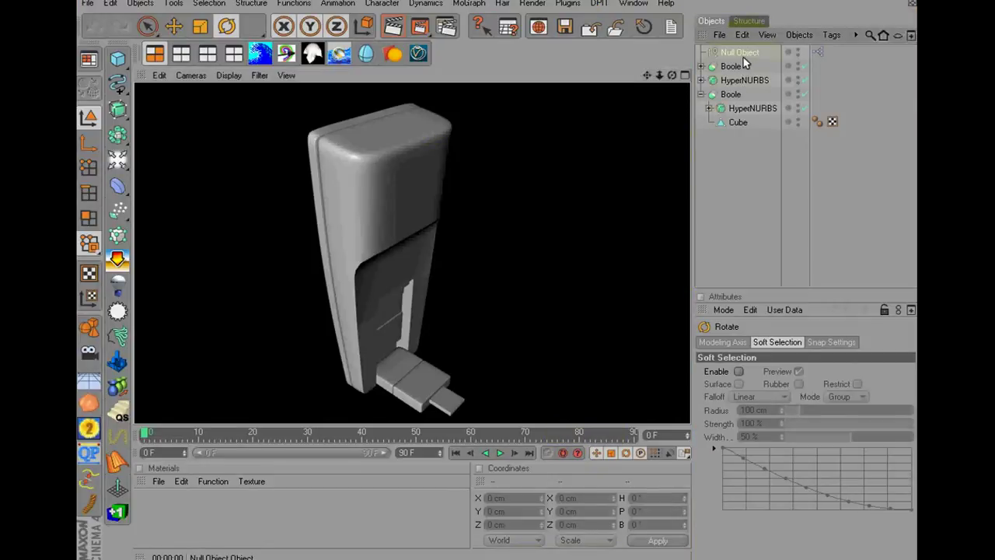
{"action": "left_click", "coordinate": [607, 242]}
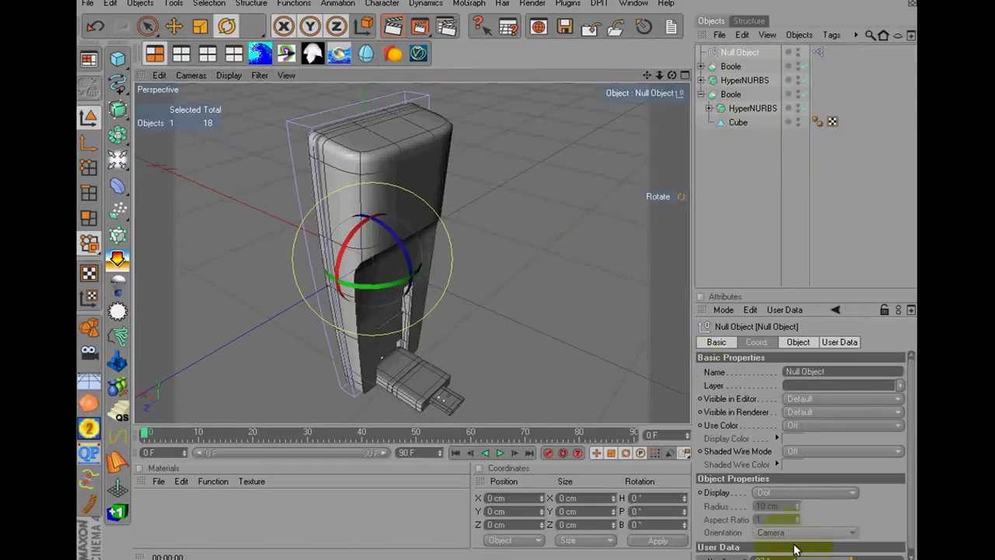
{"action": "scroll", "coordinate": [886, 529], "scroll_direction": "down", "scroll_amount": 1}
{"action": "left_click_drag", "start_coordinate": [844, 551], "coordinate": [873, 552]}
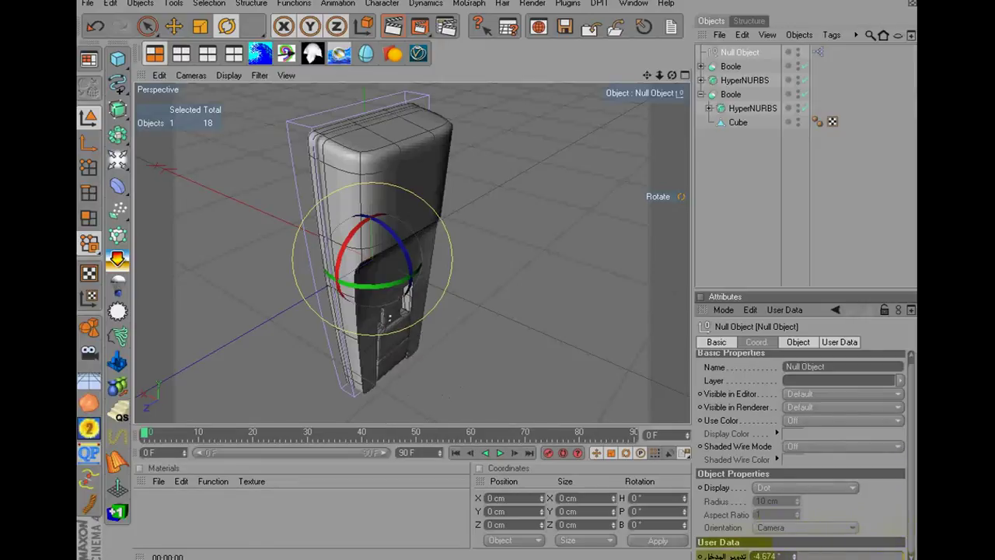
{"action": "mouse_move", "coordinate": [651, 330]}
{"action": "left_mouse_down"}
{"action": "mouse_move", "coordinate": [591, 325]}
{"action": "mouse_move", "coordinate": [660, 328]}
{"action": "mouse_move", "coordinate": [604, 319]}
{"action": "mouse_move", "coordinate": [516, 329]}
{"action": "mouse_move", "coordinate": [653, 327]}
{"action": "left_mouse_up"}
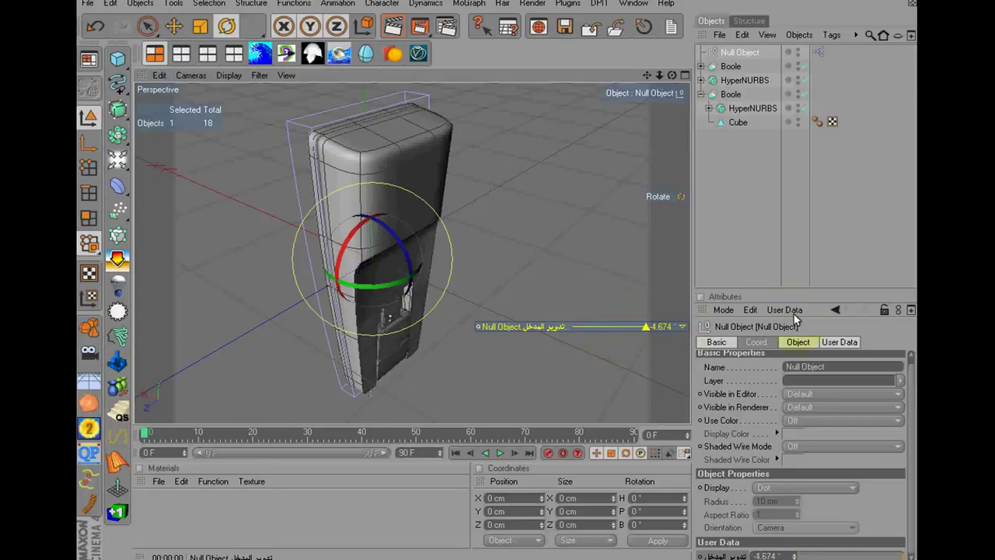
- Close the modem project without saving and open 2.c4d from the MODEM WANA folder
{"action": "left_click", "coordinate": [589, 28]}
{"action": "left_click", "coordinate": [494, 318]}
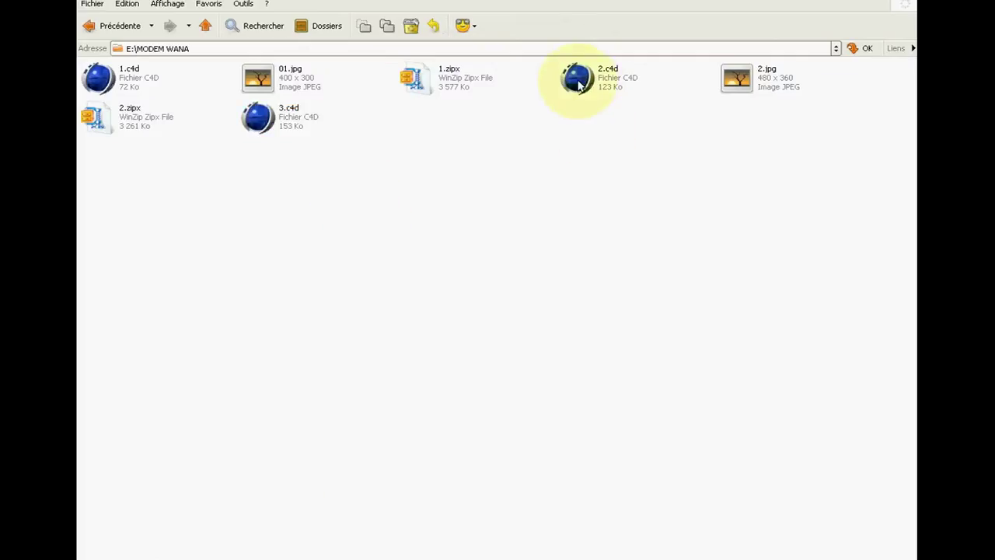
{"action": "left_click_drag", "start_coordinate": [579, 85], "coordinate": [487, 554]}
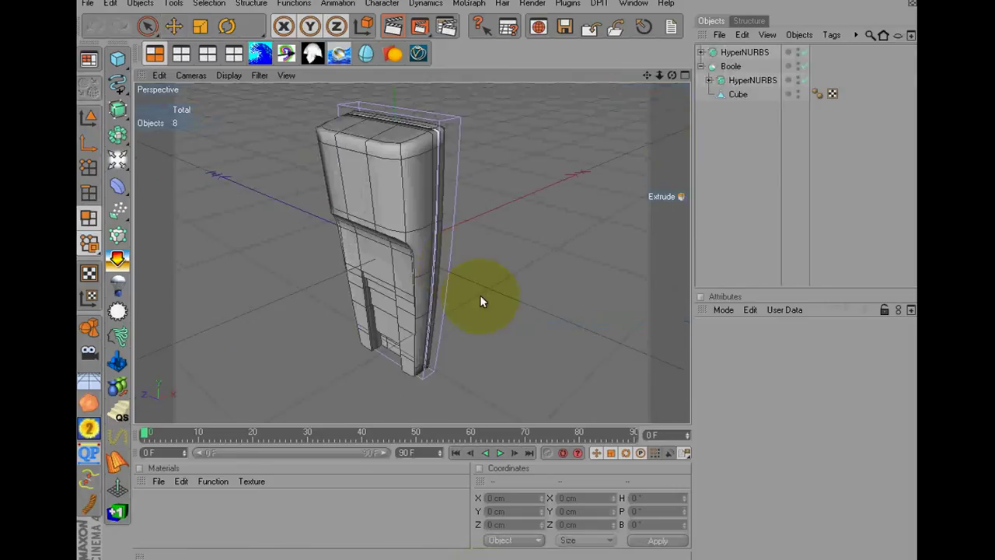
- Add a new Cube primitive to the modem body scene
{"action": "mouse_move", "coordinate": [663, 92]}
{"action": "left_mouse_down", "text": "alt"}
{"action": "mouse_move", "coordinate": [392, 304]}
{"action": "mouse_move", "coordinate": [462, 270]}
{"action": "mouse_move", "coordinate": [548, 346]}
{"action": "mouse_move", "coordinate": [472, 277]}
{"action": "mouse_move", "coordinate": [649, 175]}
{"action": "left_mouse_up", "text": "alt"}
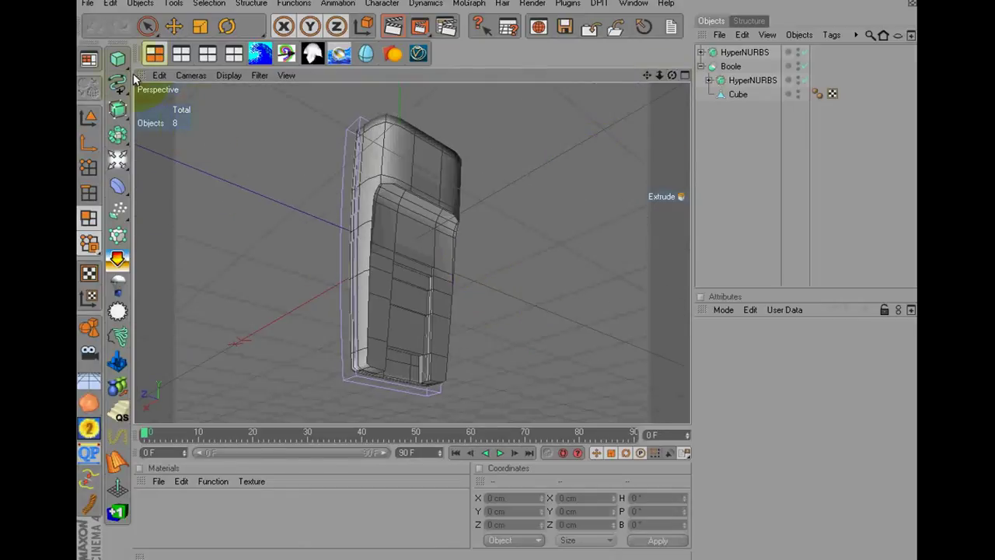
{"action": "left_click", "coordinate": [117, 57]}
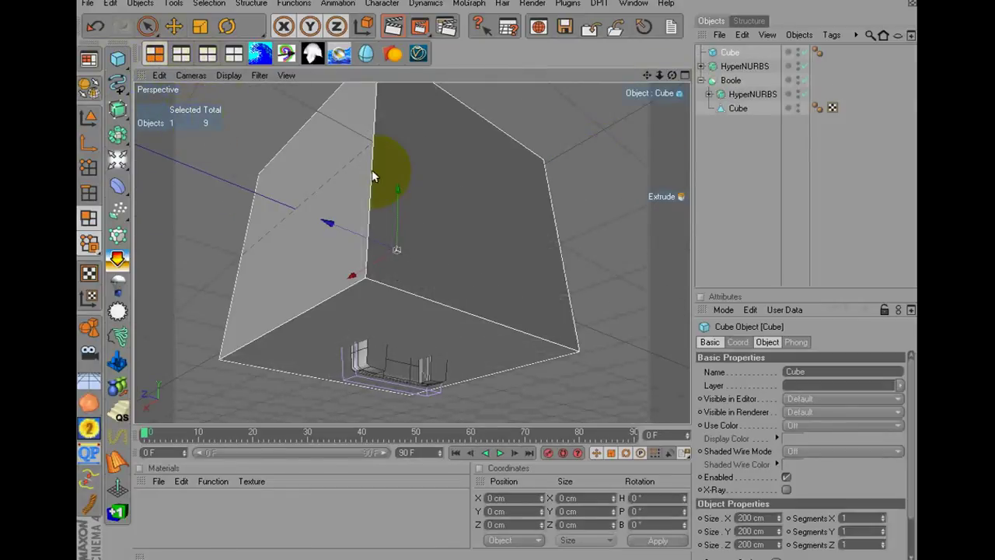
{"action": "mouse_move", "coordinate": [373, 171]}
{"action": "left_mouse_down"}
{"action": "mouse_move", "coordinate": [407, 187]}
{"action": "mouse_move", "coordinate": [497, 272]}
{"action": "left_mouse_up"}
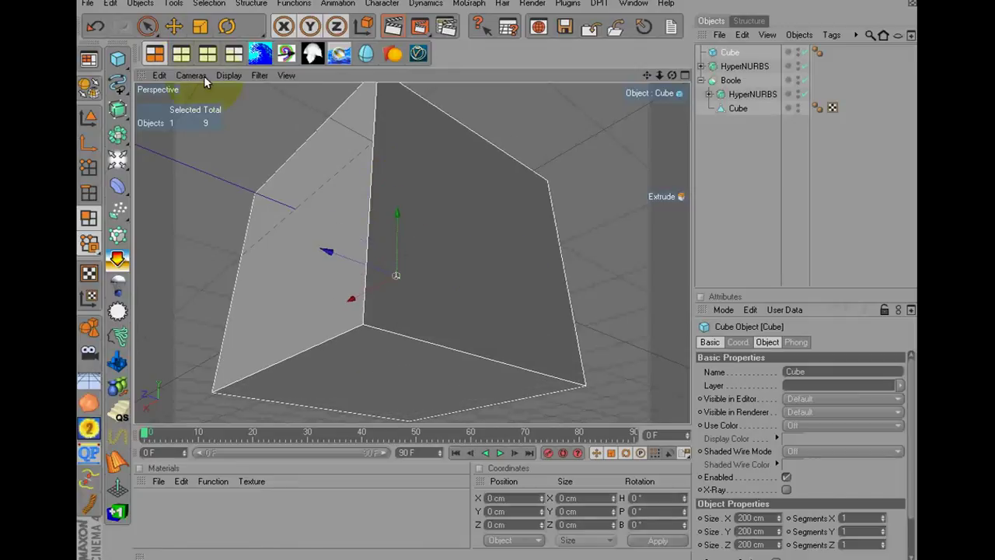
- In Top view, resize the cube to about 34.5 × 74.4 cm beside the body
{"action": "left_click", "coordinate": [181, 55]}
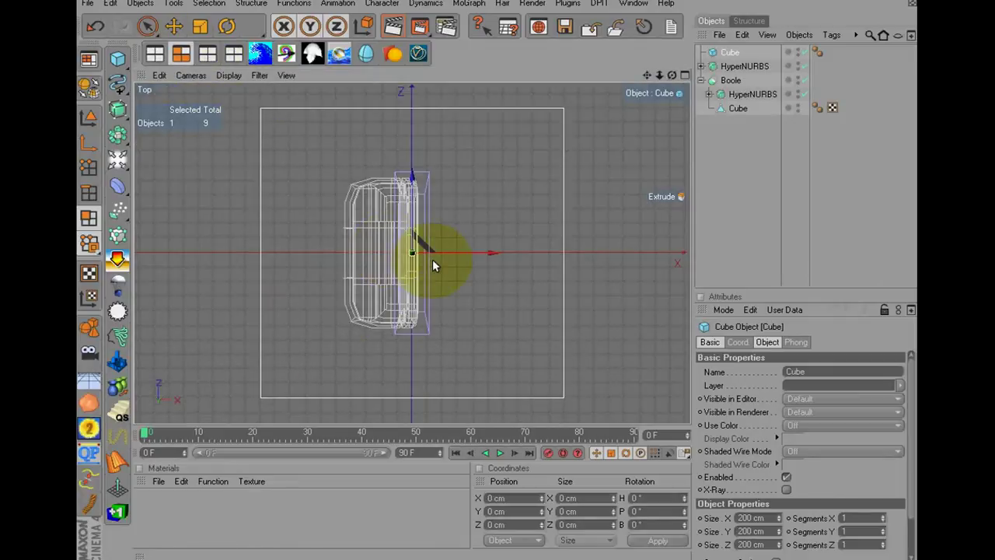
{"action": "left_click", "coordinate": [200, 26]}
{"action": "left_click", "coordinate": [174, 26]}
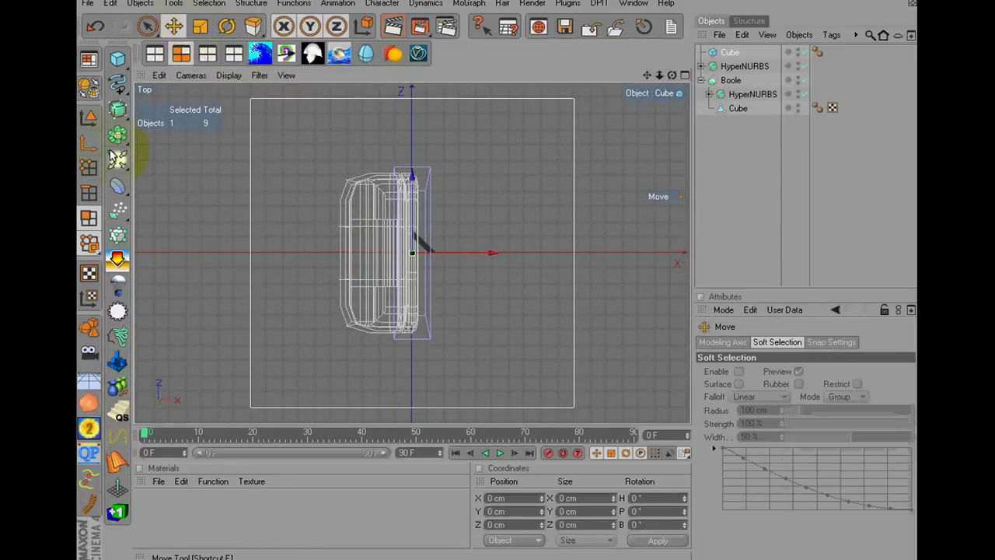
{"action": "left_click", "coordinate": [88, 119]}
{"action": "left_click", "coordinate": [381, 199]}
{"action": "mouse_move", "coordinate": [412, 100]}
{"action": "left_mouse_down"}
{"action": "mouse_move", "coordinate": [499, 289]}
{"action": "mouse_move", "coordinate": [497, 275]}
{"action": "left_mouse_up"}
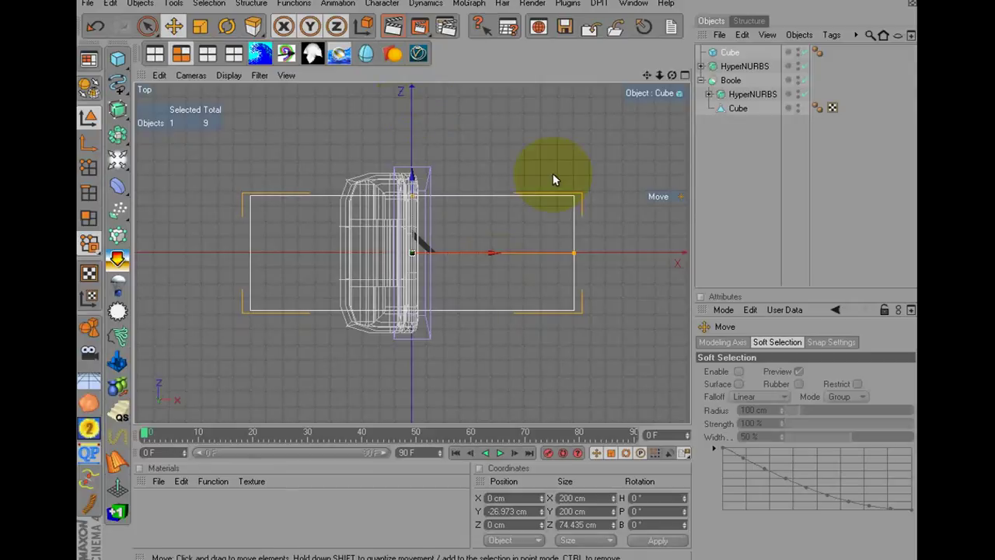
{"action": "mouse_move", "coordinate": [579, 257]}
{"action": "left_mouse_down"}
{"action": "mouse_move", "coordinate": [454, 269]}
{"action": "mouse_move", "coordinate": [499, 271]}
{"action": "mouse_move", "coordinate": [473, 255]}
{"action": "mouse_move", "coordinate": [504, 276]}
{"action": "left_mouse_up"}
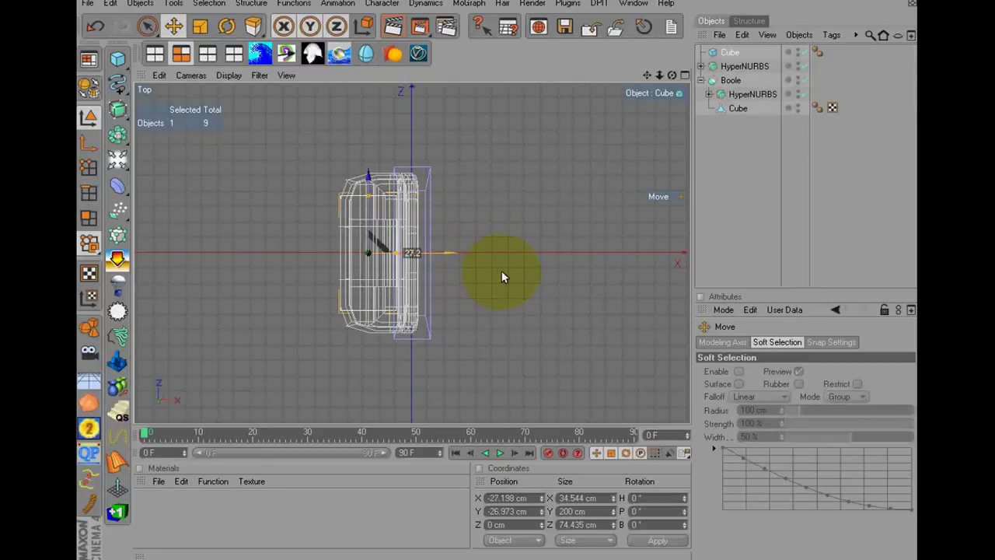
{"action": "left_click", "coordinate": [208, 53]}
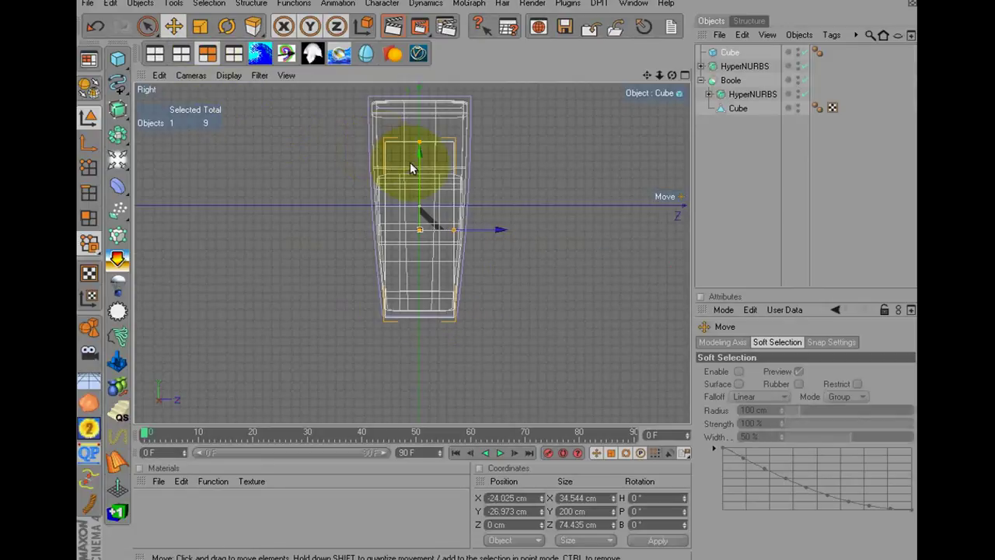
- Lower the cube along Y and resize it to about 21.9 × 110.5 × 51.2 cm
{"action": "mouse_move", "coordinate": [420, 151]}
{"action": "left_mouse_down"}
{"action": "mouse_move", "coordinate": [499, 278]}
{"action": "mouse_move", "coordinate": [420, 195]}
{"action": "left_mouse_up"}
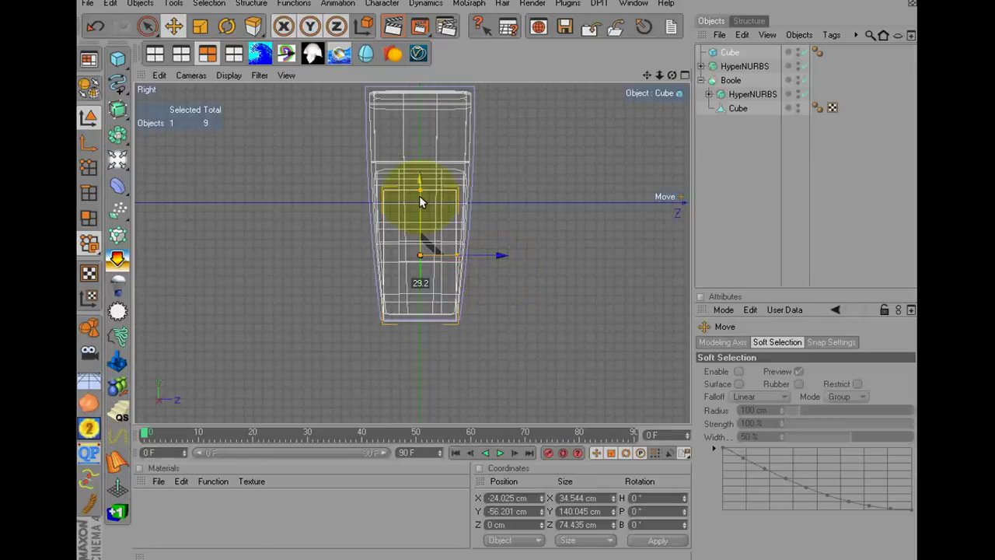
{"action": "left_click_drag", "start_coordinate": [499, 278], "coordinate": [497, 273]}
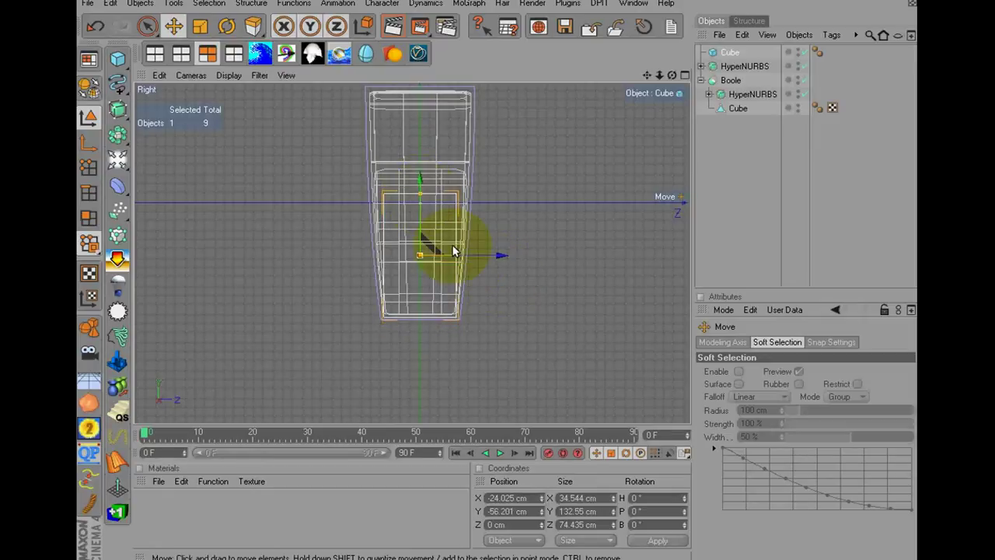
{"action": "left_click_drag", "start_coordinate": [442, 259], "coordinate": [497, 271]}
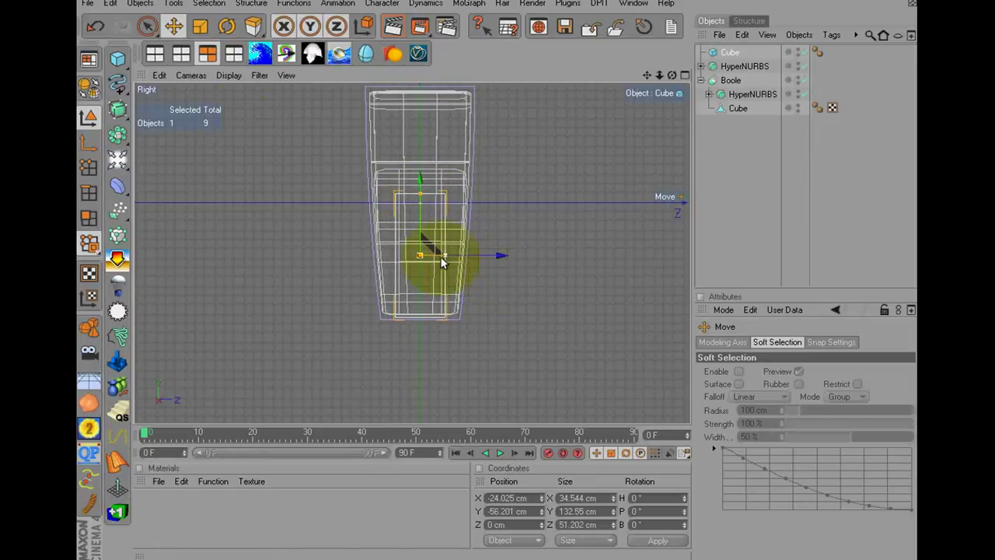
{"action": "left_click", "coordinate": [234, 53]}
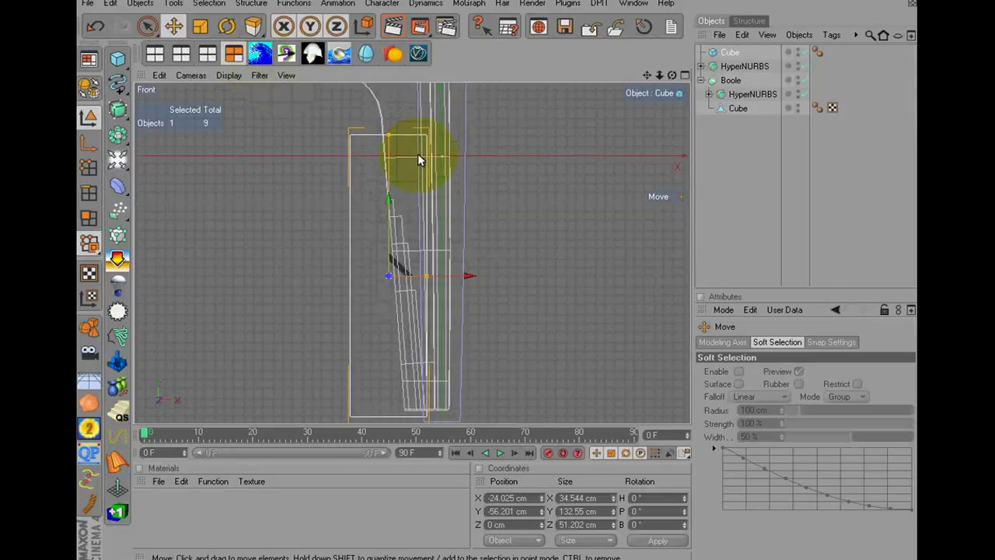
{"action": "left_click_drag", "start_coordinate": [484, 272], "coordinate": [499, 271]}
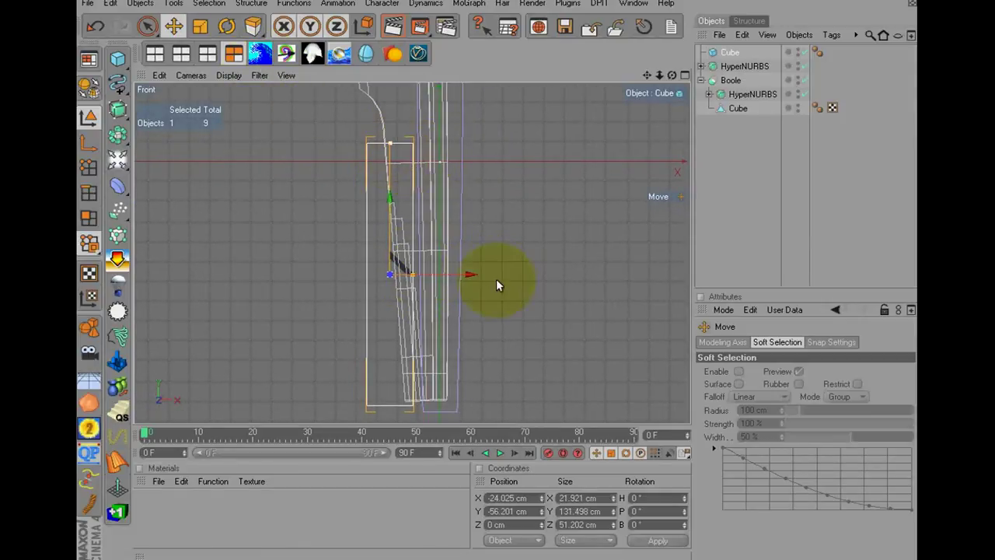
{"action": "mouse_move", "coordinate": [391, 143]}
{"action": "left_mouse_down"}
{"action": "mouse_move", "coordinate": [391, 193]}
{"action": "mouse_move", "coordinate": [498, 276]}
{"action": "left_mouse_up"}
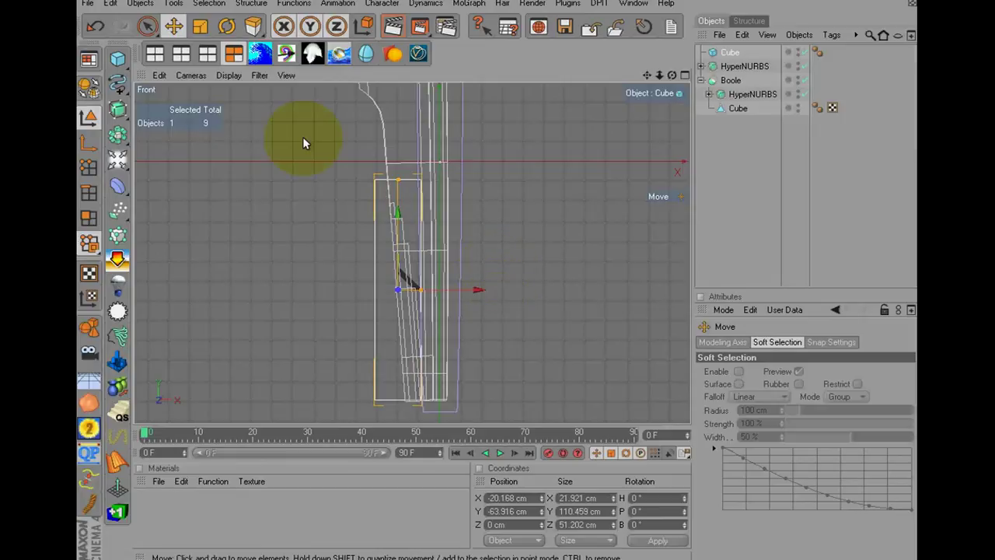
{"action": "left_click", "coordinate": [226, 26]}
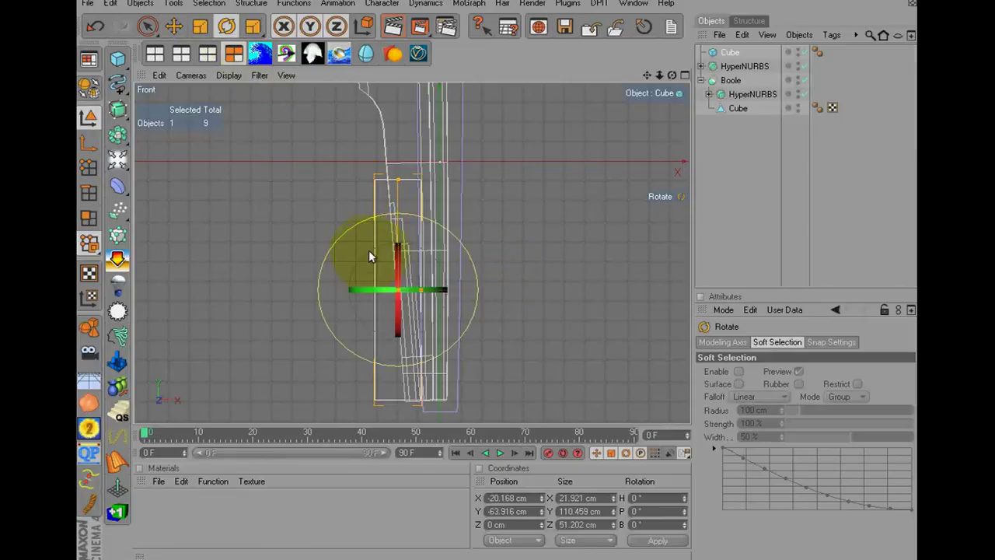
- Rotate the connector cube slightly upright to a bank of about -3.251°
{"action": "left_click_drag", "start_coordinate": [369, 257], "coordinate": [369, 254]}
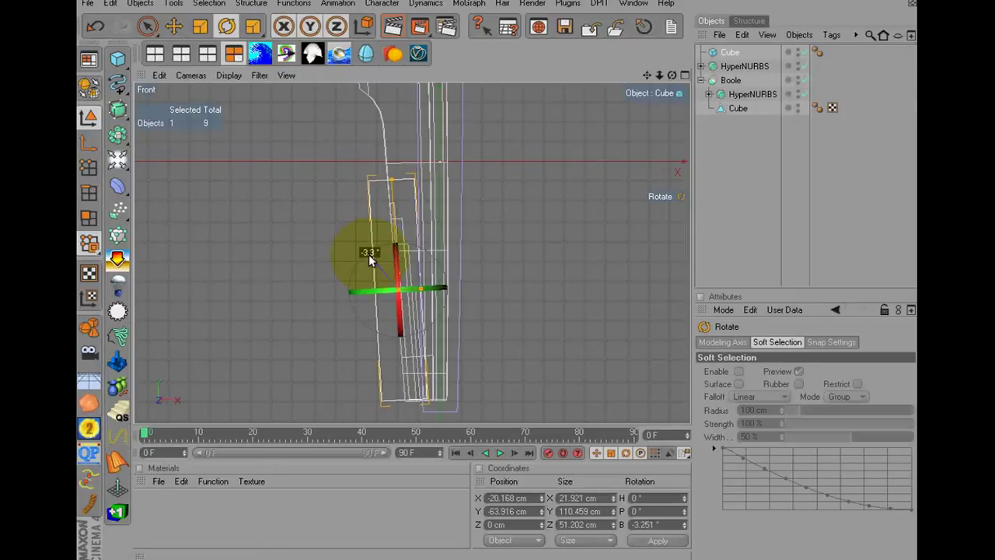
{"action": "left_click", "coordinate": [154, 52]}
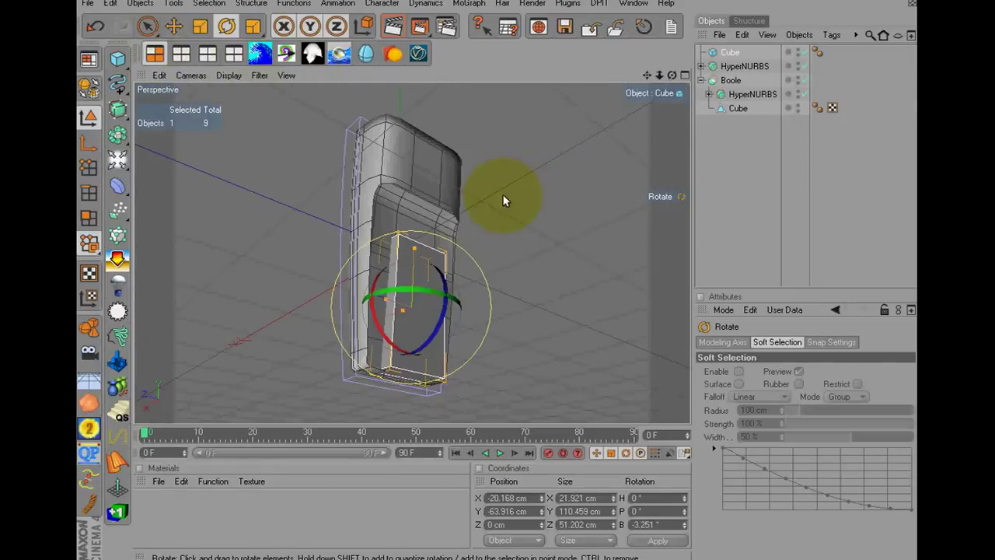
{"action": "left_click_drag", "start_coordinate": [673, 74], "coordinate": [489, 251]}
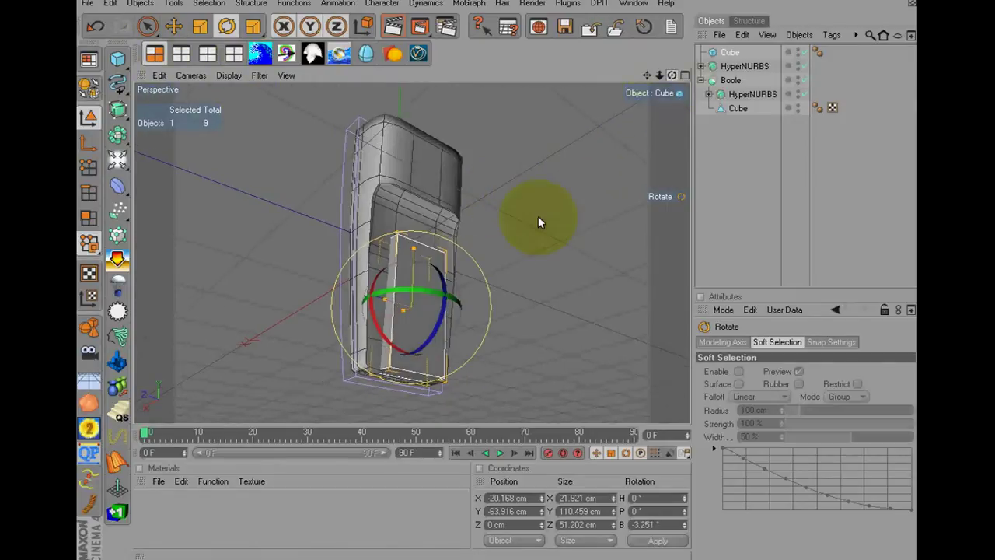
{"action": "mouse_move", "coordinate": [676, 75]}
{"action": "left_mouse_down"}
{"action": "mouse_move", "coordinate": [647, 62]}
{"action": "mouse_move", "coordinate": [560, 269]}
{"action": "mouse_move", "coordinate": [518, 211]}
{"action": "mouse_move", "coordinate": [375, 320]}
{"action": "mouse_move", "coordinate": [498, 276]}
{"action": "left_mouse_up"}
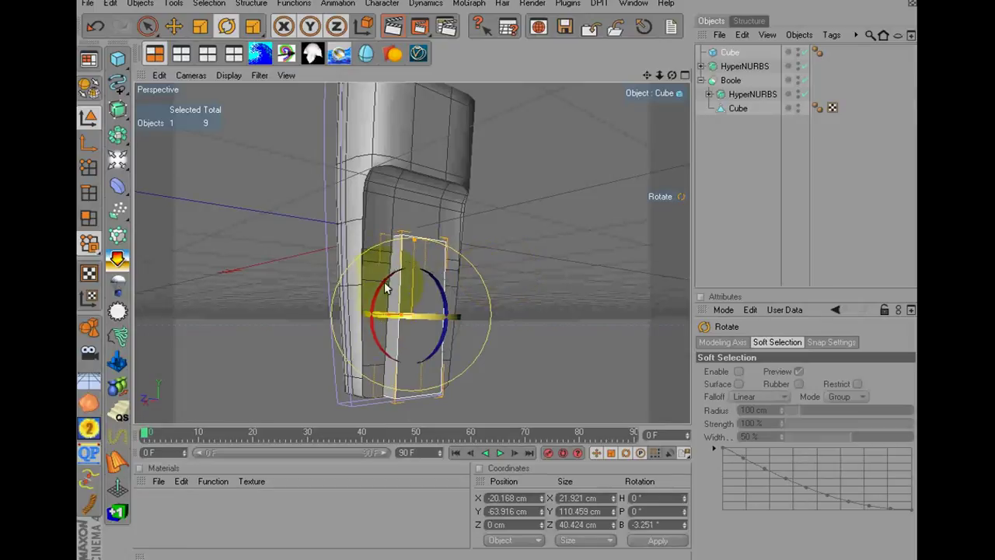
{"action": "left_click_drag", "start_coordinate": [384, 282], "coordinate": [497, 271]}
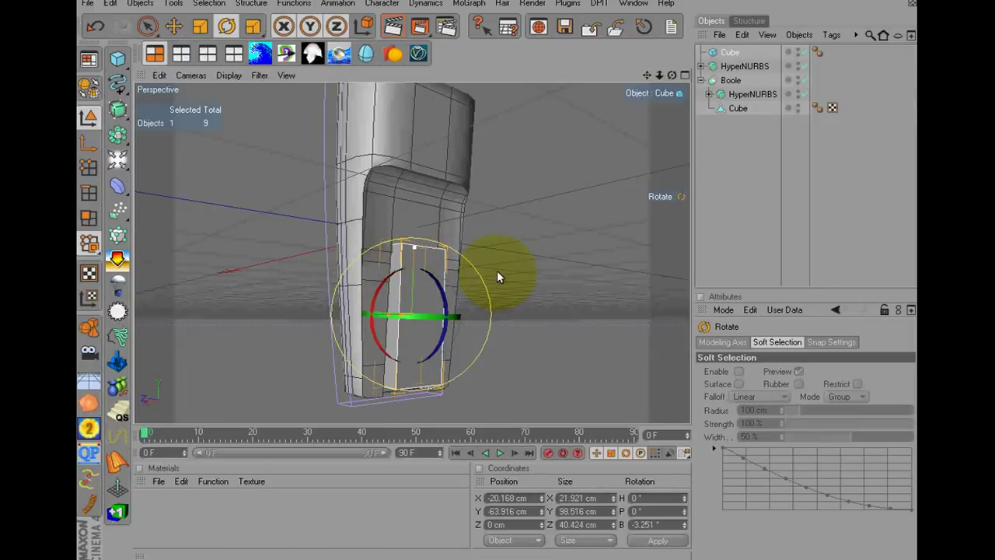
- Narrow the connector block to 20.501 cm wide and select the Cube for copying
{"action": "key", "text": "e"}
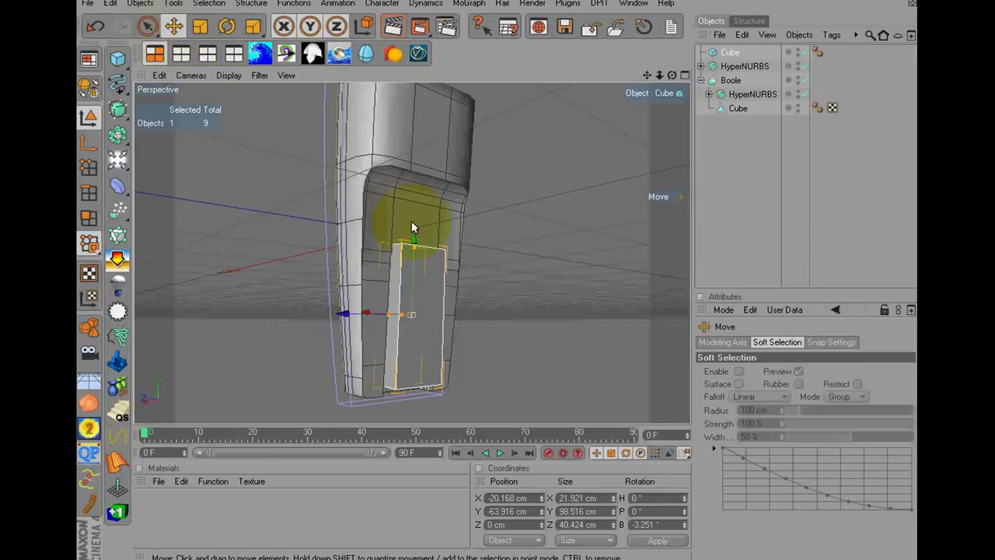
{"action": "left_click_drag", "start_coordinate": [413, 227], "coordinate": [497, 271]}
{"action": "left_click_drag", "start_coordinate": [391, 333], "coordinate": [499, 273]}
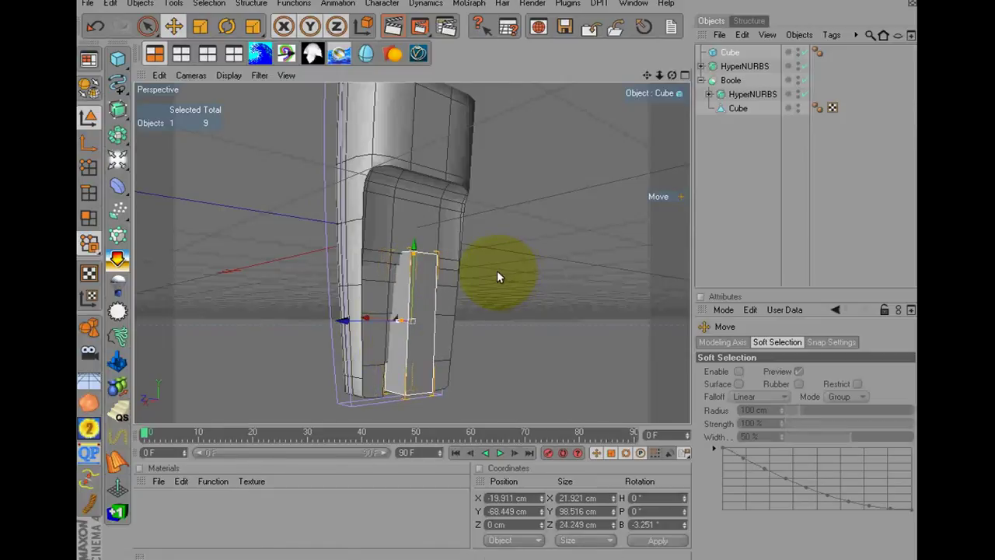
{"action": "left_click", "coordinate": [95, 26]}
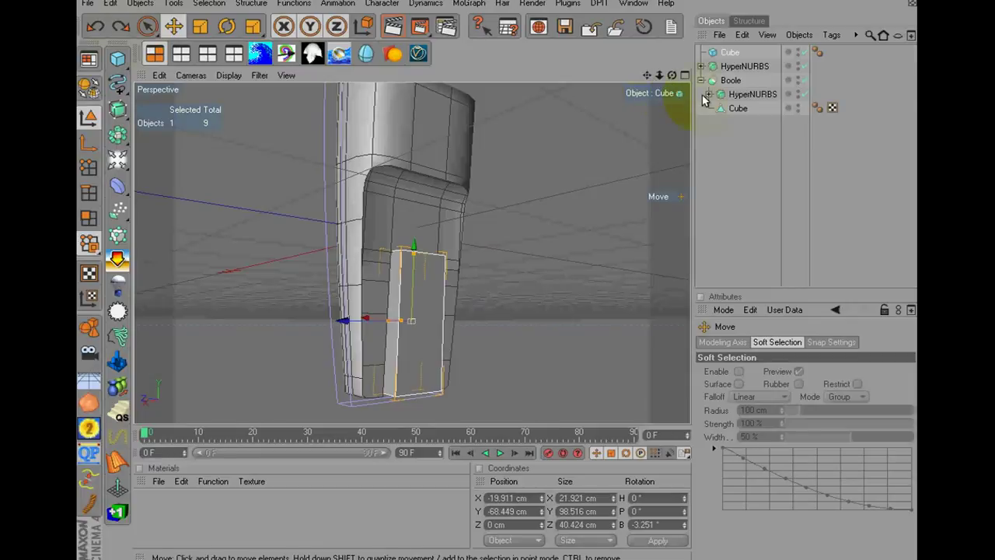
{"action": "left_click_drag", "start_coordinate": [500, 320], "coordinate": [493, 266]}
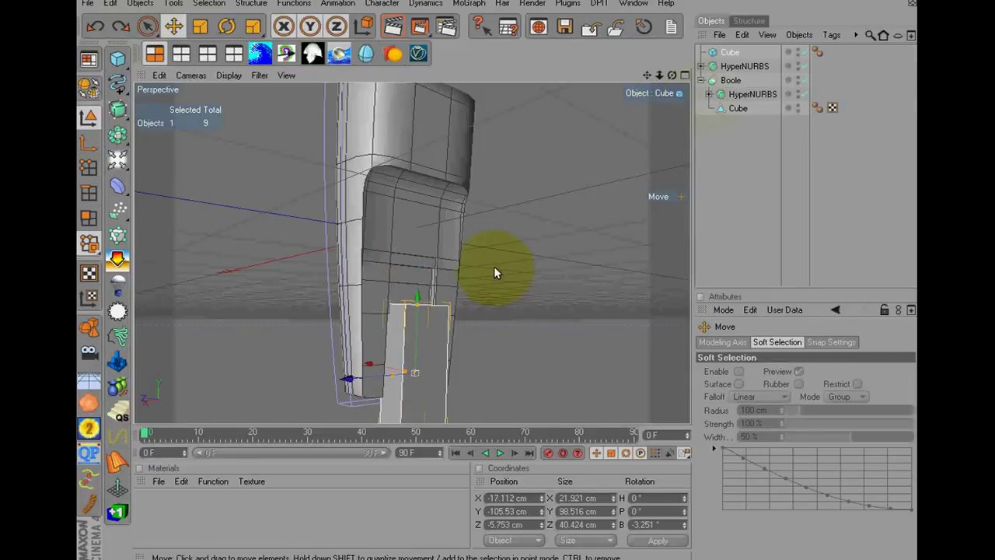
{"action": "left_click", "coordinate": [94, 26]}
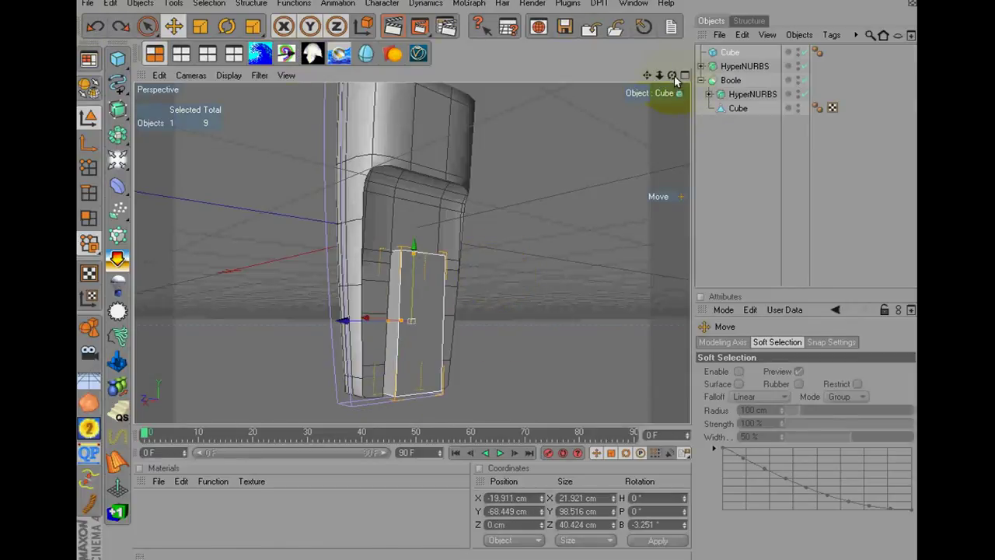
{"action": "mouse_move", "coordinate": [672, 76]}
{"action": "left_mouse_down"}
{"action": "mouse_move", "coordinate": [460, 287]}
{"action": "mouse_move", "coordinate": [594, 199]}
{"action": "left_mouse_up"}
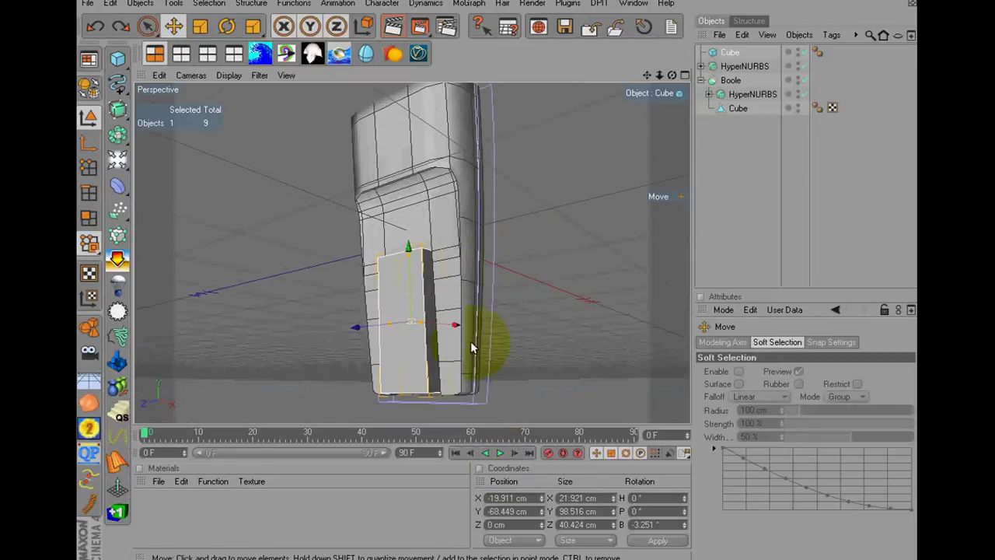
{"action": "left_click_drag", "start_coordinate": [471, 340], "coordinate": [424, 327]}
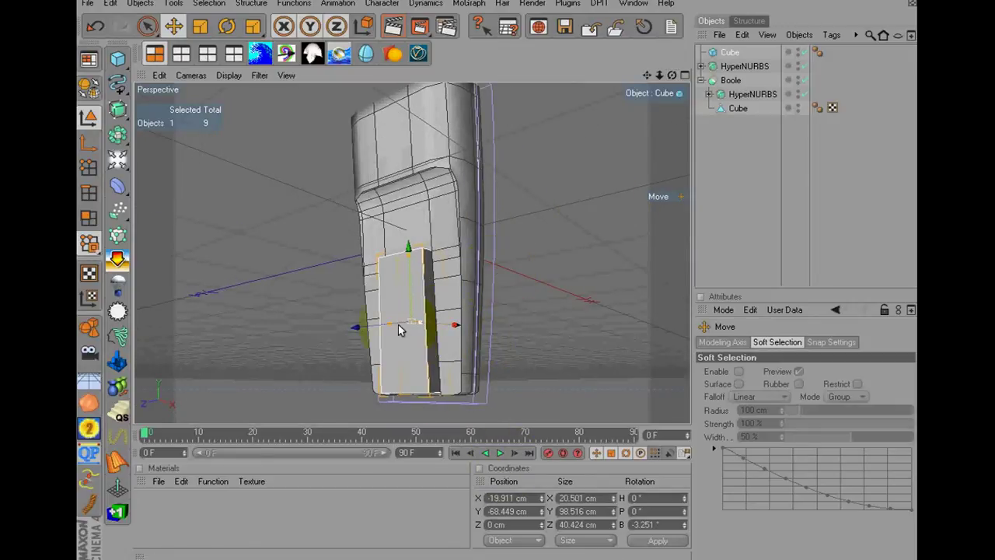
{"action": "left_click", "coordinate": [731, 52]}
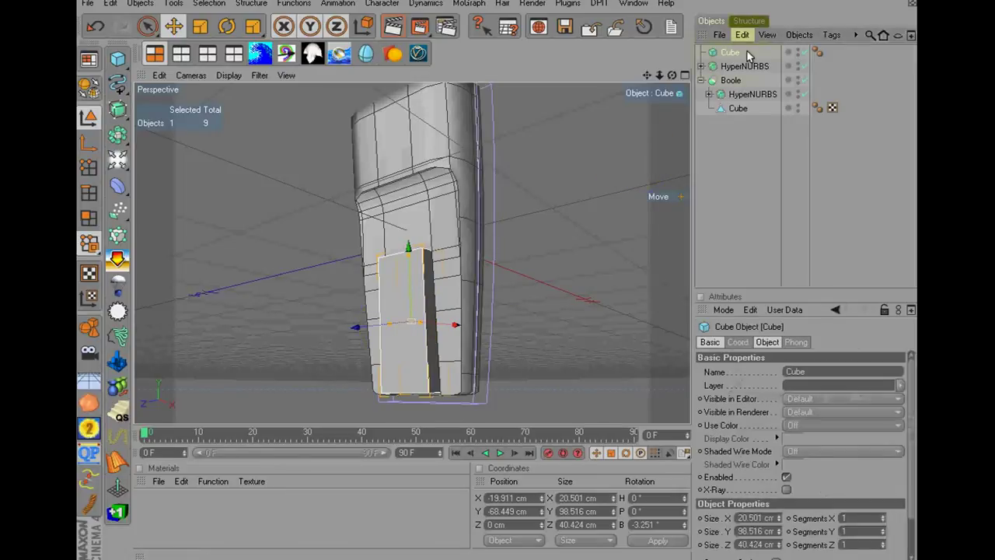
{"action": "left_click", "coordinate": [743, 34]}
- Copy the Cube into a new project and move it up to Y 49.76 cm
{"action": "left_click", "coordinate": [758, 99]}
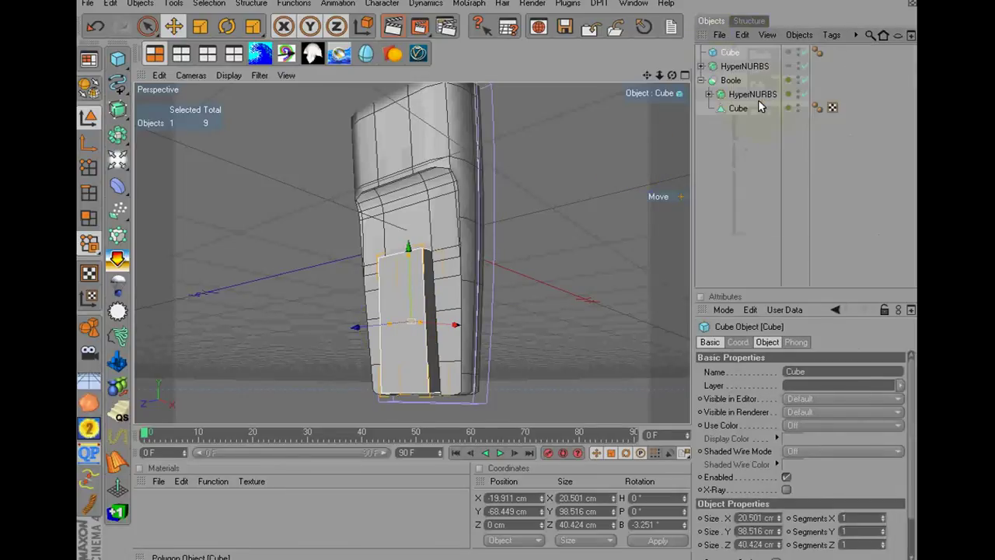
{"action": "left_click", "coordinate": [673, 28]}
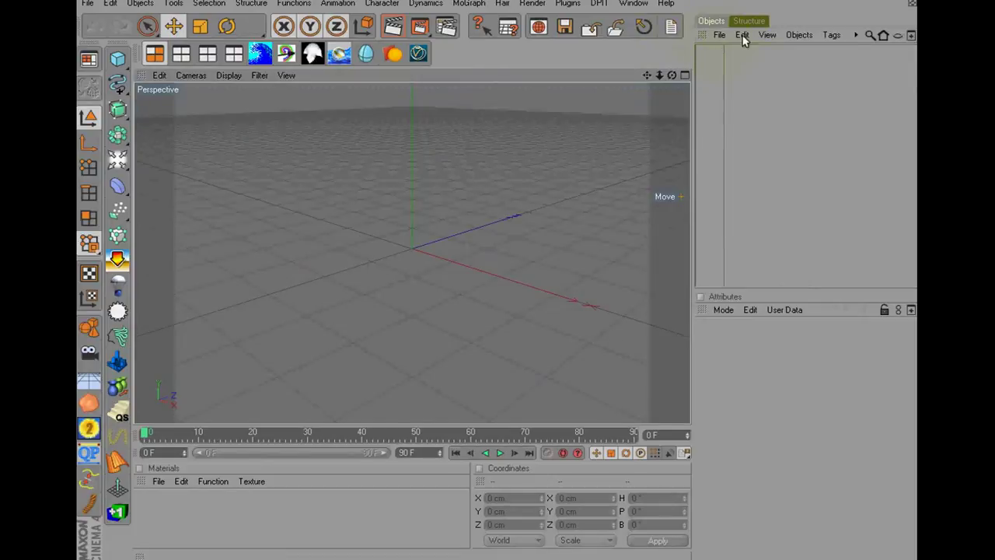
{"action": "left_click", "coordinate": [742, 34]}
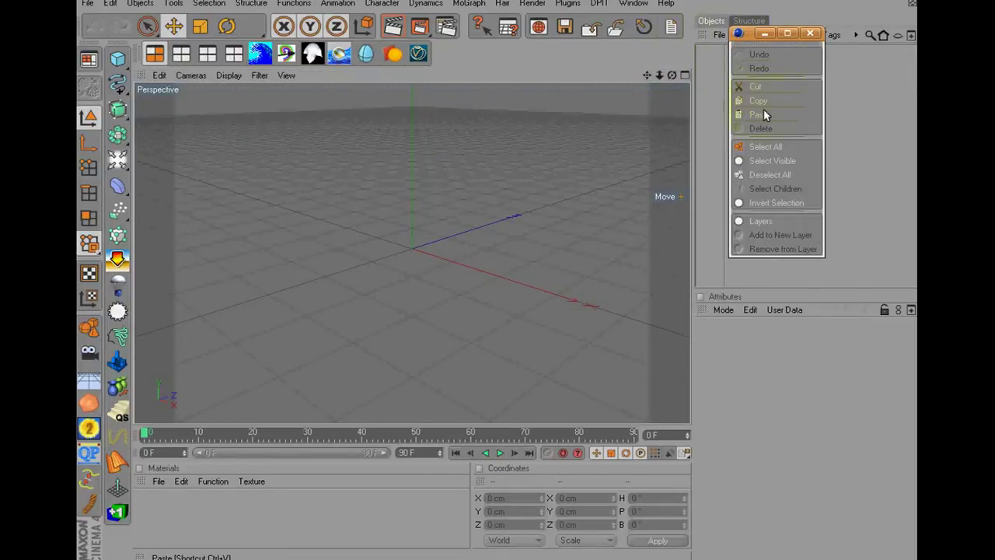
{"action": "left_click", "coordinate": [764, 114]}
{"action": "left_click", "coordinate": [811, 34]}
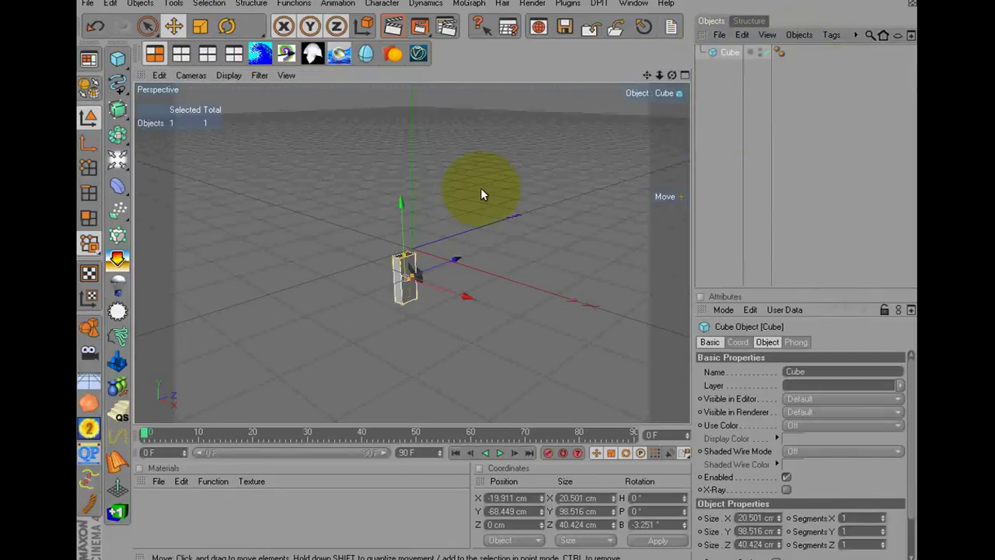
{"action": "left_click_drag", "start_coordinate": [480, 187], "coordinate": [211, 255], "text": "alt"}
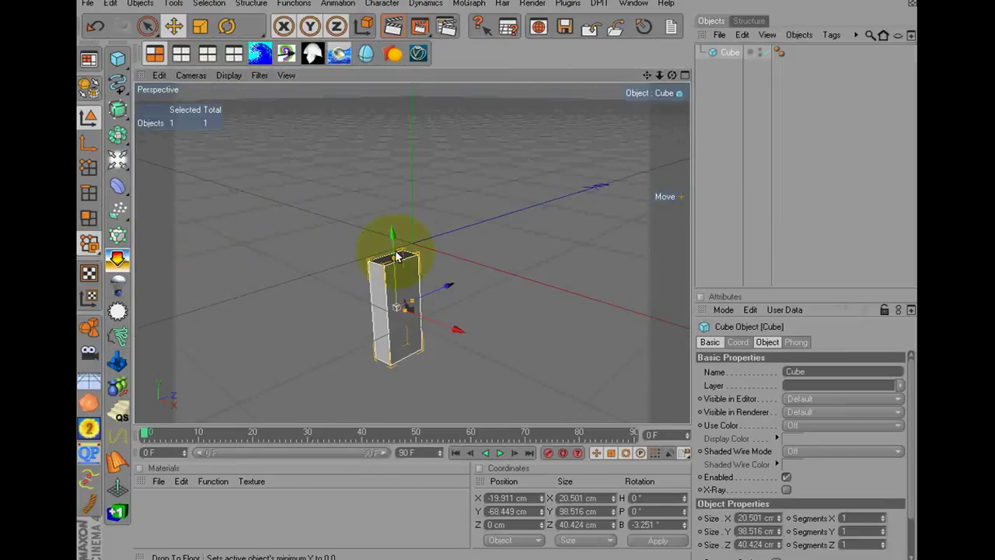
{"action": "left_click_drag", "start_coordinate": [393, 233], "coordinate": [391, 102]}
{"action": "scroll", "coordinate": [794, 524], "scroll_direction": "down", "scroll_amount": 2}
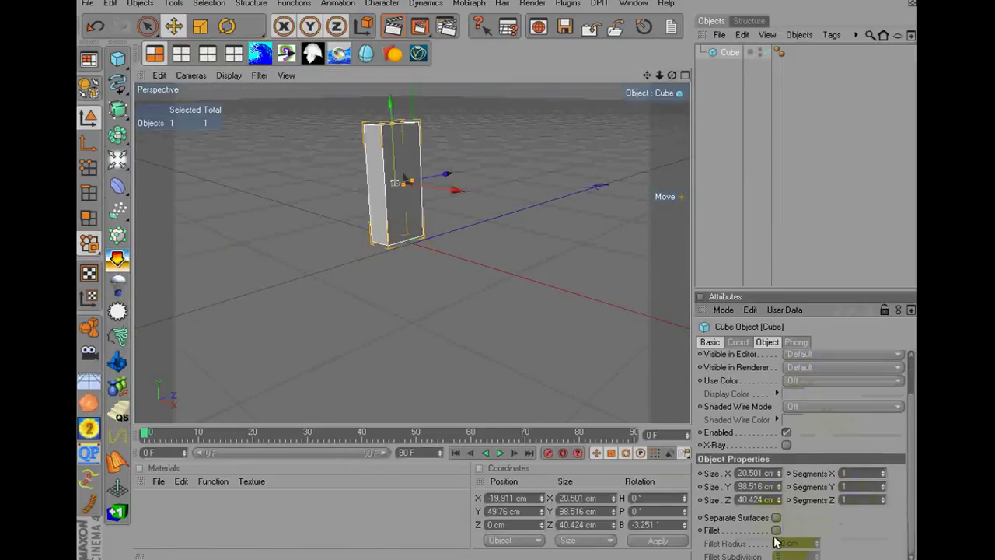
- Reset the cube's bank rotation to 0, give it 3 Y segments, and make it editable
{"action": "left_click", "coordinate": [576, 512]}
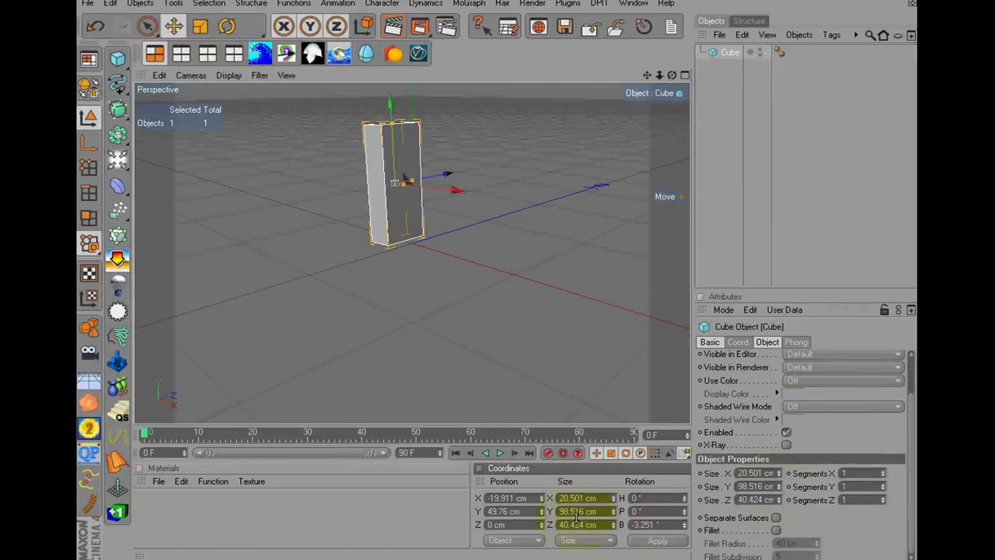
{"action": "type", "text": "0"}
{"action": "left_click", "coordinate": [661, 543]}
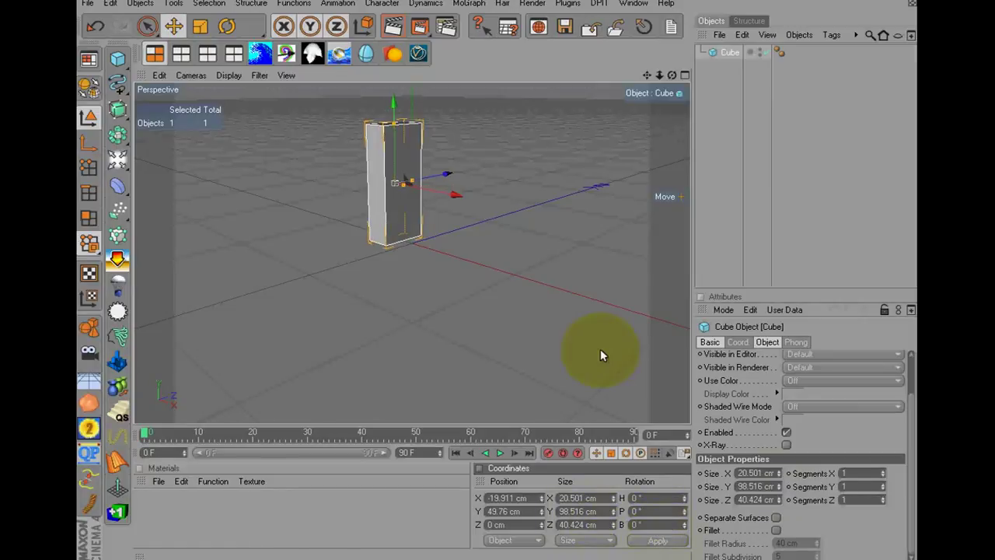
{"action": "double_click", "coordinate": [871, 488]}
{"action": "type", "text": "3"}
{"action": "key", "text": "Return"}
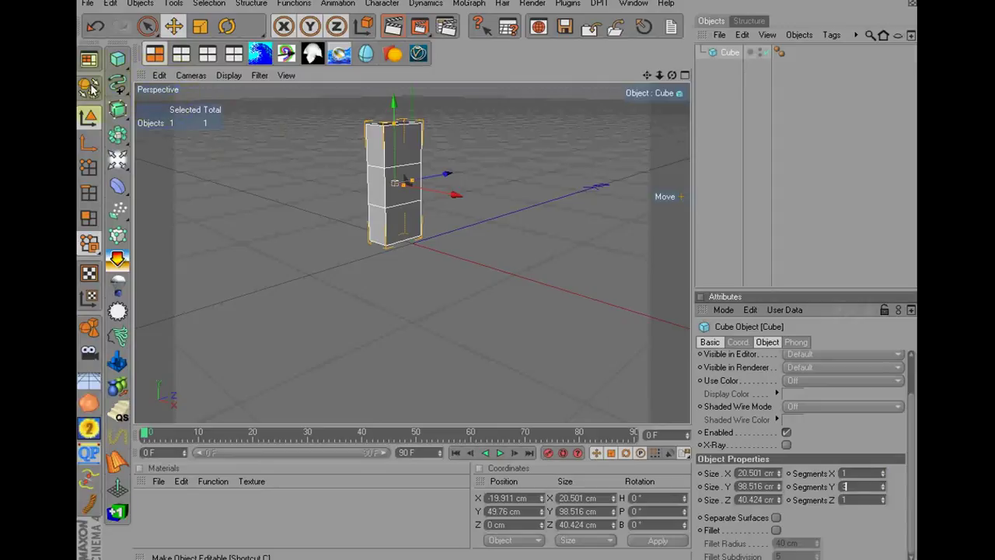
{"action": "left_click", "coordinate": [88, 87]}
{"action": "mouse_move", "coordinate": [646, 74]}
{"action": "left_mouse_down"}
{"action": "mouse_move", "coordinate": [508, 327]}
{"action": "mouse_move", "coordinate": [292, 128]}
{"action": "left_mouse_up"}
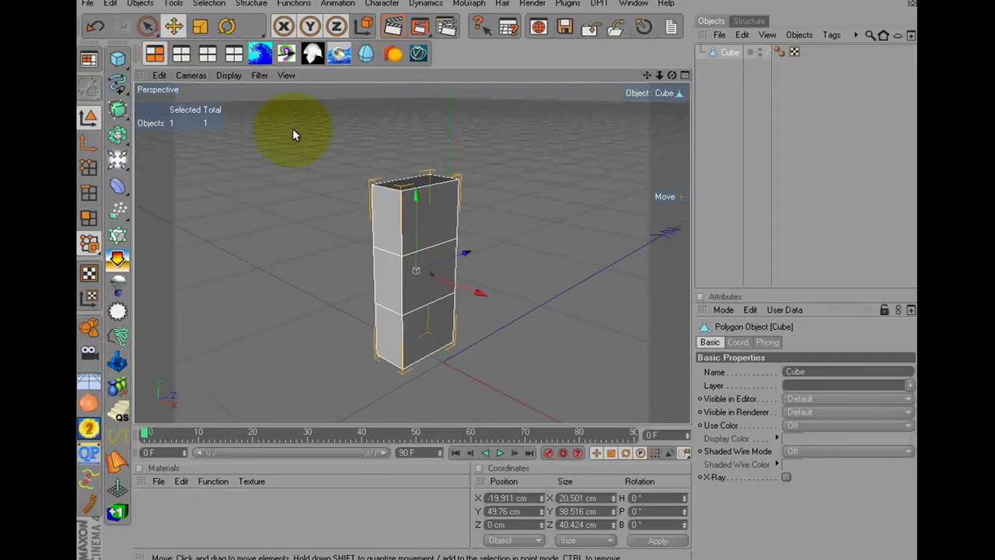
- Put the cube inside a HyperNURBS and select it in polygon mode
{"action": "left_click", "coordinate": [118, 109], "text": "alt"}
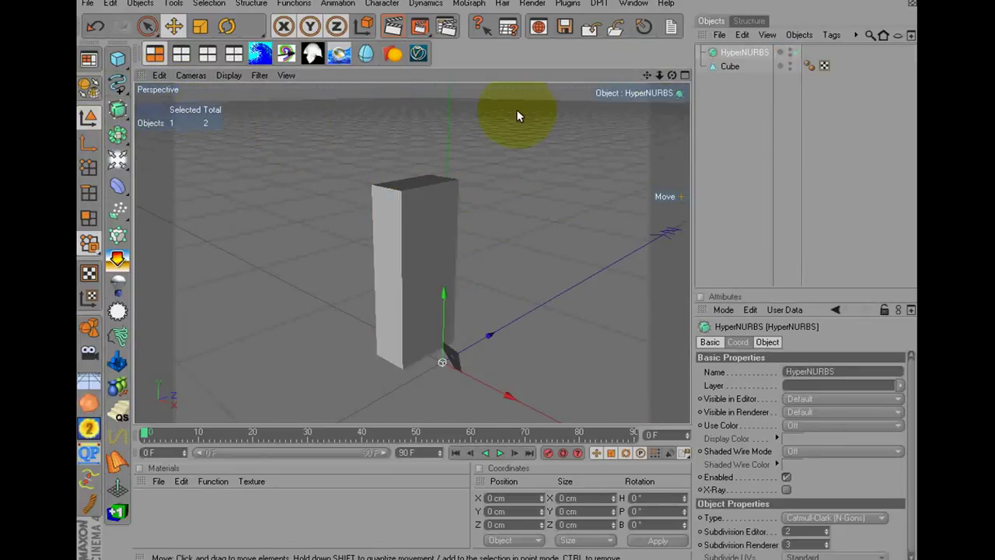
{"action": "left_click", "coordinate": [736, 67]}
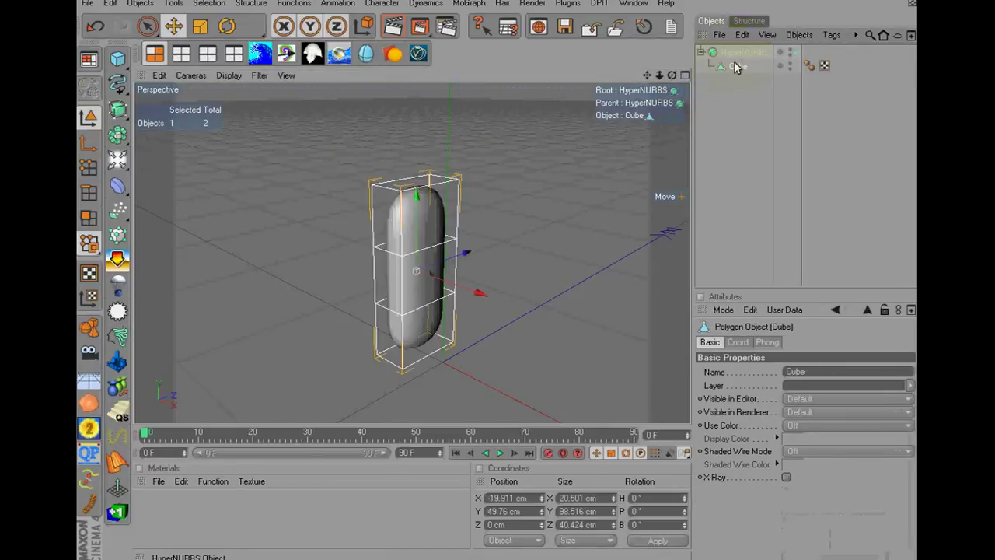
{"action": "left_click", "coordinate": [88, 218]}
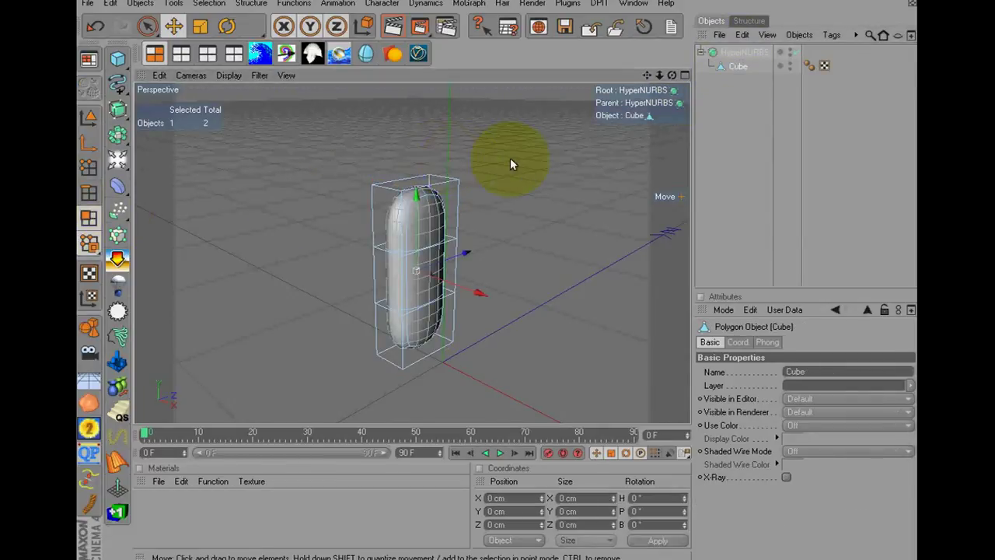
- Slice an extra vertical cut through the cube using the Knife in Plane mode
{"action": "right_click", "coordinate": [503, 115]}
{"action": "left_click", "coordinate": [488, 162]}
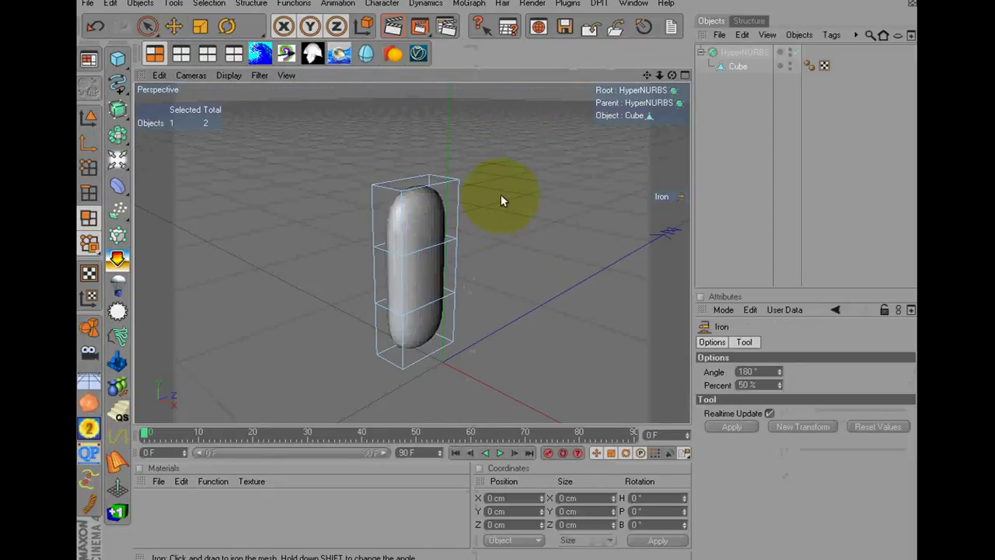
{"action": "right_click", "coordinate": [500, 194]}
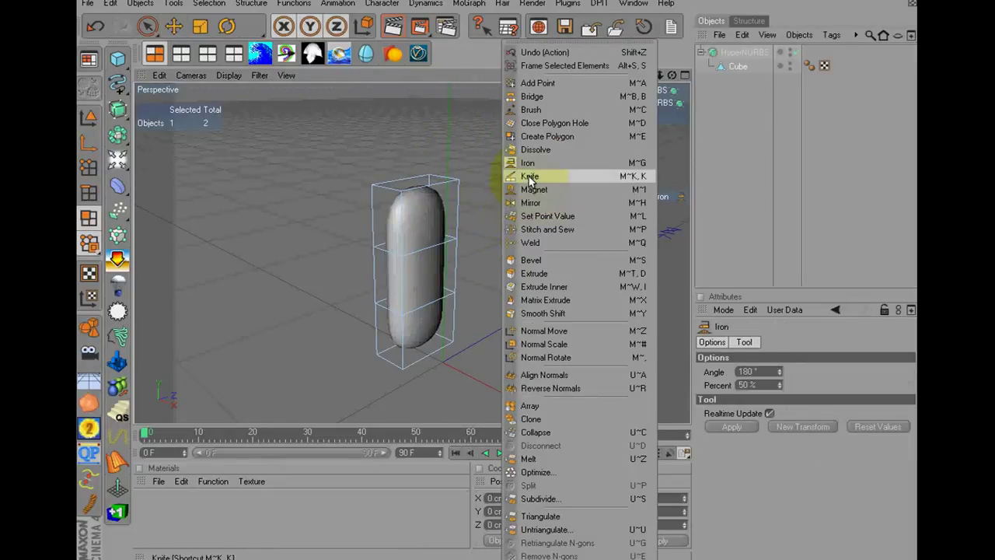
{"action": "left_click", "coordinate": [532, 176]}
{"action": "left_click", "coordinate": [748, 372]}
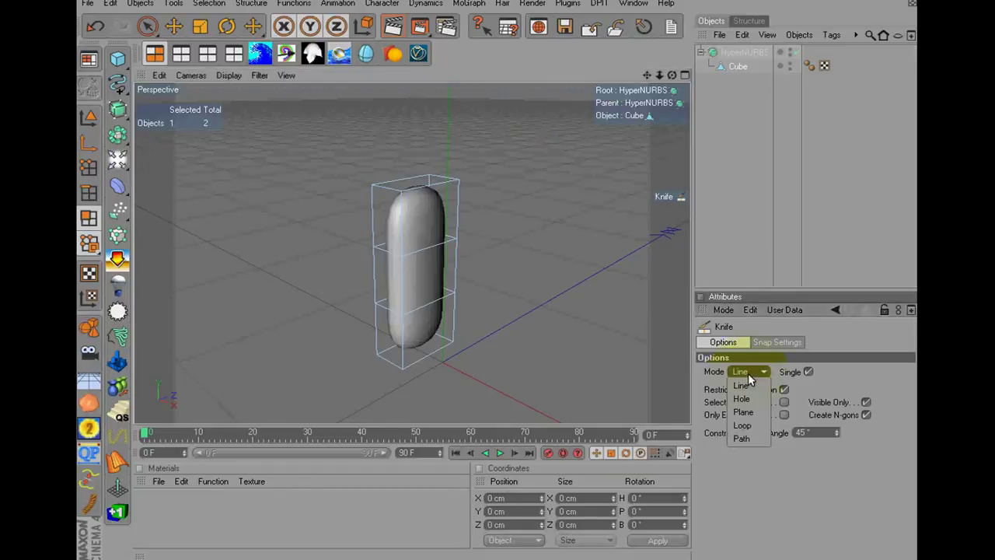
{"action": "left_click", "coordinate": [745, 409]}
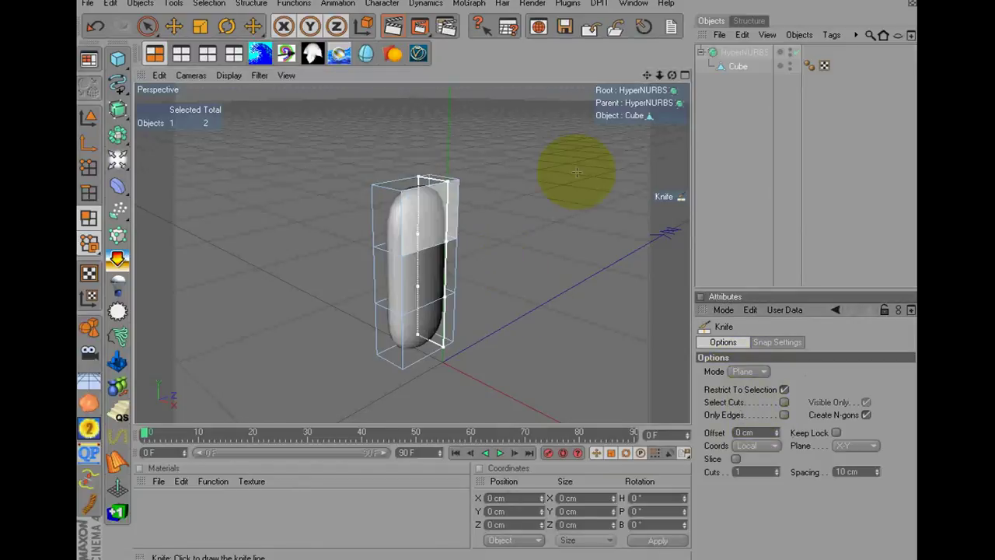
{"action": "mouse_move", "coordinate": [672, 75]}
{"action": "left_mouse_down"}
{"action": "mouse_move", "coordinate": [486, 267]}
{"action": "mouse_move", "coordinate": [497, 273]}
{"action": "mouse_move", "coordinate": [532, 130]}
{"action": "mouse_move", "coordinate": [506, 161]}
{"action": "left_mouse_up"}
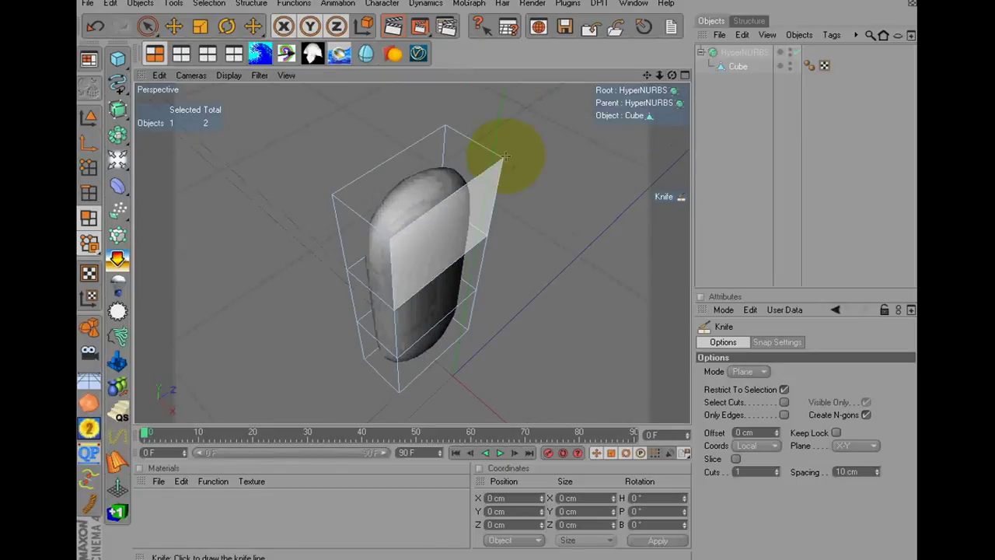
{"action": "left_click", "coordinate": [504, 160]}
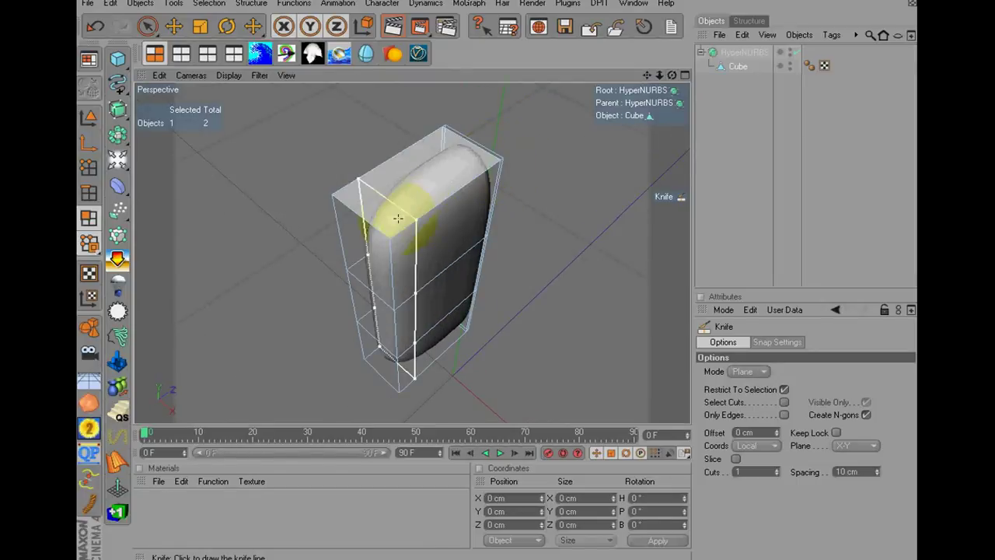
{"action": "left_click_drag", "start_coordinate": [389, 234], "coordinate": [656, 133]}
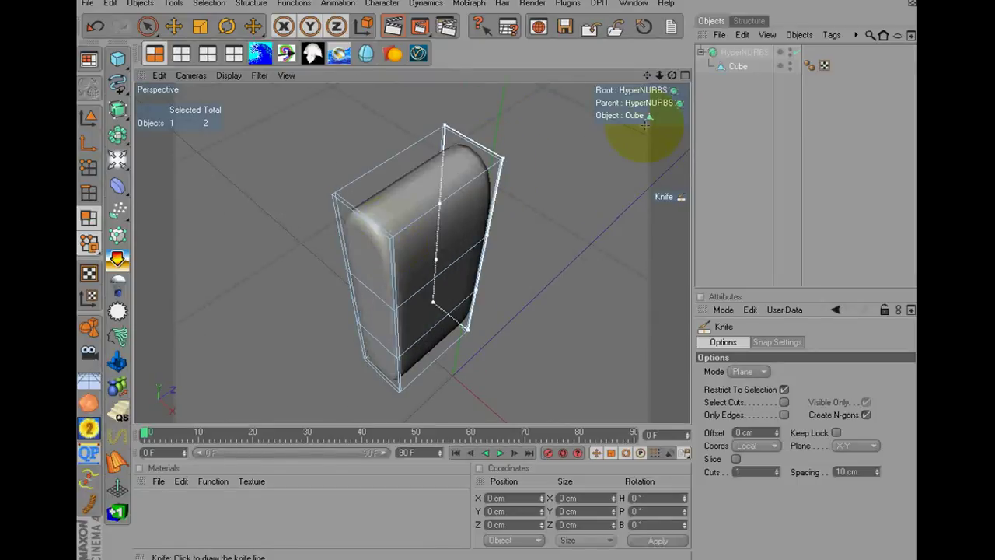
{"action": "mouse_move", "coordinate": [500, 282]}
{"action": "left_mouse_down"}
{"action": "mouse_move", "coordinate": [424, 356]}
{"action": "mouse_move", "coordinate": [651, 117]}
{"action": "left_mouse_up"}
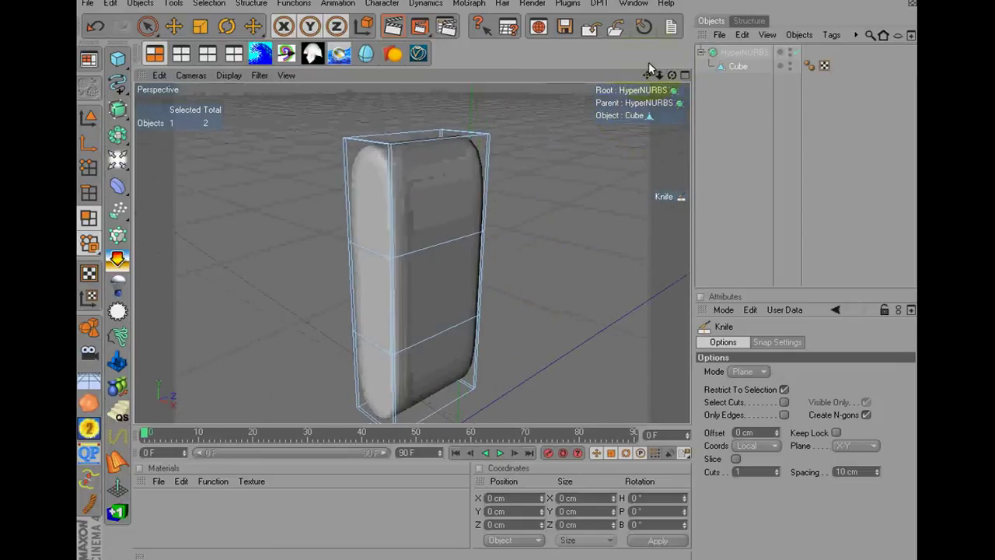
{"action": "left_click_drag", "start_coordinate": [497, 266], "coordinate": [497, 276], "text": "alt"}
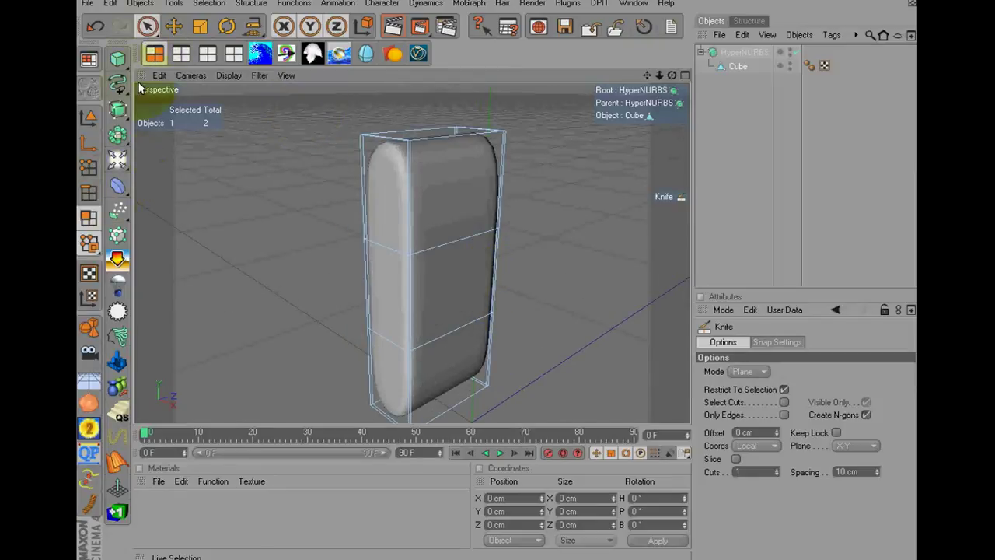
- Select the cube's top polygons and delete them
{"action": "left_click", "coordinate": [147, 25]}
{"action": "left_click_drag", "start_coordinate": [389, 155], "coordinate": [457, 154]}
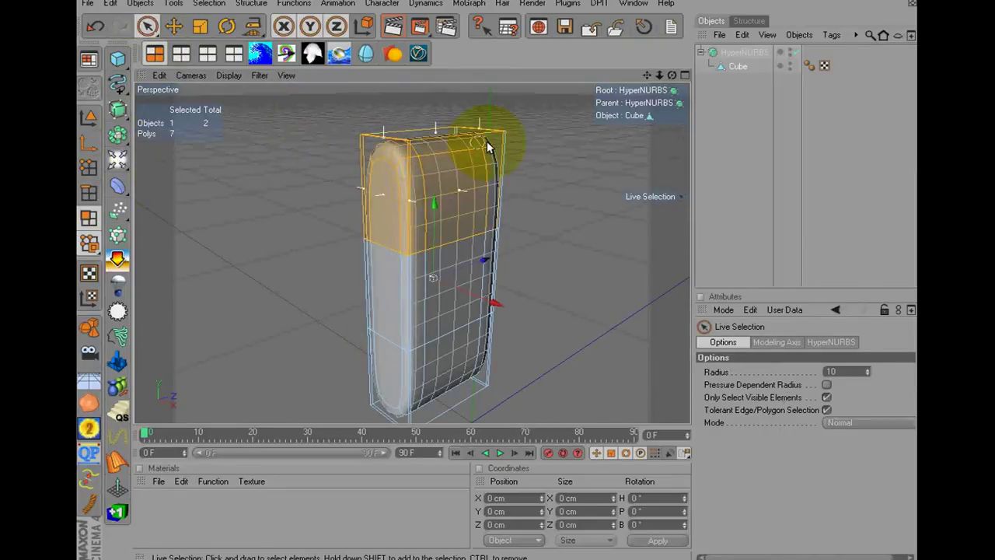
{"action": "left_click_drag", "start_coordinate": [465, 119], "coordinate": [463, 113]}
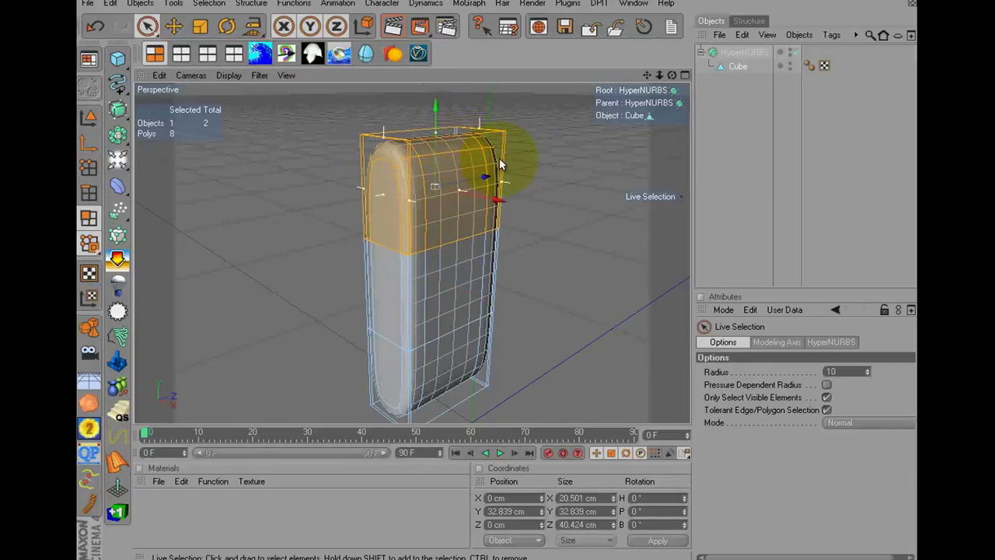
{"action": "key", "text": "Delete"}
{"action": "scroll", "coordinate": [549, 163], "scroll_direction": "down", "scroll_amount": 3}
{"action": "scroll", "coordinate": [535, 163], "scroll_direction": "up", "scroll_amount": 3}
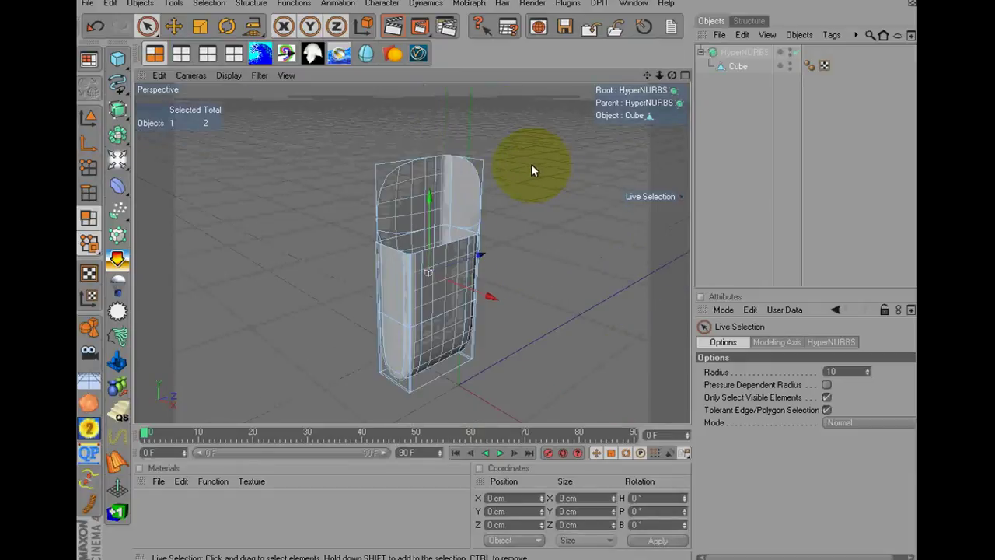
{"action": "scroll", "coordinate": [526, 182], "scroll_direction": "down", "scroll_amount": 3}
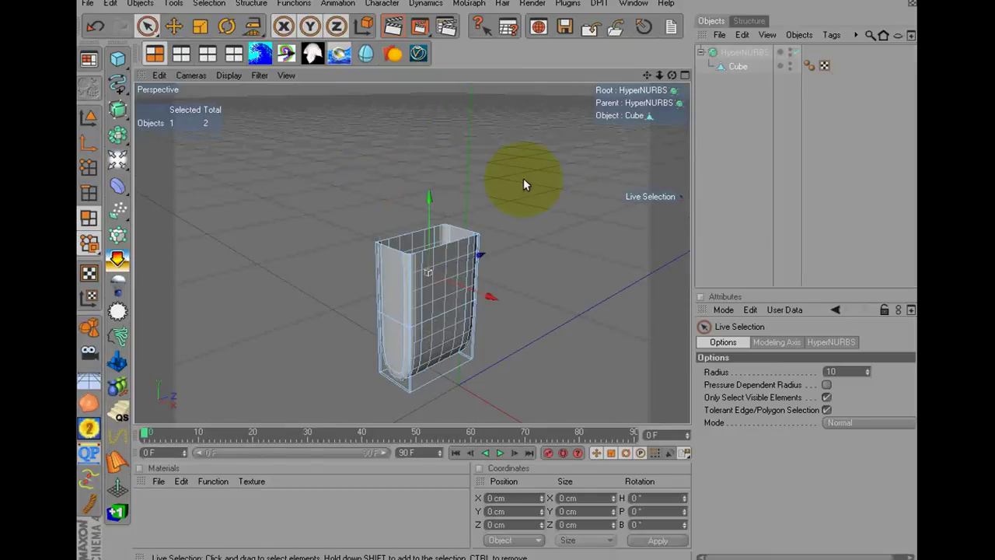
{"action": "scroll", "coordinate": [527, 184], "scroll_direction": "up", "scroll_amount": 3}
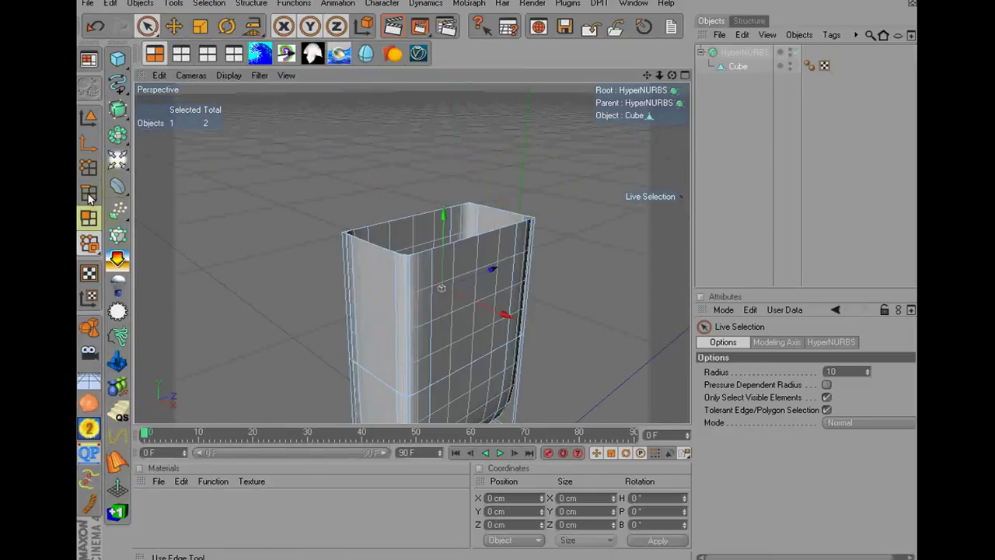
- Loop-select the edge rim around the open top in Edge mode
{"action": "left_click", "coordinate": [89, 196]}
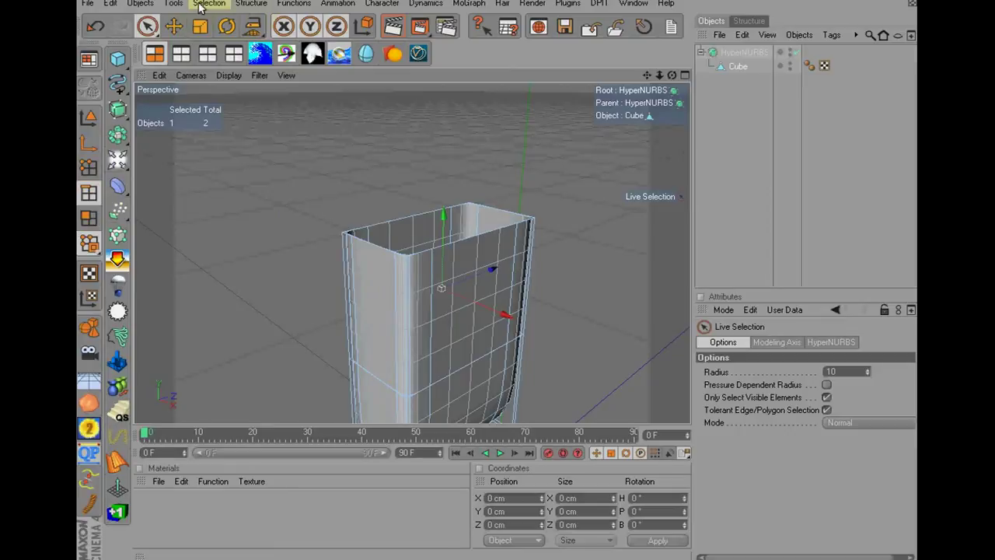
{"action": "left_click", "coordinate": [209, 3]}
{"action": "left_click", "coordinate": [233, 93]}
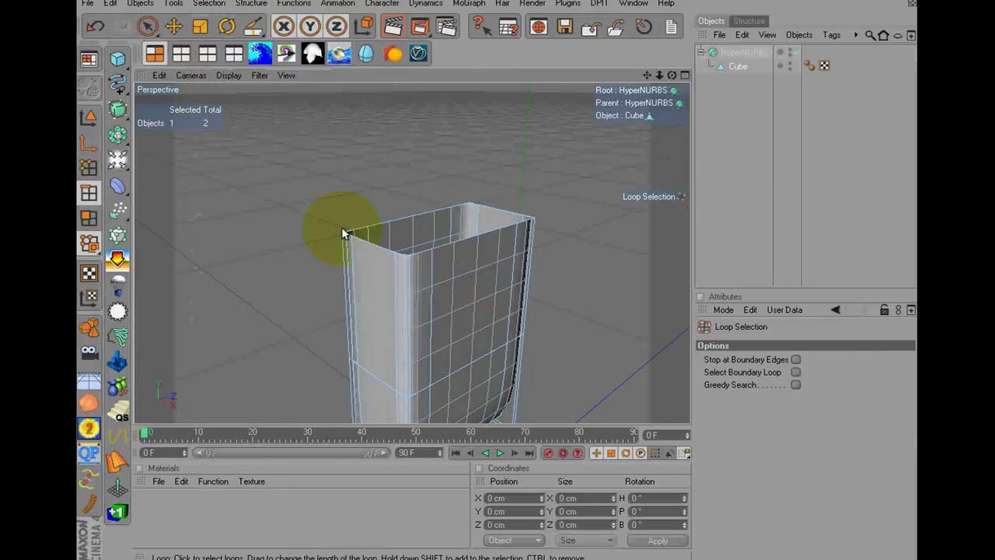
{"action": "left_click", "coordinate": [526, 227]}
- Extrude the top edge loop with 0 cm offset and scale it slightly inward
{"action": "right_click", "coordinate": [579, 219]}
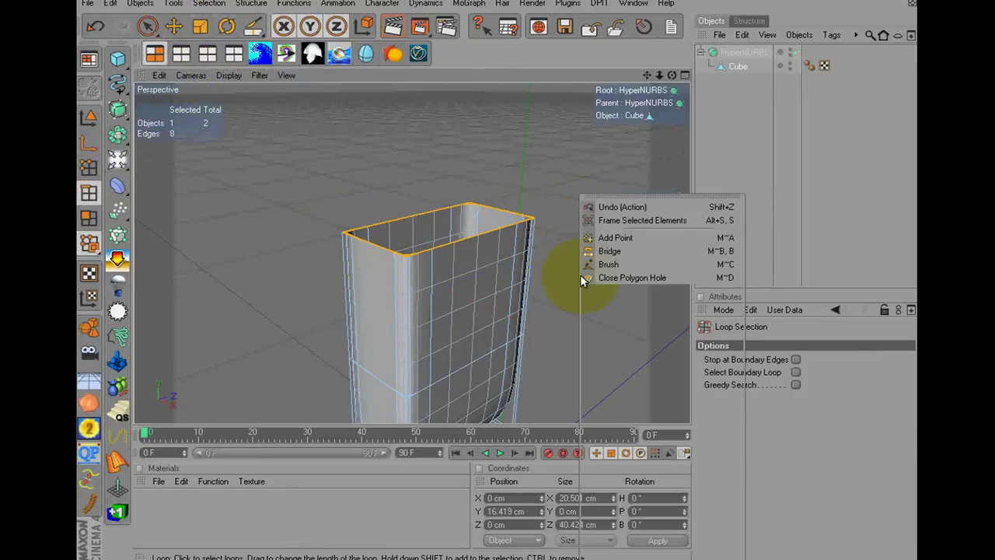
{"action": "left_click", "coordinate": [628, 467]}
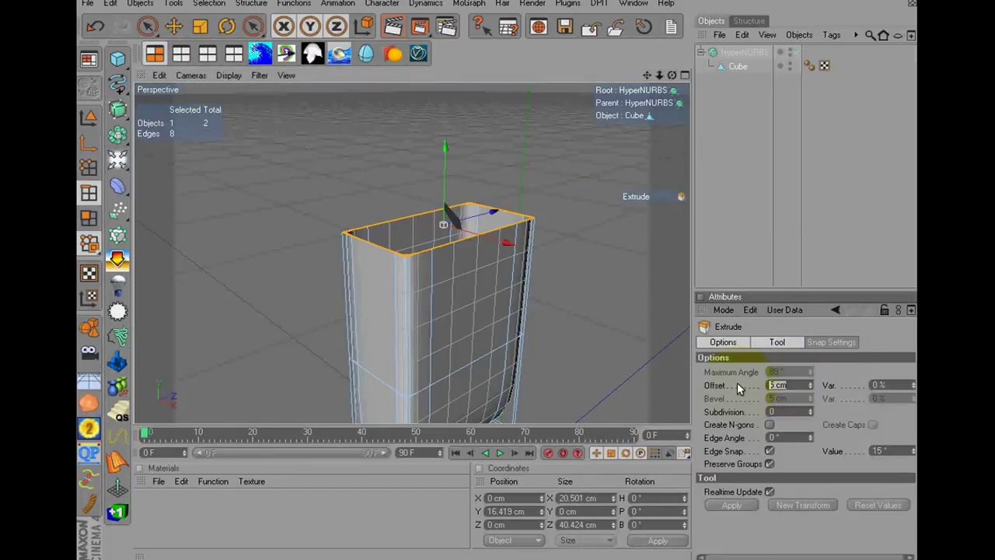
{"action": "type", "text": "0"}
{"action": "left_click", "coordinate": [732, 505]}
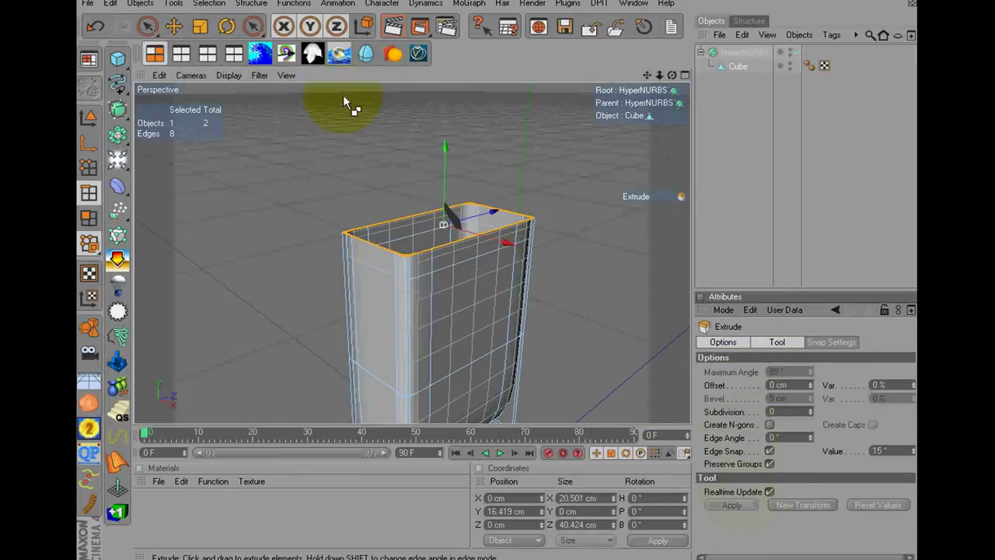
{"action": "left_click", "coordinate": [200, 26]}
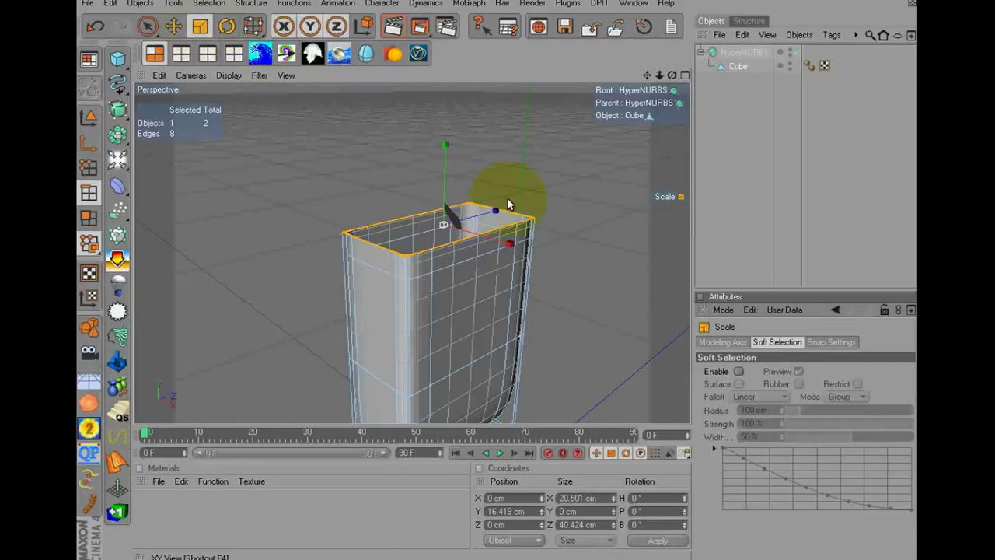
{"action": "left_click_drag", "start_coordinate": [498, 272], "coordinate": [568, 205]}
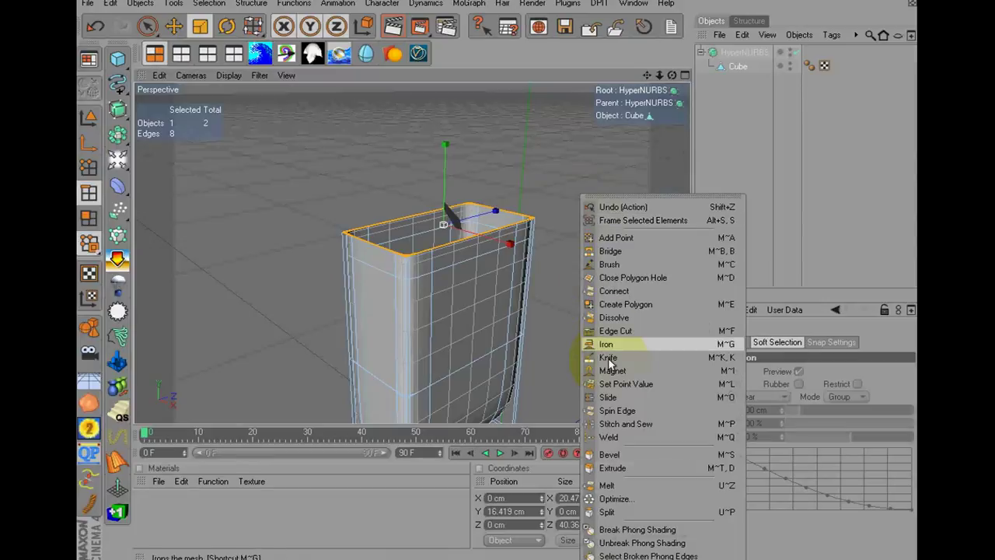
- Extrude the loop again and shrink it to about 12 × 24 cm
{"action": "left_click", "coordinate": [619, 468]}
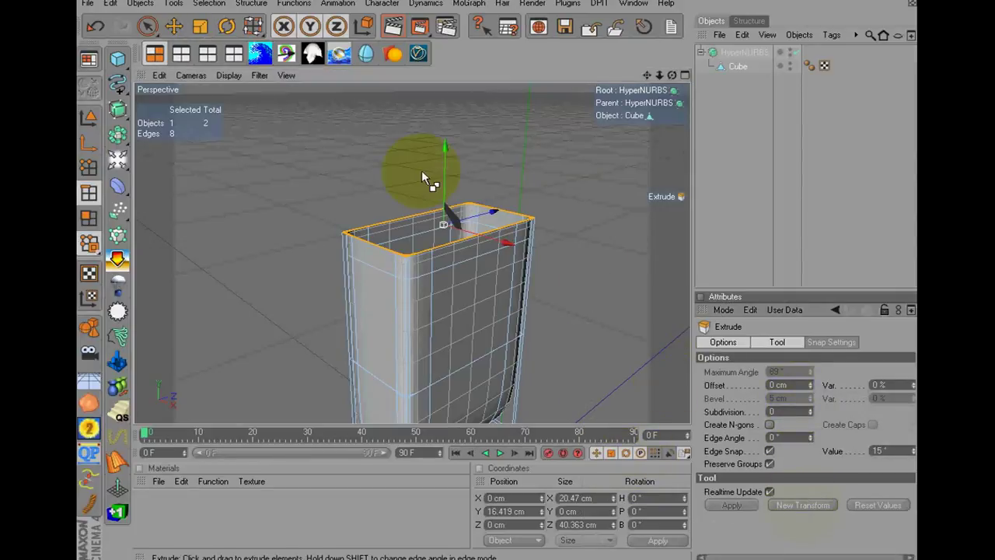
{"action": "key", "text": "t"}
{"action": "mouse_move", "coordinate": [378, 277]}
{"action": "left_mouse_down"}
{"action": "mouse_move", "coordinate": [463, 284]}
{"action": "mouse_move", "coordinate": [507, 267]}
{"action": "left_mouse_up"}
{"action": "right_click_drag", "start_coordinate": [601, 176], "coordinate": [642, 120], "text": "alt"}
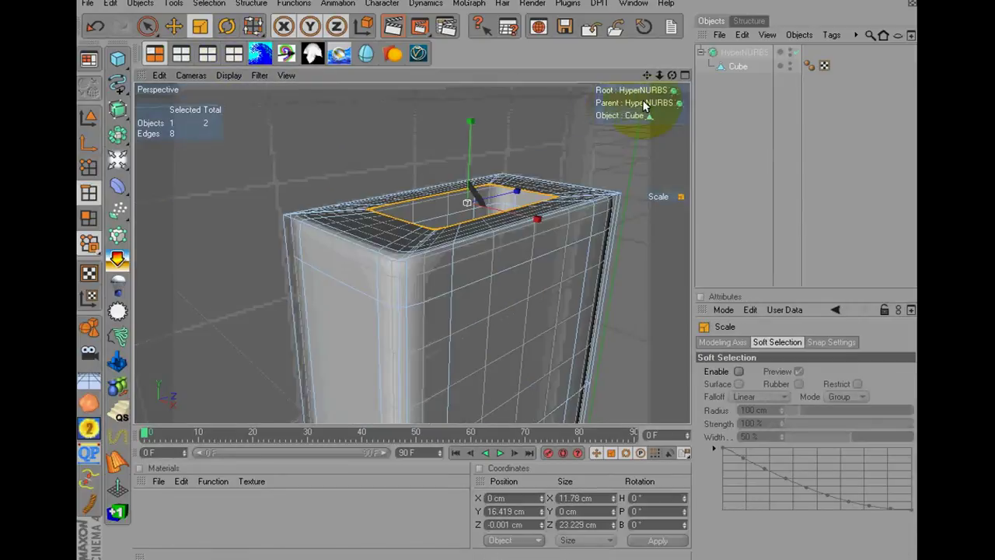
{"action": "right_click_drag", "start_coordinate": [656, 195], "coordinate": [447, 202], "text": "alt"}
{"action": "mouse_move", "coordinate": [447, 202]}
{"action": "left_mouse_down", "text": "alt"}
{"action": "mouse_move", "coordinate": [468, 213]}
{"action": "mouse_move", "coordinate": [498, 273]}
{"action": "mouse_move", "coordinate": [517, 235]}
{"action": "mouse_move", "coordinate": [497, 271]}
{"action": "mouse_move", "coordinate": [451, 255]}
{"action": "mouse_move", "coordinate": [497, 270]}
{"action": "left_mouse_up", "text": "alt"}
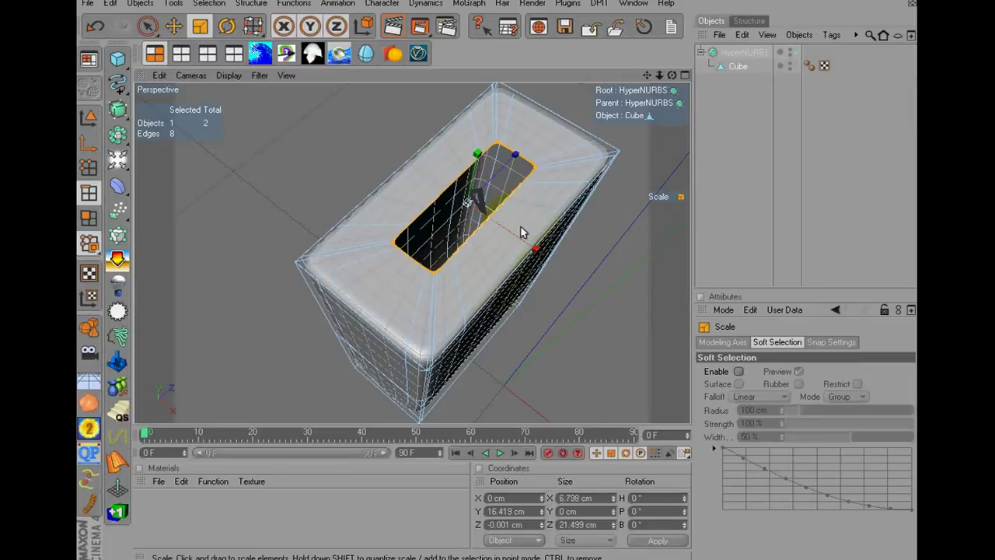
{"action": "left_click_drag", "start_coordinate": [673, 75], "coordinate": [608, 281]}
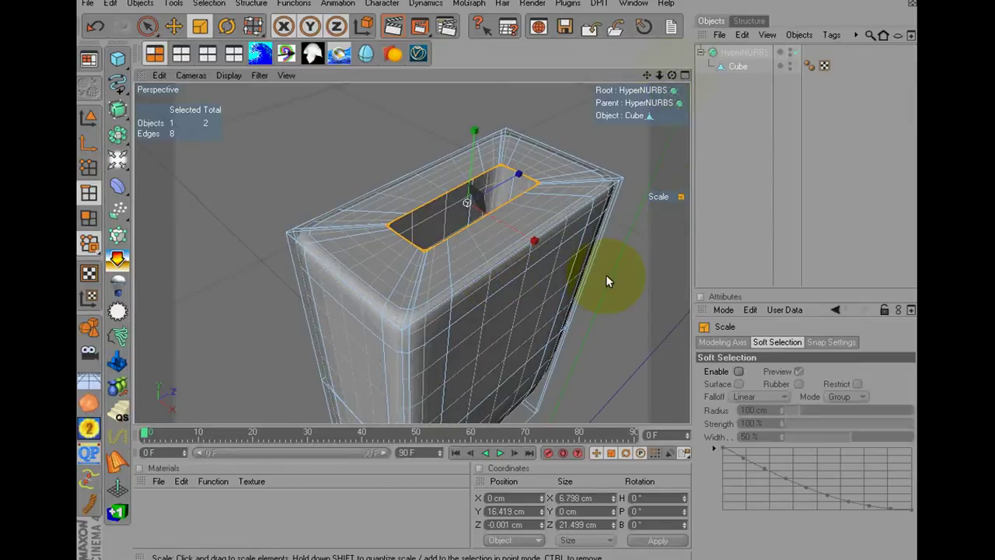
- Extrude a third edge ring and shrink it into a narrow slot about 6.696 × 21.176 cm
{"action": "right_click", "coordinate": [609, 281]}
{"action": "left_click", "coordinate": [646, 466]}
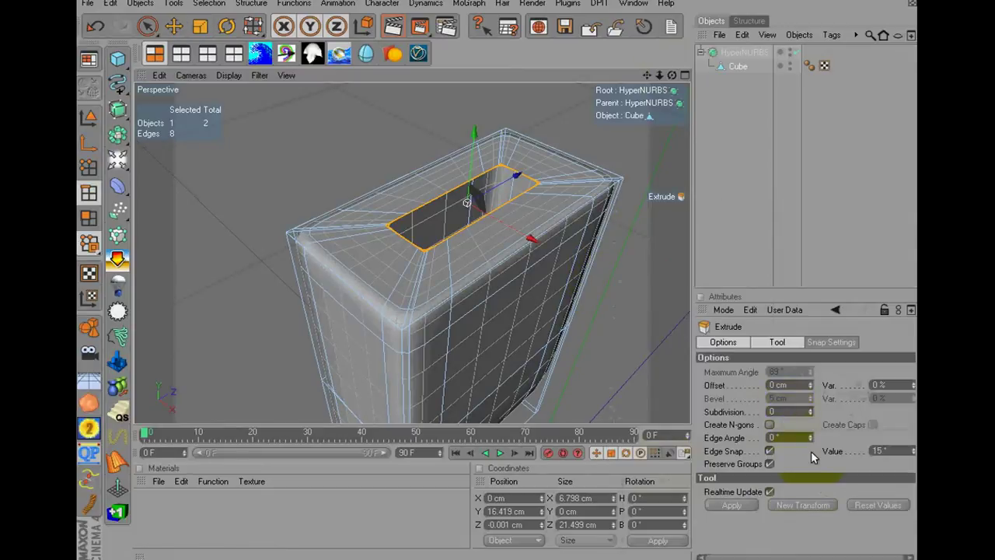
{"action": "left_click", "coordinate": [801, 501]}
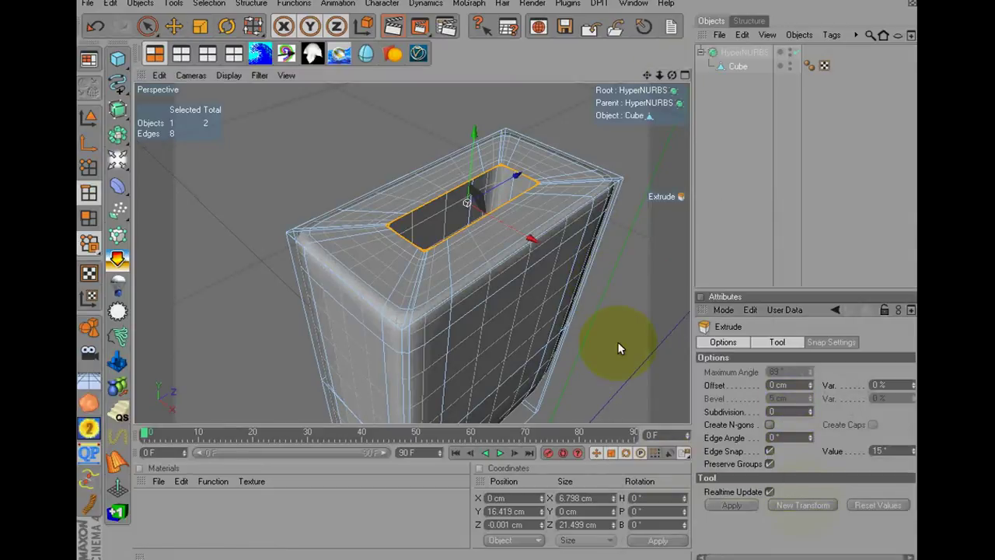
{"action": "left_click", "coordinate": [200, 28]}
{"action": "left_click_drag", "start_coordinate": [497, 272], "coordinate": [404, 107]}
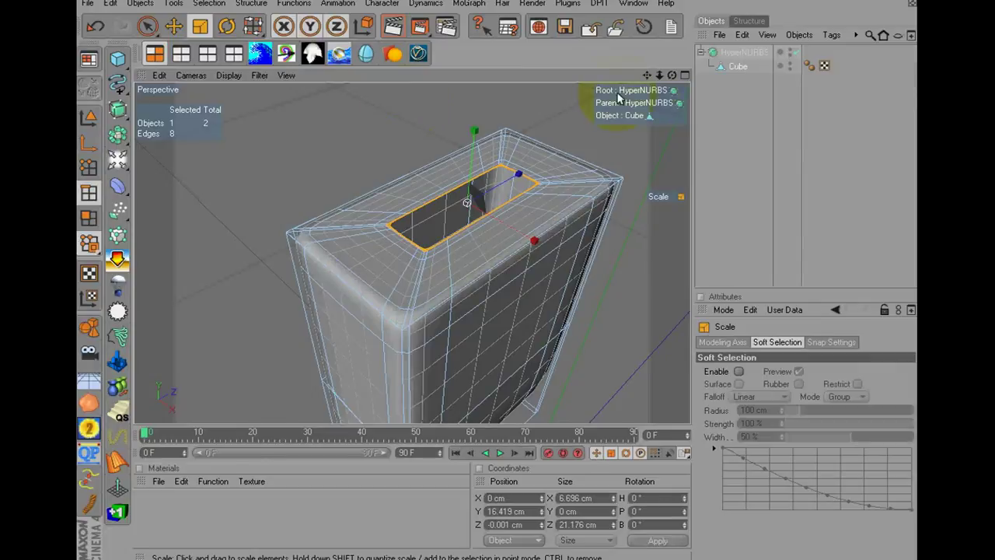
{"action": "left_click_drag", "start_coordinate": [672, 76], "coordinate": [497, 259]}
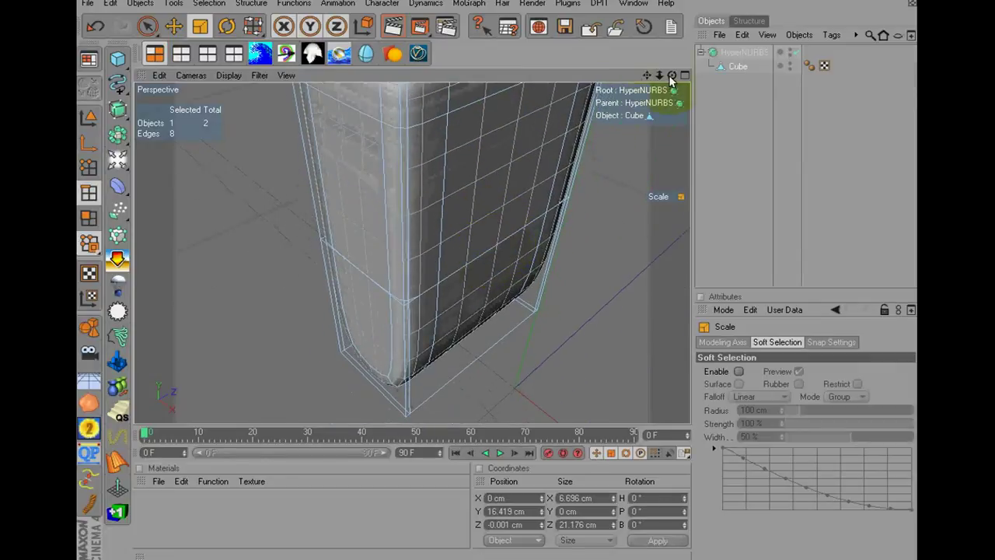
{"action": "left_click_drag", "start_coordinate": [672, 78], "coordinate": [461, 278]}
{"action": "left_click_drag", "start_coordinate": [659, 75], "coordinate": [507, 192]}
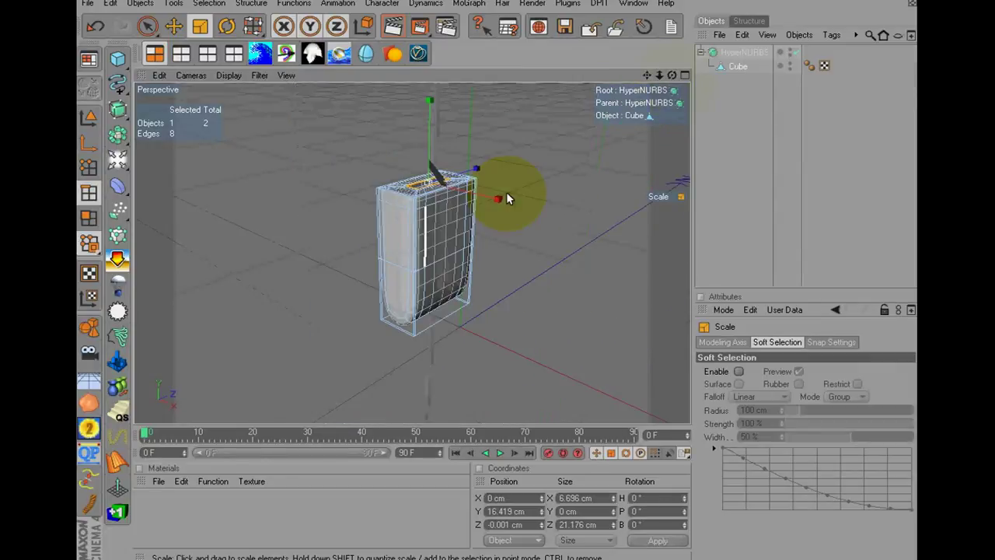
{"action": "scroll", "coordinate": [506, 194], "scroll_direction": "up", "scroll_amount": 2}
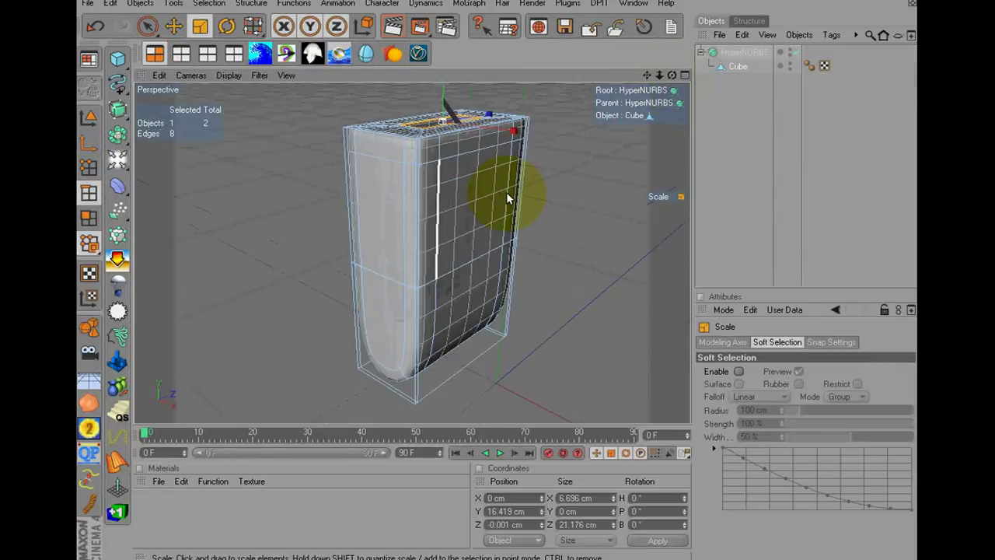
- Select points on the rim in point mode, then return to Live Selection
{"action": "left_click", "coordinate": [88, 220]}
{"action": "left_click", "coordinate": [591, 179]}
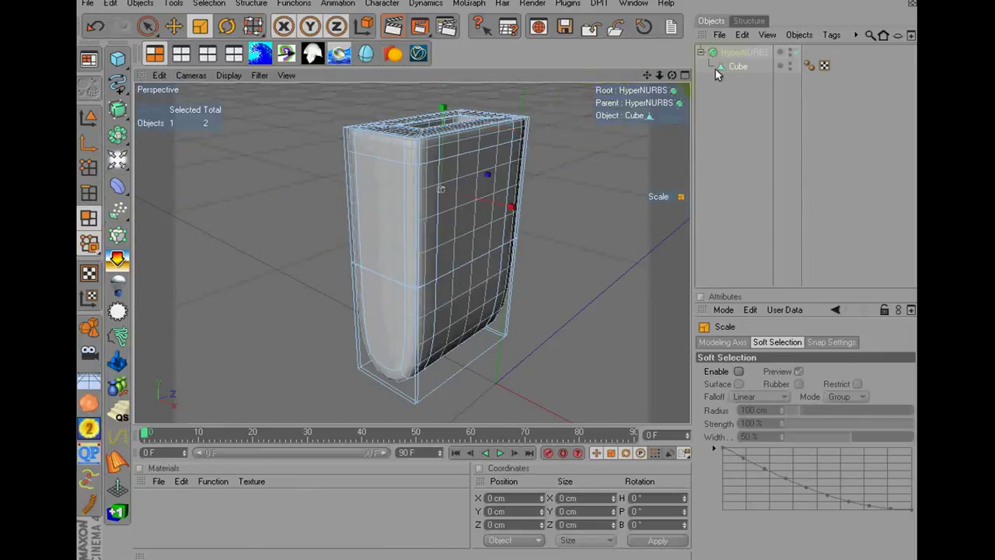
{"action": "left_click", "coordinate": [504, 127]}
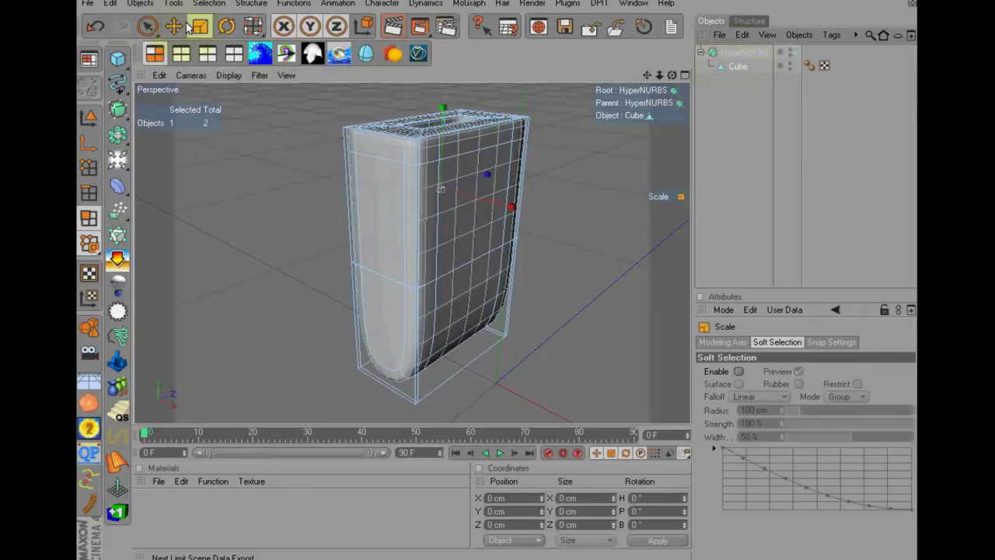
{"action": "left_click", "coordinate": [147, 27]}
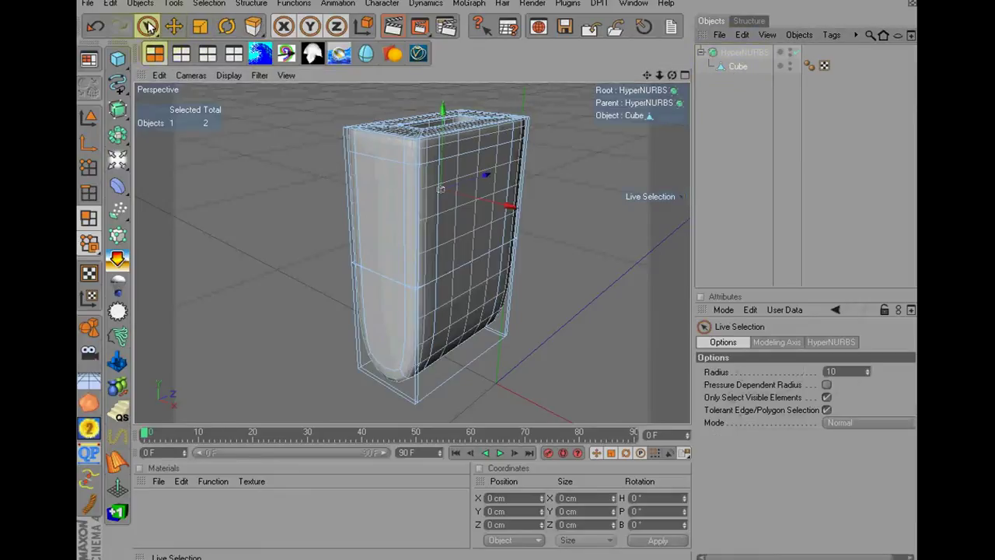
- In Right view, box-select the cube's upper polygons with tolerant, hidden-inclusive selection
{"action": "left_click_drag", "start_coordinate": [147, 27], "coordinate": [198, 41]}
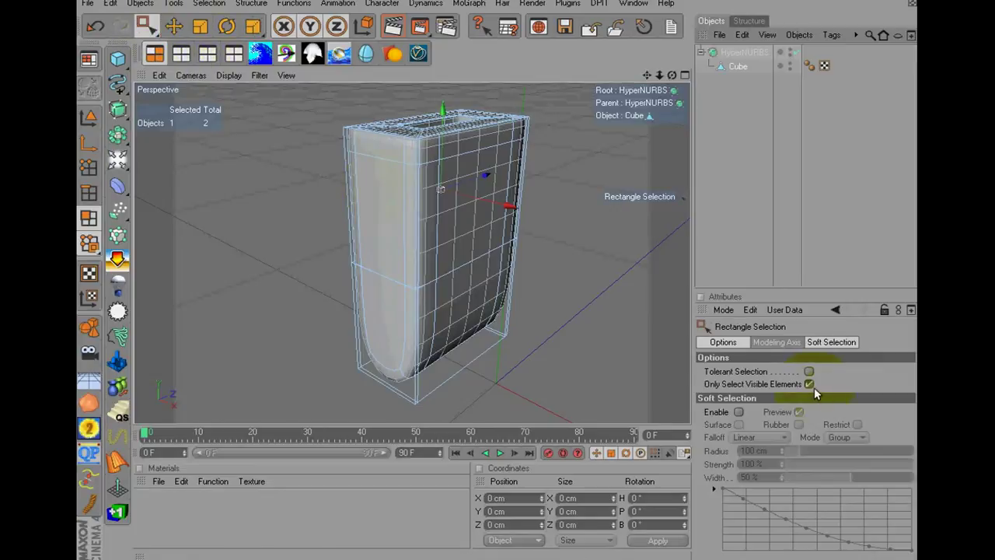
{"action": "left_click", "coordinate": [810, 384]}
{"action": "left_click", "coordinate": [809, 372]}
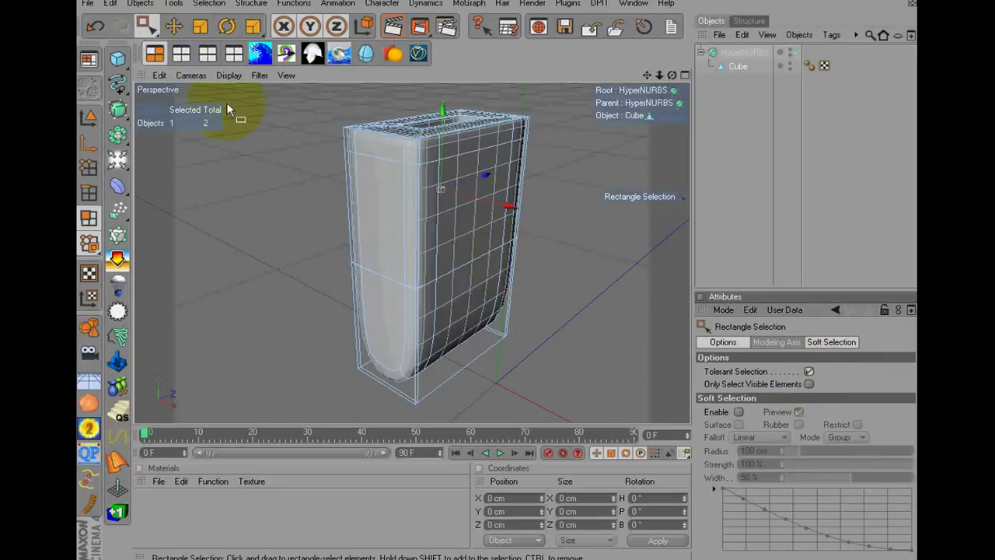
{"action": "left_click", "coordinate": [206, 54]}
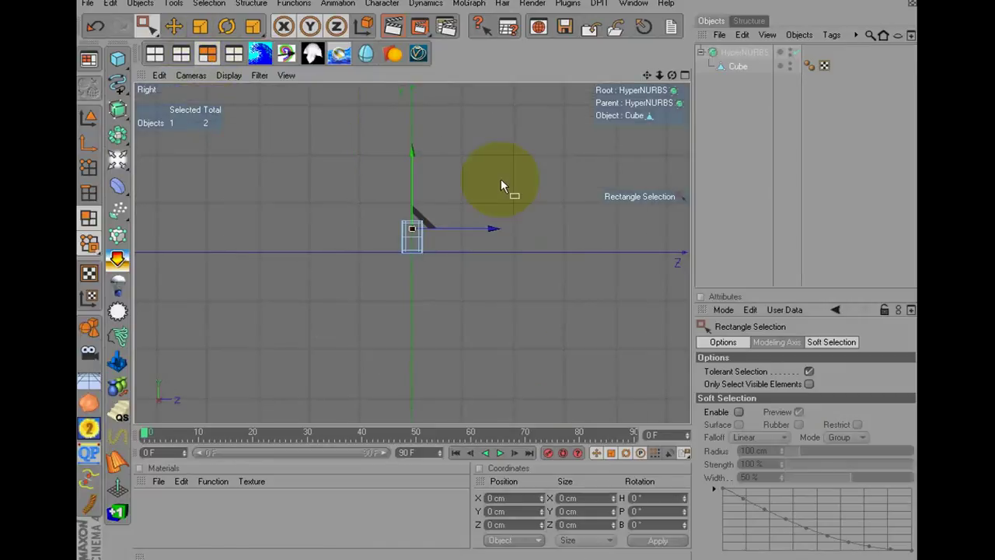
{"action": "mouse_move", "coordinate": [443, 143]}
{"action": "left_mouse_down"}
{"action": "mouse_move", "coordinate": [322, 200]}
{"action": "mouse_move", "coordinate": [337, 202]}
{"action": "left_mouse_up"}
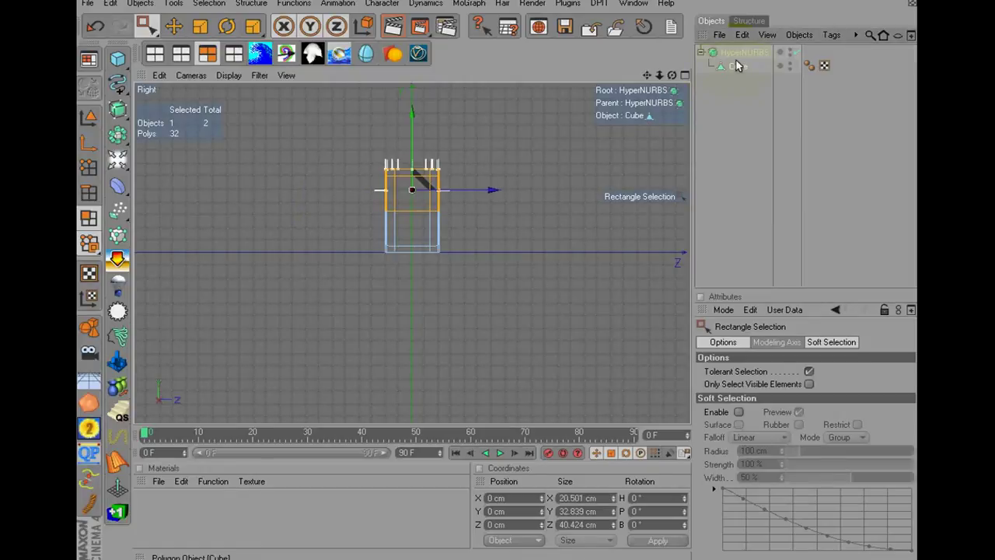
- Duplicate the cube under HyperNURBS and stretch the selected top part upward and wider
{"action": "left_click_drag", "start_coordinate": [737, 66], "coordinate": [787, 53], "text": "ctrl"}
{"action": "left_click_drag", "start_coordinate": [622, 111], "coordinate": [524, 178]}
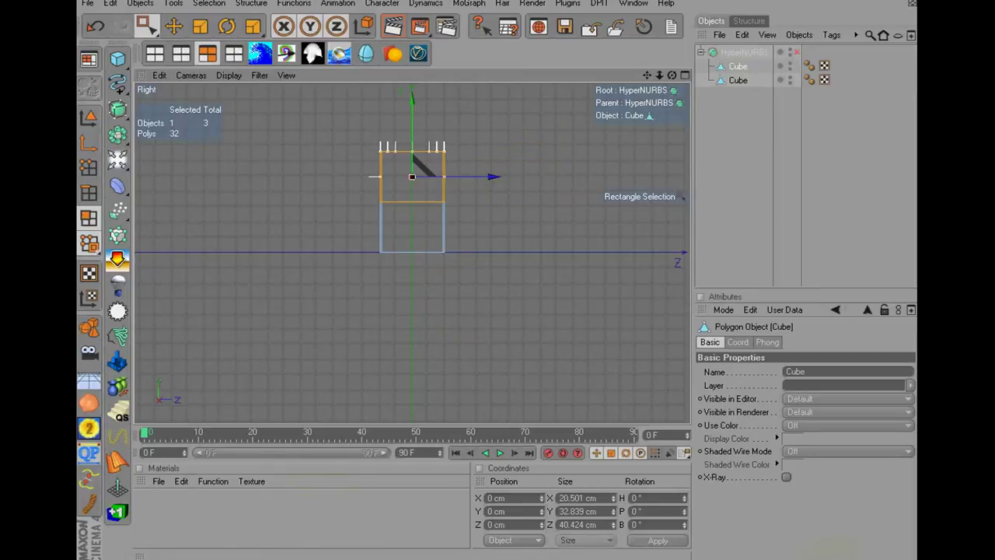
{"action": "left_click", "coordinate": [860, 549]}
{"action": "left_click", "coordinate": [479, 313]}
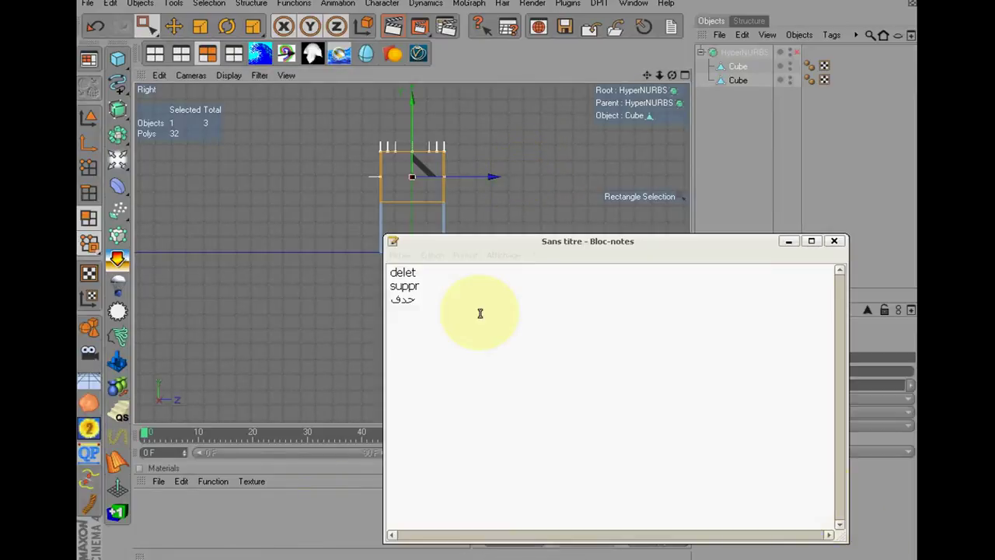
{"action": "left_click", "coordinate": [776, 243]}
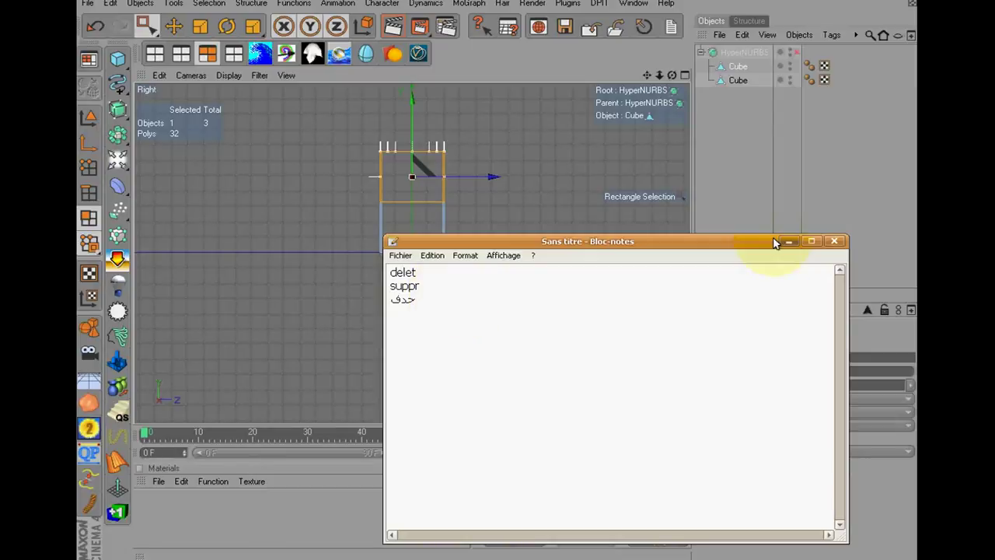
{"action": "left_click", "coordinate": [475, 230]}
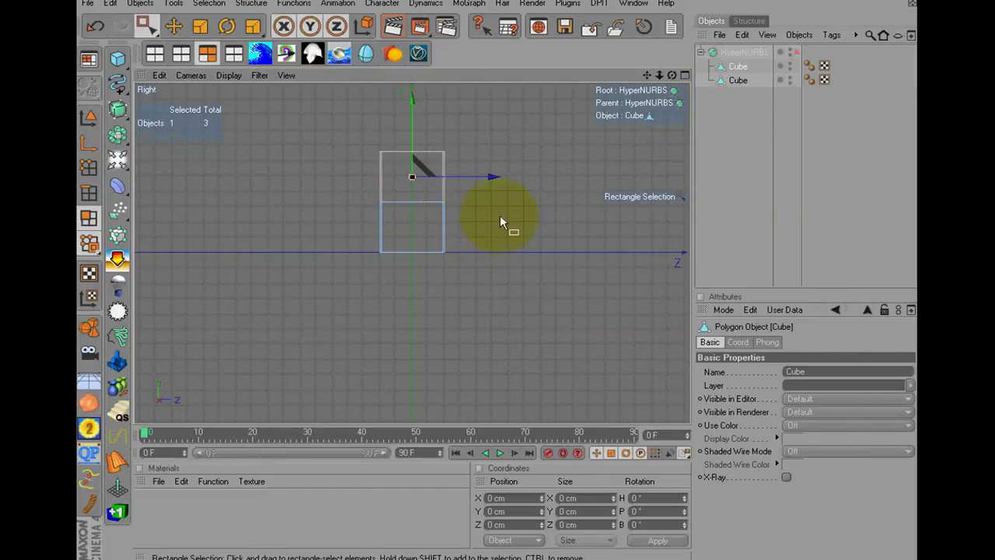
- Invert the selection to the lower polygons, delete them, and return to Perspective view
{"action": "left_click", "coordinate": [209, 4]}
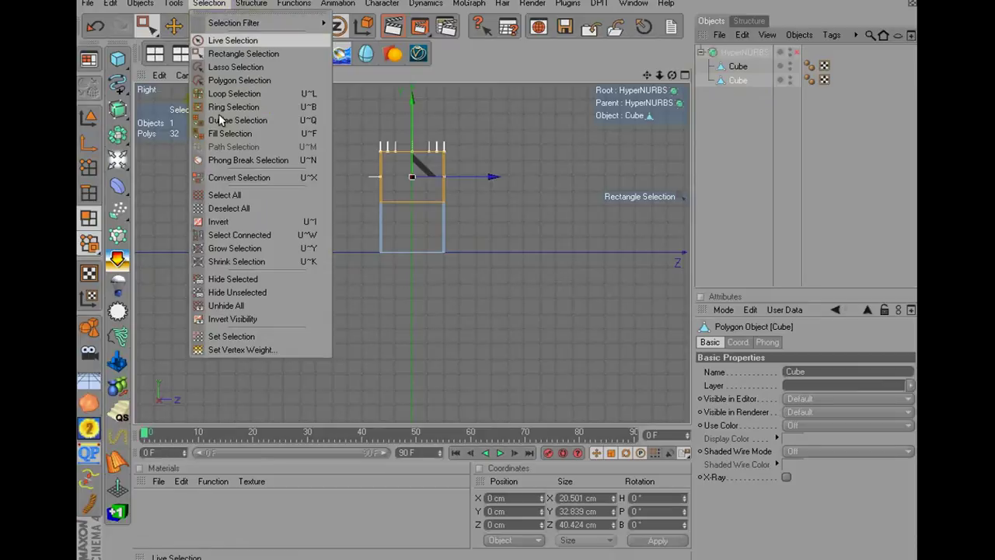
{"action": "left_click", "coordinate": [231, 223]}
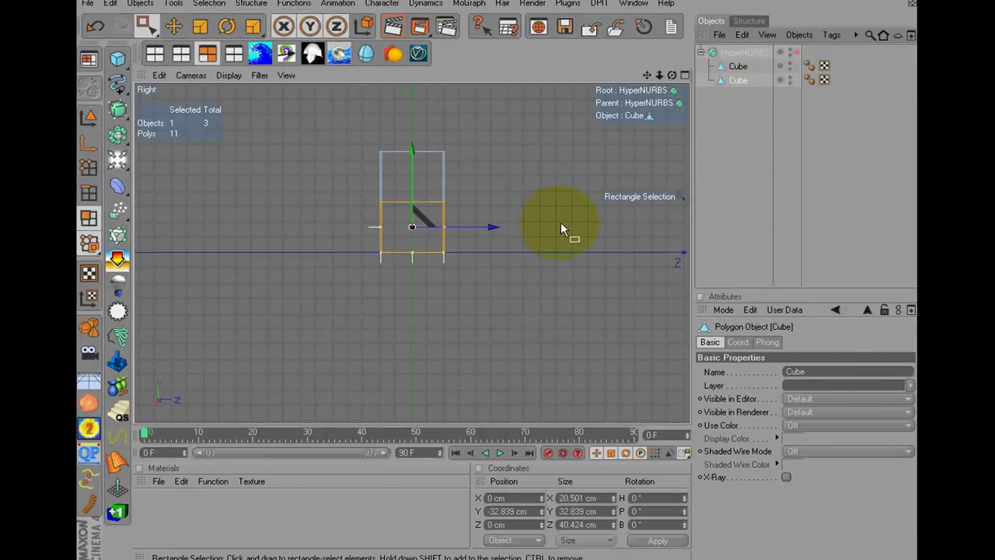
{"action": "key", "text": "Delete"}
{"action": "left_click", "coordinate": [405, 314]}
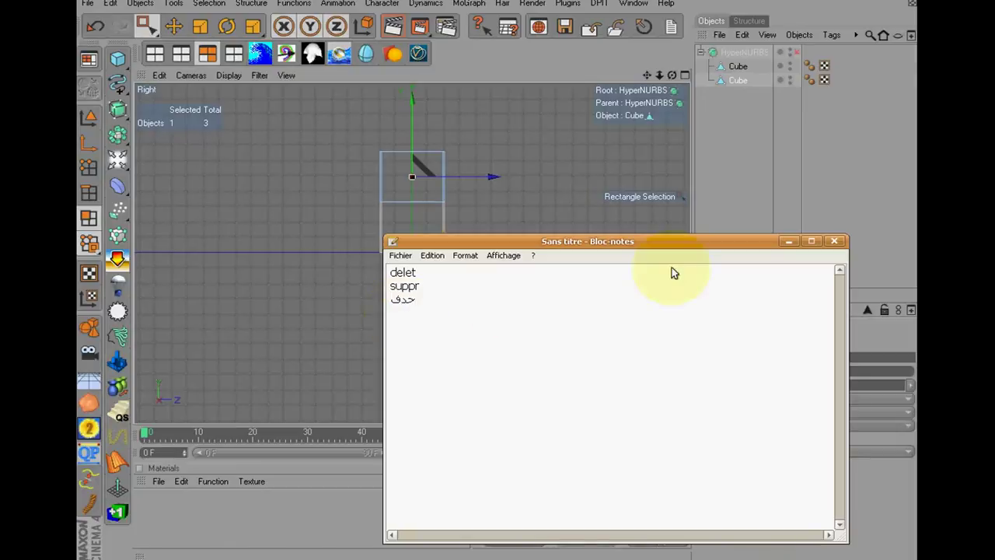
{"action": "left_click", "coordinate": [789, 242]}
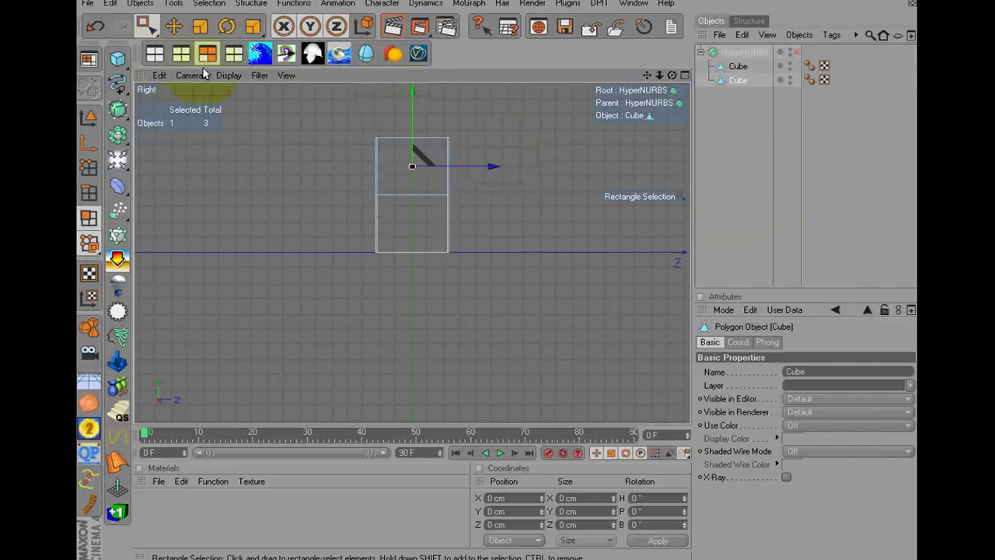
{"action": "left_click", "coordinate": [155, 53]}
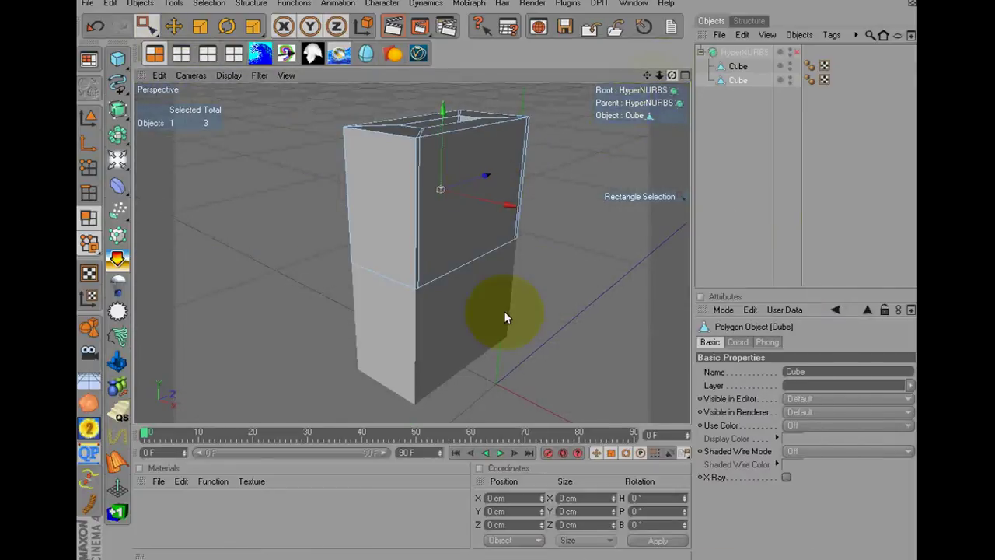
- Undo four times to bring back the duplicated cube's deleted lower polygons
{"action": "left_click_drag", "start_coordinate": [504, 311], "coordinate": [498, 270], "text": "alt"}
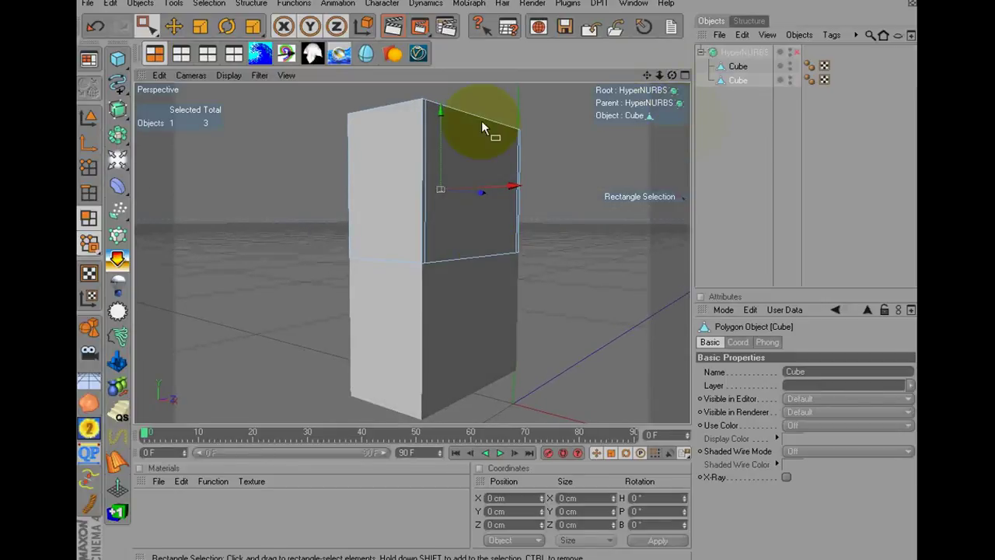
{"action": "mouse_move", "coordinate": [737, 80]}
{"action": "left_mouse_down"}
{"action": "mouse_move", "coordinate": [736, 91]}
{"action": "mouse_move", "coordinate": [733, 81]}
{"action": "left_mouse_up"}
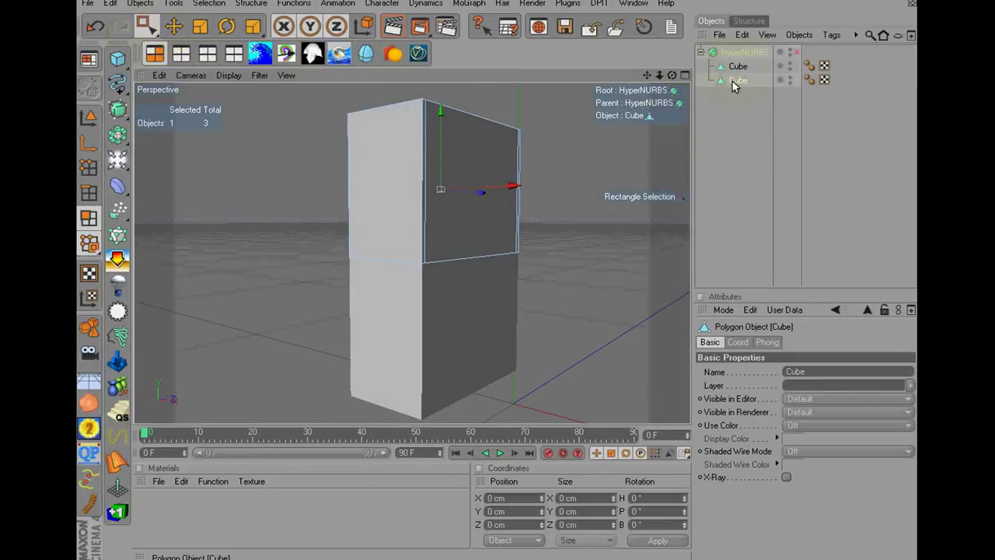
{"action": "left_click", "coordinate": [434, 208]}
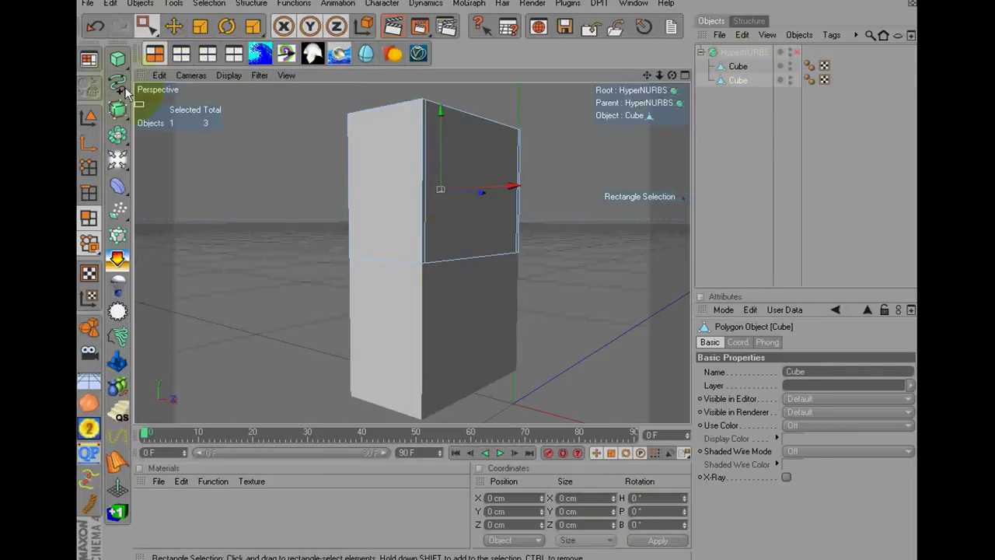
{"action": "left_click", "coordinate": [96, 28]}
{"action": "left_click", "coordinate": [98, 29]}
{"action": "left_click", "coordinate": [97, 30]}
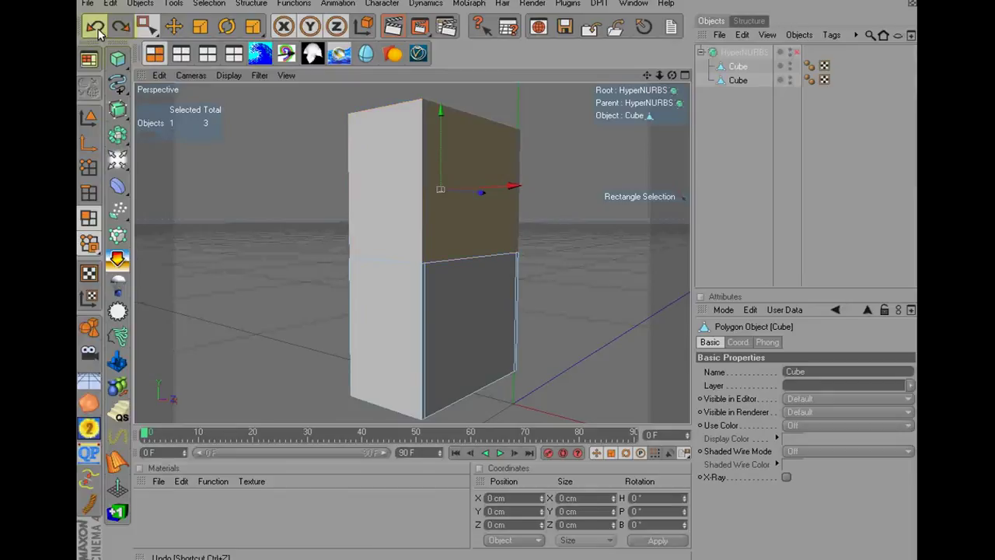
{"action": "left_click", "coordinate": [97, 30]}
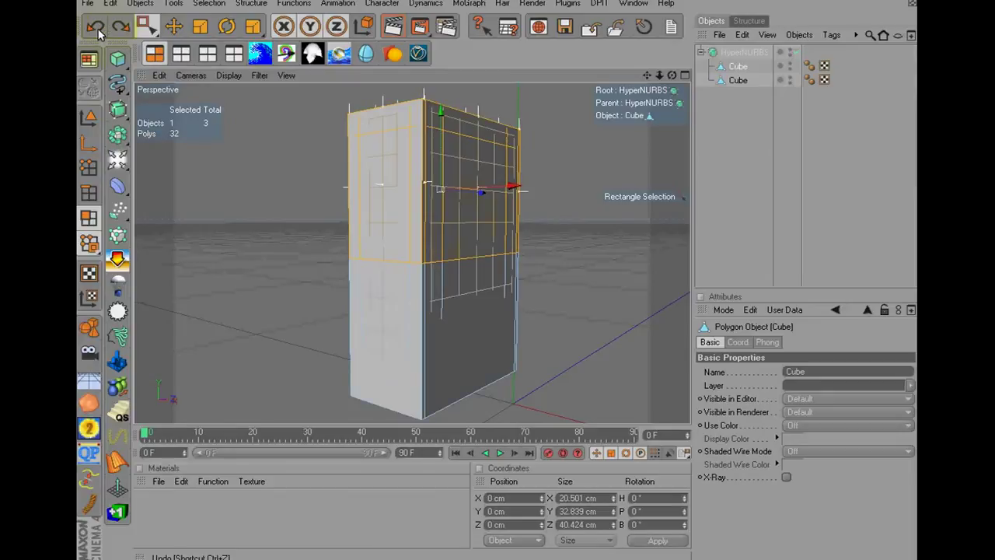
- Undo the duplicate, loop-select the mid-height edge loop and bevel it to 1 cm
{"action": "left_click", "coordinate": [96, 28]}
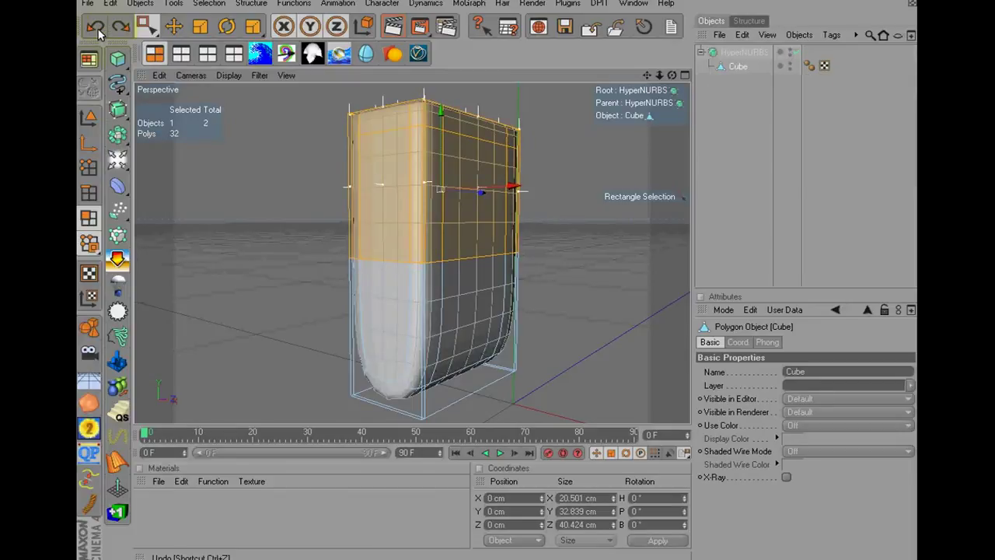
{"action": "left_click", "coordinate": [89, 192]}
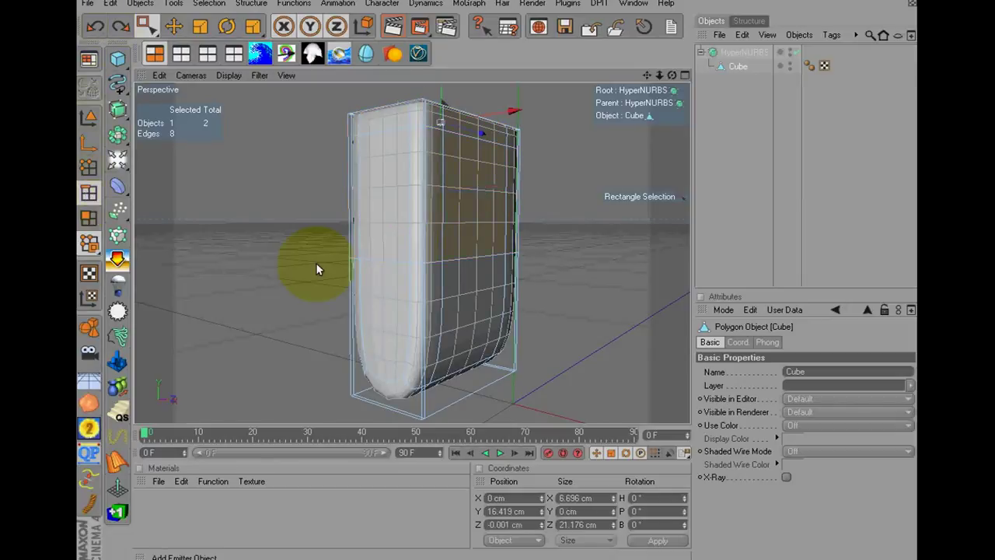
{"action": "left_click", "coordinate": [209, 3]}
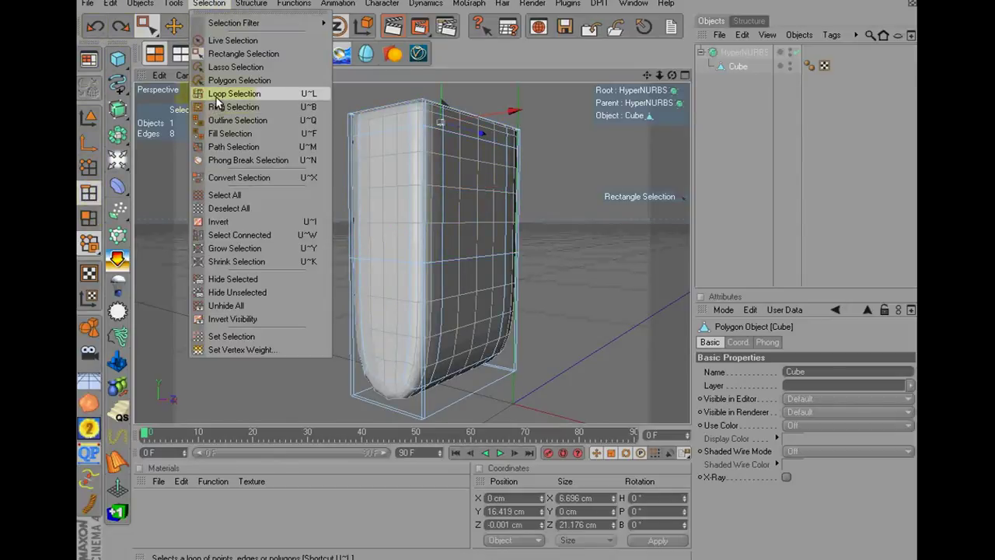
{"action": "left_click", "coordinate": [226, 93]}
{"action": "left_click", "coordinate": [416, 264]}
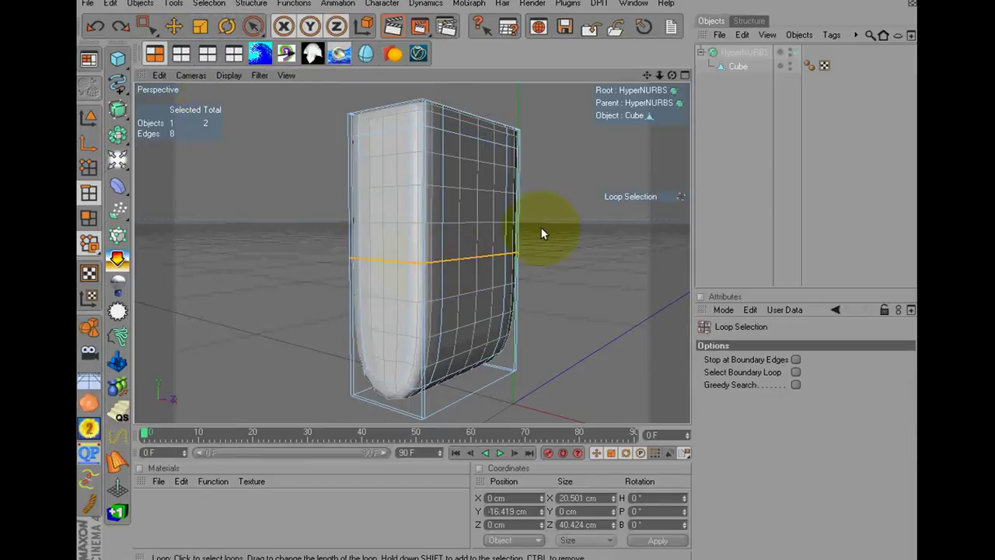
{"action": "right_click", "coordinate": [542, 227]}
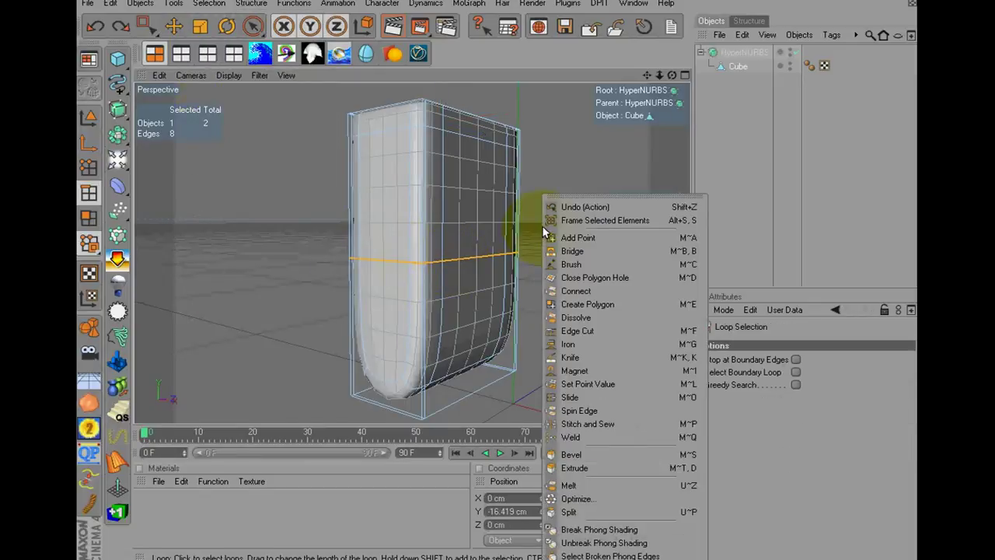
{"action": "left_click", "coordinate": [577, 453]}
{"action": "left_click_drag", "start_coordinate": [585, 239], "coordinate": [497, 271]}
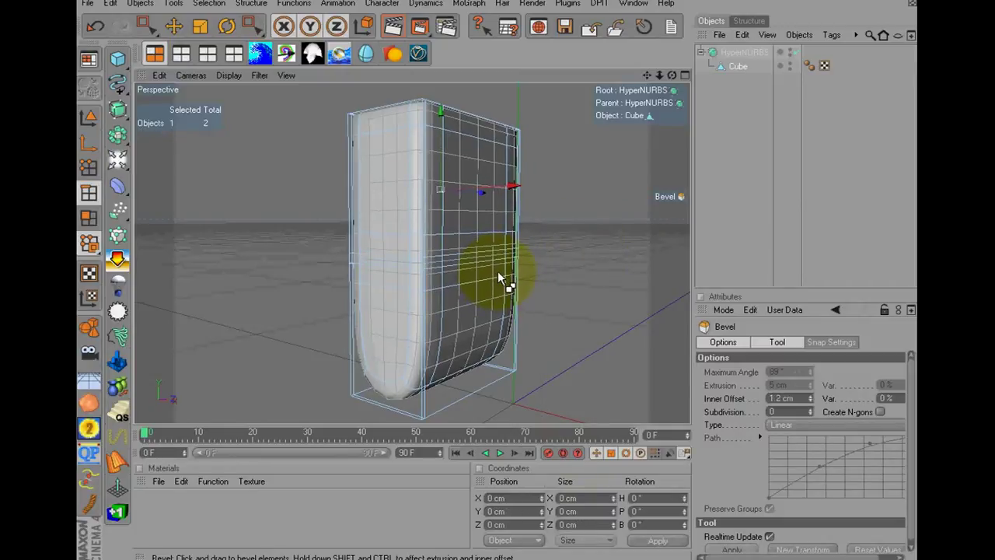
{"action": "left_click_drag", "start_coordinate": [498, 273], "coordinate": [585, 239]}
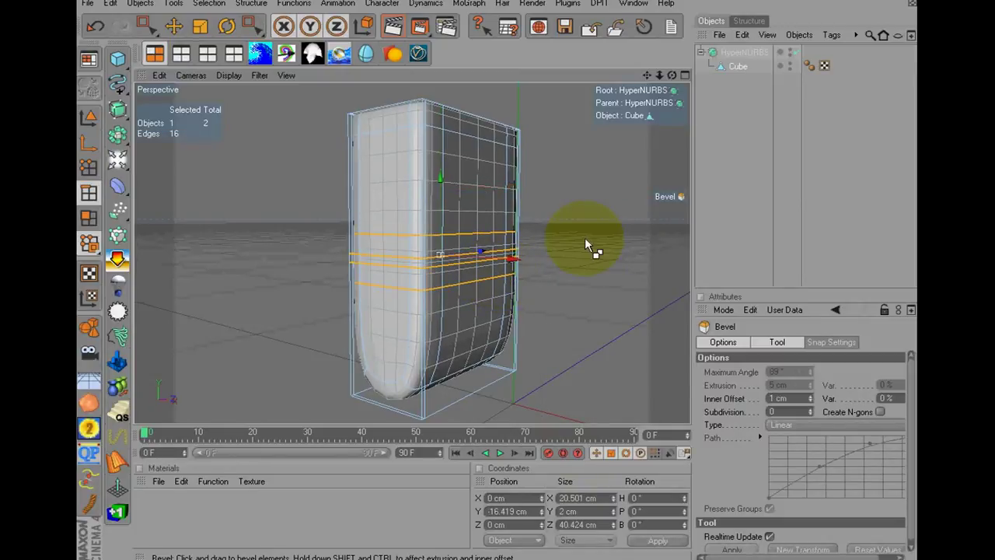
- Loop-select the mid-height polygon band and delete it
{"action": "left_click", "coordinate": [88, 217]}
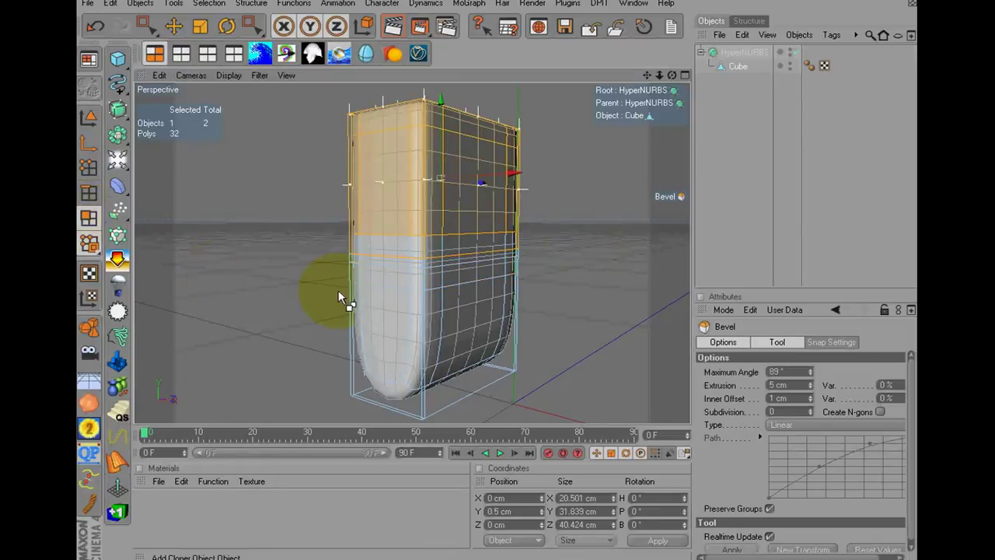
{"action": "left_click_drag", "start_coordinate": [344, 300], "coordinate": [433, 280]}
{"action": "left_click", "coordinate": [253, 25]}
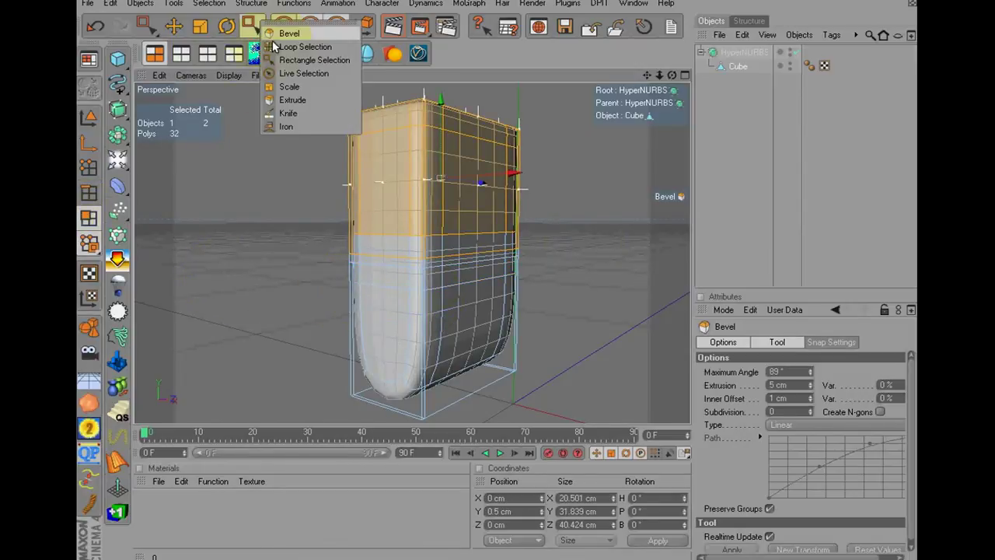
{"action": "left_click", "coordinate": [298, 99]}
{"action": "left_click", "coordinate": [413, 266]}
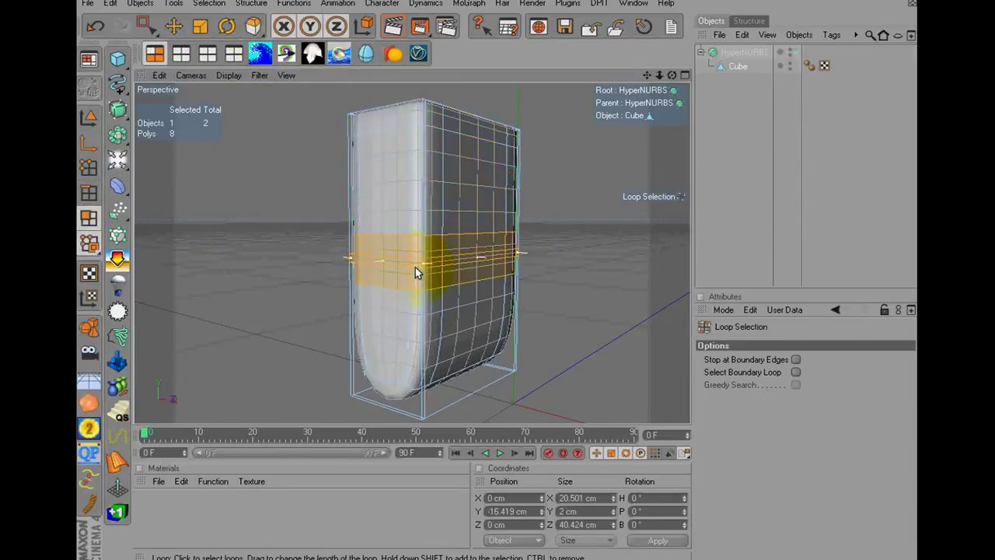
{"action": "left_click", "coordinate": [560, 263]}
{"action": "key", "text": "Delete"}
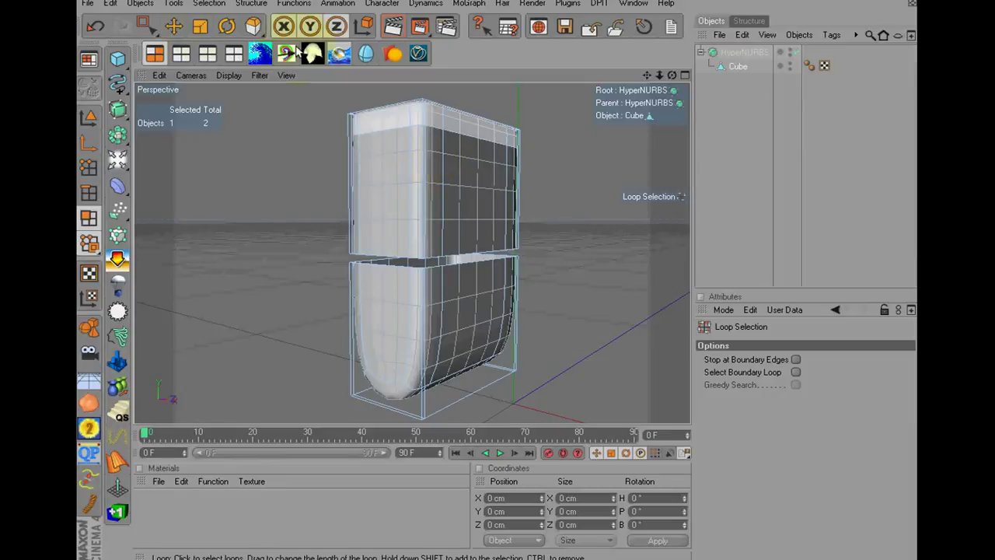
{"action": "left_click", "coordinate": [144, 26]}
- In Right view, copy the cube with its upper polygons selected, then delete the copy's lower polygons
{"action": "left_click", "coordinate": [205, 54]}
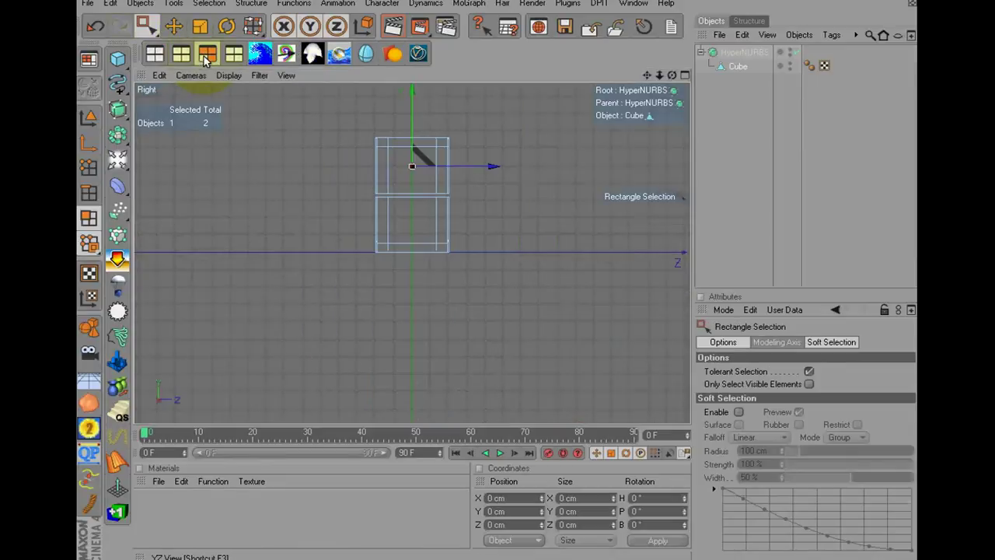
{"action": "left_click_drag", "start_coordinate": [335, 105], "coordinate": [538, 185]}
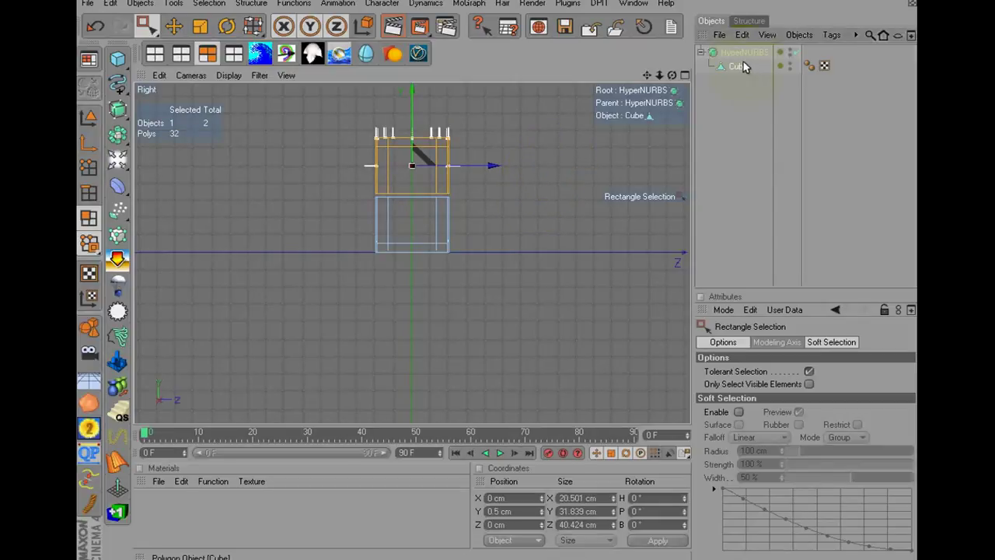
{"action": "key", "text": "ctrl+c"}
{"action": "key", "text": "ctrl+v"}
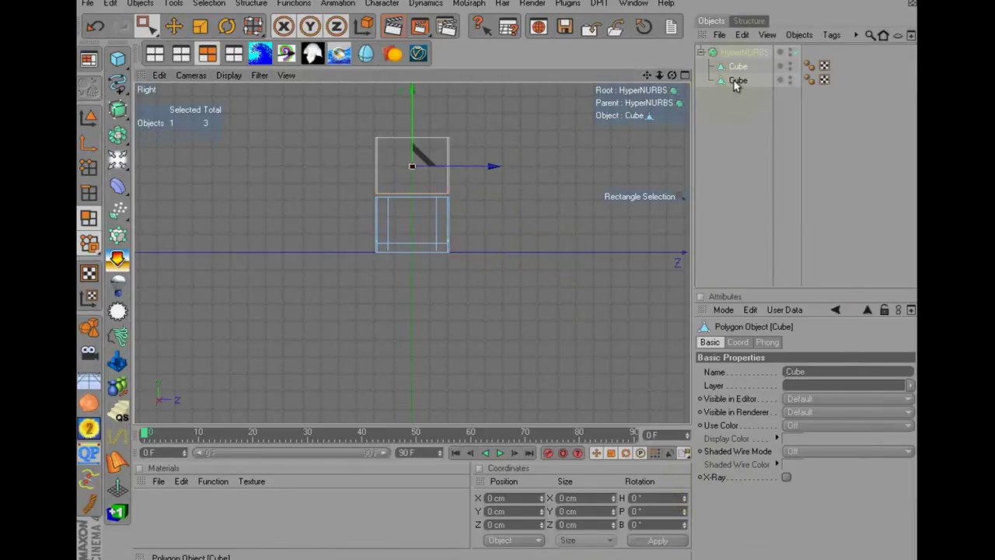
{"action": "left_click", "coordinate": [209, 4]}
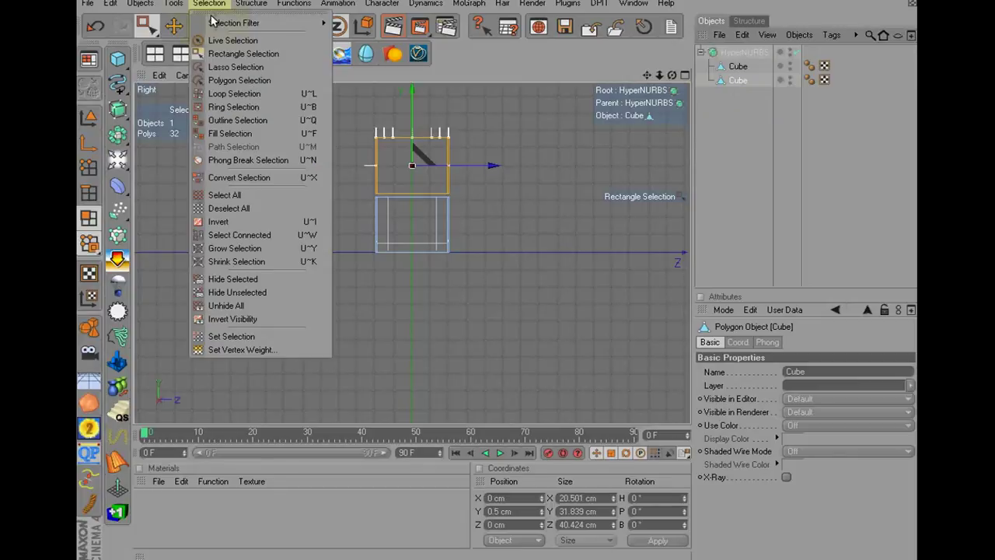
{"action": "left_click", "coordinate": [218, 222]}
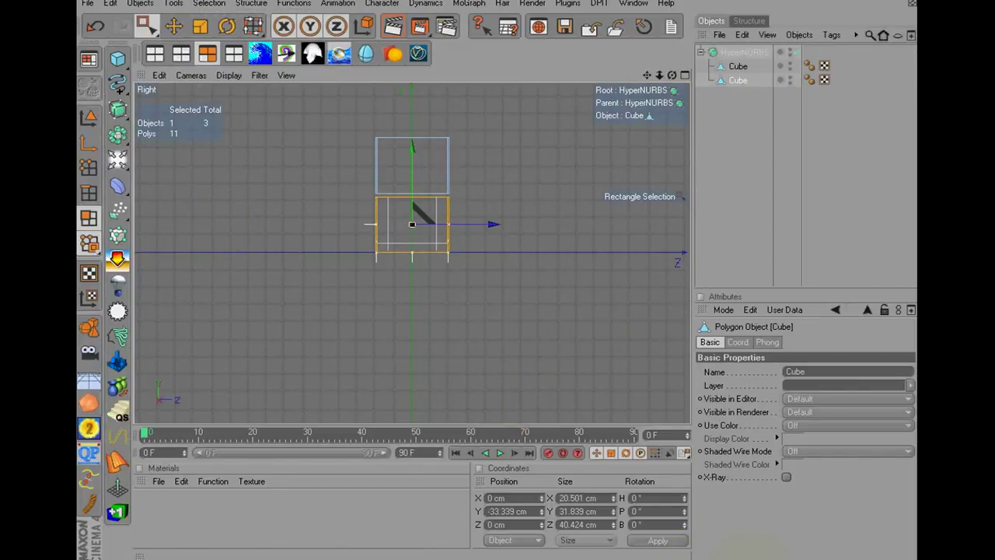
{"action": "left_click", "coordinate": [676, 397]}
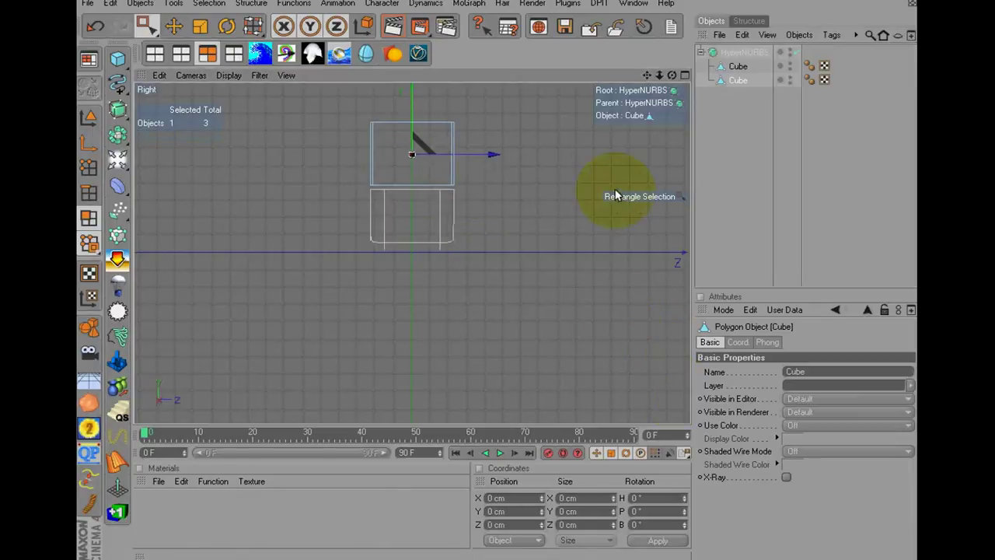
{"action": "left_click_drag", "start_coordinate": [647, 78], "coordinate": [418, 119]}
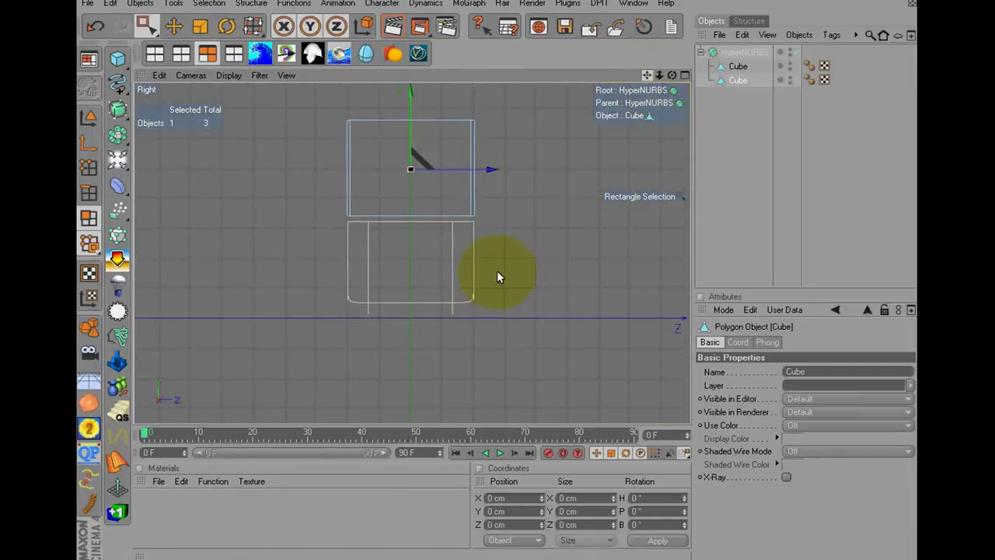
- Group both Cube objects under a new Null Object and select the lower body cube
{"action": "left_click", "coordinate": [162, 60]}
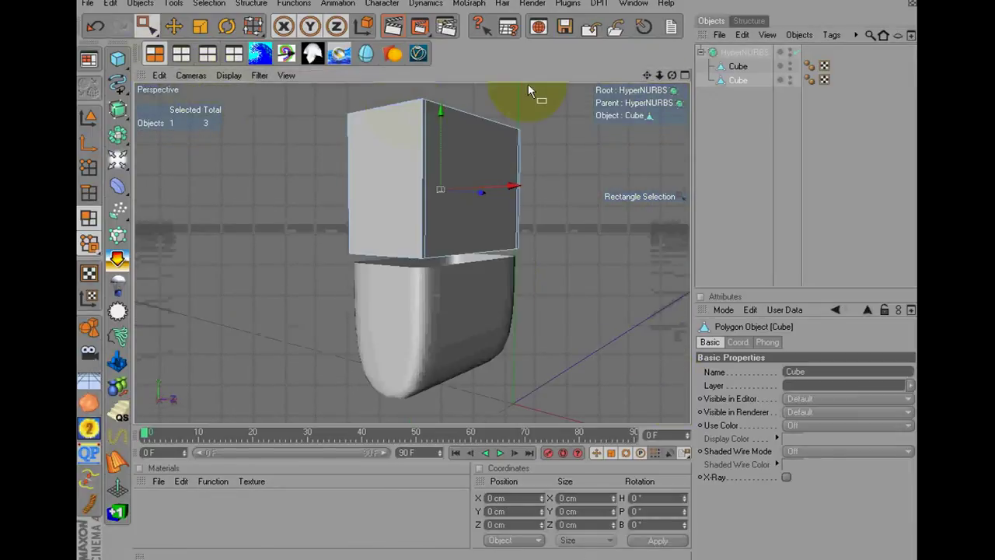
{"action": "left_click", "coordinate": [734, 109]}
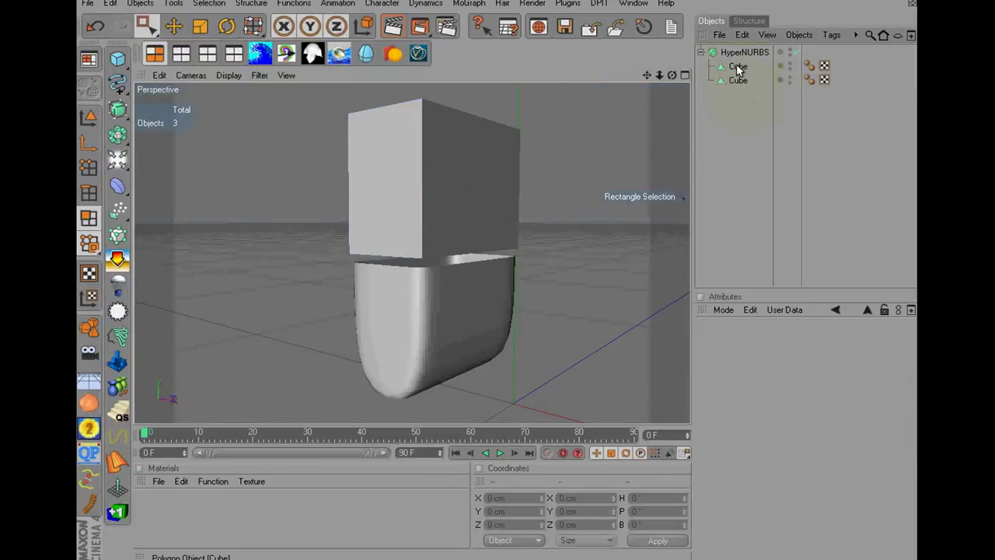
{"action": "left_click_drag", "start_coordinate": [729, 66], "coordinate": [742, 114]}
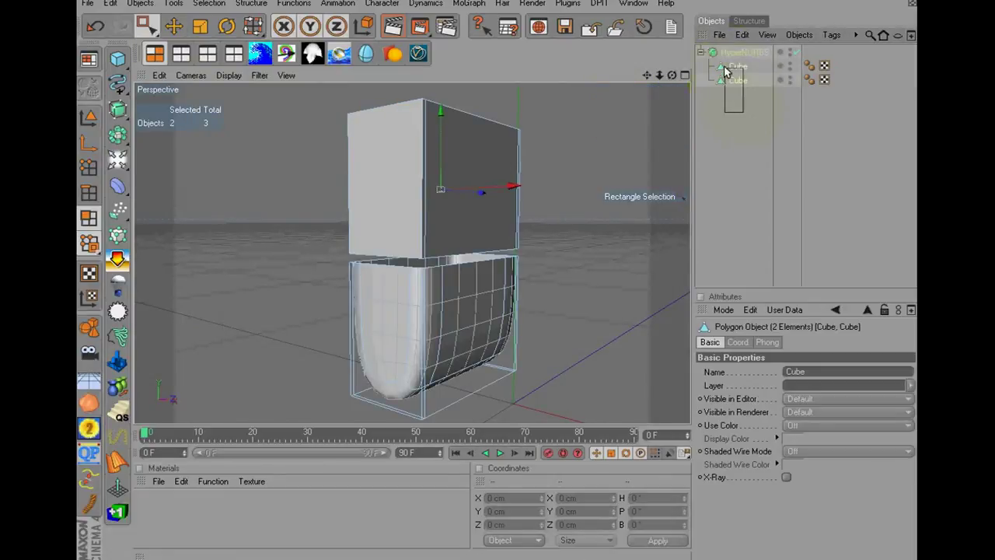
{"action": "right_click", "coordinate": [724, 96]}
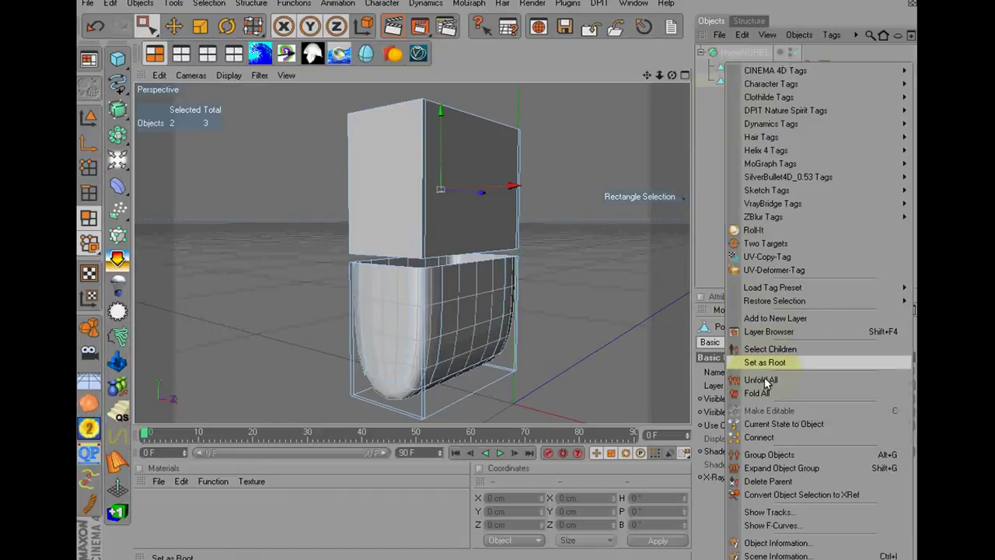
{"action": "left_click", "coordinate": [768, 455]}
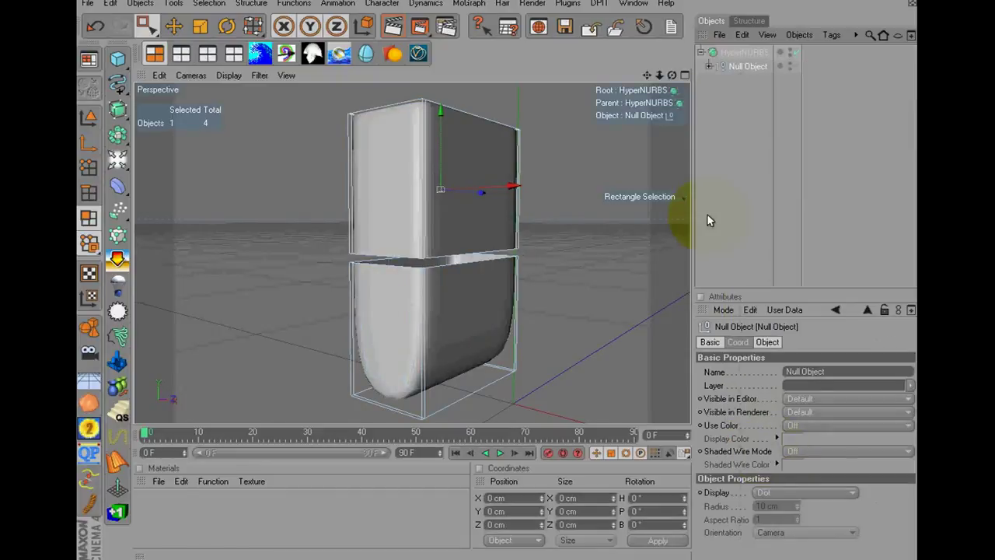
{"action": "left_click", "coordinate": [709, 66]}
{"action": "left_click", "coordinate": [746, 80]}
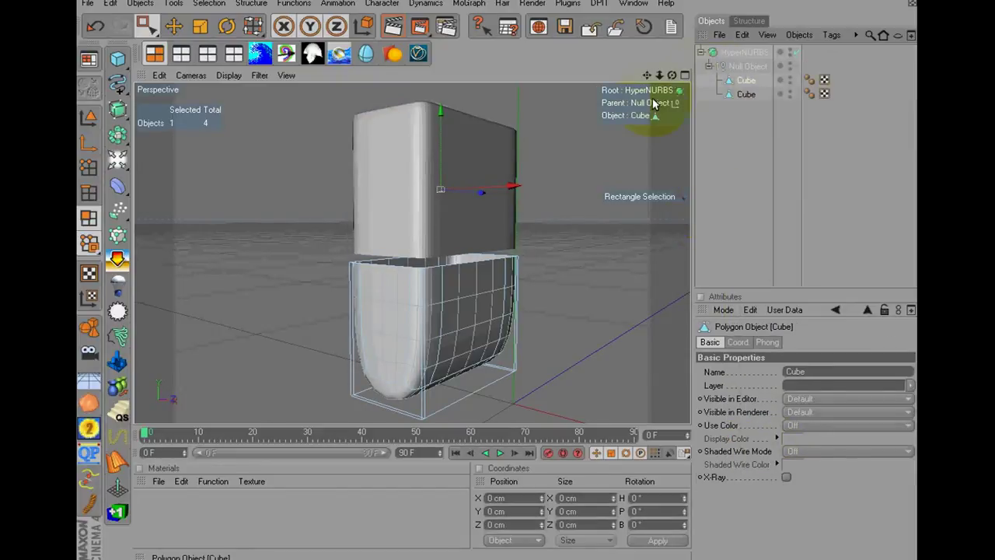
{"action": "right_click_drag", "start_coordinate": [494, 172], "coordinate": [570, 215], "text": "alt"}
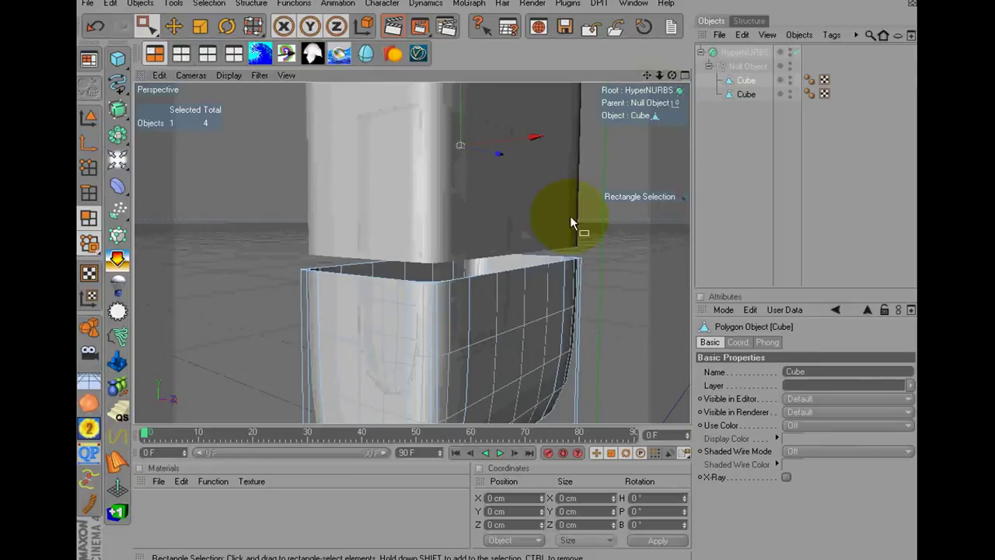
- Close the body's open top with Close Polygon Hole and split the new n-gon into regular polygons
{"action": "right_click", "coordinate": [199, 220]}
{"action": "left_click", "coordinate": [234, 123]}
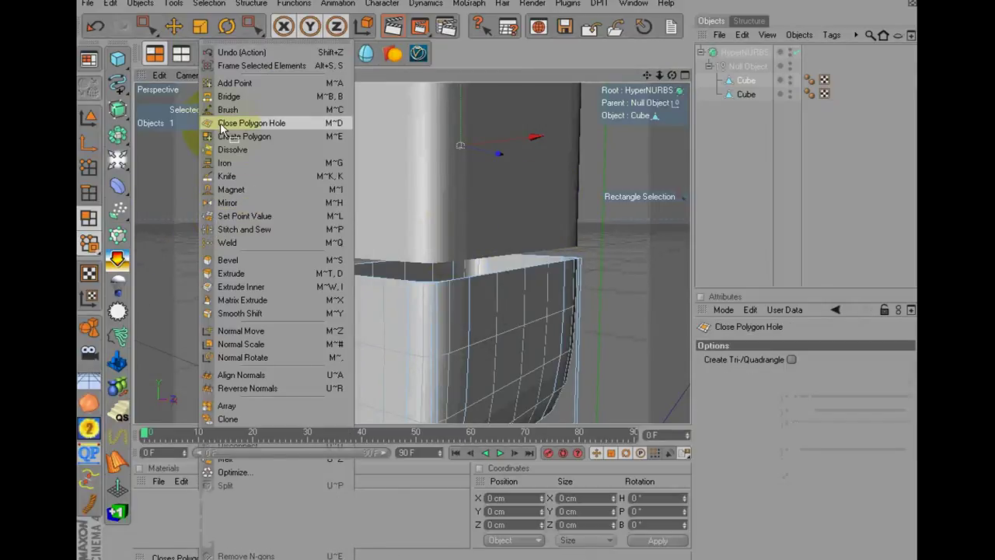
{"action": "left_click", "coordinate": [433, 284]}
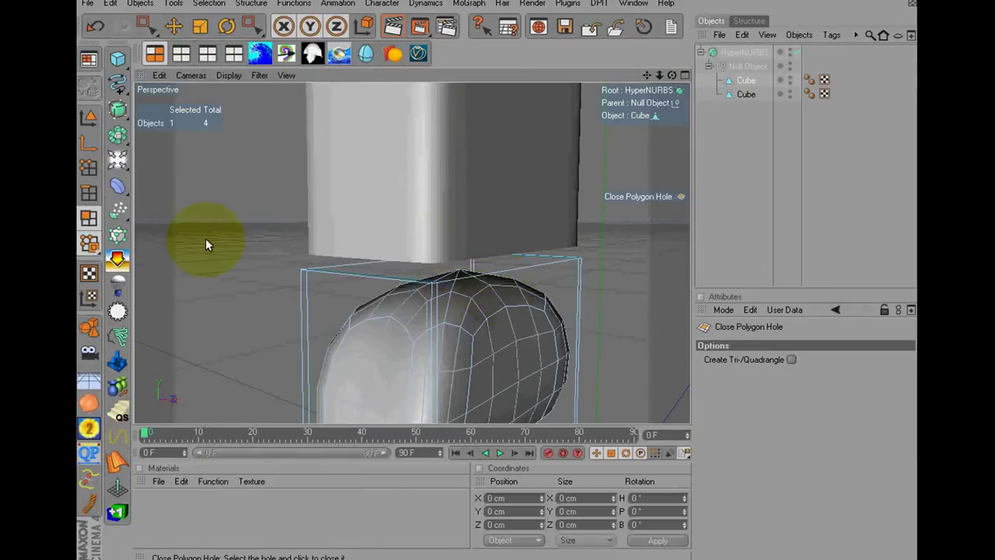
{"action": "left_click", "coordinate": [174, 26]}
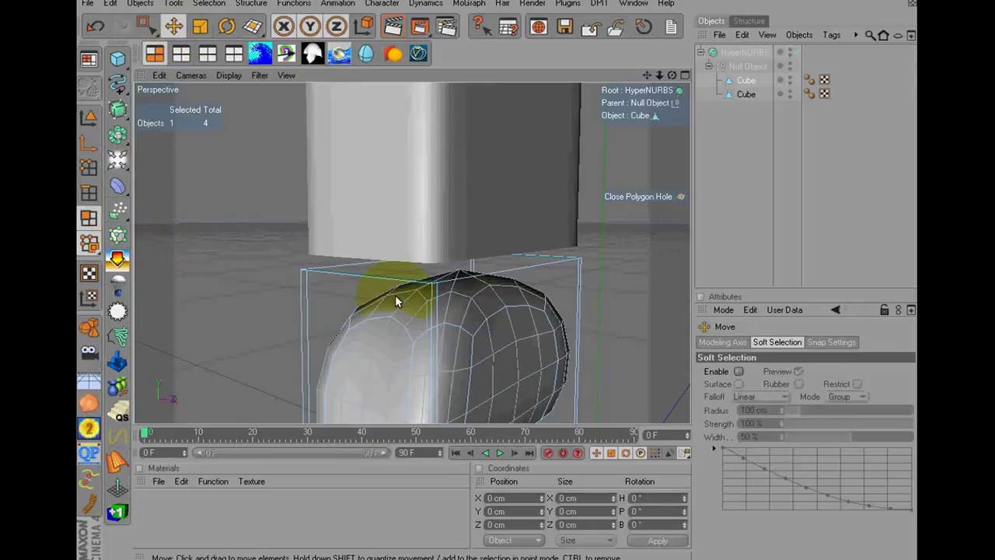
{"action": "left_click", "coordinate": [441, 304]}
{"action": "right_click", "coordinate": [579, 237]}
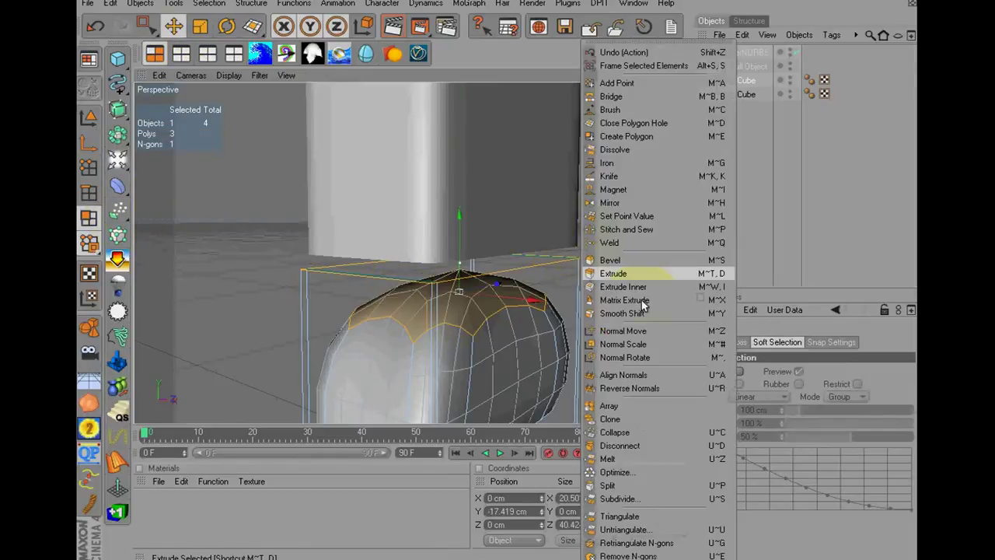
{"action": "left_click", "coordinate": [653, 556]}
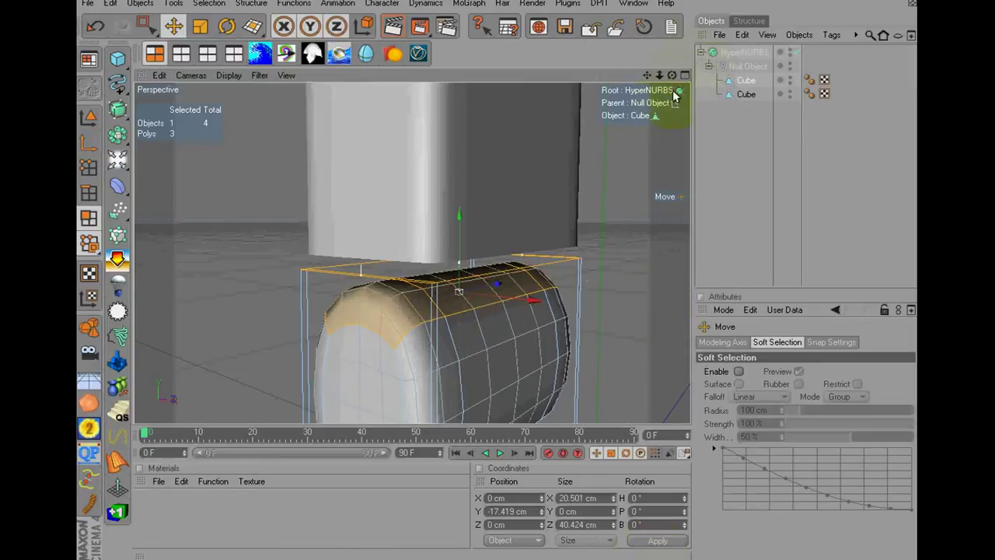
- Close the cap's open bottom, split that n-gon, and select its centre polygon
{"action": "left_click_drag", "start_coordinate": [544, 249], "coordinate": [570, 240], "text": "alt"}
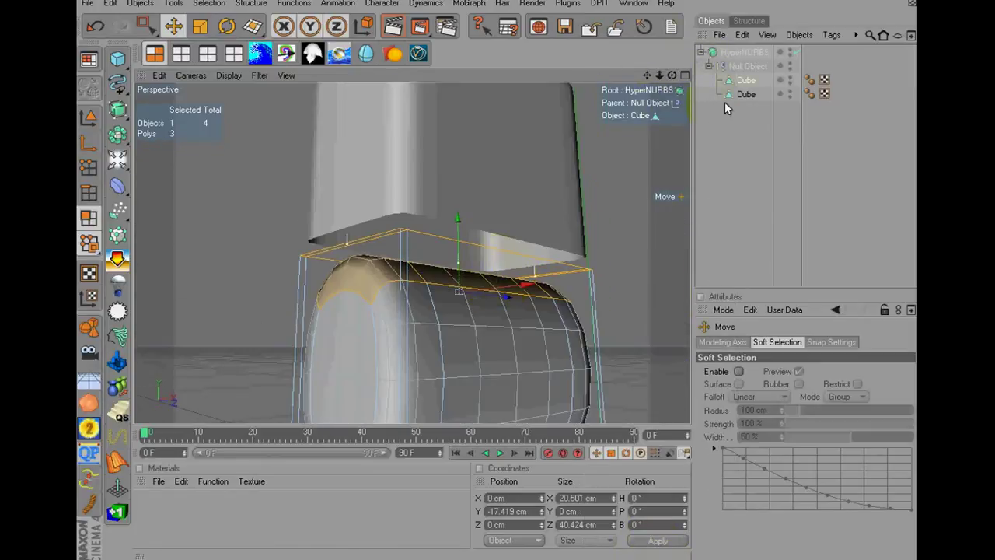
{"action": "left_click", "coordinate": [526, 236]}
{"action": "right_click", "coordinate": [603, 259]}
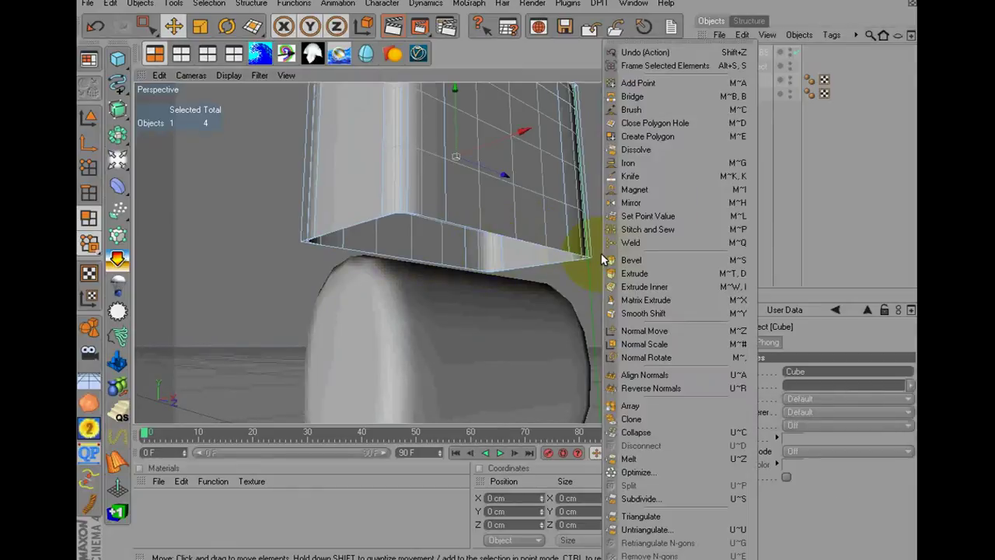
{"action": "left_click", "coordinate": [650, 123]}
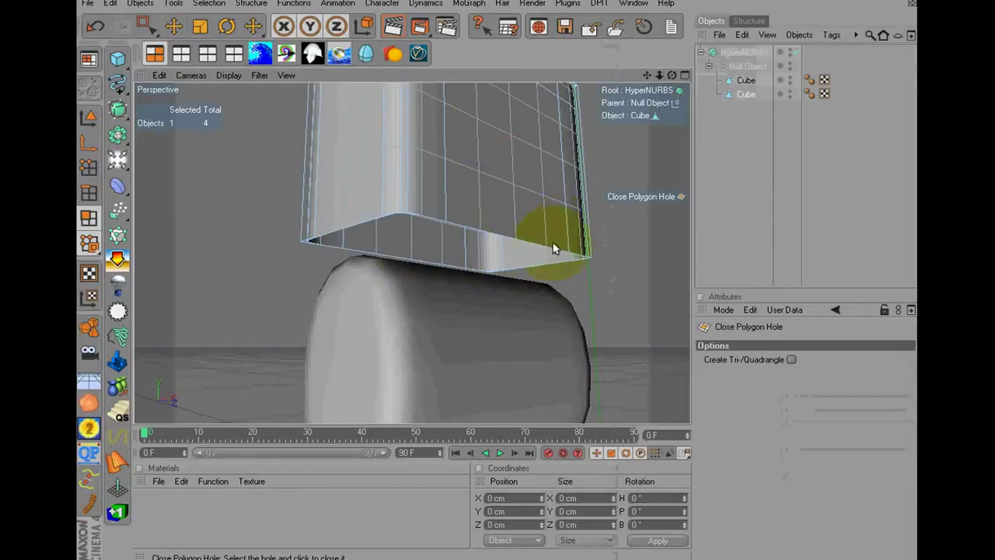
{"action": "left_click", "coordinate": [549, 248]}
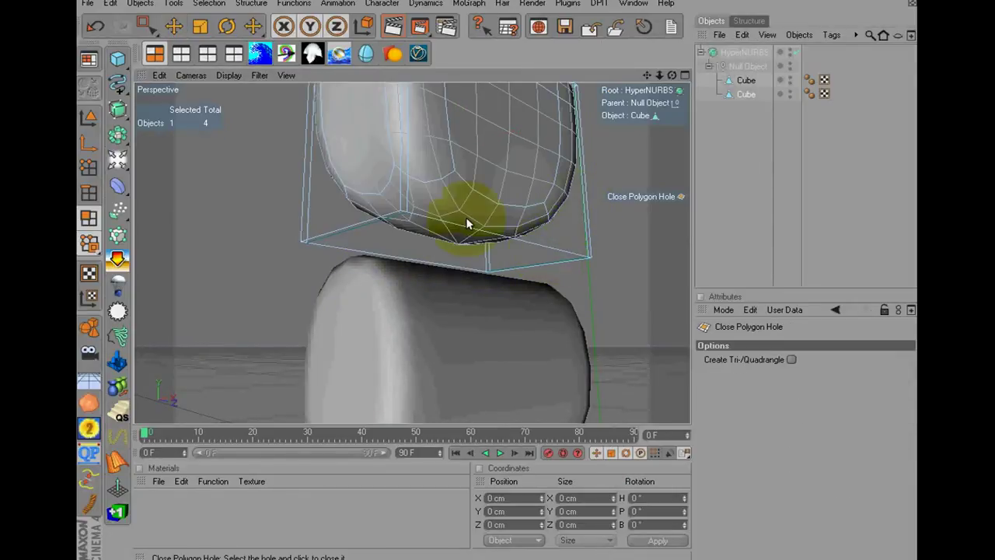
{"action": "key", "text": "e"}
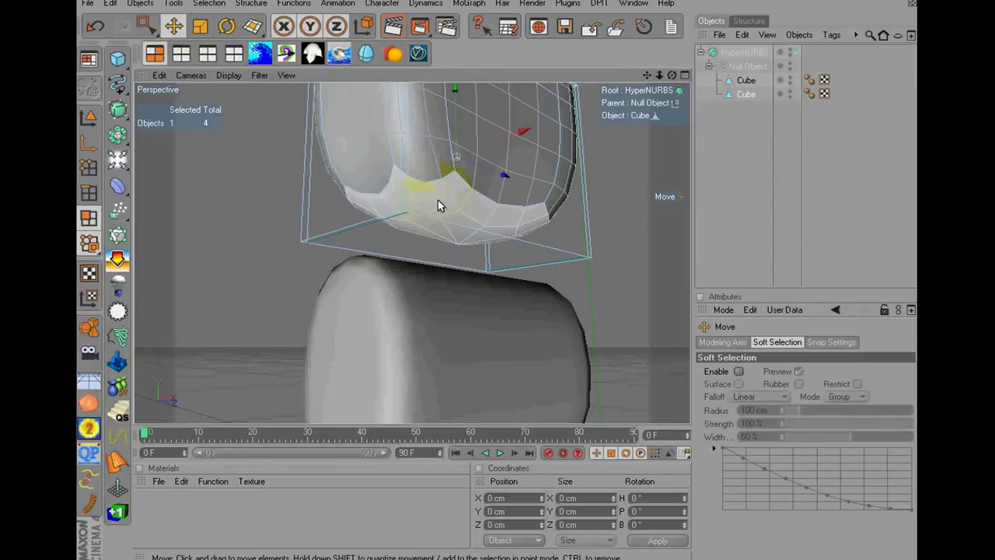
{"action": "left_click", "coordinate": [438, 205]}
{"action": "right_click", "coordinate": [618, 219]}
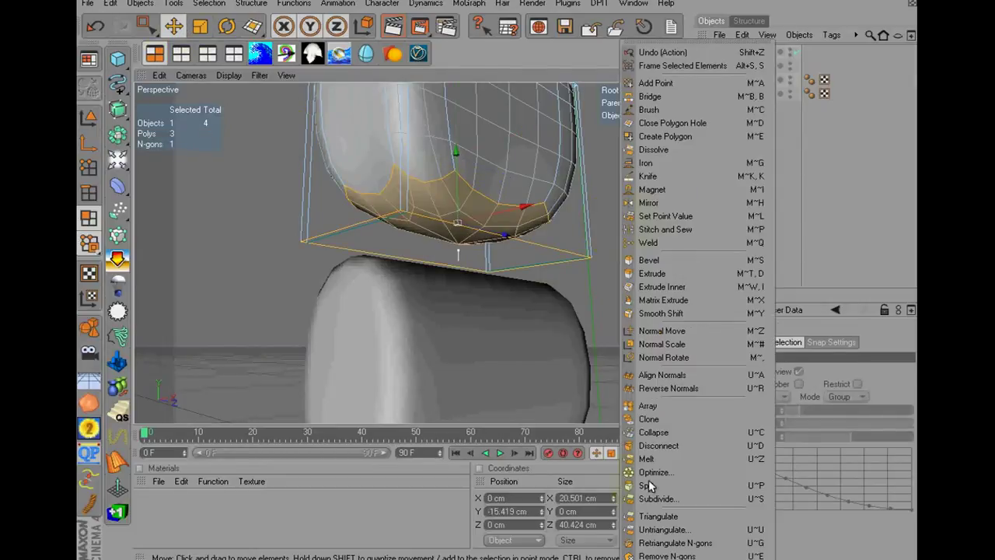
{"action": "left_click", "coordinate": [657, 556]}
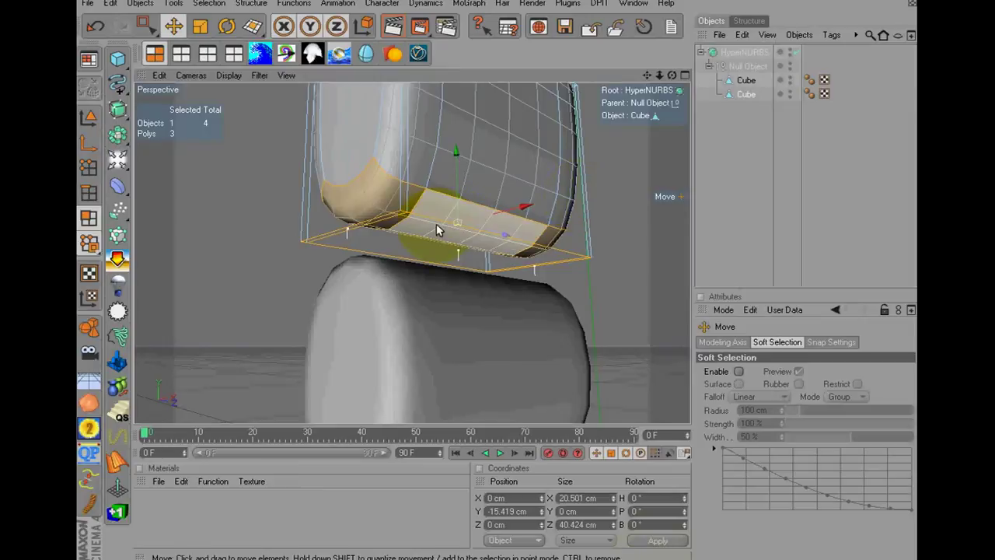
{"action": "left_click", "coordinate": [467, 217]}
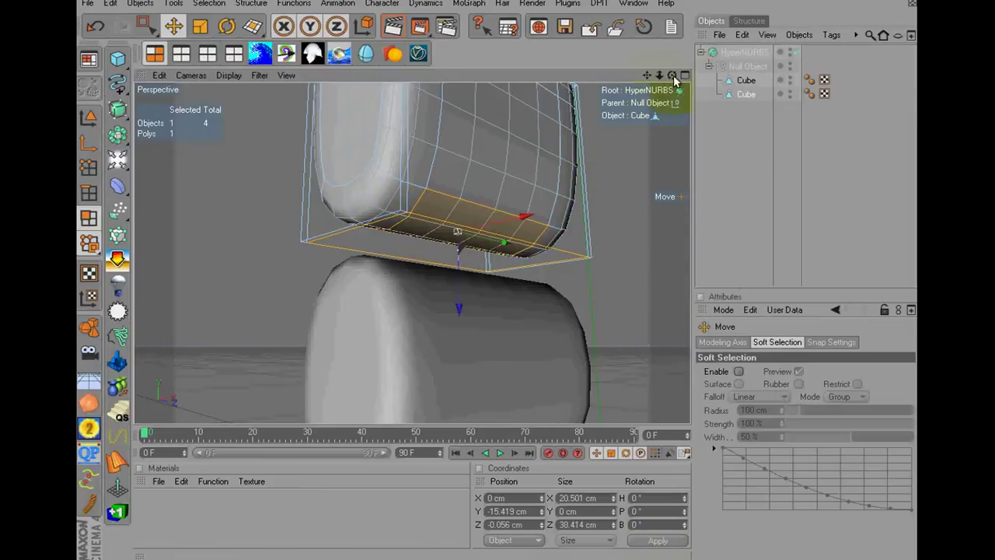
{"action": "mouse_move", "coordinate": [673, 77]}
{"action": "left_mouse_down"}
{"action": "mouse_move", "coordinate": [497, 271]}
{"action": "mouse_move", "coordinate": [473, 334]}
{"action": "mouse_move", "coordinate": [639, 150]}
{"action": "left_mouse_up"}
- Inset the cap's bottom polygon and the body's top polygons by 1 cm each
{"action": "right_click", "coordinate": [640, 151]}
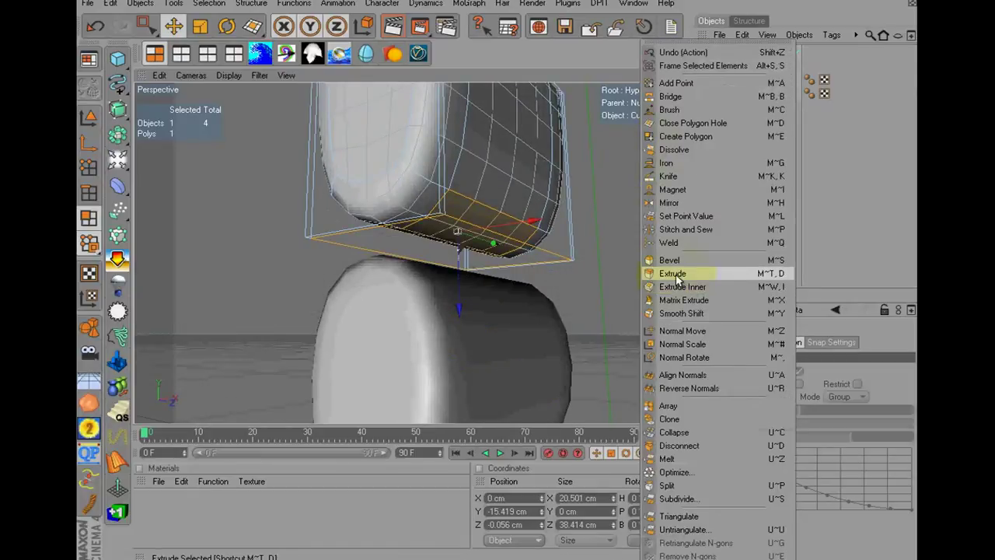
{"action": "left_click", "coordinate": [681, 286]}
{"action": "double_click", "coordinate": [778, 385]}
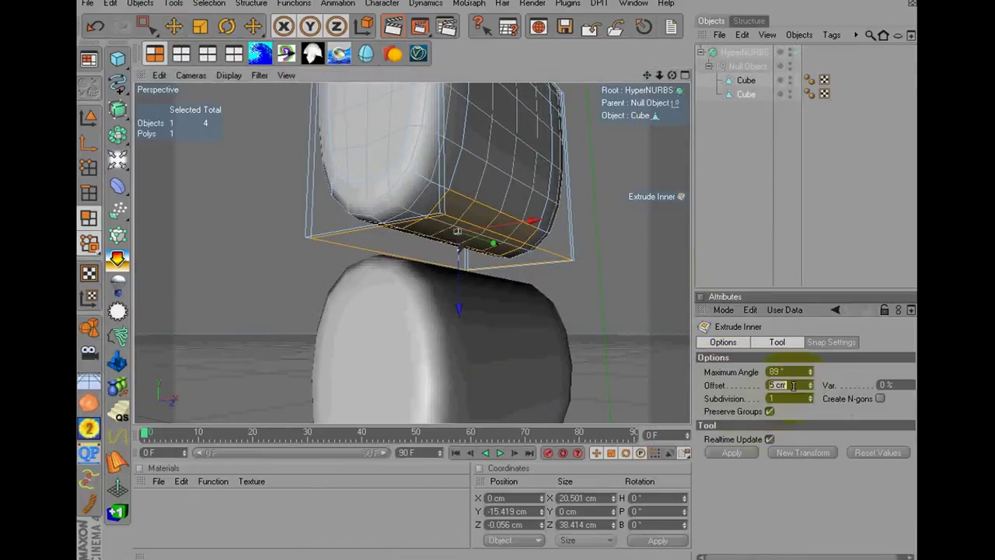
{"action": "type", "text": "1"}
{"action": "left_click", "coordinate": [742, 451]}
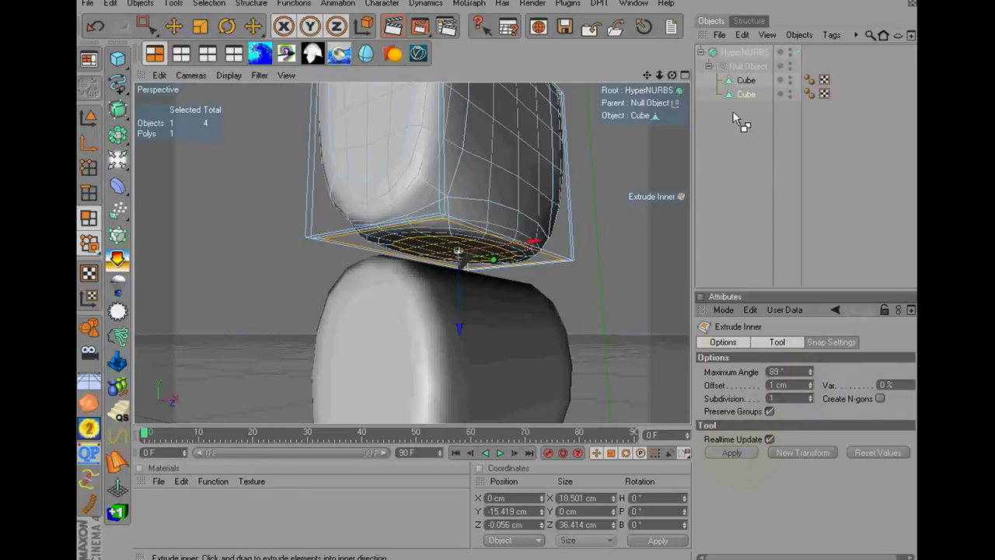
{"action": "left_click", "coordinate": [745, 81]}
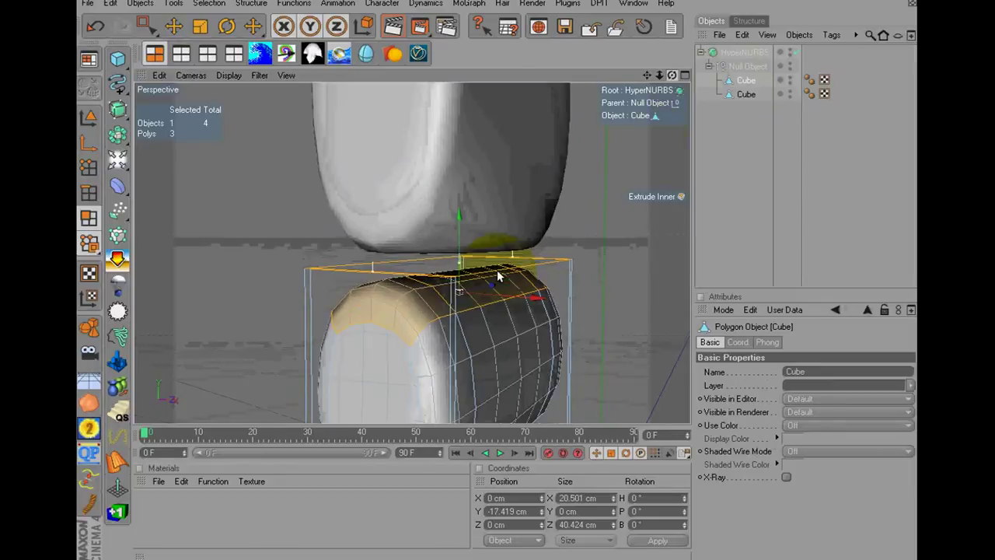
{"action": "right_click", "coordinate": [603, 233]}
{"action": "left_click", "coordinate": [640, 286]}
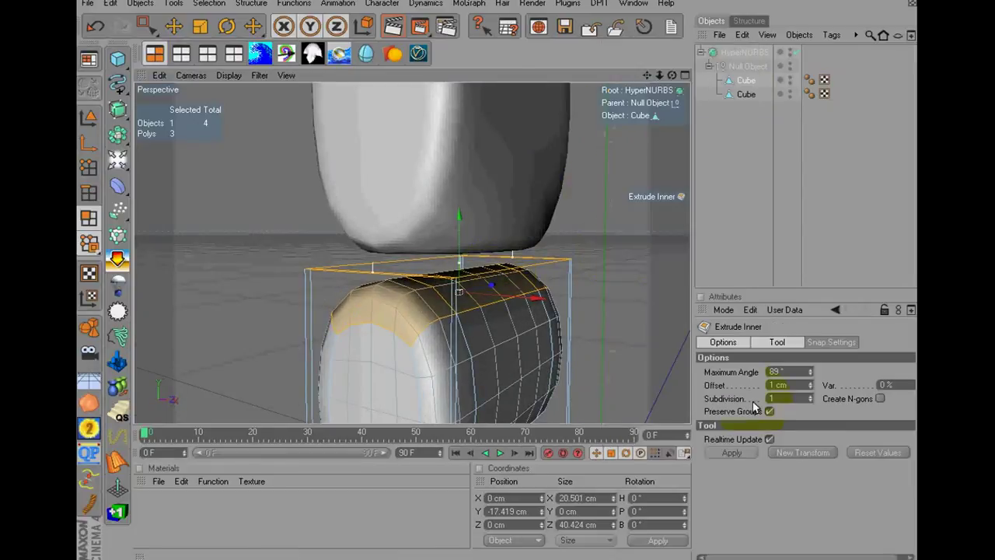
{"action": "left_click", "coordinate": [802, 452]}
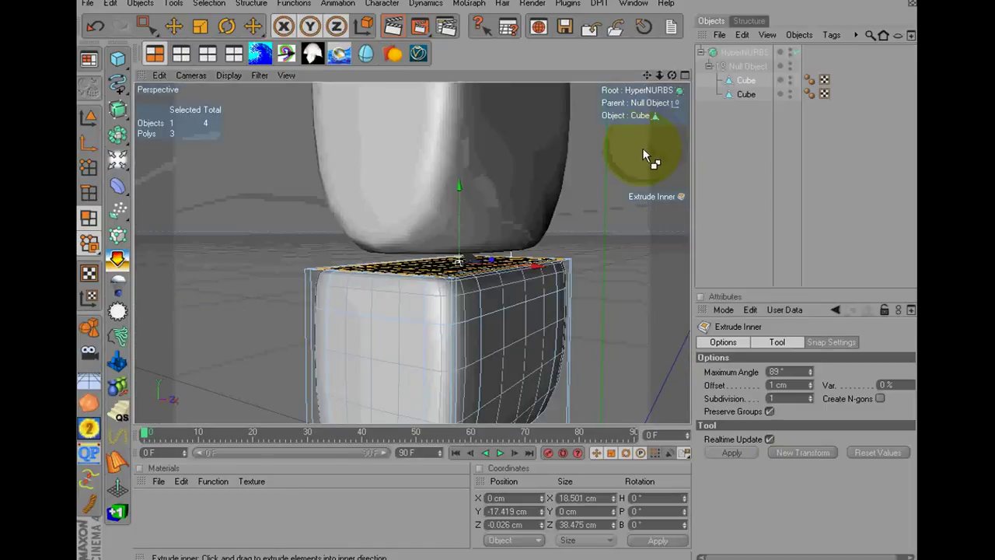
- Merge both cubes into one Cube under HyperNURBS, delete the old Null group, and select the gap faces
{"action": "left_click", "coordinate": [741, 96]}
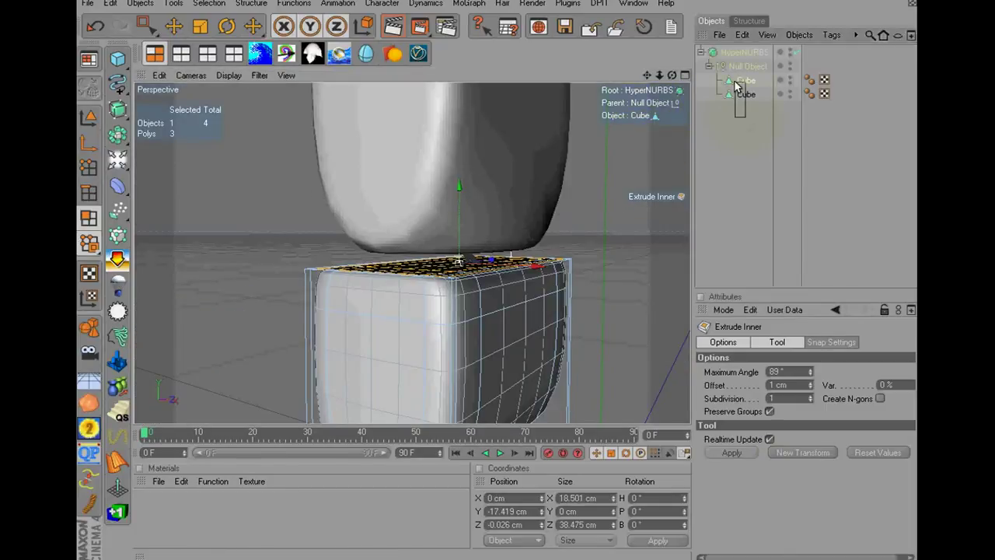
{"action": "left_click", "coordinate": [737, 82], "text": "ctrl"}
{"action": "right_click", "coordinate": [737, 82]}
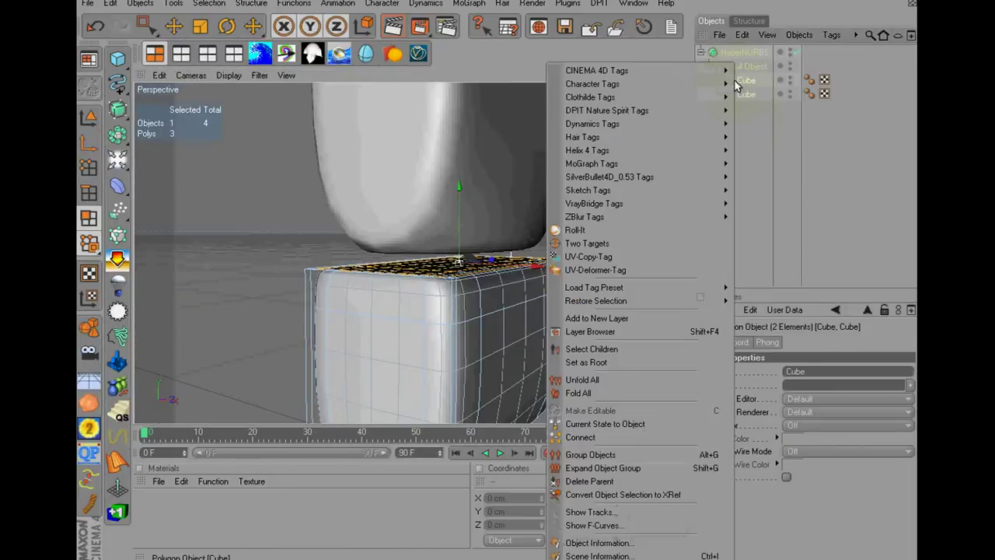
{"action": "left_click", "coordinate": [587, 438]}
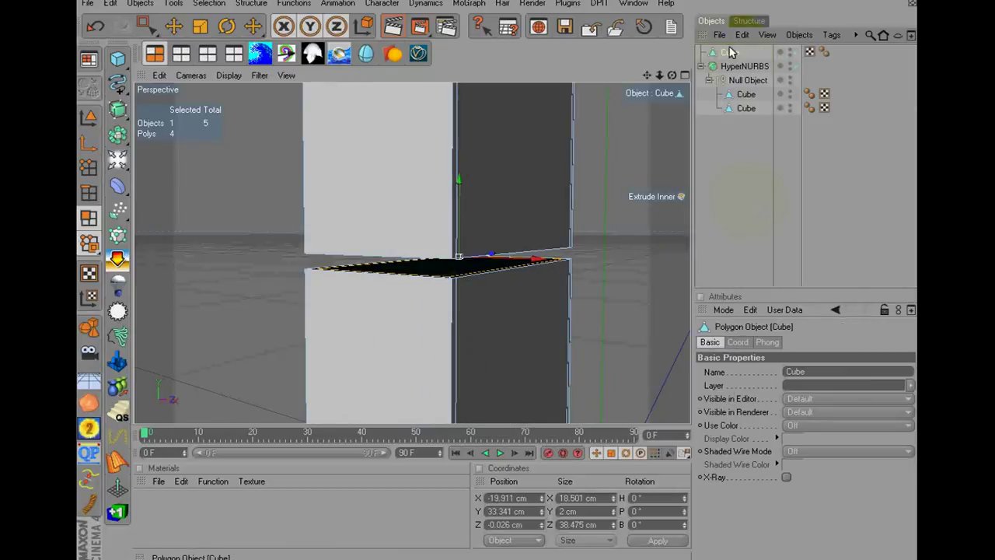
{"action": "left_click_drag", "start_coordinate": [732, 73], "coordinate": [733, 75]}
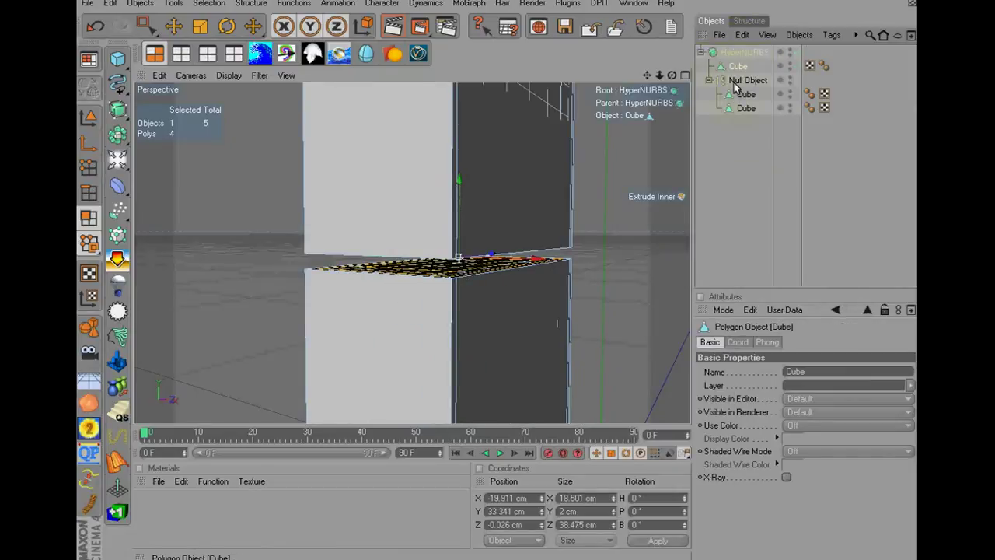
{"action": "left_click", "coordinate": [739, 81]}
{"action": "key", "text": "Delete"}
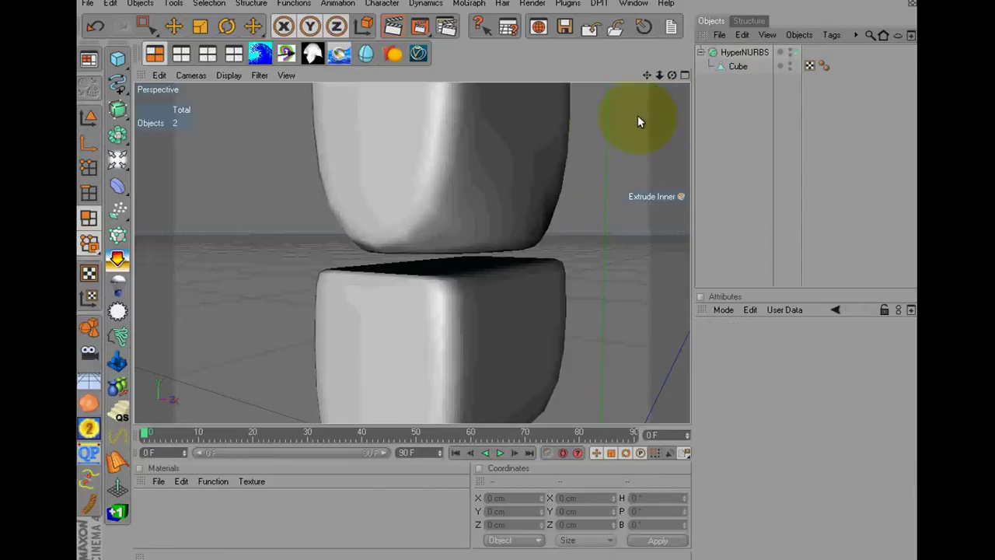
{"action": "left_click", "coordinate": [738, 66]}
{"action": "right_click", "coordinate": [595, 188]}
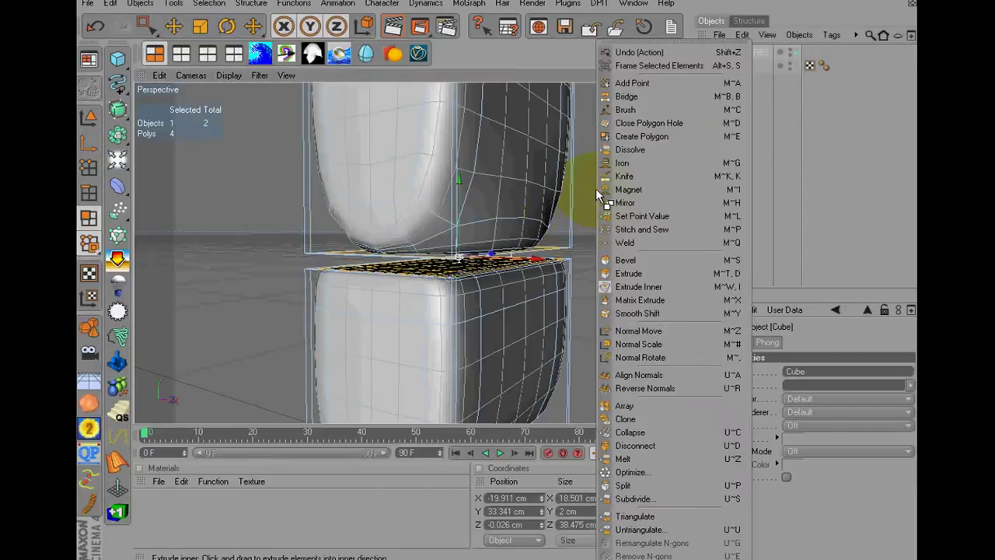
- Try bridging the upper and lower edges across the gap, then undo it
{"action": "left_click", "coordinate": [627, 96]}
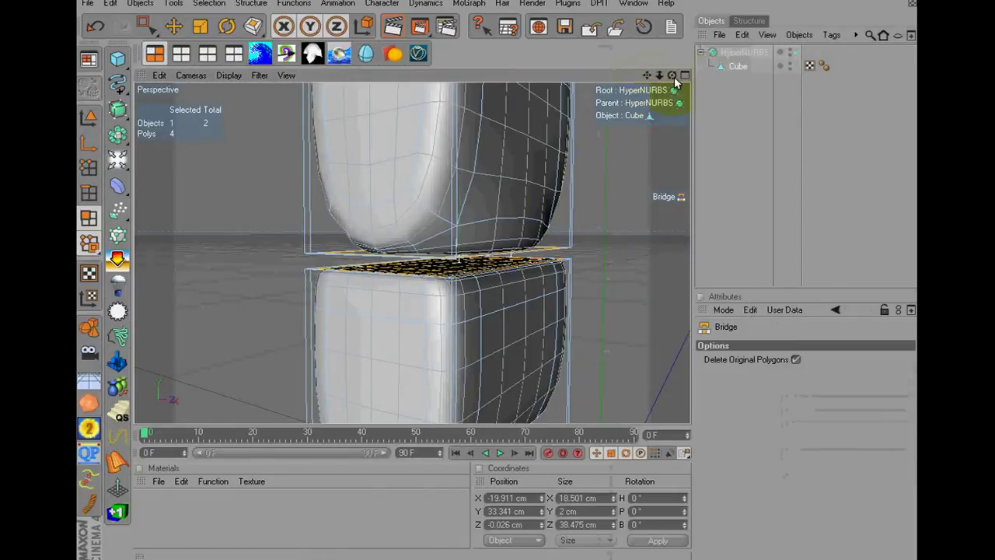
{"action": "mouse_move", "coordinate": [659, 75]}
{"action": "left_mouse_down"}
{"action": "mouse_move", "coordinate": [502, 276]}
{"action": "mouse_move", "coordinate": [490, 265]}
{"action": "left_mouse_up"}
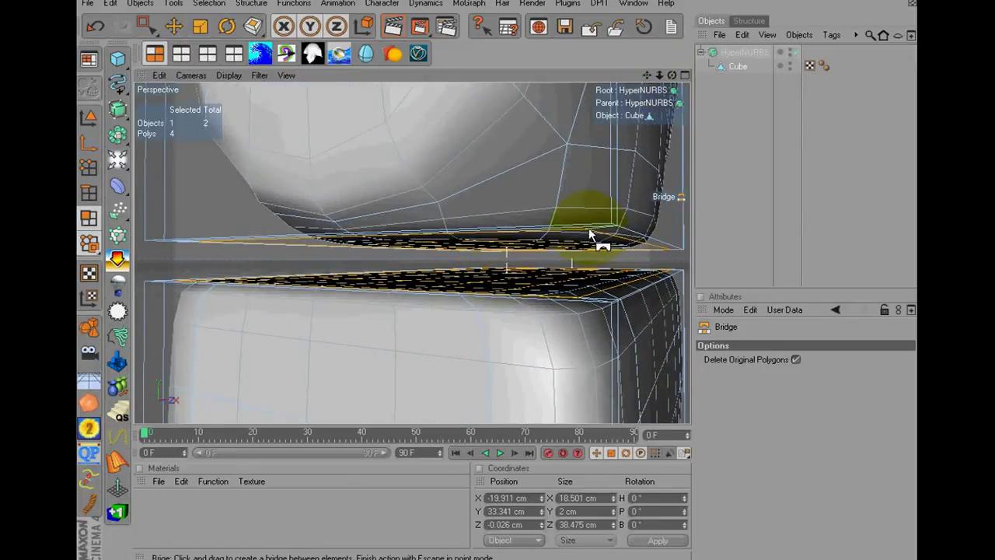
{"action": "left_click_drag", "start_coordinate": [588, 233], "coordinate": [593, 270]}
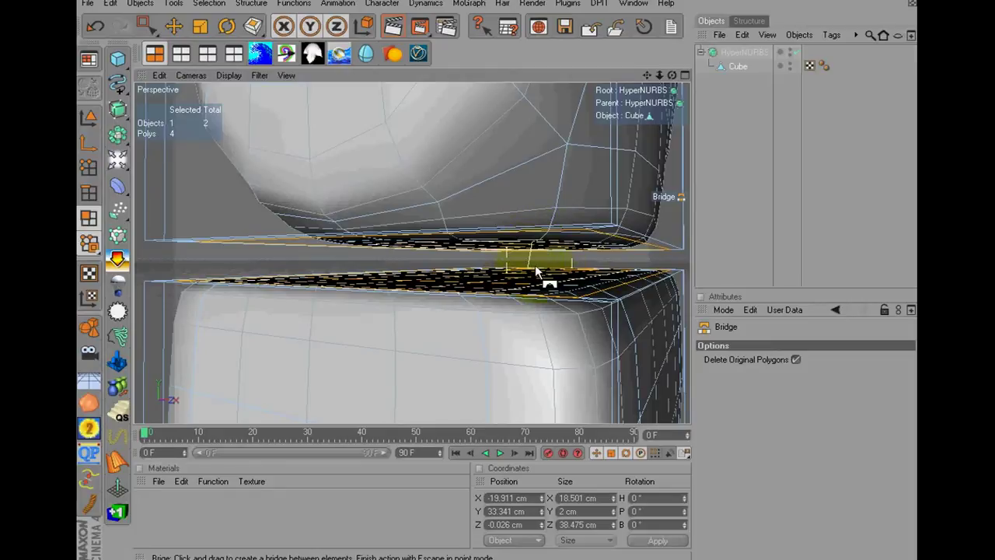
{"action": "left_click_drag", "start_coordinate": [537, 270], "coordinate": [566, 265]}
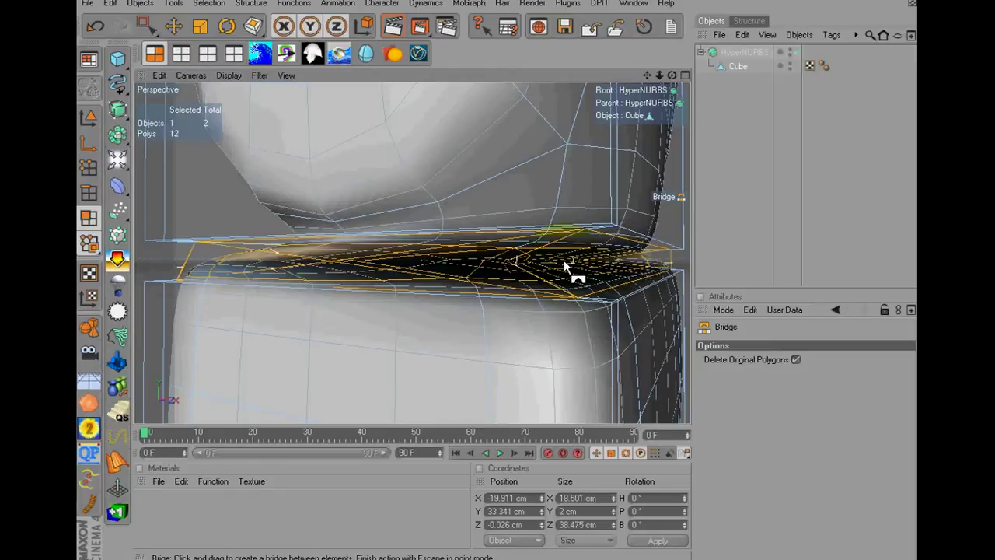
{"action": "left_click", "coordinate": [95, 26]}
{"action": "left_click_drag", "start_coordinate": [648, 74], "coordinate": [497, 270]}
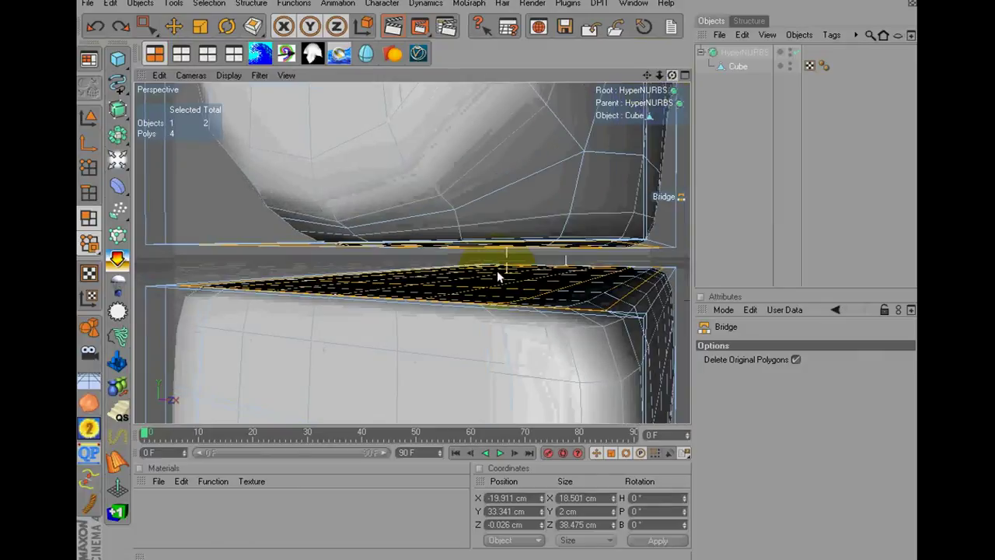
- With HyperNURBS smoothing off, bridge the two mesh edges across the gap
{"action": "left_click", "coordinate": [794, 53]}
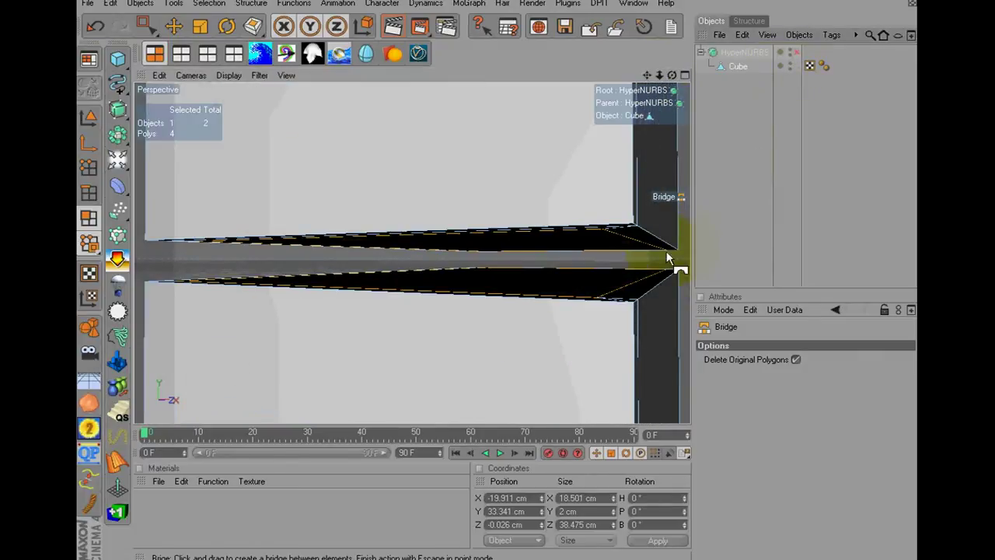
{"action": "left_click_drag", "start_coordinate": [672, 275], "coordinate": [524, 276]}
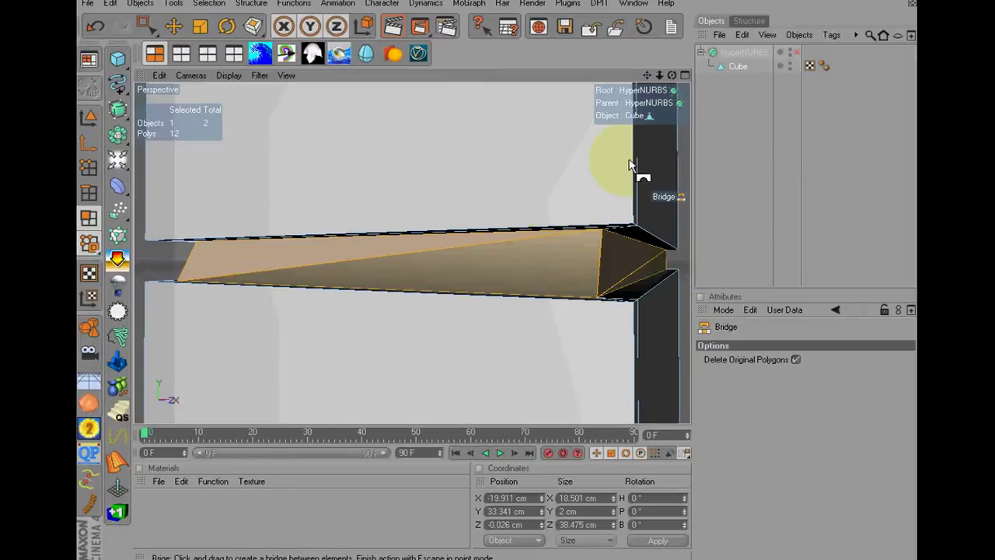
{"action": "mouse_move", "coordinate": [515, 278]}
{"action": "left_mouse_down", "text": "alt"}
{"action": "mouse_move", "coordinate": [592, 265]}
{"action": "mouse_move", "coordinate": [497, 270]}
{"action": "left_mouse_up", "text": "alt"}
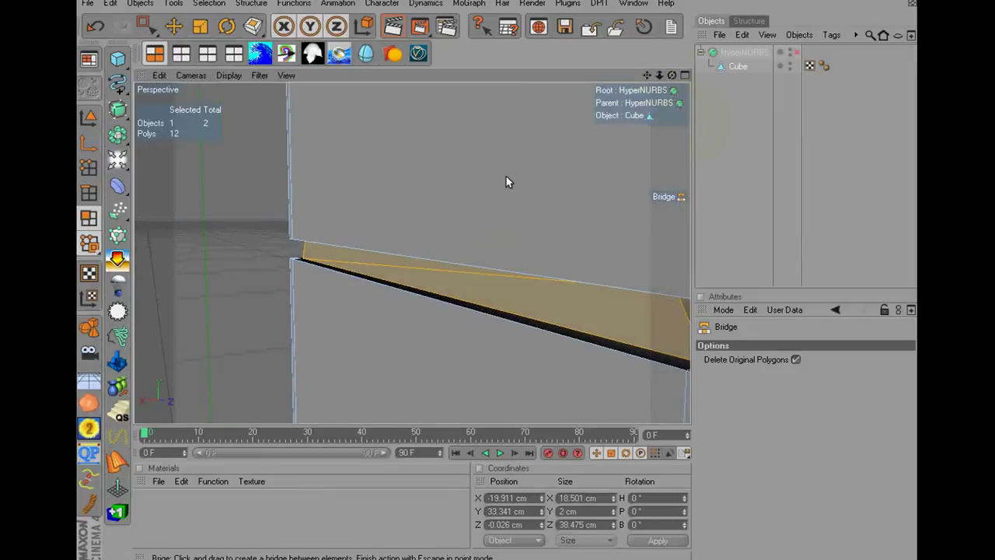
{"action": "left_click_drag", "start_coordinate": [505, 175], "coordinate": [506, 182], "text": "alt"}
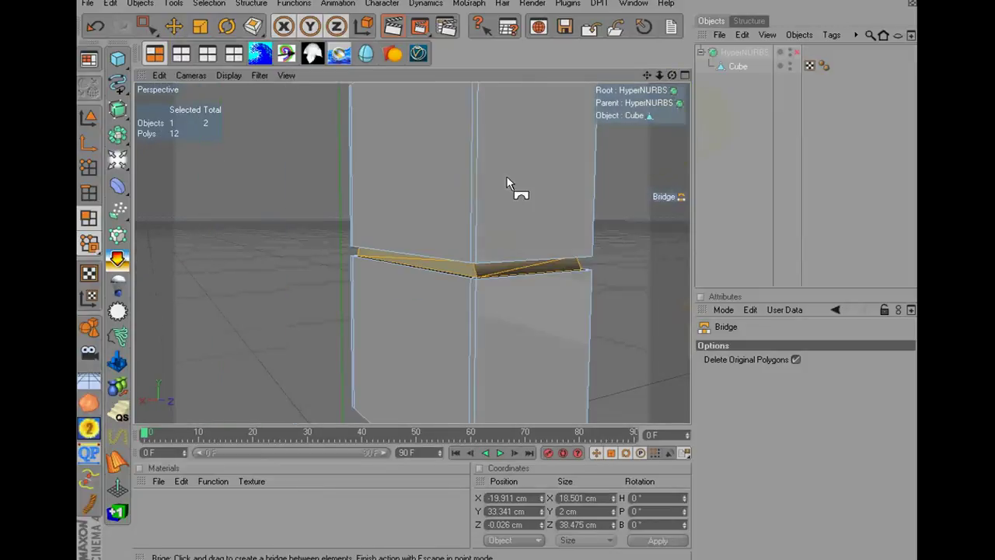
- Turn HyperNURBS smoothing back on, reselect the Cube and clear the edge selection
{"action": "left_click", "coordinate": [796, 52]}
{"action": "left_click", "coordinate": [599, 175]}
{"action": "scroll", "coordinate": [600, 178], "scroll_direction": "down", "scroll_amount": 5}
{"action": "scroll", "coordinate": [599, 177], "scroll_direction": "up", "scroll_amount": 1}
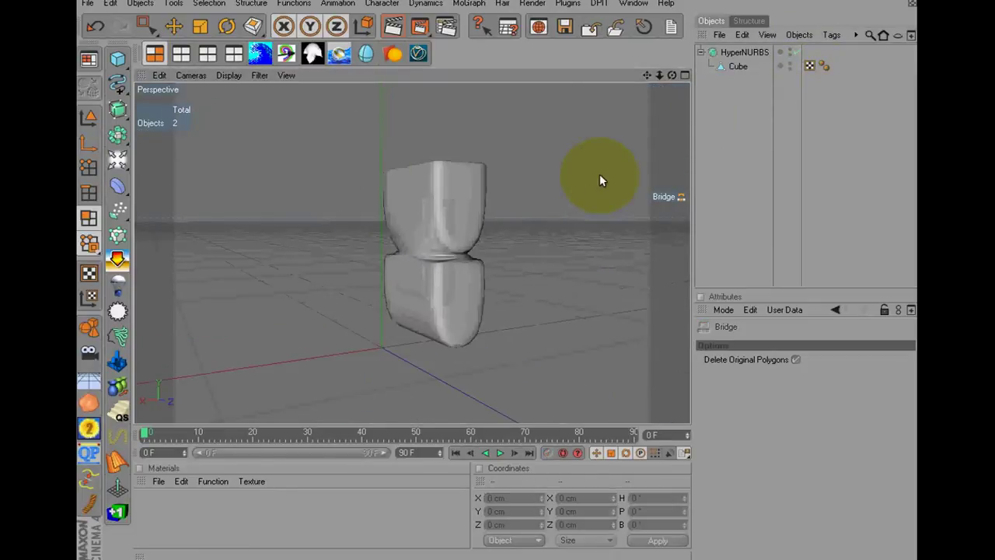
{"action": "scroll", "coordinate": [599, 178], "scroll_direction": "up", "scroll_amount": 3}
{"action": "scroll", "coordinate": [599, 177], "scroll_direction": "down", "scroll_amount": 2}
{"action": "left_click", "coordinate": [738, 66]}
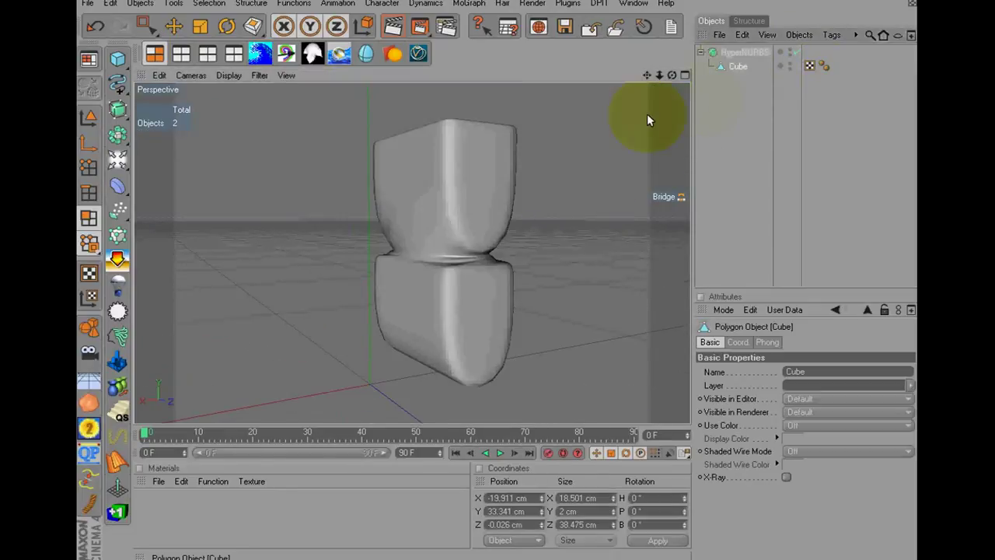
{"action": "left_click", "coordinate": [173, 35]}
{"action": "left_click", "coordinate": [540, 202]}
- Slice a horizontal cut across the cube with the Knife in Plane mode, X-Z plane
{"action": "right_click", "coordinate": [555, 196]}
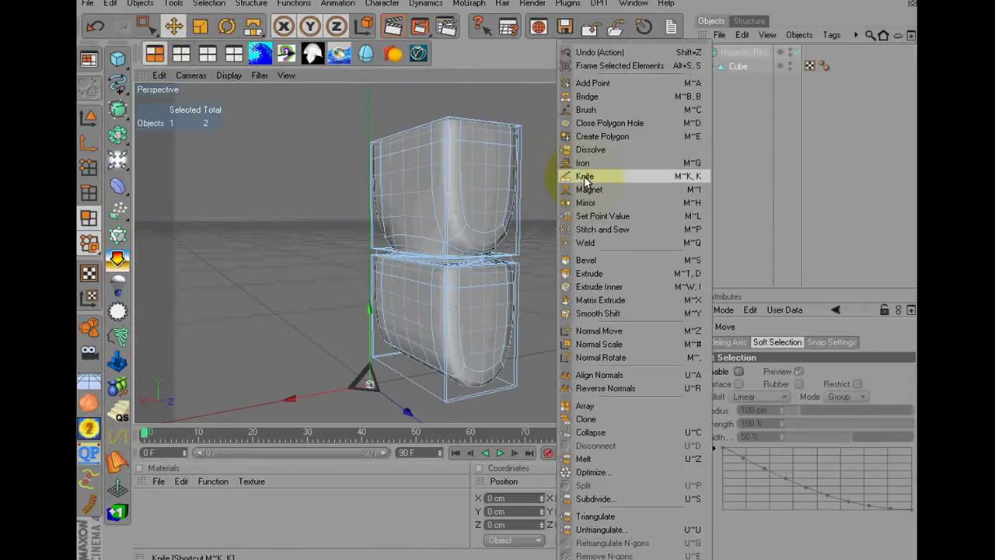
{"action": "left_click", "coordinate": [585, 179]}
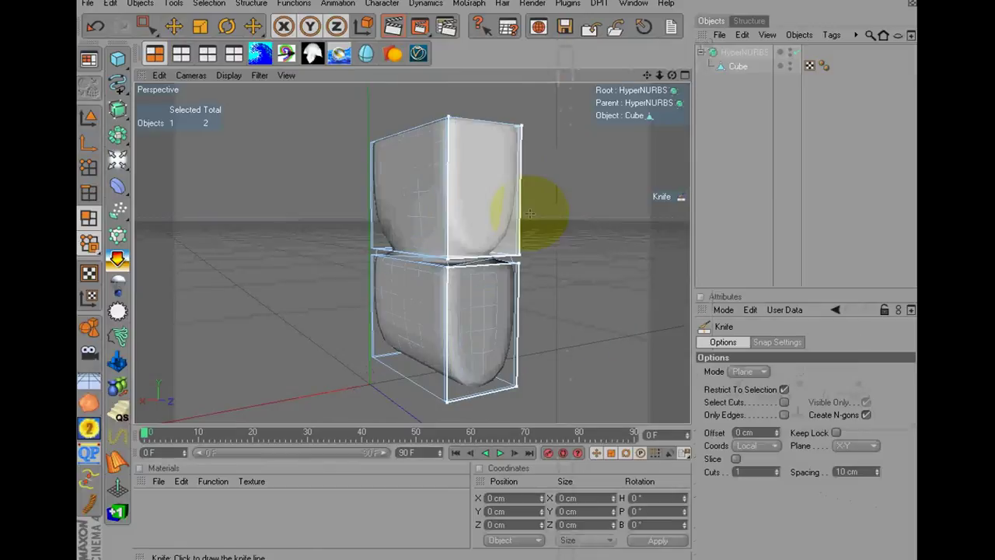
{"action": "left_click", "coordinate": [840, 448]}
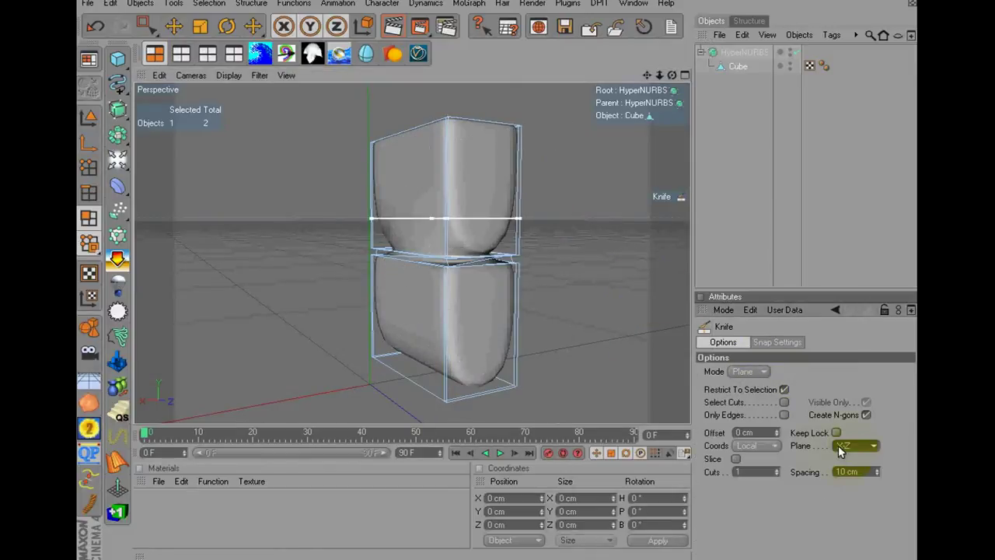
{"action": "left_click", "coordinate": [555, 229]}
{"action": "scroll", "coordinate": [411, 225], "scroll_direction": "up", "scroll_amount": 5}
{"action": "mouse_move", "coordinate": [286, 227]}
{"action": "left_mouse_down"}
{"action": "mouse_move", "coordinate": [294, 264]}
{"action": "mouse_move", "coordinate": [278, 178]}
{"action": "left_mouse_up"}
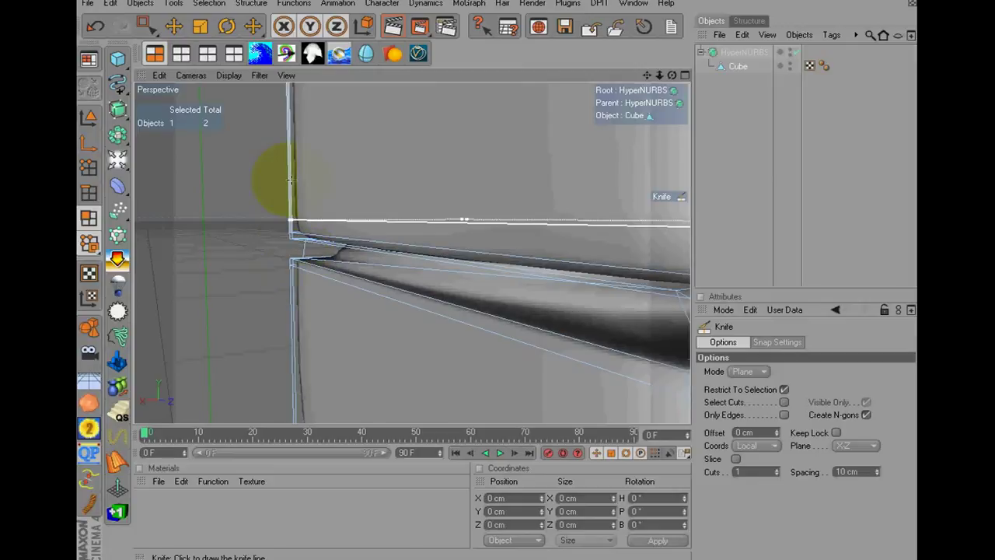
- Re-enable HyperNURBS smoothing and orbit to a front-on view of the cut body
{"action": "scroll", "coordinate": [534, 199], "scroll_direction": "down", "scroll_amount": 5}
{"action": "key", "text": "q"}
{"action": "left_click_drag", "start_coordinate": [580, 203], "coordinate": [579, 203], "text": "alt"}
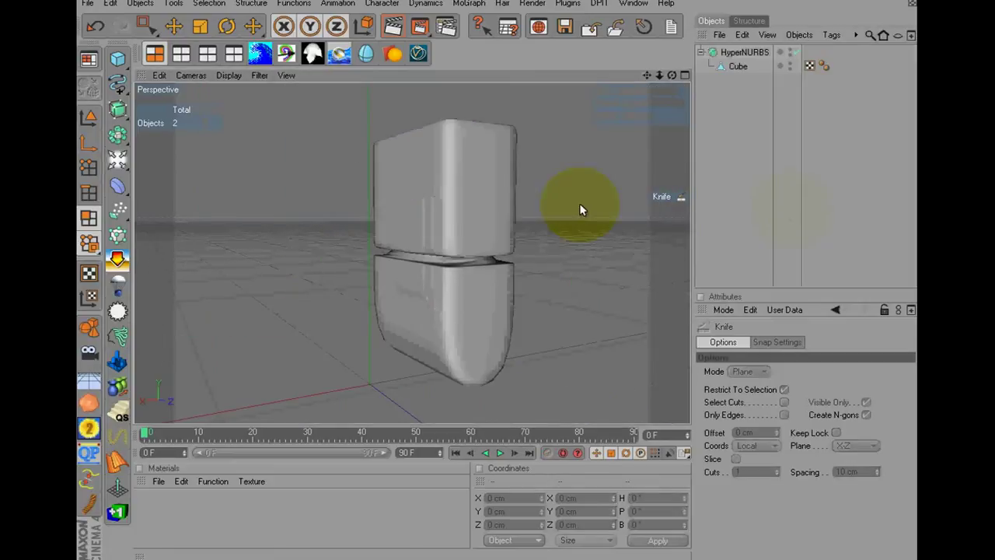
{"action": "scroll", "coordinate": [580, 207], "scroll_direction": "up", "scroll_amount": 5}
{"action": "scroll", "coordinate": [579, 214], "scroll_direction": "down", "scroll_amount": 5}
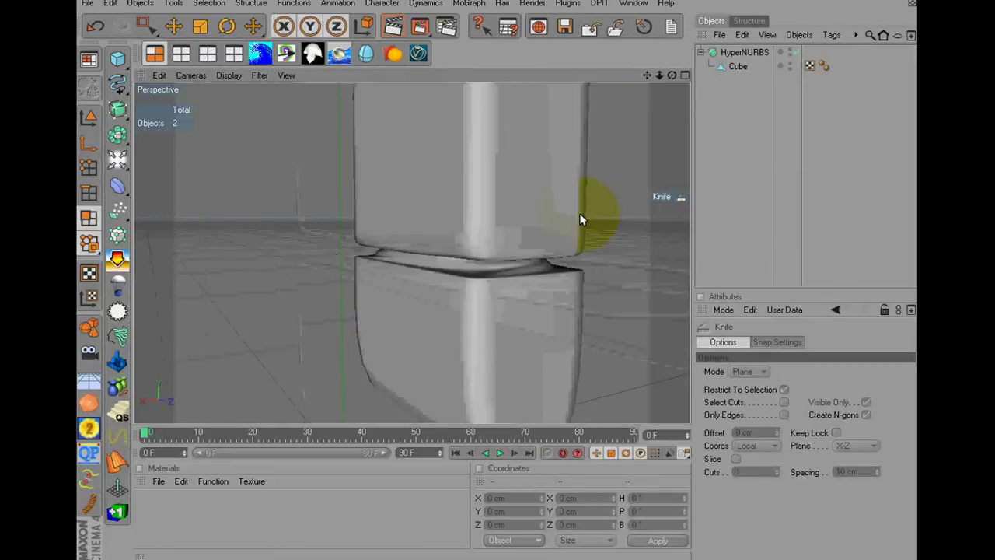
{"action": "mouse_move", "coordinate": [666, 80]}
{"action": "left_mouse_down"}
{"action": "mouse_move", "coordinate": [519, 272]}
{"action": "mouse_move", "coordinate": [498, 275]}
{"action": "left_mouse_up"}
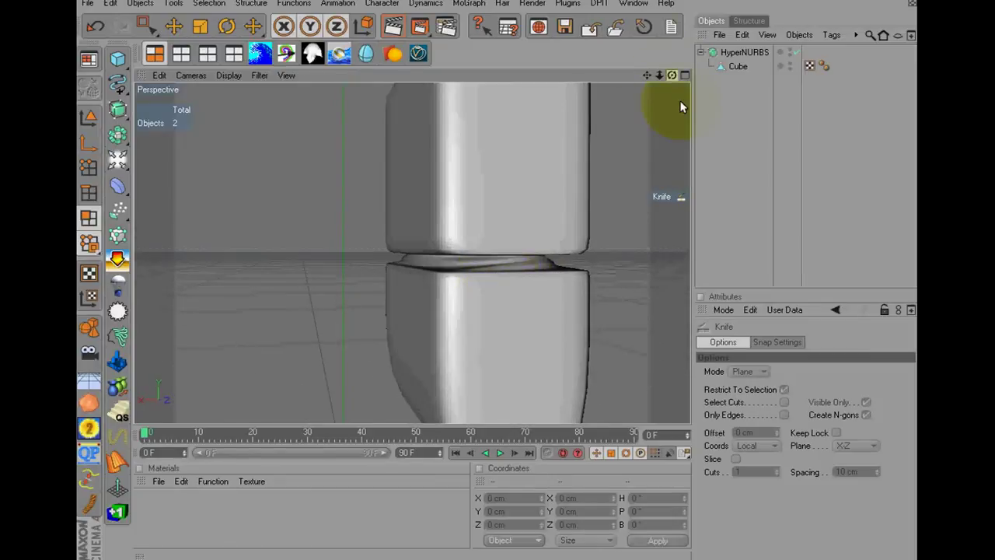
- Box-select the Cube's upper-half polygons in the side view
{"action": "left_click", "coordinate": [724, 66]}
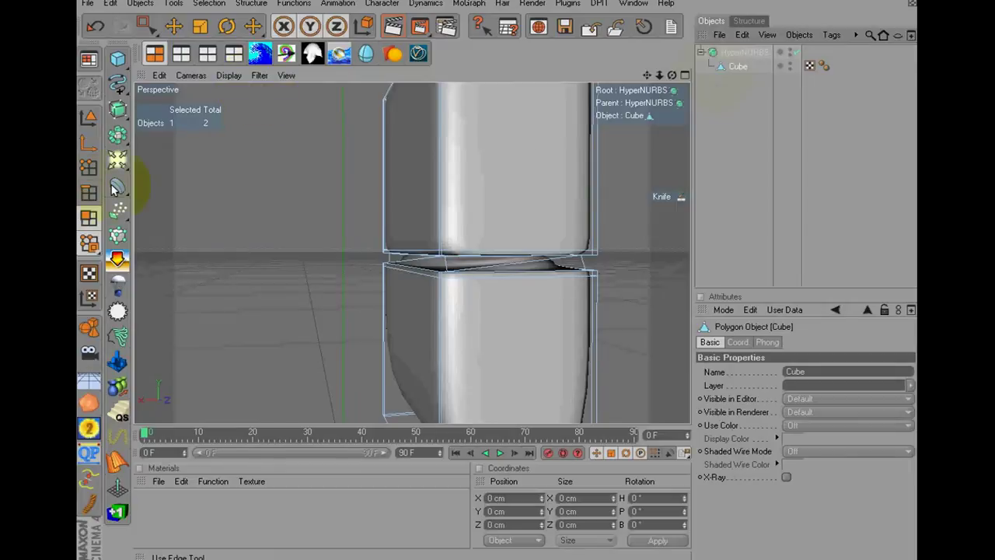
{"action": "left_click", "coordinate": [144, 27]}
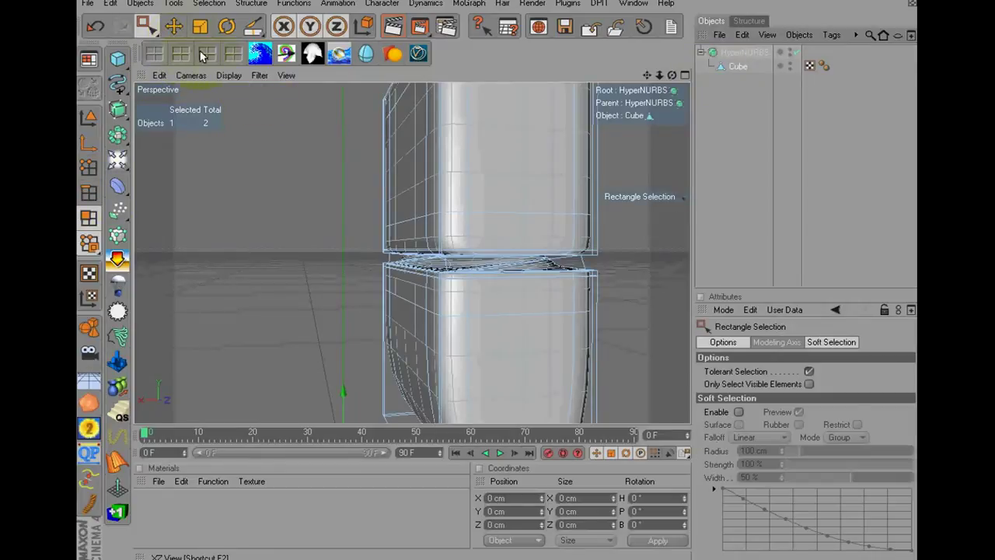
{"action": "left_click", "coordinate": [207, 53]}
{"action": "left_click_drag", "start_coordinate": [489, 115], "coordinate": [307, 193]}
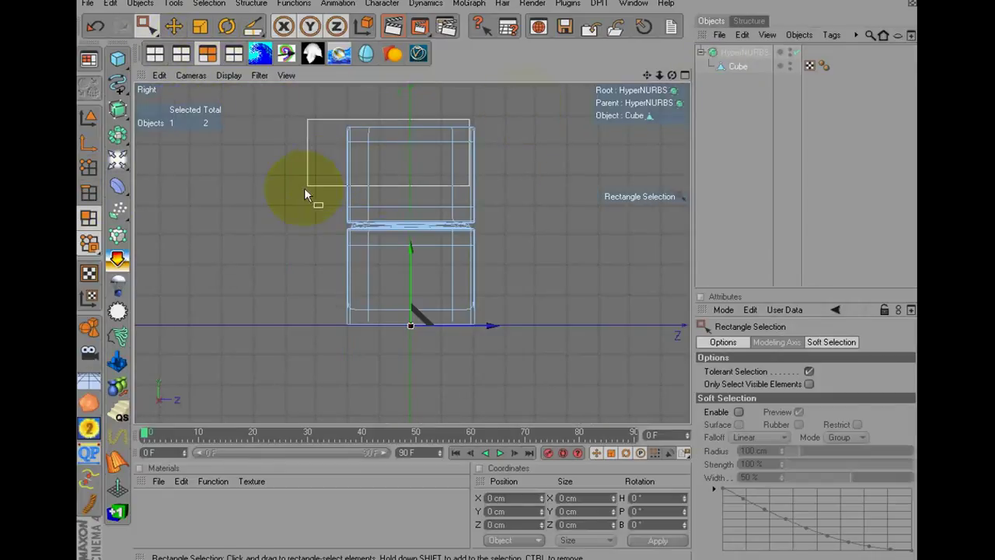
{"action": "mouse_move", "coordinate": [539, 106]}
{"action": "left_mouse_down"}
{"action": "mouse_move", "coordinate": [258, 217]}
{"action": "mouse_move", "coordinate": [261, 230]}
{"action": "left_mouse_up"}
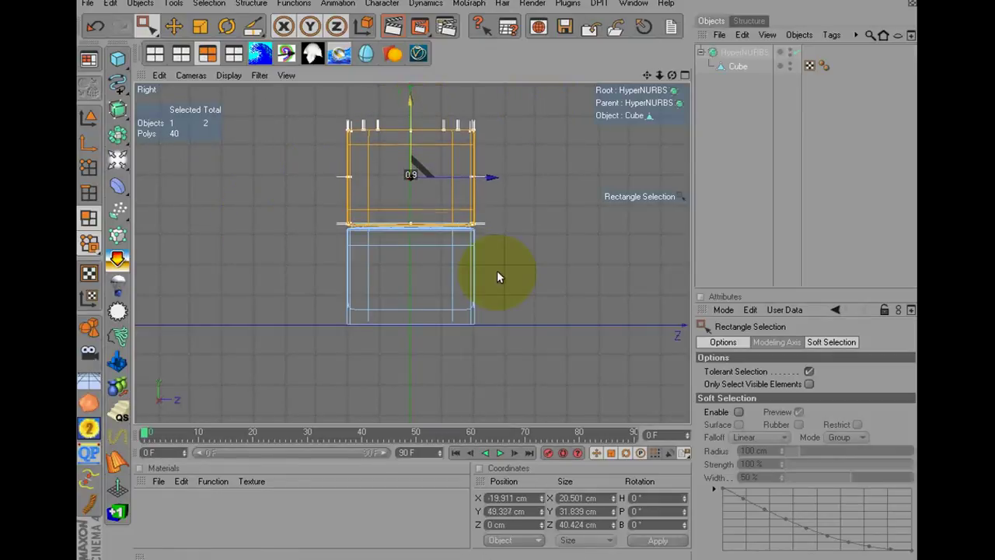
- Try raising the selected top polygons slightly, then undo the move
{"action": "left_click_drag", "start_coordinate": [410, 114], "coordinate": [411, 107]}
{"action": "mouse_move", "coordinate": [412, 149]}
{"action": "right_mouse_down", "text": "alt"}
{"action": "mouse_move", "coordinate": [484, 144]}
{"action": "mouse_move", "coordinate": [515, 167]}
{"action": "mouse_move", "coordinate": [528, 200]}
{"action": "right_mouse_up", "text": "alt"}
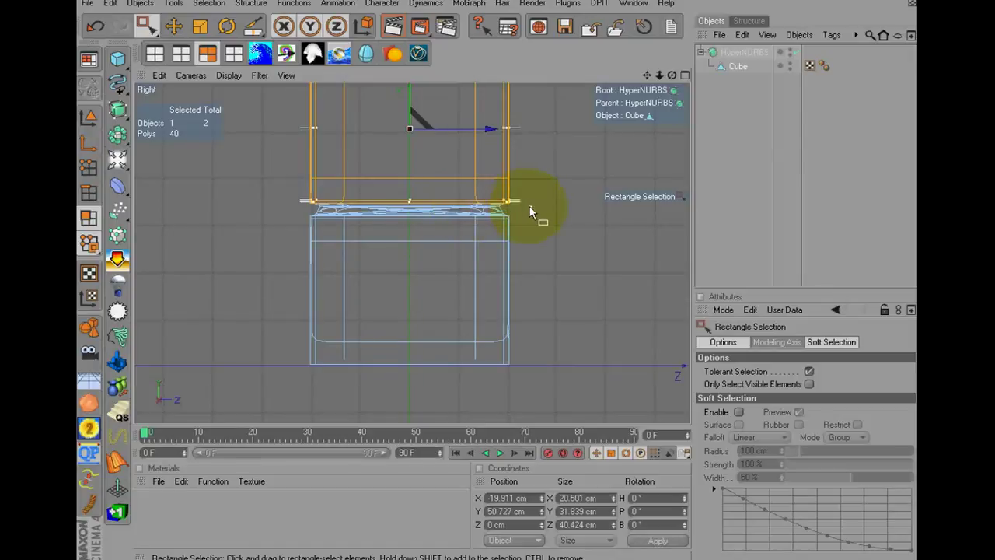
{"action": "left_click_drag", "start_coordinate": [562, 167], "coordinate": [572, 158]}
{"action": "key", "text": "ctrl+z"}
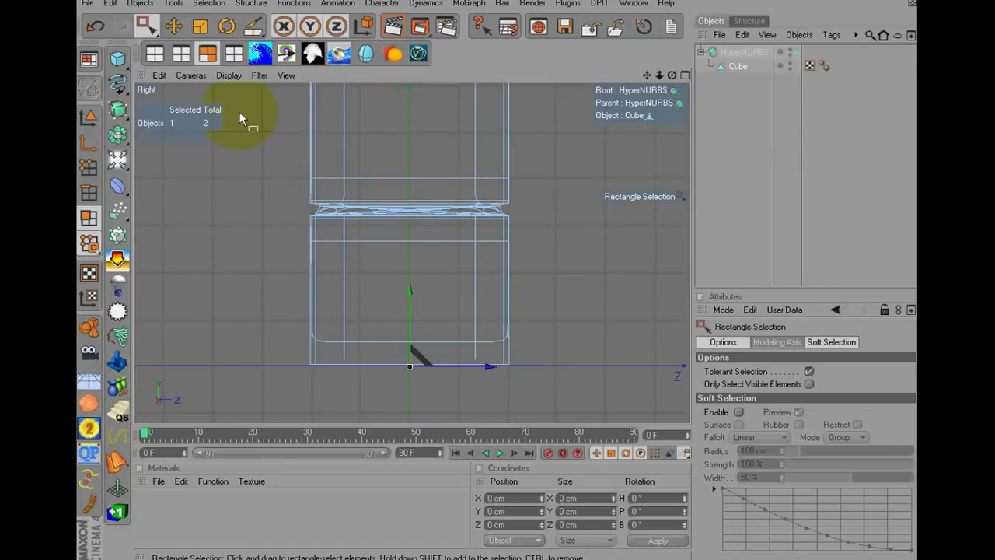
{"action": "left_click", "coordinate": [95, 30]}
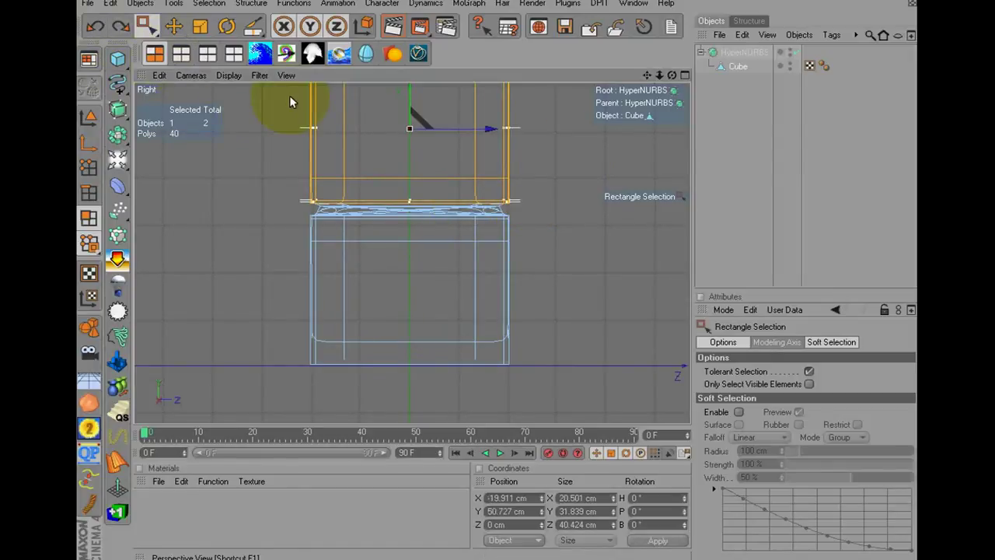
{"action": "key", "text": "F1"}
- Try outline and brush selection on a strip along the lower edge, then deselect a stray patch
{"action": "left_click_drag", "start_coordinate": [672, 75], "coordinate": [544, 199]}
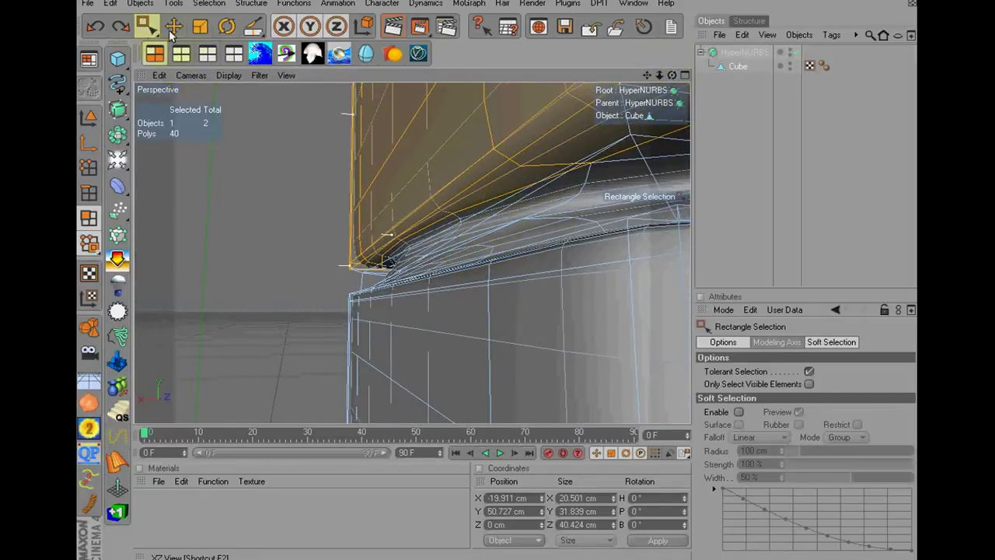
{"action": "left_click_drag", "start_coordinate": [149, 31], "coordinate": [199, 68]}
{"action": "left_click", "coordinate": [197, 66]}
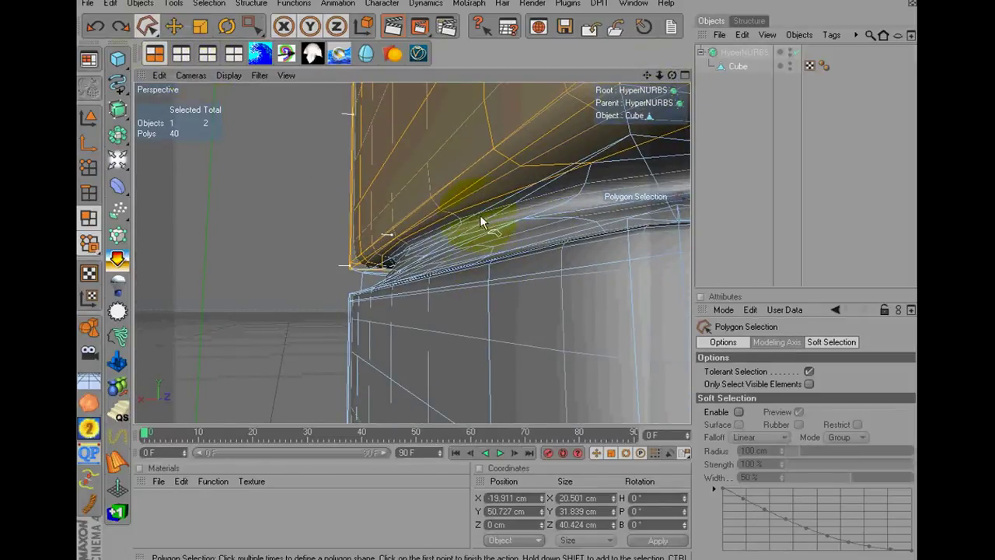
{"action": "left_click_drag", "start_coordinate": [148, 26], "coordinate": [170, 37]}
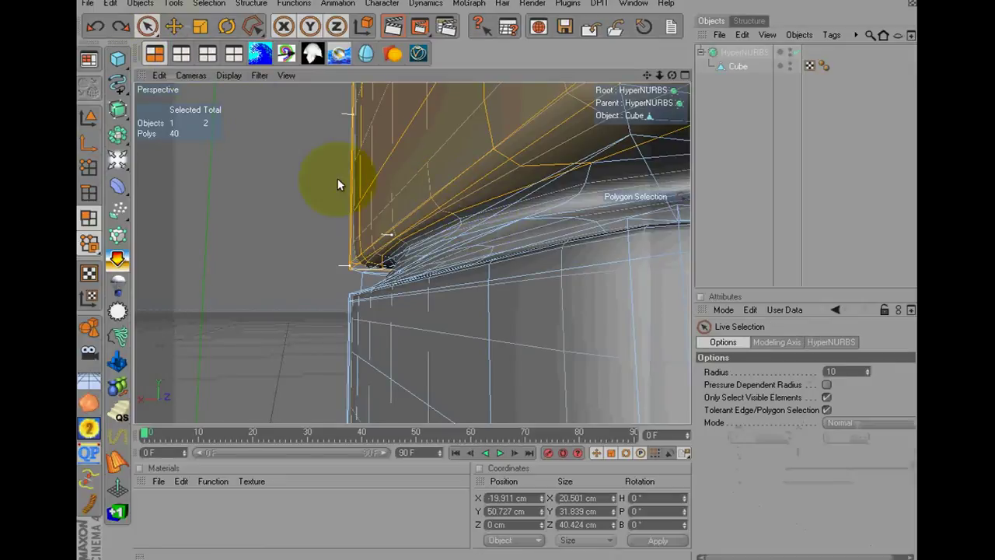
{"action": "left_click", "coordinate": [450, 248]}
{"action": "mouse_move", "coordinate": [449, 248]}
{"action": "left_mouse_down"}
{"action": "mouse_move", "coordinate": [497, 226]}
{"action": "mouse_move", "coordinate": [398, 204]}
{"action": "left_mouse_up"}
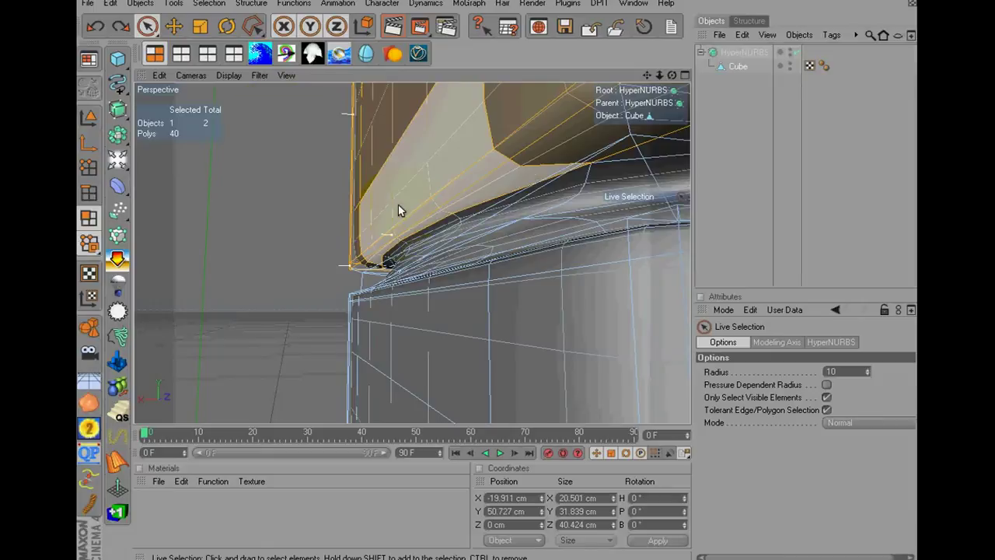
{"action": "scroll", "coordinate": [329, 189], "scroll_direction": "down", "scroll_amount": 3}
{"action": "scroll", "coordinate": [413, 193], "scroll_direction": "up", "scroll_amount": 3}
{"action": "left_click", "coordinate": [554, 247]}
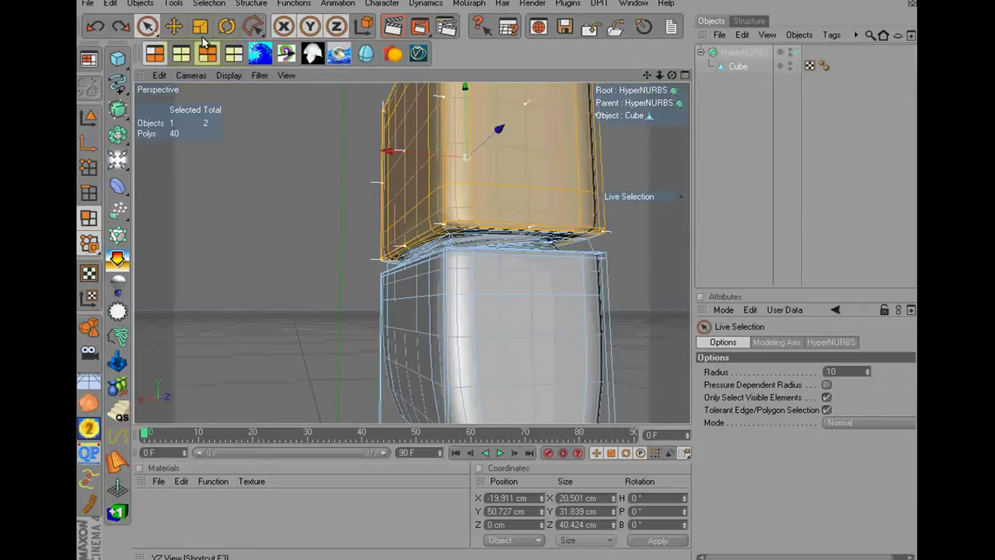
- In the side view, box-select the cube's lower polygons to add them to the selection
{"action": "key", "text": "F3"}
{"action": "left_click", "coordinate": [148, 26]}
{"action": "left_click_drag", "start_coordinate": [555, 400], "coordinate": [481, 360]}
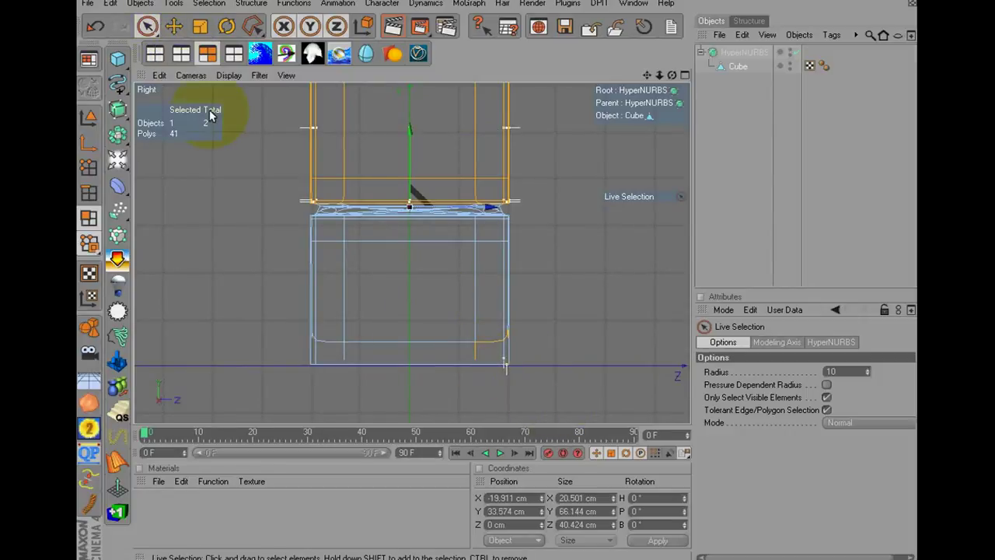
{"action": "left_click", "coordinate": [150, 28]}
{"action": "left_click", "coordinate": [187, 32]}
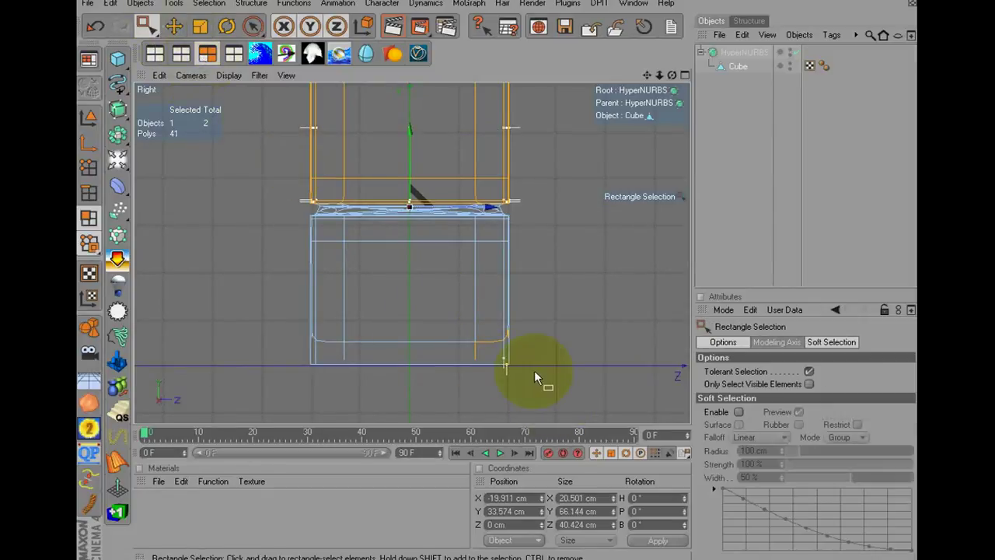
{"action": "left_click_drag", "start_coordinate": [529, 391], "coordinate": [288, 220]}
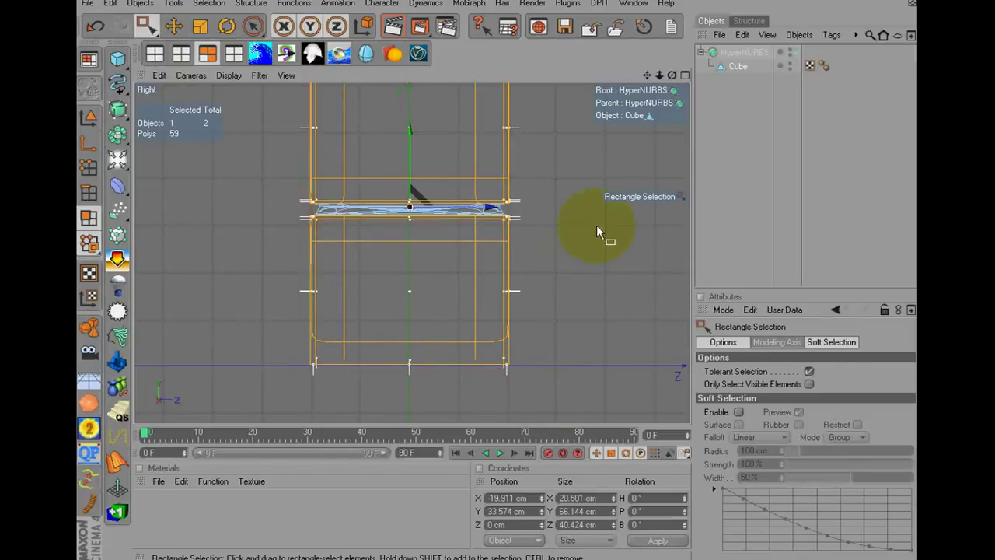
- Invert the selection to the middle strip and scale it down to about 0.626 cm high
{"action": "left_click", "coordinate": [173, 4]}
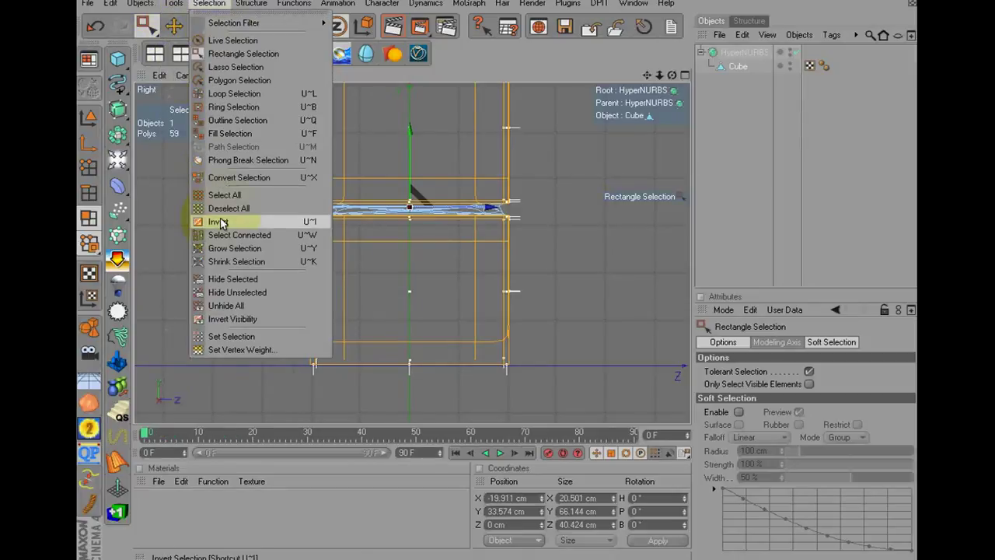
{"action": "left_click", "coordinate": [229, 222]}
{"action": "left_click", "coordinate": [197, 30]}
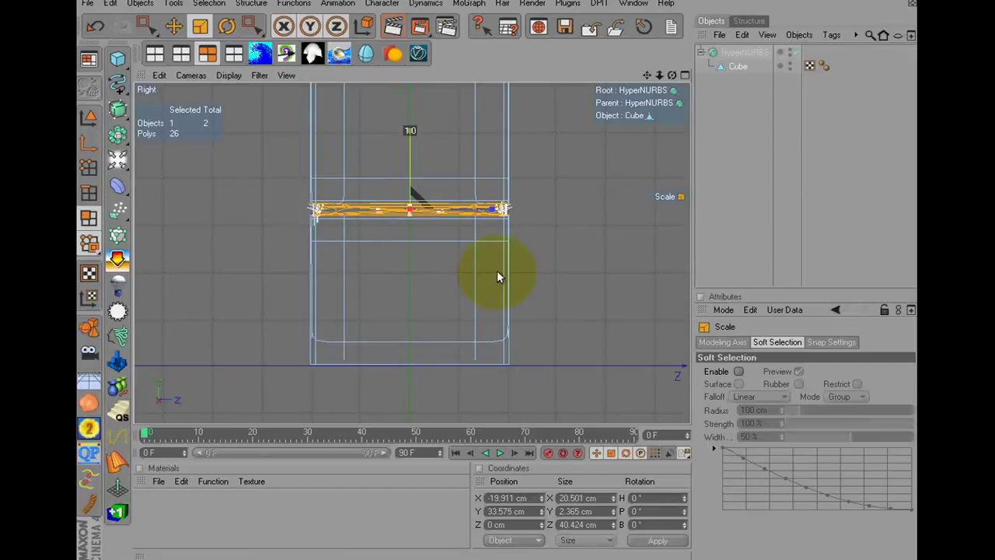
{"action": "left_click_drag", "start_coordinate": [497, 270], "coordinate": [456, 394]}
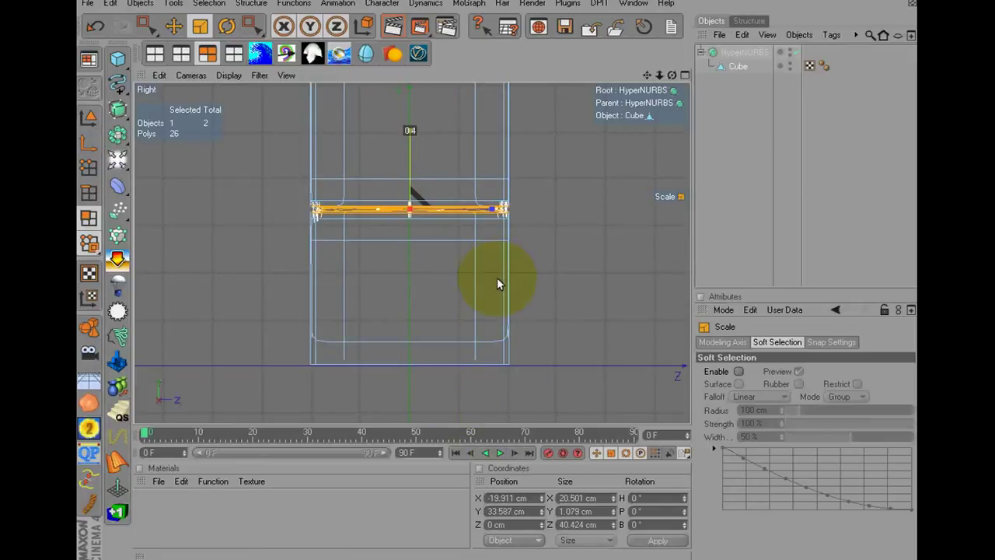
{"action": "left_click_drag", "start_coordinate": [496, 272], "coordinate": [497, 271]}
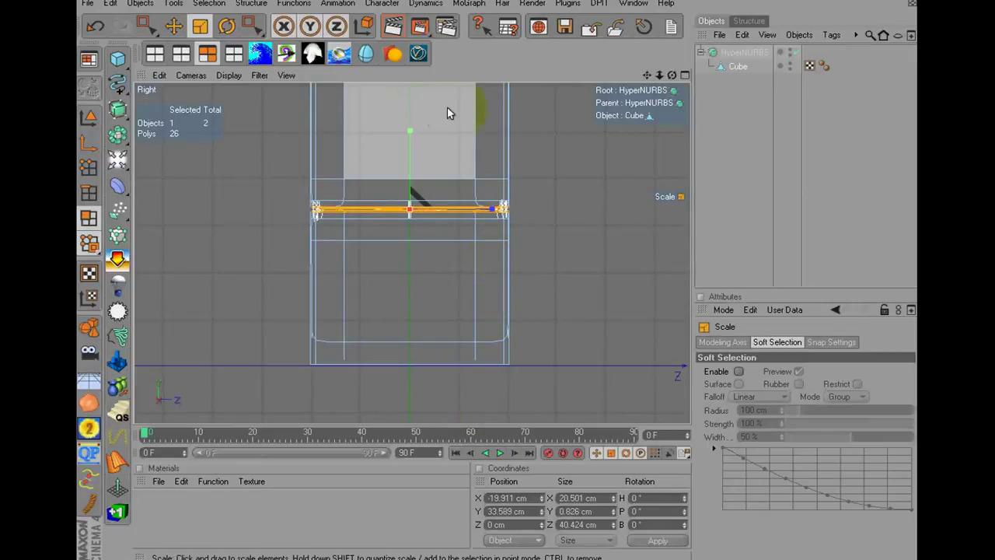
{"action": "left_click", "coordinate": [605, 149]}
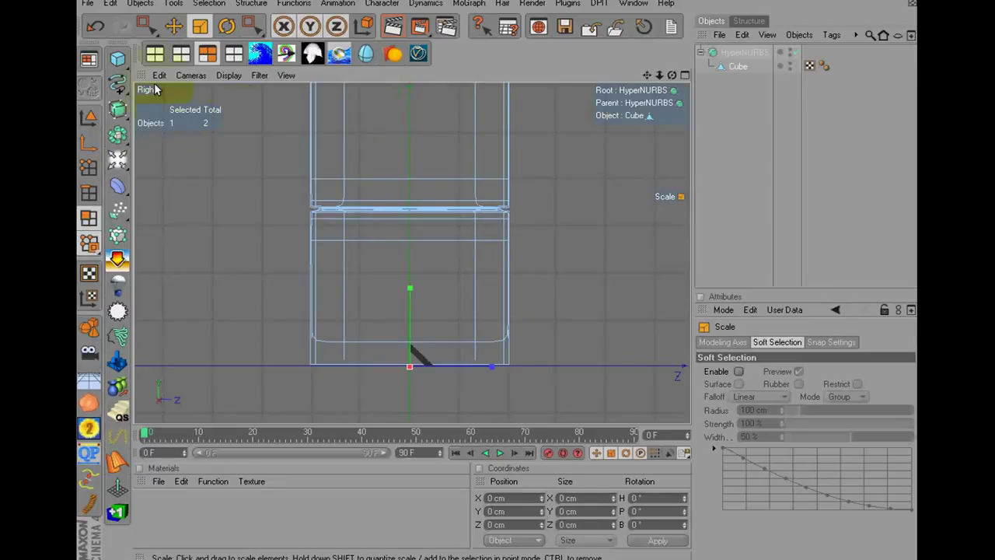
{"action": "key", "text": "F1"}
- Outline-select the edges of the Cube's top opening in edge mode
{"action": "key", "text": "q"}
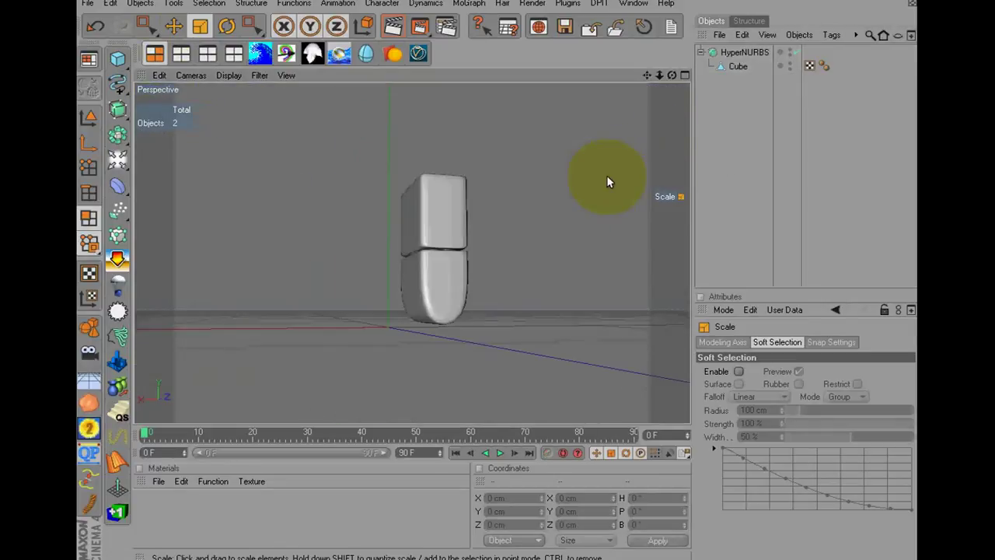
{"action": "mouse_move", "coordinate": [497, 271]}
{"action": "left_mouse_down", "text": "alt"}
{"action": "mouse_move", "coordinate": [449, 251]}
{"action": "mouse_move", "coordinate": [308, 247]}
{"action": "mouse_move", "coordinate": [492, 255]}
{"action": "mouse_move", "coordinate": [497, 270]}
{"action": "left_mouse_up", "text": "alt"}
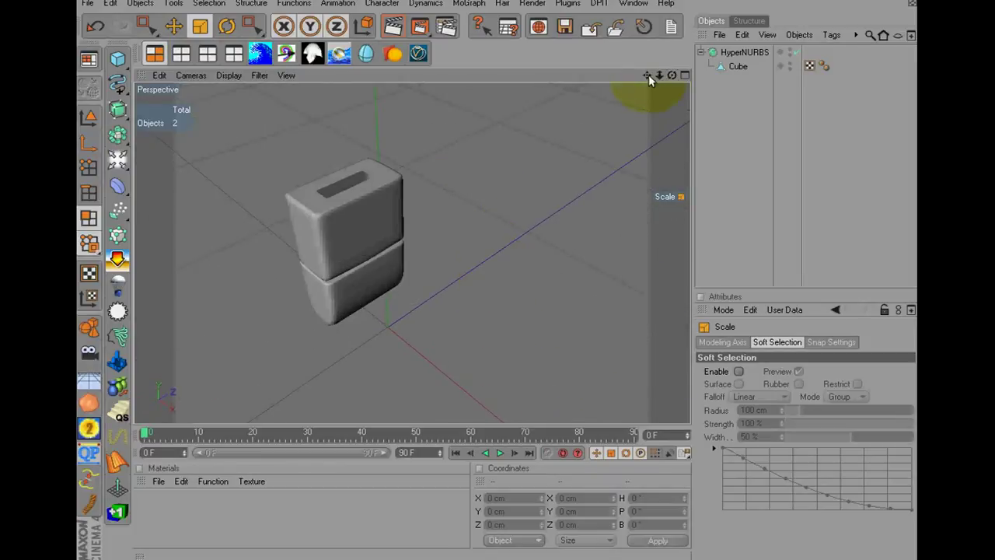
{"action": "mouse_move", "coordinate": [649, 74]}
{"action": "left_mouse_down"}
{"action": "mouse_move", "coordinate": [513, 280]}
{"action": "mouse_move", "coordinate": [498, 272]}
{"action": "left_mouse_up"}
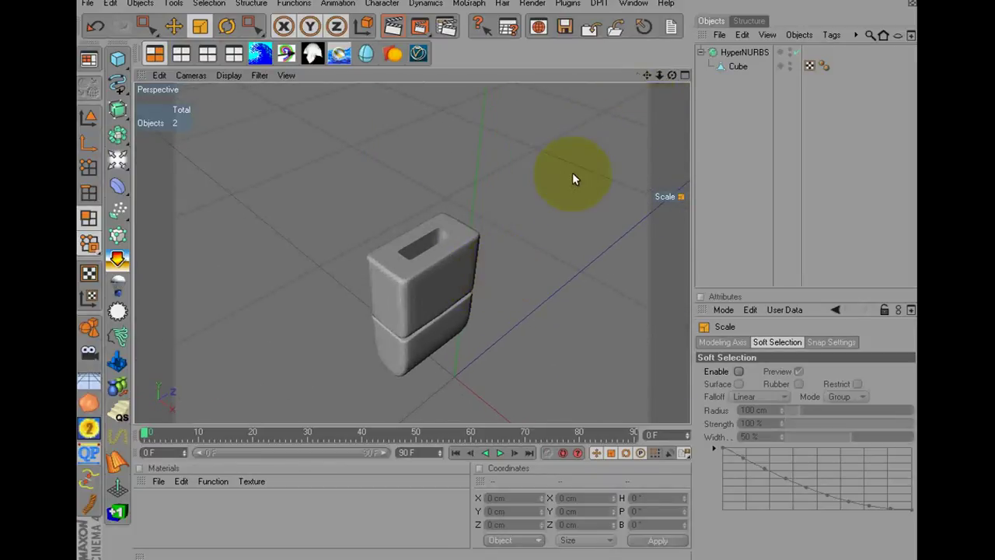
{"action": "scroll", "coordinate": [572, 180], "scroll_direction": "up", "scroll_amount": 3}
{"action": "left_click", "coordinate": [737, 66]}
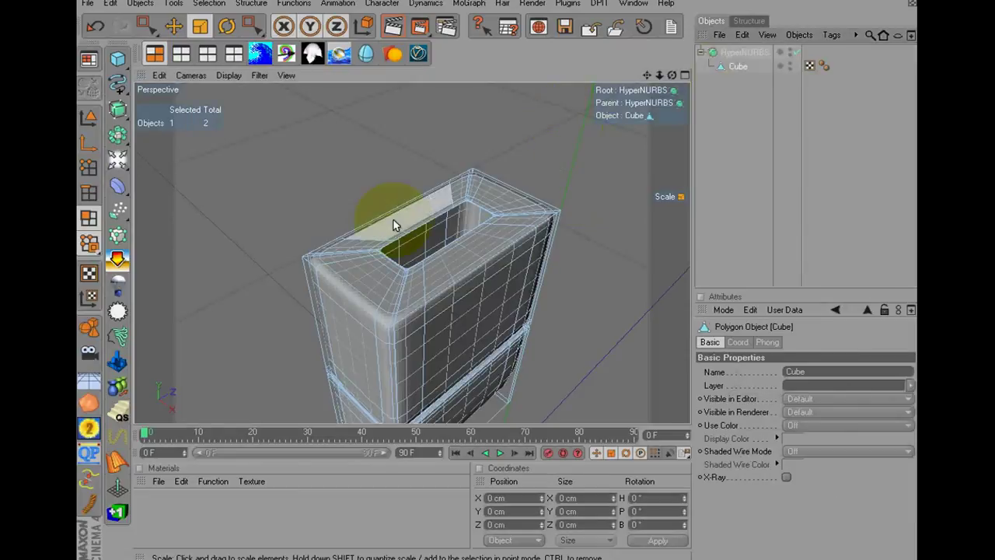
{"action": "left_click", "coordinate": [89, 192]}
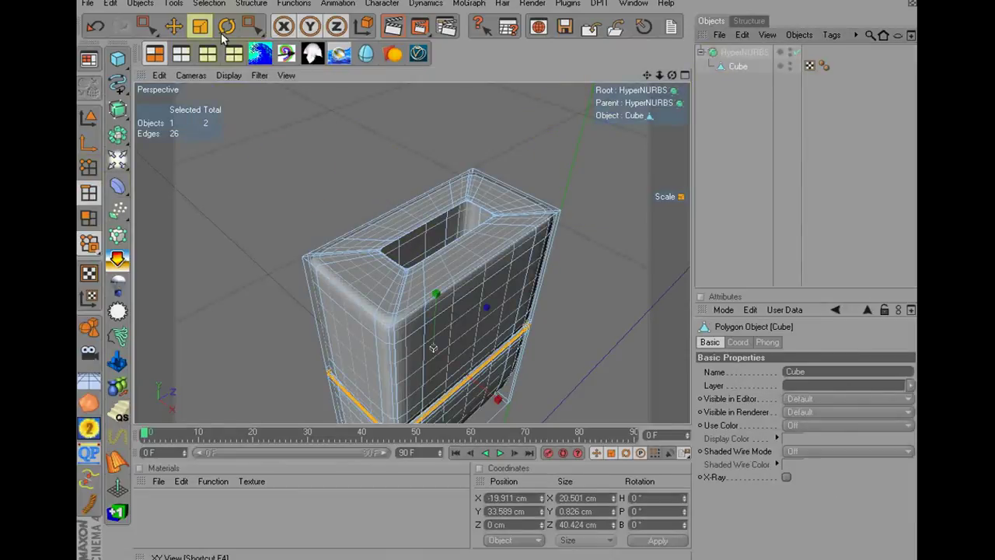
{"action": "left_click", "coordinate": [209, 4]}
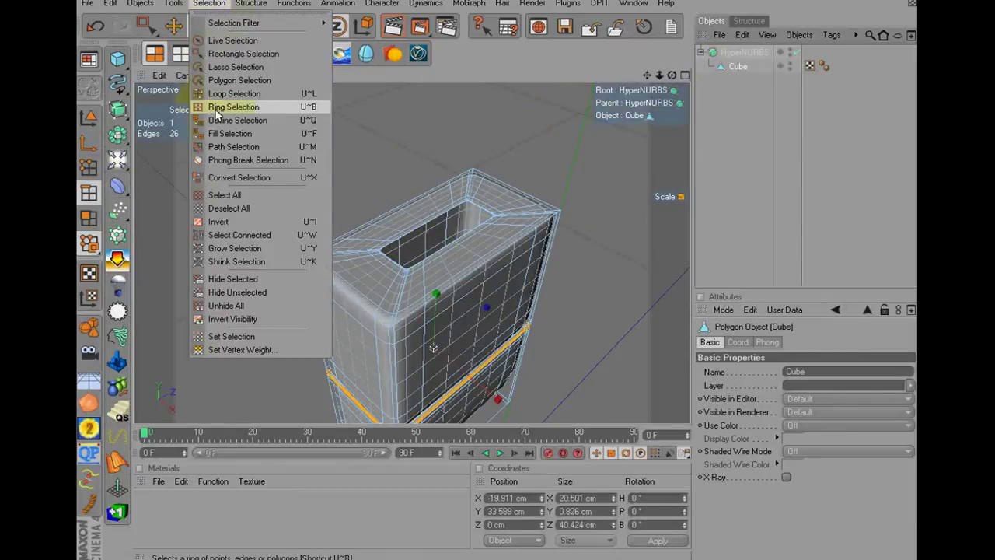
{"action": "left_click", "coordinate": [237, 119]}
{"action": "left_click", "coordinate": [381, 259]}
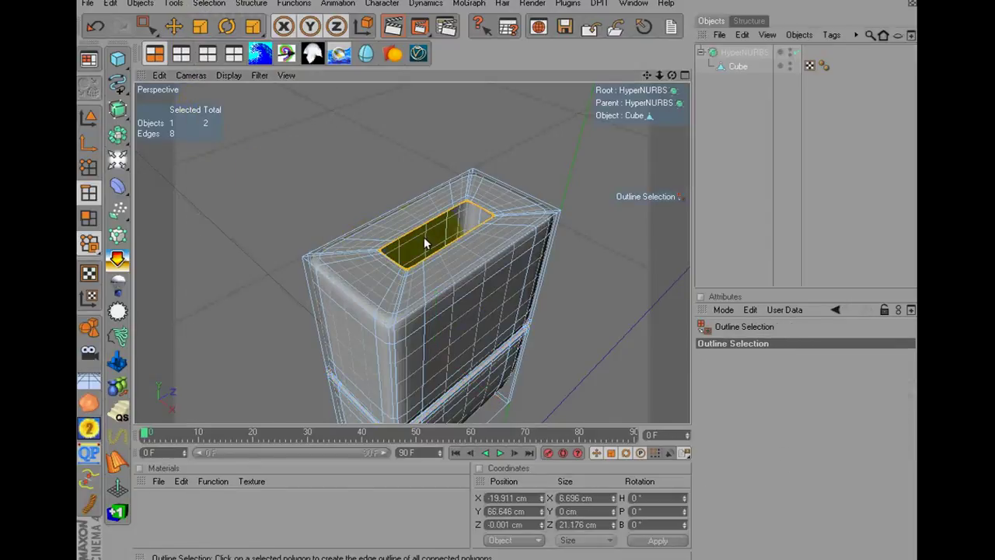
- Start extruding the opening's rim, then undo the unwanted inward offset
{"action": "scroll", "coordinate": [496, 269], "scroll_direction": "up", "scroll_amount": 5}
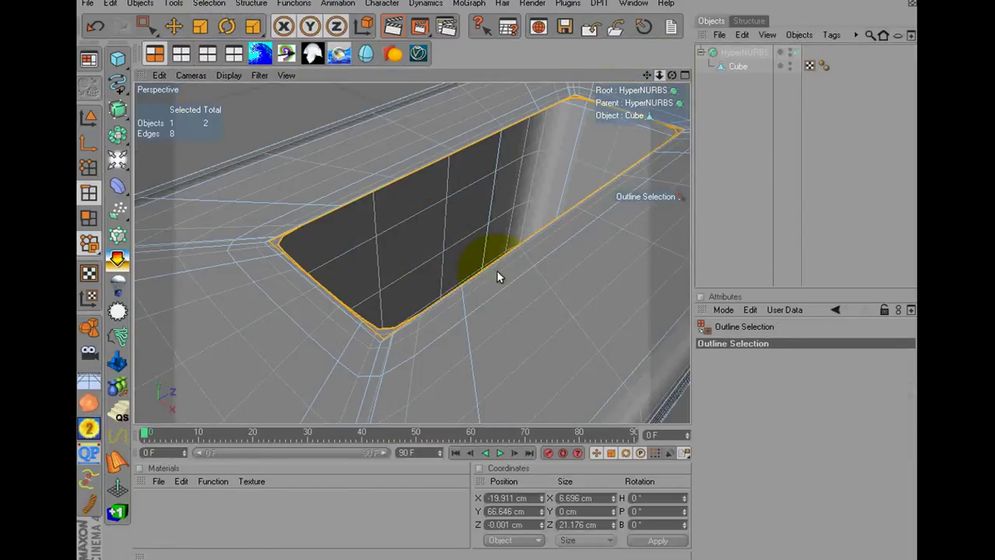
{"action": "scroll", "coordinate": [497, 270], "scroll_direction": "up", "scroll_amount": 2}
{"action": "scroll", "coordinate": [497, 270], "scroll_direction": "up", "scroll_amount": 2}
{"action": "scroll", "coordinate": [497, 269], "scroll_direction": "down", "scroll_amount": 2}
{"action": "scroll", "coordinate": [495, 270], "scroll_direction": "down", "scroll_amount": 1}
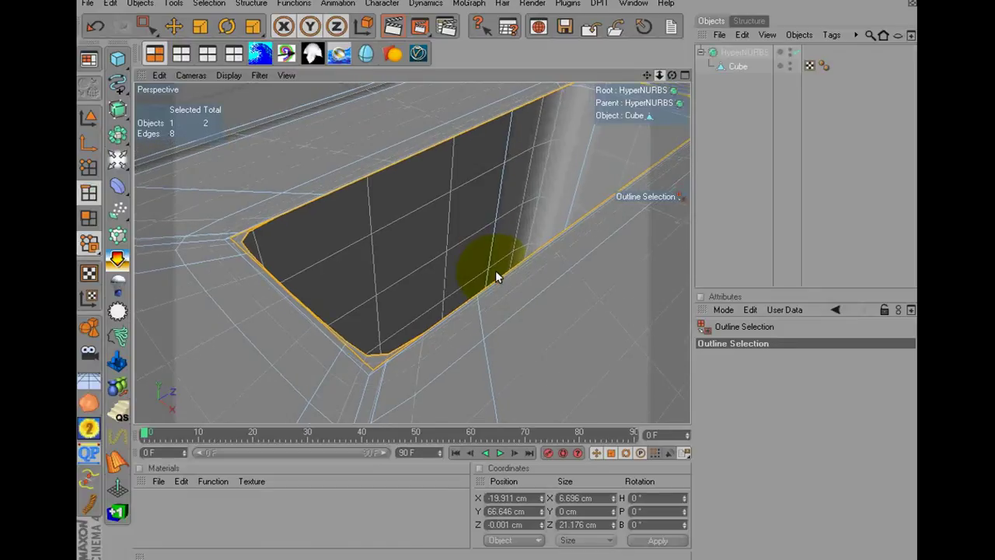
{"action": "scroll", "coordinate": [497, 270], "scroll_direction": "down", "scroll_amount": 2}
{"action": "scroll", "coordinate": [487, 270], "scroll_direction": "down", "scroll_amount": 2}
{"action": "scroll", "coordinate": [487, 271], "scroll_direction": "down", "scroll_amount": 3}
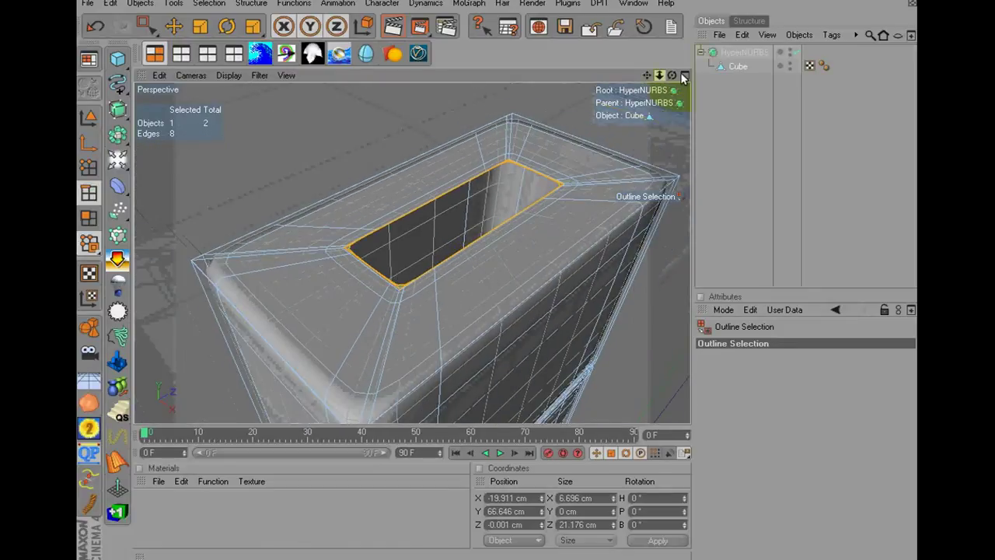
{"action": "right_click", "coordinate": [369, 114]}
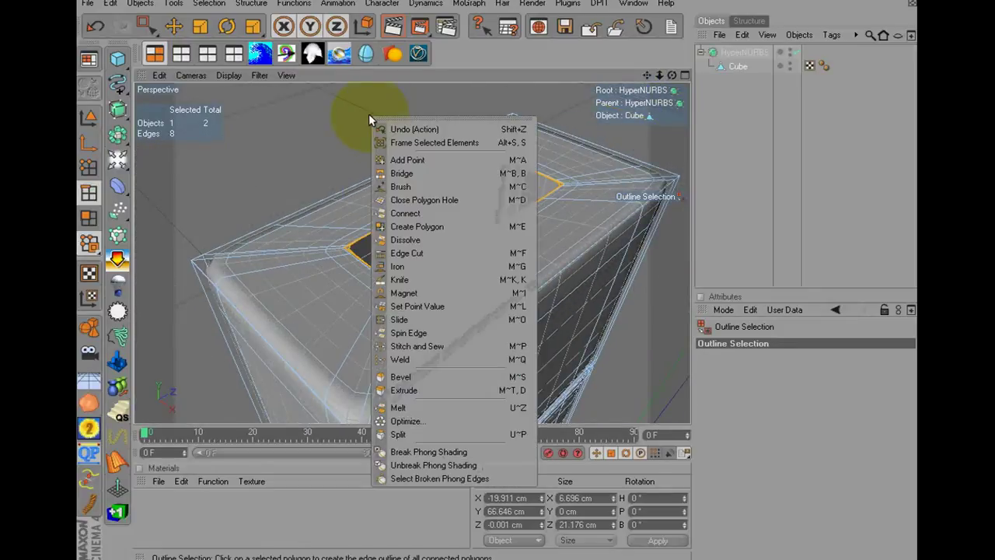
{"action": "left_click", "coordinate": [404, 389]}
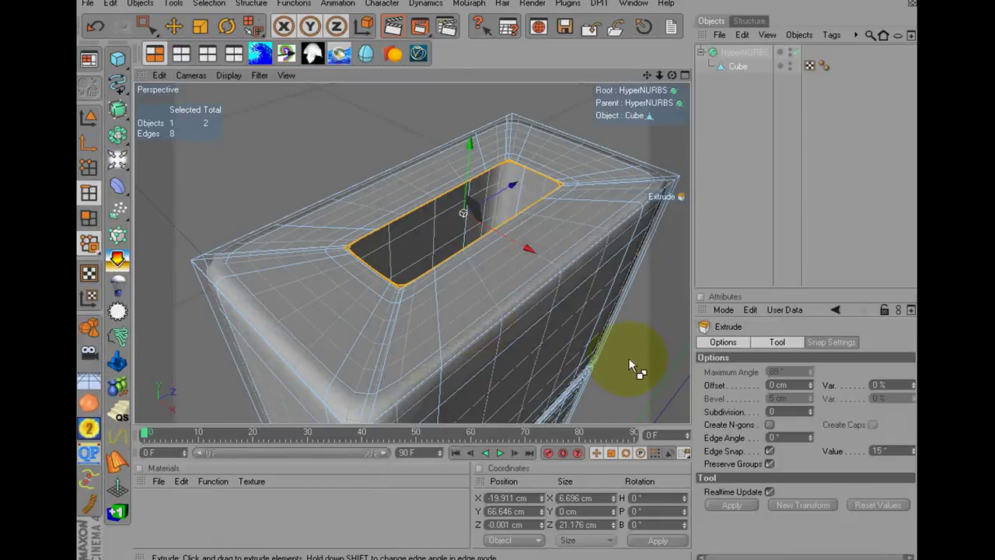
{"action": "left_click_drag", "start_coordinate": [500, 271], "coordinate": [547, 306]}
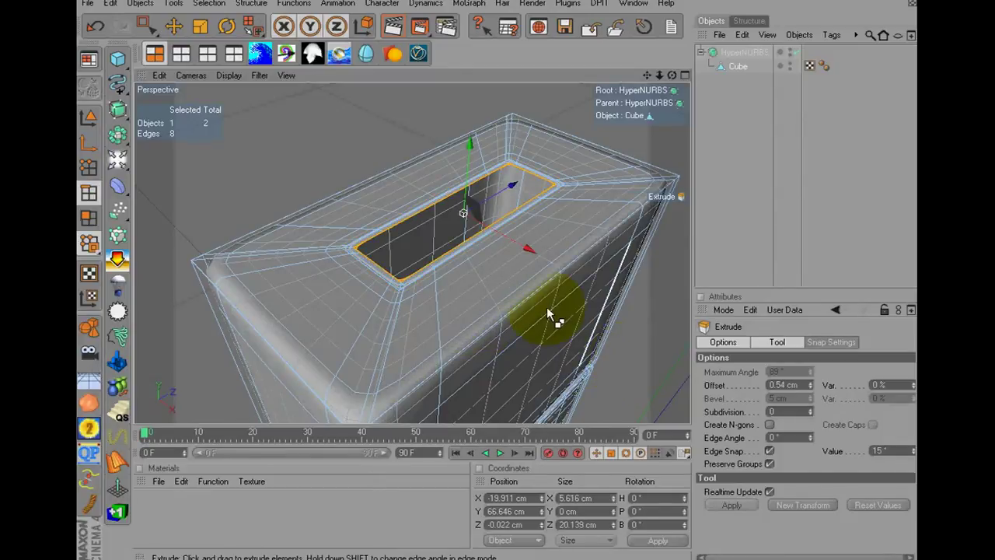
{"action": "left_click", "coordinate": [94, 29]}
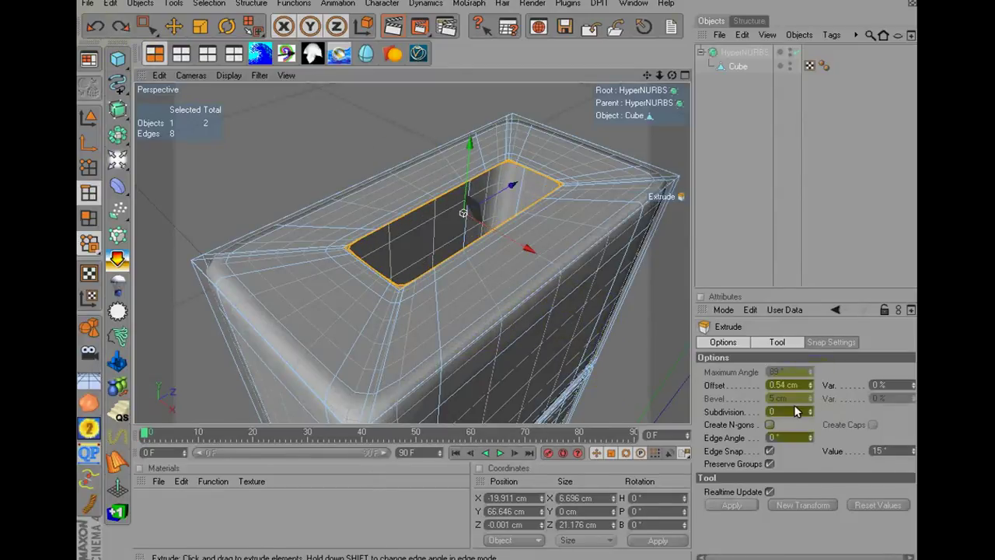
- Extrude the rim straight up with Offset 0 into a neck reaching Y 85.913 cm
{"action": "double_click", "coordinate": [789, 385]}
{"action": "type", "text": "0"}
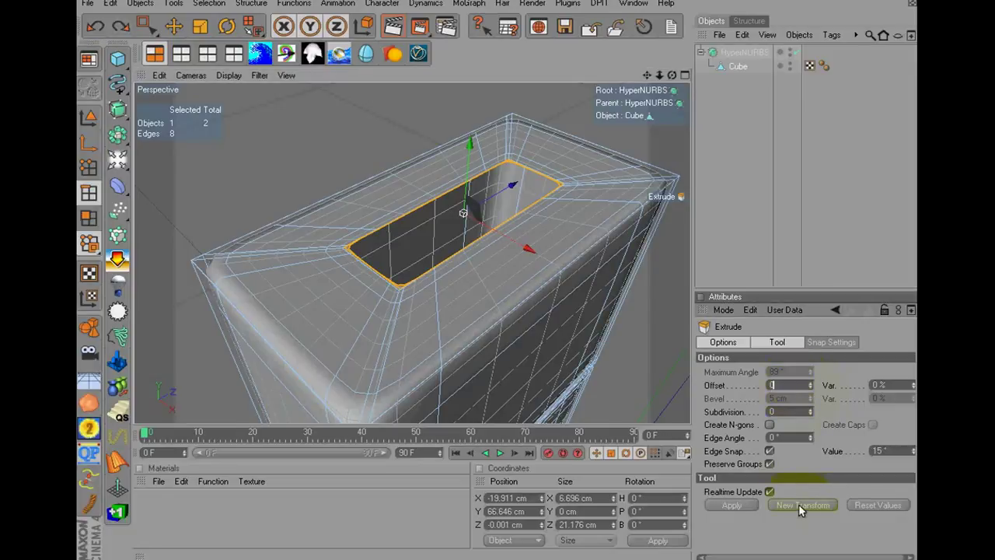
{"action": "left_click", "coordinate": [799, 504]}
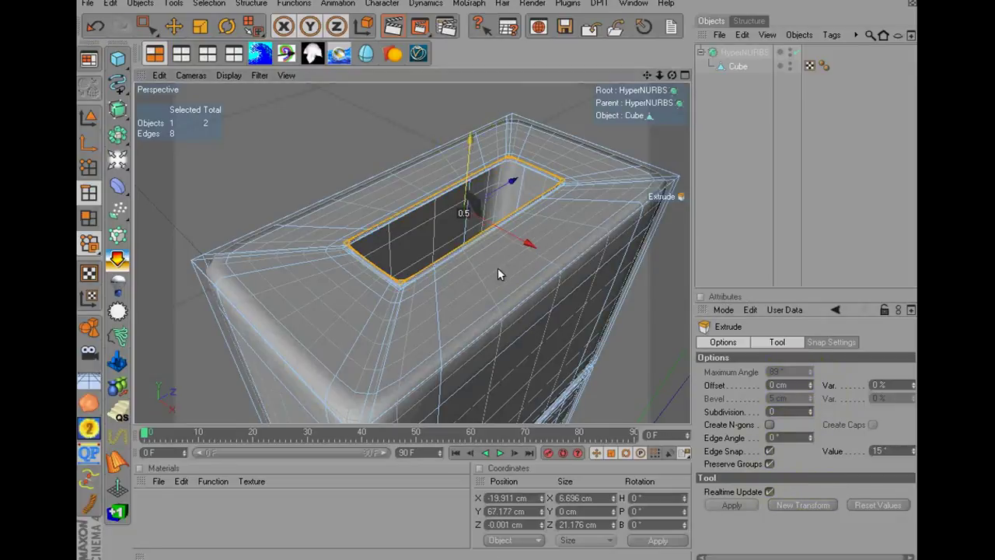
{"action": "left_click", "coordinate": [799, 504]}
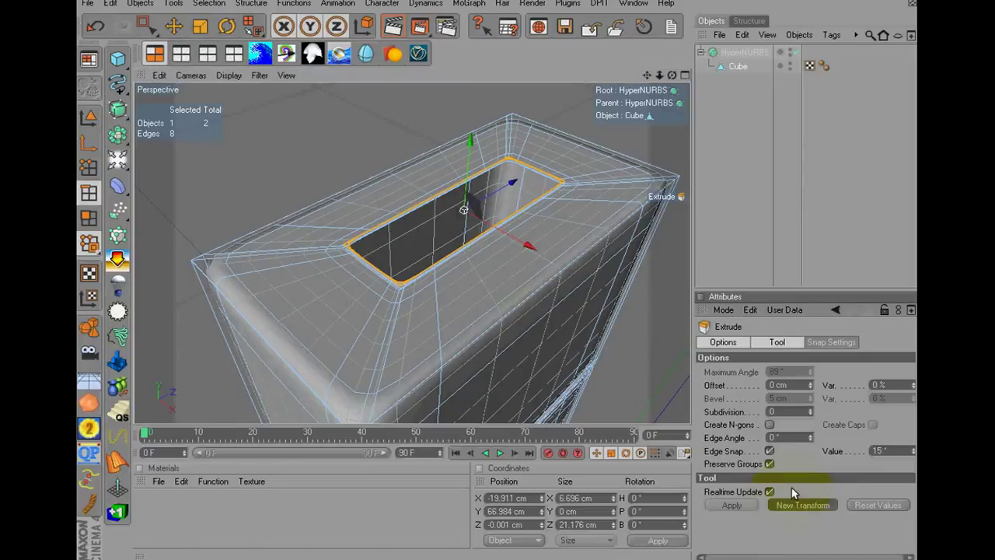
{"action": "mouse_move", "coordinate": [472, 129]}
{"action": "left_mouse_down"}
{"action": "mouse_move", "coordinate": [497, 262]}
{"action": "mouse_move", "coordinate": [663, 84]}
{"action": "mouse_move", "coordinate": [497, 273]}
{"action": "left_mouse_up"}
{"action": "scroll", "coordinate": [647, 117], "scroll_direction": "down", "scroll_amount": 5}
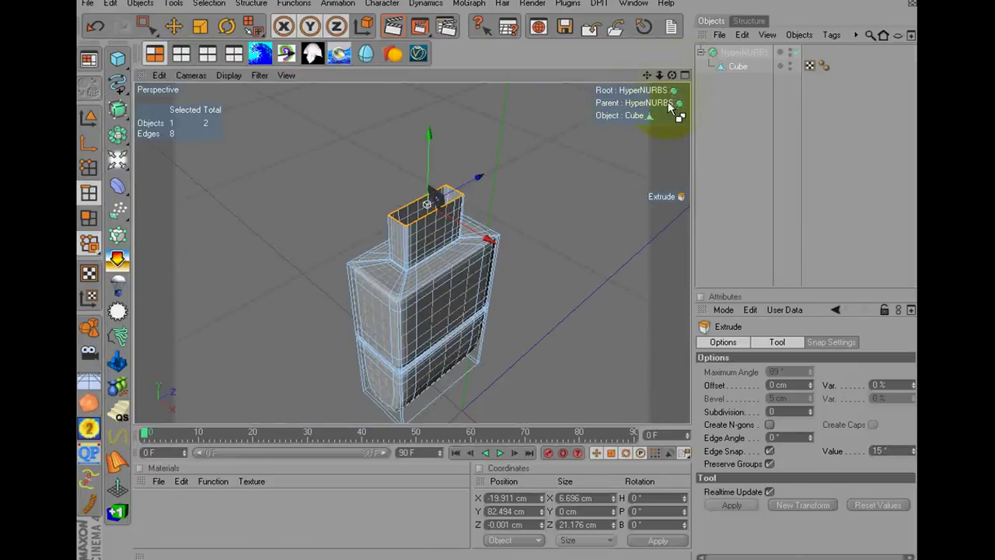
{"action": "mouse_move", "coordinate": [674, 76]}
{"action": "left_mouse_down"}
{"action": "mouse_move", "coordinate": [428, 142]}
{"action": "mouse_move", "coordinate": [500, 277]}
{"action": "left_mouse_up"}
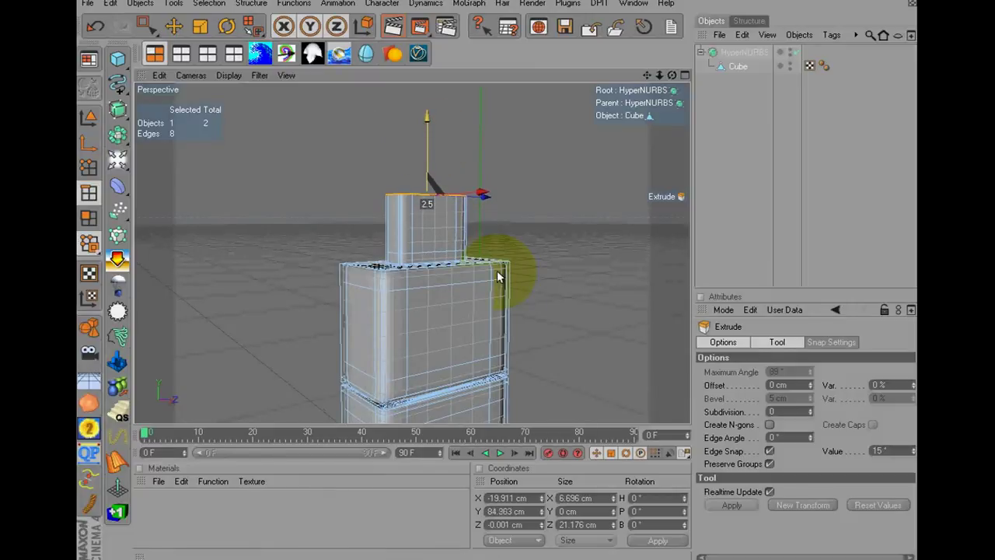
{"action": "left_click_drag", "start_coordinate": [427, 122], "coordinate": [499, 276]}
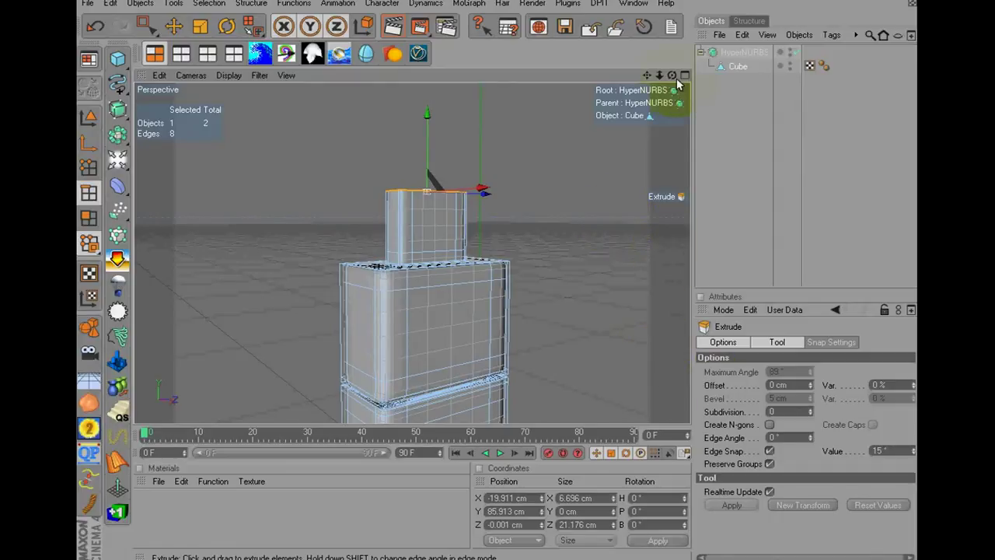
{"action": "mouse_move", "coordinate": [678, 86]}
{"action": "left_mouse_down"}
{"action": "mouse_move", "coordinate": [483, 267]}
{"action": "mouse_move", "coordinate": [497, 271]}
{"action": "left_mouse_up"}
- Seal the neck's open top with a new n-gon cap using Close Polygon Hole
{"action": "right_click", "coordinate": [575, 208]}
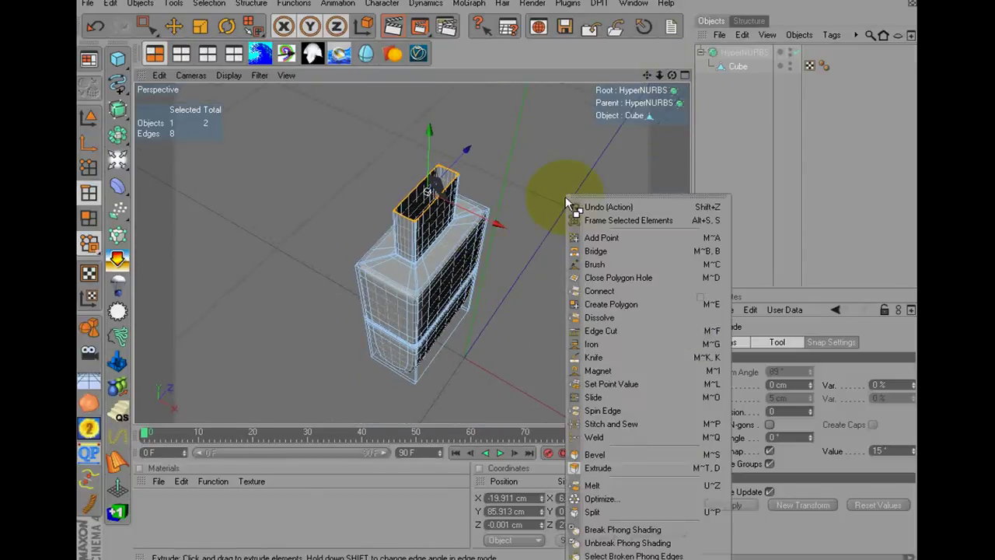
{"action": "left_click", "coordinate": [608, 277]}
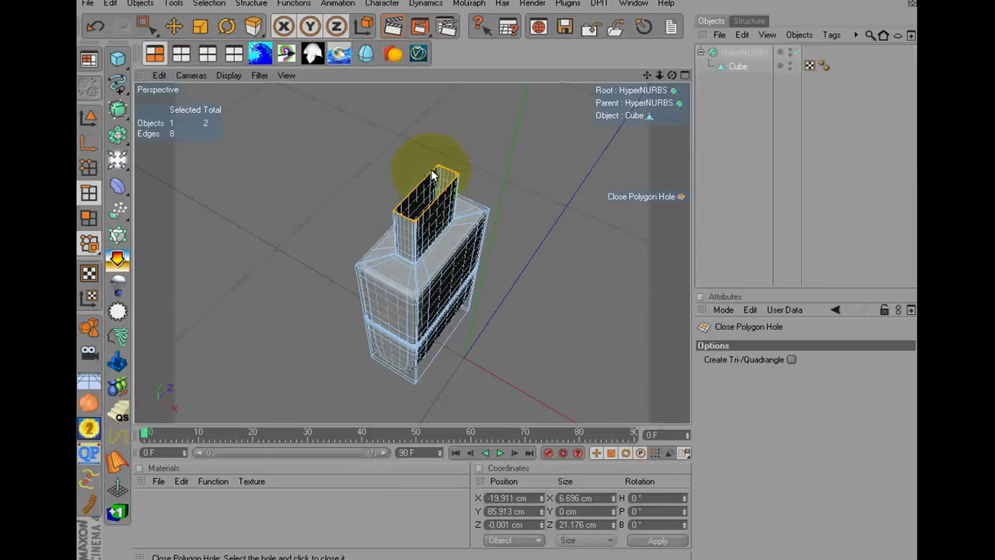
{"action": "left_click", "coordinate": [433, 210]}
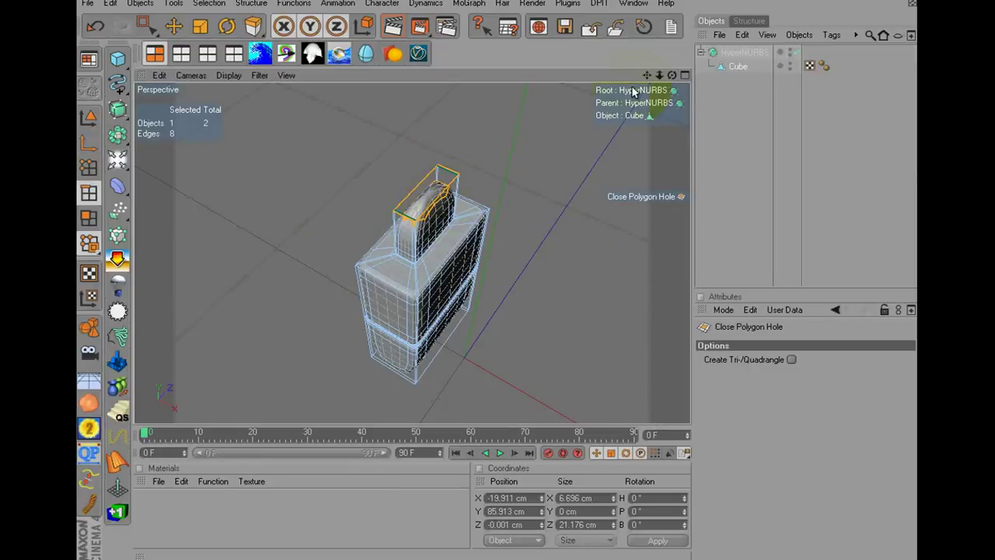
{"action": "left_click_drag", "start_coordinate": [643, 79], "coordinate": [496, 270]}
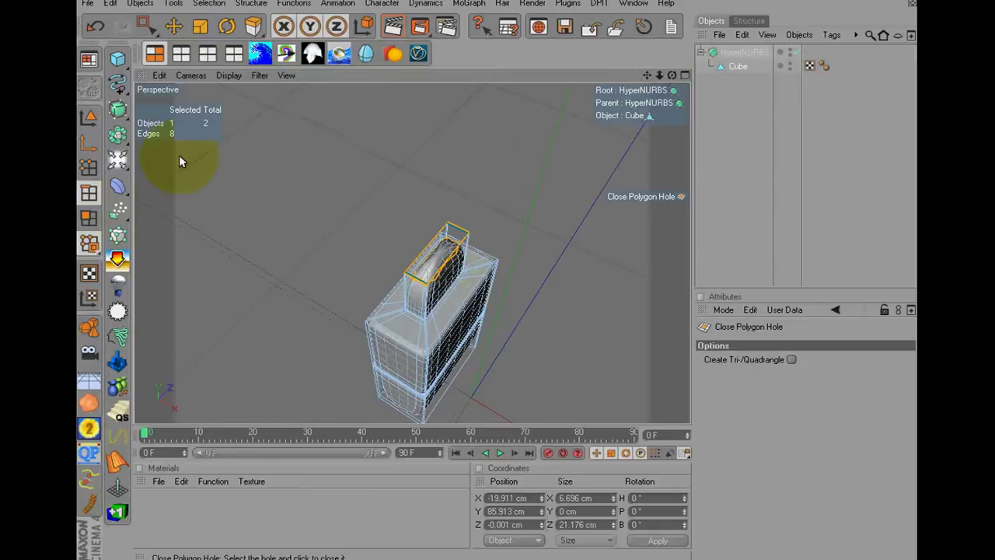
- In Polygon mode with the Move tool, select the connector neck's top polygon
{"action": "left_click", "coordinate": [90, 218]}
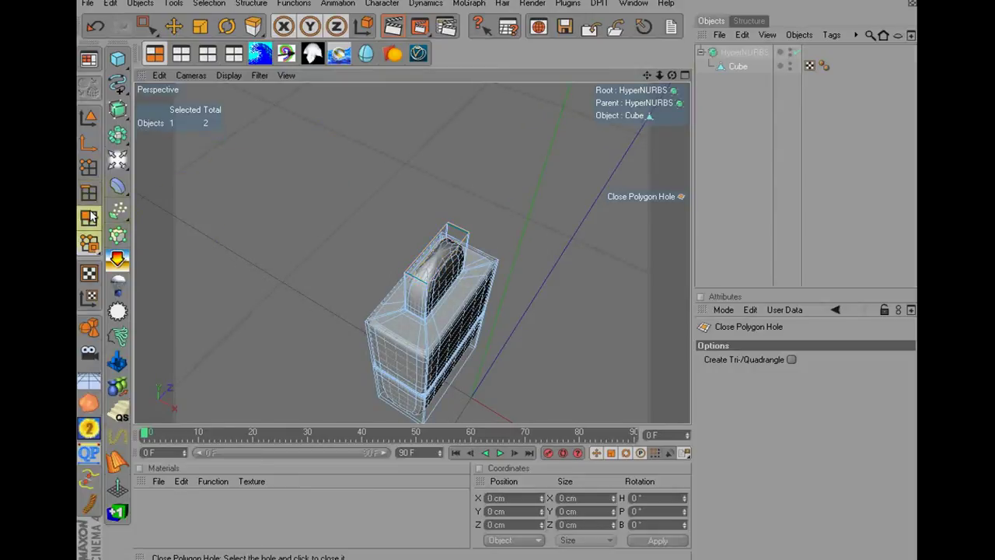
{"action": "left_click", "coordinate": [173, 26]}
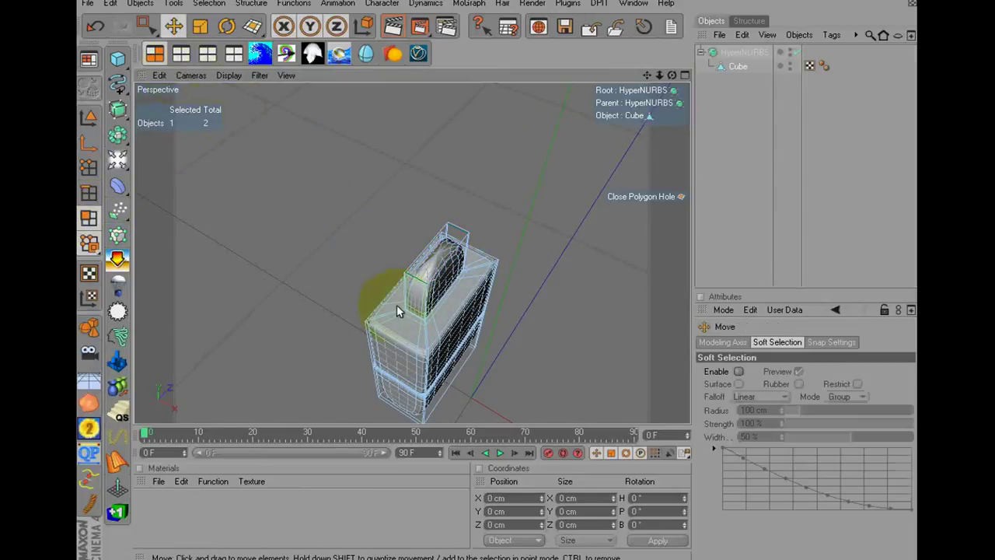
{"action": "left_click", "coordinate": [430, 286]}
{"action": "left_click", "coordinate": [437, 286]}
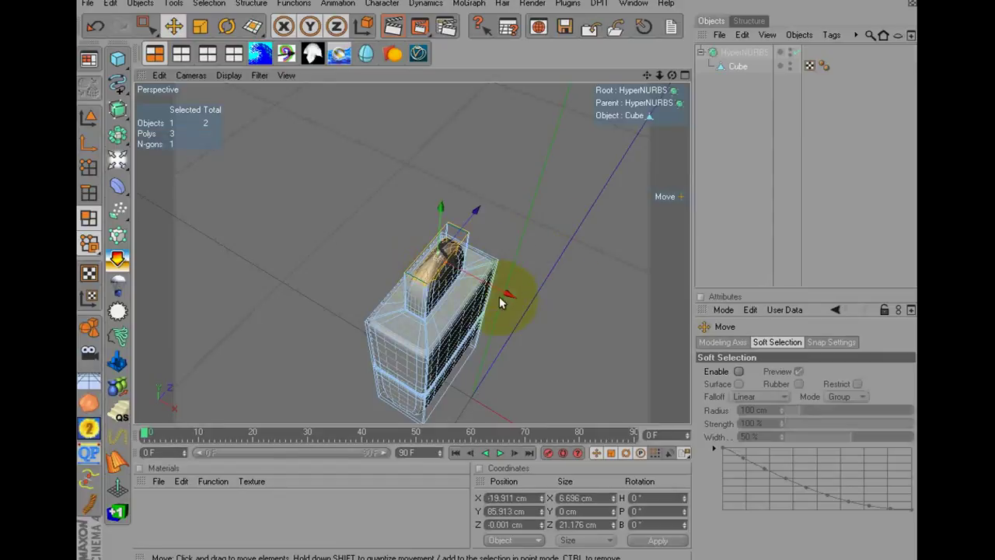
- Convert the connector's top n-gon into regular polygons with Remove N-gons
{"action": "right_click", "coordinate": [560, 245]}
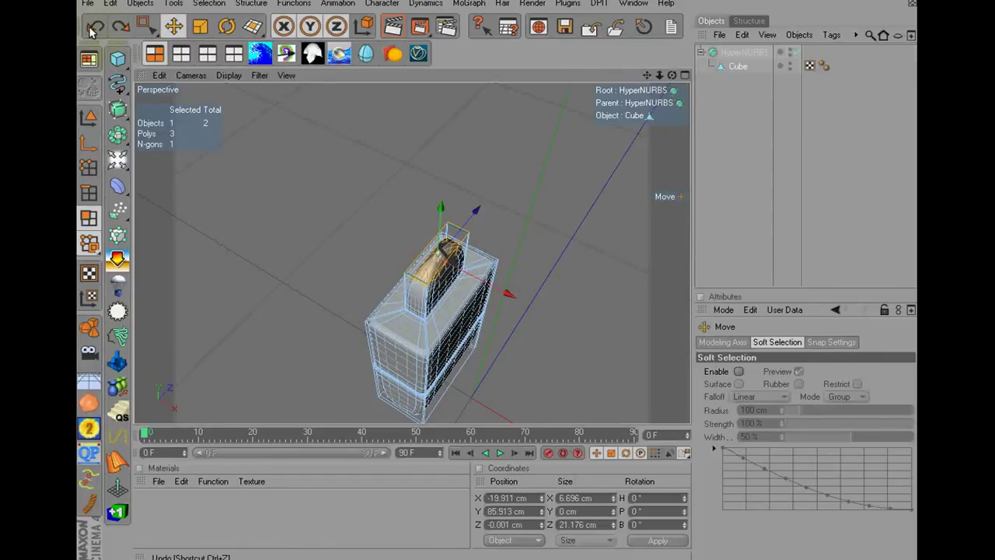
{"action": "right_click", "coordinate": [450, 145]}
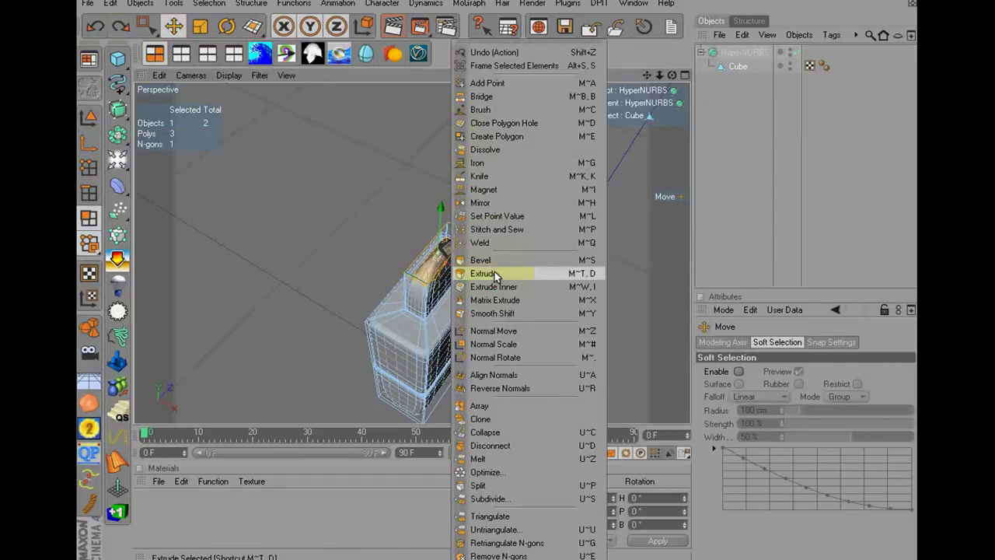
{"action": "left_click", "coordinate": [499, 555]}
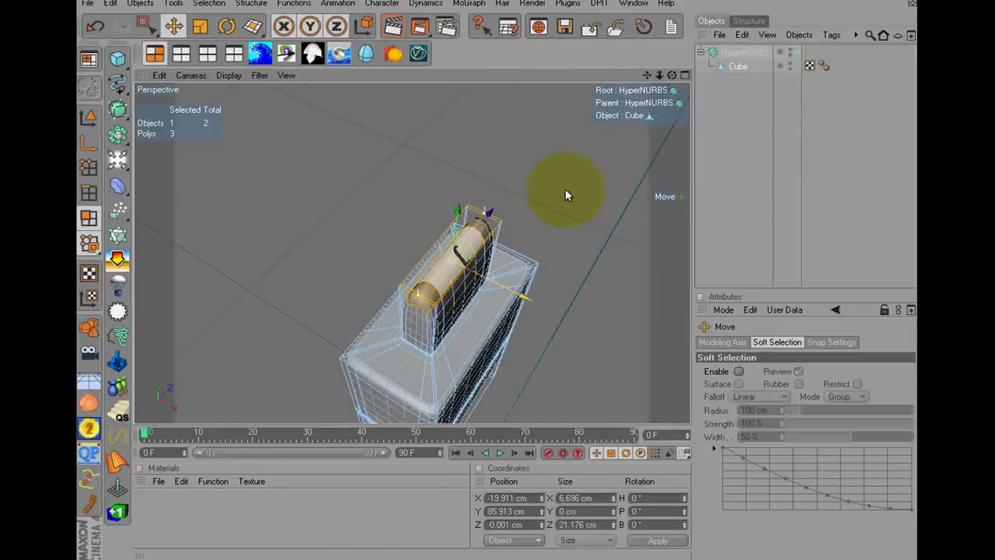
{"action": "scroll", "coordinate": [565, 188], "scroll_direction": "up", "scroll_amount": 3}
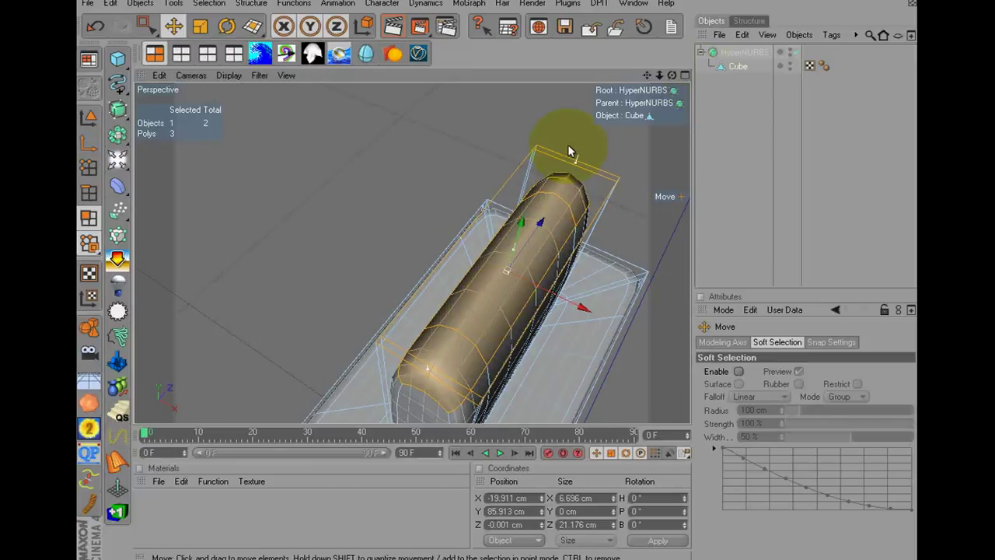
- Inset the top face with Extrude Inner at a 0.3 cm offset
{"action": "left_click", "coordinate": [488, 292]}
{"action": "right_click", "coordinate": [326, 208]}
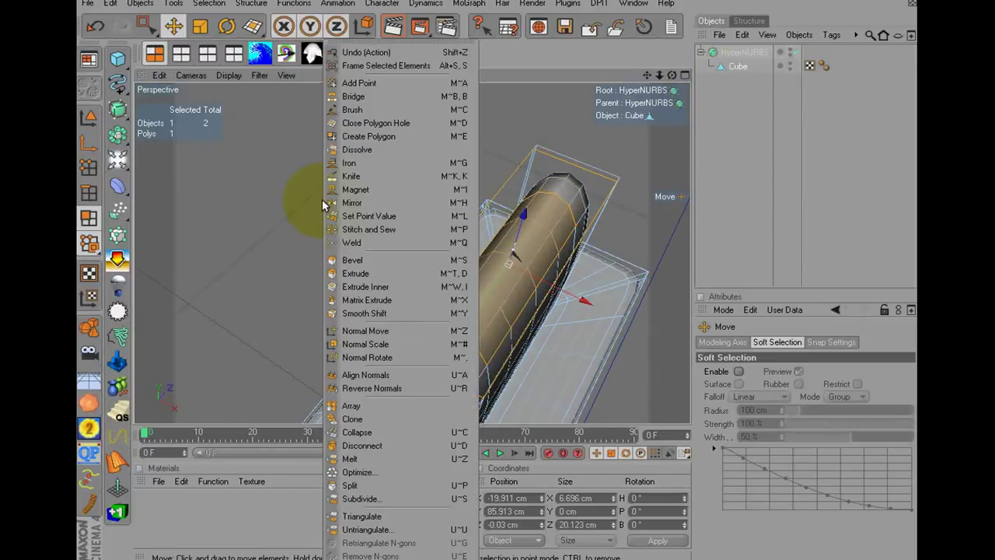
{"action": "left_click", "coordinate": [364, 286]}
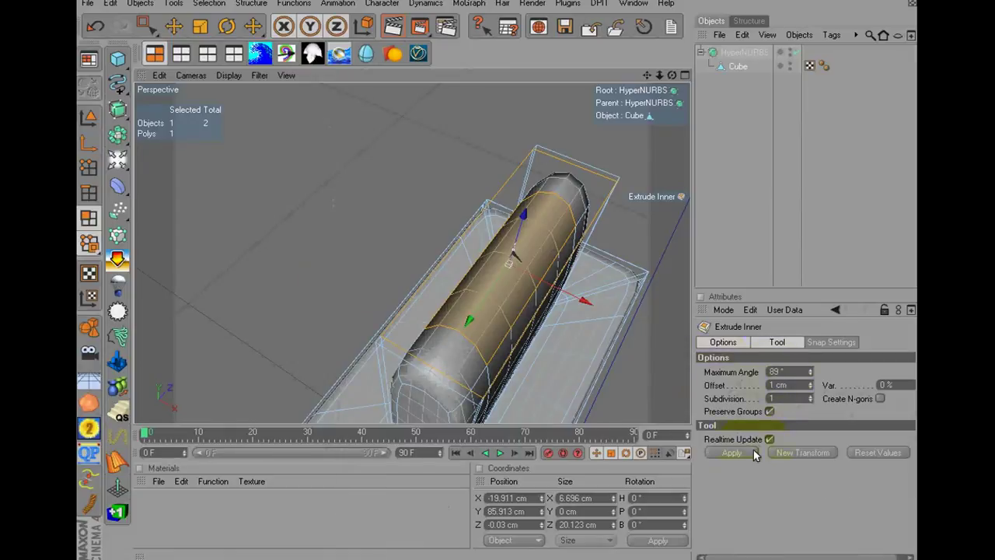
{"action": "left_click", "coordinate": [95, 25]}
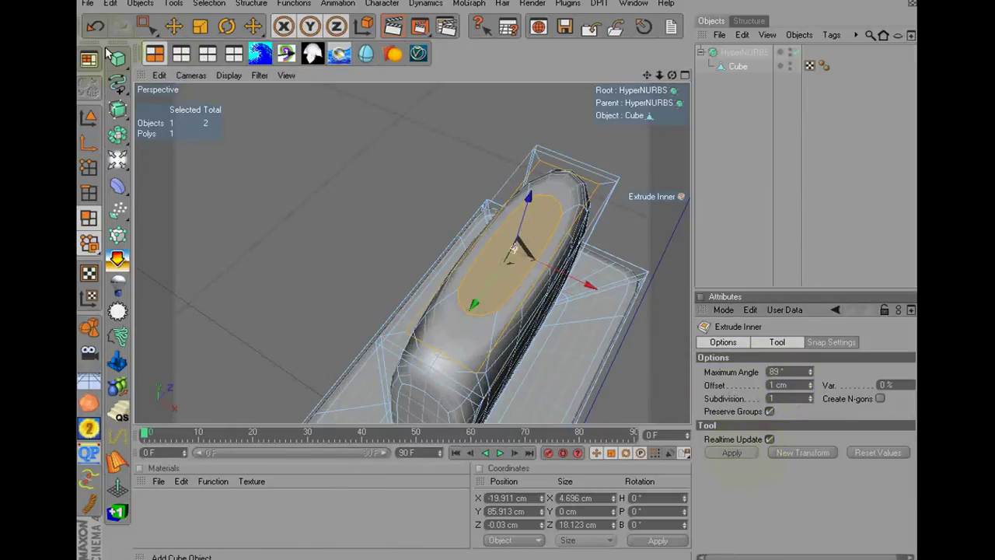
{"action": "left_click", "coordinate": [522, 282]}
{"action": "left_click", "coordinate": [792, 385]}
{"action": "type", "text": "0"}
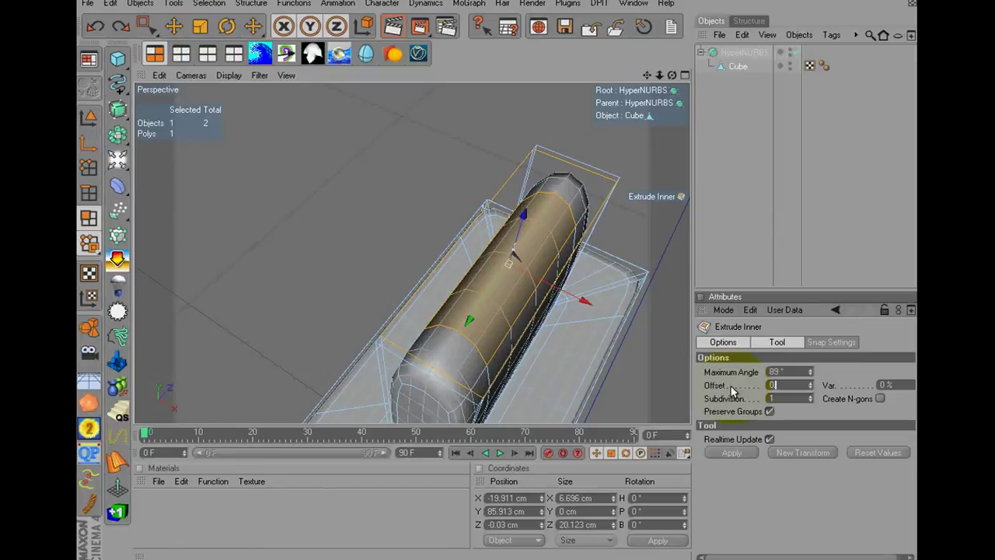
{"action": "type", "text": ".3"}
{"action": "left_click", "coordinate": [783, 452]}
- Extrude the inset face down into the neck to Y 67.046 cm, then deselect it
{"action": "right_click", "coordinate": [357, 132]}
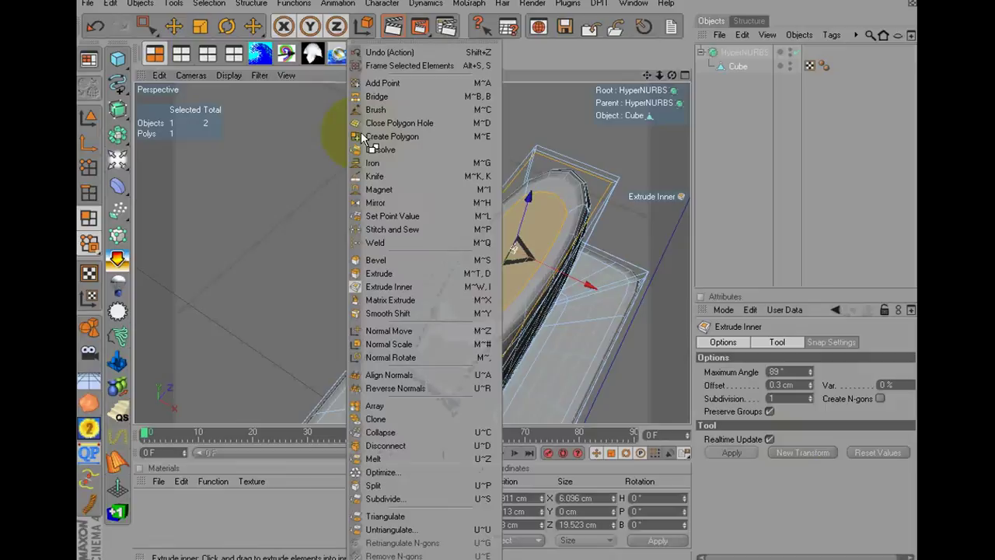
{"action": "left_click", "coordinate": [381, 274]}
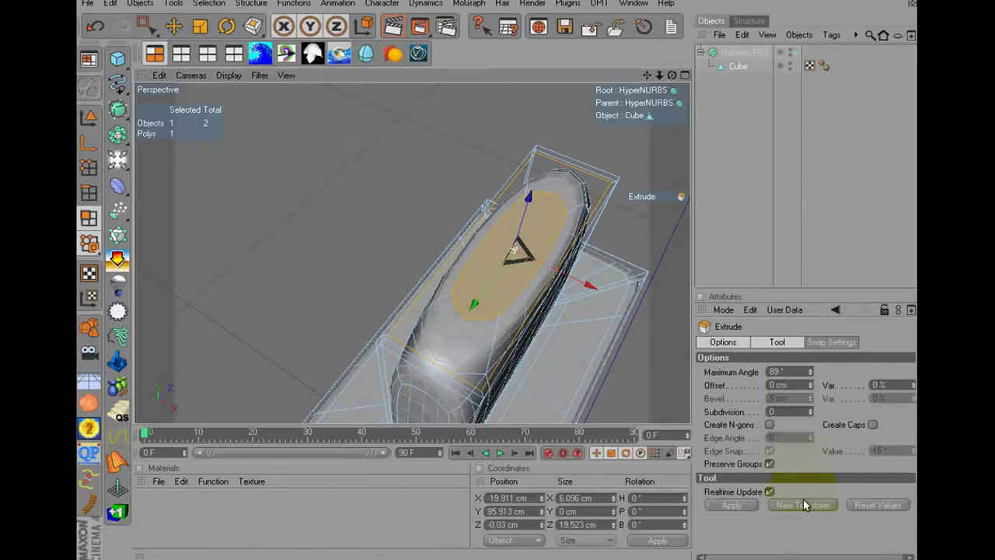
{"action": "left_click_drag", "start_coordinate": [600, 222], "coordinate": [498, 276]}
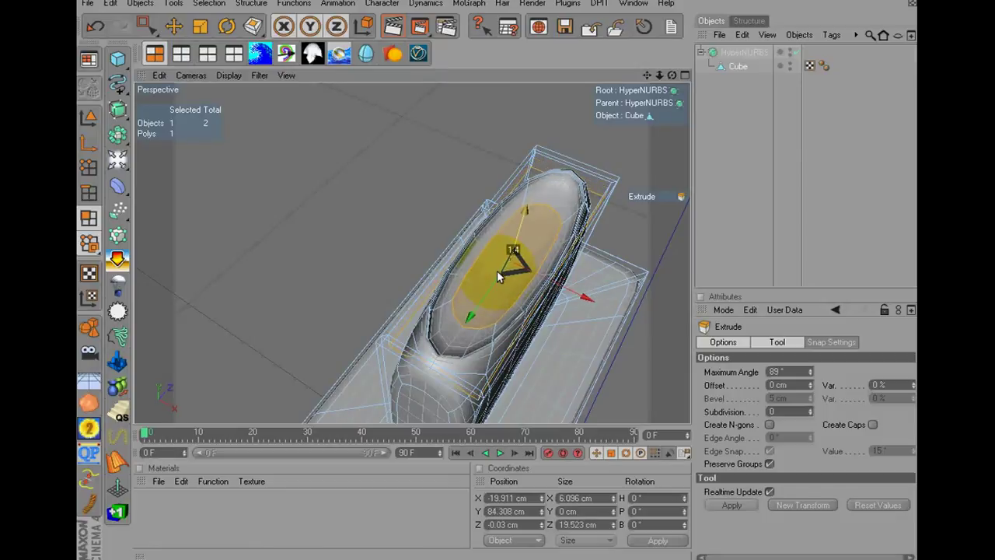
{"action": "left_click_drag", "start_coordinate": [497, 270], "coordinate": [498, 271]}
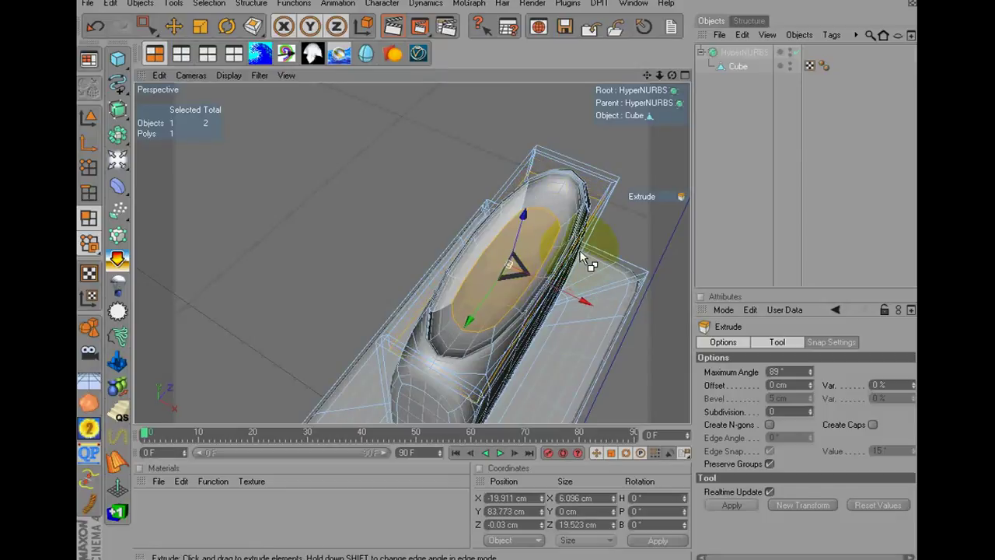
{"action": "left_click", "coordinate": [796, 504]}
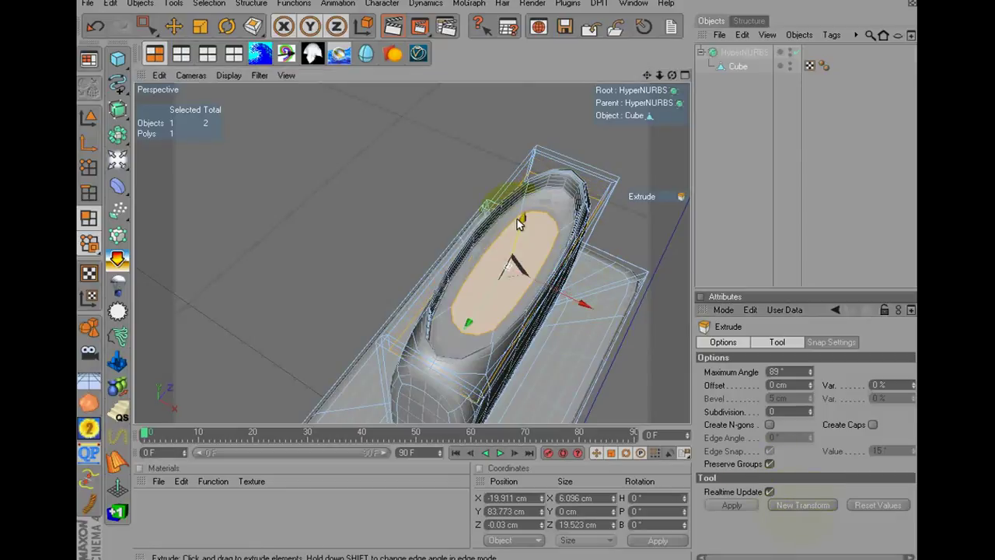
{"action": "left_click_drag", "start_coordinate": [522, 224], "coordinate": [505, 276]}
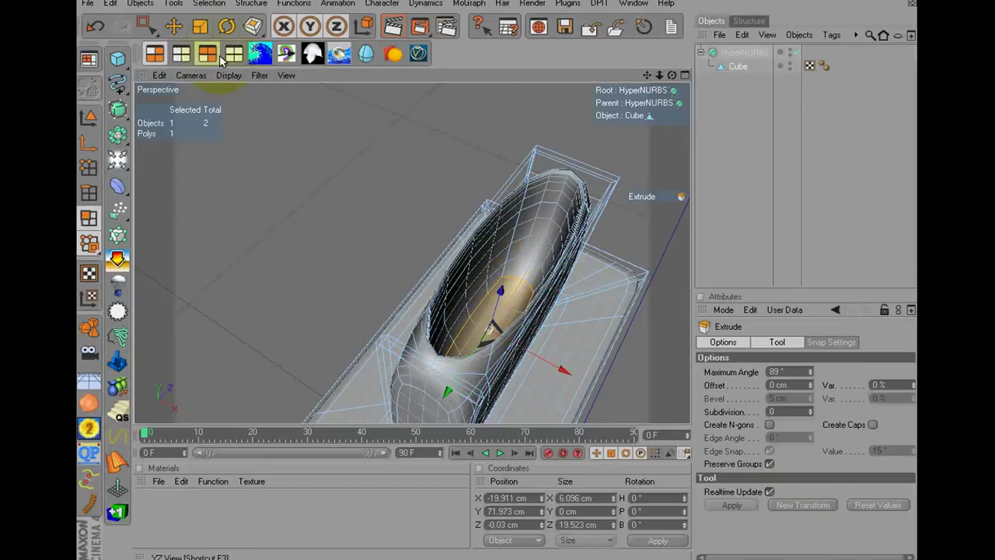
{"action": "left_click", "coordinate": [207, 53]}
{"action": "left_click_drag", "start_coordinate": [646, 75], "coordinate": [503, 286]}
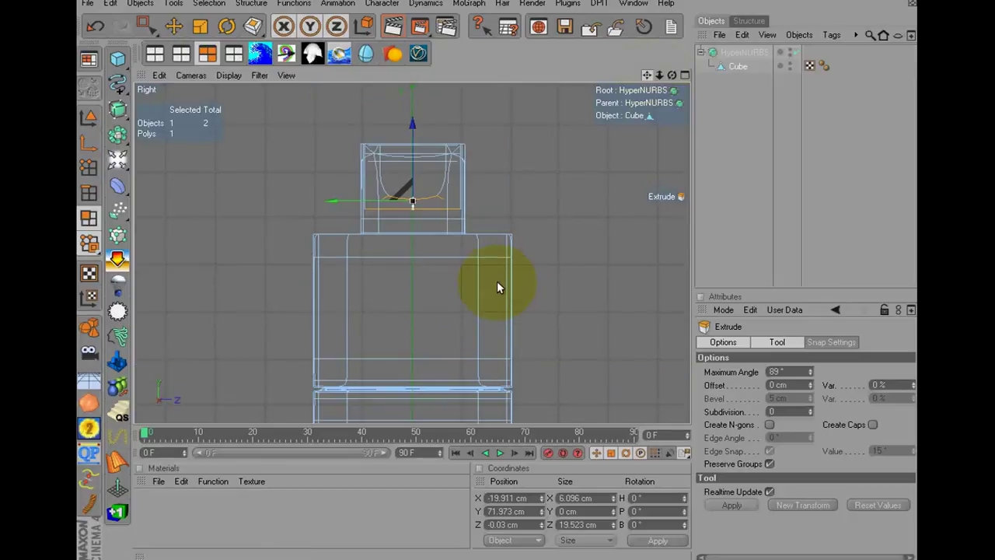
{"action": "left_click_drag", "start_coordinate": [426, 148], "coordinate": [496, 271]}
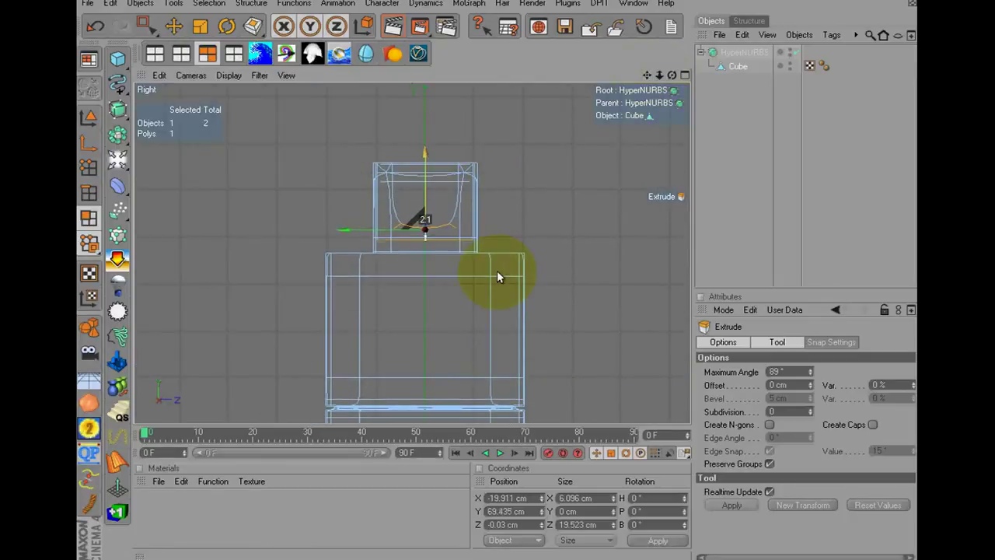
{"action": "key", "text": "ctrl+shift+a"}
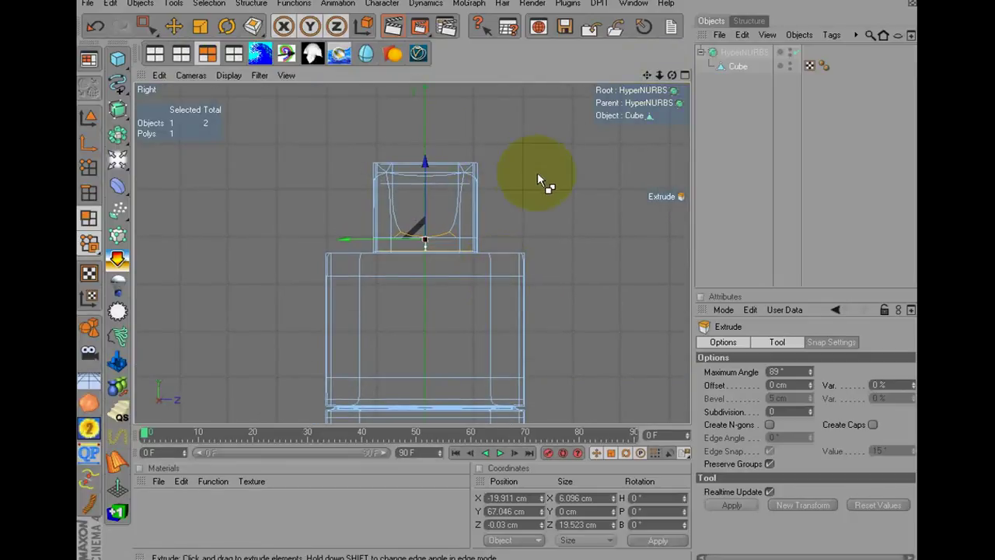
- Knife a horizontal cut across the neck just below its recessed top rim
{"action": "right_click", "coordinate": [462, 129]}
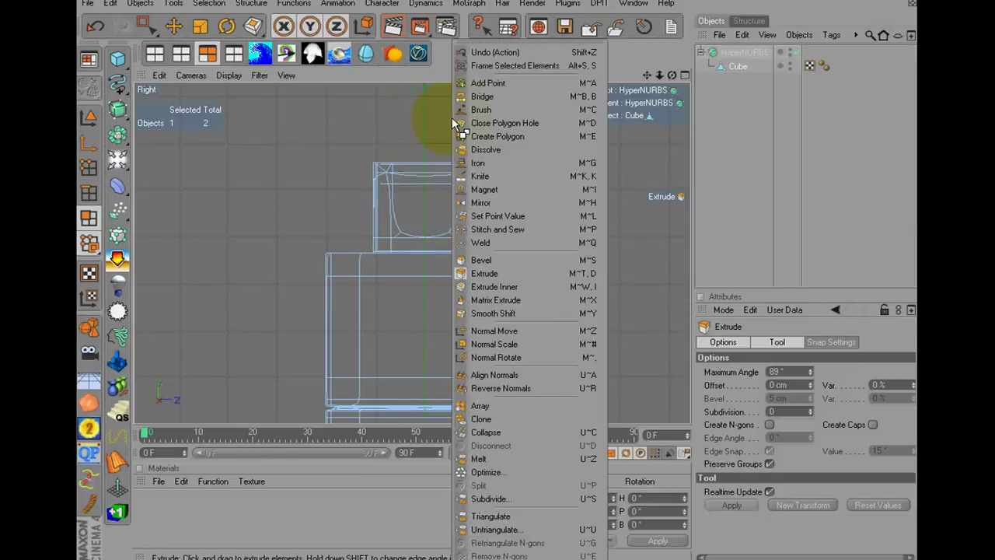
{"action": "left_click", "coordinate": [499, 179]}
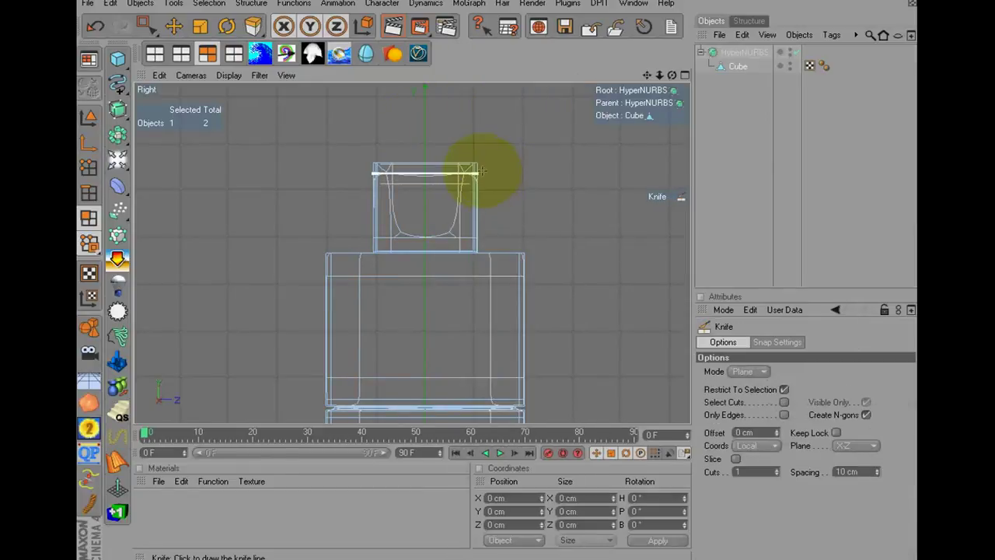
{"action": "left_click", "coordinate": [155, 53]}
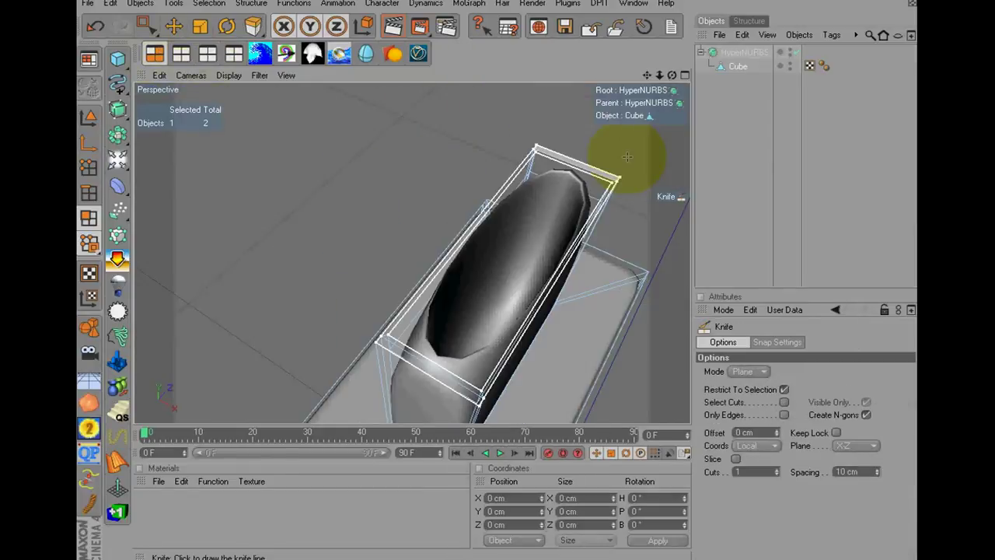
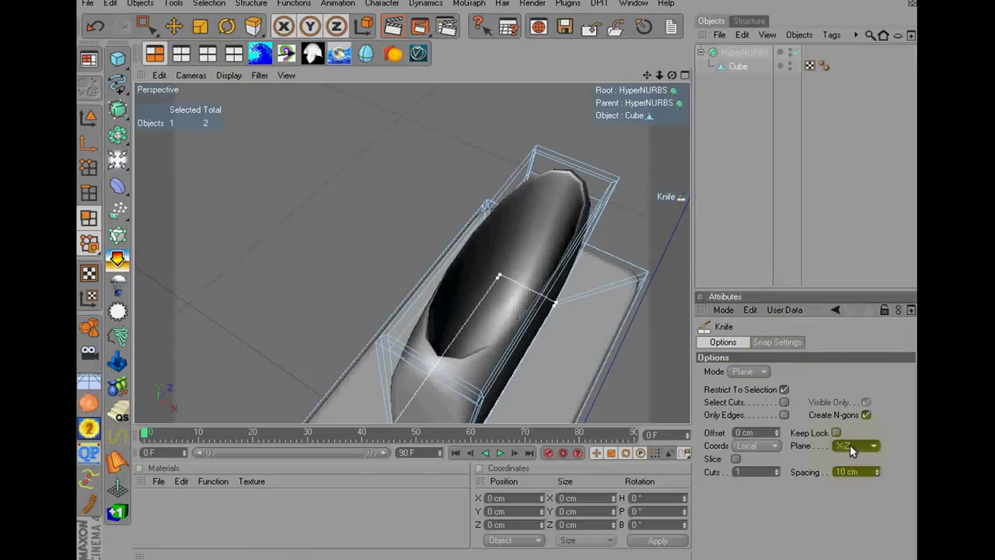
- Slice knife cuts across the connector, redoing one cut after an undo
{"action": "scroll", "coordinate": [850, 445], "scroll_direction": "up", "scroll_amount": 2}
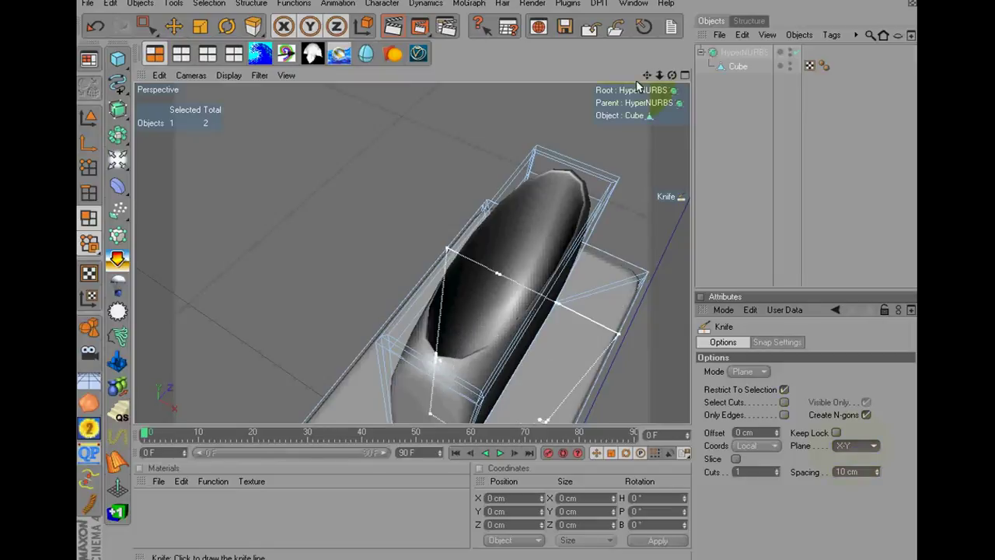
{"action": "left_click_drag", "start_coordinate": [694, 78], "coordinate": [504, 271]}
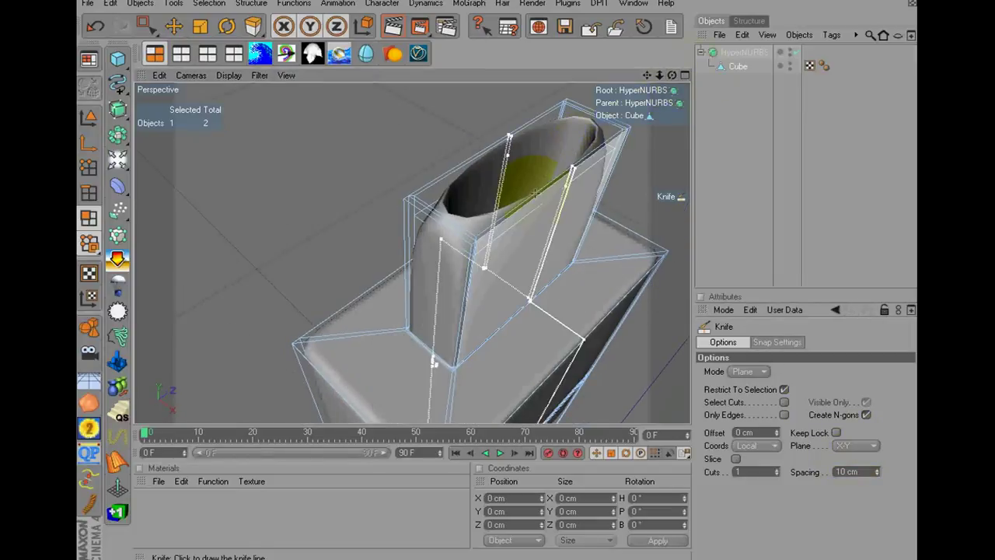
{"action": "mouse_move", "coordinate": [522, 178]}
{"action": "left_mouse_down"}
{"action": "mouse_move", "coordinate": [497, 202]}
{"action": "mouse_move", "coordinate": [406, 189]}
{"action": "mouse_move", "coordinate": [562, 105]}
{"action": "left_mouse_up"}
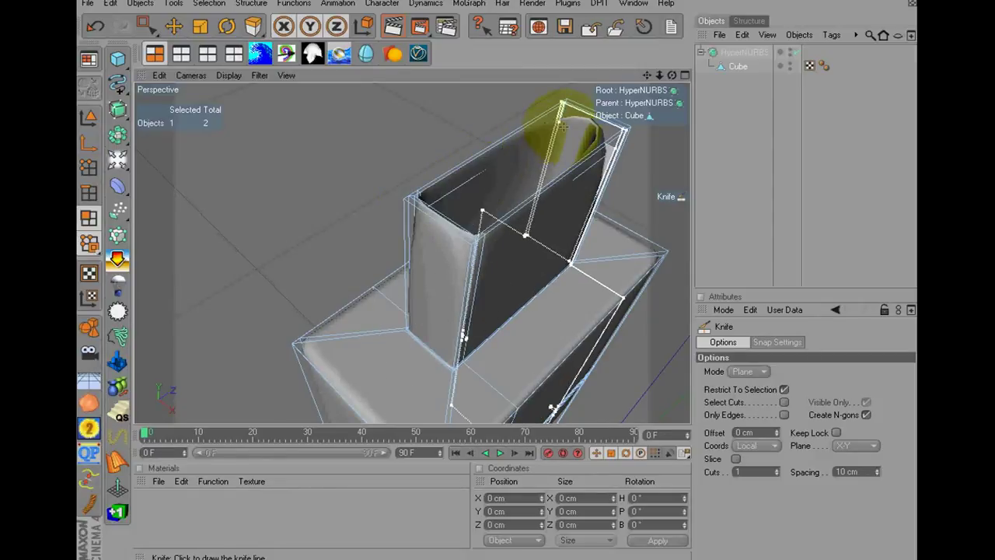
{"action": "left_click_drag", "start_coordinate": [561, 124], "coordinate": [563, 108]}
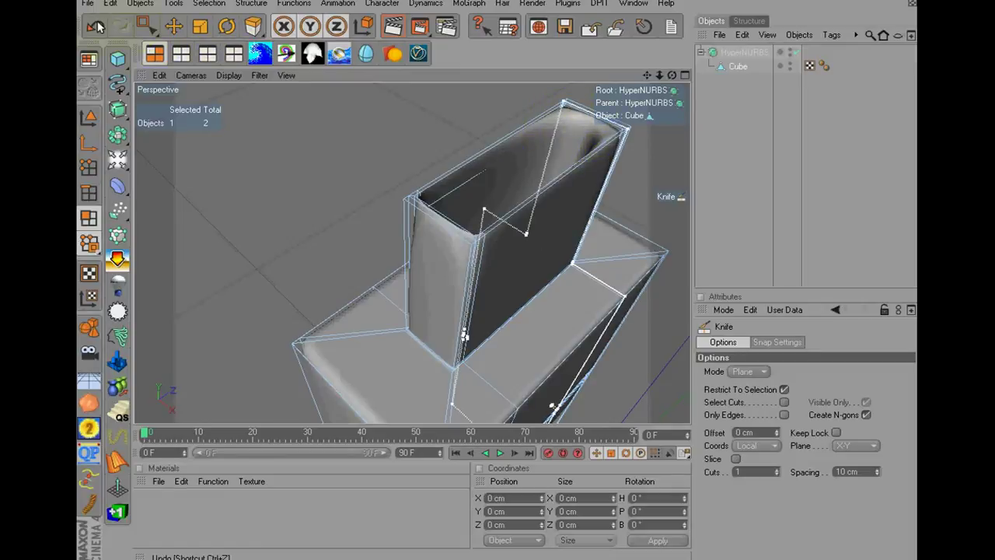
{"action": "left_click", "coordinate": [94, 27]}
{"action": "mouse_move", "coordinate": [405, 110]}
{"action": "left_mouse_down"}
{"action": "mouse_move", "coordinate": [560, 105]}
{"action": "mouse_move", "coordinate": [600, 133]}
{"action": "left_mouse_up"}
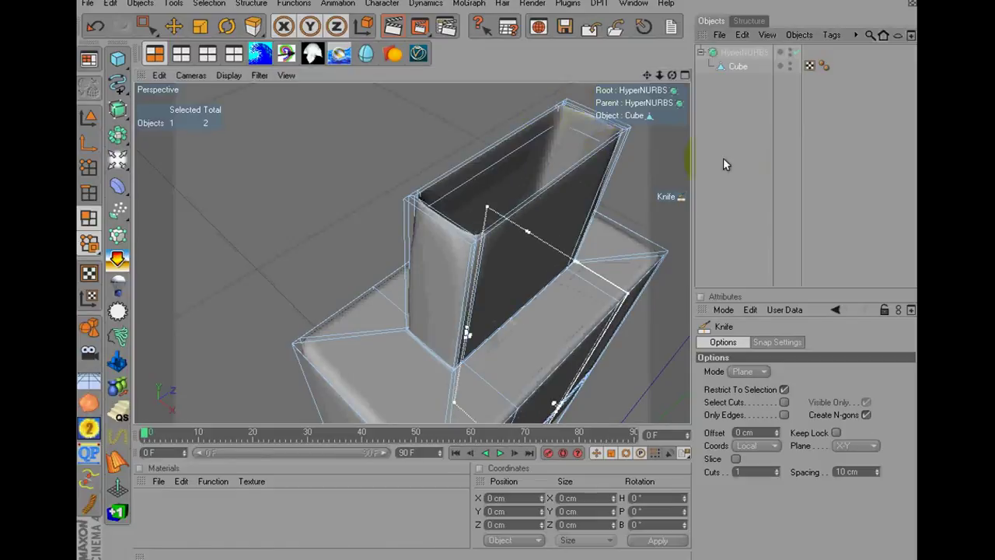
{"action": "left_click", "coordinate": [636, 155]}
{"action": "scroll", "coordinate": [635, 155], "scroll_direction": "down", "scroll_amount": 5}
{"action": "scroll", "coordinate": [635, 155], "scroll_direction": "down", "scroll_amount": 2}
{"action": "scroll", "coordinate": [636, 155], "scroll_direction": "up", "scroll_amount": 5}
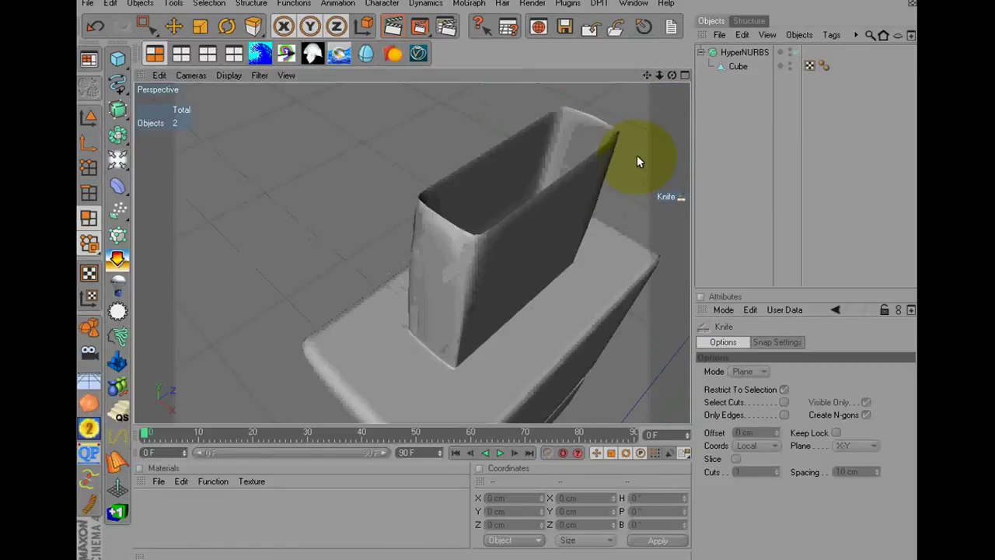
{"action": "scroll", "coordinate": [637, 155], "scroll_direction": "up", "scroll_amount": 5}
{"action": "scroll", "coordinate": [637, 155], "scroll_direction": "down", "scroll_amount": 5}
{"action": "scroll", "coordinate": [630, 140], "scroll_direction": "down", "scroll_amount": 2}
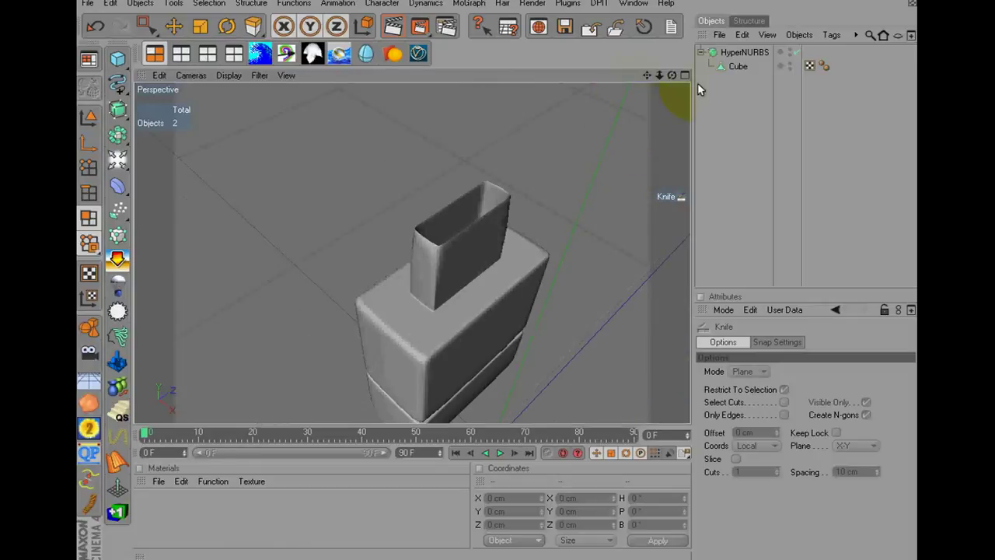
- Add an X-Z plane knife cut around the connector cube's top rim
{"action": "mouse_move", "coordinate": [498, 277]}
{"action": "left_mouse_down", "text": "alt"}
{"action": "mouse_move", "coordinate": [667, 81]}
{"action": "mouse_move", "coordinate": [645, 87]}
{"action": "mouse_move", "coordinate": [493, 237]}
{"action": "mouse_move", "coordinate": [498, 277]}
{"action": "mouse_move", "coordinate": [640, 63]}
{"action": "mouse_move", "coordinate": [654, 90]}
{"action": "mouse_move", "coordinate": [624, 153]}
{"action": "mouse_move", "coordinate": [636, 139]}
{"action": "left_mouse_up", "text": "alt"}
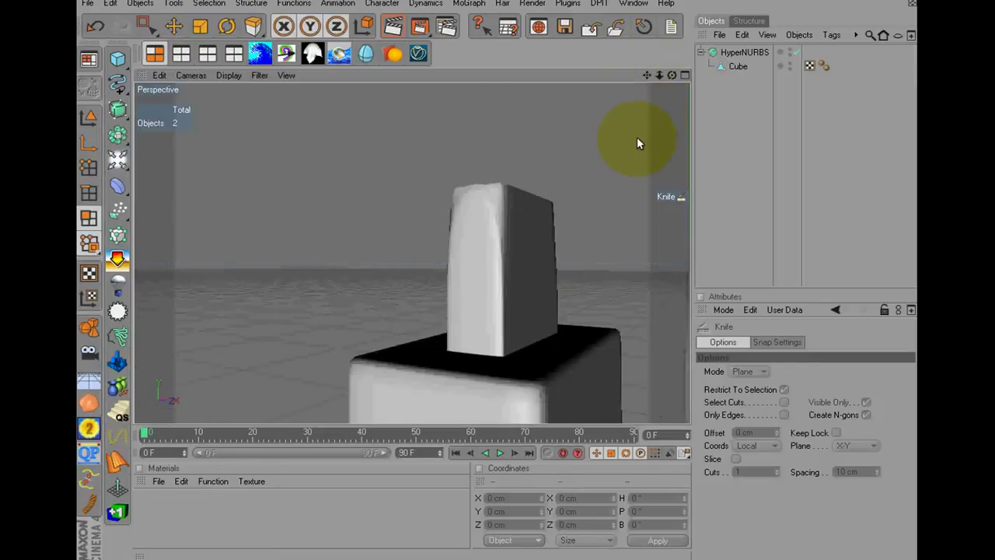
{"action": "mouse_move", "coordinate": [661, 94]}
{"action": "left_mouse_down", "text": "alt"}
{"action": "mouse_move", "coordinate": [497, 275]}
{"action": "mouse_move", "coordinate": [502, 267]}
{"action": "mouse_move", "coordinate": [490, 269]}
{"action": "mouse_move", "coordinate": [524, 275]}
{"action": "mouse_move", "coordinate": [549, 260]}
{"action": "mouse_move", "coordinate": [501, 274]}
{"action": "mouse_move", "coordinate": [666, 78]}
{"action": "mouse_move", "coordinate": [497, 275]}
{"action": "mouse_move", "coordinate": [553, 159]}
{"action": "left_mouse_up", "text": "alt"}
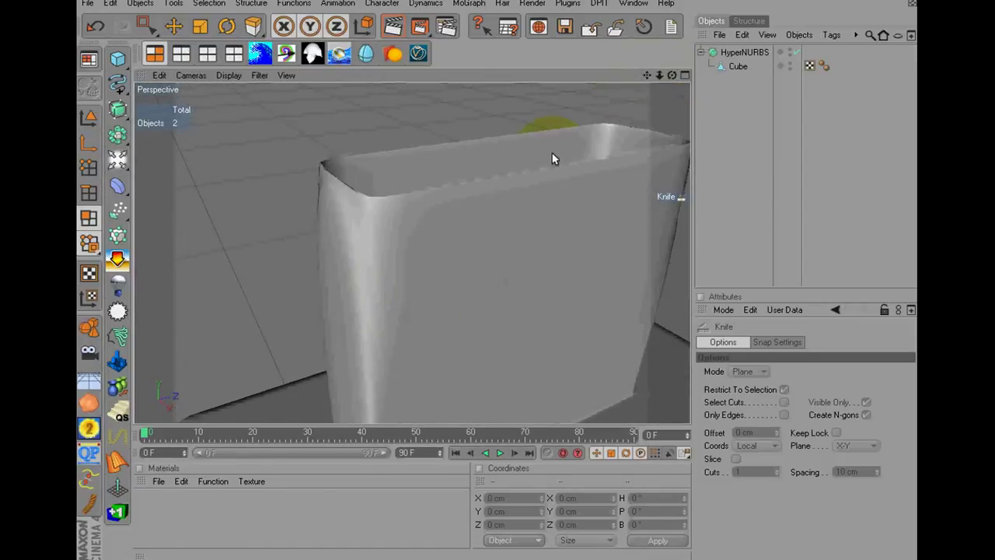
{"action": "left_click", "coordinate": [732, 65]}
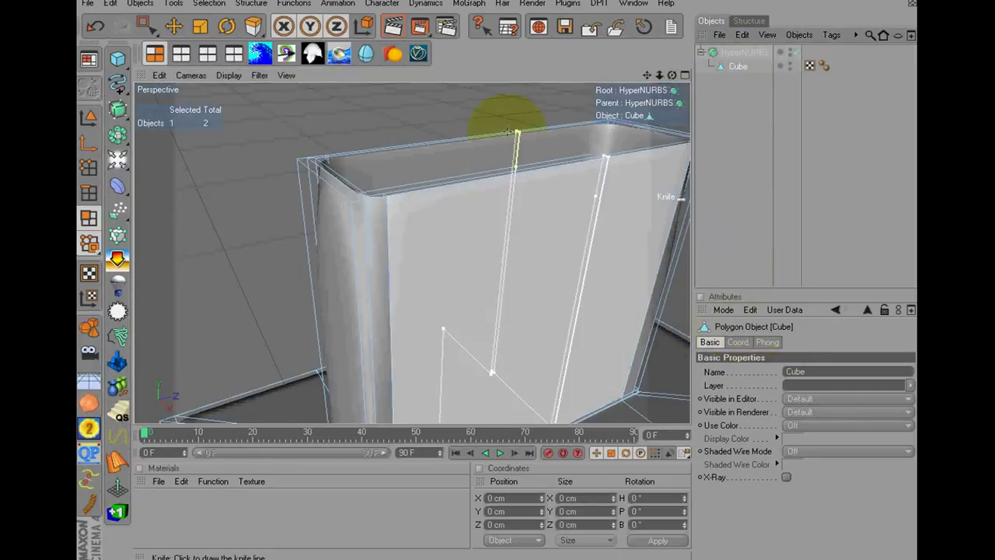
{"action": "right_click", "coordinate": [500, 134]}
{"action": "left_click", "coordinate": [529, 175]}
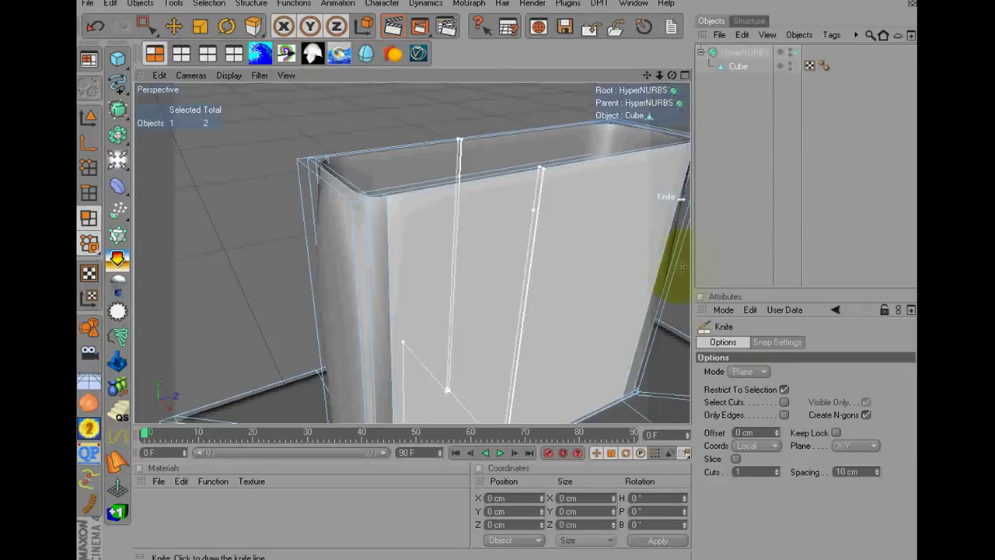
{"action": "left_click", "coordinate": [859, 445]}
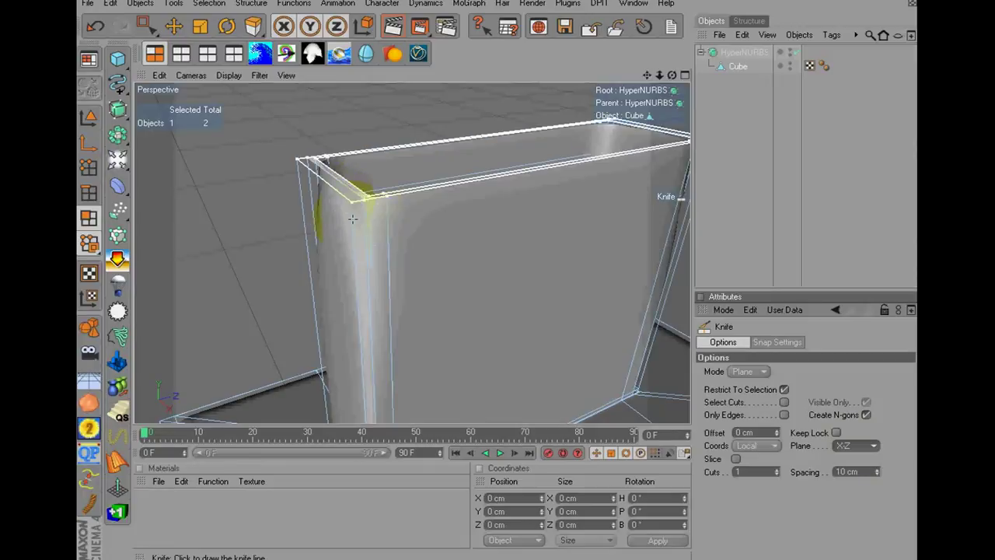
{"action": "left_click", "coordinate": [353, 214]}
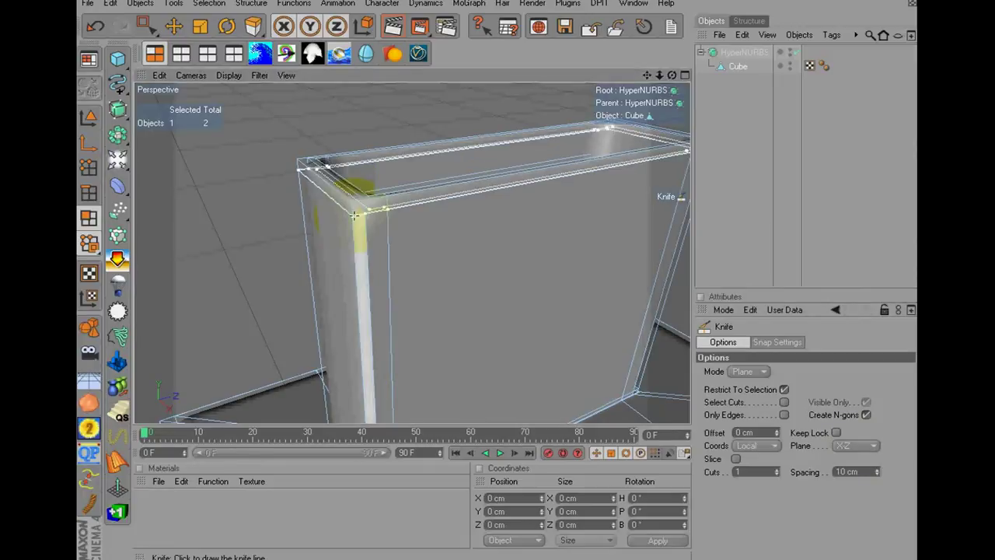
{"action": "left_click", "coordinate": [754, 159]}
{"action": "scroll", "coordinate": [577, 207], "scroll_direction": "down", "scroll_amount": 5}
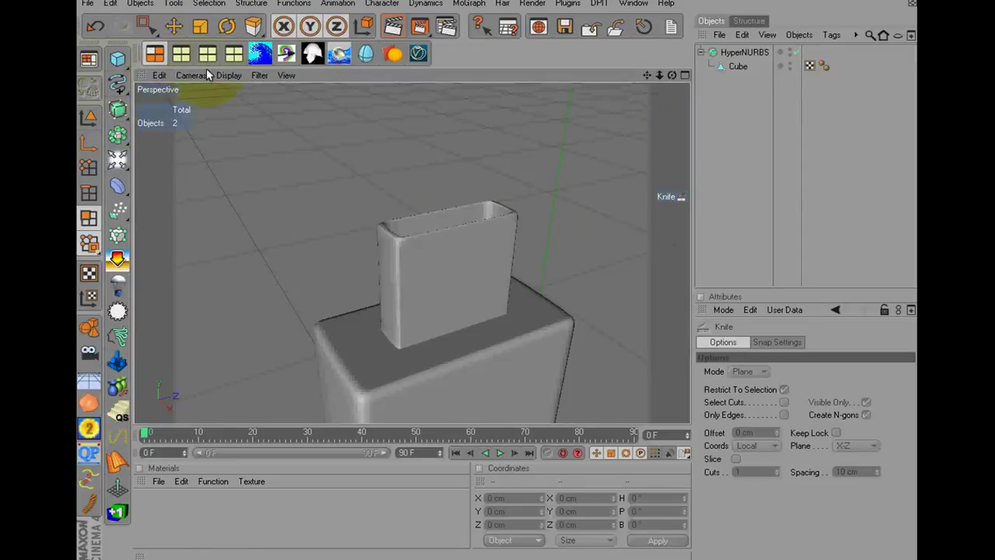
- Set the viewport to low level of detail, isoparm lines and constant shading
{"action": "left_click", "coordinate": [228, 76]}
{"action": "mouse_move", "coordinate": [270, 105]}
{"action": "left_click", "coordinate": [377, 100]}
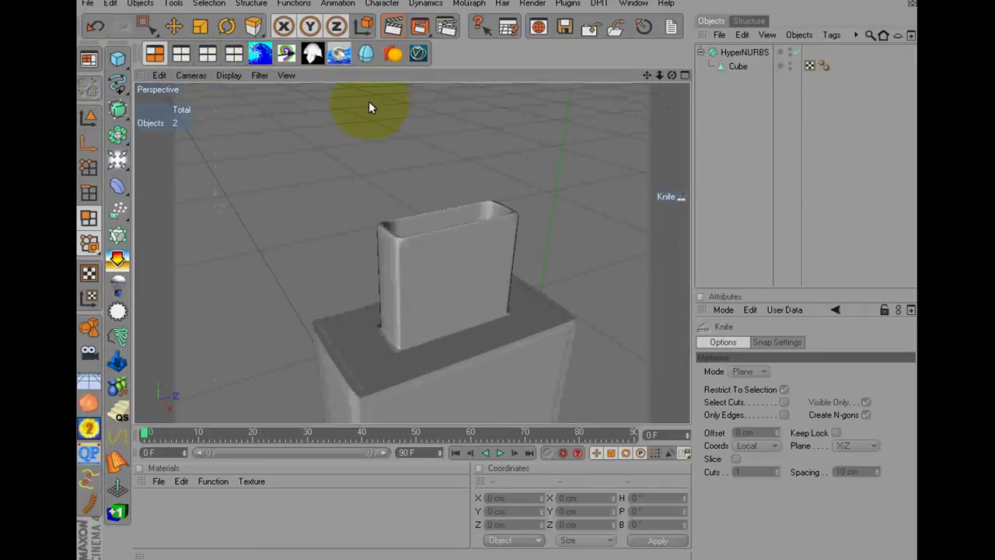
{"action": "left_click", "coordinate": [227, 76]}
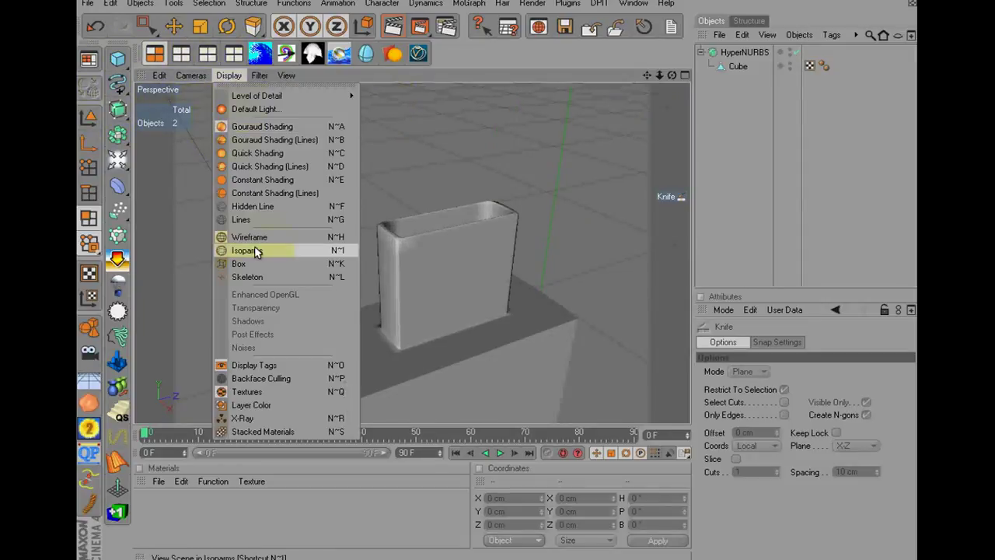
{"action": "left_click", "coordinate": [254, 246]}
{"action": "left_click", "coordinate": [227, 76]}
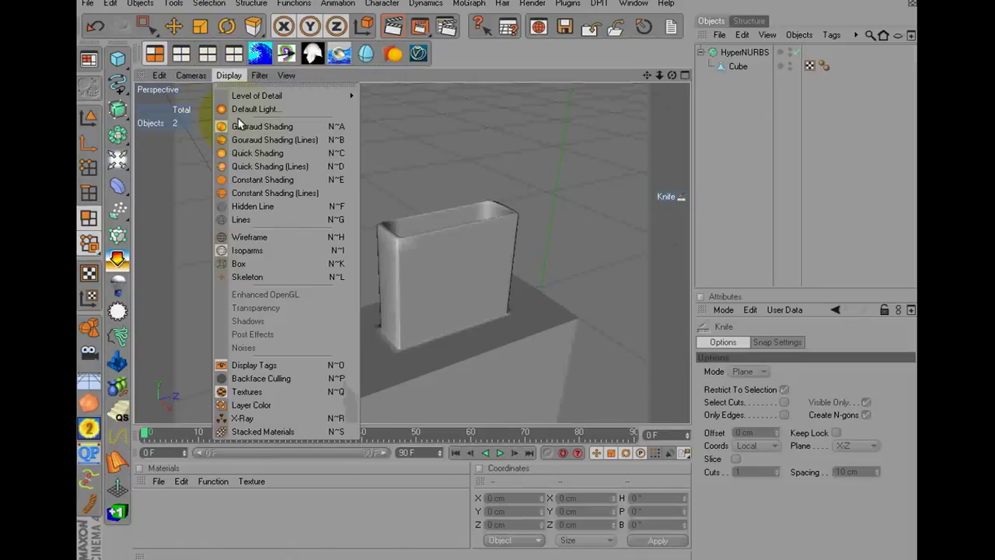
{"action": "left_click", "coordinate": [253, 173]}
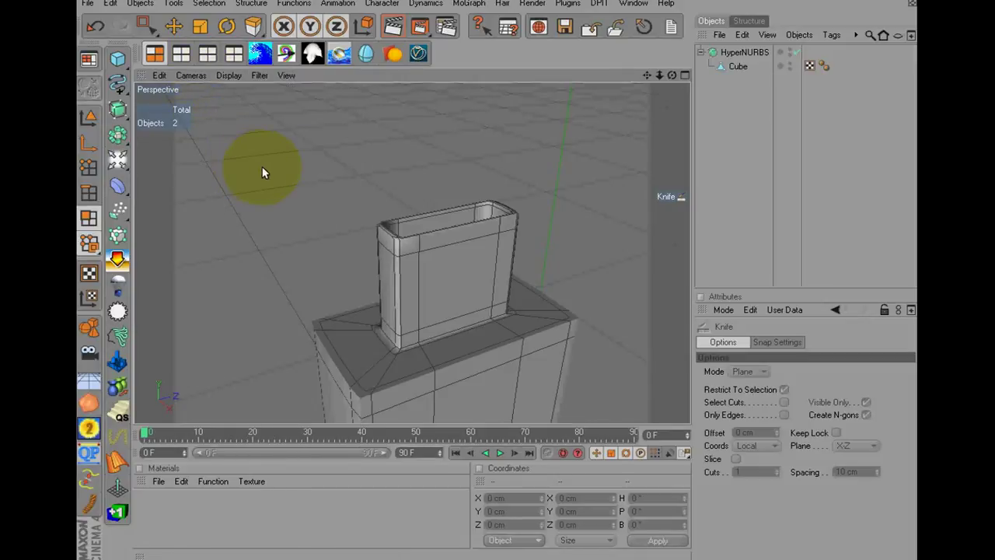
- Add a new cube in the right view, shrink it and move it onto the connector
{"action": "left_click", "coordinate": [118, 61]}
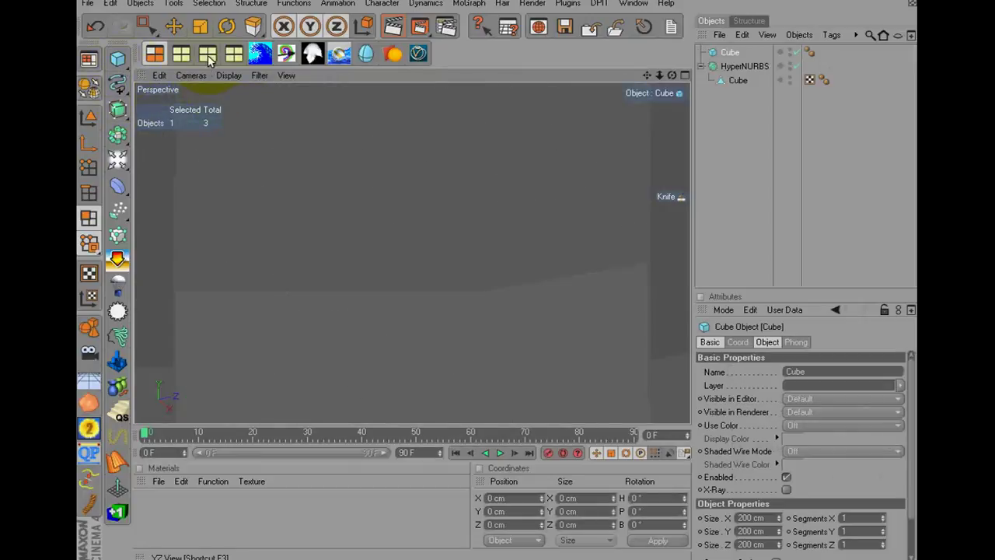
{"action": "key", "text": "F3"}
{"action": "left_click", "coordinate": [198, 28]}
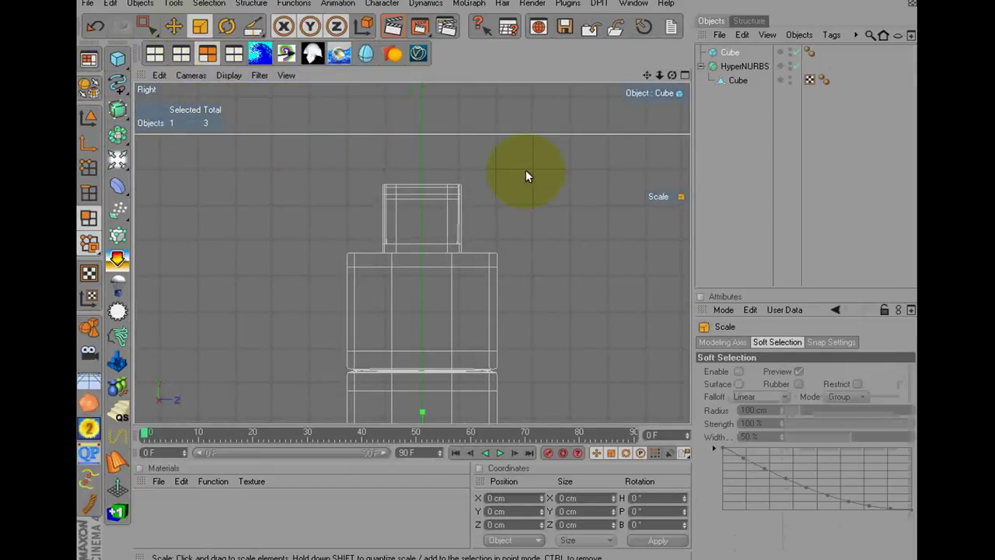
{"action": "mouse_move", "coordinate": [526, 170]}
{"action": "left_mouse_down"}
{"action": "mouse_move", "coordinate": [453, 278]}
{"action": "mouse_move", "coordinate": [527, 277]}
{"action": "left_mouse_up"}
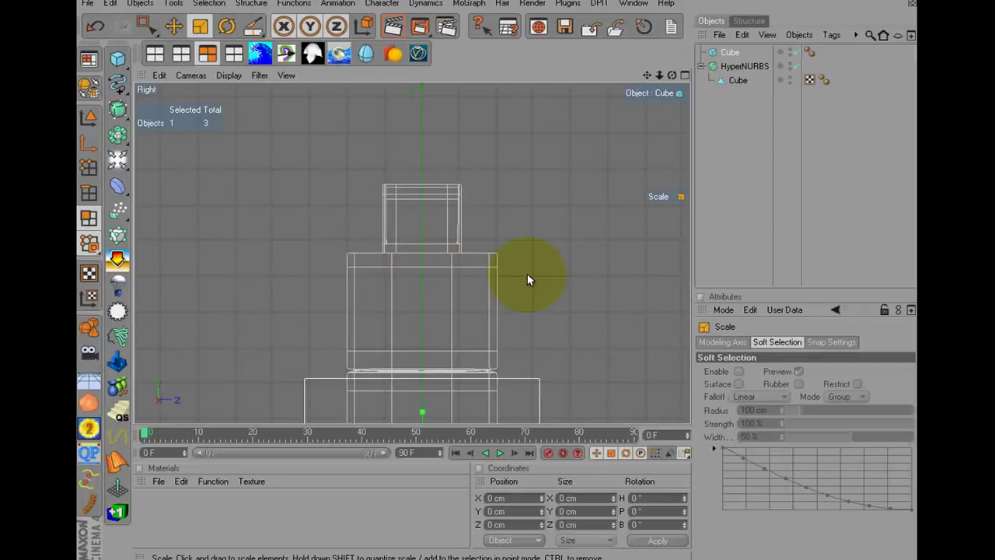
{"action": "key", "text": "e"}
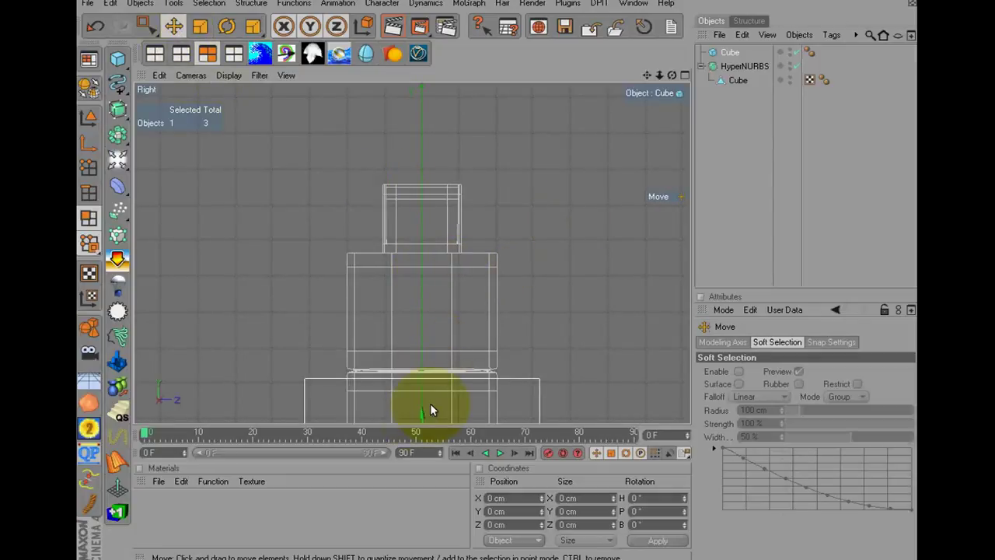
{"action": "left_click_drag", "start_coordinate": [422, 414], "coordinate": [497, 270]}
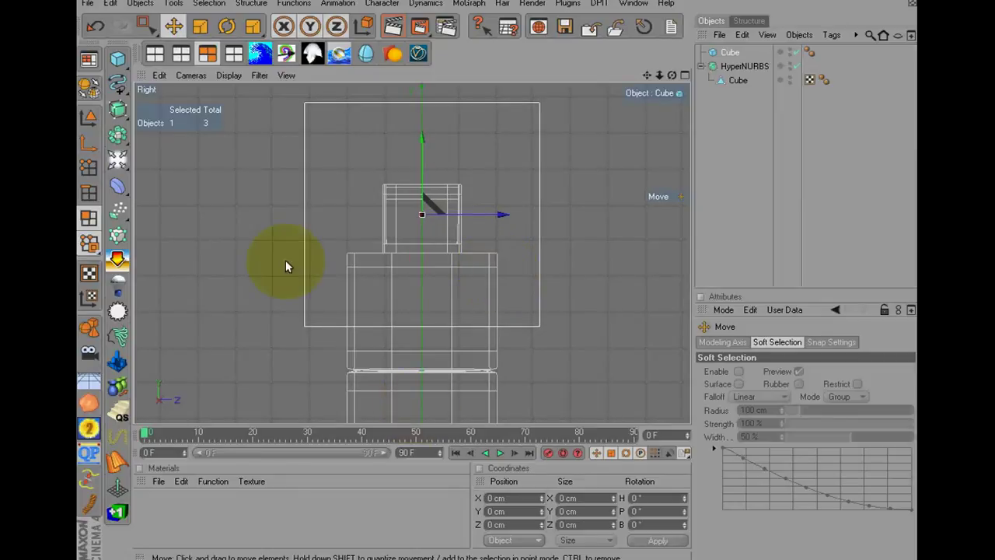
- Shrink the cube to a small square, shift it off-centre, and add a Symmetry object
{"action": "left_click", "coordinate": [200, 26]}
{"action": "mouse_move", "coordinate": [542, 136]}
{"action": "left_mouse_down"}
{"action": "mouse_move", "coordinate": [402, 306]}
{"action": "mouse_move", "coordinate": [316, 337]}
{"action": "mouse_move", "coordinate": [497, 273]}
{"action": "left_mouse_up"}
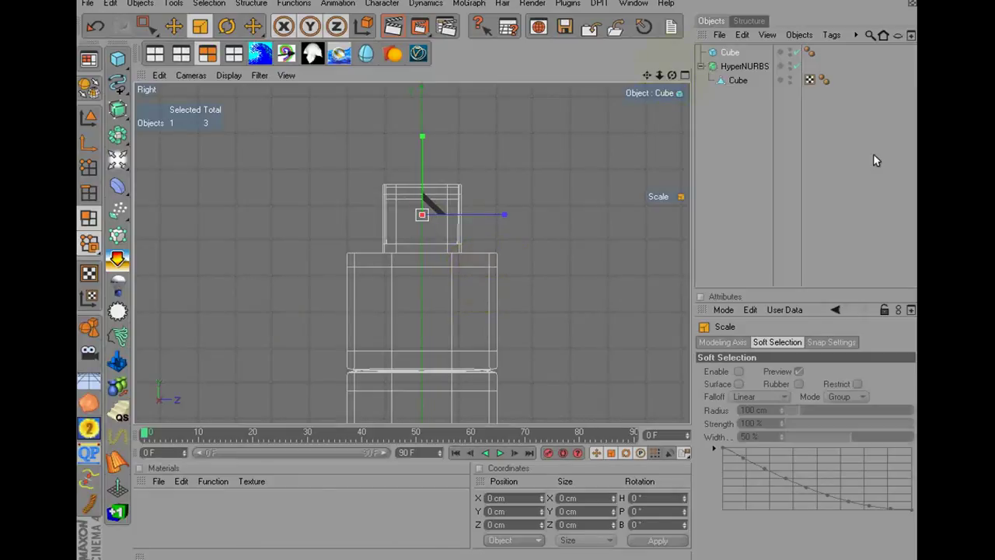
{"action": "left_click", "coordinate": [173, 26]}
{"action": "left_click_drag", "start_coordinate": [489, 216], "coordinate": [497, 270]}
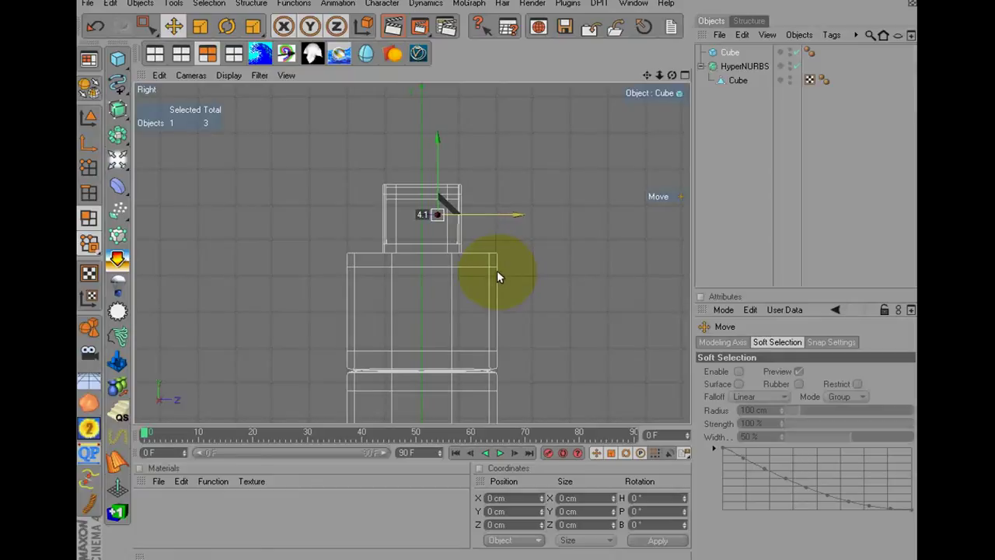
{"action": "left_click", "coordinate": [515, 213]}
{"action": "left_click_drag", "start_coordinate": [118, 134], "coordinate": [284, 177]}
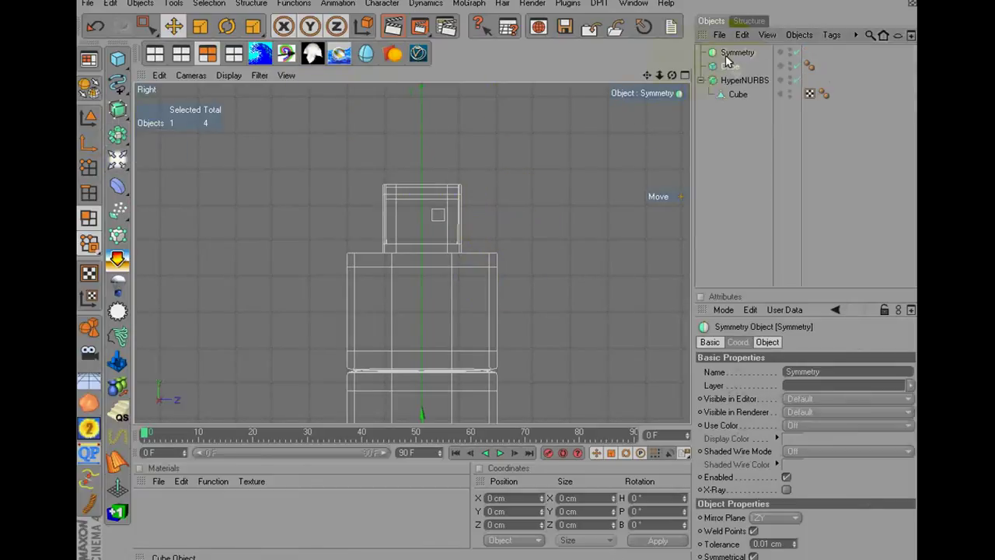
- Parent the small cube under Symmetry and mirror it across the XY plane
{"action": "left_click_drag", "start_coordinate": [731, 66], "coordinate": [735, 53]}
{"action": "left_click", "coordinate": [737, 53]}
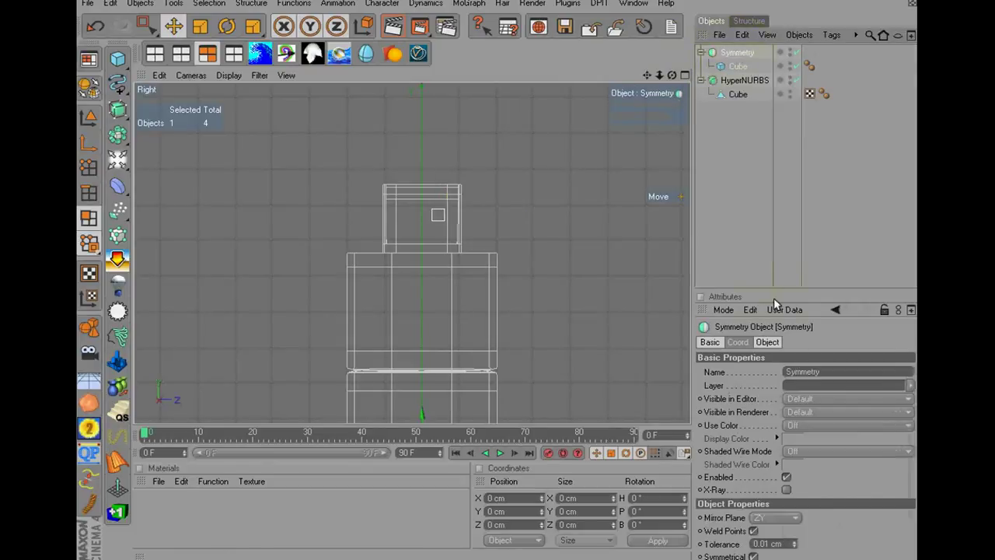
{"action": "left_click", "coordinate": [791, 520]}
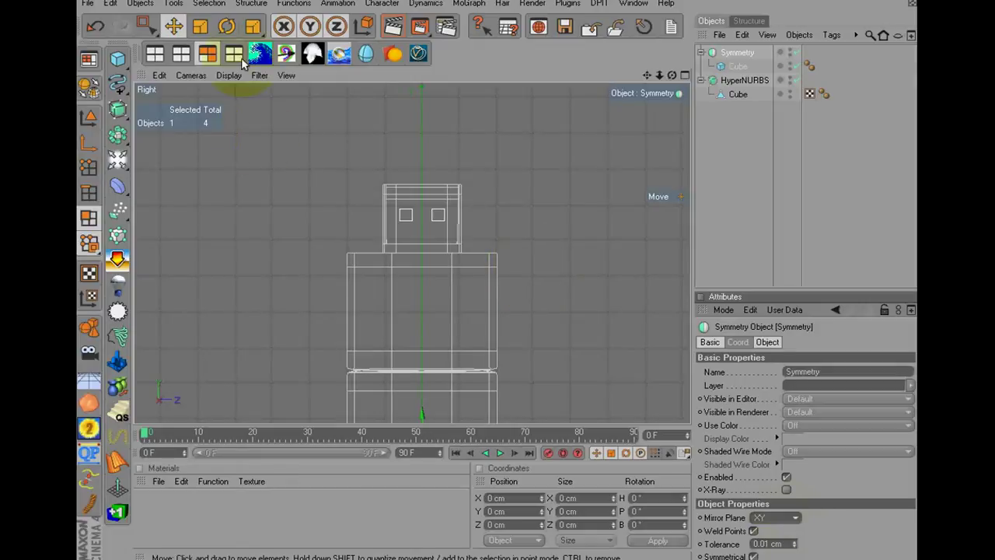
- In the front view, slide the symmetry plane to the left
{"action": "key", "text": "F4"}
{"action": "scroll", "coordinate": [469, 182], "scroll_direction": "up", "scroll_amount": 1}
{"action": "scroll", "coordinate": [468, 182], "scroll_direction": "up", "scroll_amount": 2}
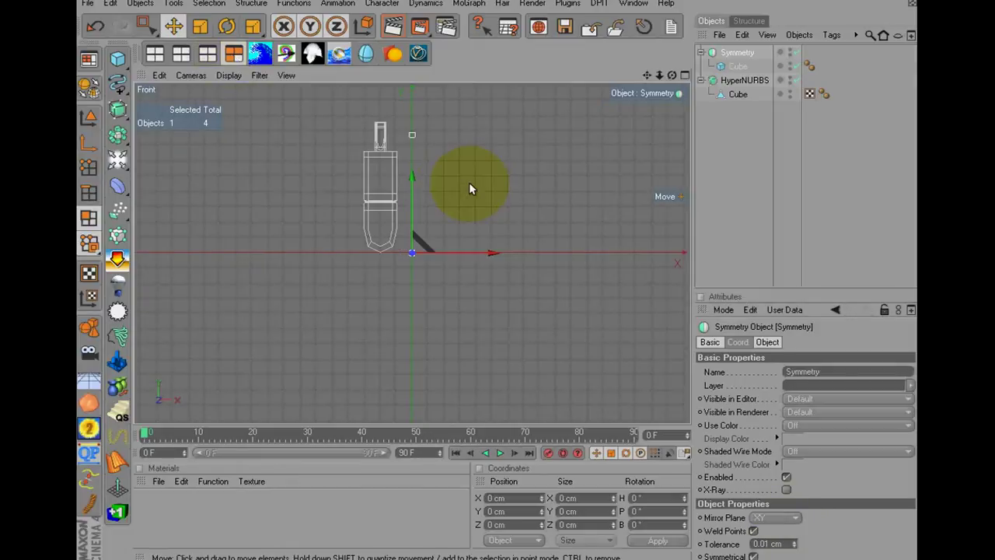
{"action": "scroll", "coordinate": [469, 182], "scroll_direction": "up", "scroll_amount": 3}
{"action": "mouse_move", "coordinate": [650, 77]}
{"action": "left_mouse_down"}
{"action": "mouse_move", "coordinate": [514, 315]}
{"action": "mouse_move", "coordinate": [654, 93]}
{"action": "mouse_move", "coordinate": [497, 268]}
{"action": "left_mouse_up"}
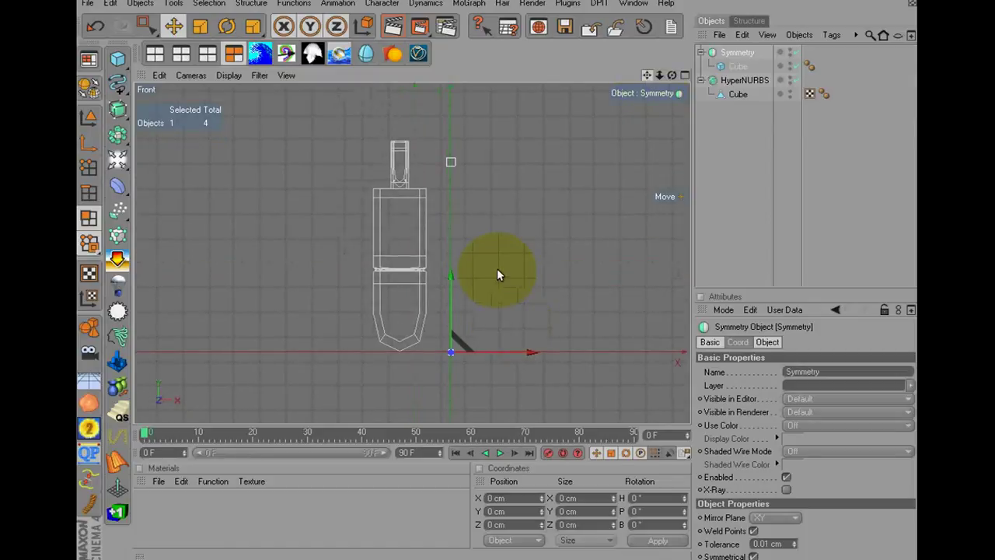
{"action": "left_click_drag", "start_coordinate": [504, 308], "coordinate": [499, 277]}
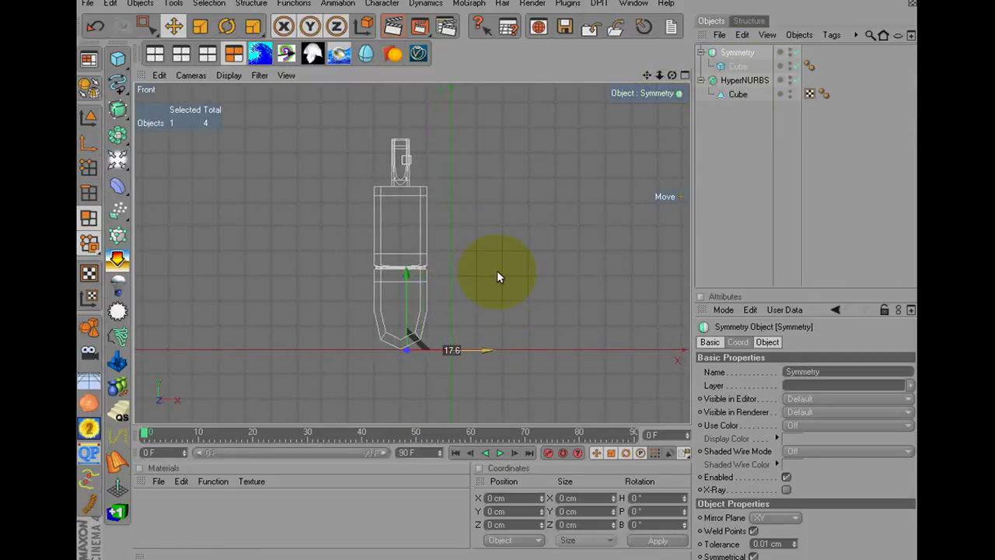
{"action": "left_click_drag", "start_coordinate": [498, 277], "coordinate": [525, 349]}
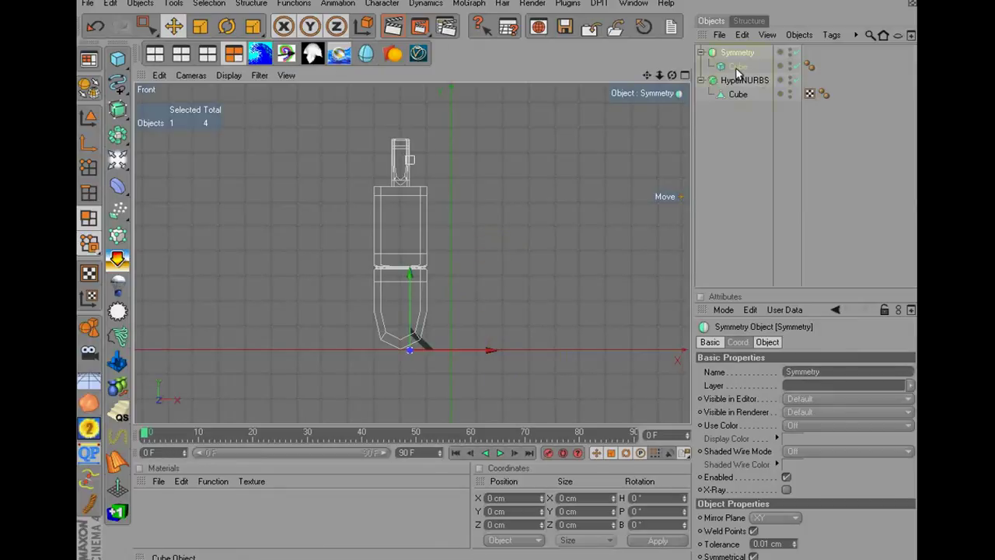
- Nudge the child cube along X so the mirrored blocks widen to 17.397 cm
{"action": "left_click", "coordinate": [737, 68]}
{"action": "scroll", "coordinate": [825, 474], "scroll_direction": "down", "scroll_amount": 2}
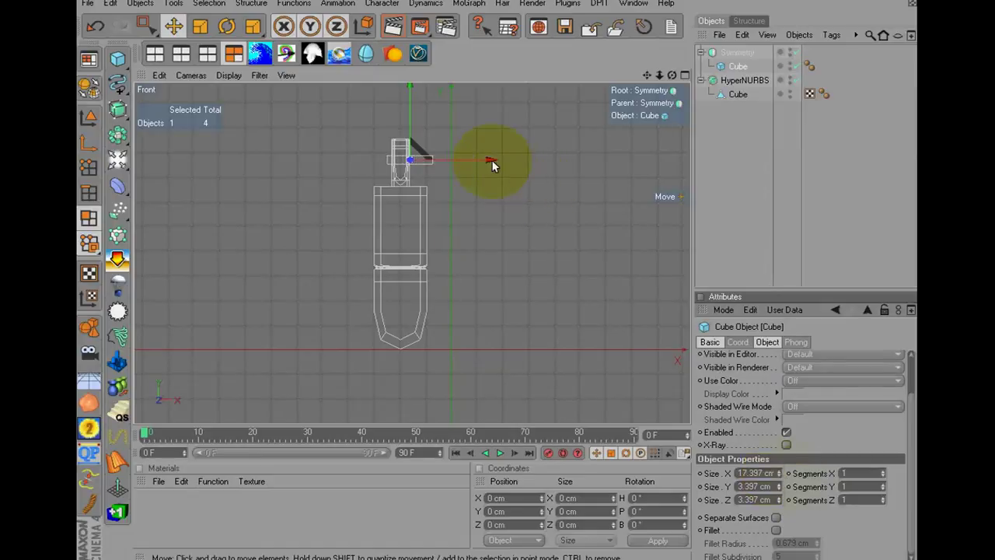
{"action": "left_click_drag", "start_coordinate": [491, 159], "coordinate": [497, 271]}
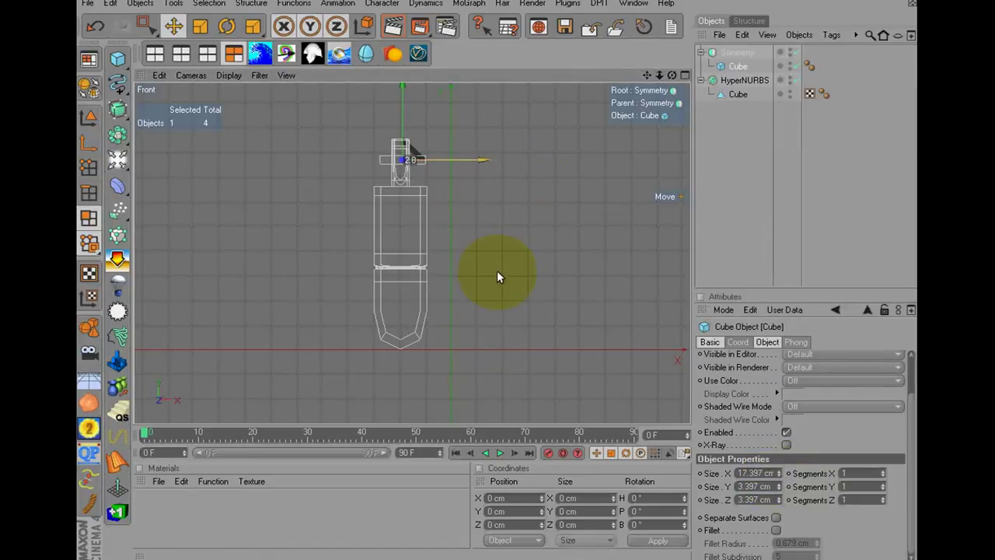
{"action": "left_click", "coordinate": [155, 53]}
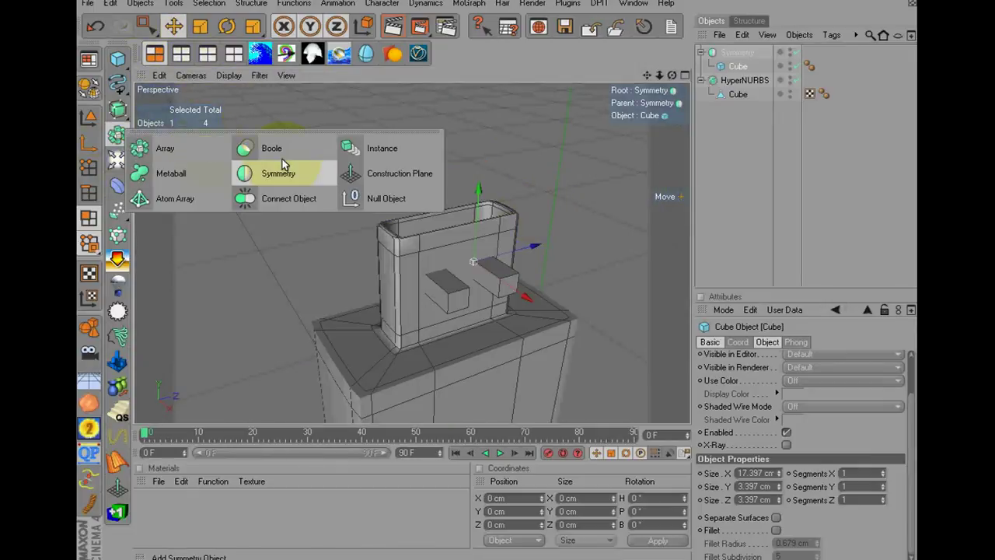
- Add a Boole object containing HyperNURBS and Symmetry to subtract the blocks
{"action": "left_click_drag", "start_coordinate": [157, 143], "coordinate": [267, 145]}
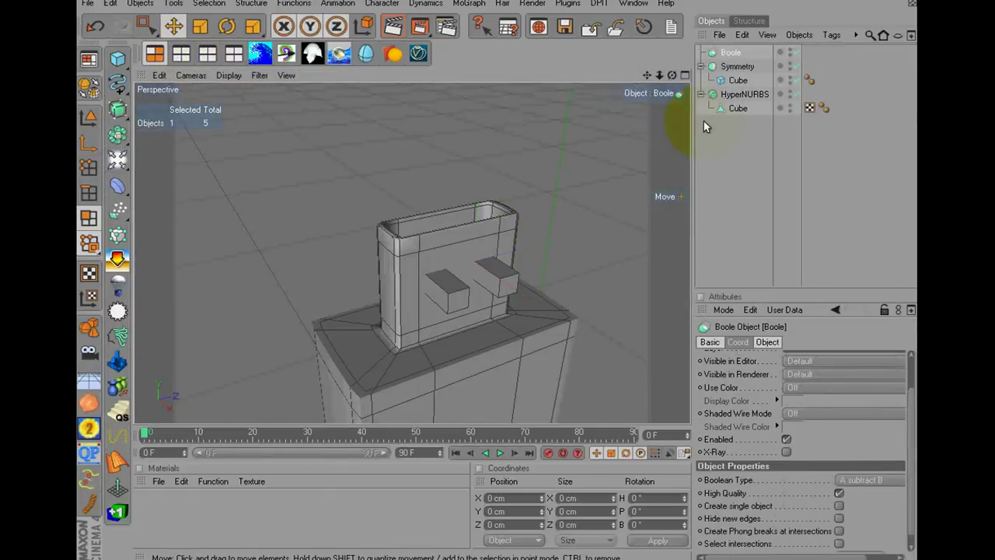
{"action": "left_click", "coordinate": [701, 67]}
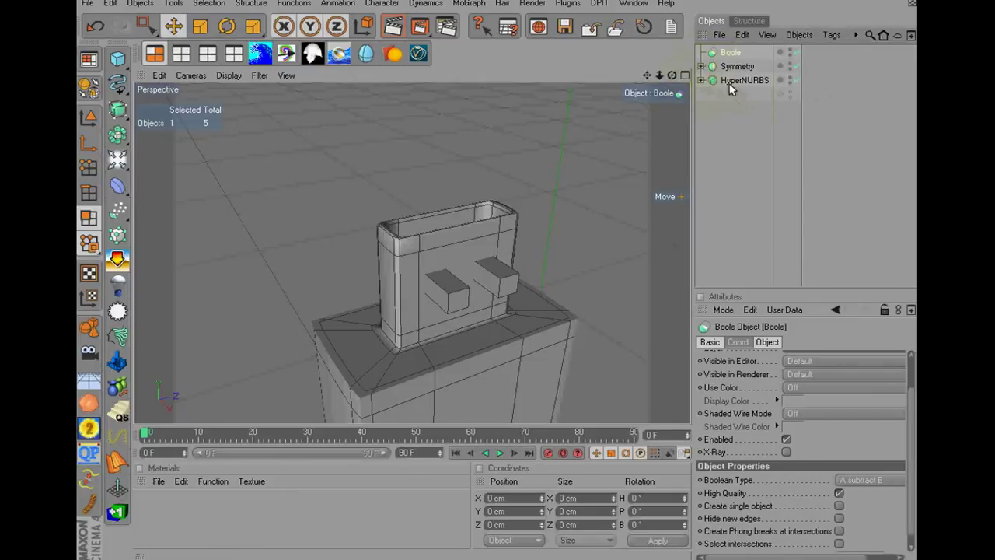
{"action": "mouse_move", "coordinate": [719, 67]}
{"action": "left_mouse_down"}
{"action": "mouse_move", "coordinate": [723, 53]}
{"action": "mouse_move", "coordinate": [739, 62]}
{"action": "left_mouse_up"}
{"action": "left_click", "coordinate": [707, 97]}
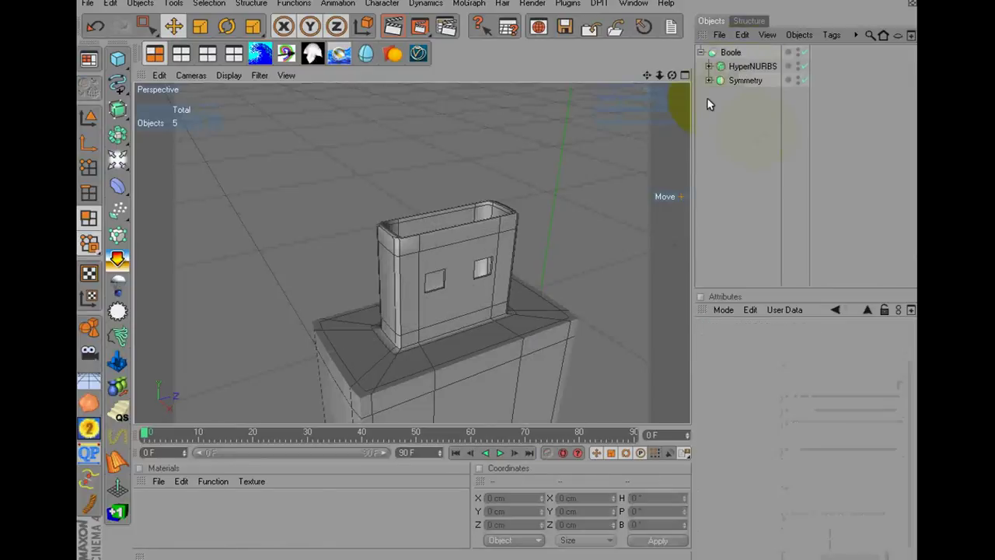
- Orbit around the plug and set the viewport to use render level of detail
{"action": "left_click_drag", "start_coordinate": [675, 72], "coordinate": [500, 278]}
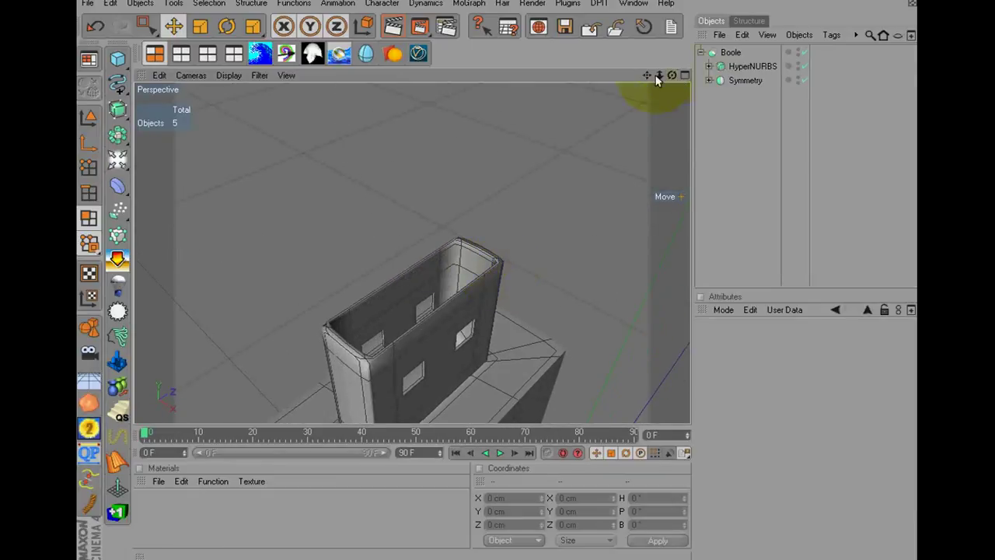
{"action": "mouse_move", "coordinate": [645, 76]}
{"action": "left_mouse_down"}
{"action": "mouse_move", "coordinate": [498, 277]}
{"action": "mouse_move", "coordinate": [498, 261]}
{"action": "mouse_move", "coordinate": [582, 166]}
{"action": "left_mouse_up"}
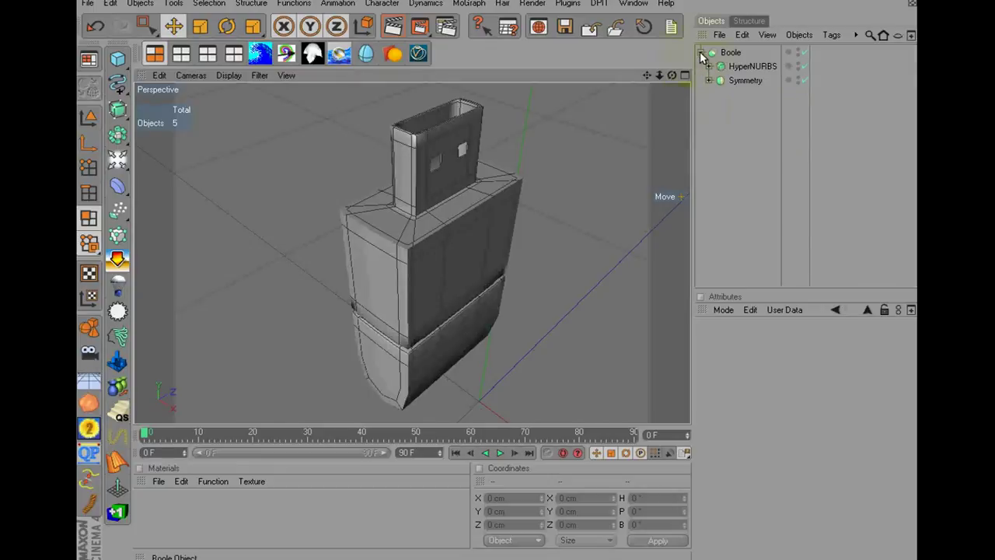
{"action": "left_click", "coordinate": [709, 83]}
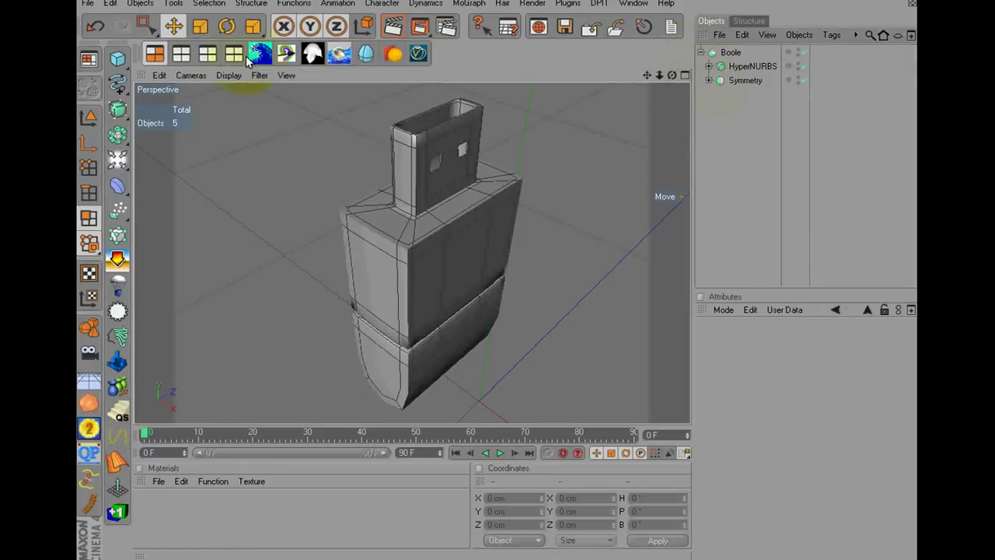
{"action": "left_click", "coordinate": [231, 75]}
{"action": "mouse_move", "coordinate": [256, 96]}
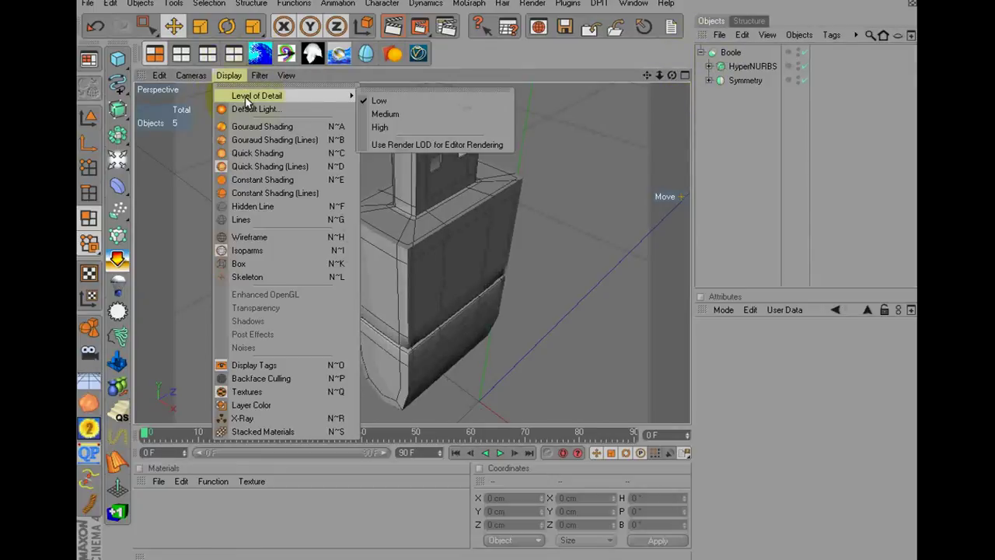
{"action": "left_click", "coordinate": [435, 145]}
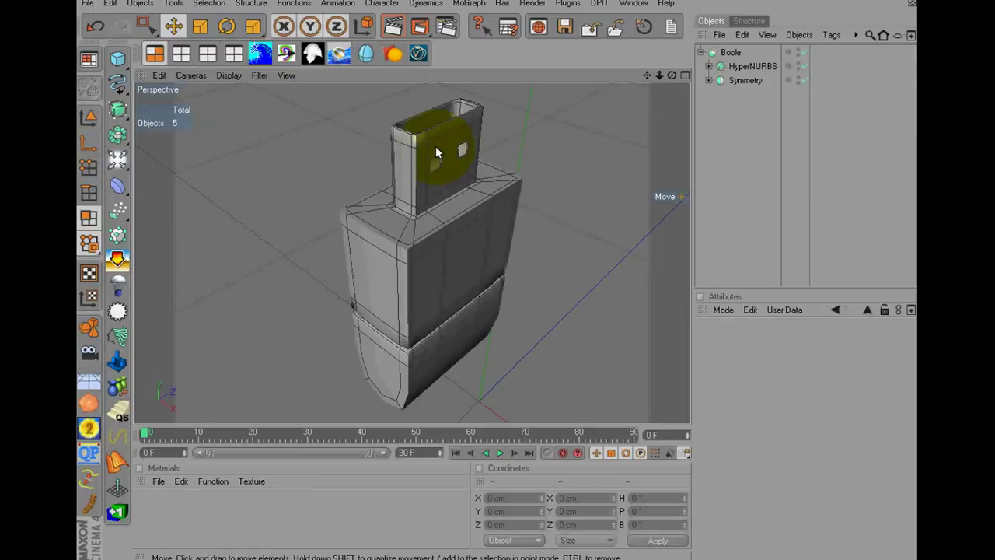
- Preview-render the USB plug and select the collapsed Boole object
{"action": "left_click", "coordinate": [400, 32]}
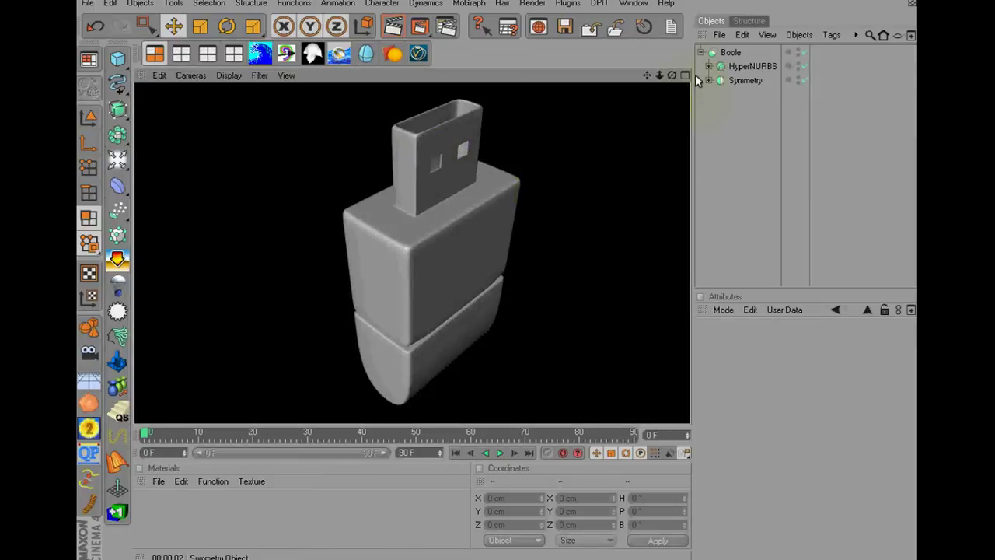
{"action": "left_click", "coordinate": [702, 52]}
{"action": "left_click", "coordinate": [715, 53]}
{"action": "left_click", "coordinate": [744, 35]}
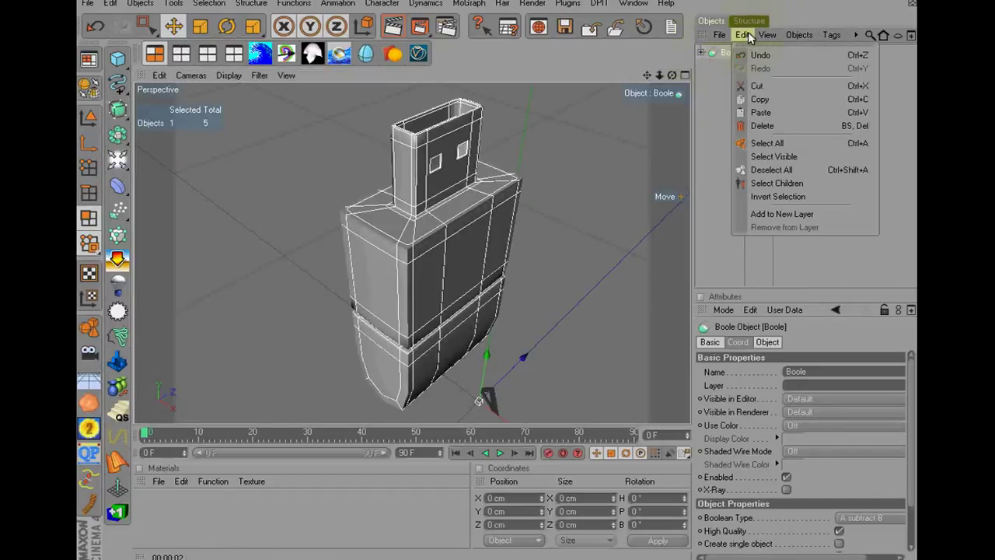
- Copy the Boole plug and paste it into the 2.c4d document
{"action": "left_click", "coordinate": [763, 102]}
{"action": "left_click", "coordinate": [633, 4]}
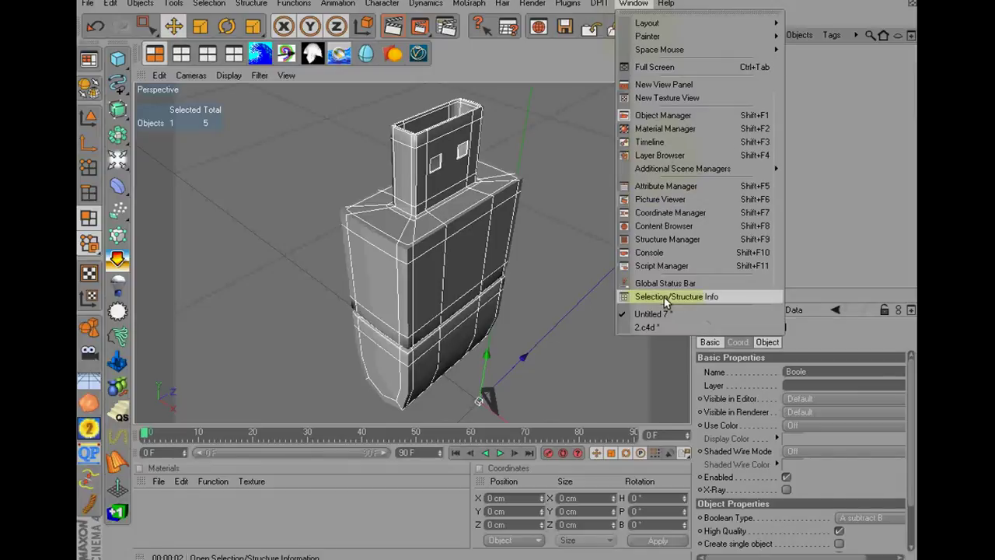
{"action": "left_click", "coordinate": [659, 328]}
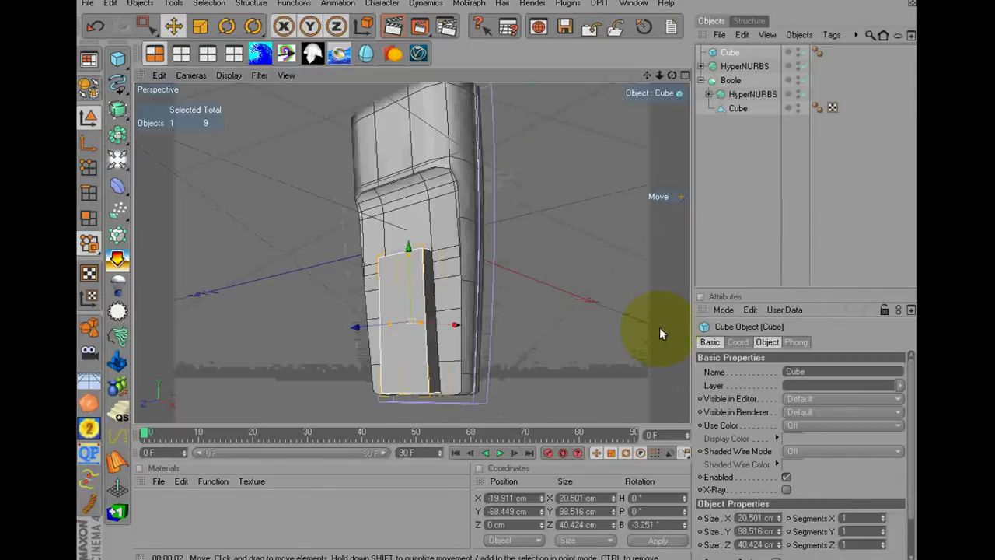
{"action": "left_click", "coordinate": [741, 34]}
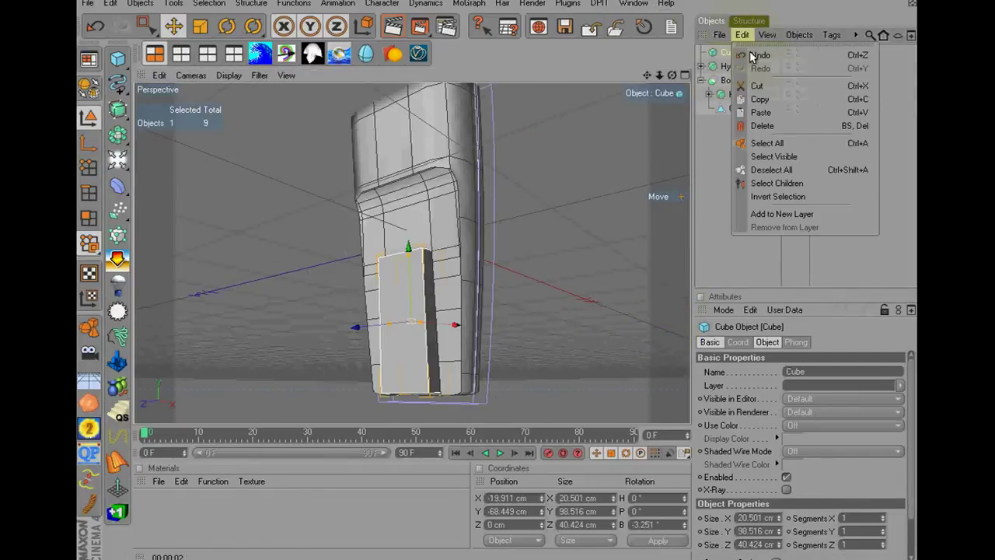
{"action": "left_click", "coordinate": [767, 112]}
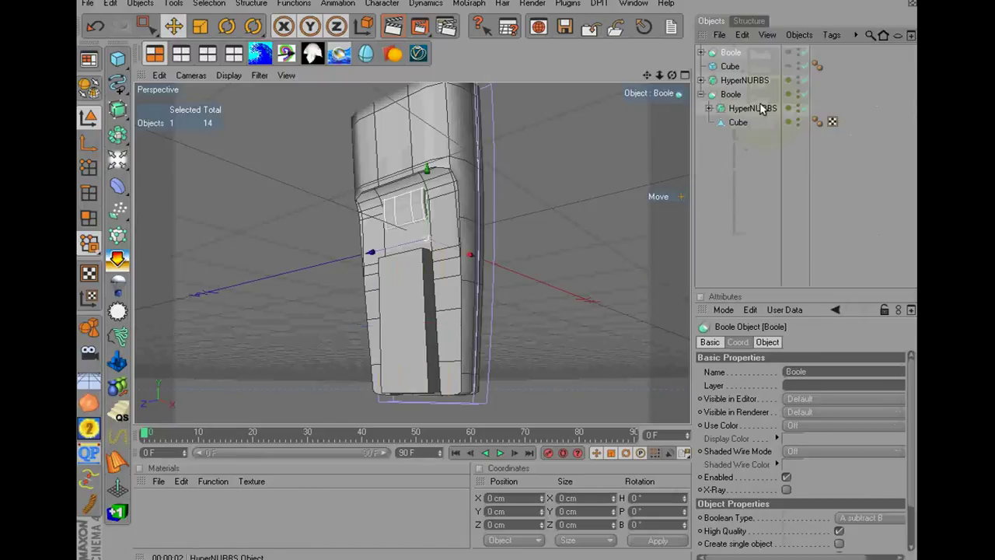
- Transfer the Boole to the placeholder cube's position, then delete that cube
{"action": "left_click", "coordinate": [727, 68]}
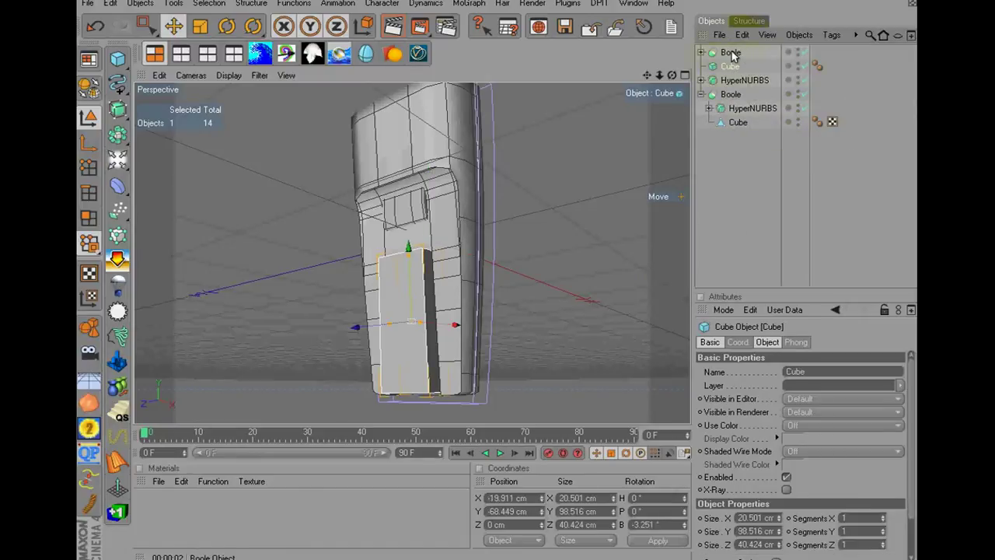
{"action": "left_click", "coordinate": [733, 56]}
{"action": "left_click", "coordinate": [237, 3]}
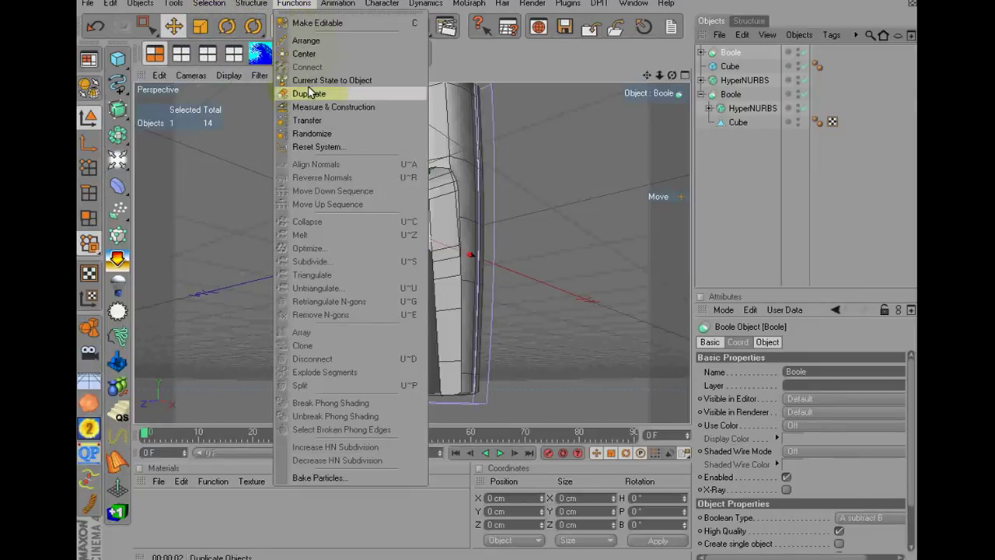
{"action": "left_click", "coordinate": [308, 120]}
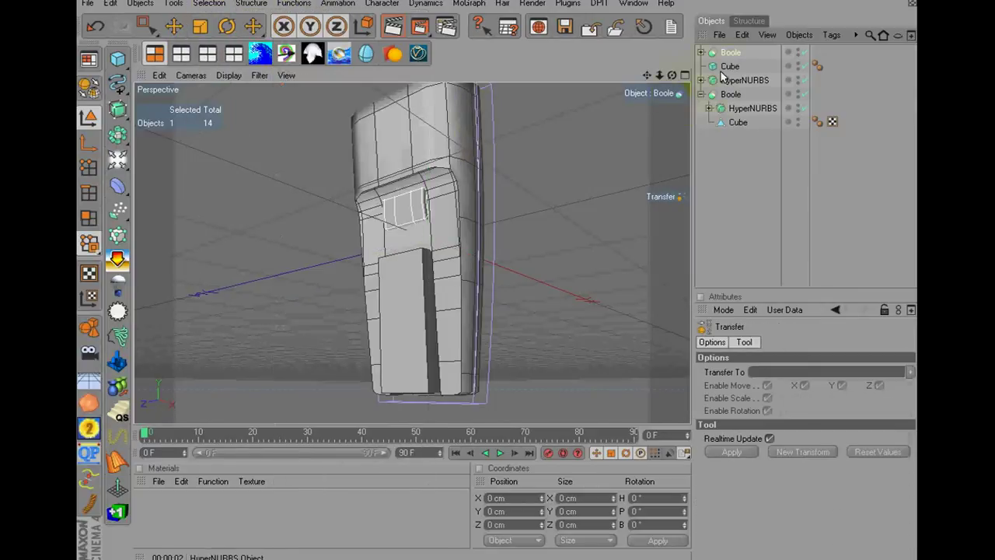
{"action": "left_click_drag", "start_coordinate": [783, 371], "coordinate": [784, 370]}
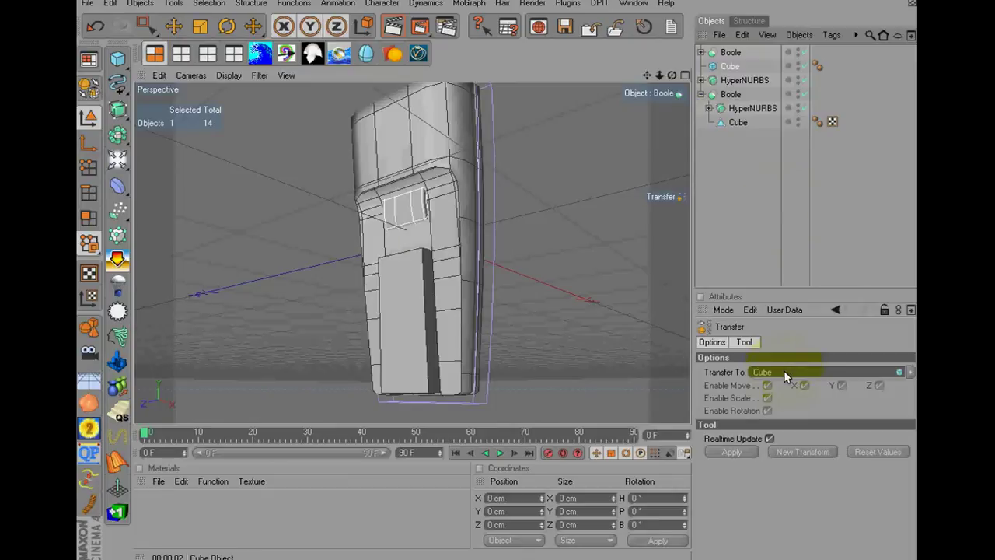
{"action": "left_click", "coordinate": [734, 451]}
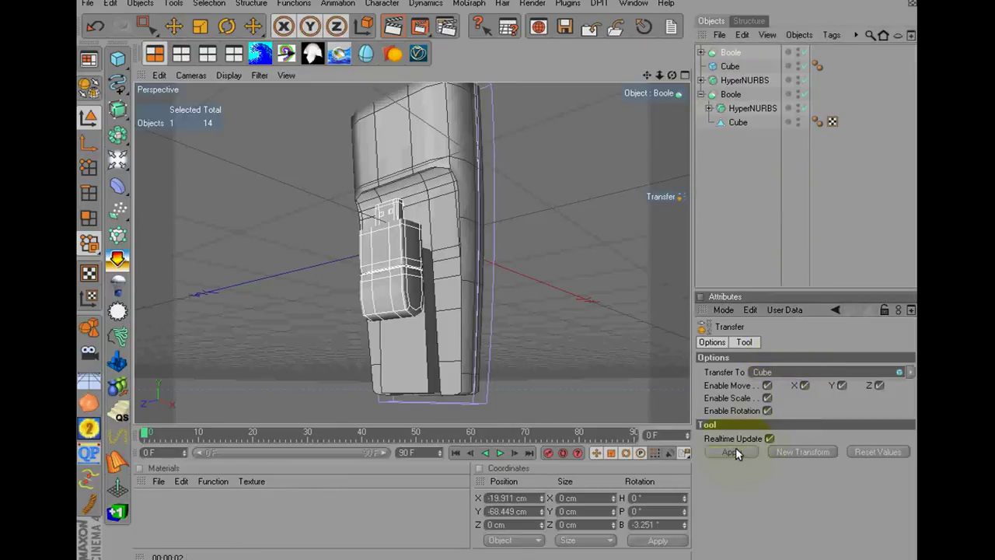
{"action": "left_click", "coordinate": [731, 68]}
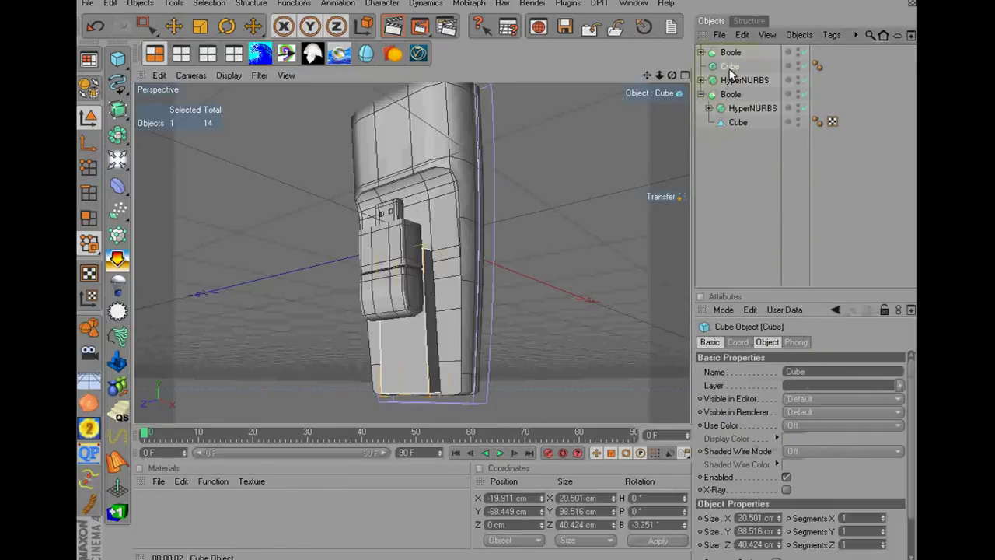
{"action": "key", "text": "Delete"}
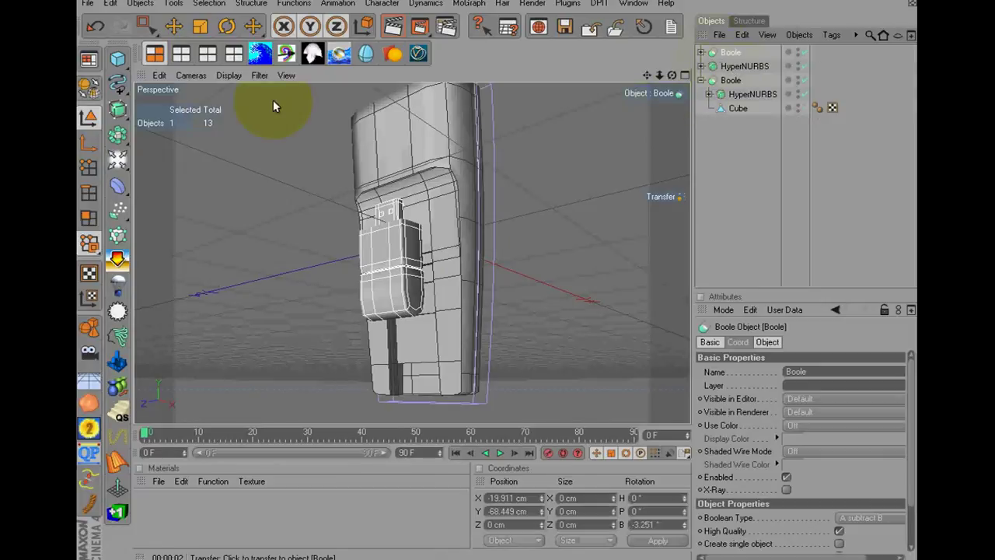
- Move the connector Boole down to the body's bottom and right along X
{"action": "left_click", "coordinate": [185, 56]}
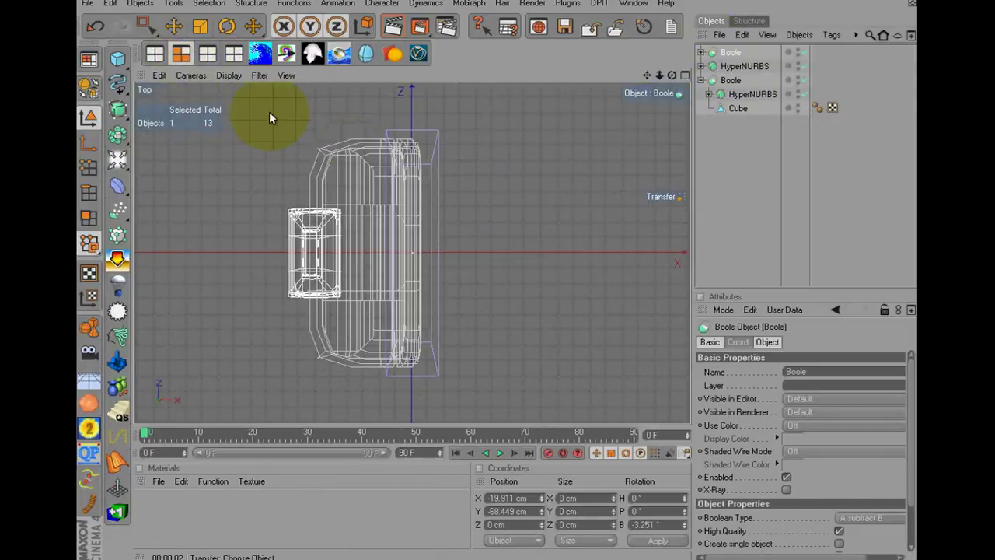
{"action": "left_click", "coordinate": [208, 56]}
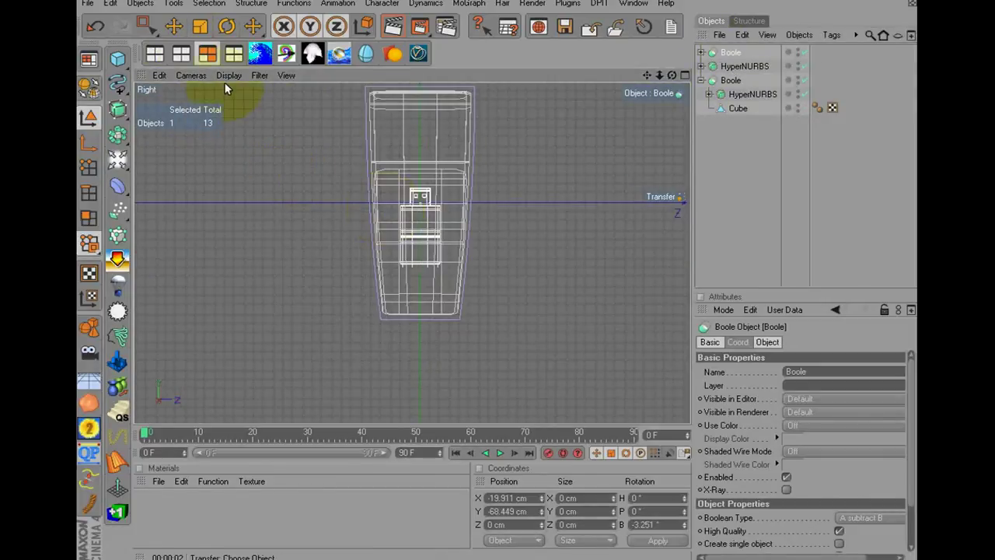
{"action": "left_click", "coordinate": [173, 28]}
{"action": "left_click_drag", "start_coordinate": [412, 191], "coordinate": [497, 282]}
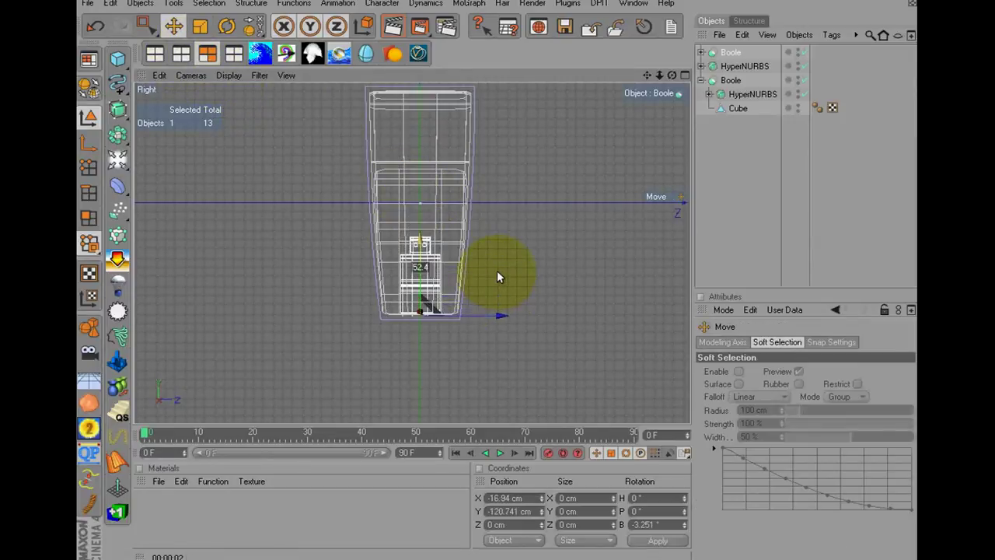
{"action": "left_click_drag", "start_coordinate": [498, 281], "coordinate": [501, 302]}
{"action": "left_click", "coordinate": [234, 55]}
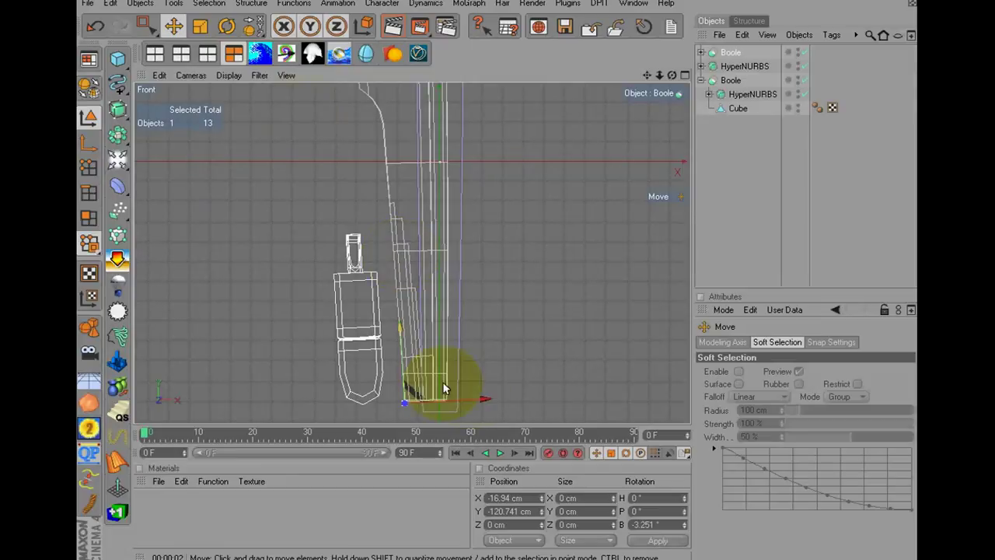
{"action": "left_click_drag", "start_coordinate": [474, 394], "coordinate": [497, 271]}
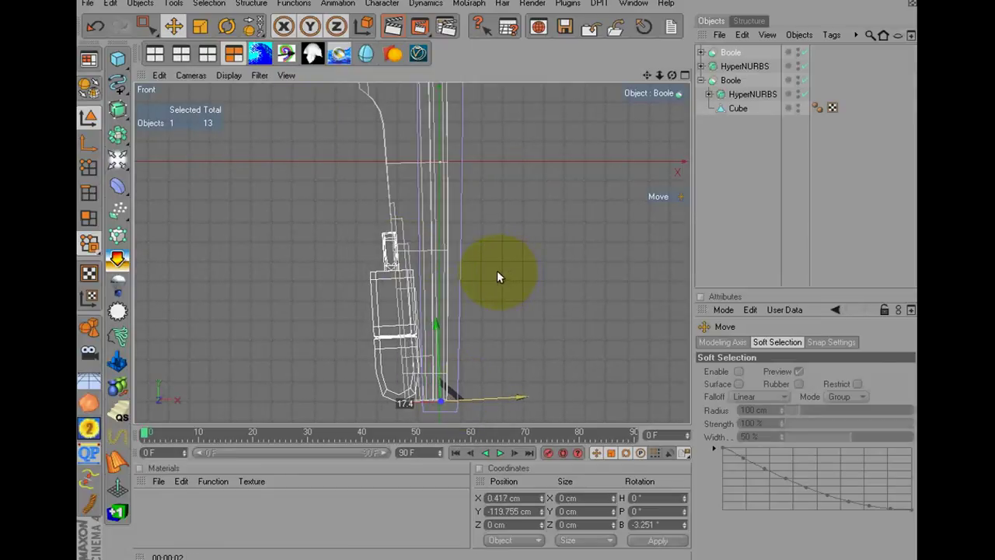
{"action": "left_click_drag", "start_coordinate": [473, 398], "coordinate": [481, 401]}
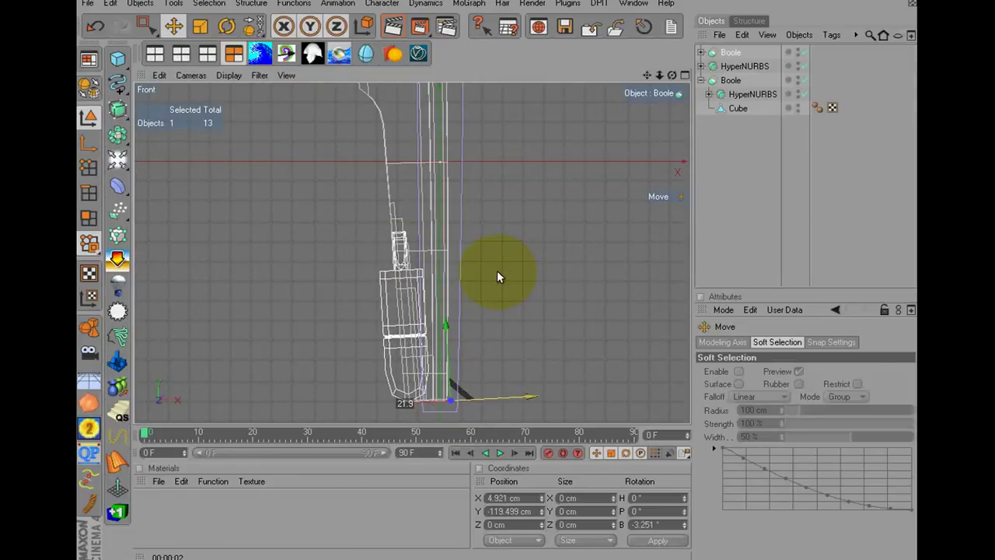
- Scale the connector to 0.8 and centre it at X 5.984 cm
{"action": "left_click", "coordinate": [200, 26]}
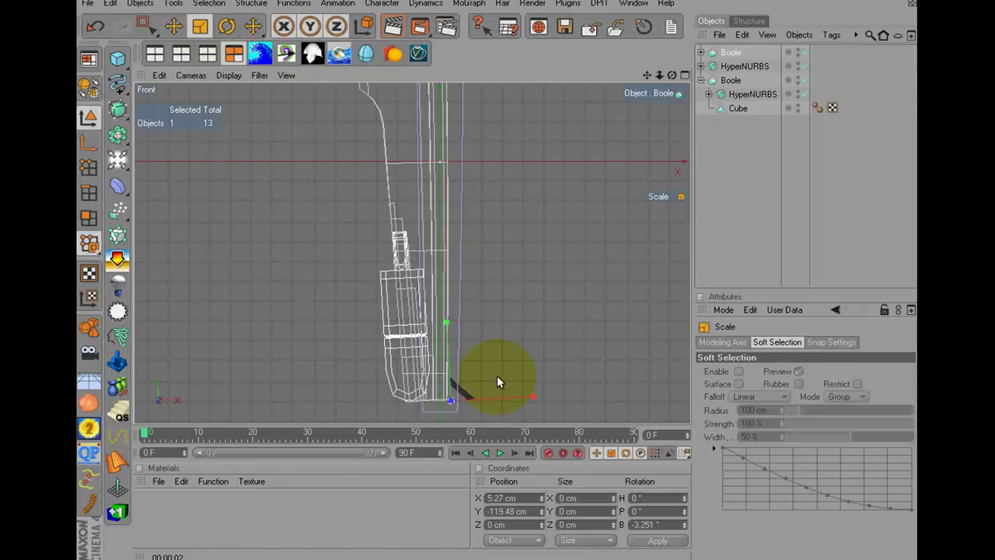
{"action": "left_click_drag", "start_coordinate": [534, 398], "coordinate": [497, 276]}
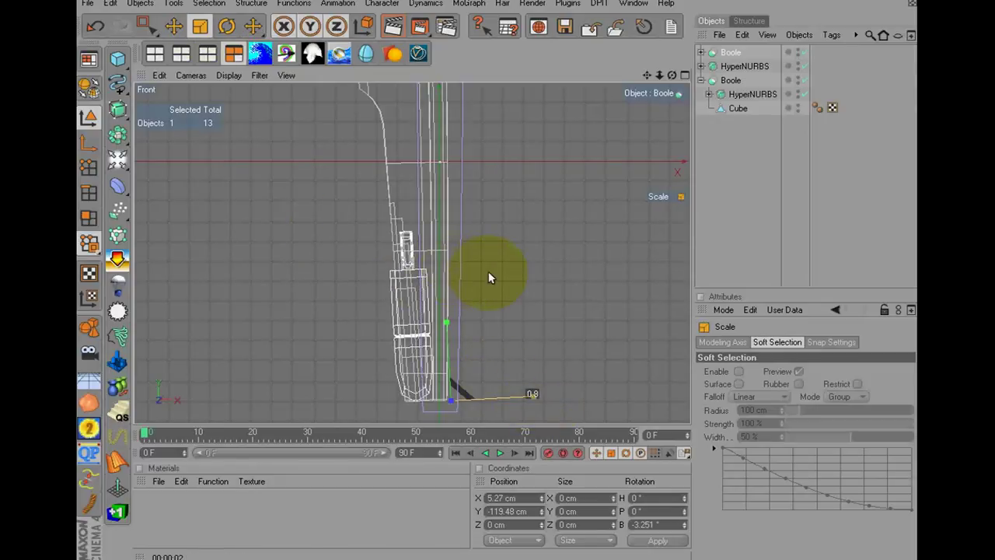
{"action": "left_click", "coordinate": [174, 27]}
{"action": "left_click_drag", "start_coordinate": [525, 400], "coordinate": [498, 277]}
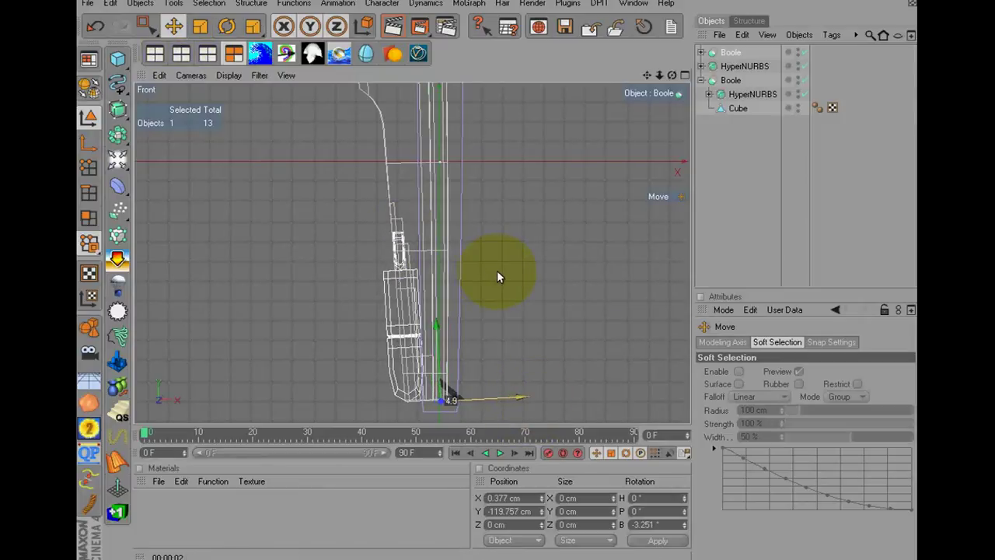
{"action": "left_click_drag", "start_coordinate": [498, 276], "coordinate": [499, 277]}
{"action": "left_click", "coordinate": [157, 57]}
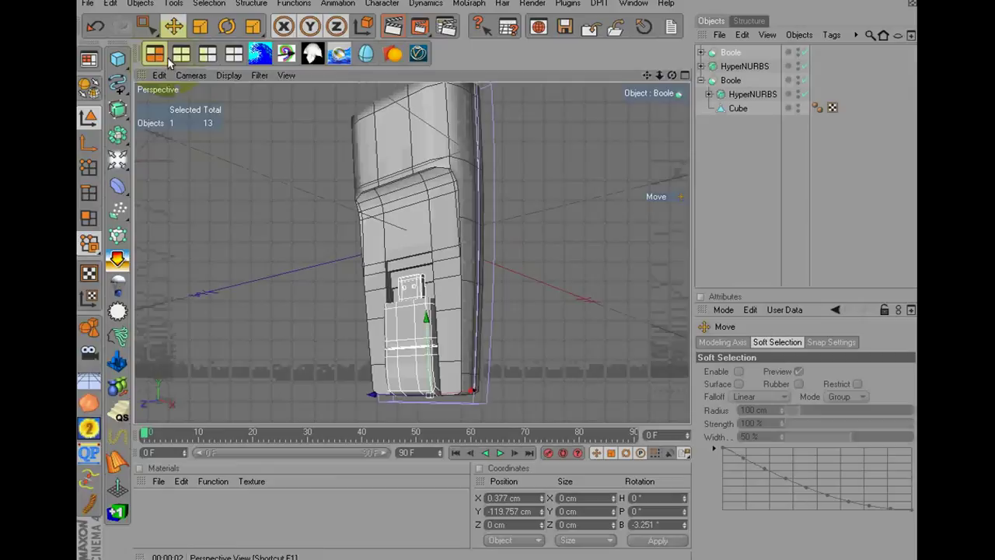
{"action": "left_click", "coordinate": [765, 211]}
{"action": "mouse_move", "coordinate": [667, 81]}
{"action": "left_mouse_down"}
{"action": "mouse_move", "coordinate": [490, 300]}
{"action": "mouse_move", "coordinate": [493, 311]}
{"action": "mouse_move", "coordinate": [498, 272]}
{"action": "mouse_move", "coordinate": [516, 266]}
{"action": "mouse_move", "coordinate": [631, 96]}
{"action": "left_mouse_up"}
{"action": "left_click", "coordinate": [731, 52]}
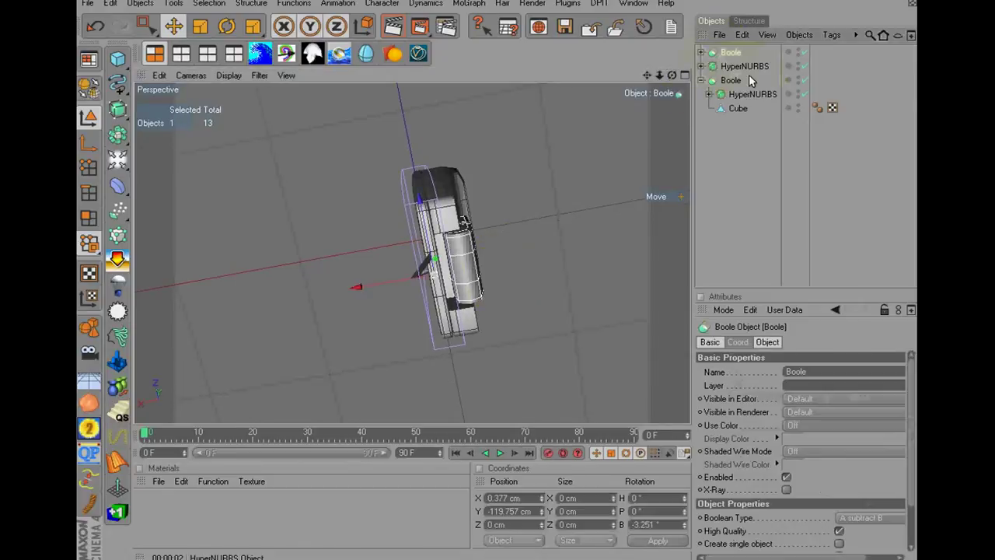
{"action": "mouse_move", "coordinate": [402, 239]}
{"action": "left_mouse_down"}
{"action": "mouse_move", "coordinate": [370, 278]}
{"action": "mouse_move", "coordinate": [495, 271]}
{"action": "mouse_move", "coordinate": [406, 266]}
{"action": "left_mouse_up"}
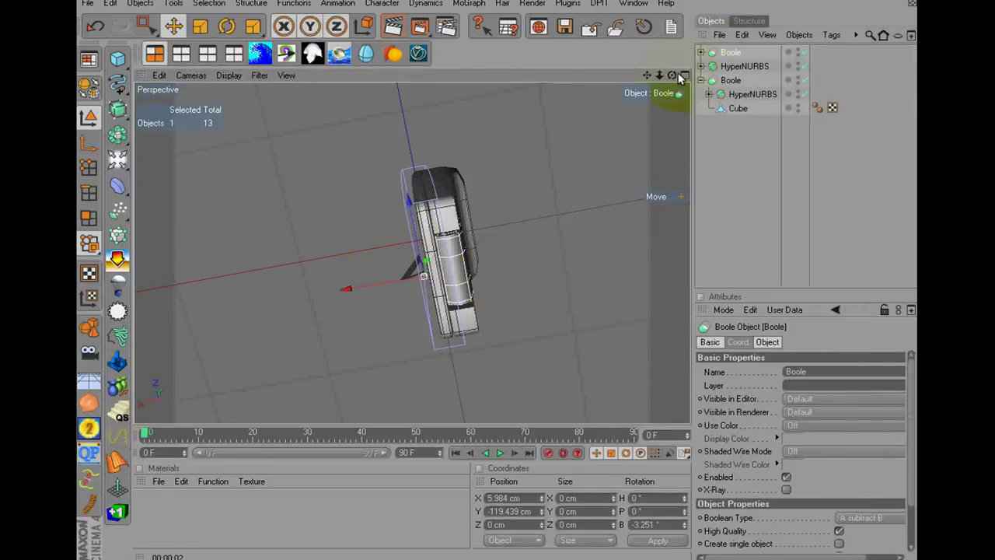
{"action": "mouse_move", "coordinate": [678, 72]}
{"action": "left_mouse_down"}
{"action": "mouse_move", "coordinate": [507, 267]}
{"action": "mouse_move", "coordinate": [618, 231]}
{"action": "mouse_move", "coordinate": [383, 225]}
{"action": "mouse_move", "coordinate": [308, 191]}
{"action": "mouse_move", "coordinate": [497, 270]}
{"action": "mouse_move", "coordinate": [647, 80]}
{"action": "mouse_move", "coordinate": [497, 273]}
{"action": "left_mouse_up"}
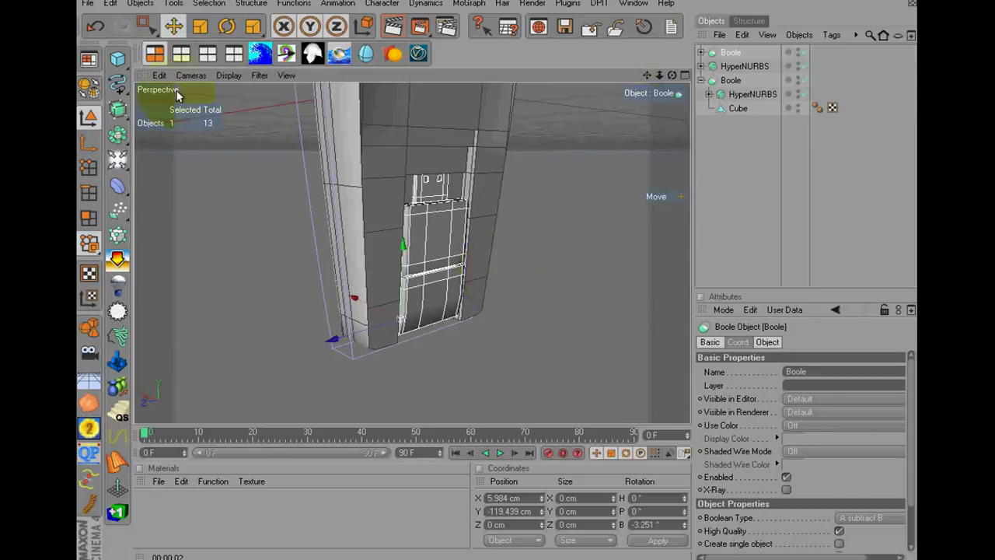
- Rotate the connector in the front view to a -5.194° bank
{"action": "left_click", "coordinate": [208, 54]}
{"action": "left_click", "coordinate": [234, 53]}
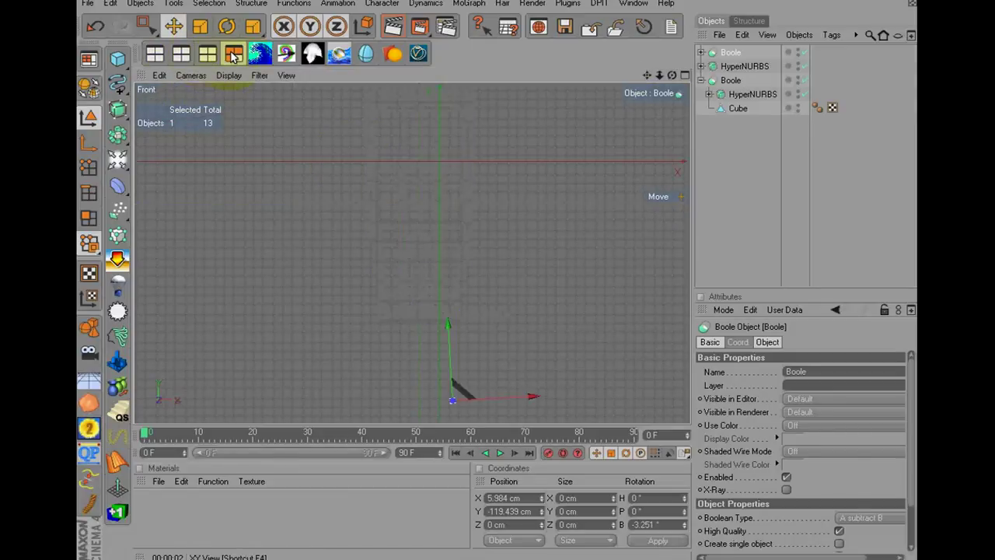
{"action": "left_click_drag", "start_coordinate": [549, 246], "coordinate": [440, 204]}
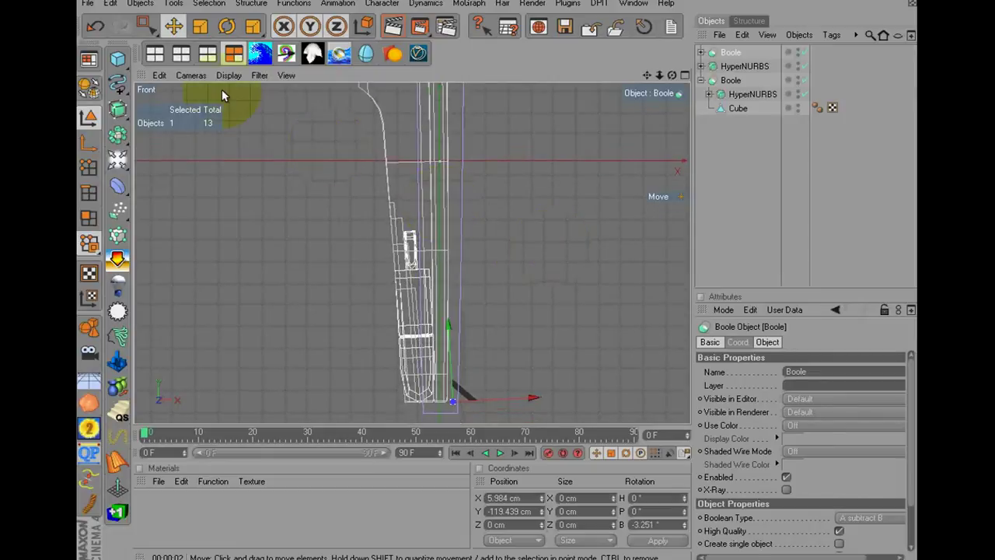
{"action": "left_click", "coordinate": [226, 29]}
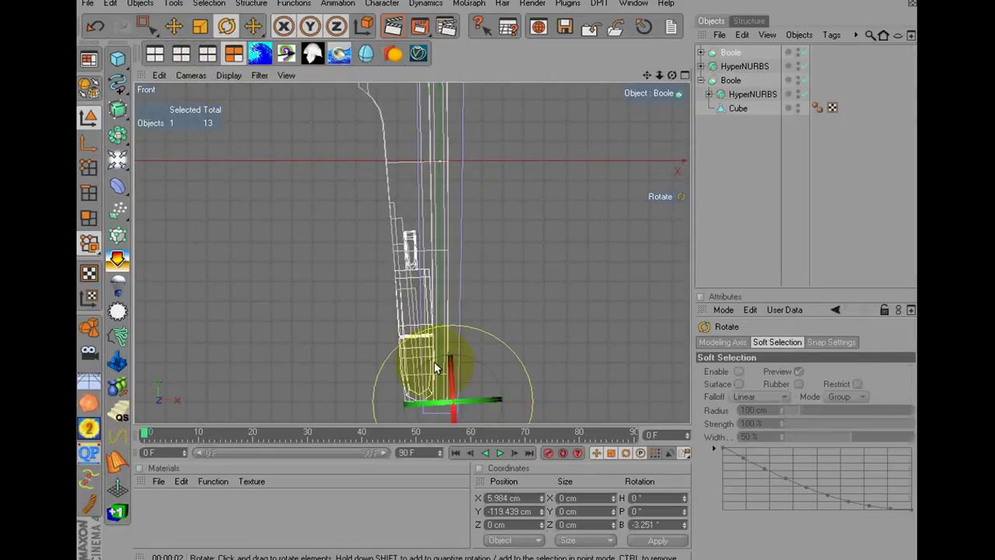
{"action": "left_click_drag", "start_coordinate": [432, 361], "coordinate": [431, 364]}
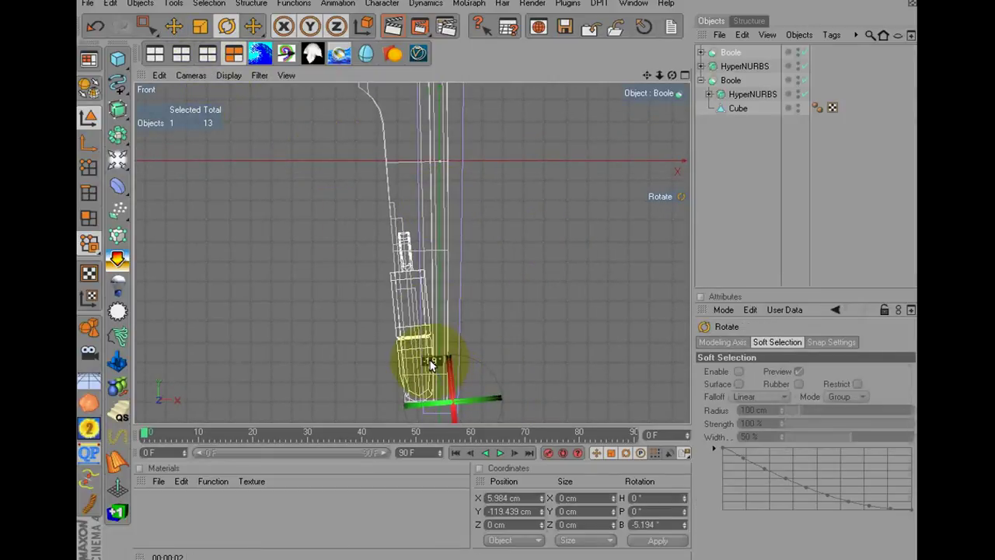
- Hide the outer HyperNURBS shell in the viewport and select the connector's Cube
{"action": "left_click", "coordinate": [154, 54]}
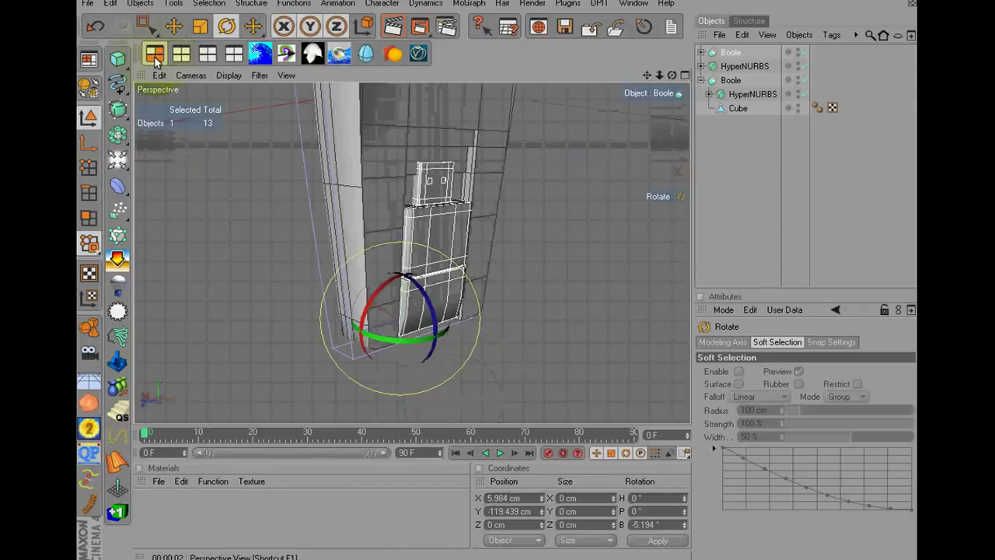
{"action": "left_click_drag", "start_coordinate": [625, 150], "coordinate": [688, 140], "text": "alt"}
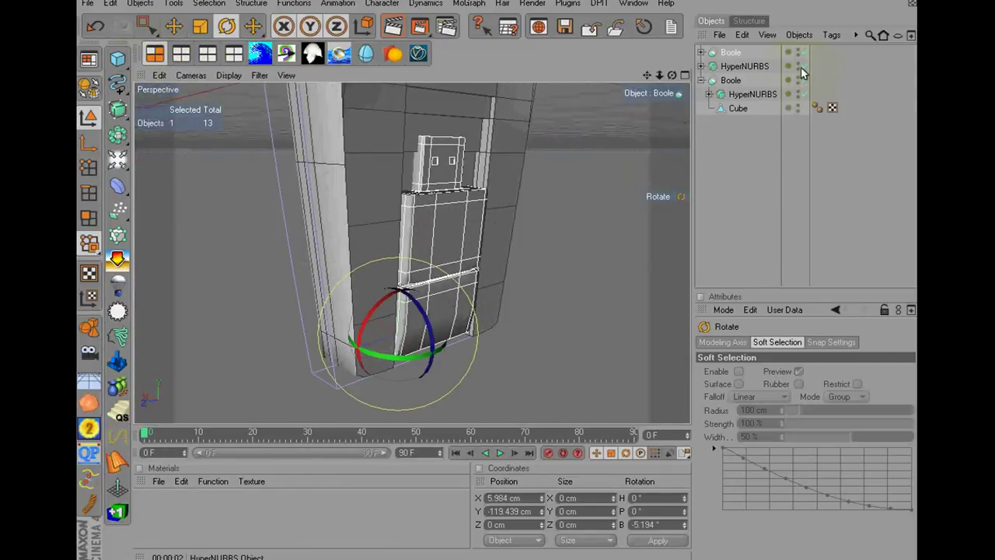
{"action": "left_click", "coordinate": [797, 67]}
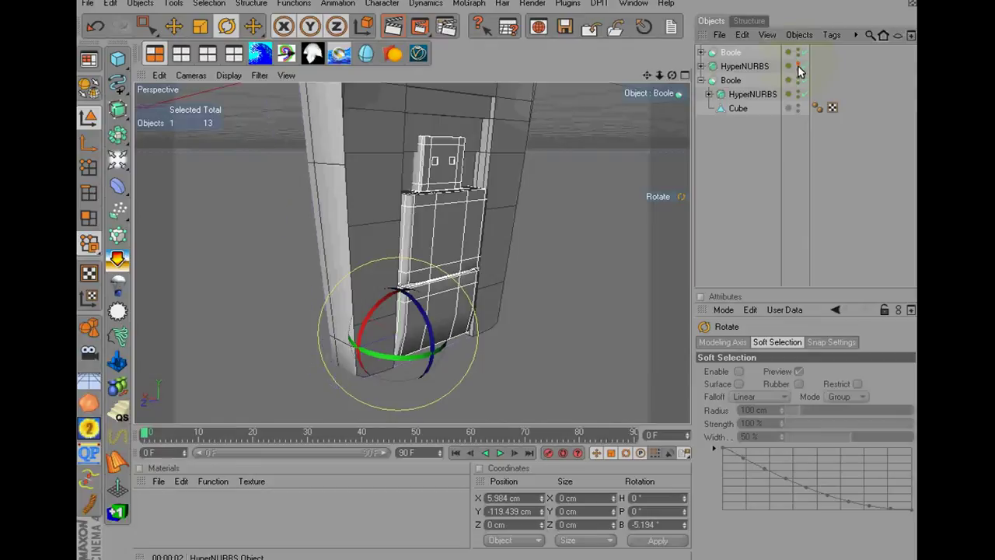
{"action": "mouse_move", "coordinate": [675, 80]}
{"action": "left_mouse_down"}
{"action": "mouse_move", "coordinate": [545, 277]}
{"action": "mouse_move", "coordinate": [496, 271]}
{"action": "mouse_move", "coordinate": [507, 260]}
{"action": "left_mouse_up"}
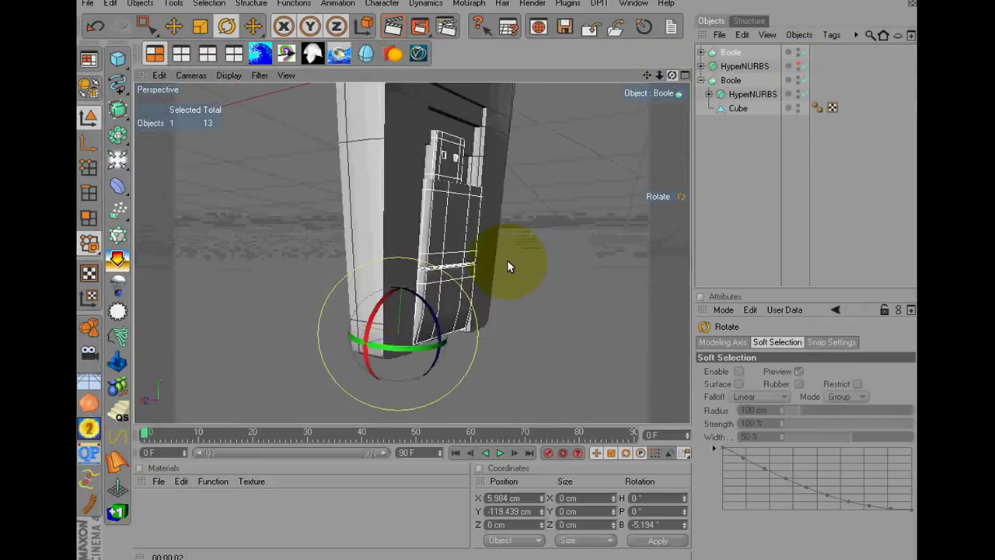
{"action": "left_click", "coordinate": [738, 108]}
{"action": "left_click_drag", "start_coordinate": [673, 77], "coordinate": [497, 271]}
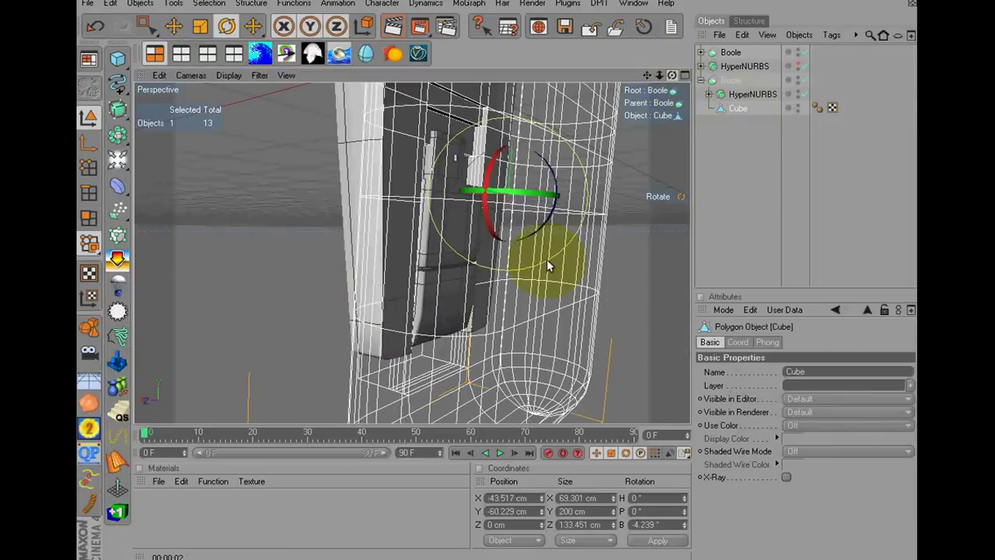
- In polygon mode, slide the plug's top and front faces along X
{"action": "left_click_drag", "start_coordinate": [660, 76], "coordinate": [497, 270]}
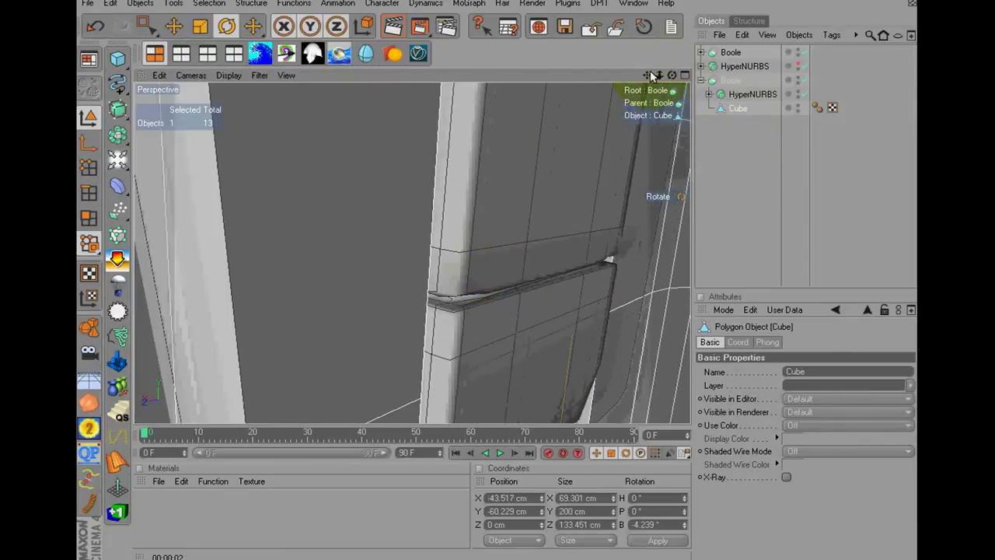
{"action": "left_click_drag", "start_coordinate": [652, 73], "coordinate": [498, 300]}
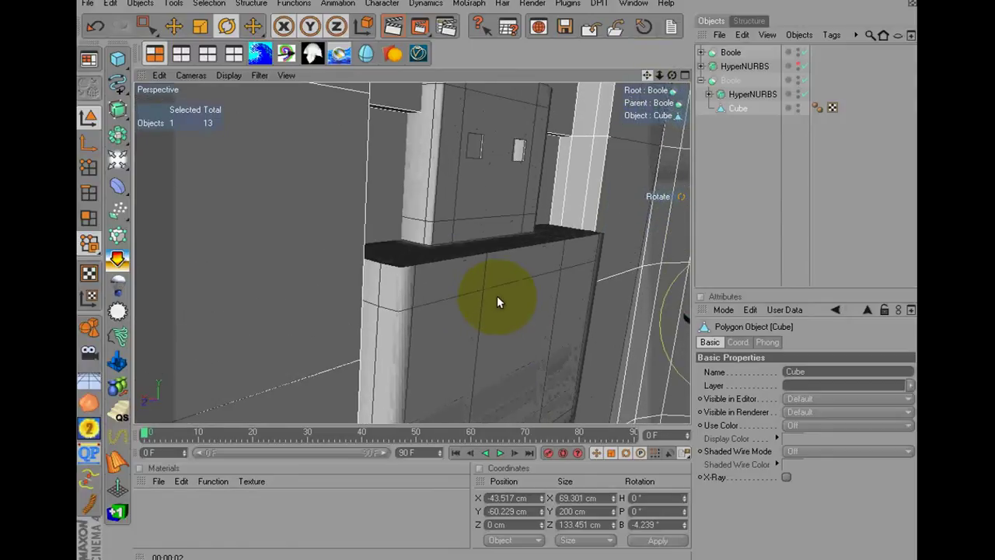
{"action": "left_click", "coordinate": [90, 219]}
{"action": "left_click", "coordinate": [399, 114]}
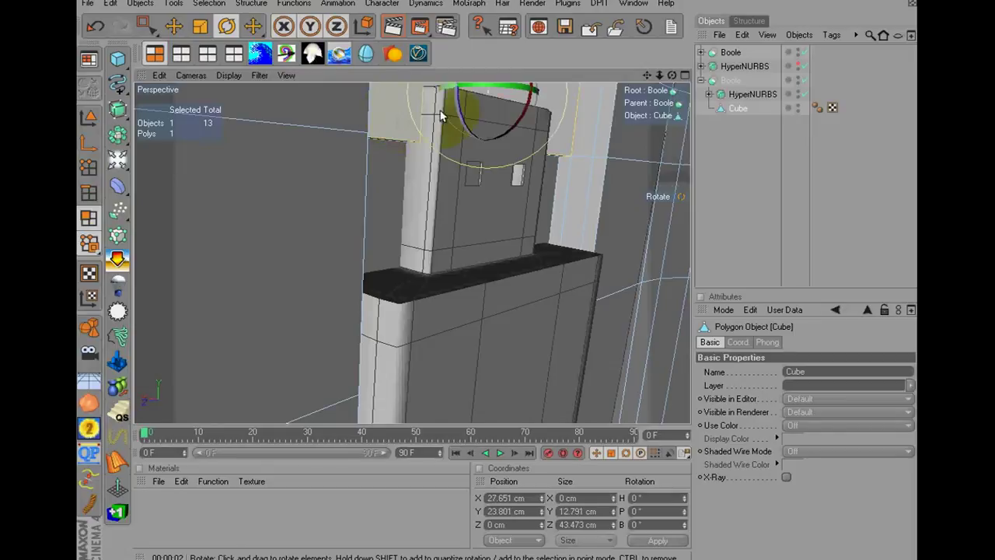
{"action": "key", "text": "e"}
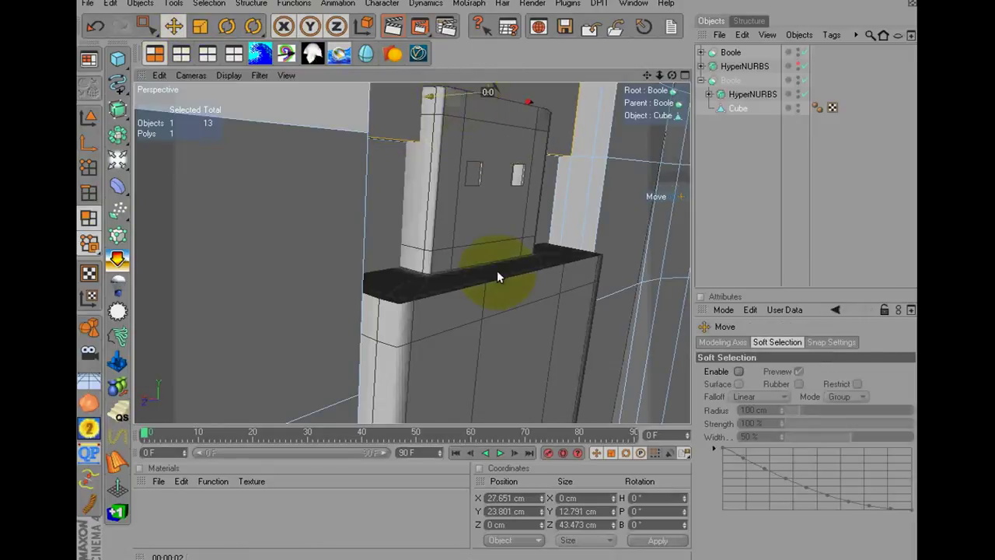
{"action": "left_click_drag", "start_coordinate": [497, 270], "coordinate": [499, 271]}
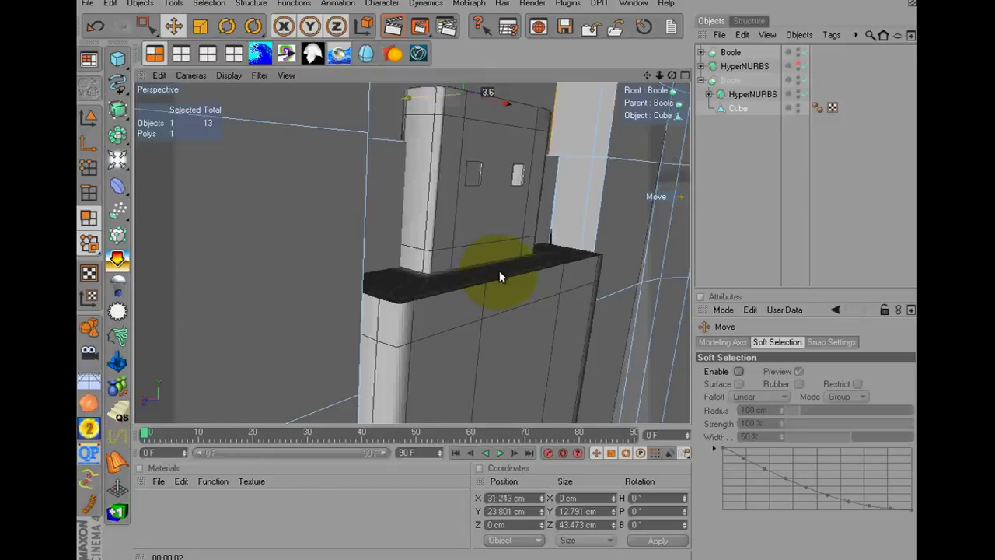
{"action": "left_click", "coordinate": [407, 177]}
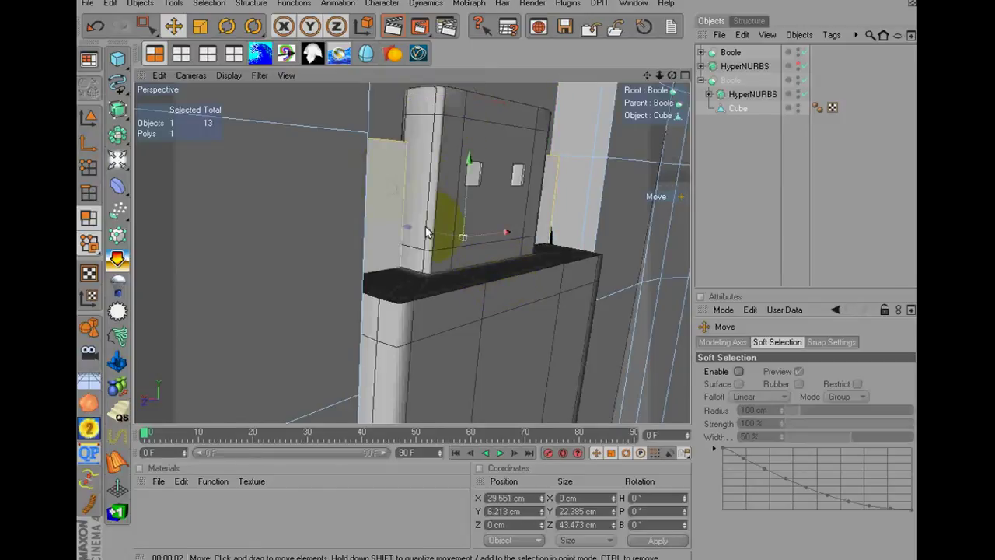
{"action": "left_click_drag", "start_coordinate": [495, 277], "coordinate": [502, 265]}
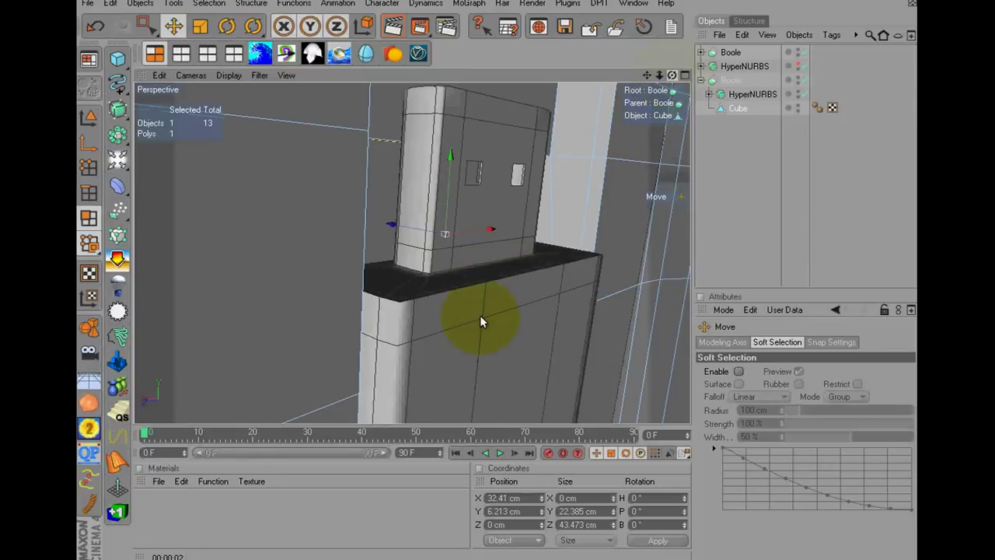
- Push the face outward along X to 36.853 cm
{"action": "mouse_move", "coordinate": [480, 319]}
{"action": "left_mouse_down", "text": "alt"}
{"action": "mouse_move", "coordinate": [474, 289]}
{"action": "mouse_move", "coordinate": [491, 297]}
{"action": "mouse_move", "coordinate": [492, 266]}
{"action": "mouse_move", "coordinate": [498, 274]}
{"action": "left_mouse_up", "text": "alt"}
{"action": "left_click_drag", "start_coordinate": [364, 227], "coordinate": [498, 273]}
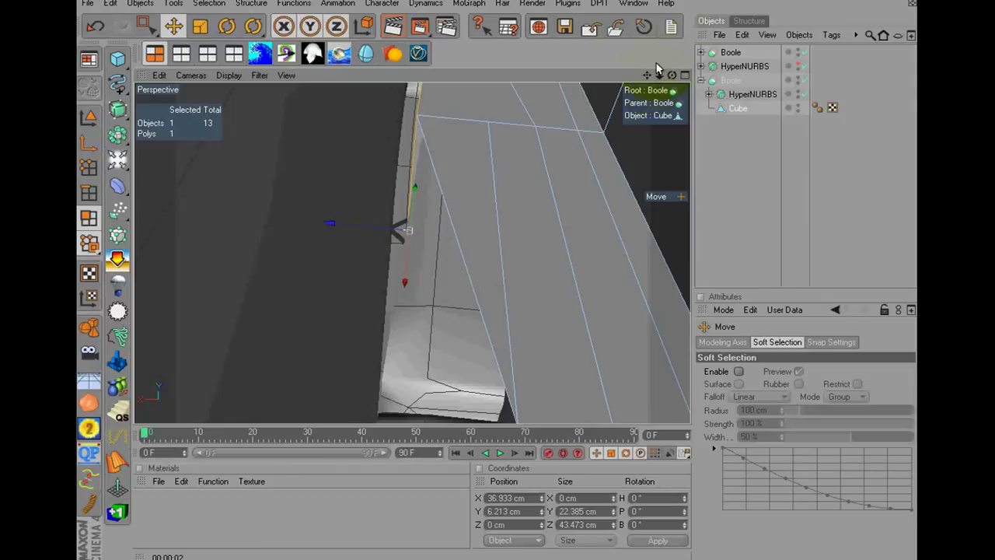
{"action": "mouse_move", "coordinate": [657, 63]}
{"action": "left_mouse_down", "text": "alt"}
{"action": "mouse_move", "coordinate": [498, 264]}
{"action": "mouse_move", "coordinate": [531, 310]}
{"action": "mouse_move", "coordinate": [490, 277]}
{"action": "left_mouse_up", "text": "alt"}
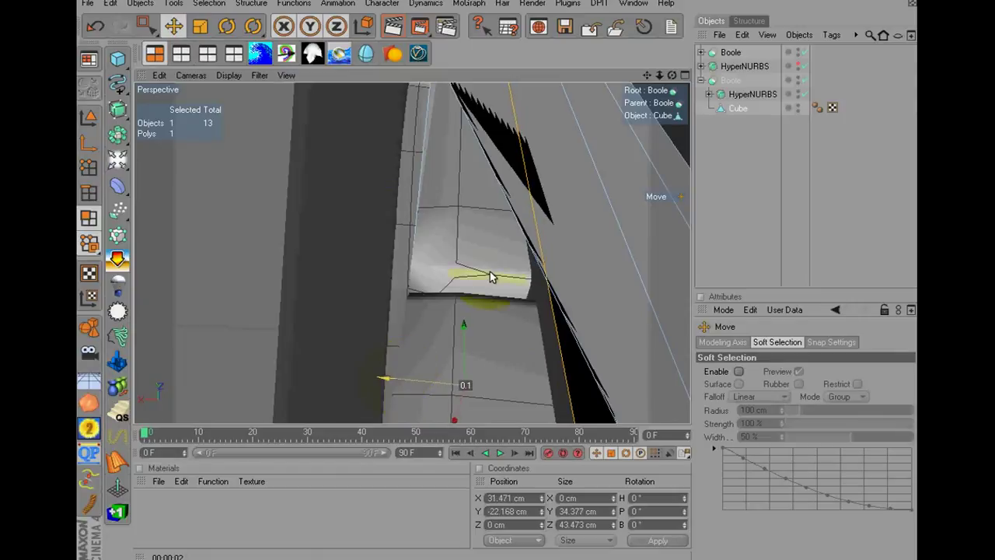
{"action": "left_click_drag", "start_coordinate": [458, 274], "coordinate": [432, 364]}
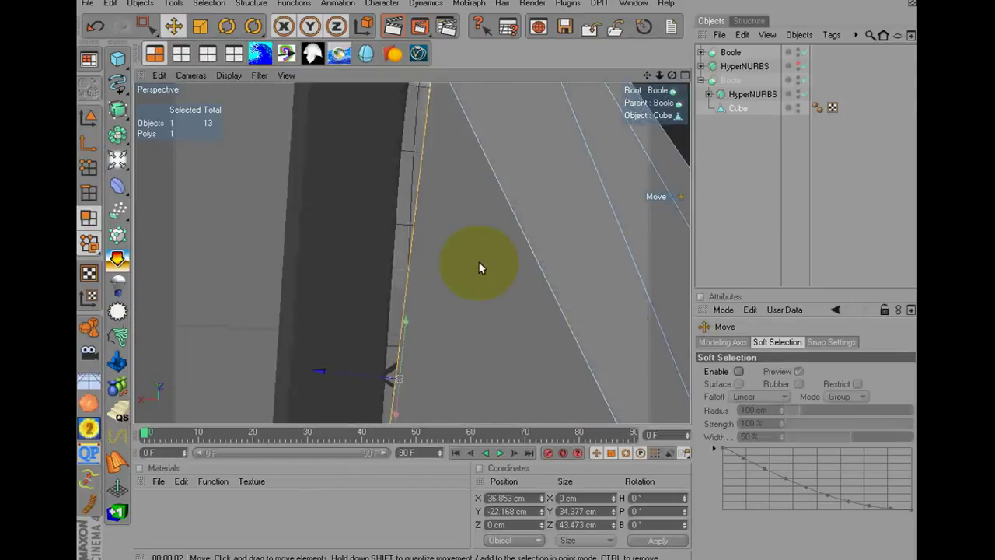
{"action": "scroll", "coordinate": [480, 262], "scroll_direction": "up", "scroll_amount": 3}
{"action": "scroll", "coordinate": [555, 244], "scroll_direction": "down", "scroll_amount": 2}
{"action": "scroll", "coordinate": [555, 244], "scroll_direction": "down", "scroll_amount": 2}
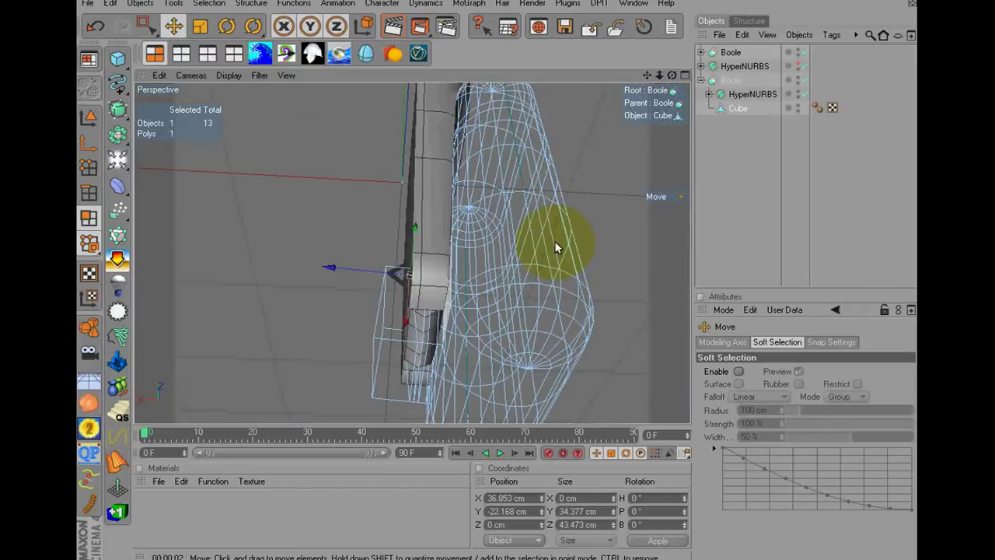
{"action": "mouse_move", "coordinate": [672, 80]}
{"action": "left_mouse_down"}
{"action": "mouse_move", "coordinate": [505, 275]}
{"action": "mouse_move", "coordinate": [547, 278]}
{"action": "mouse_move", "coordinate": [502, 257]}
{"action": "mouse_move", "coordinate": [653, 76]}
{"action": "mouse_move", "coordinate": [533, 210]}
{"action": "mouse_move", "coordinate": [466, 171]}
{"action": "mouse_move", "coordinate": [543, 204]}
{"action": "mouse_move", "coordinate": [627, 67]}
{"action": "left_mouse_up"}
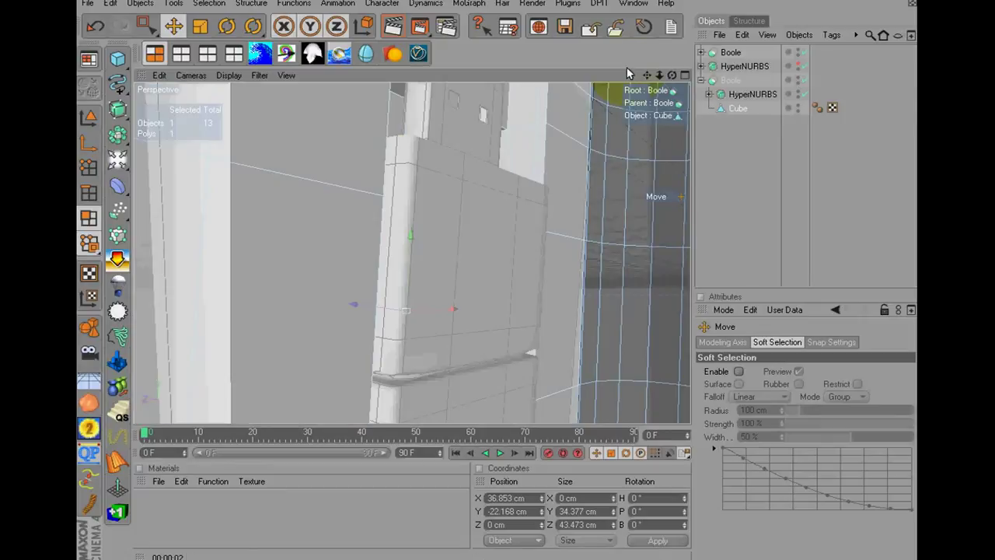
{"action": "mouse_move", "coordinate": [501, 308]}
{"action": "left_mouse_down"}
{"action": "mouse_move", "coordinate": [500, 280]}
{"action": "mouse_move", "coordinate": [456, 195]}
{"action": "left_mouse_up"}
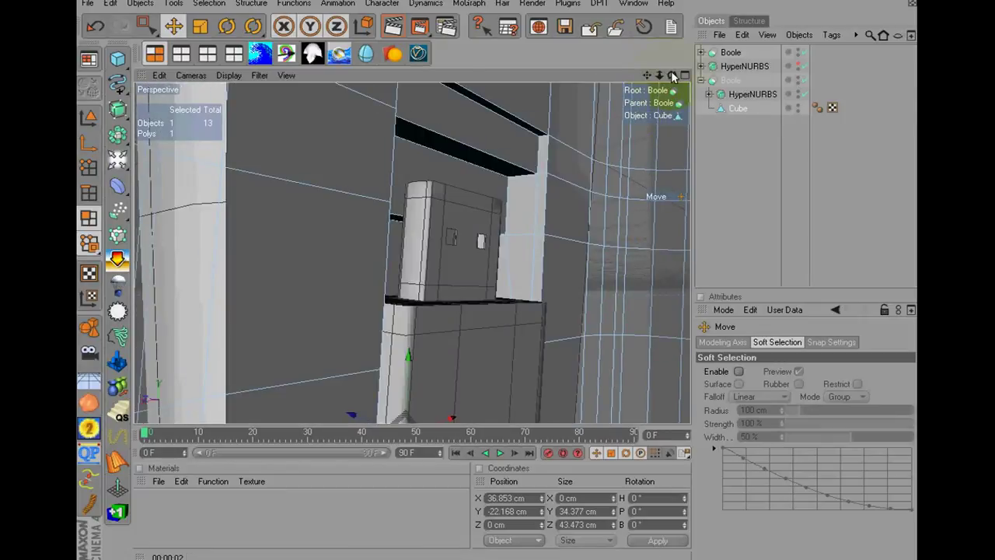
{"action": "mouse_move", "coordinate": [673, 76]}
{"action": "left_mouse_down"}
{"action": "mouse_move", "coordinate": [497, 269]}
{"action": "mouse_move", "coordinate": [576, 158]}
{"action": "mouse_move", "coordinate": [525, 145]}
{"action": "left_mouse_up"}
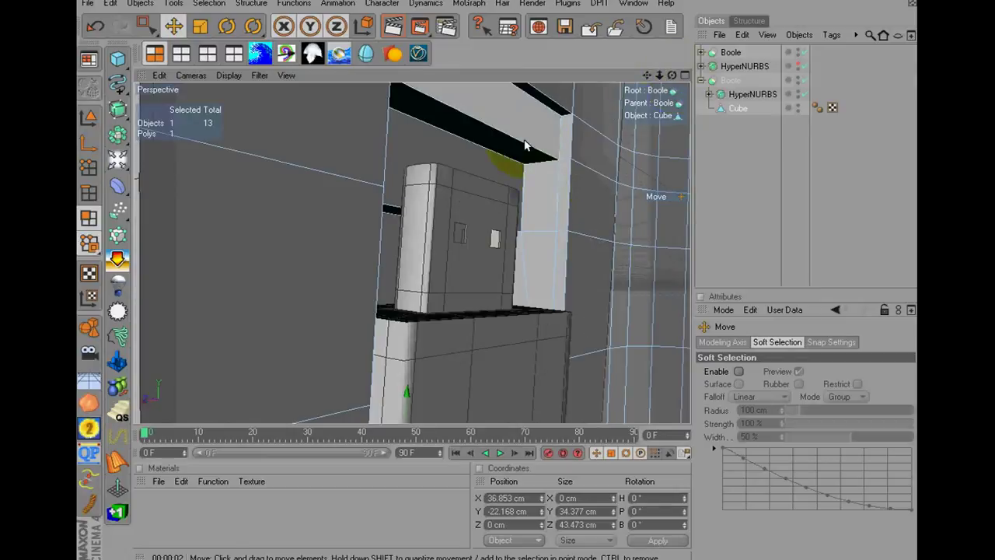
- Check faces on the inner cube's top, then clear the selection and inspect from below
{"action": "left_click", "coordinate": [451, 114]}
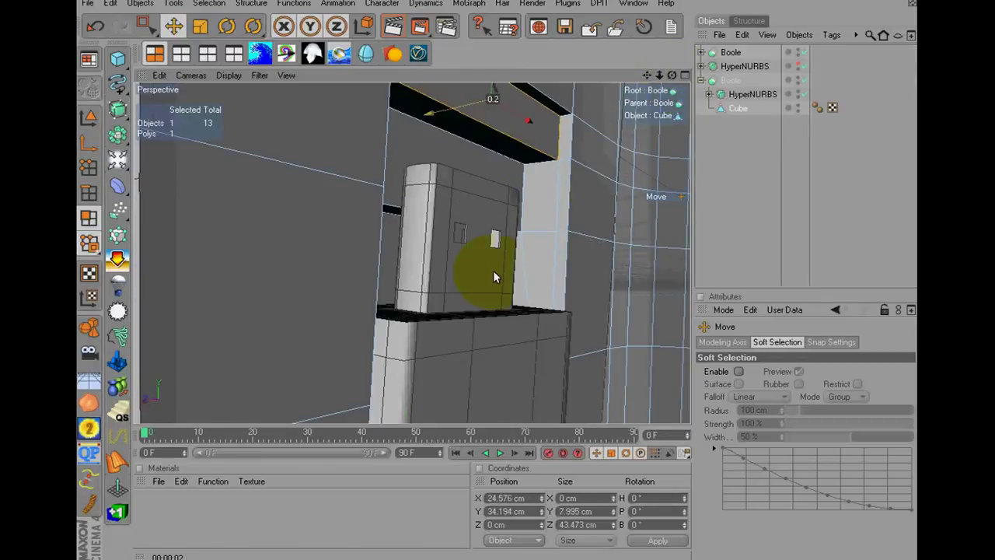
{"action": "left_click", "coordinate": [435, 140]}
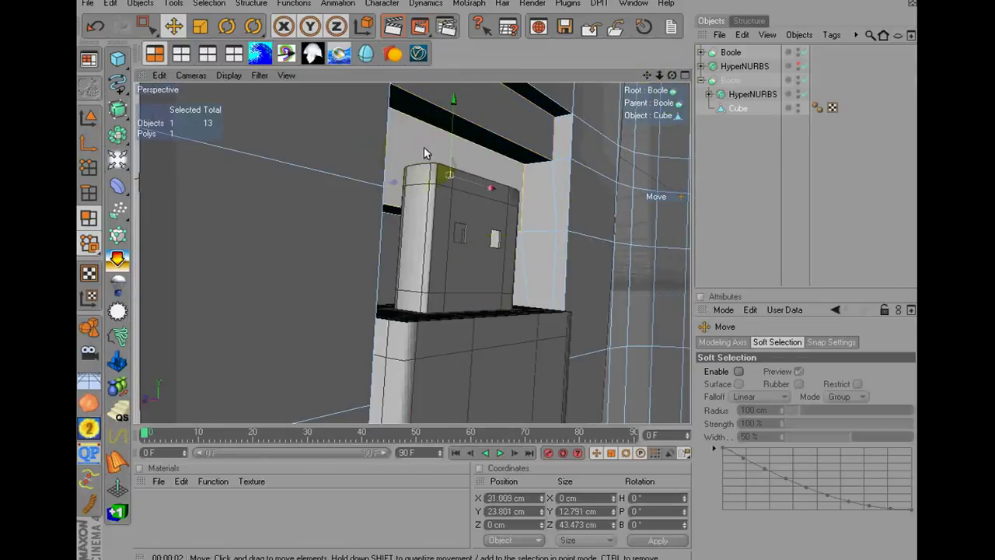
{"action": "left_click", "coordinate": [412, 178]}
{"action": "left_click", "coordinate": [497, 271]}
{"action": "left_click", "coordinate": [429, 183]}
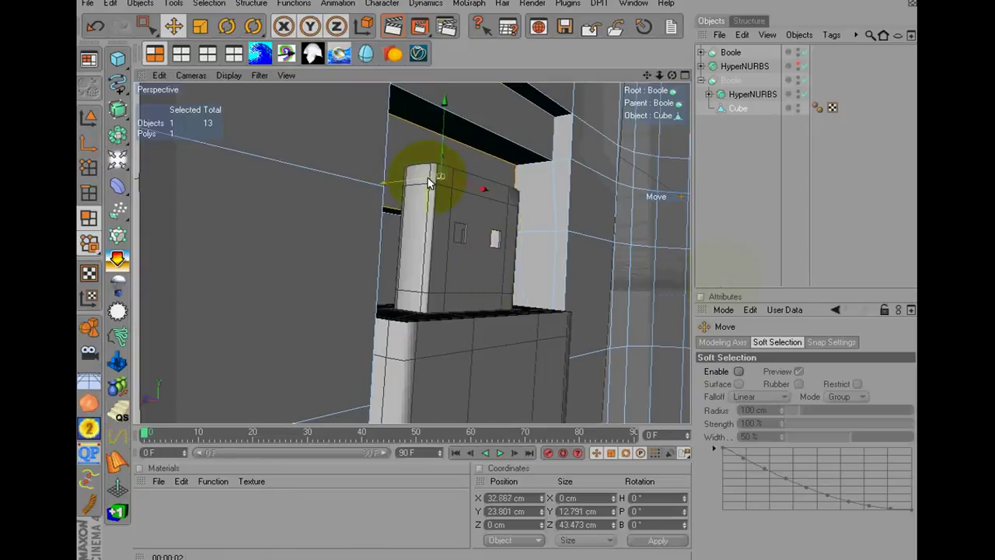
{"action": "left_click", "coordinate": [744, 196]}
{"action": "left_click_drag", "start_coordinate": [495, 190], "coordinate": [617, 100], "text": "alt"}
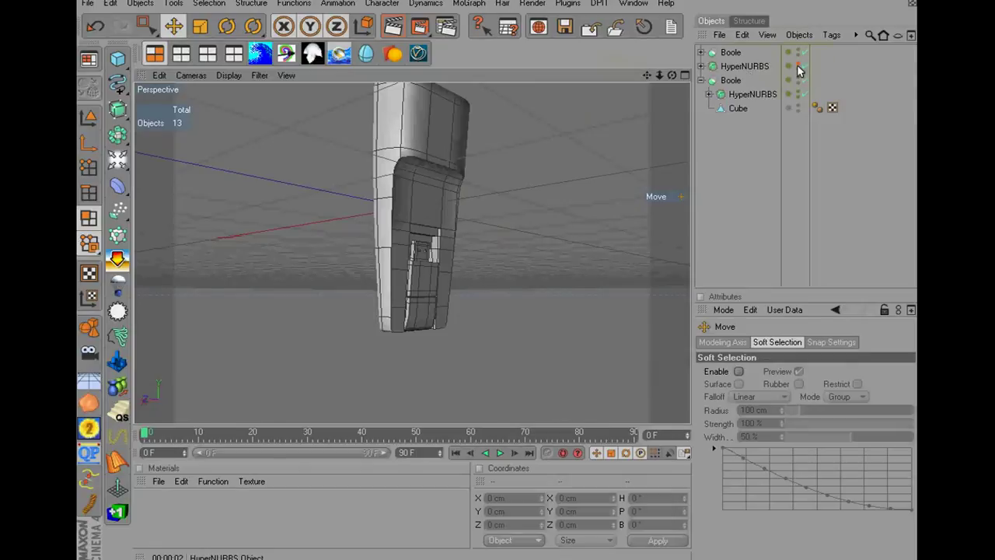
- Unhide the HyperNURBS shell and select the second Boole connector group
{"action": "left_click", "coordinate": [799, 62]}
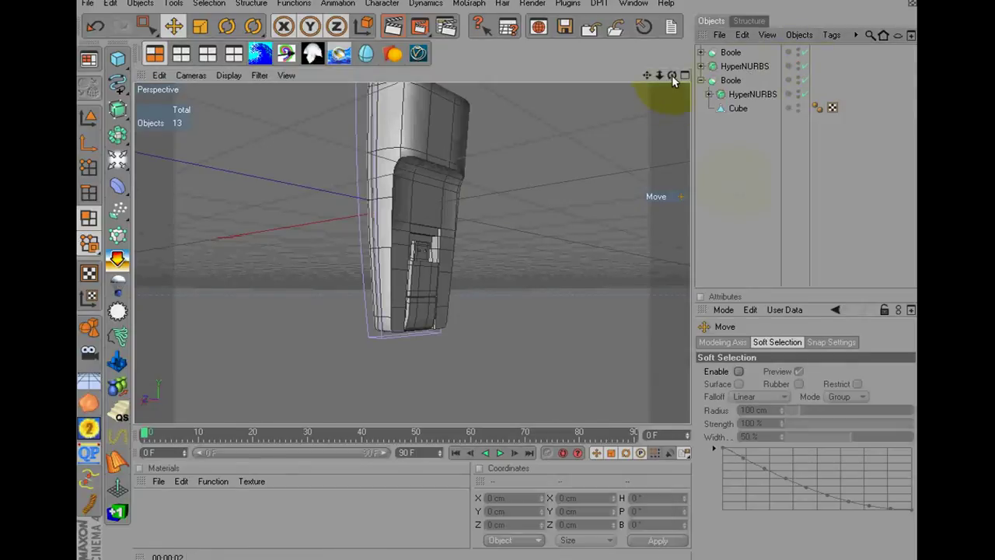
{"action": "mouse_move", "coordinate": [672, 74]}
{"action": "left_mouse_down"}
{"action": "mouse_move", "coordinate": [493, 270]}
{"action": "mouse_move", "coordinate": [324, 235]}
{"action": "mouse_move", "coordinate": [485, 275]}
{"action": "mouse_move", "coordinate": [275, 275]}
{"action": "mouse_move", "coordinate": [498, 276]}
{"action": "left_mouse_up"}
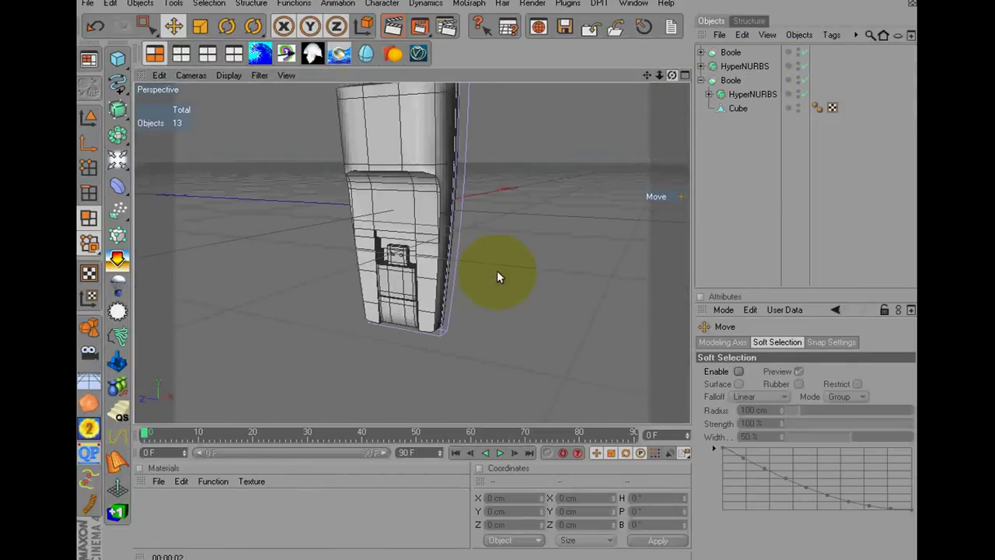
{"action": "left_click", "coordinate": [706, 82]}
{"action": "left_click", "coordinate": [706, 83]}
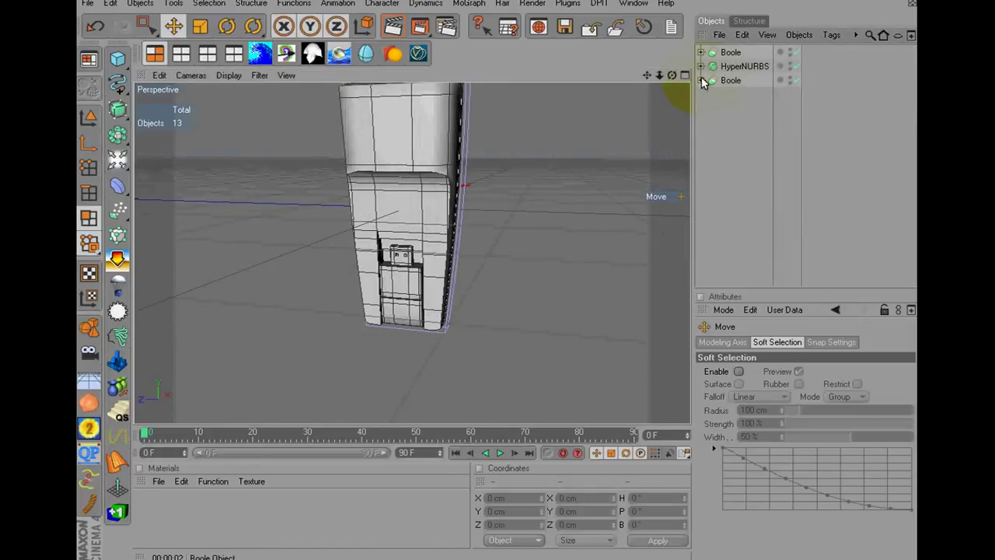
{"action": "left_click", "coordinate": [407, 249]}
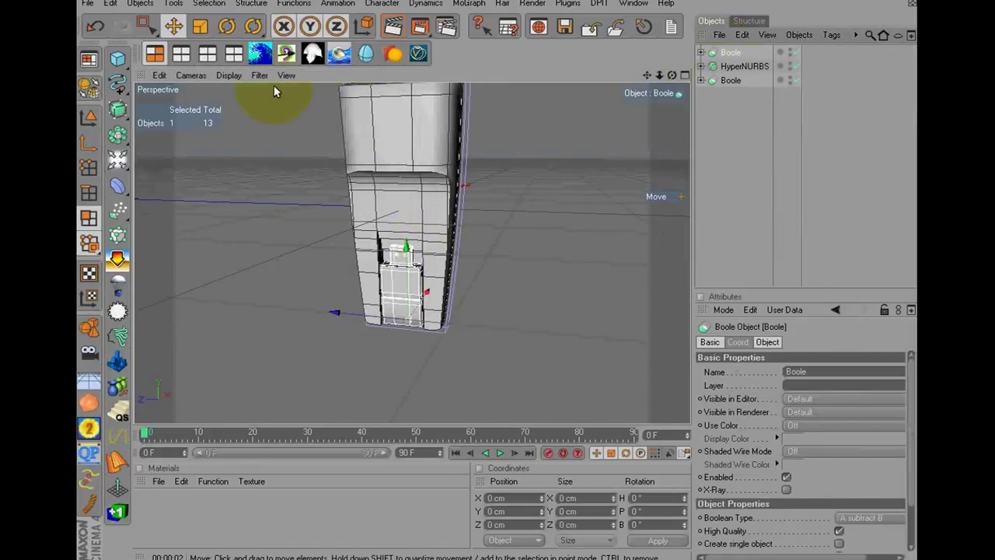
- In Front view, move the Boole's pivot axis down to the connector's base
{"action": "left_click", "coordinate": [208, 53]}
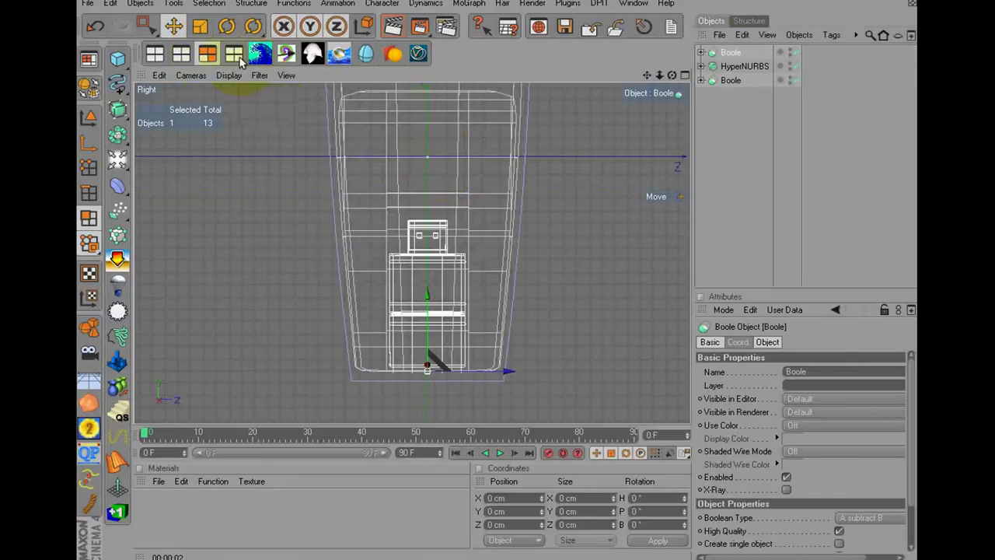
{"action": "left_click", "coordinate": [235, 54]}
{"action": "left_click_drag", "start_coordinate": [648, 75], "coordinate": [236, 111]}
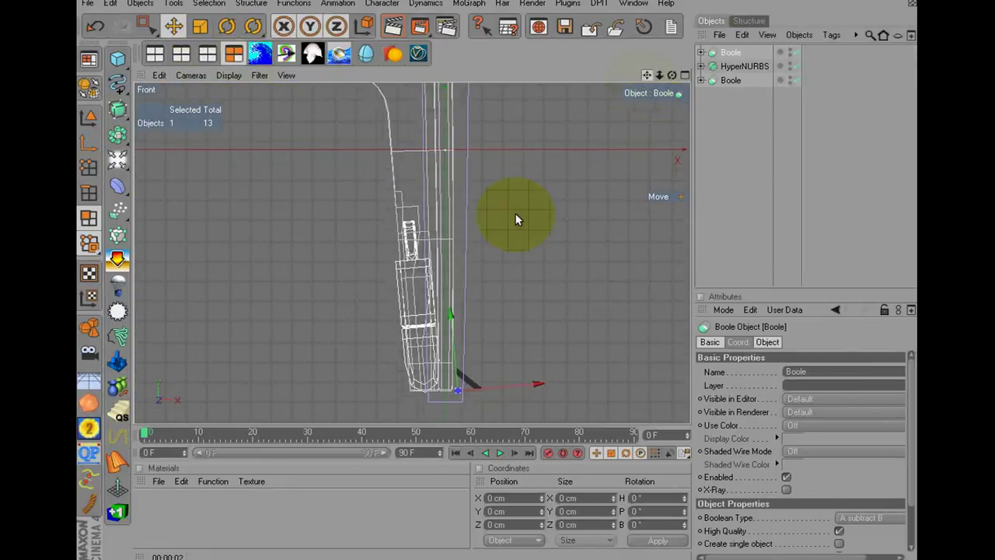
{"action": "left_click", "coordinate": [89, 144]}
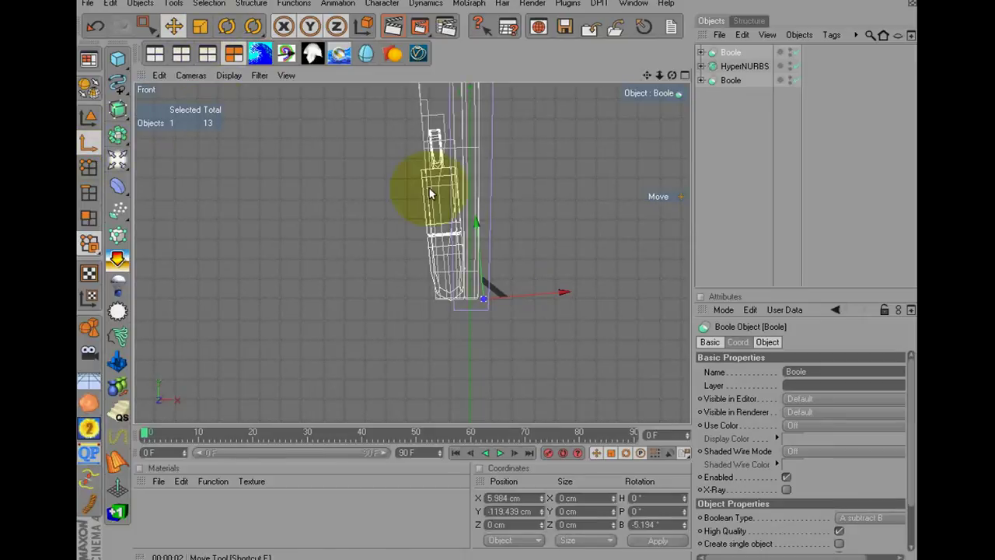
{"action": "left_click_drag", "start_coordinate": [497, 285], "coordinate": [498, 276]}
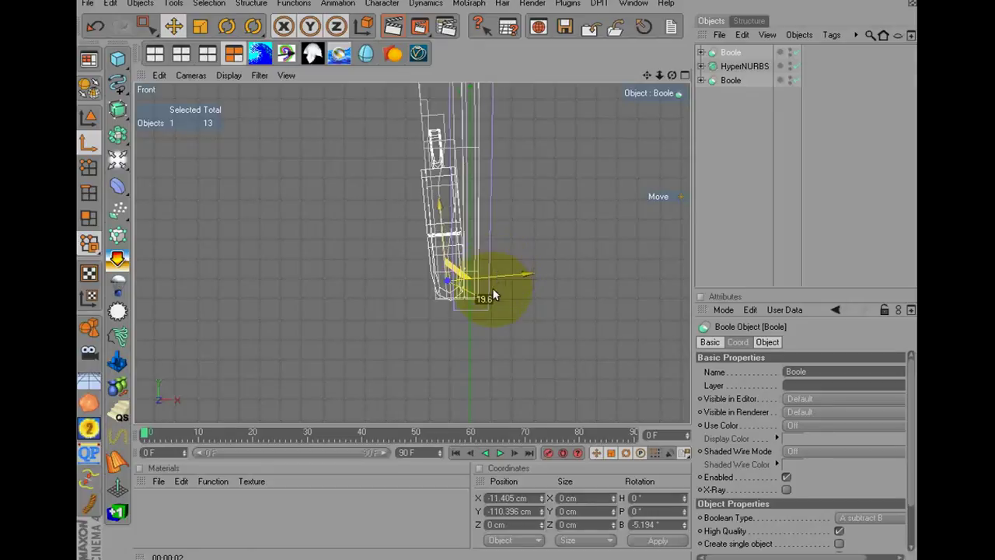
{"action": "left_click_drag", "start_coordinate": [463, 280], "coordinate": [498, 273]}
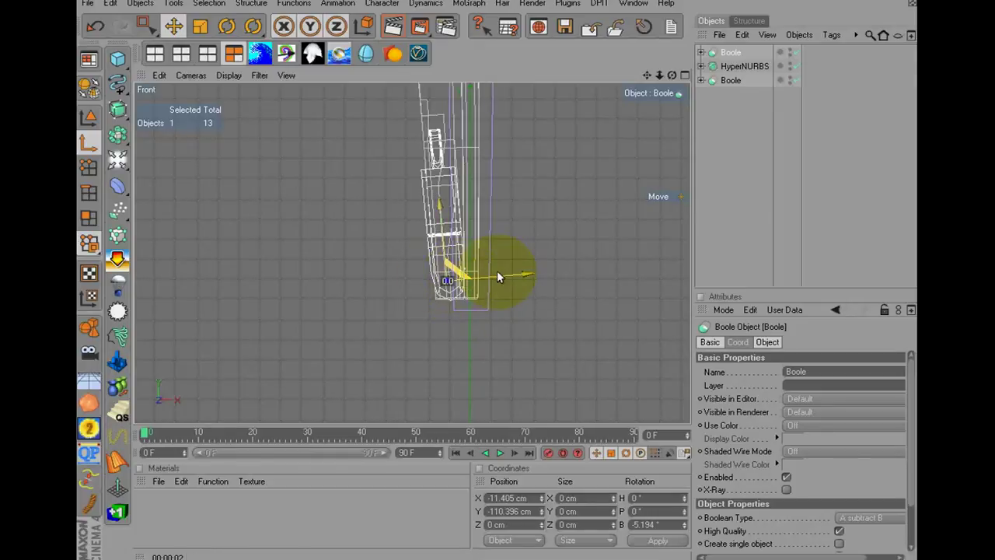
- Test-swing the connector around its new pivot, then undo the test rotation
{"action": "left_click", "coordinate": [250, 30]}
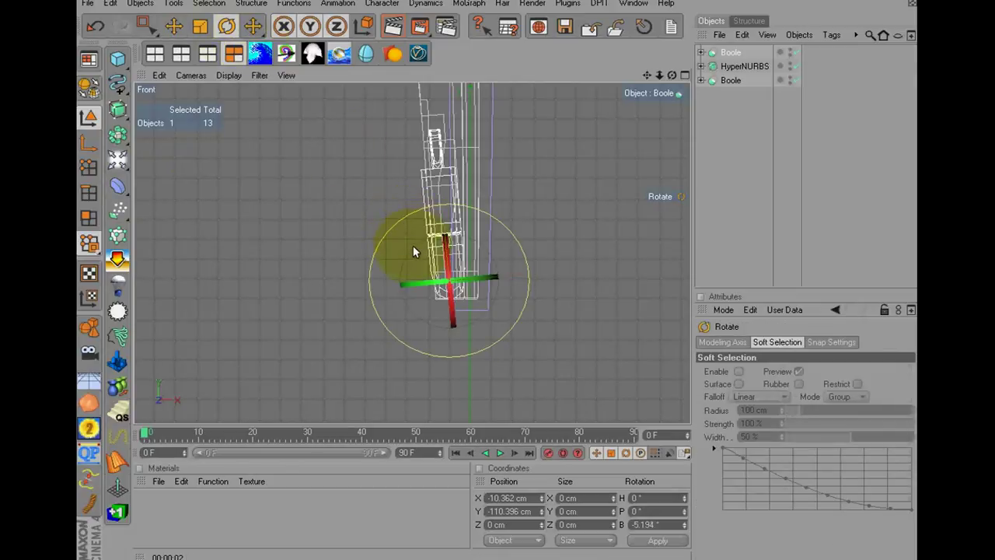
{"action": "mouse_move", "coordinate": [413, 244]}
{"action": "left_mouse_down"}
{"action": "mouse_move", "coordinate": [459, 375]}
{"action": "mouse_move", "coordinate": [553, 383]}
{"action": "mouse_move", "coordinate": [555, 391]}
{"action": "left_mouse_up"}
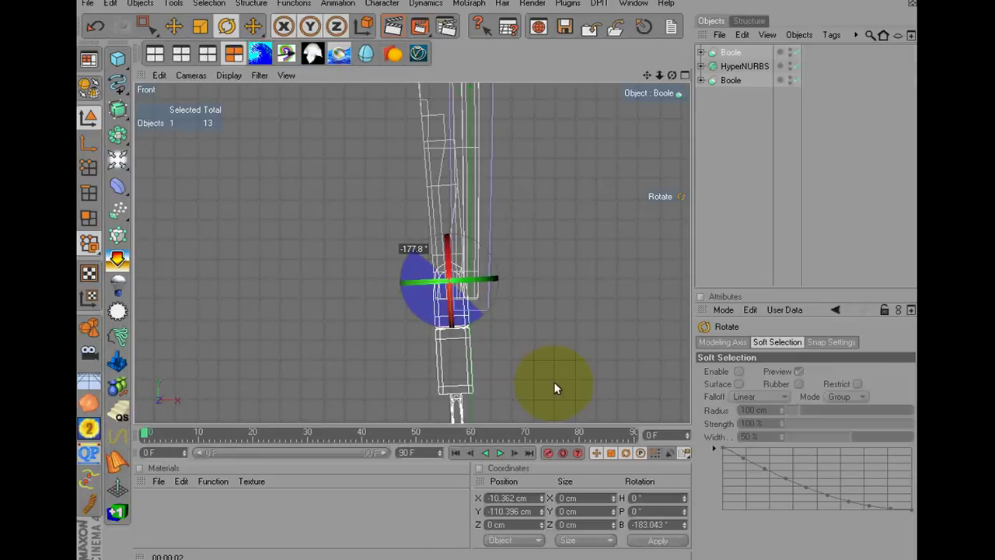
{"action": "left_click", "coordinate": [179, 53]}
{"action": "left_click", "coordinate": [154, 55]}
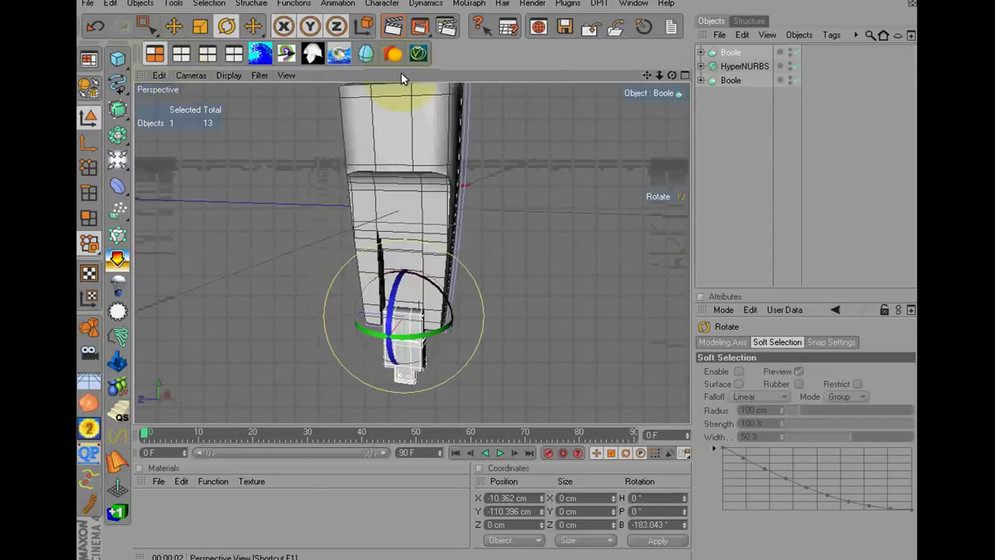
{"action": "mouse_move", "coordinate": [685, 81]}
{"action": "left_mouse_down"}
{"action": "mouse_move", "coordinate": [504, 270]}
{"action": "mouse_move", "coordinate": [512, 205]}
{"action": "mouse_move", "coordinate": [378, 211]}
{"action": "mouse_move", "coordinate": [497, 270]}
{"action": "mouse_move", "coordinate": [360, 300]}
{"action": "left_mouse_up"}
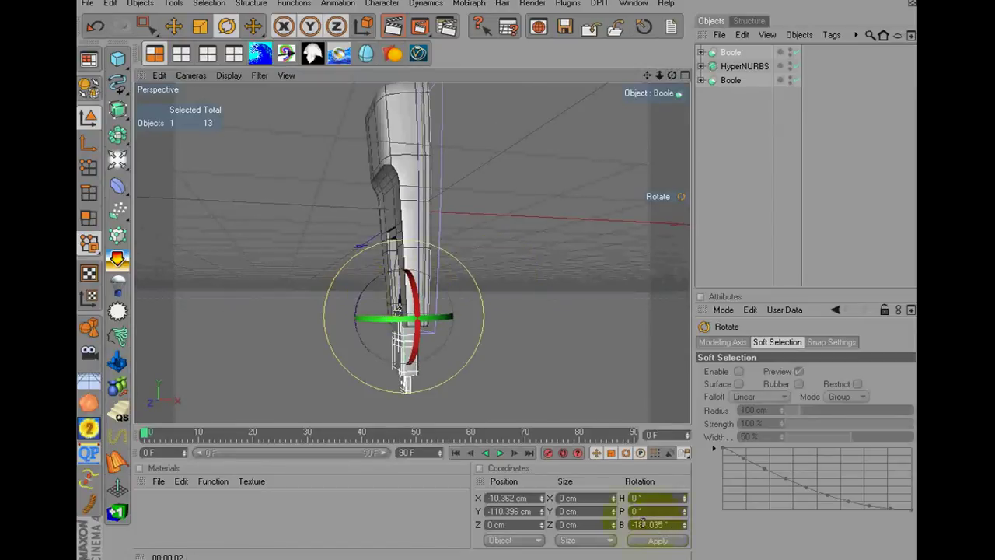
{"action": "left_click", "coordinate": [95, 28]}
{"action": "left_click", "coordinate": [95, 28]}
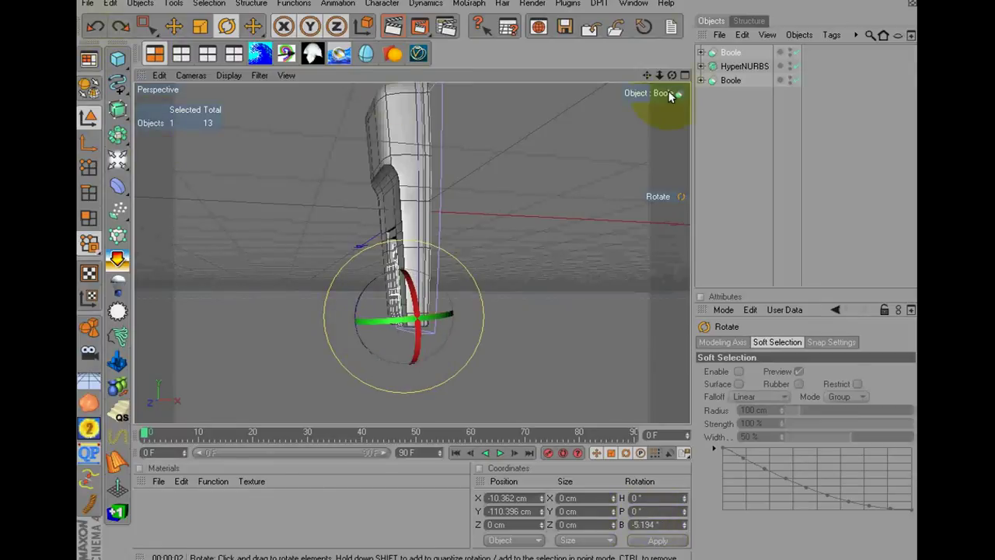
{"action": "mouse_move", "coordinate": [673, 75]}
{"action": "left_mouse_down"}
{"action": "mouse_move", "coordinate": [266, 202]}
{"action": "mouse_move", "coordinate": [494, 269]}
{"action": "mouse_move", "coordinate": [624, 87]}
{"action": "mouse_move", "coordinate": [639, 154]}
{"action": "left_mouse_up"}
{"action": "left_click", "coordinate": [644, 526]}
{"action": "left_click", "coordinate": [276, 116]}
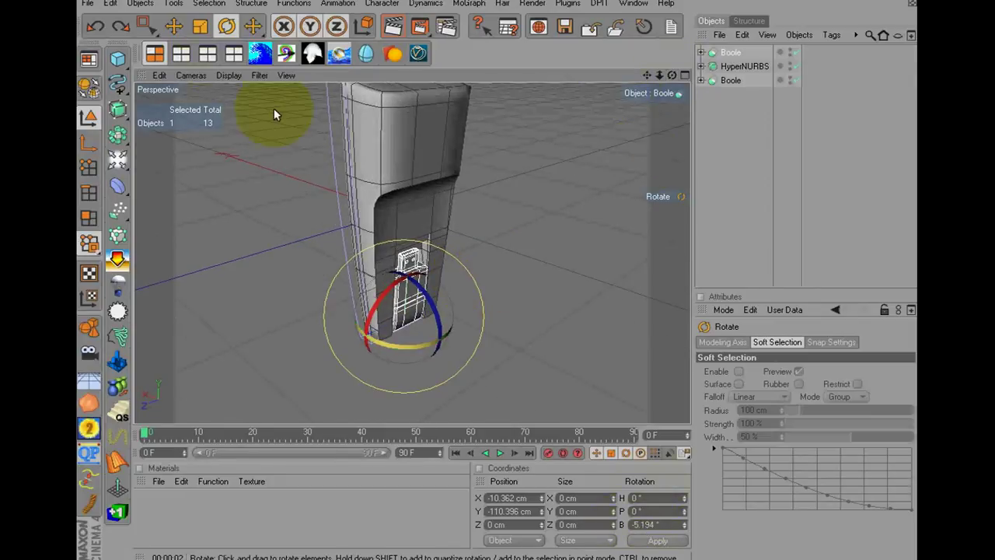
{"action": "left_click", "coordinate": [172, 4]}
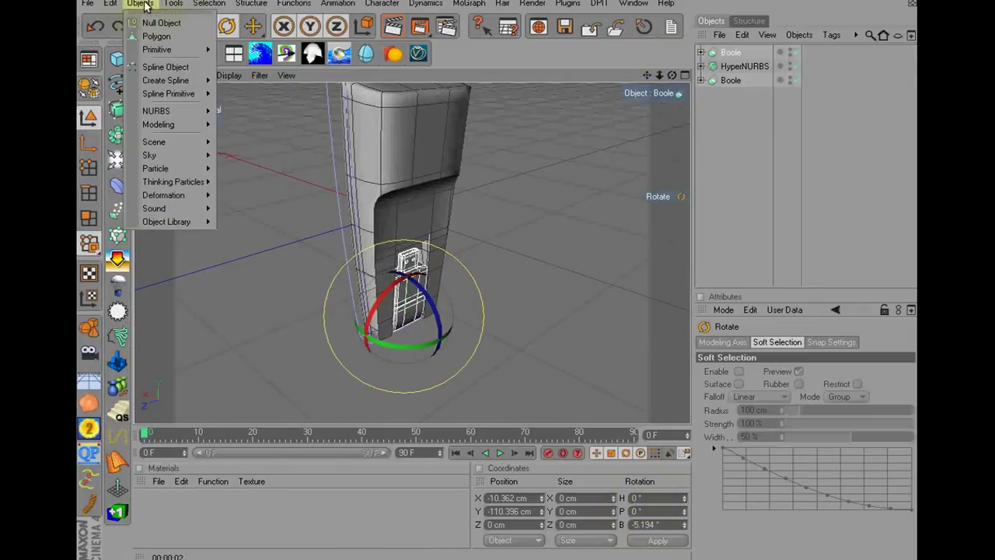
- Add a Null Object to the scene and give it an XPresso tag
{"action": "left_click", "coordinate": [151, 23]}
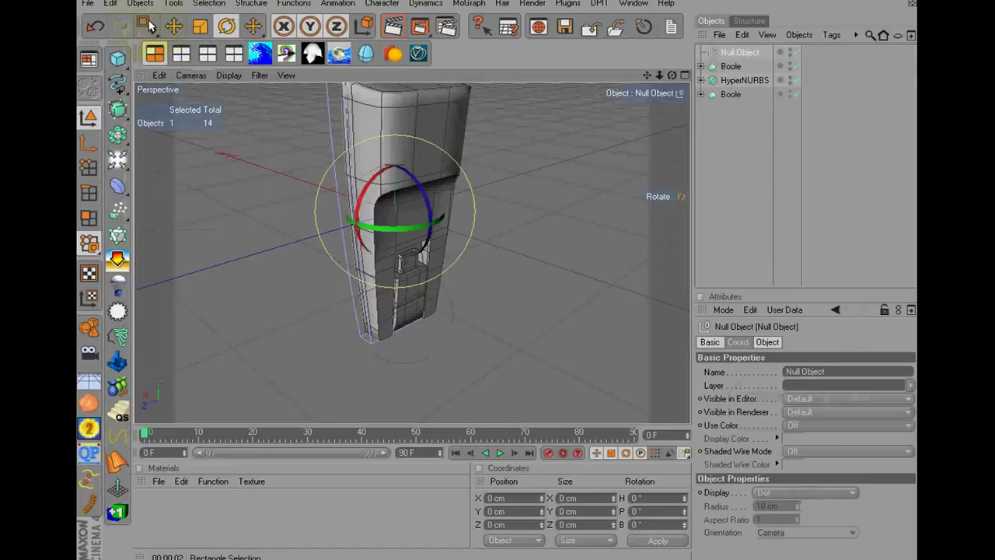
{"action": "right_click", "coordinate": [726, 50]}
{"action": "mouse_move", "coordinate": [777, 61]}
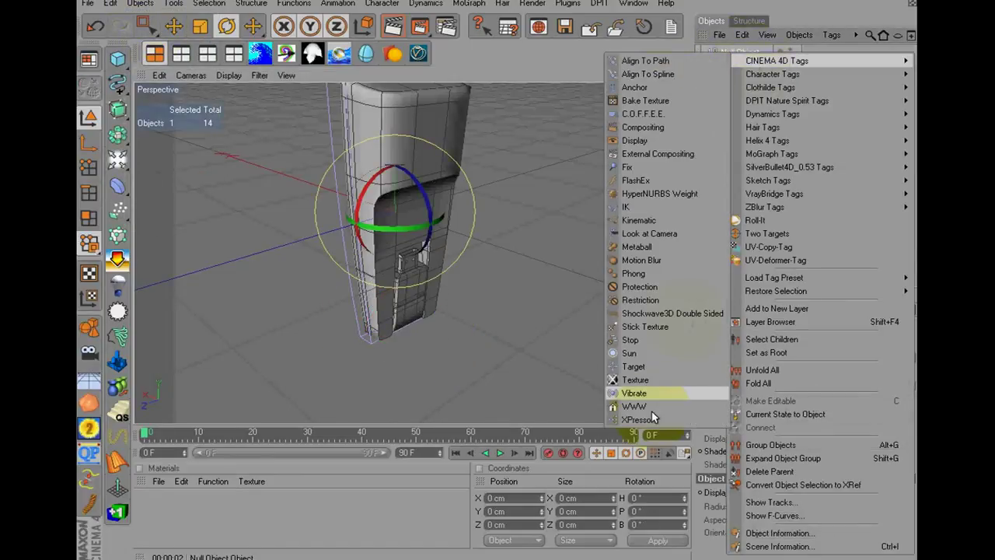
{"action": "left_click", "coordinate": [654, 419]}
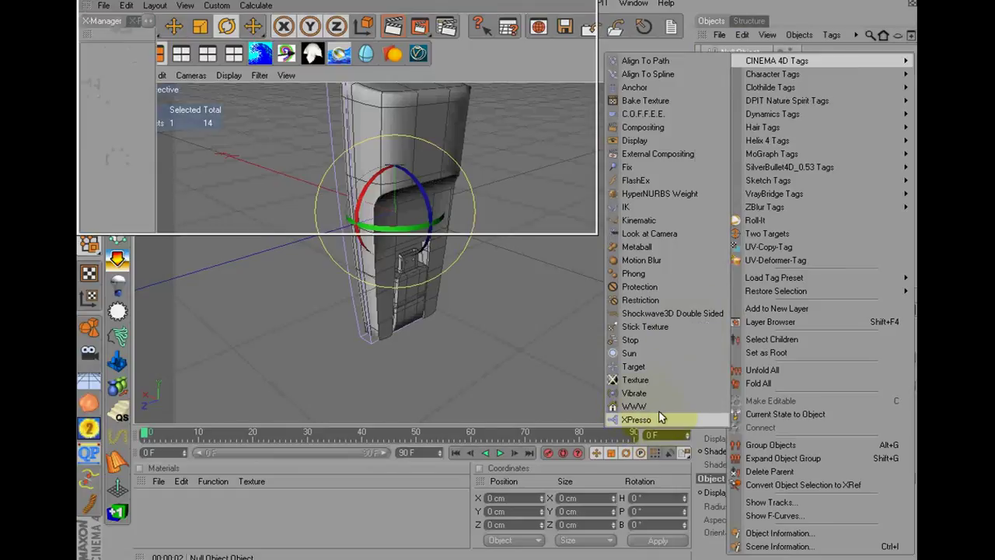
- Close the XPresso editor and open the Null Object's User Data menu
{"action": "left_click_drag", "start_coordinate": [402, 2], "coordinate": [443, 319]}
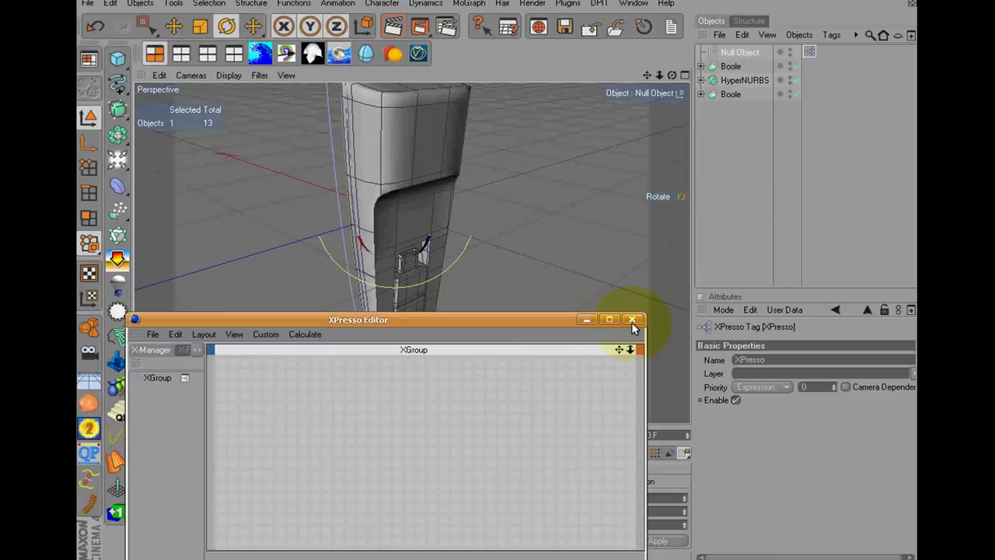
{"action": "left_click", "coordinate": [633, 321]}
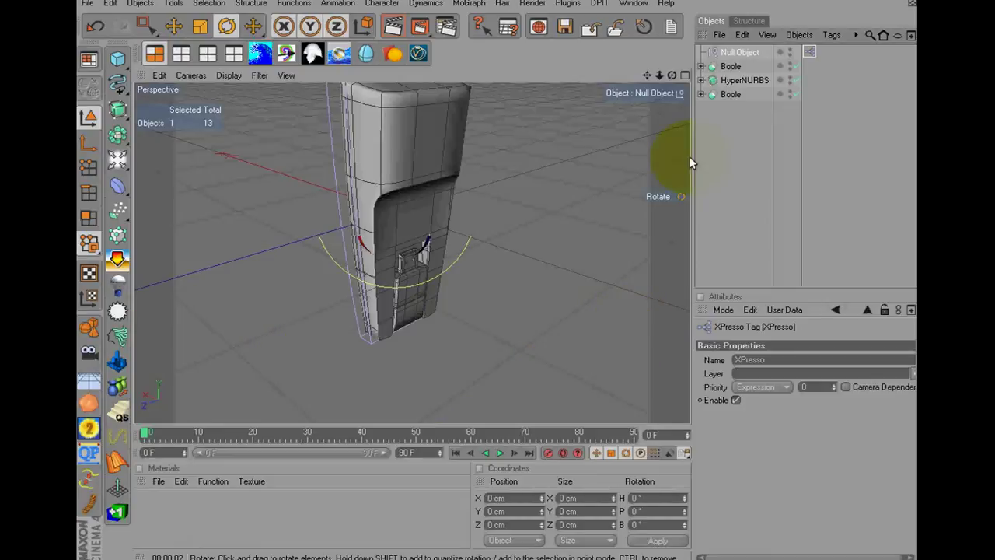
{"action": "left_click", "coordinate": [728, 53]}
{"action": "left_click", "coordinate": [786, 310]}
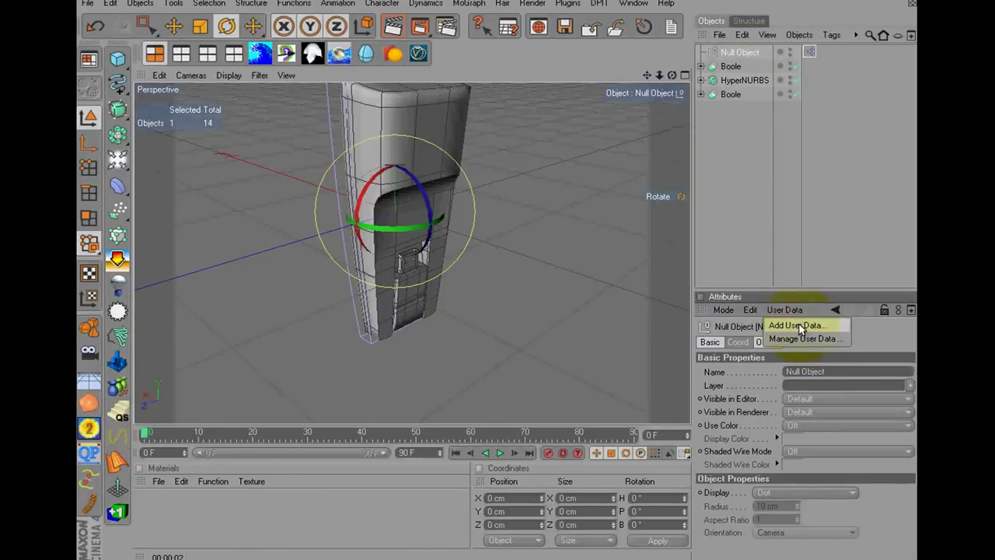
- Add a user data parameter named 'دخل' with Degree unit and Float Slider interface
{"action": "left_click", "coordinate": [802, 328]}
{"action": "type", "text": "تدوير ال"}
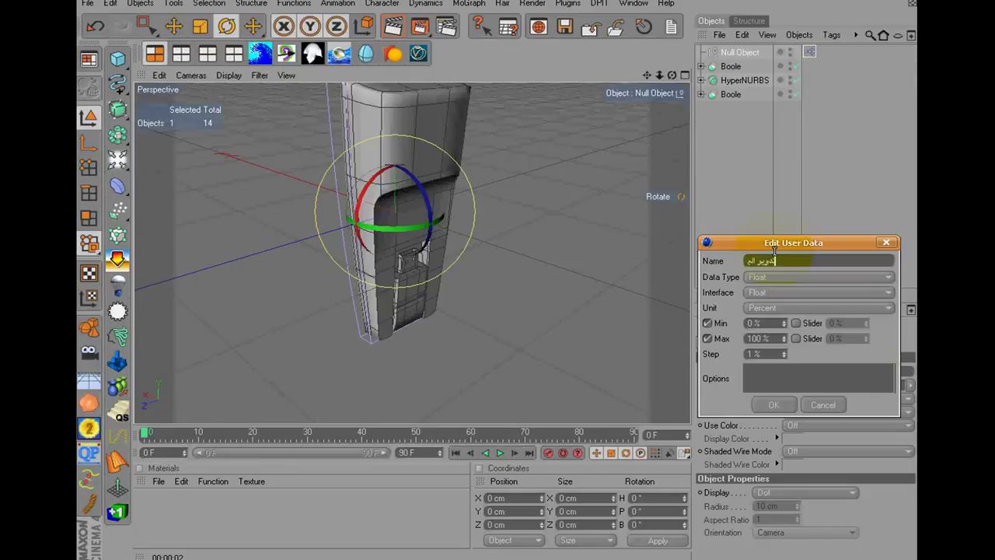
{"action": "type", "text": "دخ"}
{"action": "type", "text": "ل"}
{"action": "left_click", "coordinate": [796, 307]}
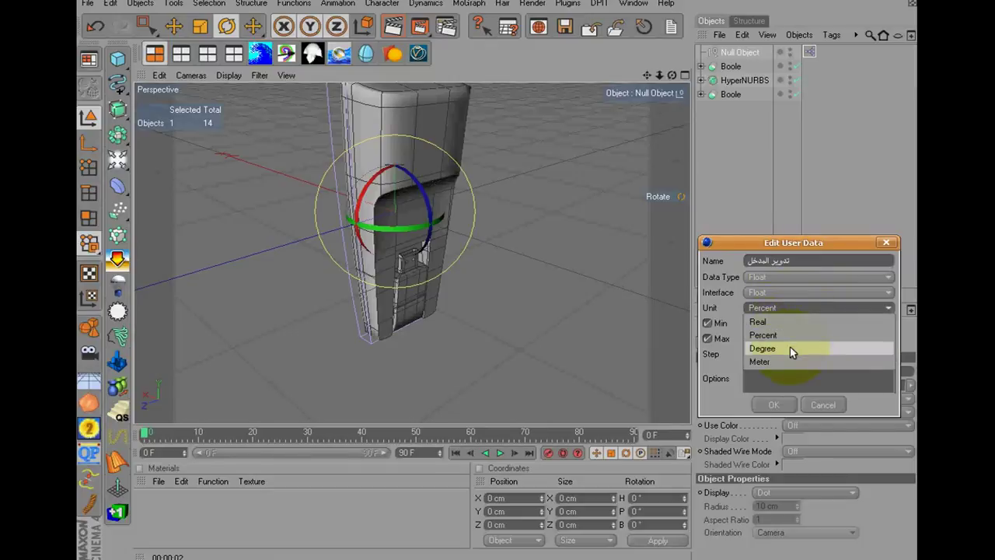
{"action": "left_click", "coordinate": [790, 348]}
{"action": "left_click", "coordinate": [782, 295]}
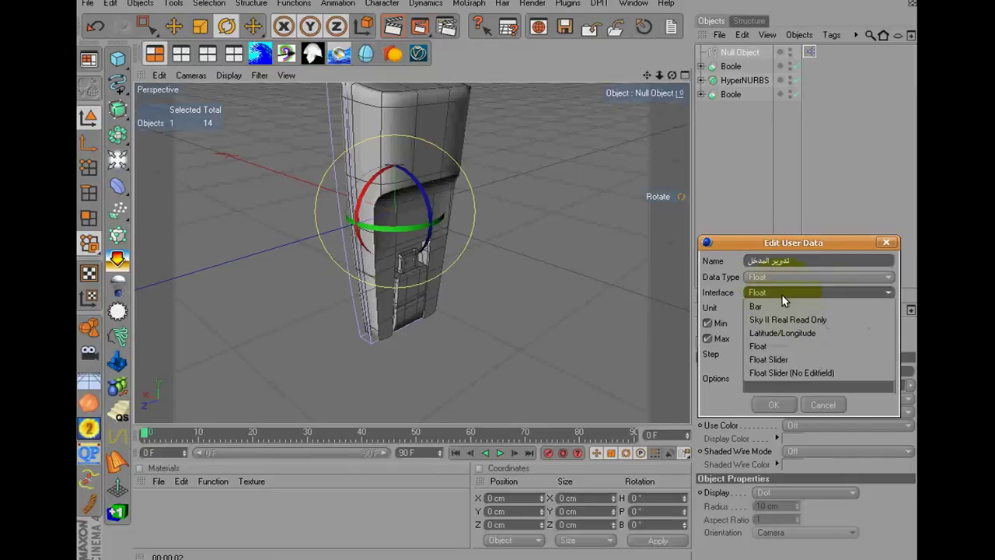
{"action": "left_click", "coordinate": [782, 358]}
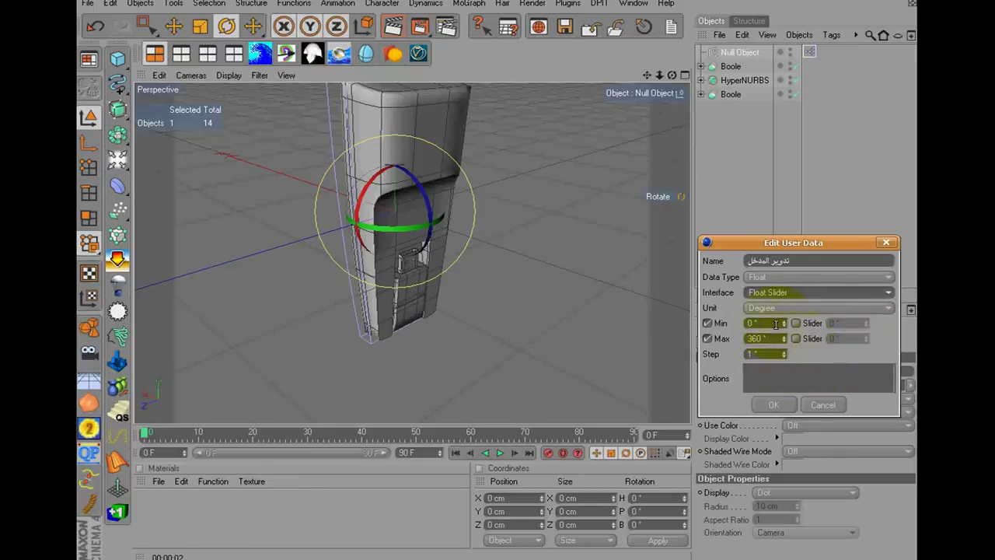
- Limit the parameter to -180° through 180° and confirm it
{"action": "left_click", "coordinate": [773, 325]}
{"action": "type", "text": "-180"}
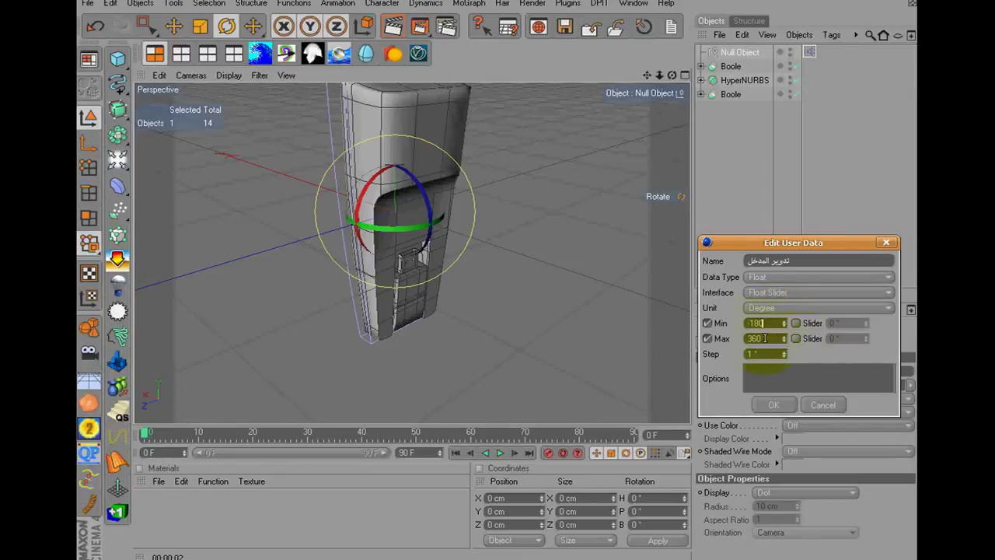
{"action": "left_click", "coordinate": [765, 338]}
{"action": "key", "text": "BackSpace"}
{"action": "type", "text": "180"}
{"action": "type", "text": "-"}
{"action": "left_click", "coordinate": [781, 405]}
{"action": "scroll", "coordinate": [875, 511], "scroll_direction": "down", "scroll_amount": 1}
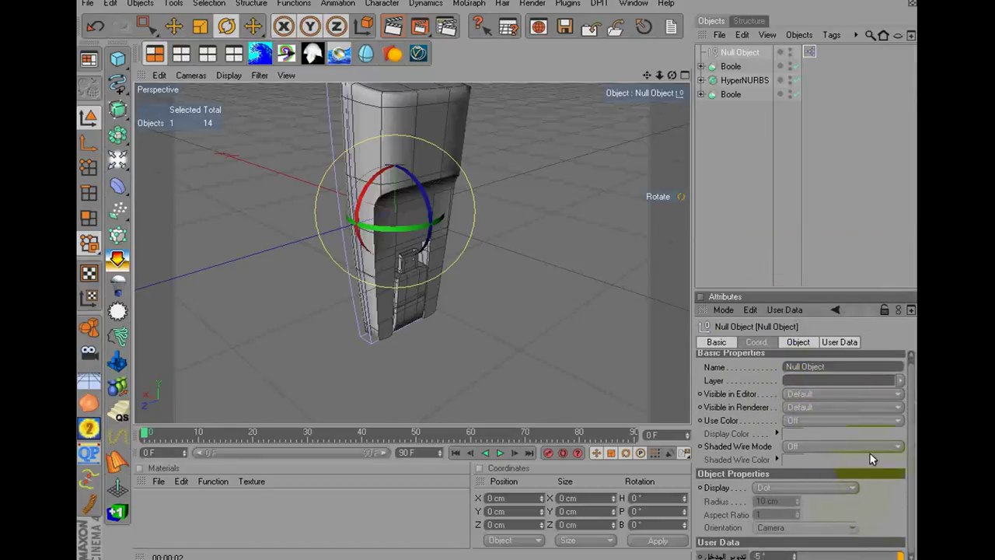
{"action": "mouse_move", "coordinate": [869, 555]}
{"action": "left_mouse_down"}
{"action": "mouse_move", "coordinate": [807, 556]}
{"action": "mouse_move", "coordinate": [876, 555]}
{"action": "left_mouse_up"}
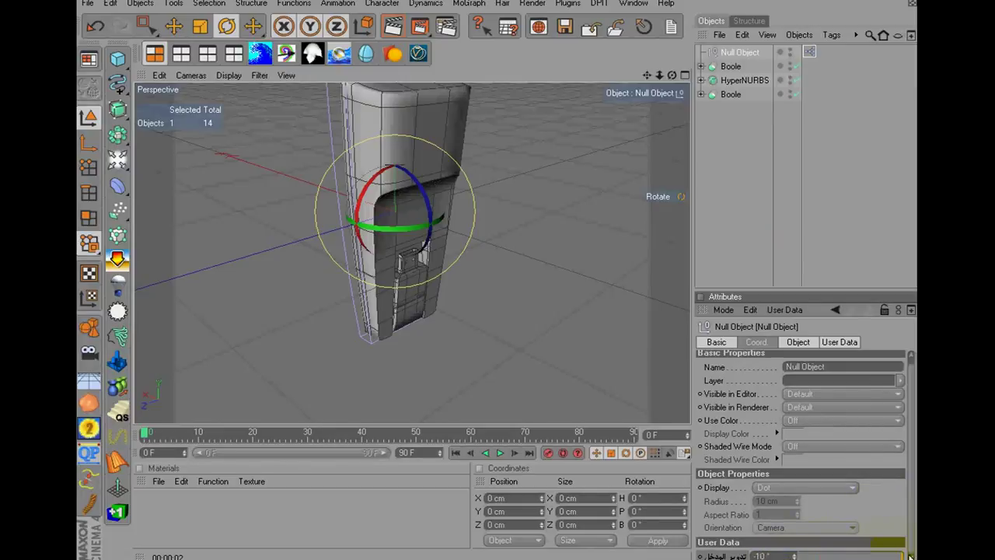
- Add the Boole and Null Object as nodes in the XPresso editor
{"action": "double_click", "coordinate": [810, 51]}
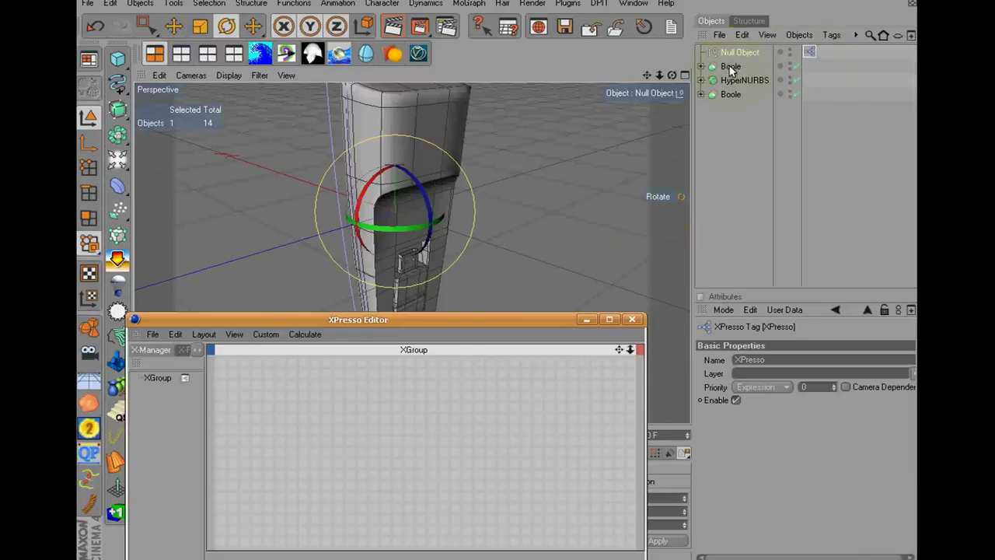
{"action": "left_click", "coordinate": [640, 120]}
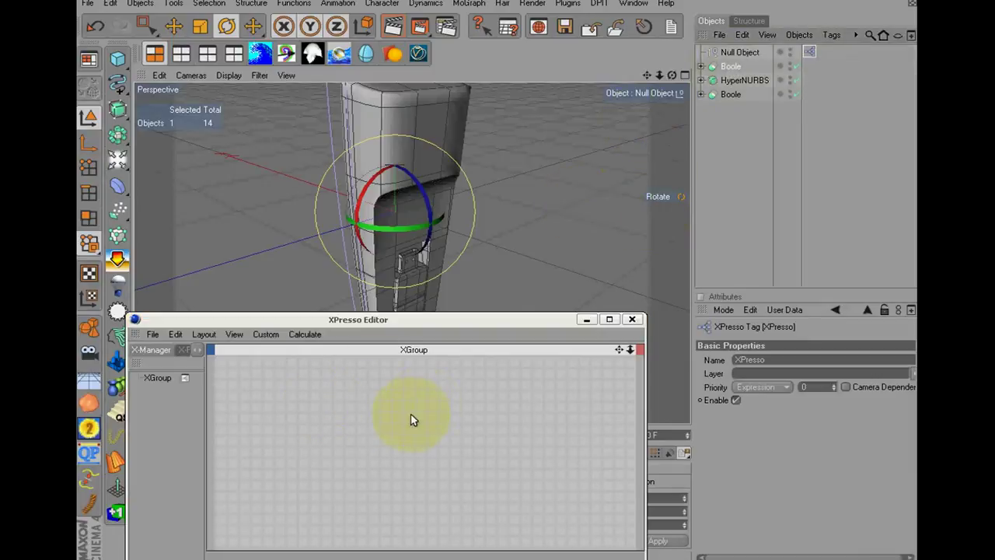
{"action": "left_click_drag", "start_coordinate": [412, 420], "coordinate": [489, 420]}
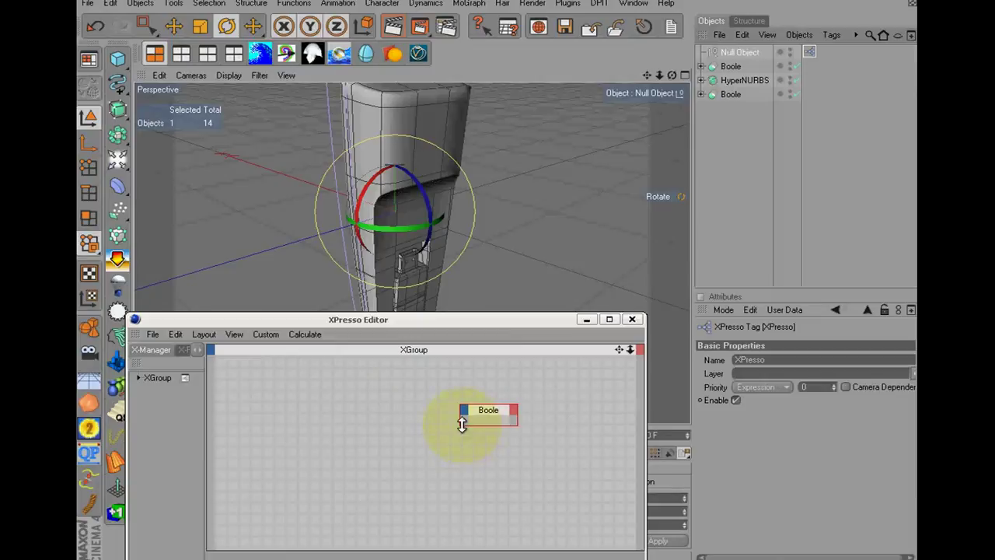
{"action": "left_click_drag", "start_coordinate": [461, 422], "coordinate": [413, 463]}
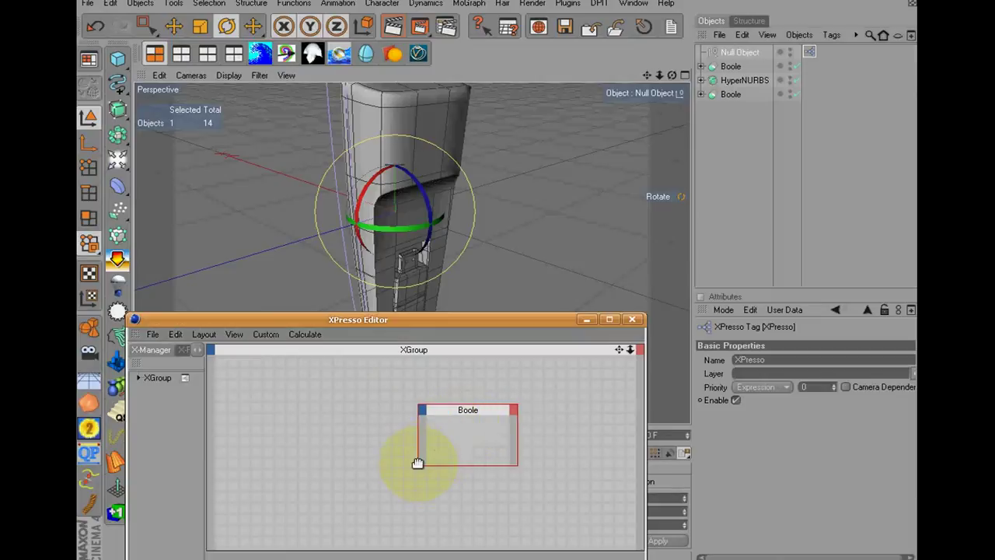
{"action": "left_click_drag", "start_coordinate": [476, 412], "coordinate": [537, 420]}
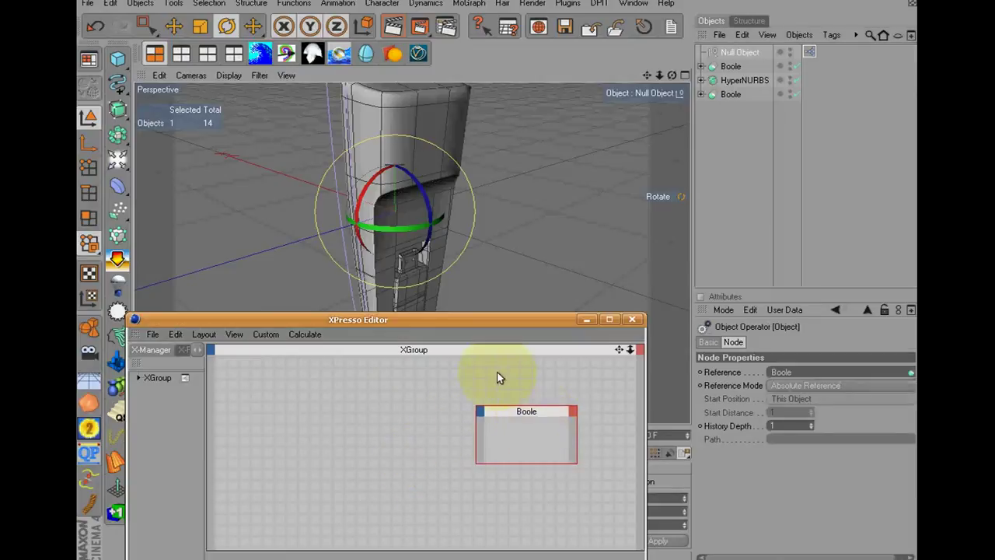
{"action": "left_click_drag", "start_coordinate": [733, 52], "coordinate": [283, 405]}
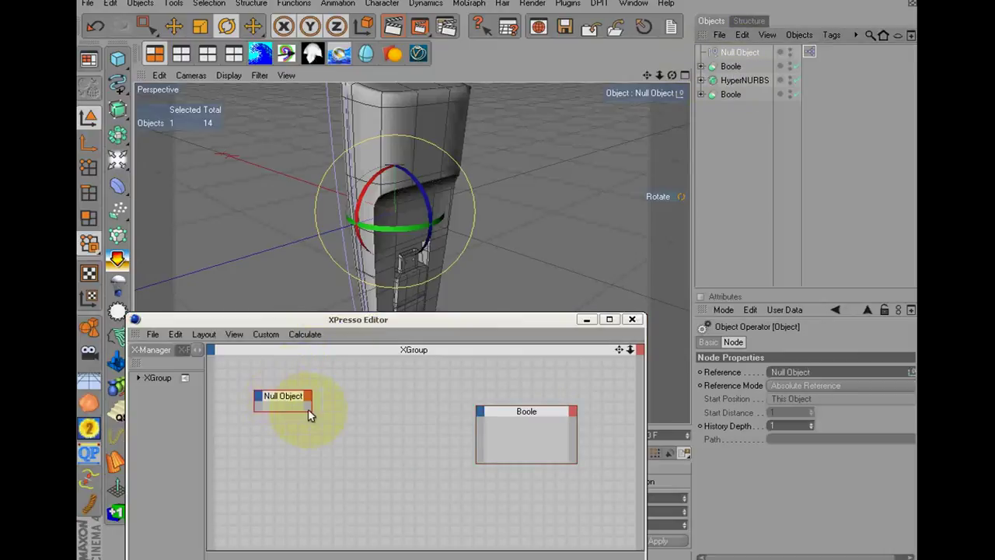
{"action": "left_click_drag", "start_coordinate": [306, 409], "coordinate": [360, 445]}
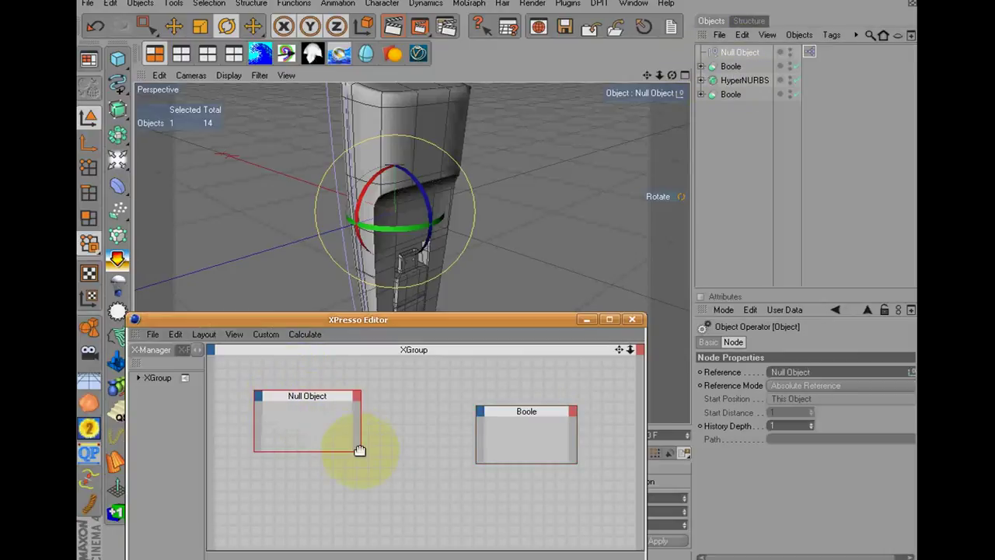
- Wire the Null's custom rotation output into the Boole's Global Rotation . B input
{"action": "left_click", "coordinate": [356, 397]}
{"action": "mouse_move", "coordinate": [392, 556]}
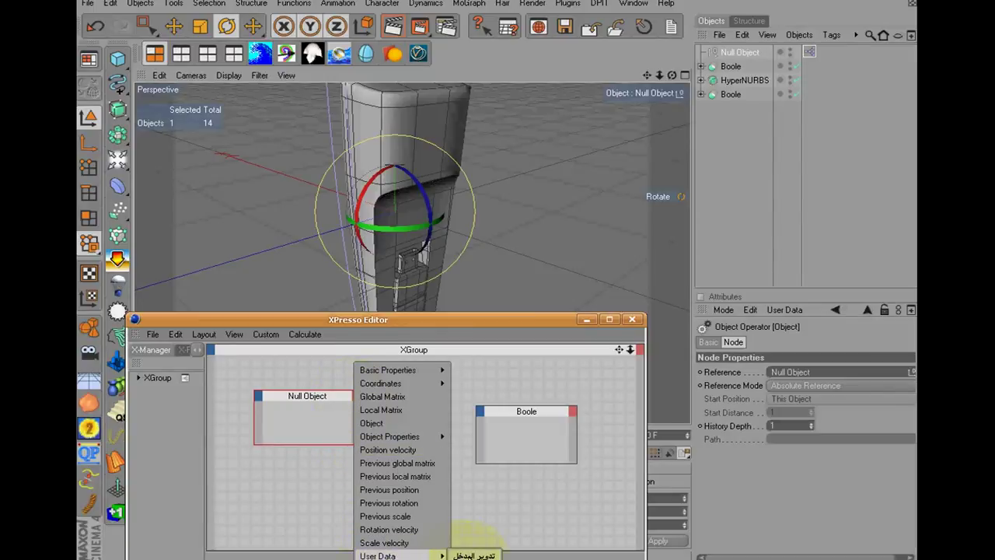
{"action": "left_click", "coordinate": [473, 555]}
{"action": "left_click", "coordinate": [479, 411]}
{"action": "mouse_move", "coordinate": [510, 434]}
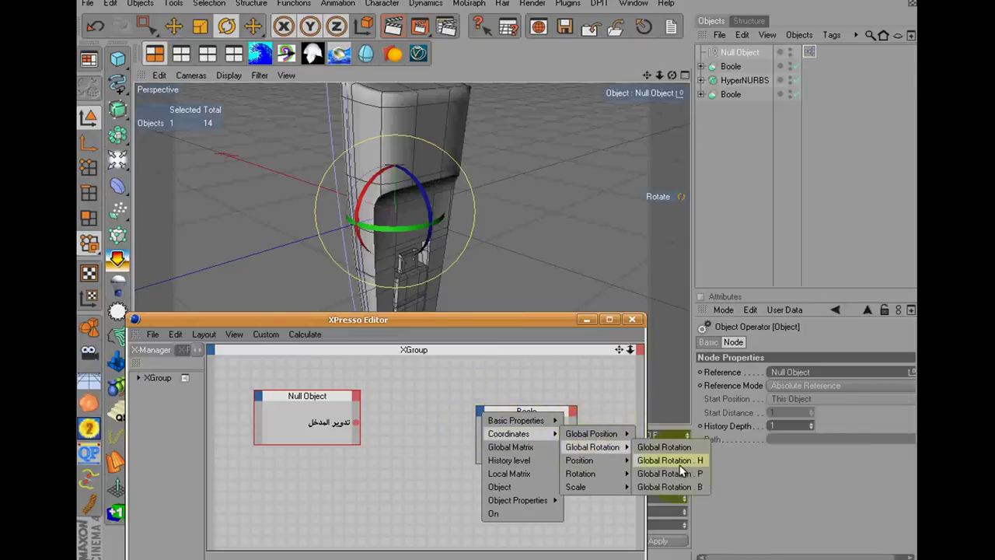
{"action": "mouse_move", "coordinate": [592, 447]}
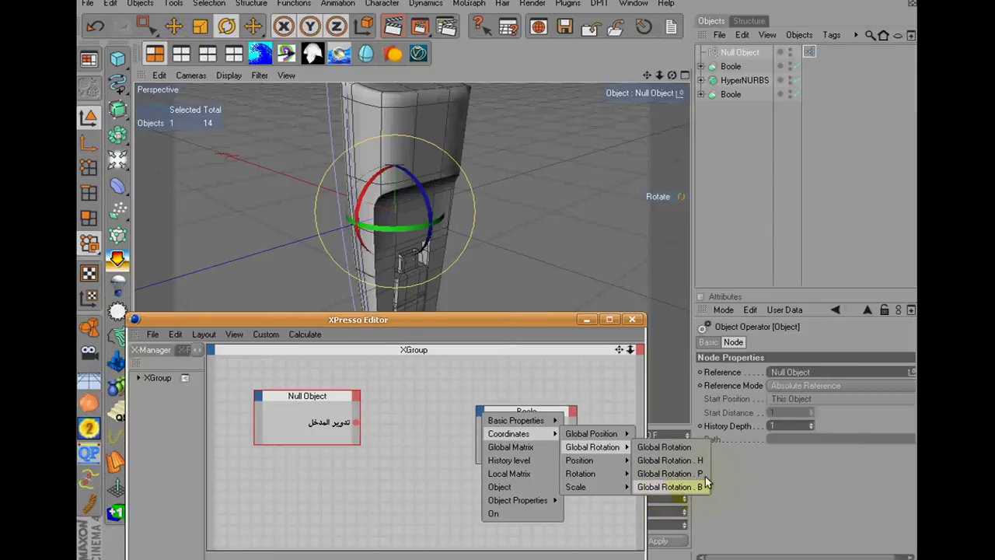
{"action": "left_click", "coordinate": [691, 486]}
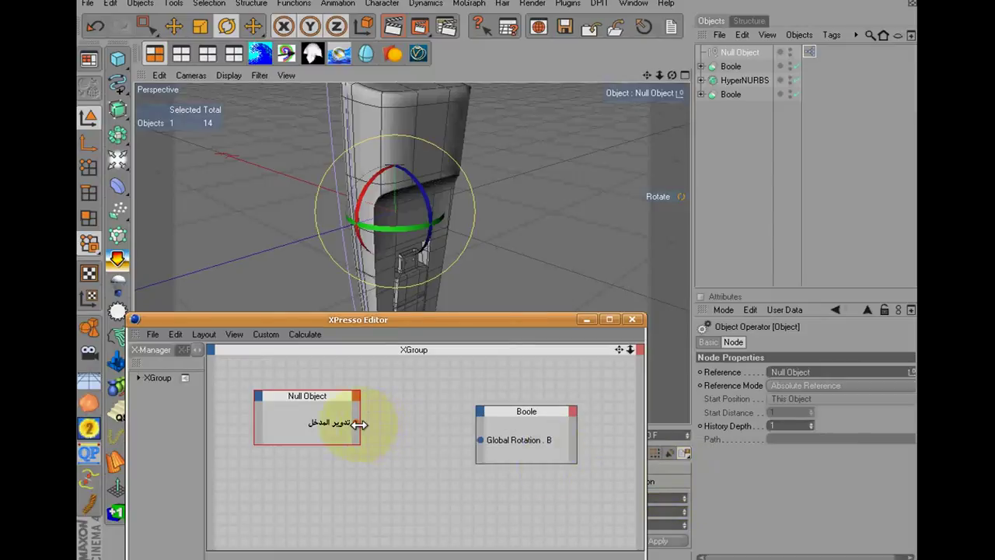
{"action": "left_click_drag", "start_coordinate": [357, 423], "coordinate": [480, 440]}
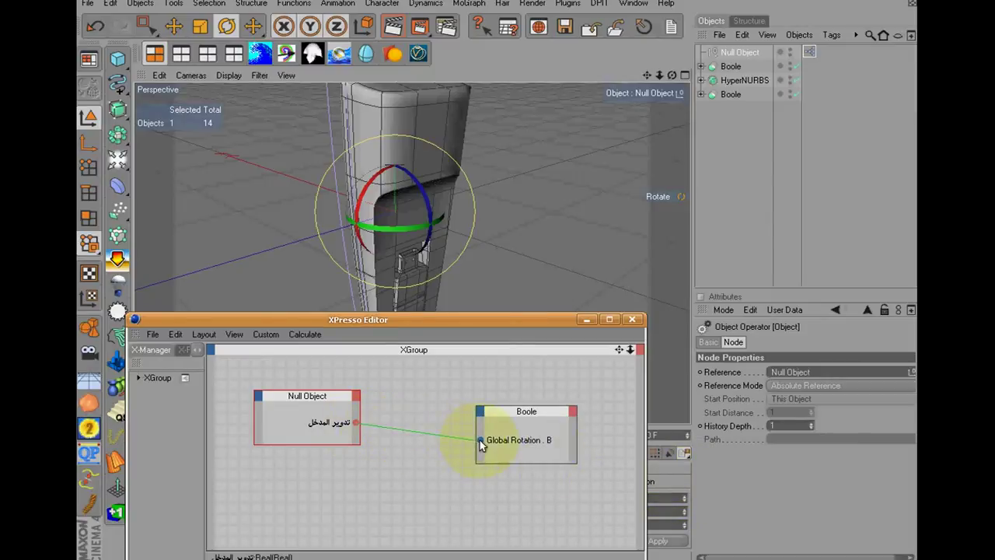
- Close XPresso and test the Null Object's rotation slider on the connector
{"action": "left_click", "coordinate": [589, 322]}
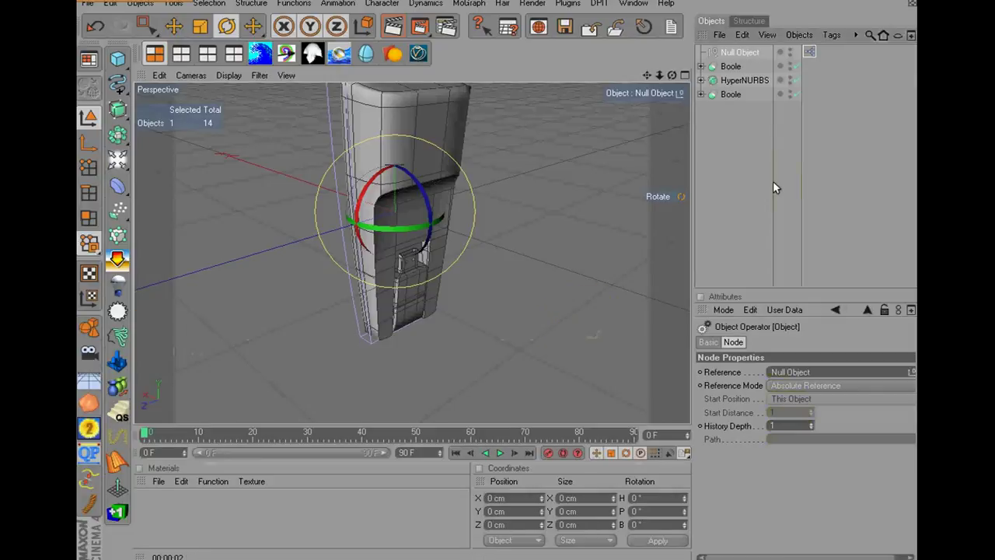
{"action": "left_click", "coordinate": [748, 55]}
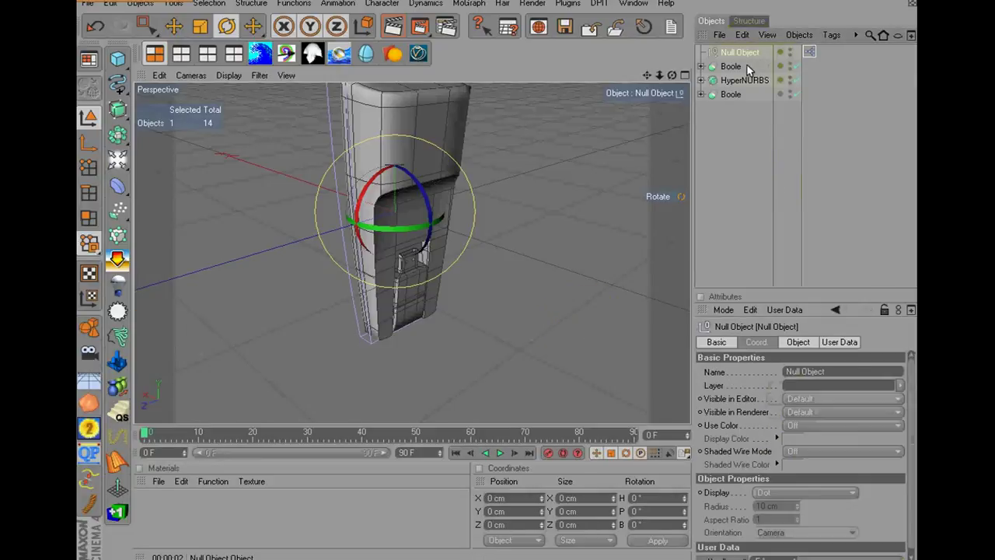
{"action": "left_click", "coordinate": [840, 342]}
{"action": "mouse_move", "coordinate": [818, 373]}
{"action": "left_mouse_down"}
{"action": "mouse_move", "coordinate": [882, 375]}
{"action": "mouse_move", "coordinate": [803, 372]}
{"action": "left_mouse_up"}
{"action": "mouse_move", "coordinate": [874, 373]}
{"action": "left_mouse_down"}
{"action": "mouse_move", "coordinate": [782, 371]}
{"action": "mouse_move", "coordinate": [891, 371]}
{"action": "left_mouse_up"}
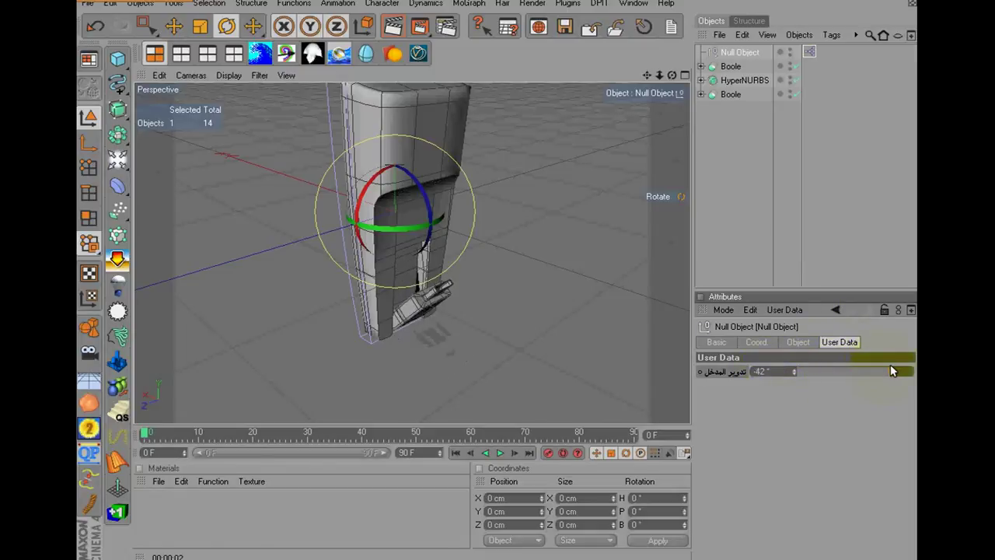
{"action": "left_click", "coordinate": [731, 66]}
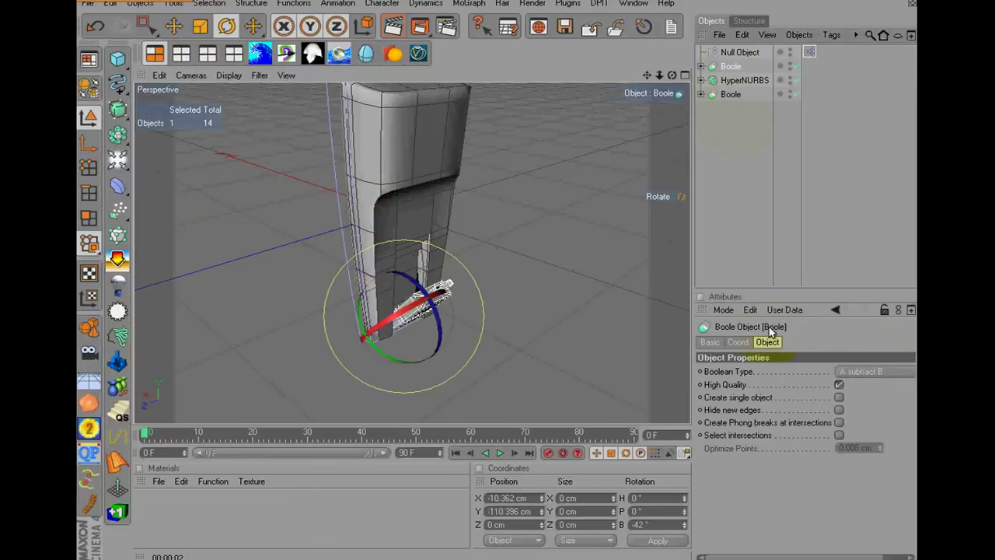
{"action": "left_click", "coordinate": [739, 52]}
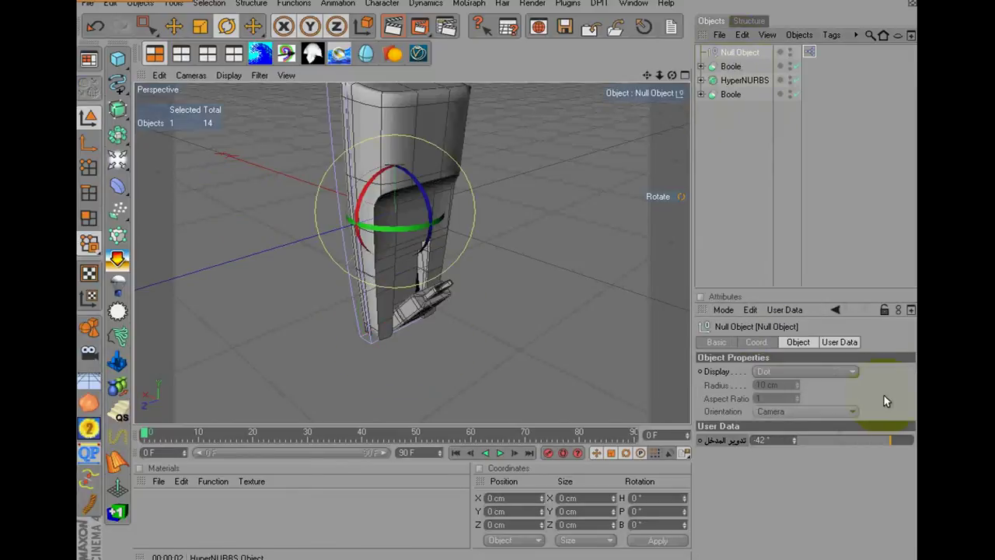
- Place the rotation slider in the viewport HUD and set it to Show Always
{"action": "left_click", "coordinate": [587, 302]}
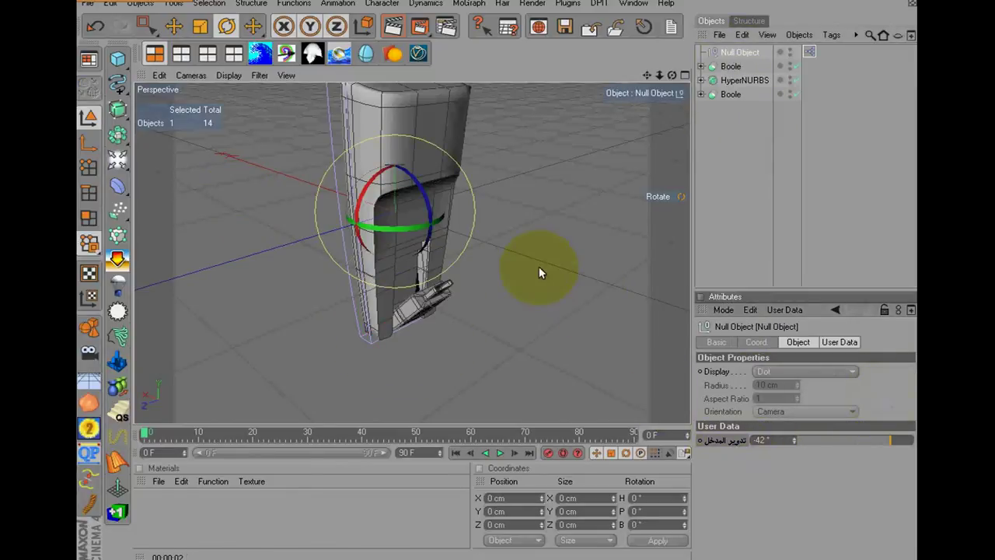
{"action": "left_click_drag", "start_coordinate": [539, 266], "coordinate": [538, 266], "text": "ctrl"}
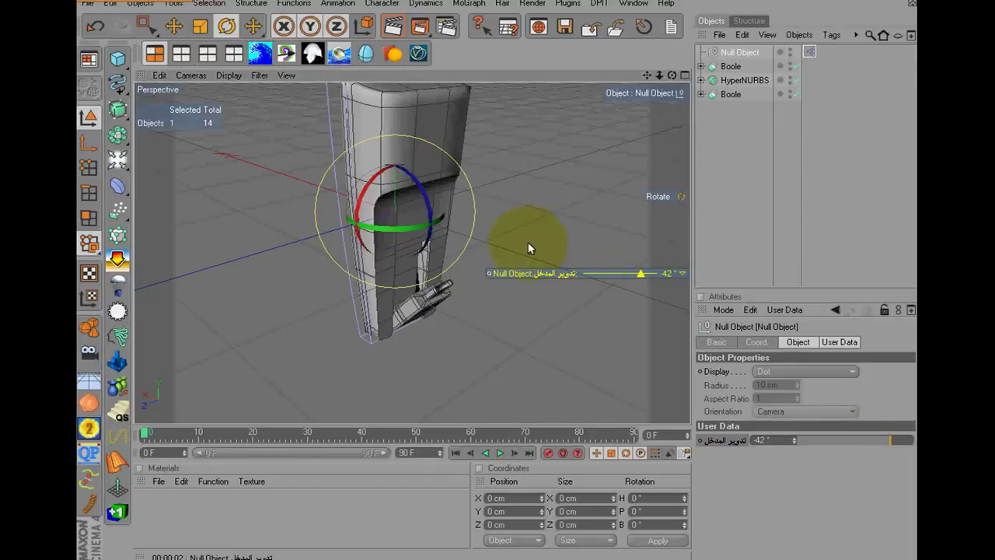
{"action": "right_click", "coordinate": [526, 274]}
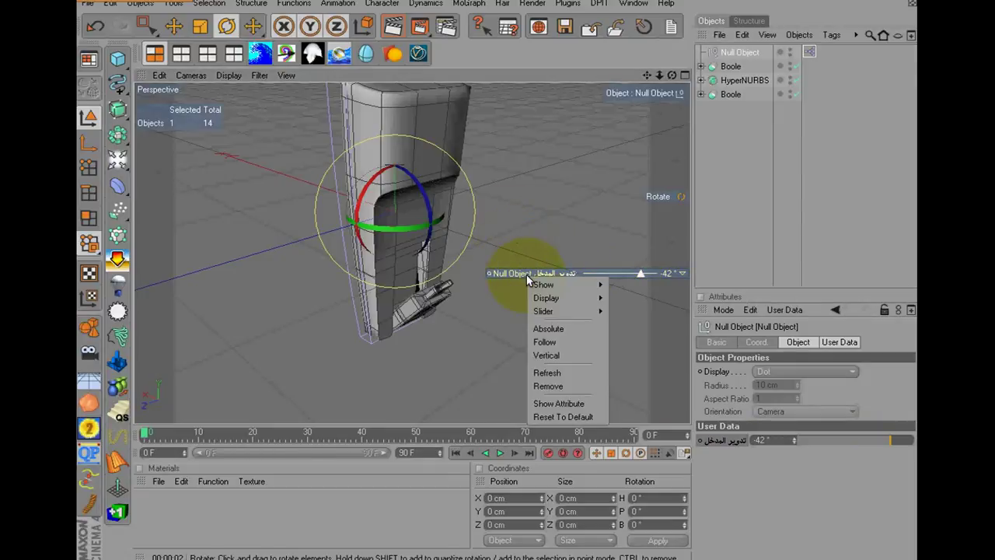
{"action": "mouse_move", "coordinate": [544, 284]}
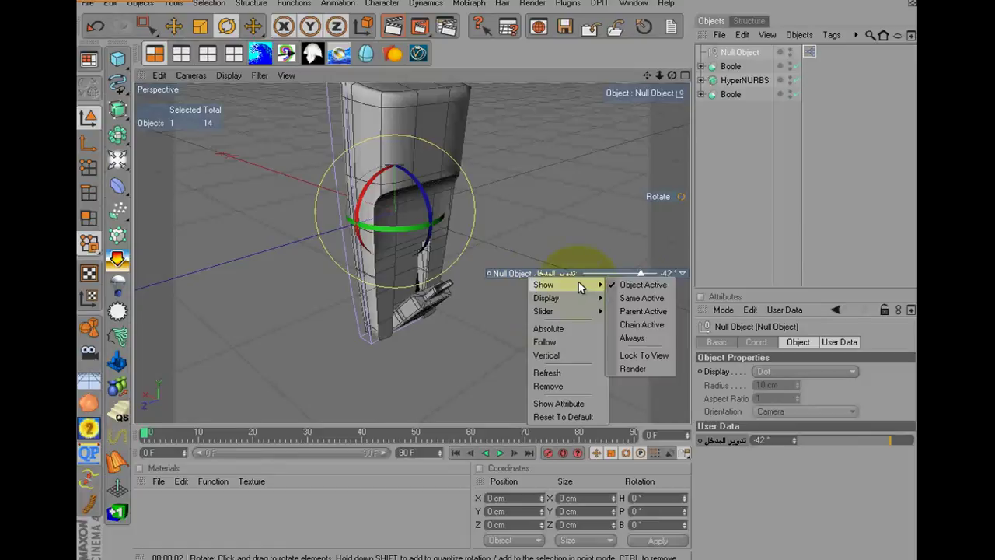
{"action": "left_click", "coordinate": [652, 340]}
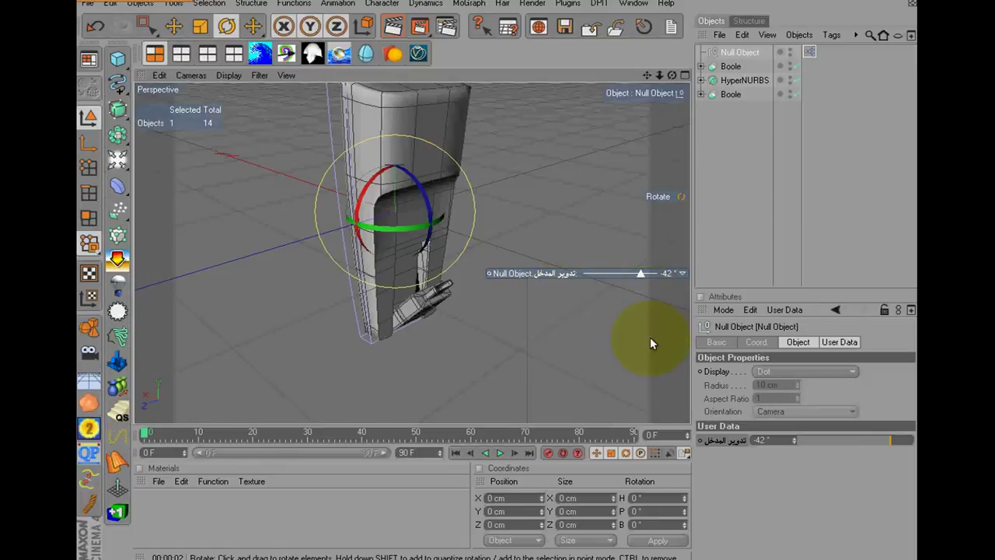
- Swing the connector to about -117° and back to -5° with the HUD slider
{"action": "left_click", "coordinate": [731, 67]}
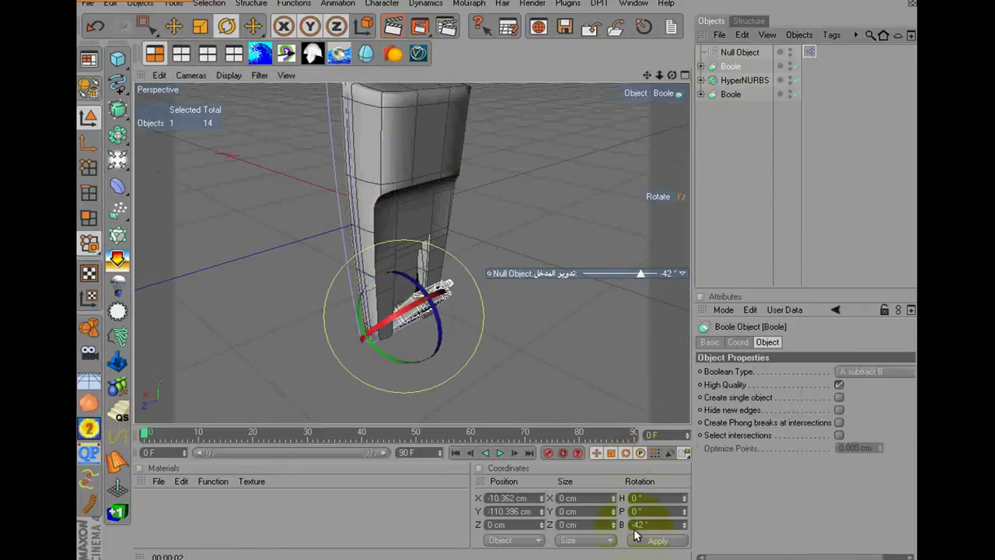
{"action": "left_click_drag", "start_coordinate": [641, 274], "coordinate": [565, 280]}
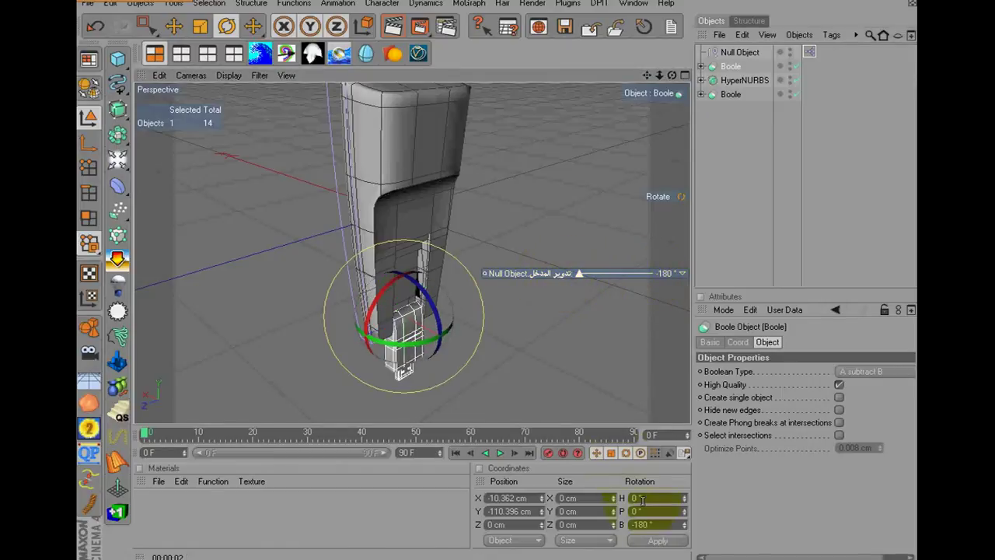
{"action": "left_click_drag", "start_coordinate": [582, 273], "coordinate": [680, 282]}
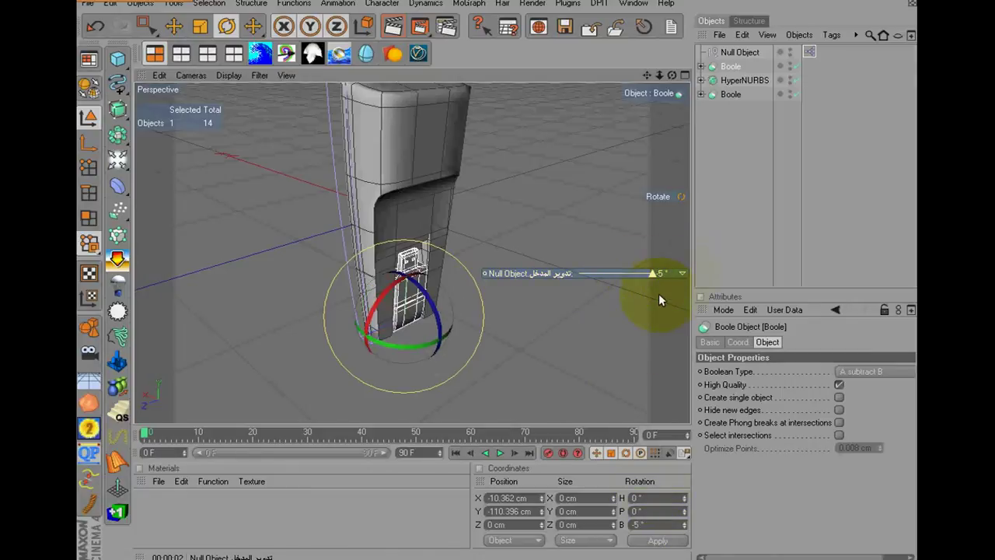
- Frame the whole modem and render a preview in the Render View
{"action": "left_click", "coordinate": [758, 134]}
{"action": "left_click_drag", "start_coordinate": [655, 80], "coordinate": [500, 277]}
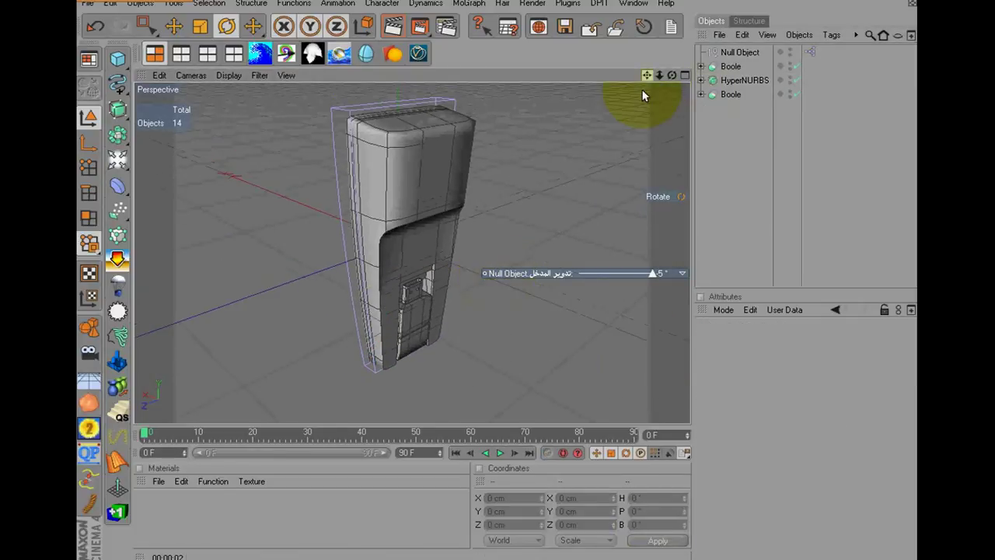
{"action": "left_click_drag", "start_coordinate": [653, 275], "coordinate": [591, 272]}
{"action": "left_click", "coordinate": [398, 28]}
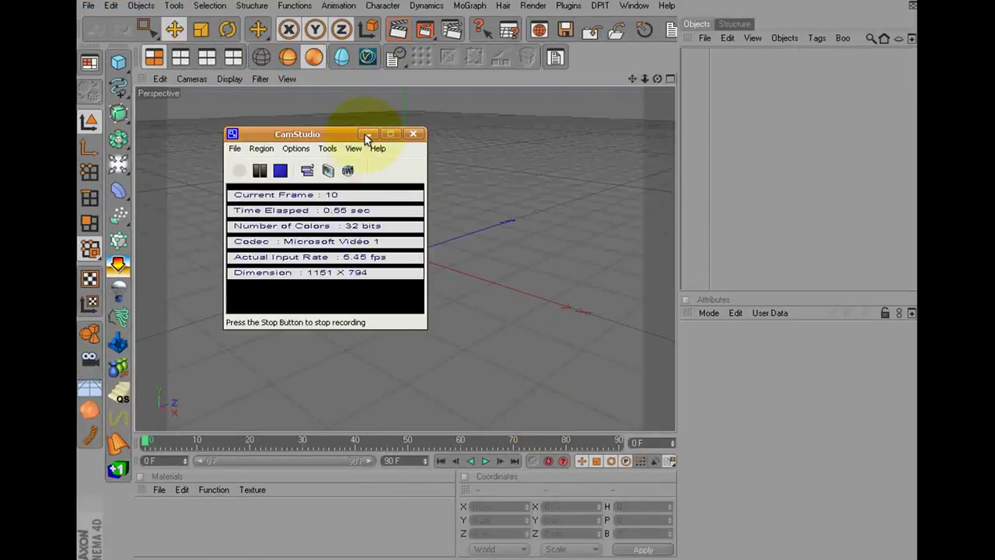
- Preview the 3.jpg modem render, then drag 3.c4d into Cinema 4D
{"action": "left_click", "coordinate": [367, 133]}
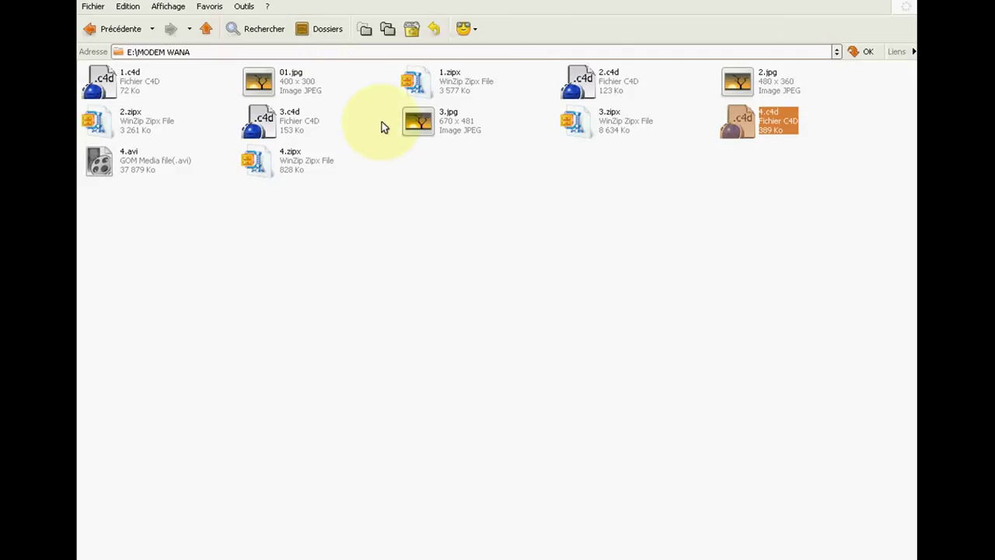
{"action": "left_click", "coordinate": [274, 120]}
{"action": "left_click", "coordinate": [430, 130]}
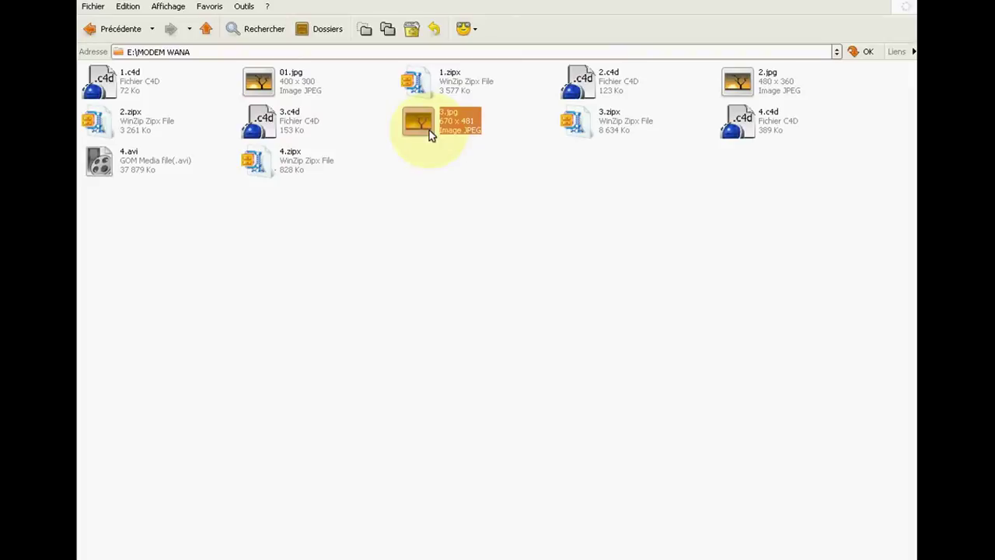
{"action": "double_click", "coordinate": [430, 129]}
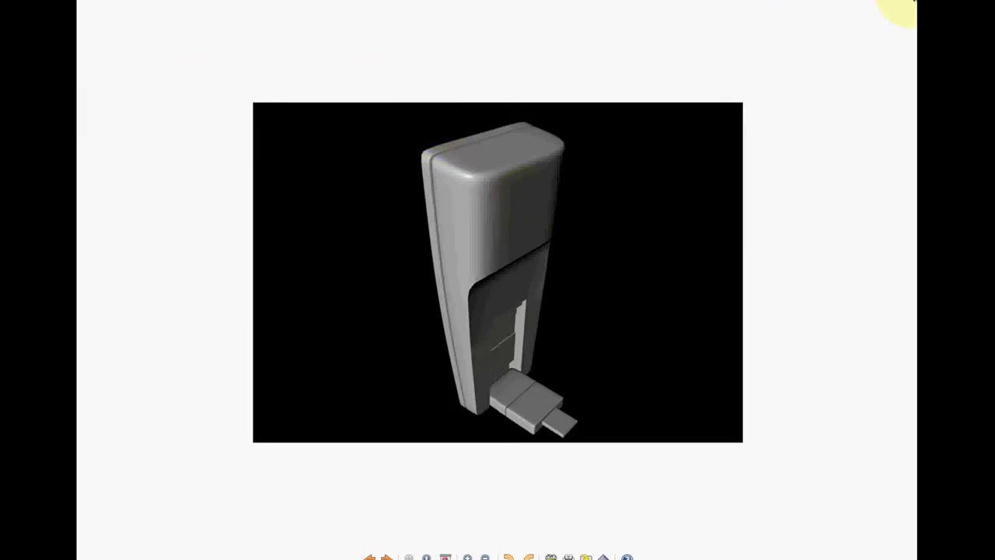
{"action": "left_click", "coordinate": [914, 3]}
{"action": "mouse_move", "coordinate": [277, 122]}
{"action": "left_mouse_down"}
{"action": "mouse_move", "coordinate": [510, 368]}
{"action": "mouse_move", "coordinate": [468, 325]}
{"action": "left_mouse_up"}
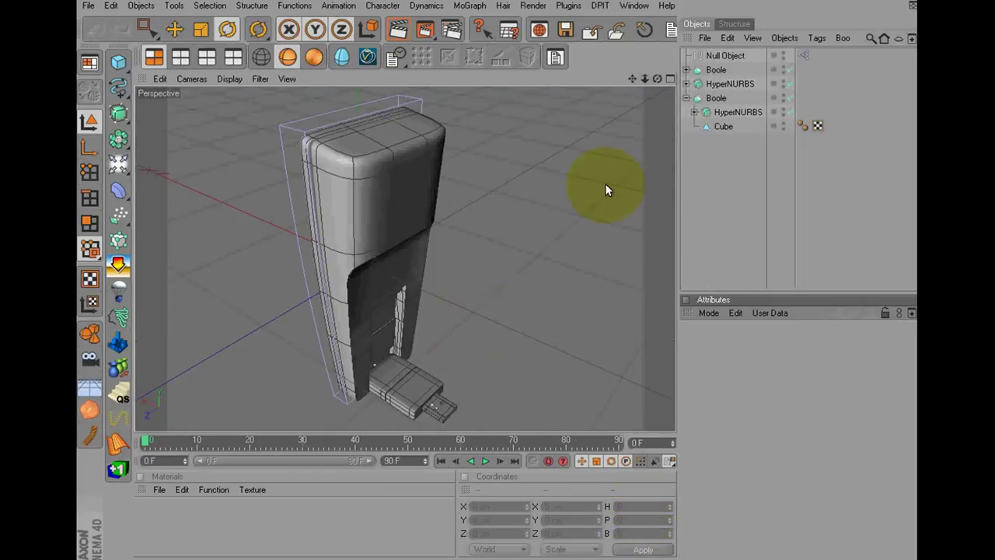
- Create a new VrayAdvancedMaterial and set its editor preview quality to Low
{"action": "mouse_move", "coordinate": [657, 78]}
{"action": "left_mouse_down"}
{"action": "mouse_move", "coordinate": [368, 290]}
{"action": "mouse_move", "coordinate": [639, 179]}
{"action": "left_mouse_up"}
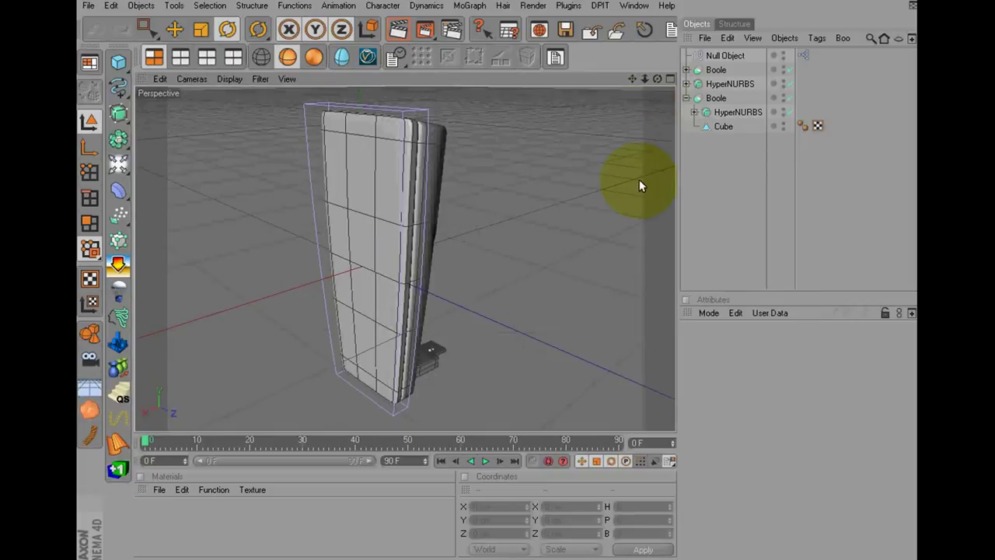
{"action": "left_click", "coordinate": [159, 489]}
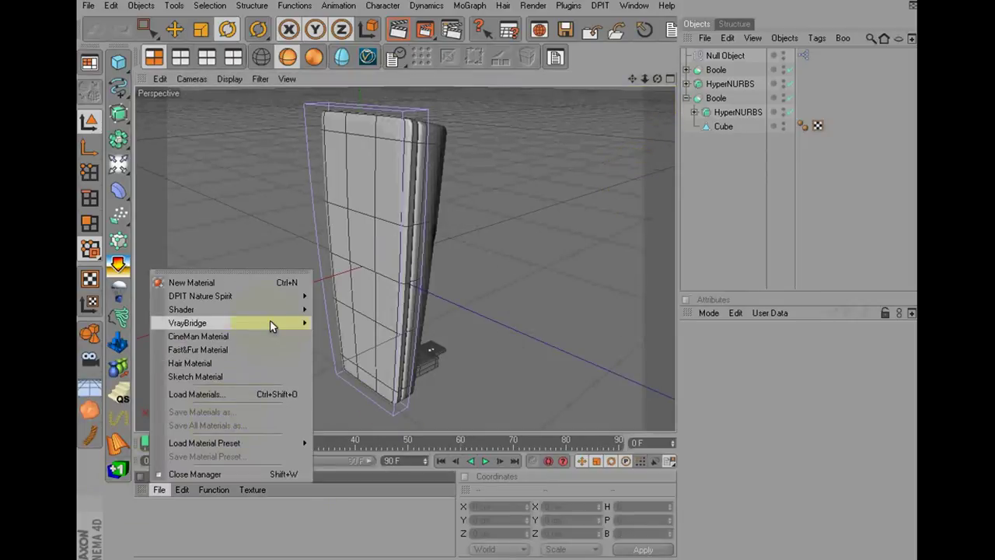
{"action": "mouse_move", "coordinate": [187, 323]}
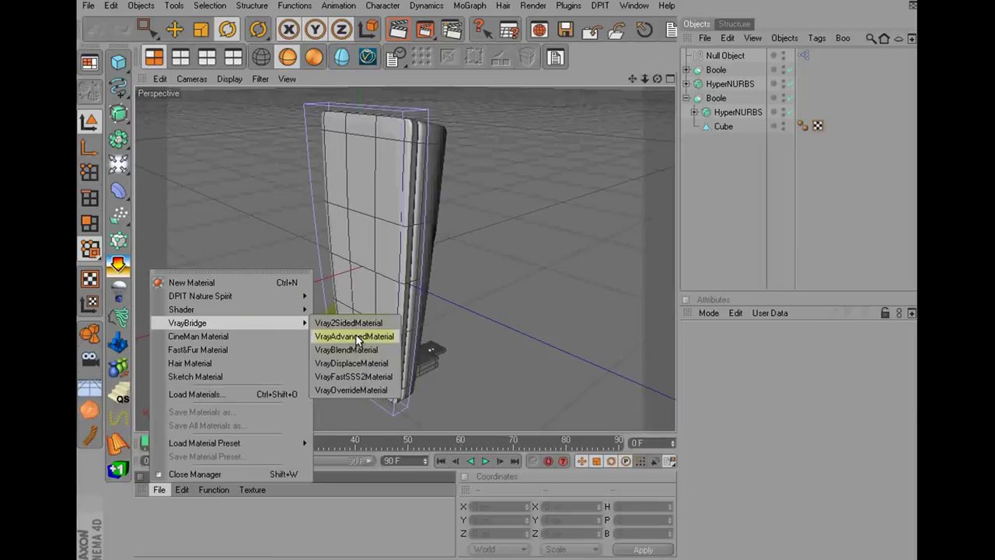
{"action": "left_click", "coordinate": [357, 338]}
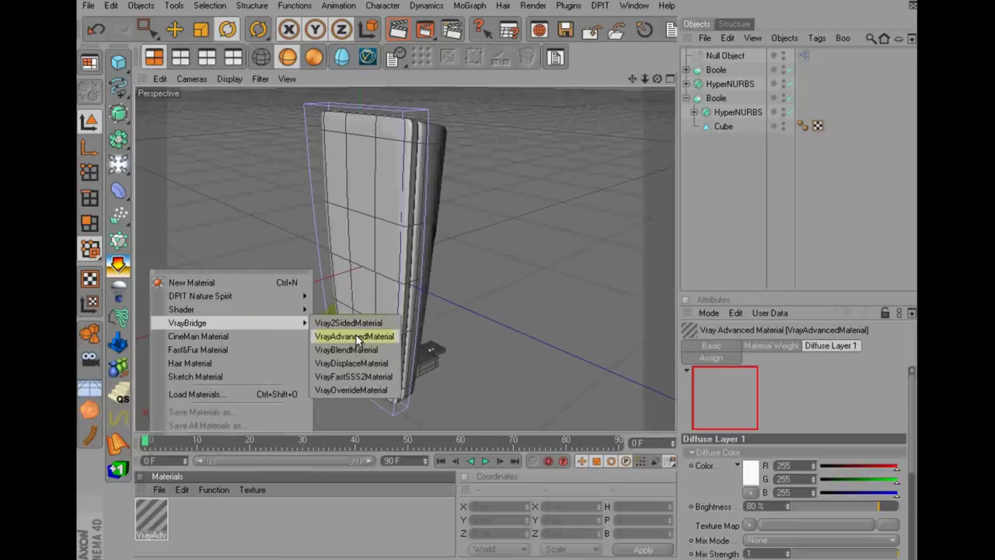
{"action": "double_click", "coordinate": [153, 517]}
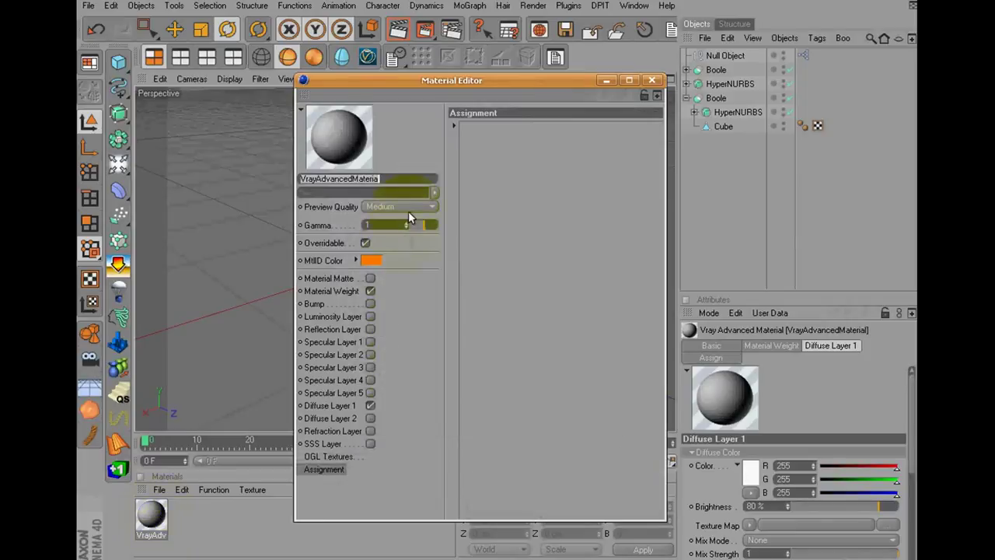
{"action": "left_click", "coordinate": [409, 207]}
{"action": "left_click", "coordinate": [406, 248]}
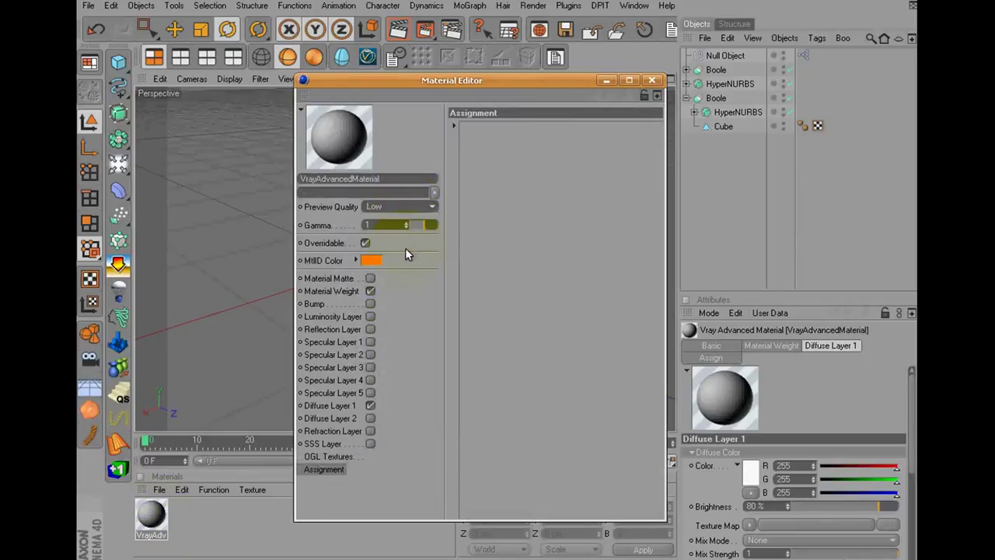
- Disable Material Weight, set Diffuse brightness to 0%, and enable Specular Layer 1
{"action": "left_click", "coordinate": [343, 289]}
{"action": "left_click", "coordinate": [370, 291]}
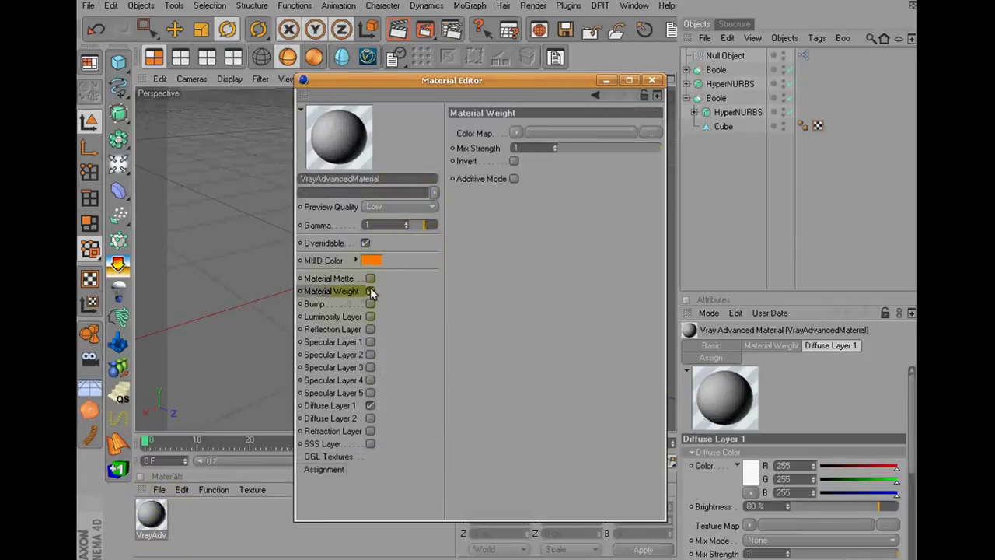
{"action": "left_click", "coordinate": [349, 406]}
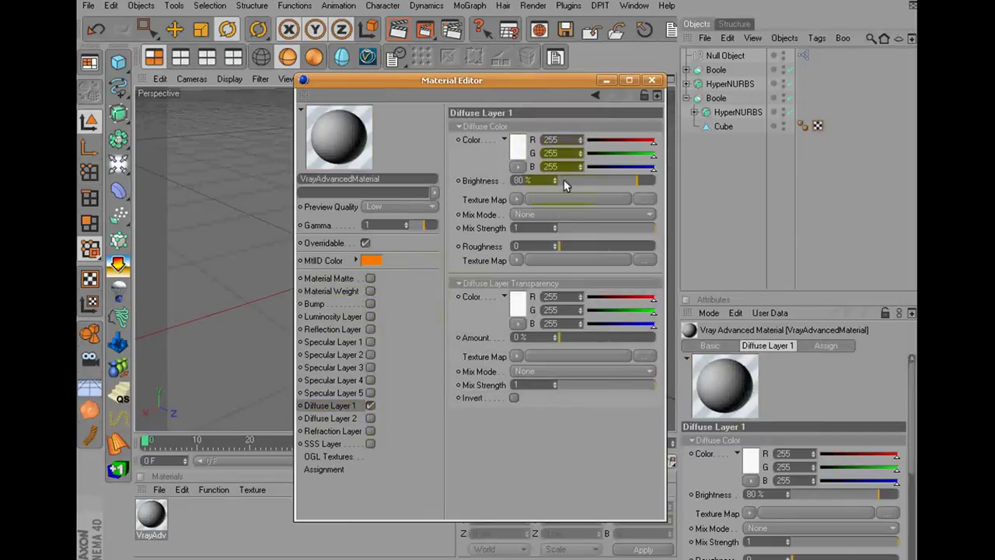
{"action": "left_click_drag", "start_coordinate": [566, 180], "coordinate": [531, 182]}
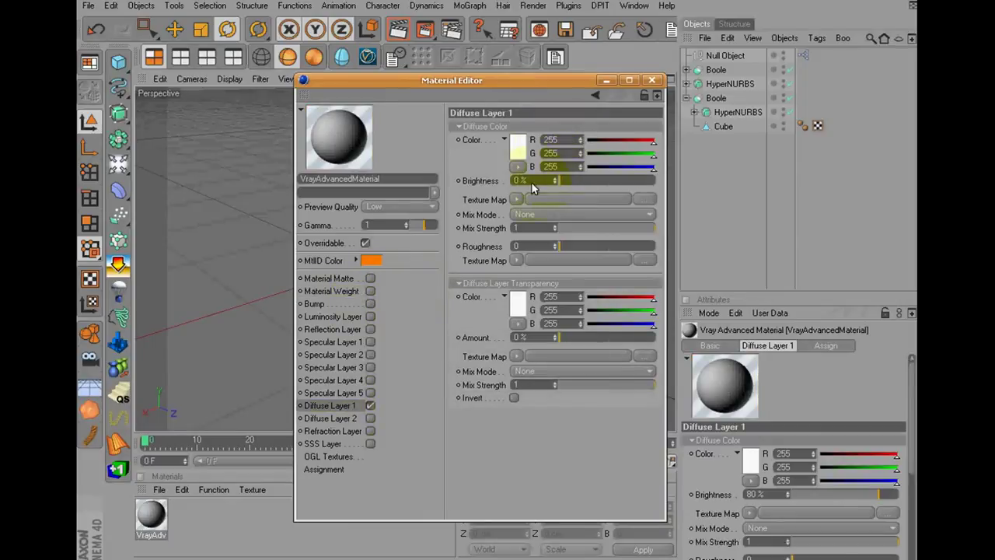
{"action": "left_click", "coordinate": [371, 343]}
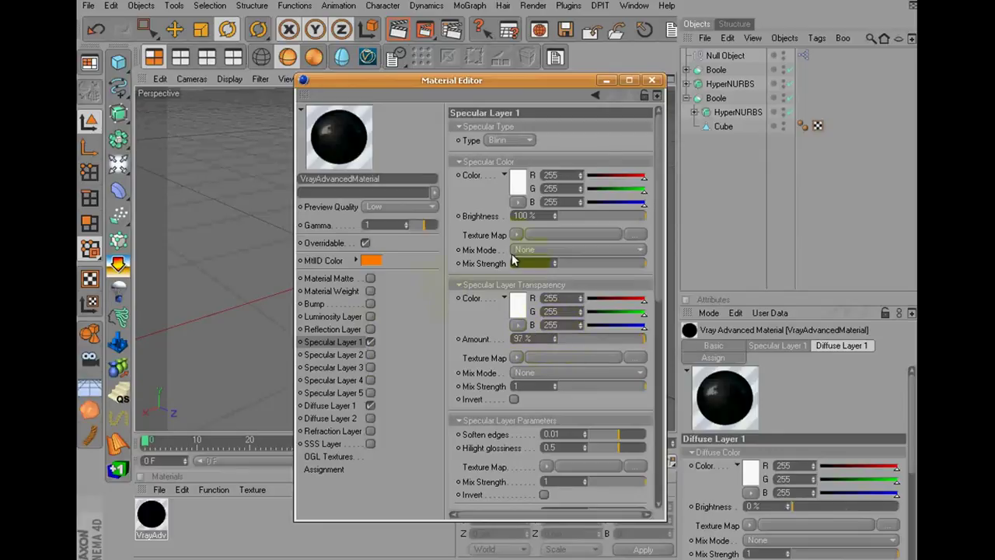
- Close the material editor and expand HyperNURBS to select its Cube
{"action": "left_click", "coordinate": [658, 80]}
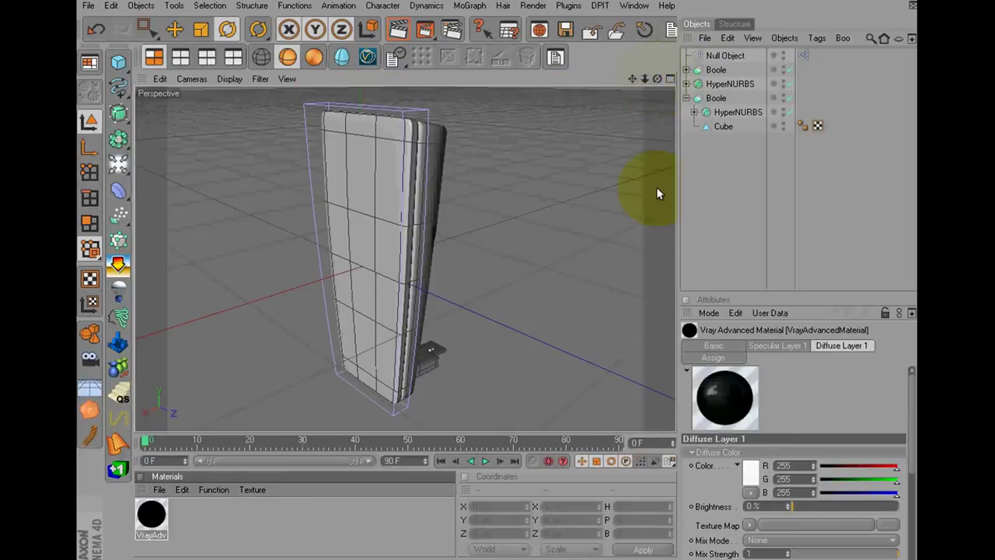
{"action": "left_click", "coordinate": [716, 129]}
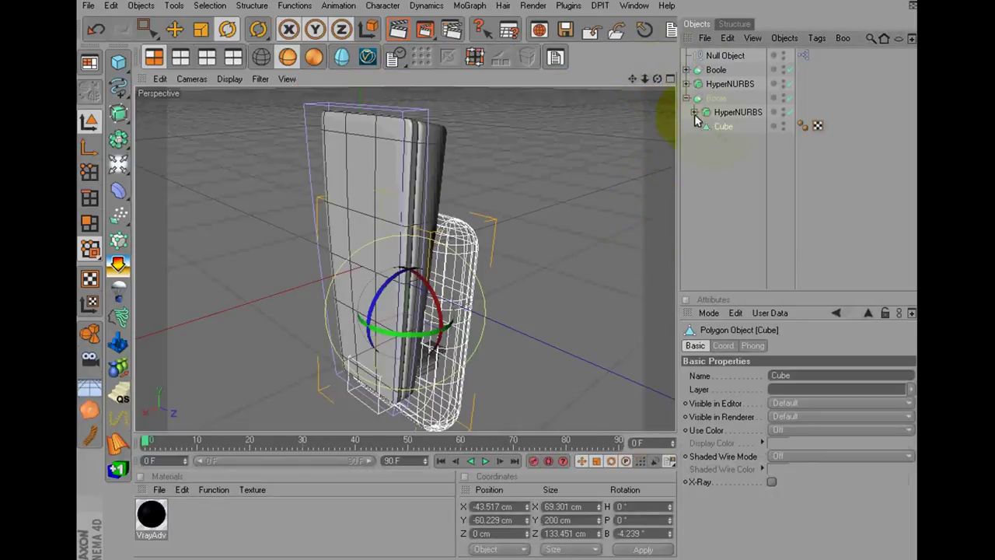
{"action": "left_click", "coordinate": [695, 112]}
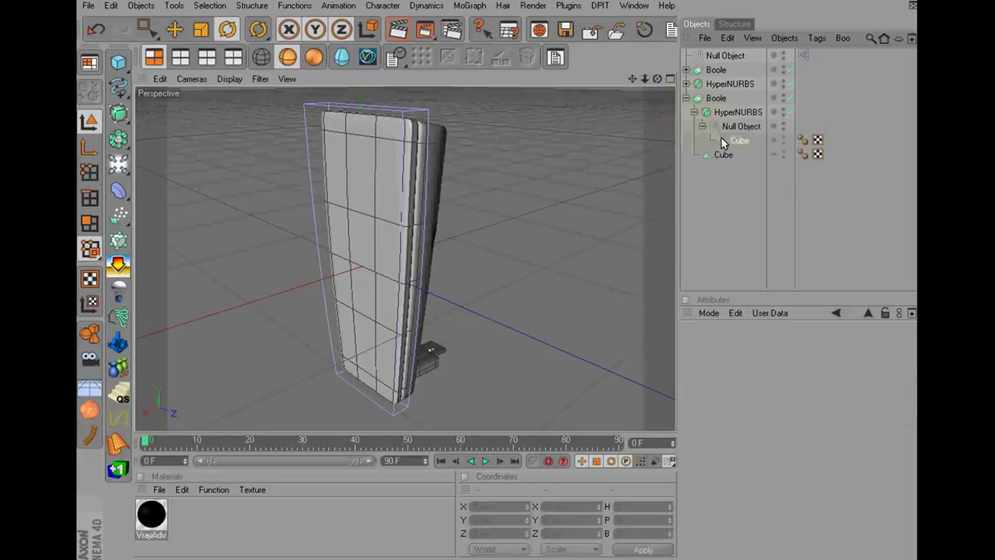
{"action": "left_click", "coordinate": [723, 140]}
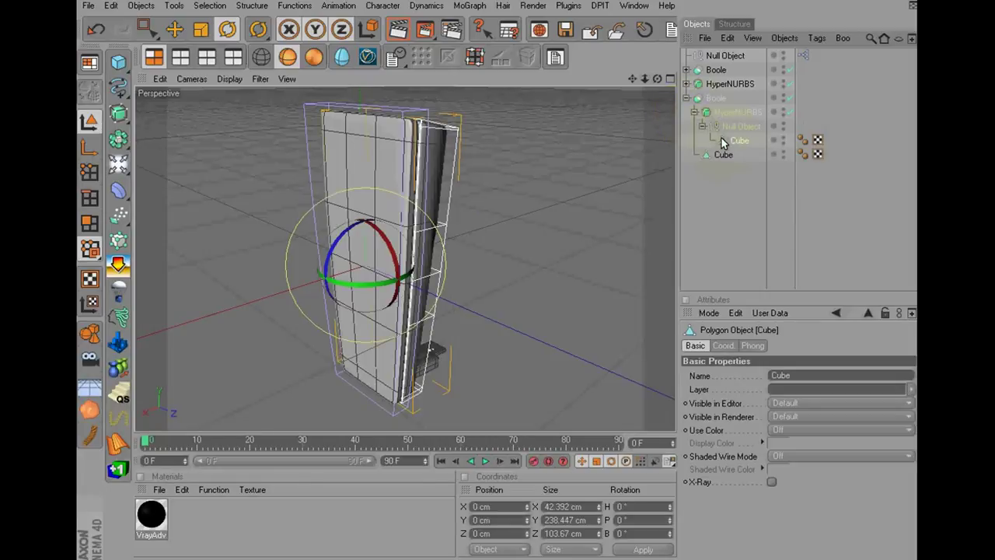
{"action": "left_click", "coordinate": [686, 99]}
{"action": "left_click", "coordinate": [687, 84]}
{"action": "left_click", "coordinate": [715, 99]}
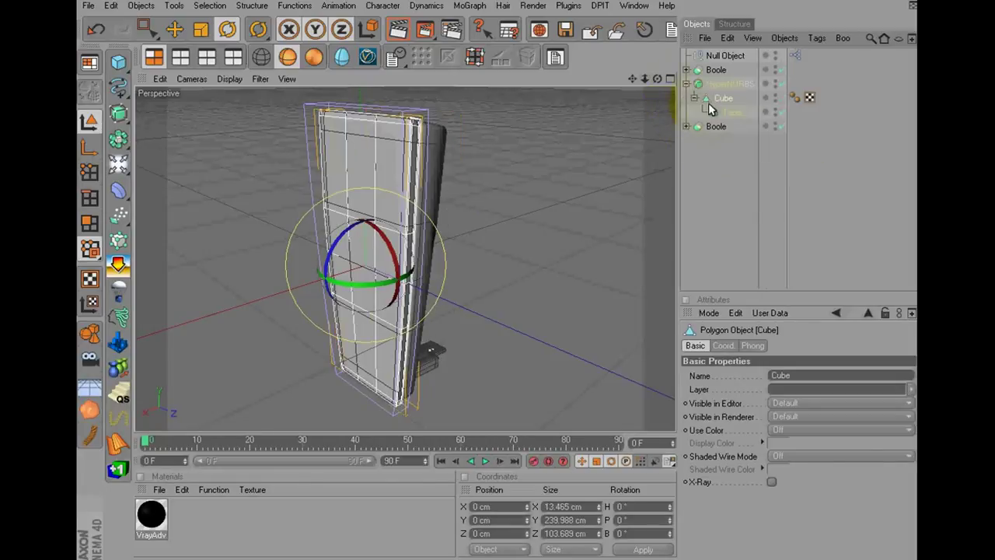
- Drag the black V-Ray material onto the Cube and render with Ctrl+R
{"action": "left_click", "coordinate": [163, 513]}
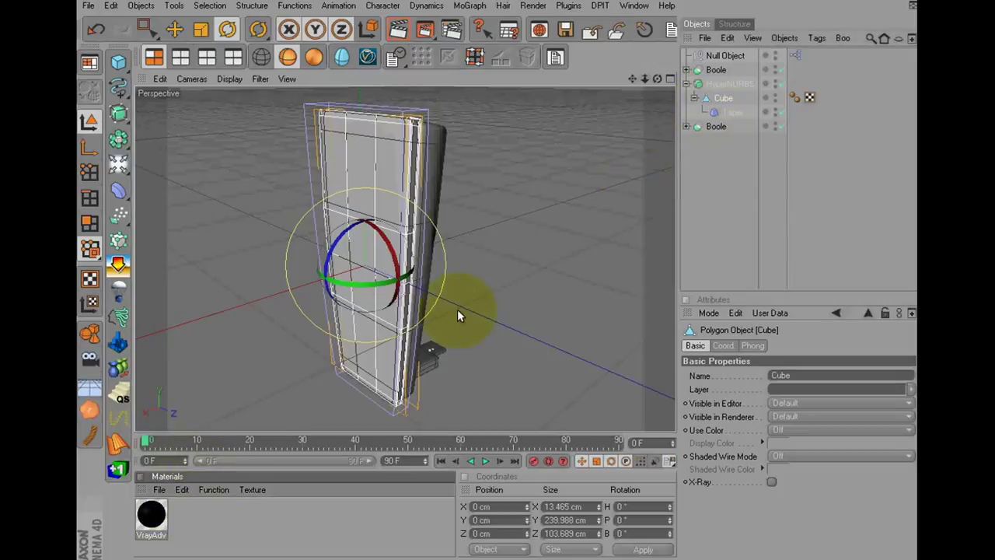
{"action": "left_click_drag", "start_coordinate": [718, 99], "coordinate": [719, 101]}
{"action": "left_click", "coordinate": [742, 168]}
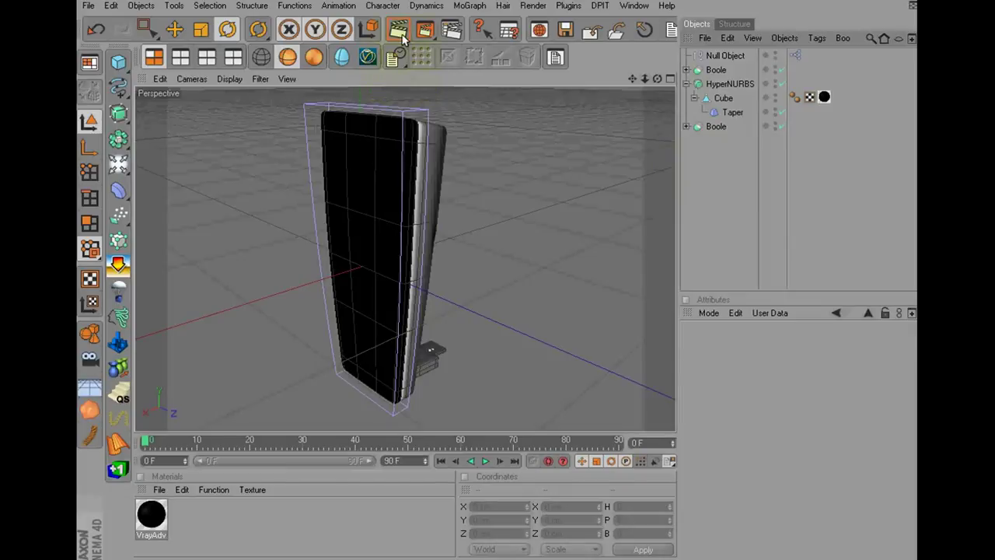
{"action": "left_click", "coordinate": [480, 210]}
{"action": "key", "text": "ctrl+r"}
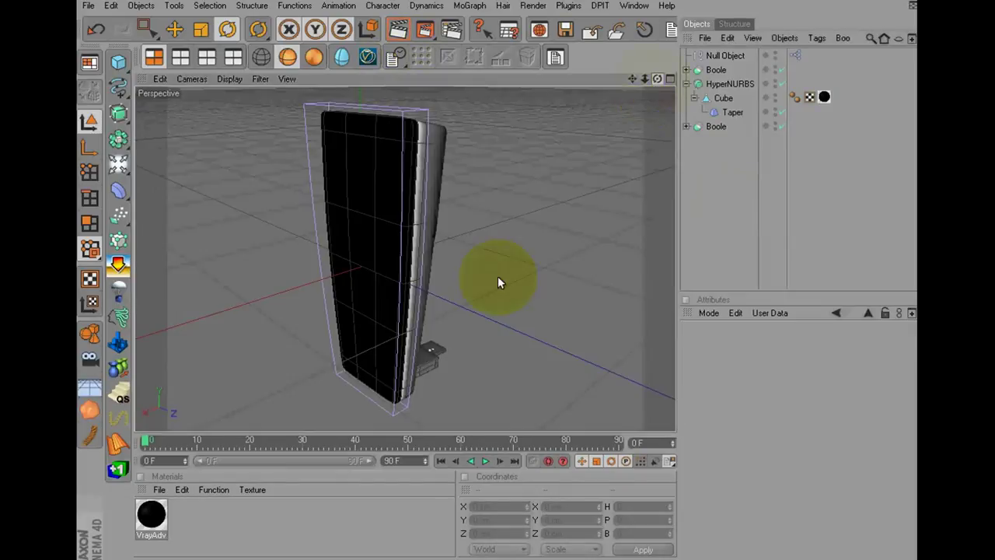
{"action": "left_click_drag", "start_coordinate": [498, 276], "coordinate": [502, 281]}
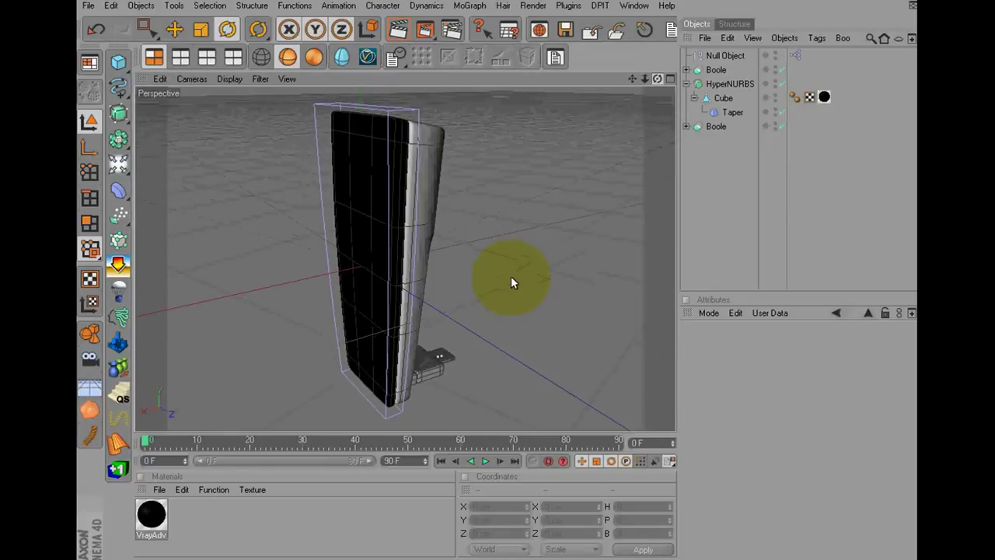
- Create a VrayAdvancedMaterial with Material Weight off and a Noise bump texture
{"action": "left_click", "coordinate": [160, 489]}
{"action": "mouse_move", "coordinate": [188, 323]}
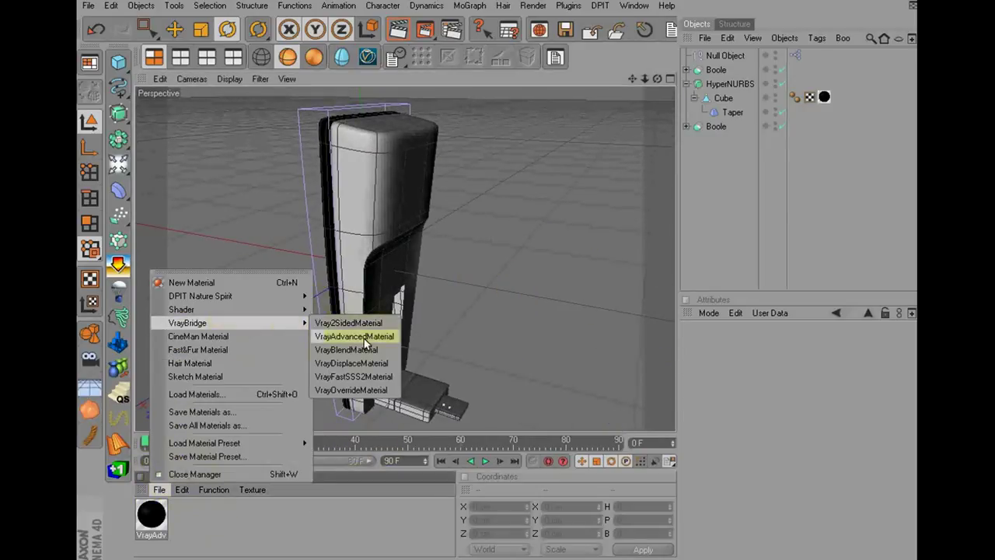
{"action": "left_click", "coordinate": [360, 330]}
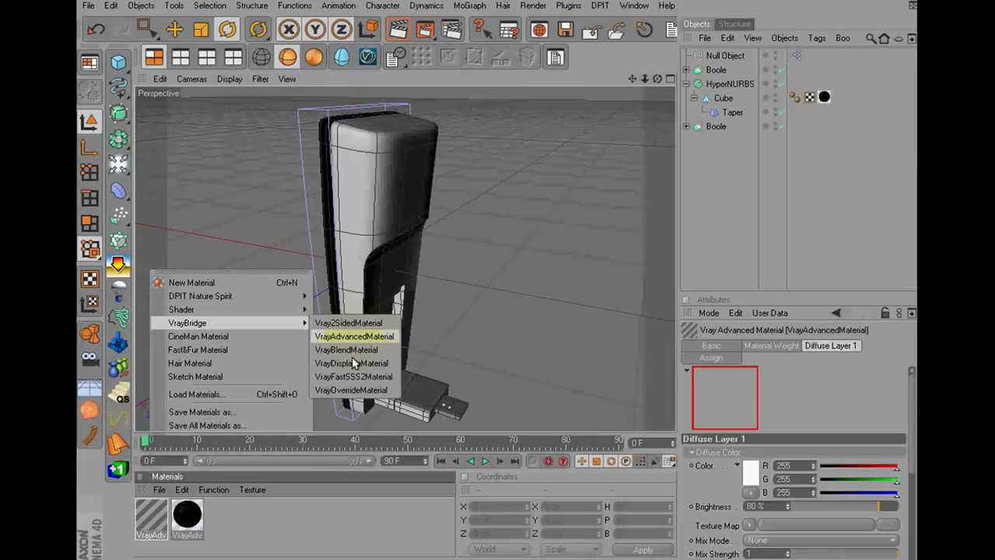
{"action": "double_click", "coordinate": [152, 517]}
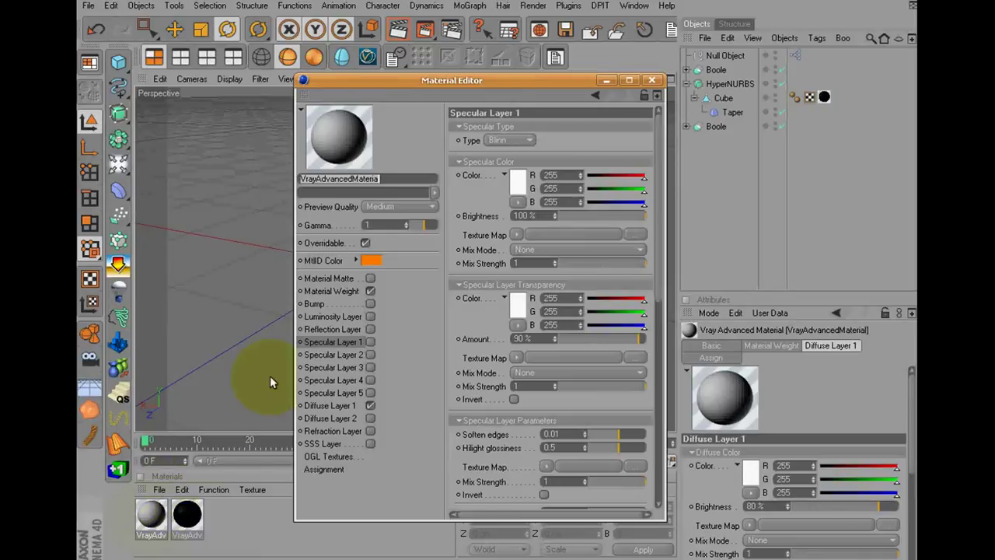
{"action": "left_click", "coordinate": [371, 293]}
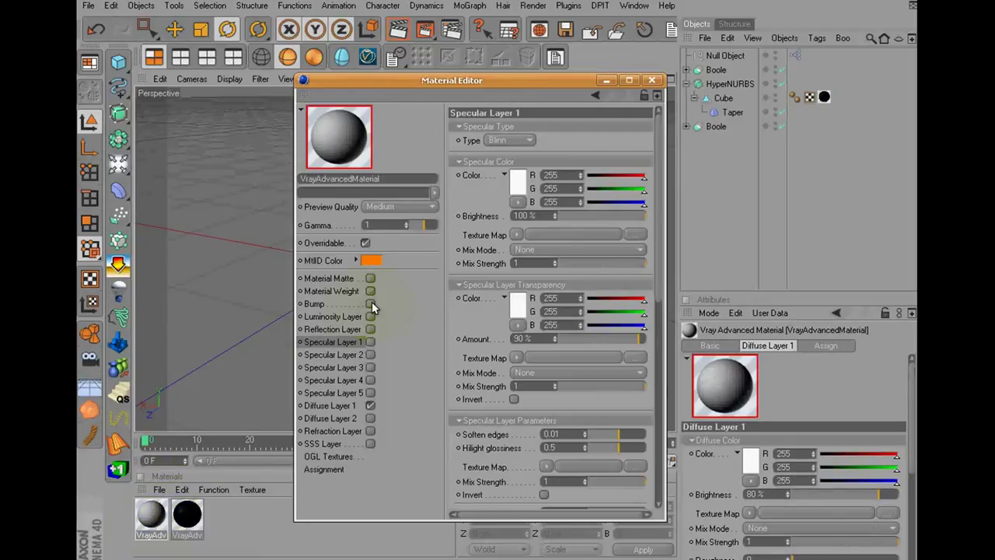
{"action": "left_click", "coordinate": [371, 304]}
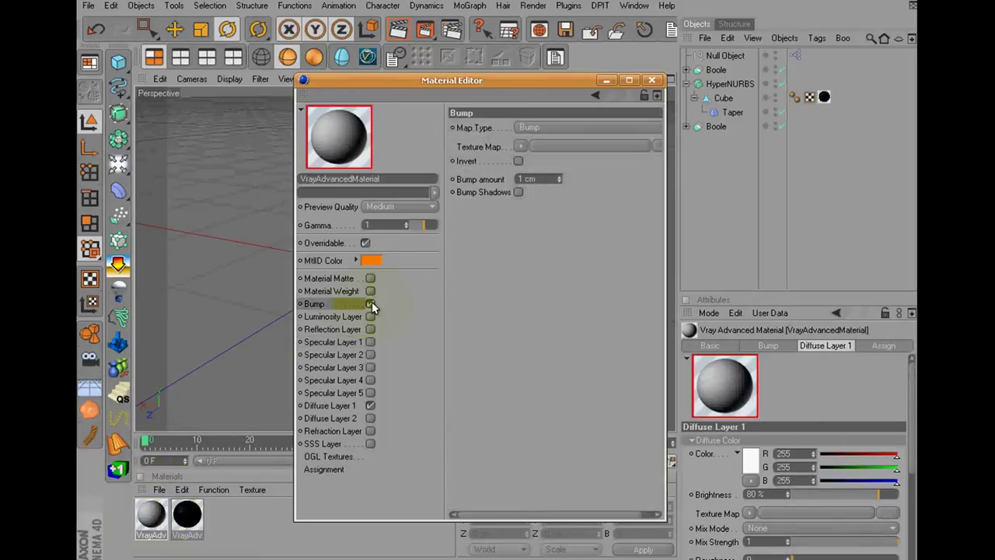
{"action": "left_click", "coordinate": [521, 147]}
{"action": "left_click", "coordinate": [571, 303]}
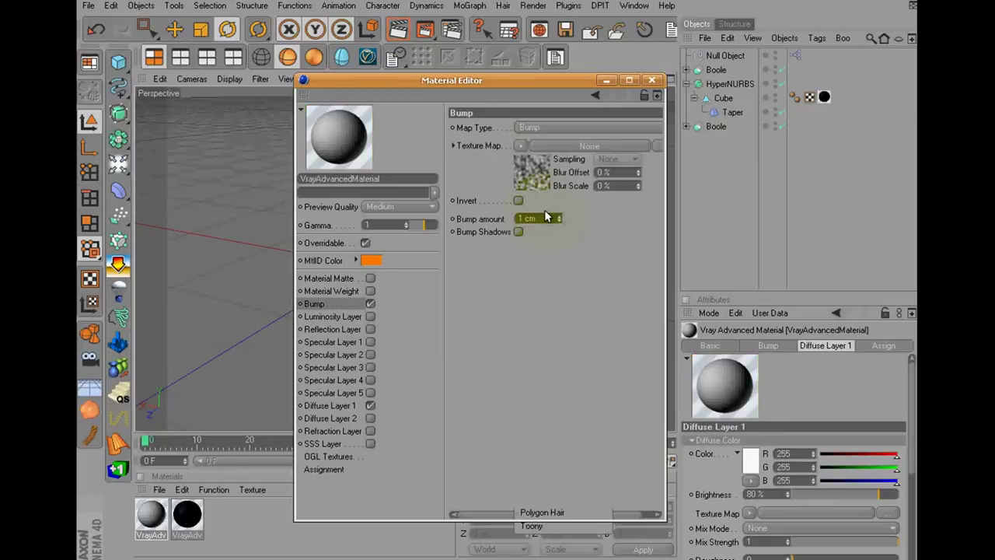
{"action": "left_click", "coordinate": [419, 203]}
{"action": "left_click", "coordinate": [415, 249]}
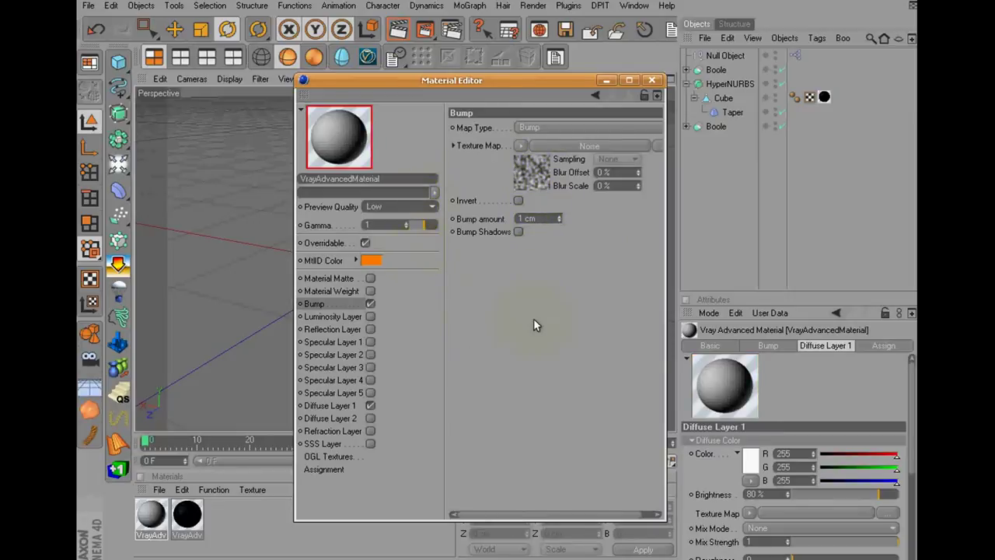
- Invert the bump and set the Noise shader's Global Scale to 5%
{"action": "left_click", "coordinate": [518, 201]}
{"action": "left_click", "coordinate": [535, 173]}
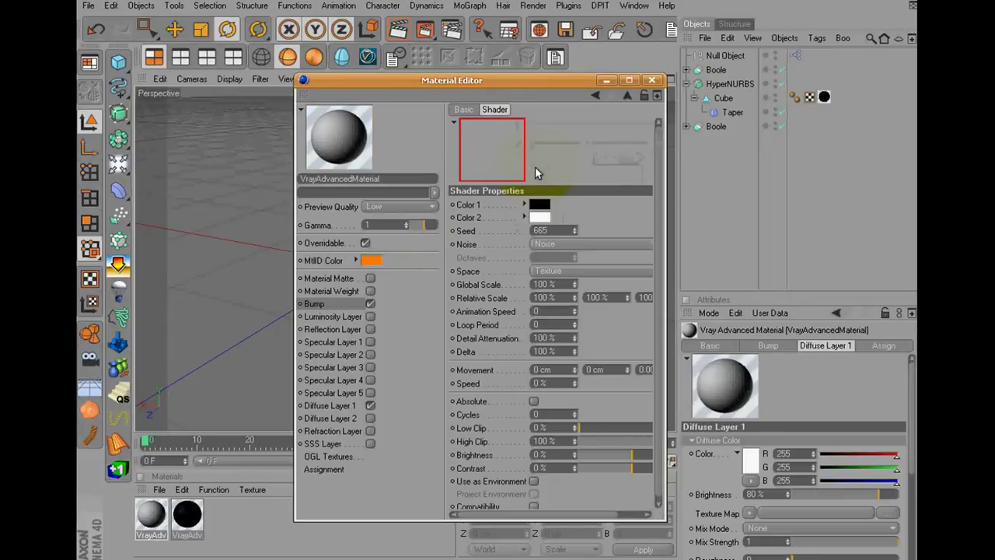
{"action": "double_click", "coordinate": [548, 283]}
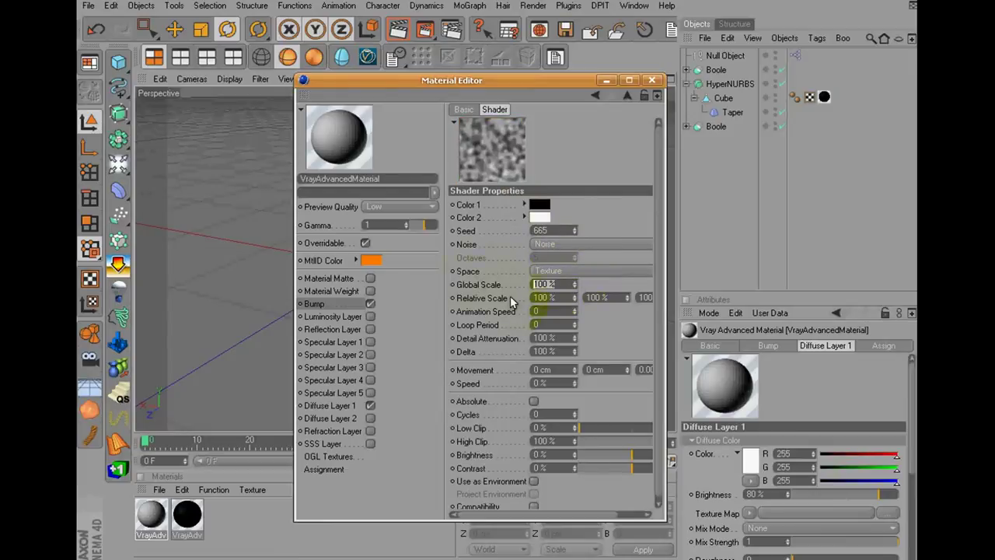
{"action": "type", "text": "5"}
{"action": "key", "text": "Return"}
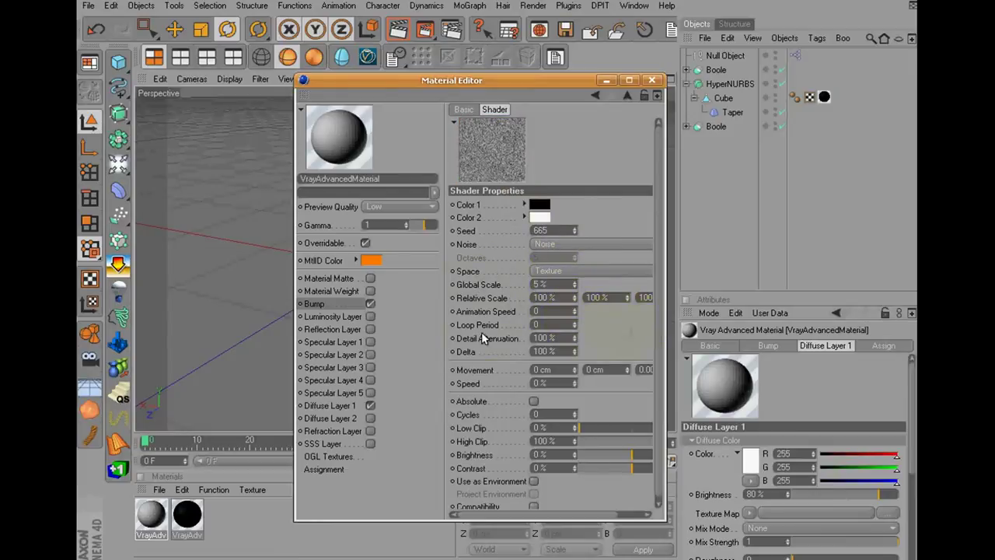
{"action": "left_click", "coordinate": [346, 406]}
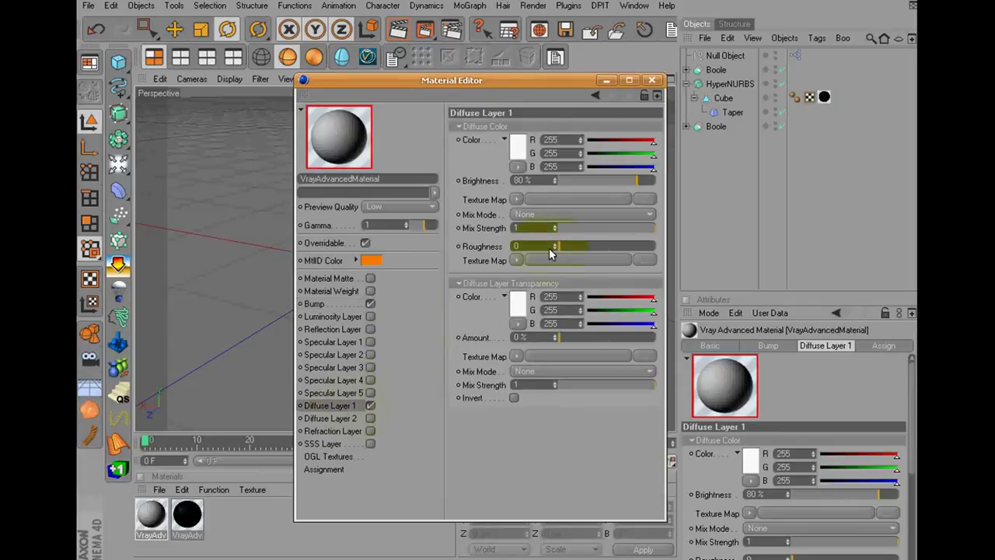
- Enable the Reflection Layer and set its transparency amount to 78%
{"action": "left_click", "coordinate": [371, 330]}
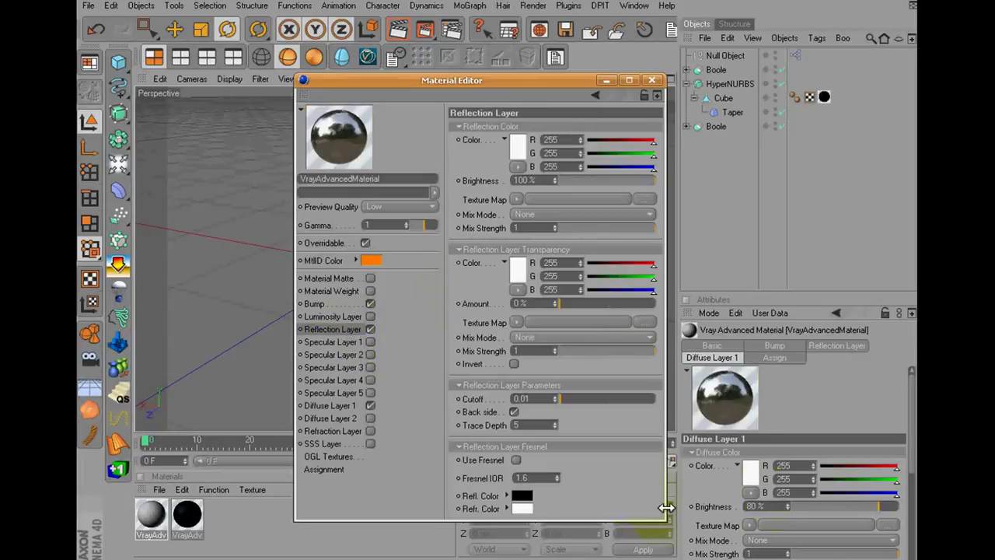
{"action": "left_click_drag", "start_coordinate": [667, 518], "coordinate": [830, 502]}
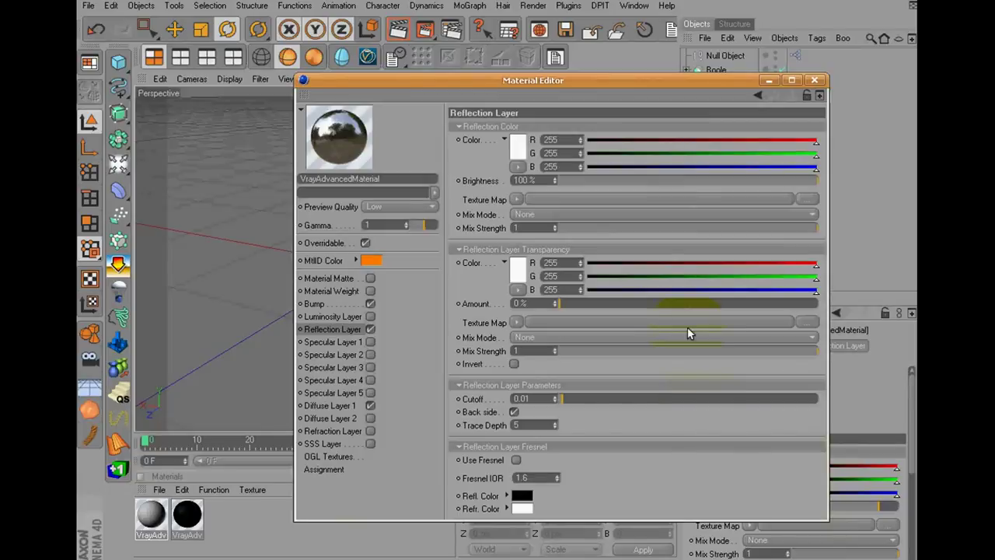
{"action": "left_click_drag", "start_coordinate": [656, 305], "coordinate": [677, 308]}
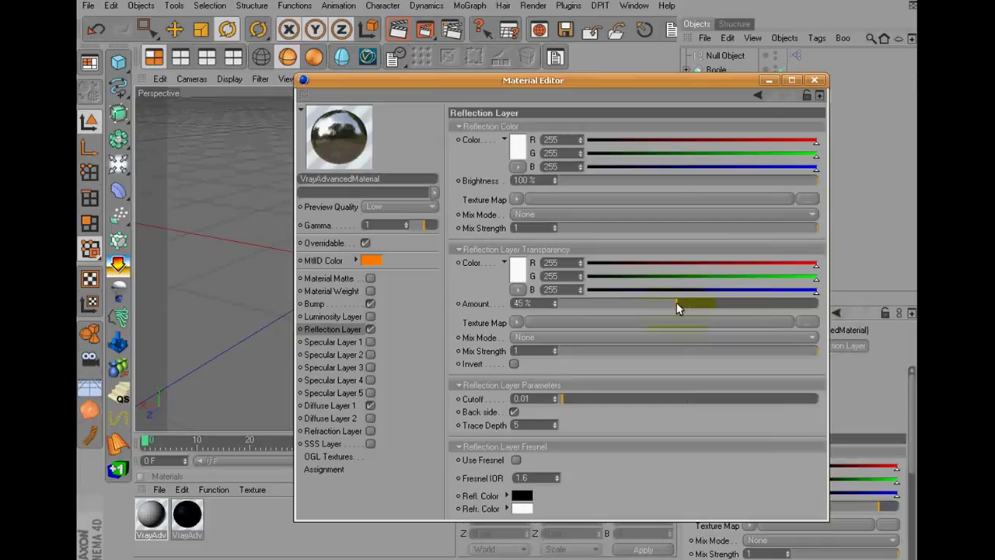
{"action": "left_click", "coordinate": [761, 304]}
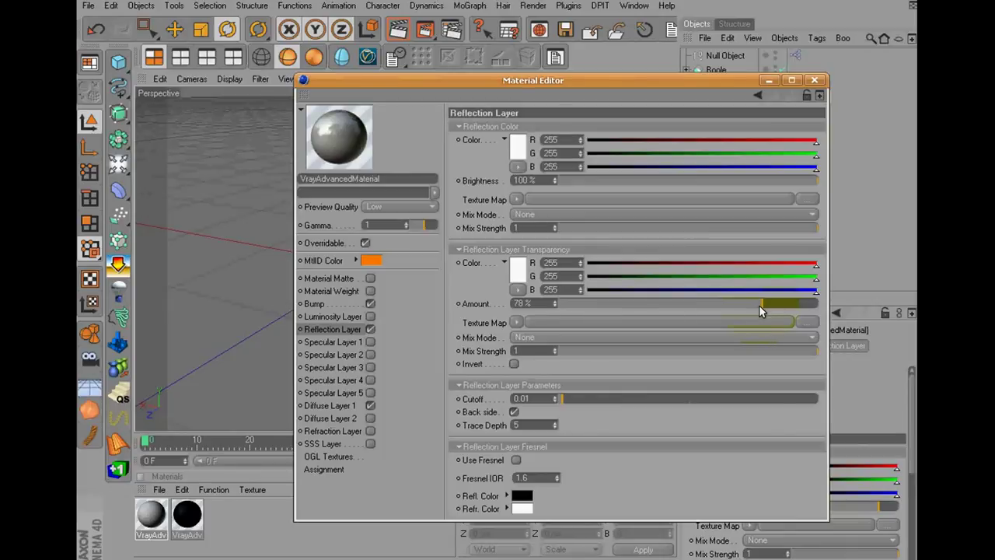
- Close the material editor and expand Boole's Null Object and Symmetry hierarchy in the Object Manager
{"action": "left_click", "coordinate": [814, 80]}
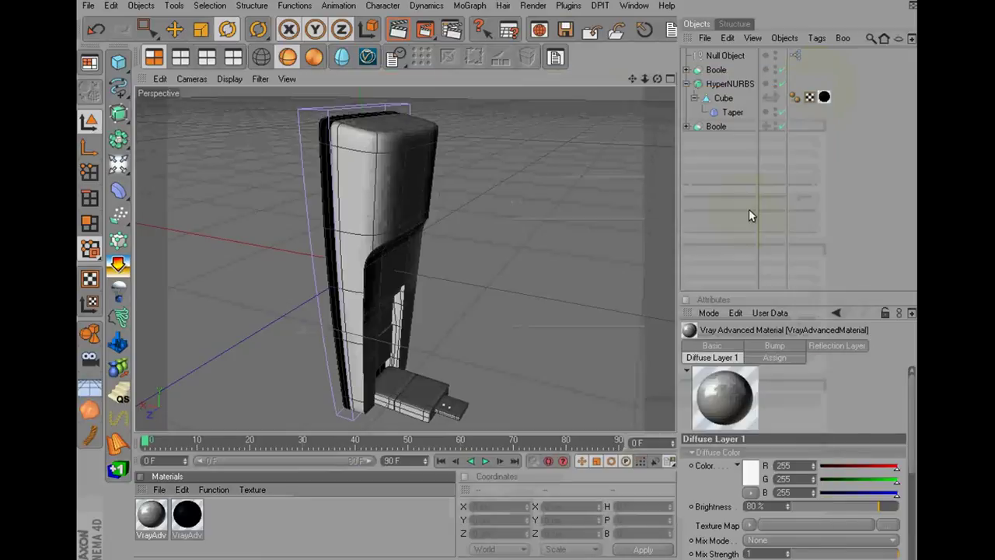
{"action": "left_click", "coordinate": [670, 148]}
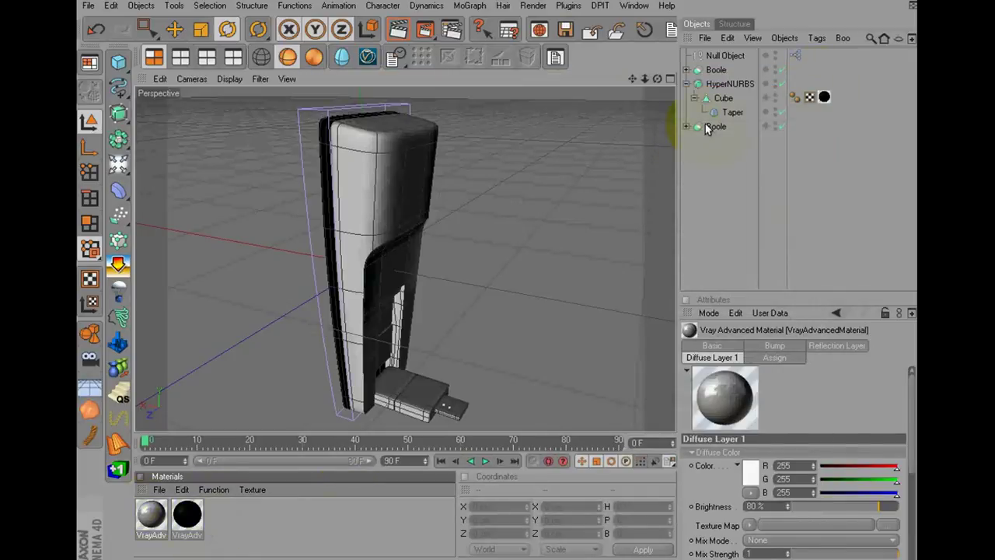
{"action": "left_click", "coordinate": [687, 70]}
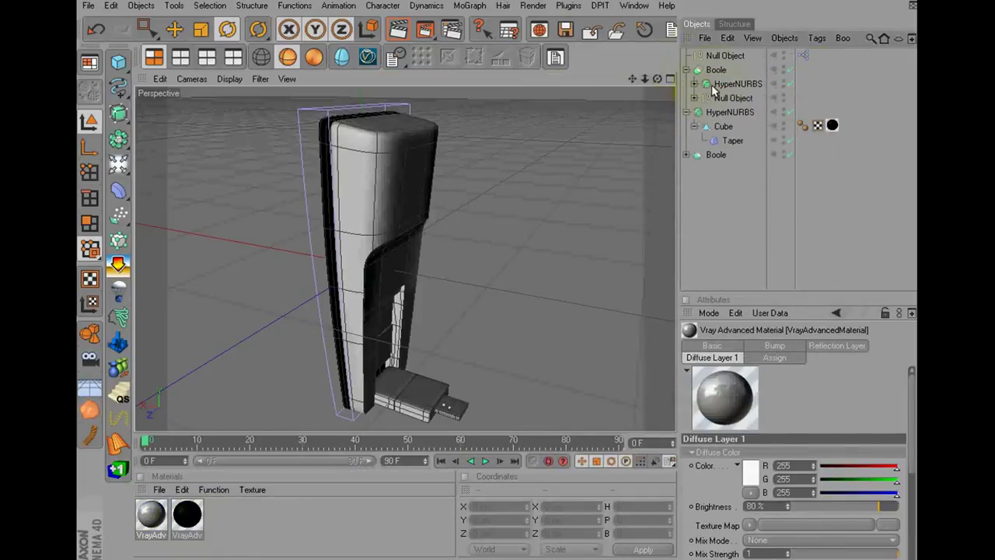
{"action": "left_click", "coordinate": [694, 99]}
{"action": "left_click", "coordinate": [715, 111]}
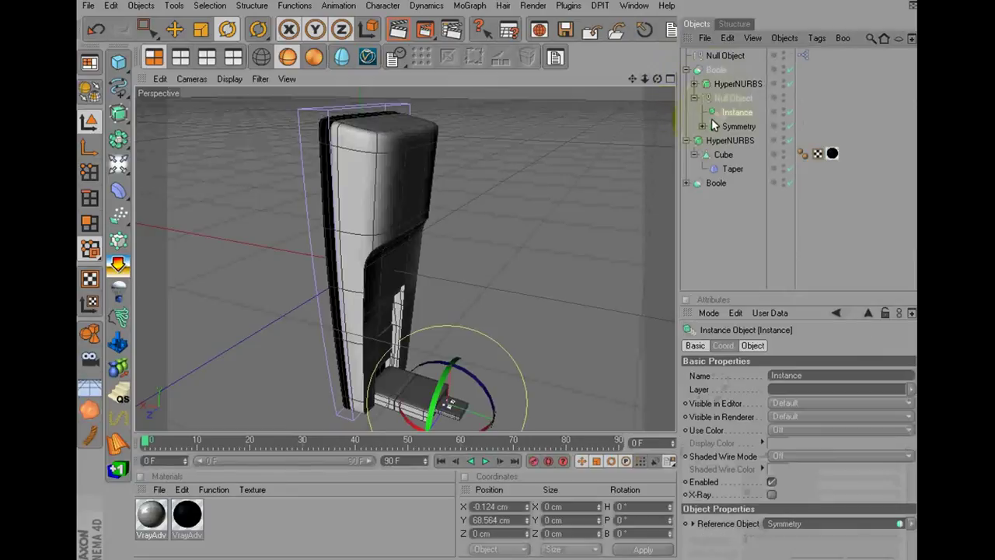
{"action": "left_click", "coordinate": [703, 126]}
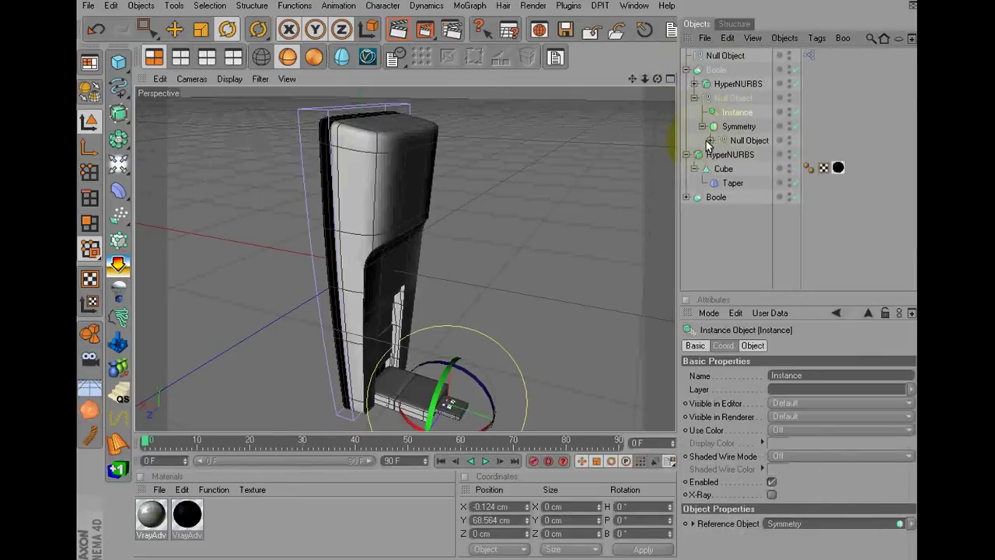
{"action": "left_click", "coordinate": [710, 140]}
{"action": "left_click", "coordinate": [724, 153]}
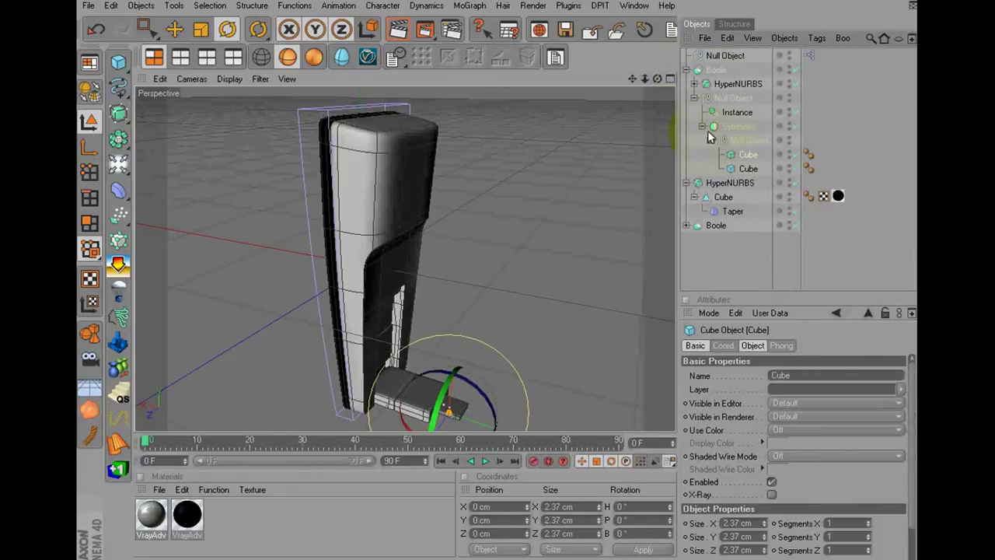
- Select the Cube inside Boole's HyperNURBS and zoom the view in on the USB connector
{"action": "left_click", "coordinate": [694, 98]}
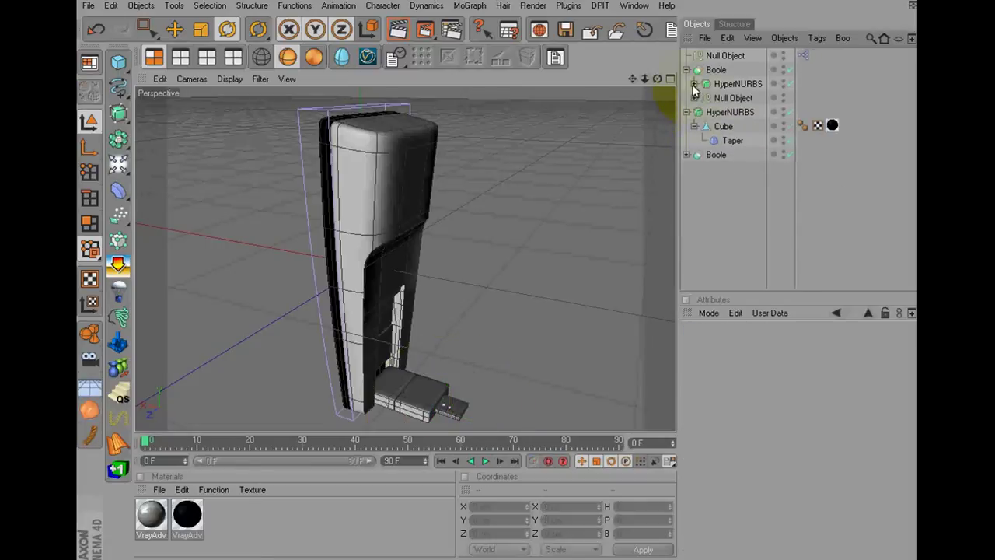
{"action": "left_click", "coordinate": [694, 84]}
{"action": "left_click", "coordinate": [730, 98]}
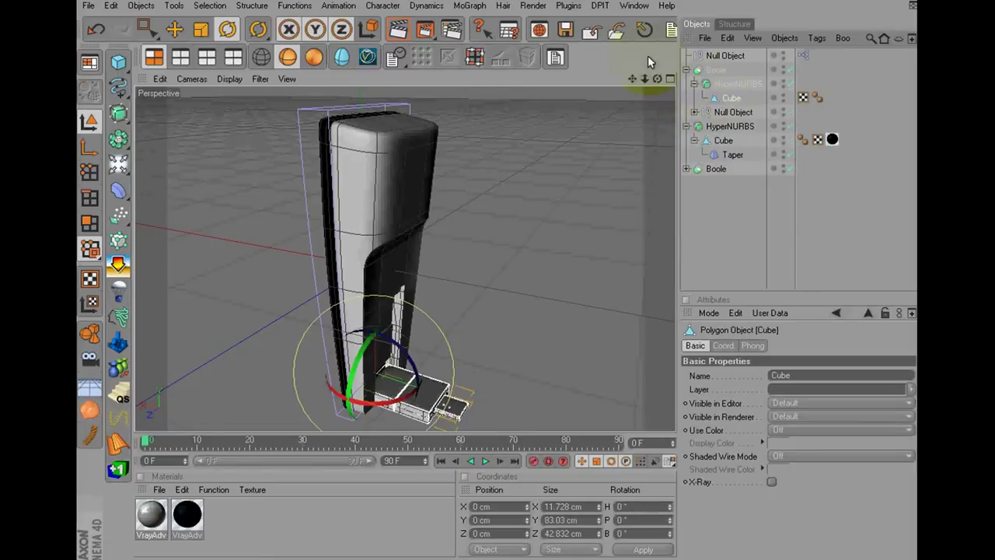
{"action": "left_click_drag", "start_coordinate": [635, 76], "coordinate": [497, 276]}
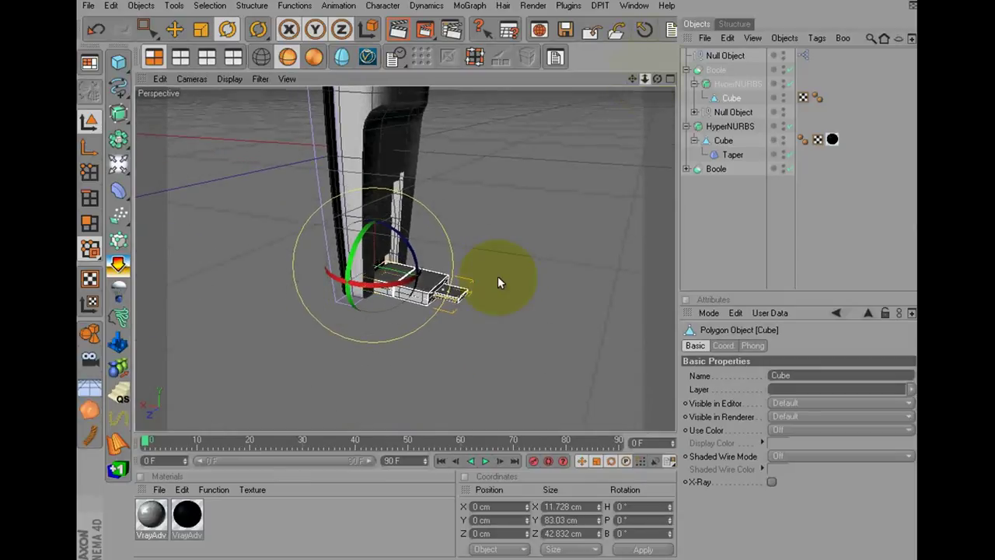
{"action": "left_click_drag", "start_coordinate": [497, 276], "coordinate": [650, 74]}
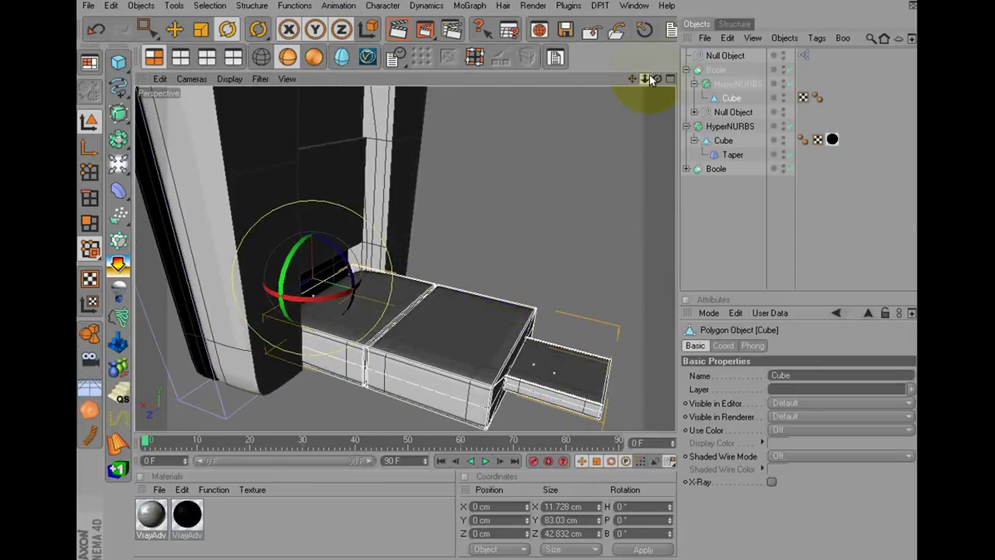
{"action": "mouse_move", "coordinate": [482, 275]}
{"action": "left_mouse_down"}
{"action": "mouse_move", "coordinate": [500, 267]}
{"action": "mouse_move", "coordinate": [631, 85]}
{"action": "left_mouse_up"}
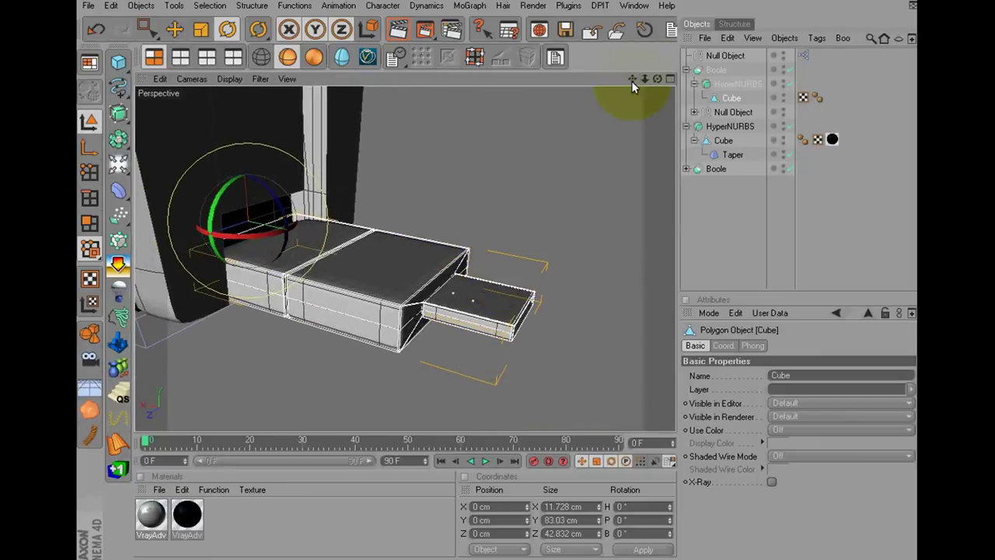
- In polygon mode, paint-select the polygons of the small plug tip
{"action": "left_click", "coordinate": [90, 224]}
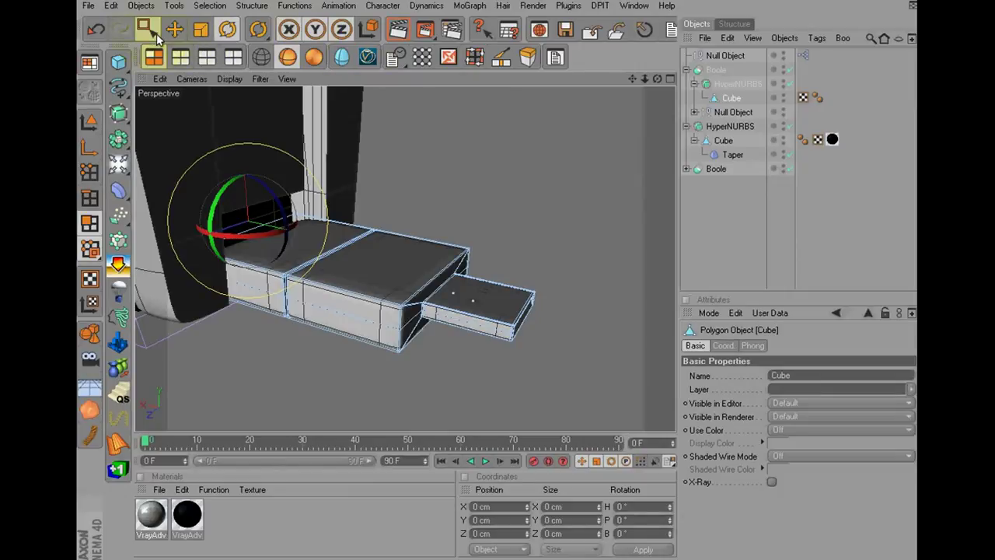
{"action": "left_click", "coordinate": [160, 36]}
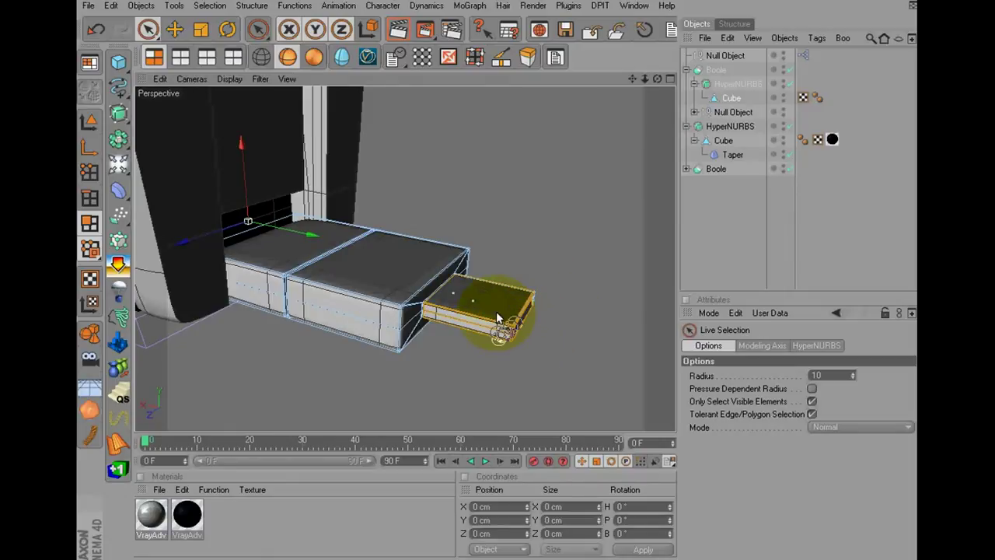
{"action": "mouse_move", "coordinate": [501, 326]}
{"action": "left_mouse_down"}
{"action": "mouse_move", "coordinate": [533, 294]}
{"action": "mouse_move", "coordinate": [529, 302]}
{"action": "left_mouse_up"}
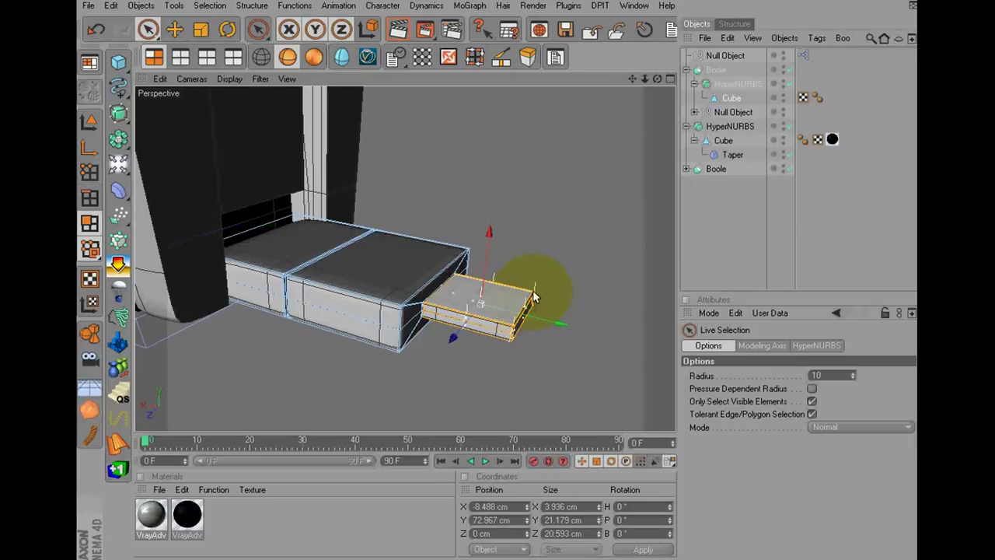
- Orbit the single perspective view so the connector is seen from the side
{"action": "left_click", "coordinate": [665, 78]}
{"action": "left_click", "coordinate": [663, 77]}
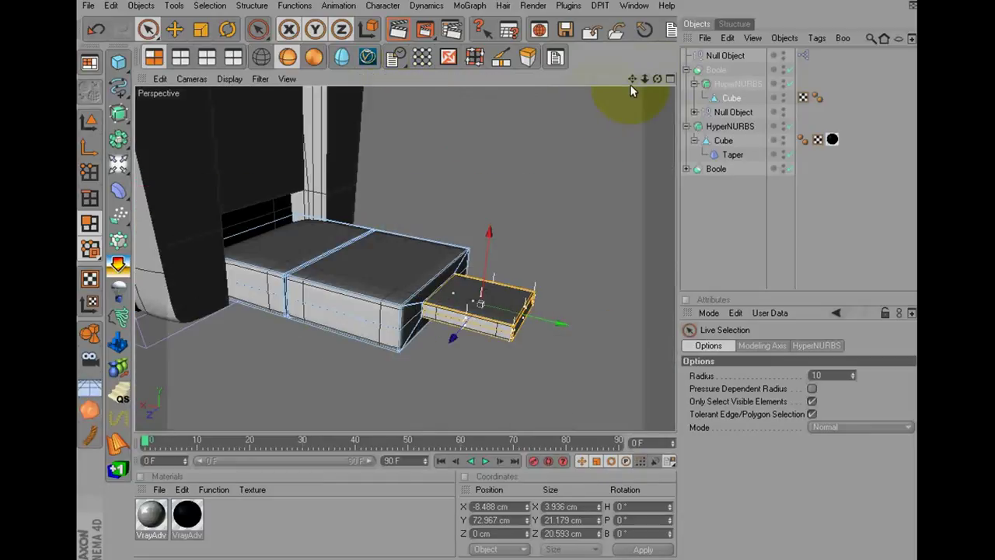
{"action": "left_click_drag", "start_coordinate": [659, 75], "coordinate": [497, 276]}
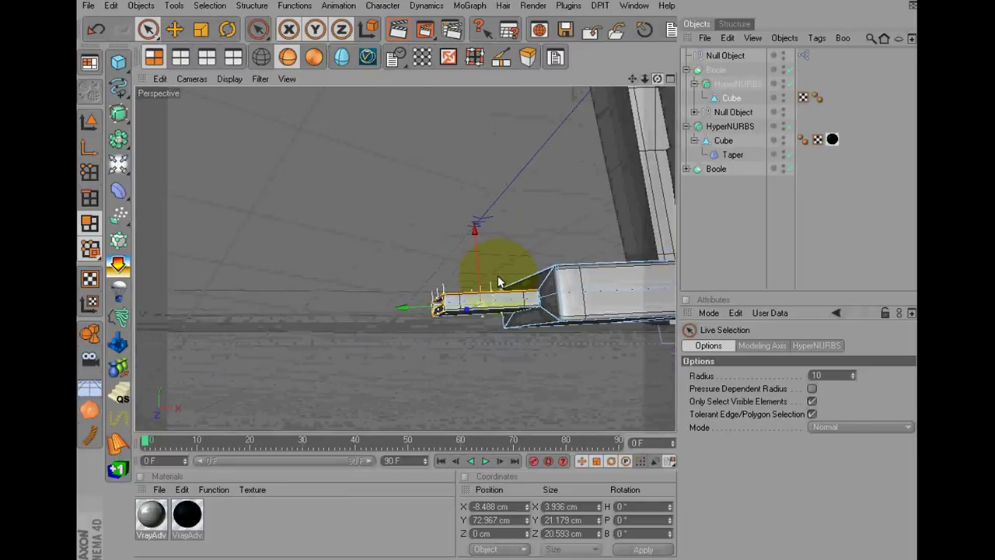
{"action": "left_click_drag", "start_coordinate": [498, 276], "coordinate": [498, 276]}
- Switch to the Front view and frame the connector arm
{"action": "left_click", "coordinate": [209, 57]}
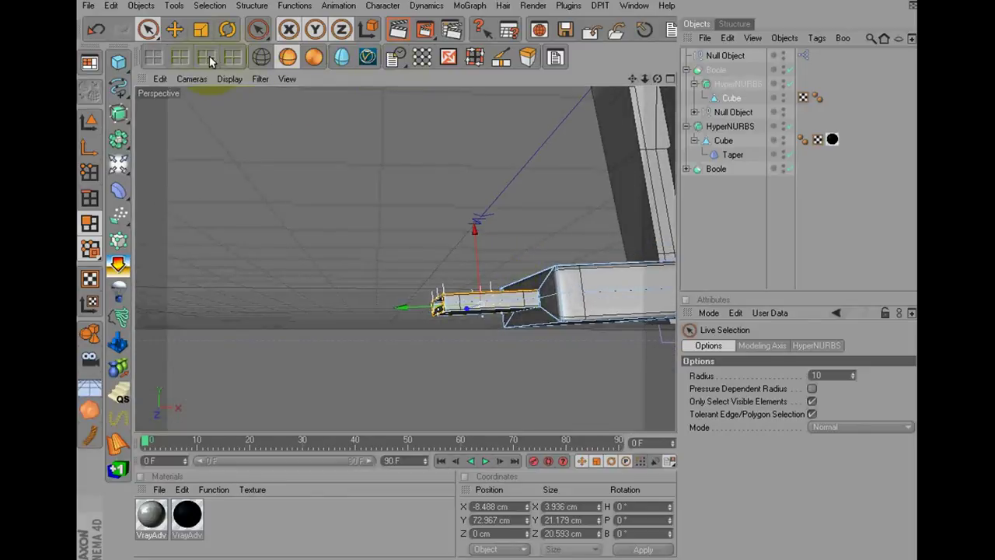
{"action": "left_click", "coordinate": [233, 57]}
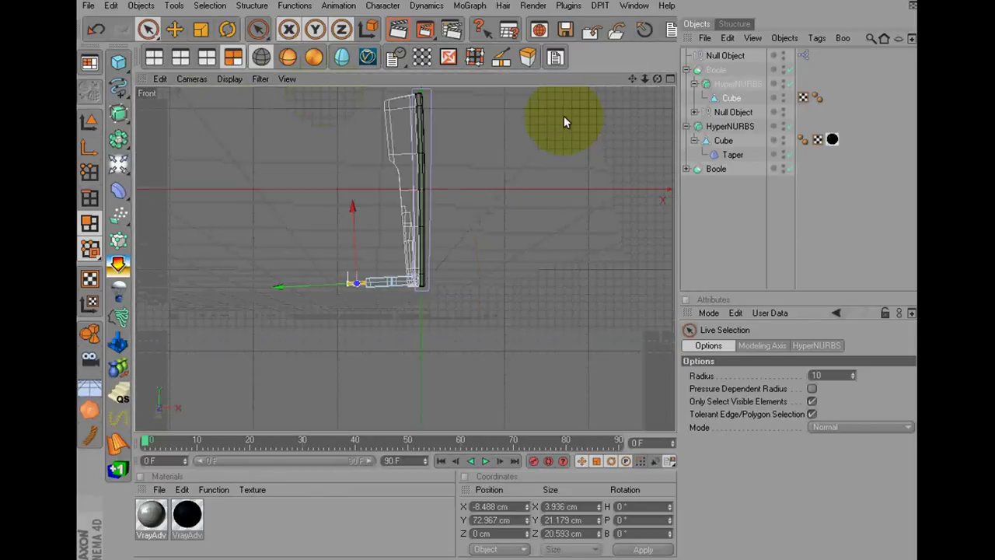
{"action": "mouse_move", "coordinate": [644, 79]}
{"action": "left_mouse_down"}
{"action": "mouse_move", "coordinate": [594, 285]}
{"action": "mouse_move", "coordinate": [509, 278]}
{"action": "left_mouse_up"}
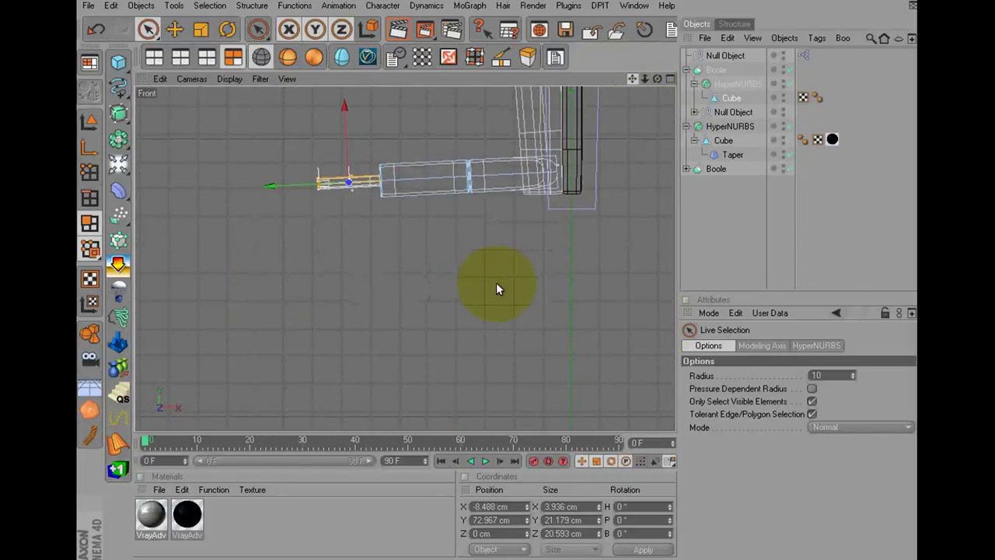
{"action": "left_click_drag", "start_coordinate": [631, 84], "coordinate": [500, 288]}
- Drag the top Null Object's User Data slider to rotate the connector arm vertical
{"action": "left_click", "coordinate": [788, 49]}
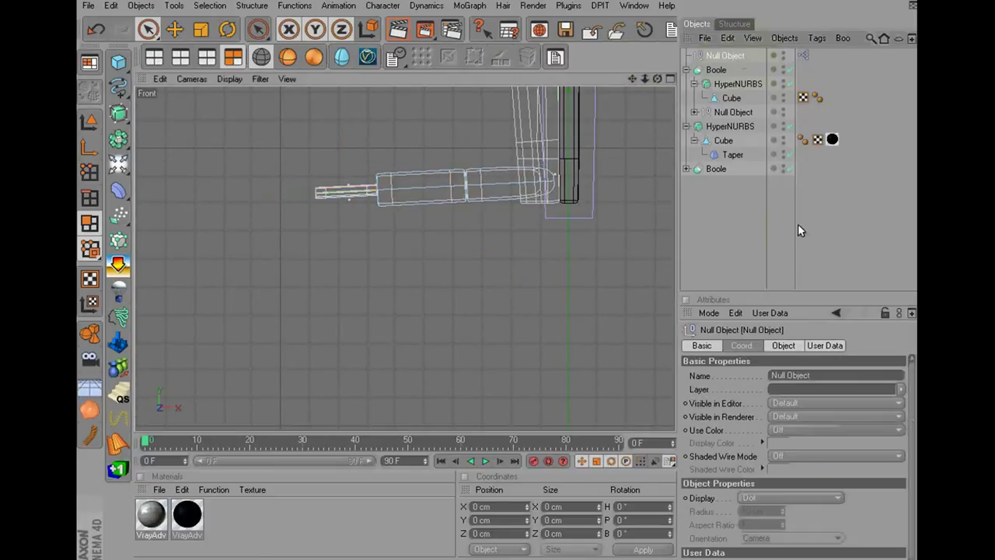
{"action": "left_click", "coordinate": [831, 505]}
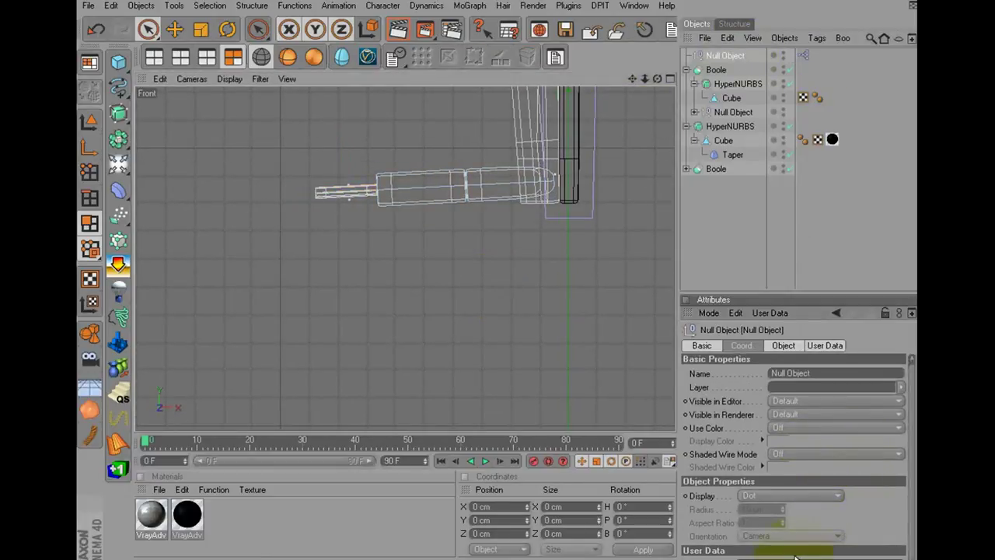
{"action": "left_click_drag", "start_coordinate": [795, 557], "coordinate": [737, 554]}
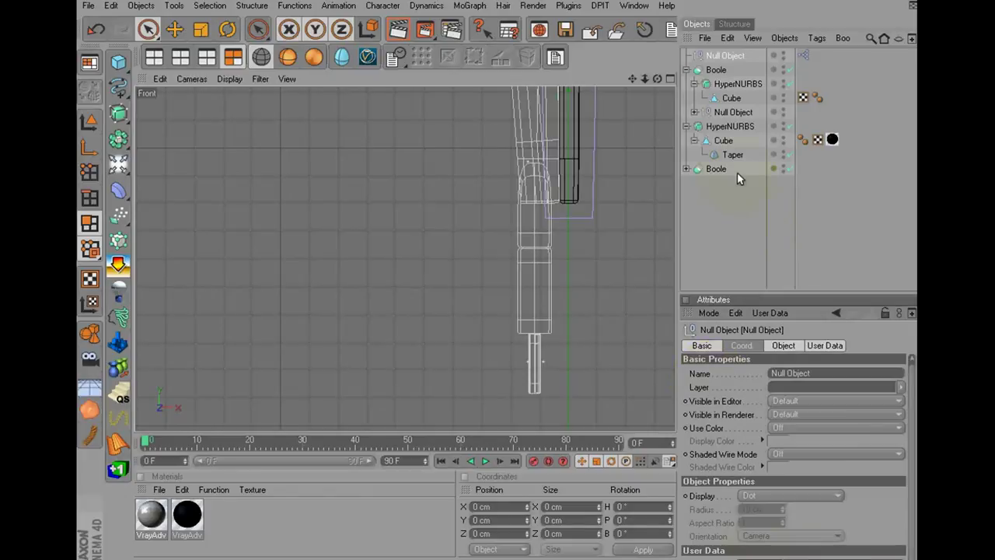
- Select the connector Cube and box-select all its polygons in solid-shaded view
{"action": "left_click", "coordinate": [729, 99]}
{"action": "left_click_drag", "start_coordinate": [632, 79], "coordinate": [650, 151]}
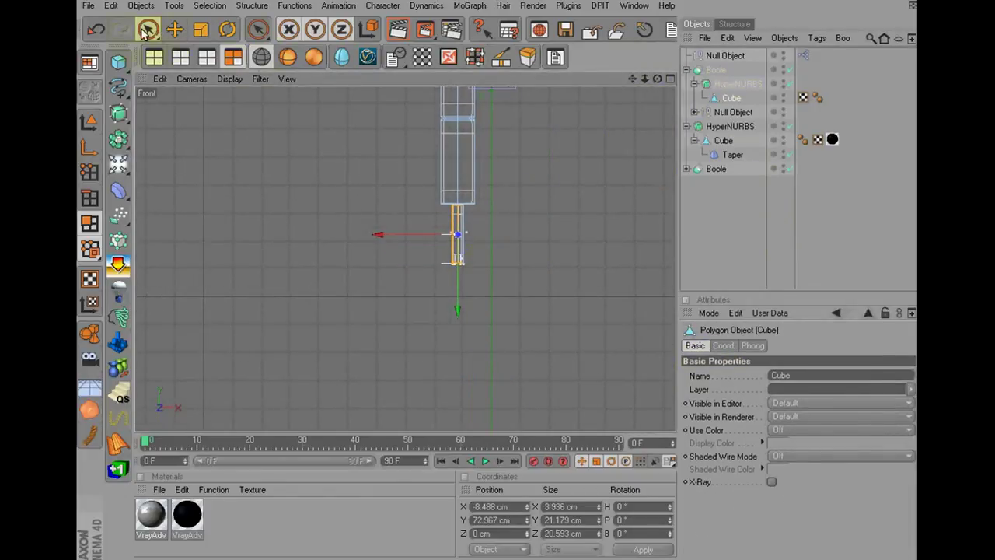
{"action": "left_click_drag", "start_coordinate": [147, 29], "coordinate": [174, 31]}
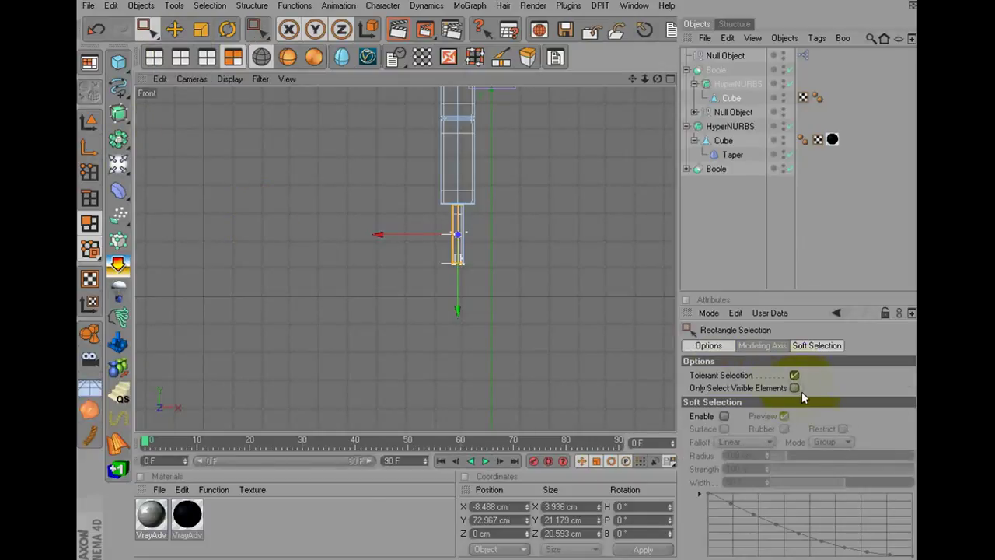
{"action": "left_click_drag", "start_coordinate": [648, 83], "coordinate": [498, 276]}
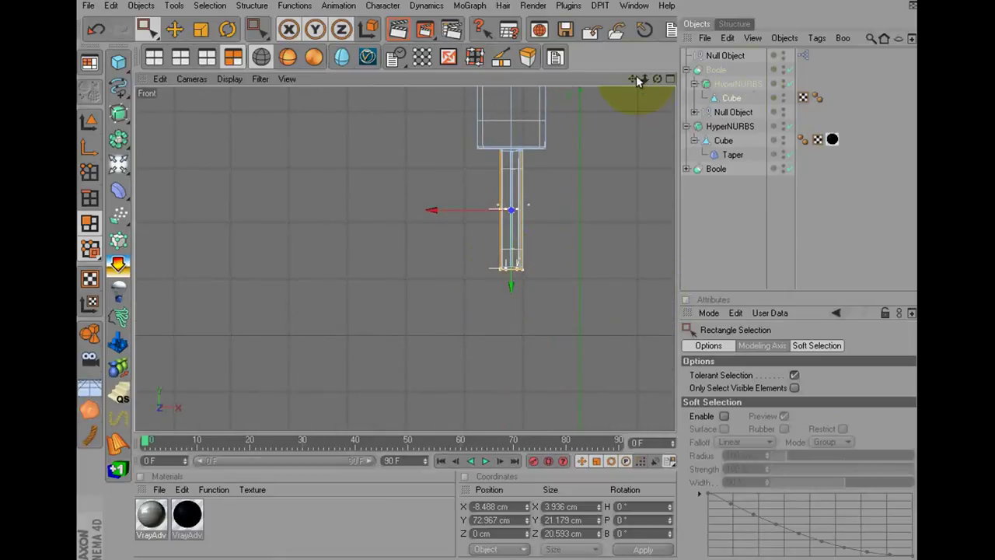
{"action": "left_click_drag", "start_coordinate": [636, 76], "coordinate": [498, 276]}
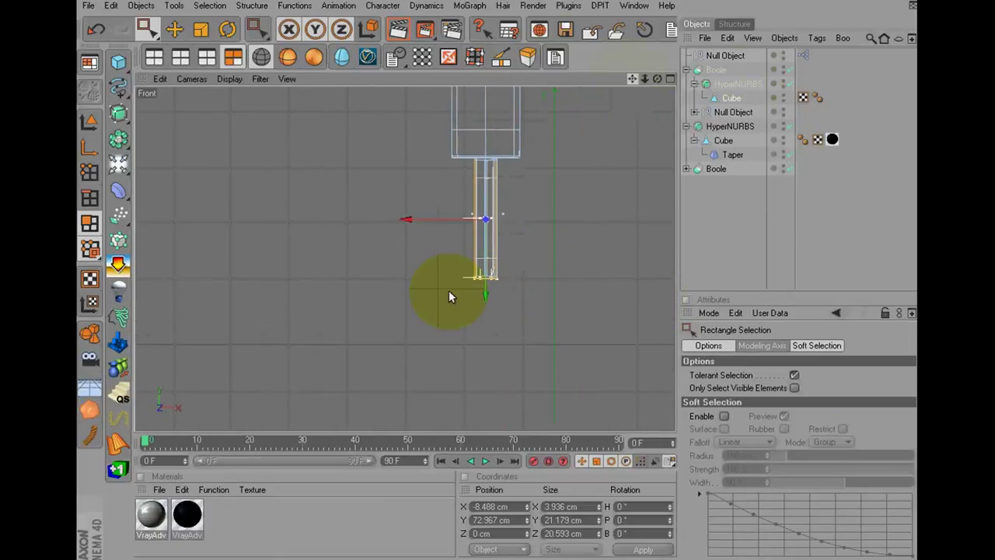
{"action": "left_click", "coordinate": [288, 60]}
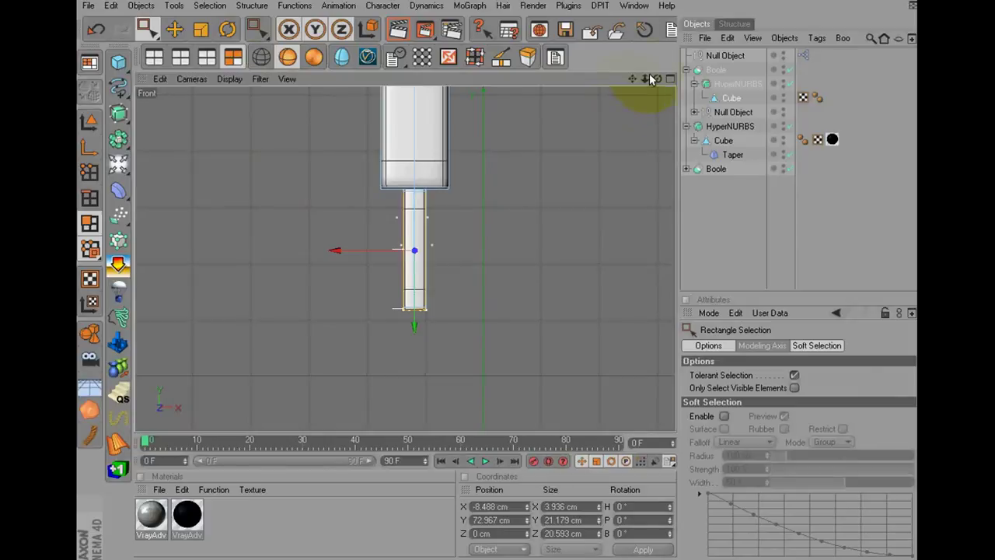
{"action": "left_click_drag", "start_coordinate": [650, 73], "coordinate": [500, 277]}
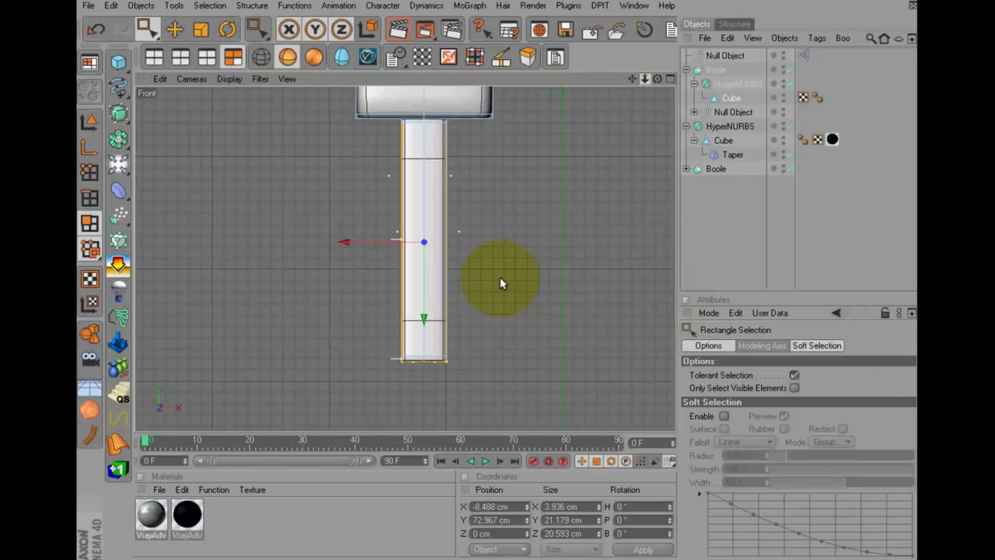
{"action": "mouse_move", "coordinate": [466, 392]}
{"action": "left_mouse_down"}
{"action": "mouse_move", "coordinate": [371, 151]}
{"action": "mouse_move", "coordinate": [374, 130]}
{"action": "left_mouse_up"}
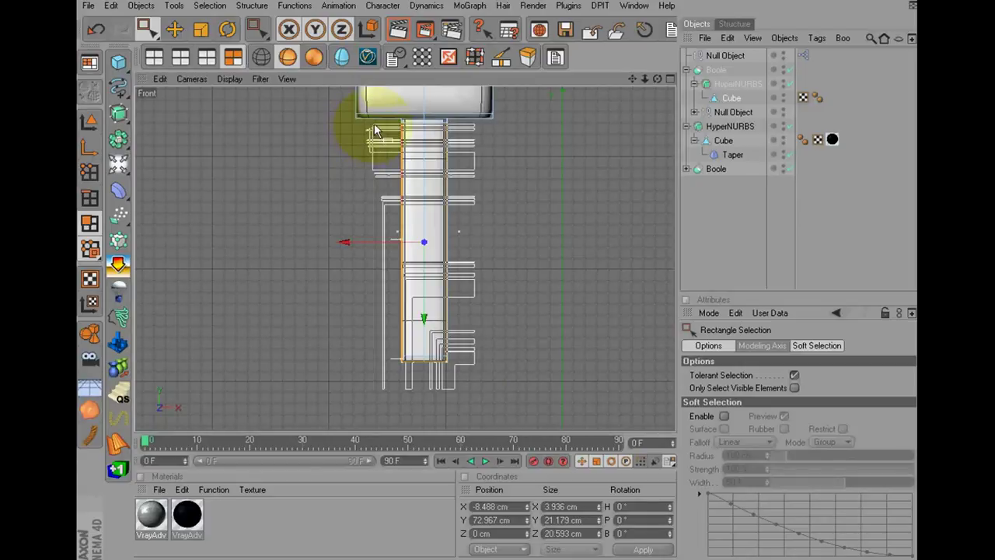
{"action": "left_click_drag", "start_coordinate": [374, 130], "coordinate": [370, 119]}
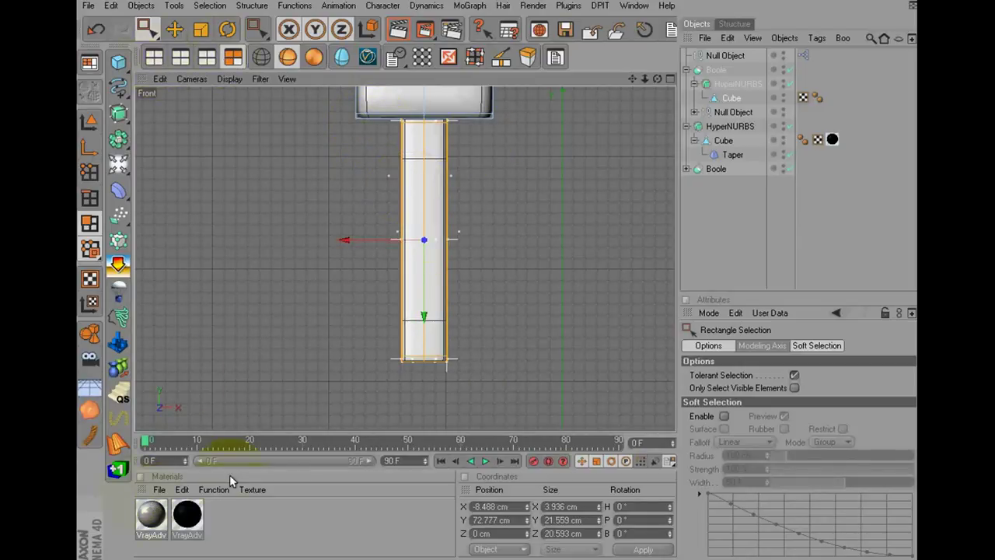
- Store the selected connector polygons as a Polygon Selection tag via Set Selection
{"action": "right_click", "coordinate": [735, 101]}
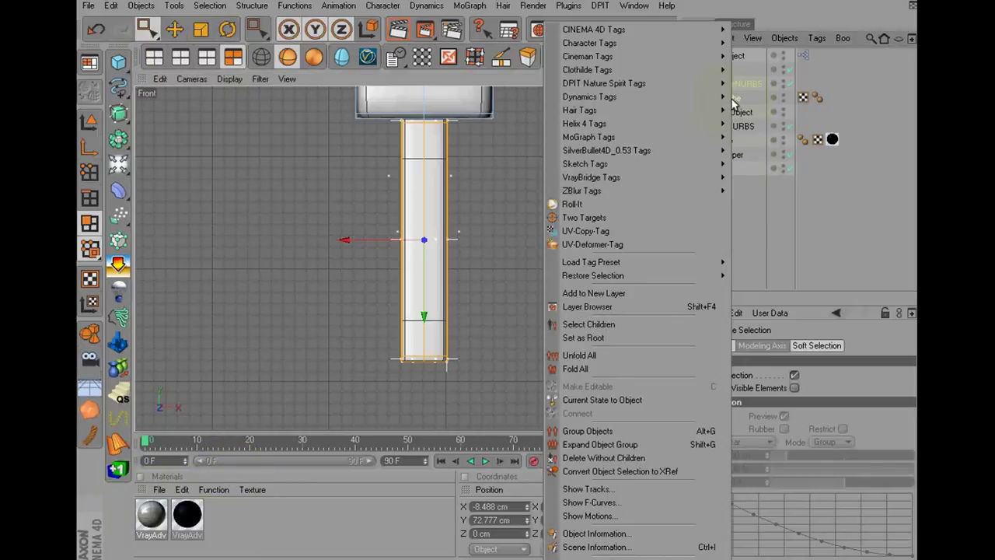
{"action": "left_click", "coordinate": [210, 6]}
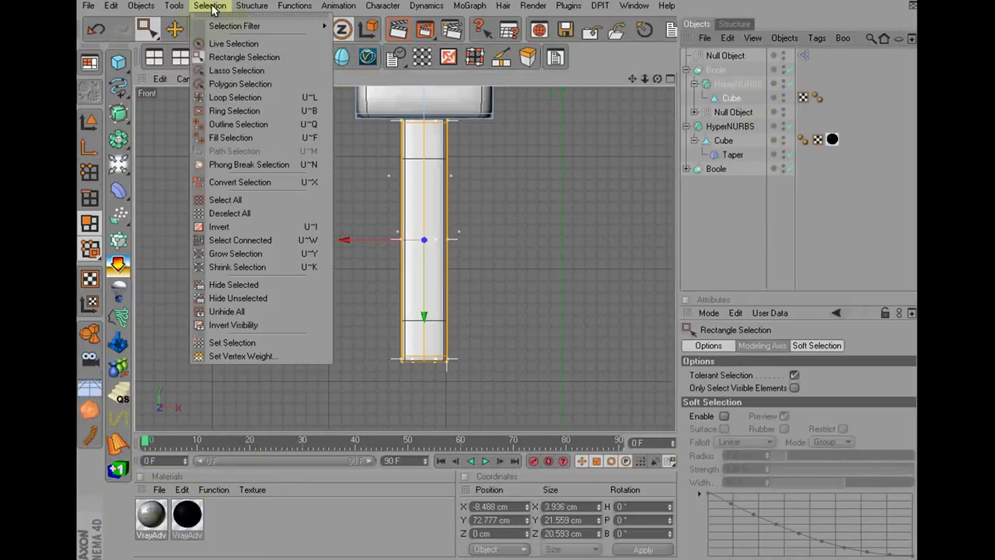
{"action": "left_click", "coordinate": [266, 342]}
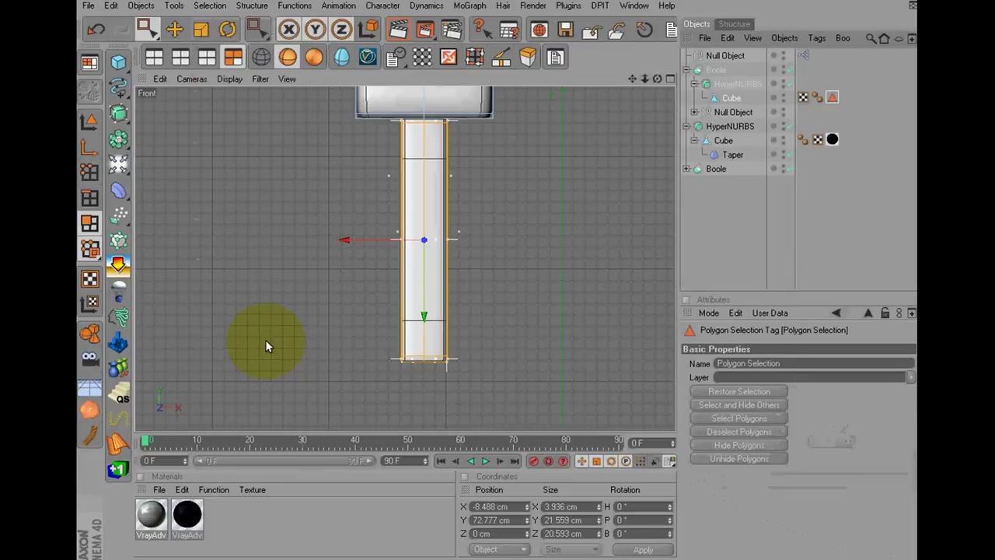
- Apply the grey V-Ray material to the Cube, limited to that selection, with UVW Mapping projection
{"action": "left_click_drag", "start_coordinate": [136, 517], "coordinate": [730, 99]}
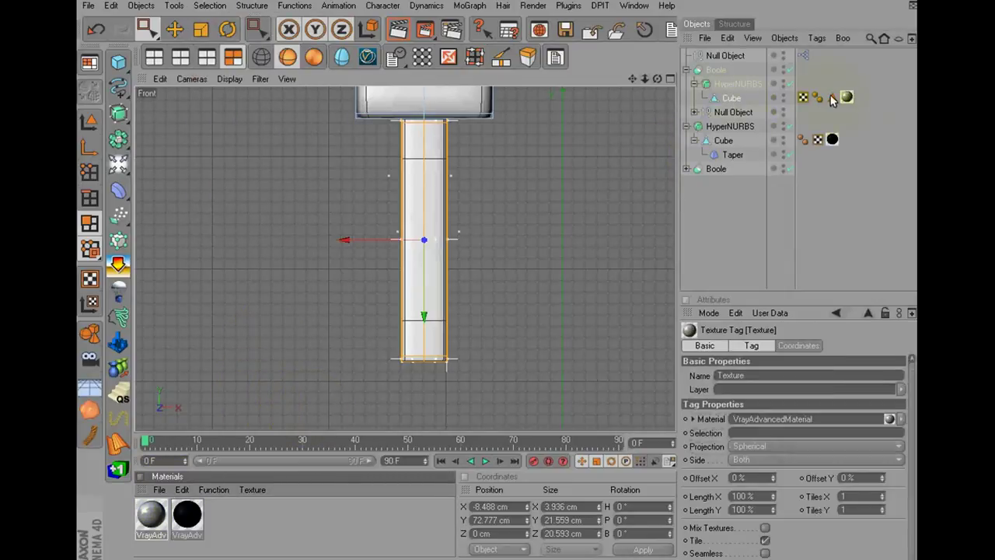
{"action": "left_click_drag", "start_coordinate": [832, 100], "coordinate": [766, 433]}
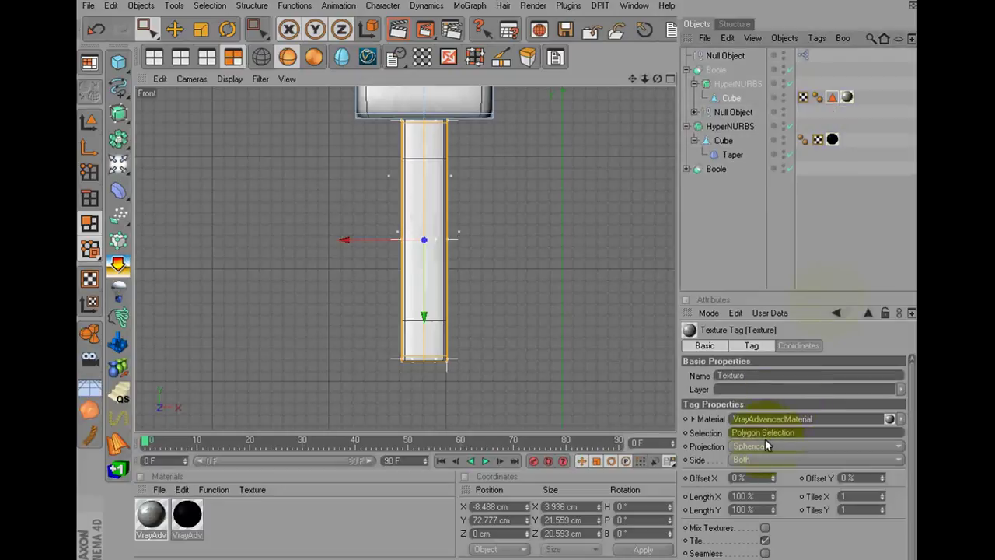
{"action": "left_click", "coordinate": [766, 447]}
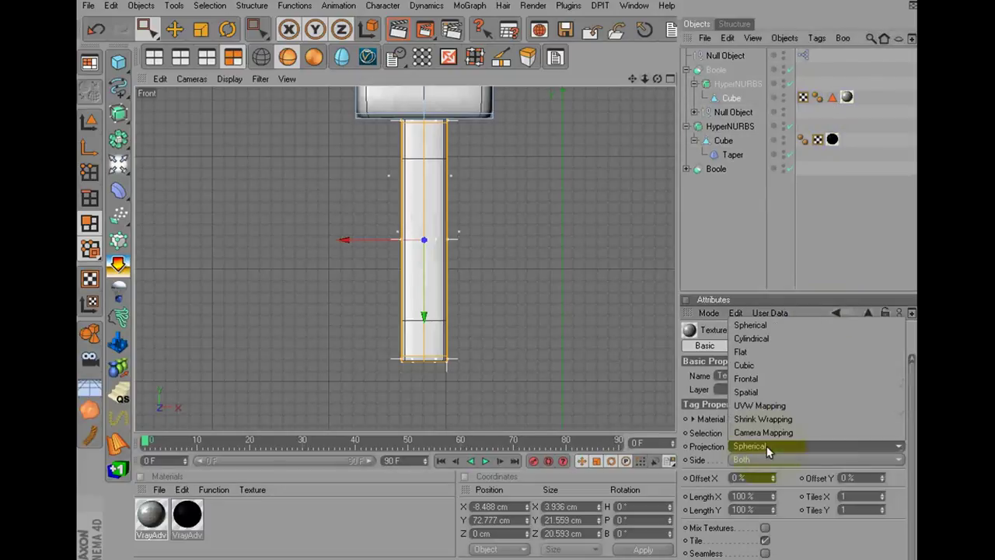
{"action": "left_click", "coordinate": [762, 406]}
{"action": "left_click", "coordinate": [723, 235]}
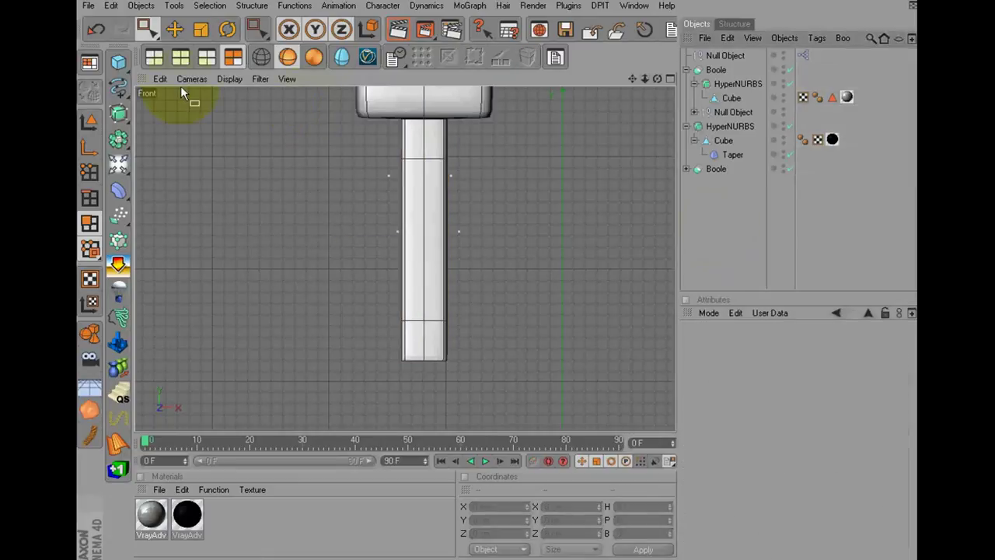
- Back in Perspective view, duplicate the first V-Ray material with copy and paste
{"action": "left_click", "coordinate": [155, 59]}
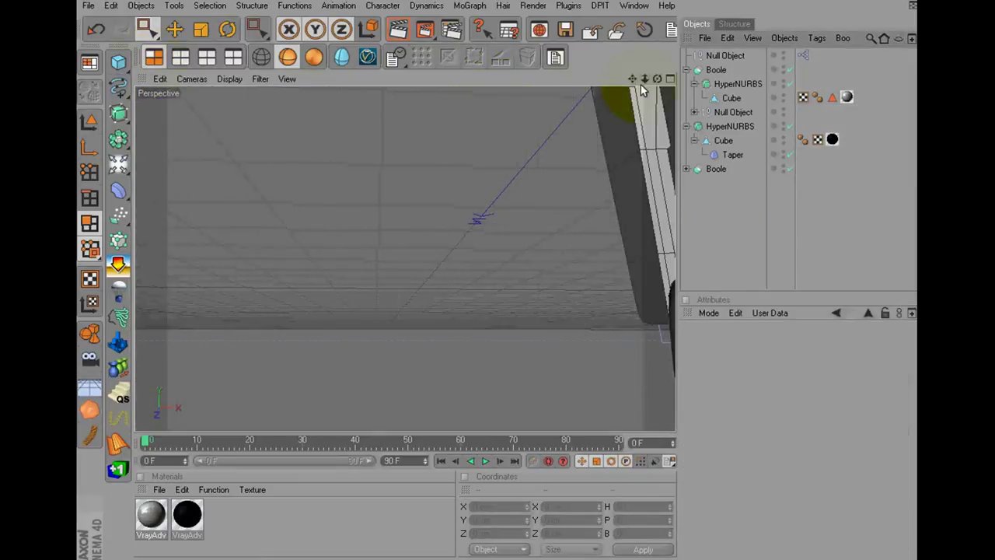
{"action": "left_click_drag", "start_coordinate": [498, 282], "coordinate": [493, 280], "text": "alt"}
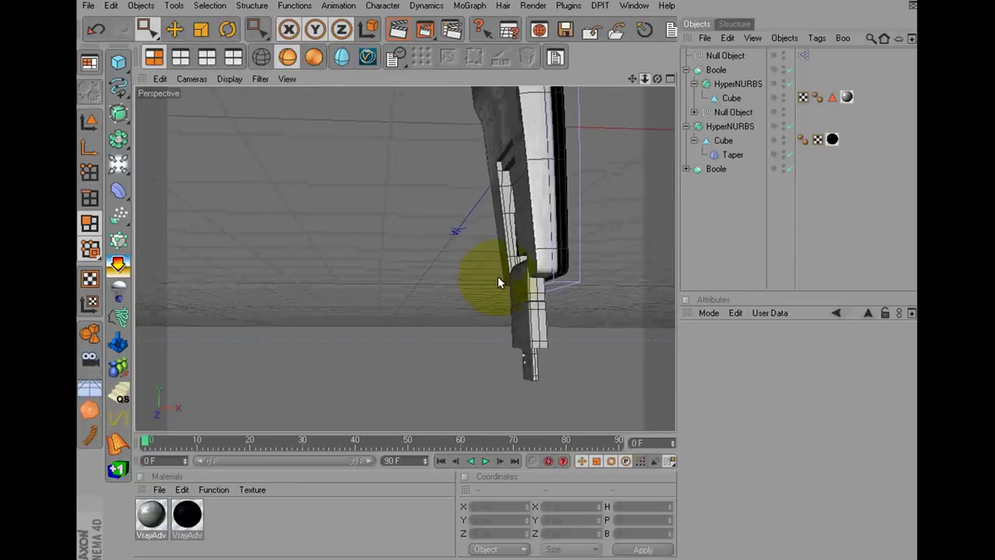
{"action": "left_click_drag", "start_coordinate": [654, 78], "coordinate": [518, 272]}
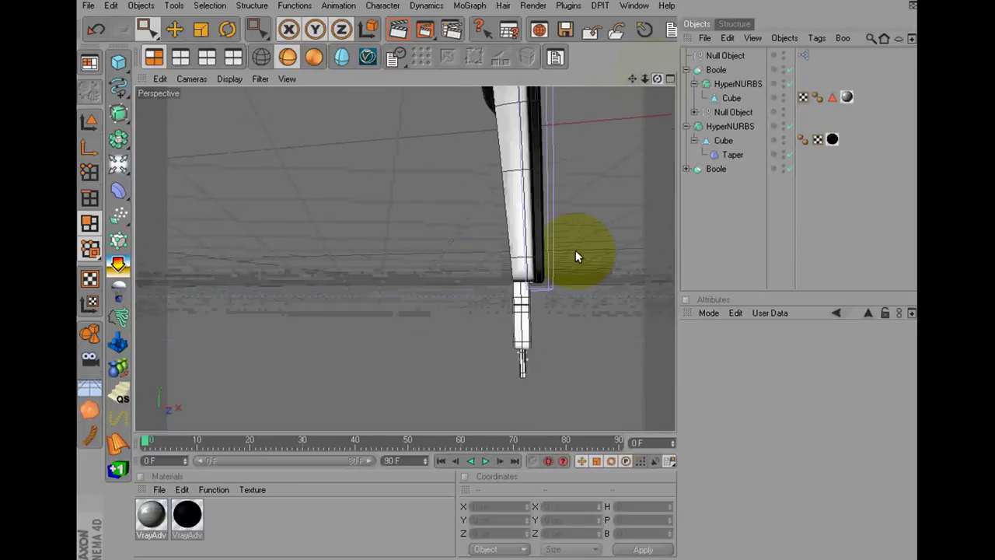
{"action": "left_click", "coordinate": [152, 514]}
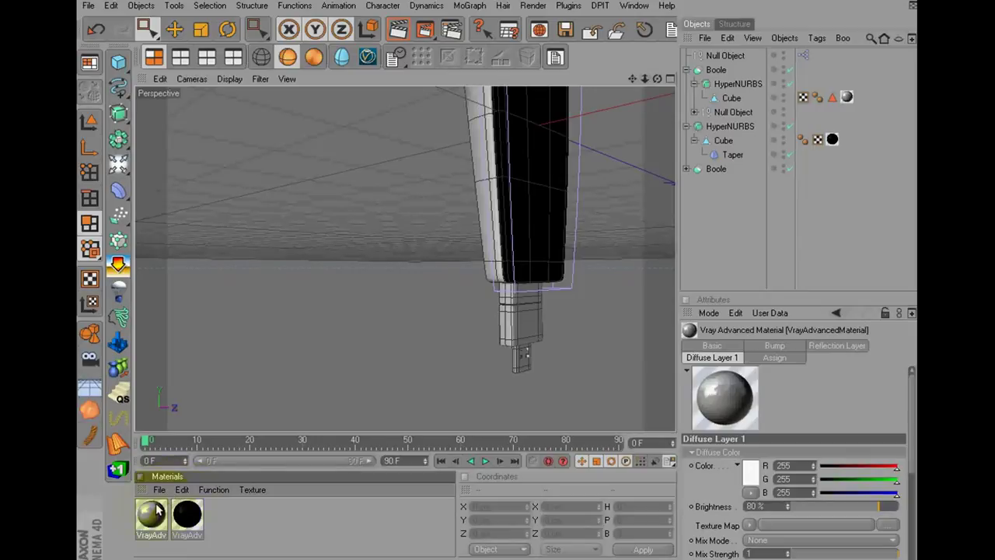
{"action": "left_click", "coordinate": [182, 490]}
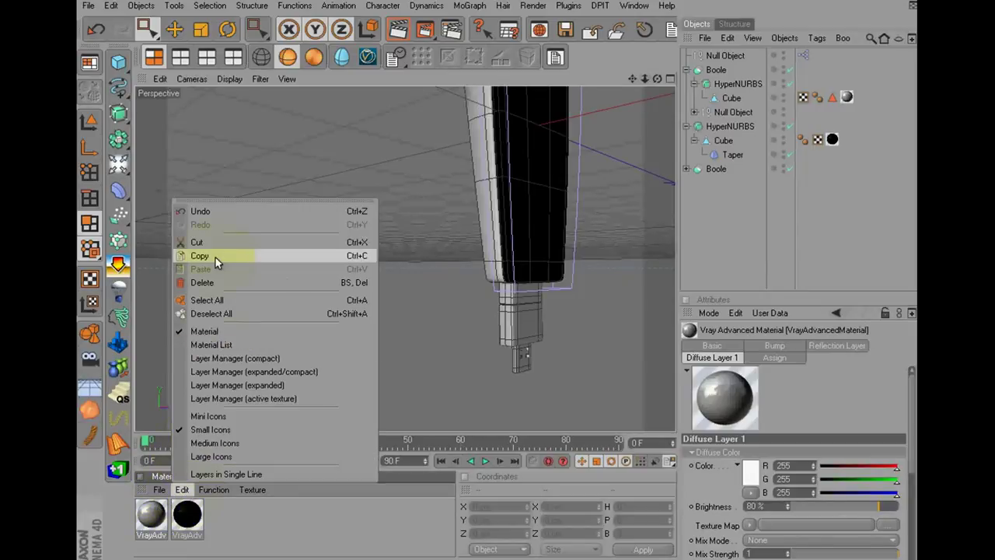
{"action": "left_click", "coordinate": [216, 256]}
{"action": "left_click", "coordinate": [184, 490]}
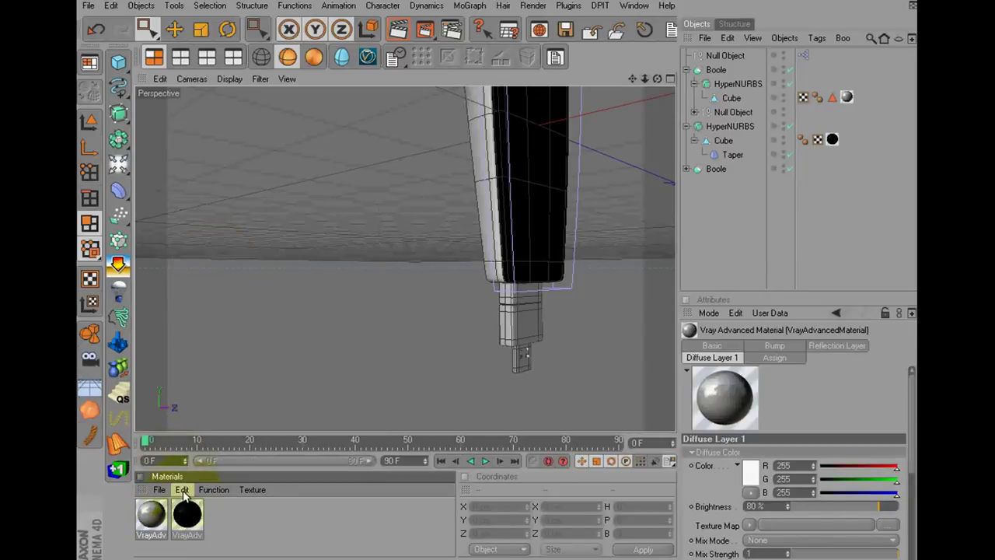
{"action": "left_click", "coordinate": [211, 270]}
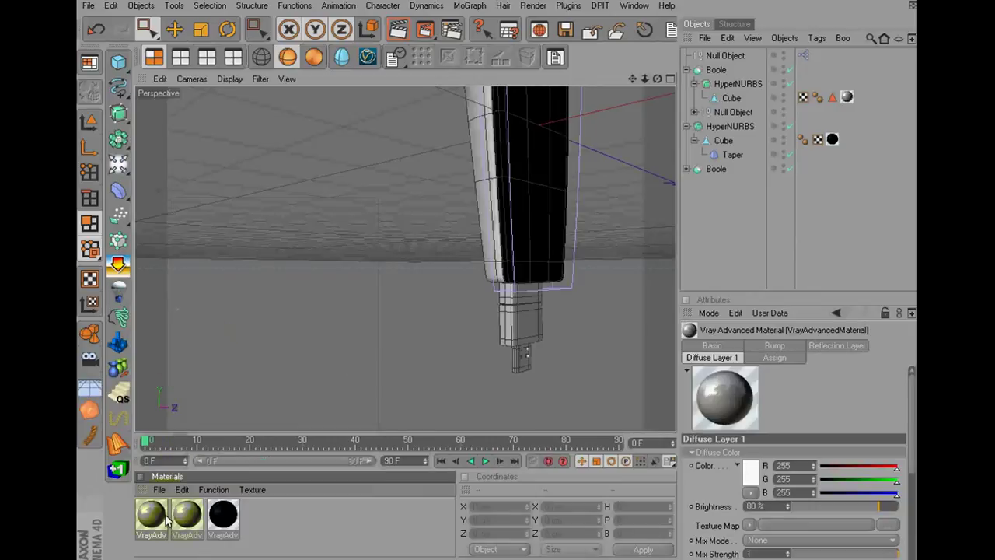
- In the first material, turn off the Reflection Layer and enable Specular Layer 1
{"action": "double_click", "coordinate": [151, 514]}
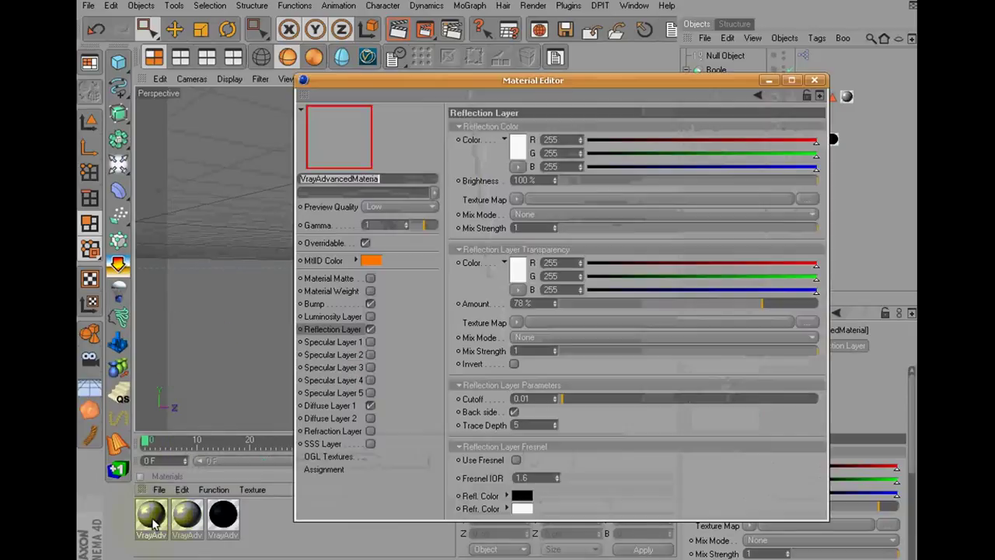
{"action": "left_click", "coordinate": [371, 330]}
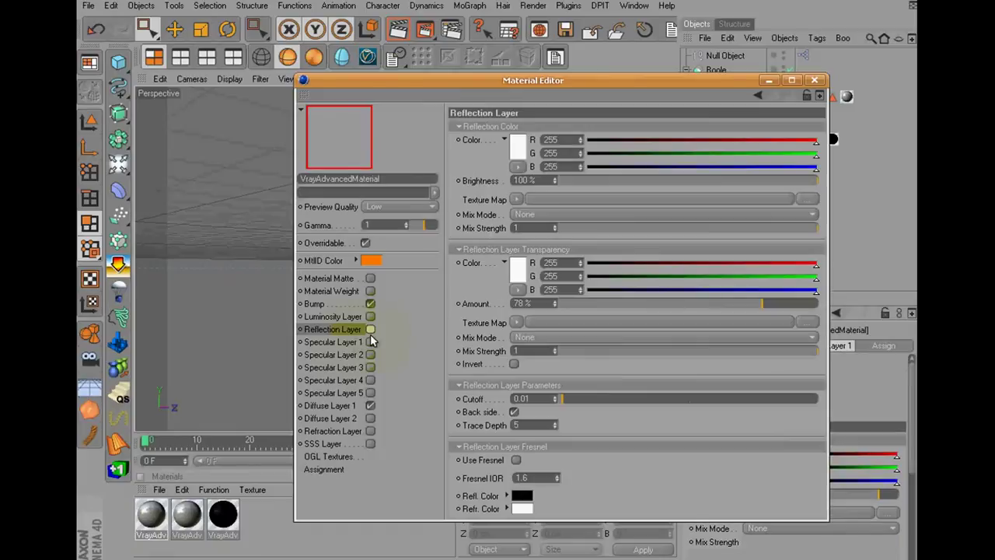
{"action": "left_click", "coordinate": [369, 342]}
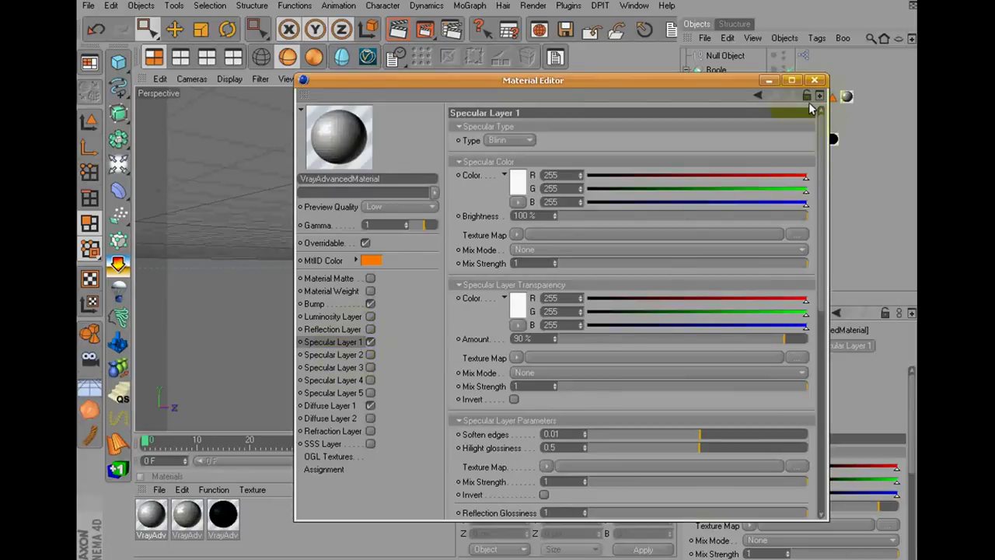
{"action": "left_click", "coordinate": [814, 80]}
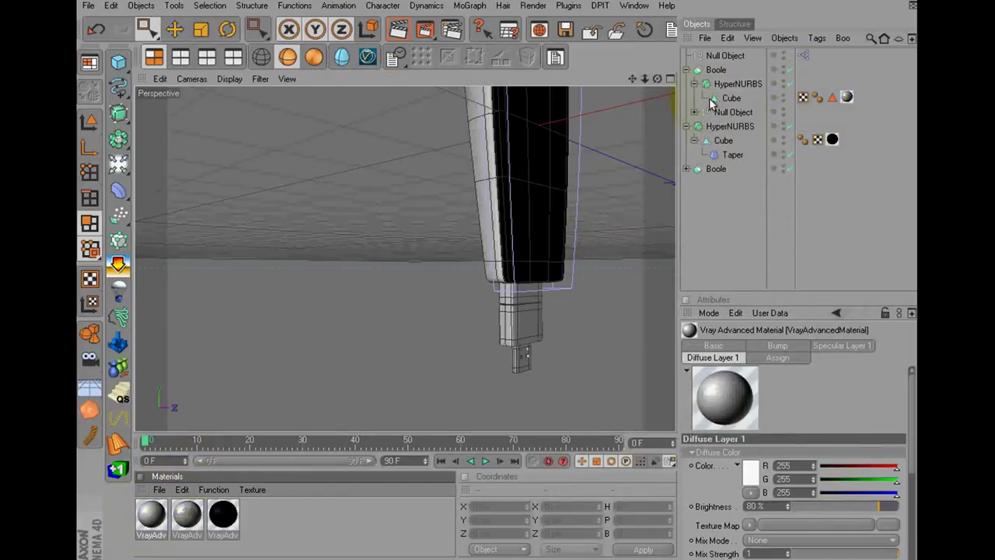
- Drop the glossy material onto the upper Cube and orbit to view the device edge-on
{"action": "left_click_drag", "start_coordinate": [720, 101], "coordinate": [723, 100]}
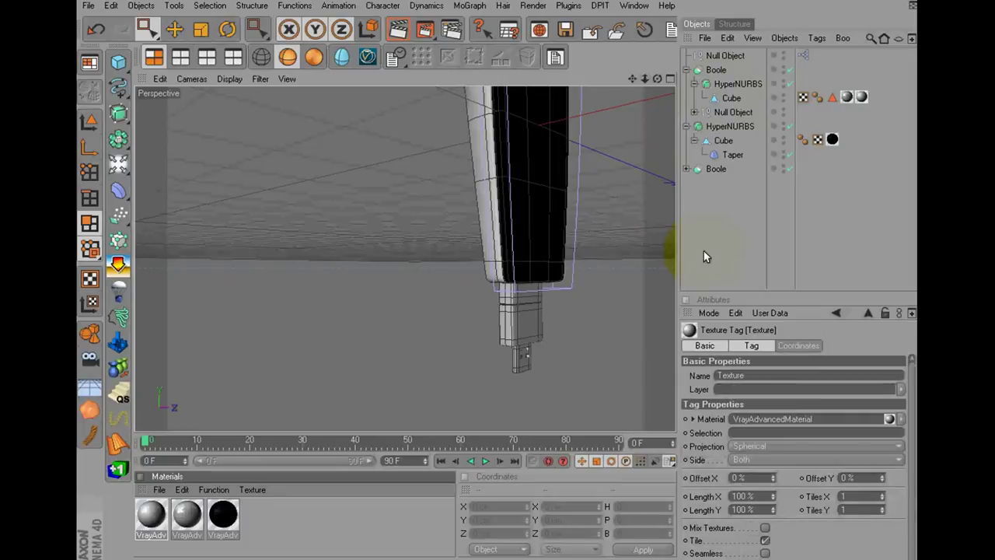
{"action": "left_click", "coordinate": [704, 251]}
{"action": "mouse_move", "coordinate": [658, 80]}
{"action": "left_mouse_down"}
{"action": "mouse_move", "coordinate": [555, 301]}
{"action": "mouse_move", "coordinate": [477, 277]}
{"action": "mouse_move", "coordinate": [473, 312]}
{"action": "mouse_move", "coordinate": [500, 283]}
{"action": "mouse_move", "coordinate": [473, 266]}
{"action": "left_mouse_up"}
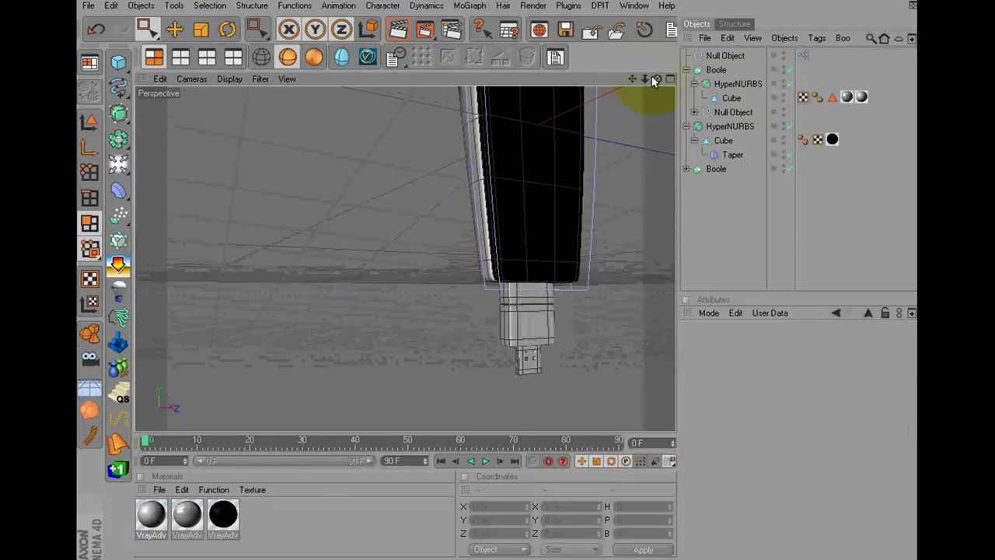
{"action": "mouse_move", "coordinate": [657, 80]}
{"action": "left_mouse_down"}
{"action": "mouse_move", "coordinate": [310, 265]}
{"action": "mouse_move", "coordinate": [498, 276]}
{"action": "mouse_move", "coordinate": [557, 133]}
{"action": "left_mouse_up"}
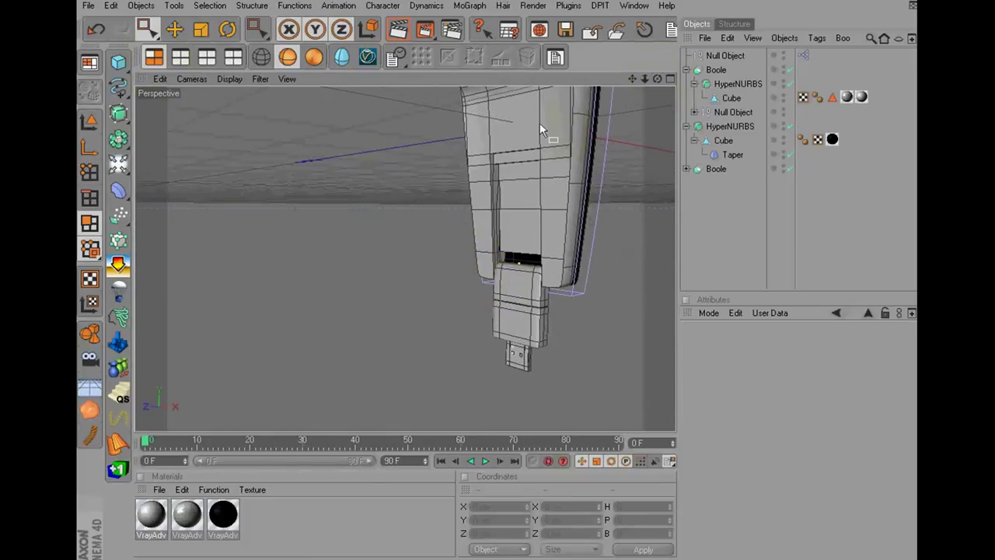
{"action": "left_click", "coordinate": [419, 174]}
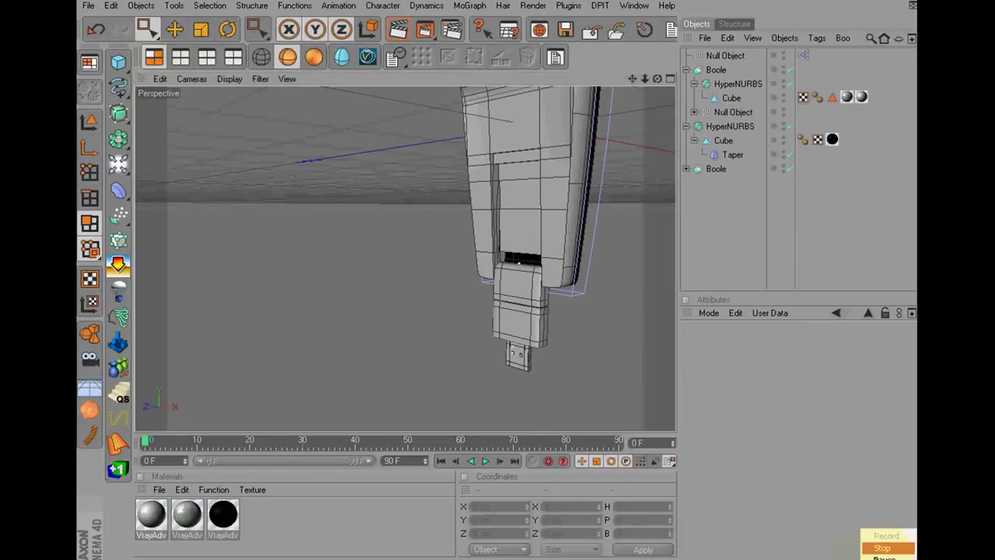
- With the Move tool, reselect the HyperNURBS Cube, check the second material, then select Boole
{"action": "key", "text": "e"}
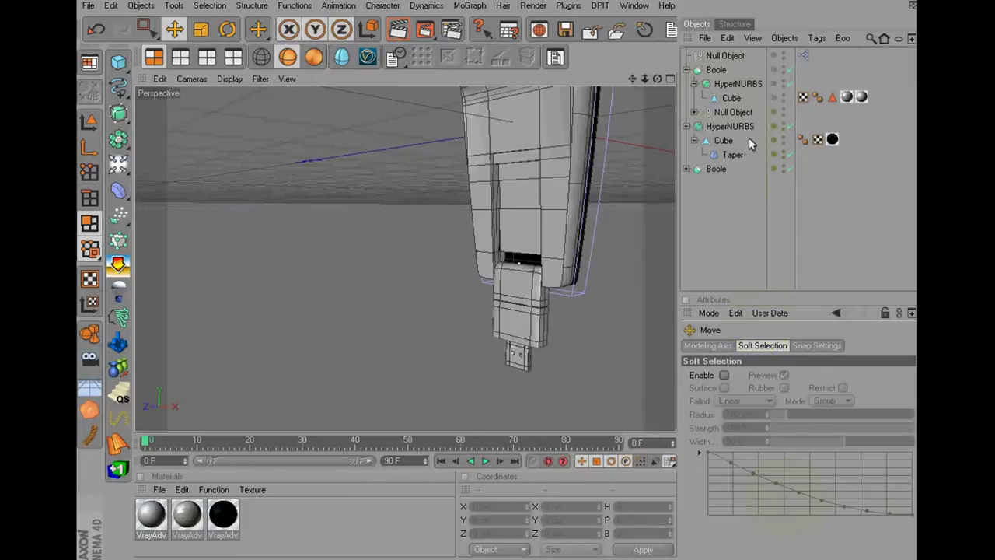
{"action": "left_click", "coordinate": [720, 87]}
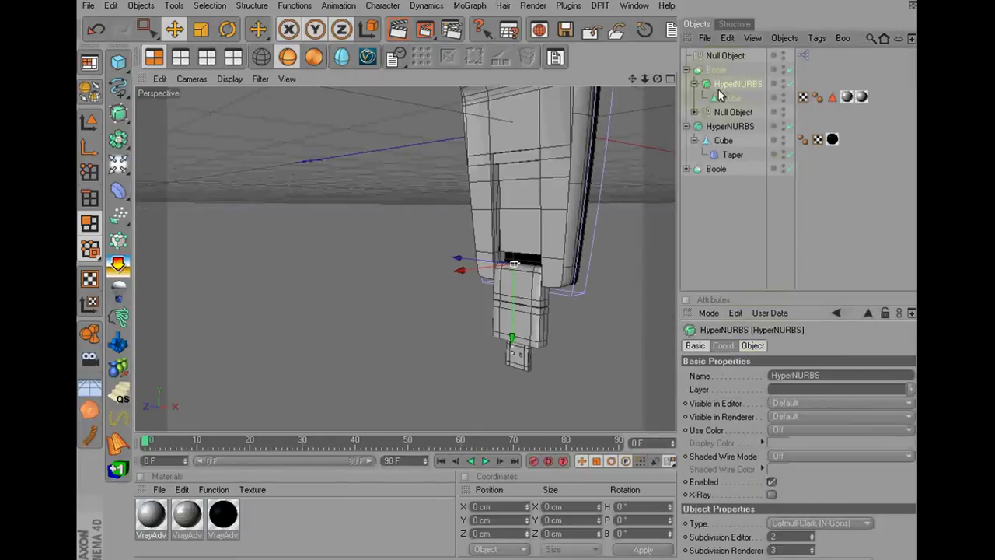
{"action": "left_click", "coordinate": [728, 99]}
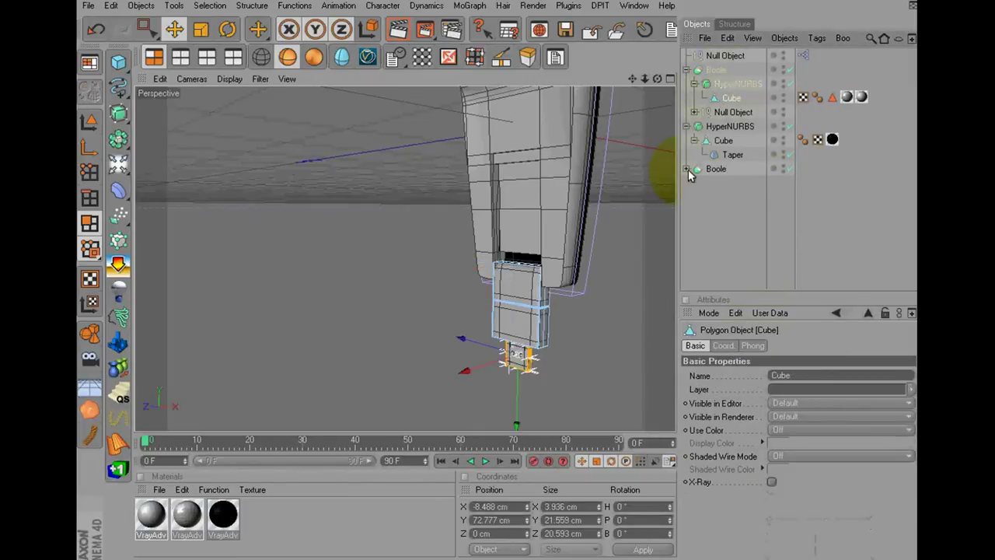
{"action": "left_click", "coordinate": [705, 213]}
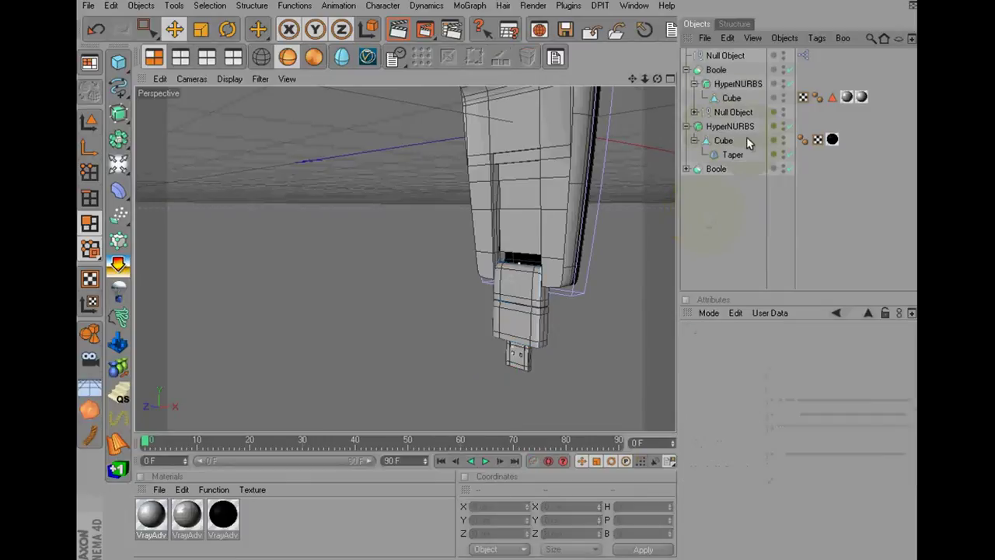
{"action": "left_click", "coordinate": [728, 99]}
{"action": "left_click", "coordinate": [392, 220]}
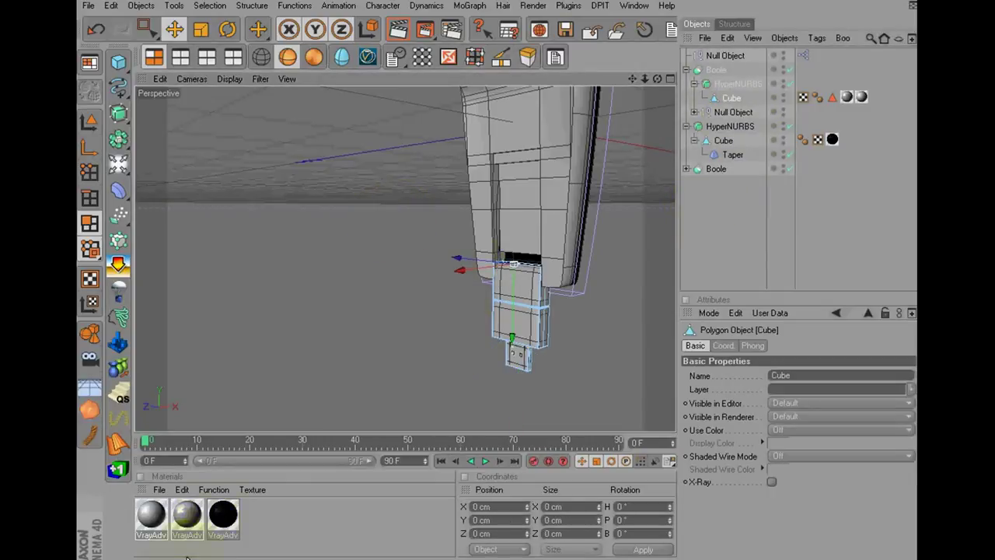
{"action": "left_click", "coordinate": [154, 525]}
{"action": "left_click", "coordinate": [256, 537]}
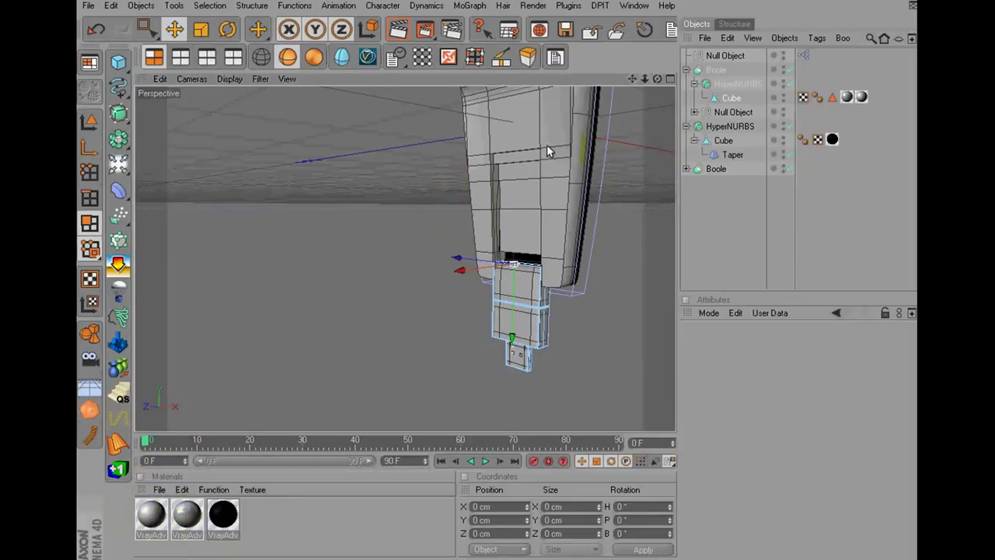
{"action": "left_click", "coordinate": [699, 170]}
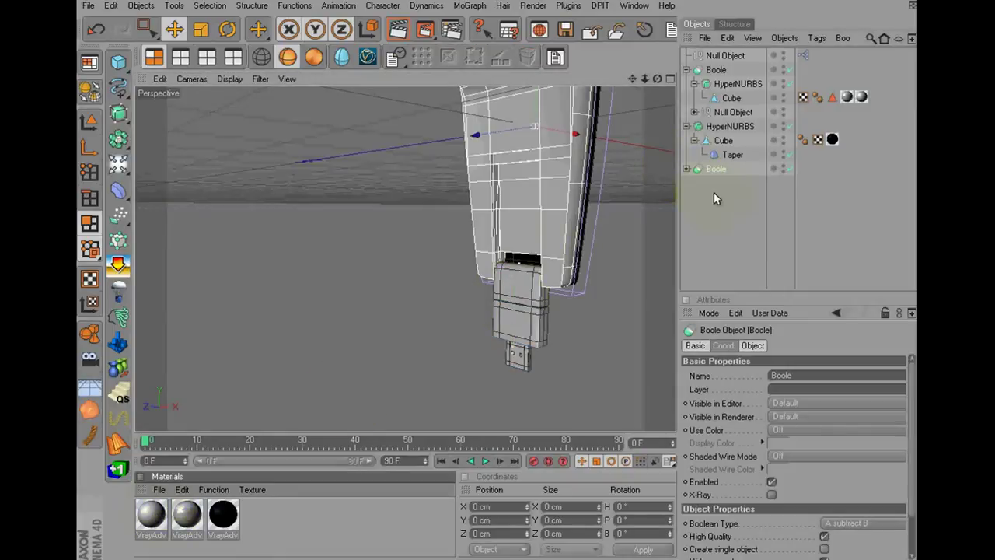
- Apply the V-Ray material to the Boole object and orbit to a straight front view
{"action": "left_click_drag", "start_coordinate": [713, 171], "coordinate": [714, 169]}
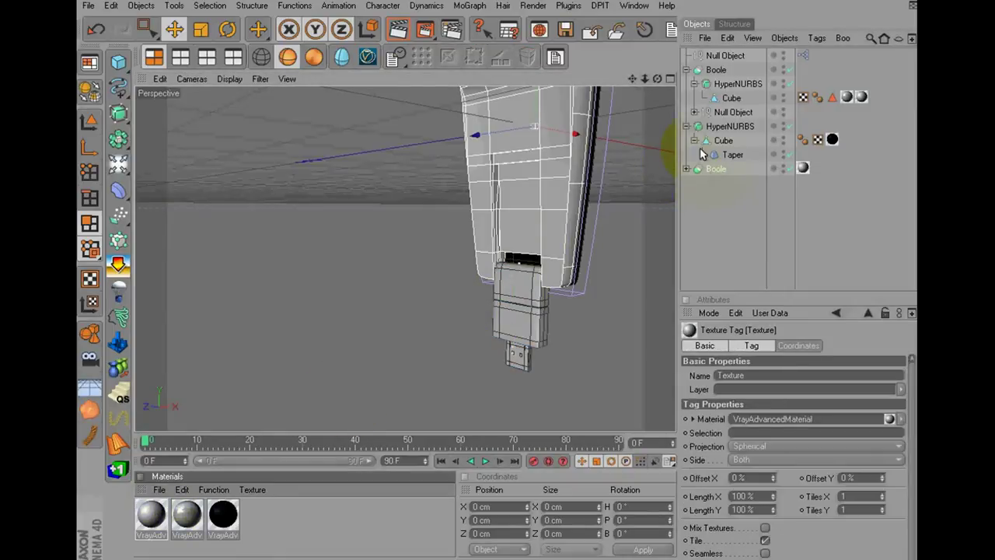
{"action": "left_click_drag", "start_coordinate": [633, 81], "coordinate": [498, 277]}
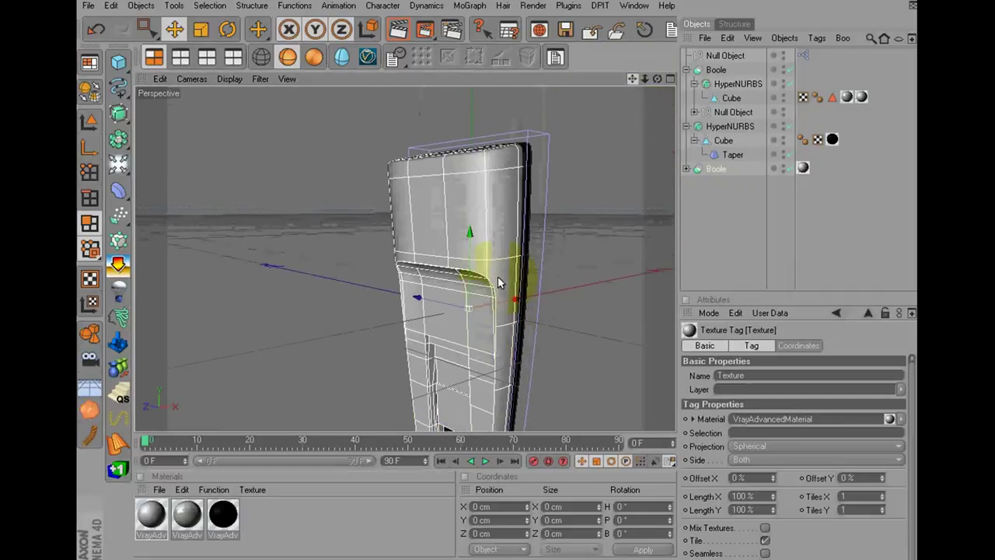
{"action": "left_click_drag", "start_coordinate": [679, 77], "coordinate": [498, 276]}
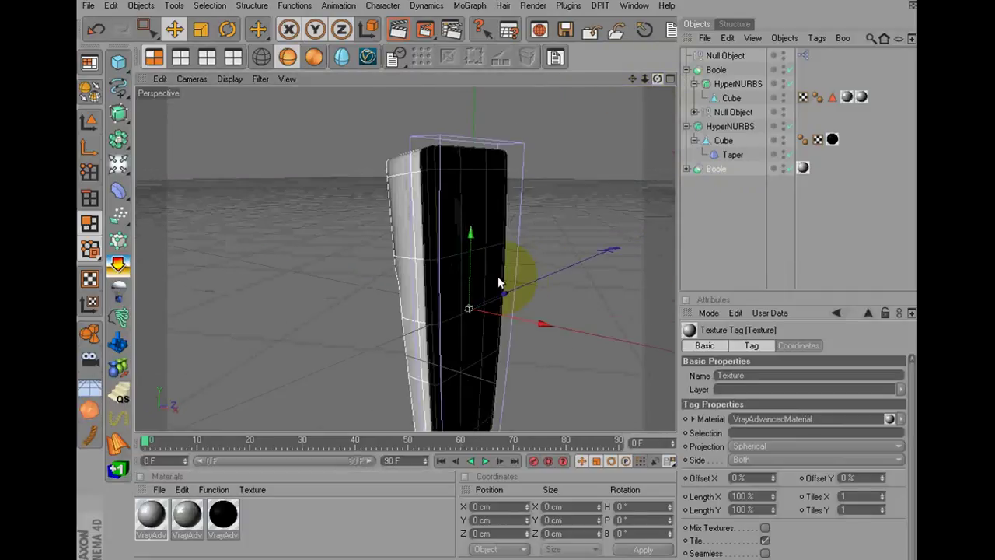
{"action": "left_click", "coordinate": [594, 257]}
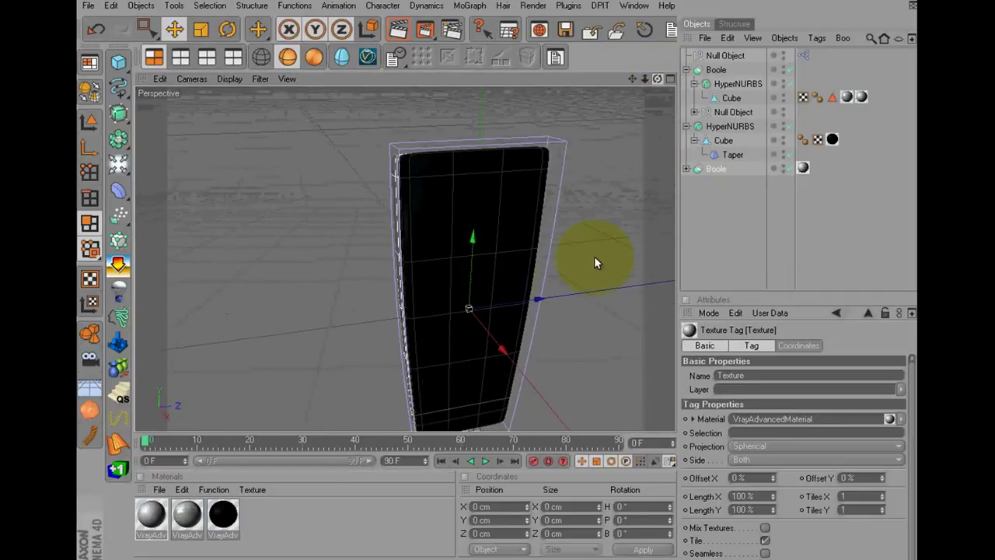
{"action": "left_click", "coordinate": [357, 481]}
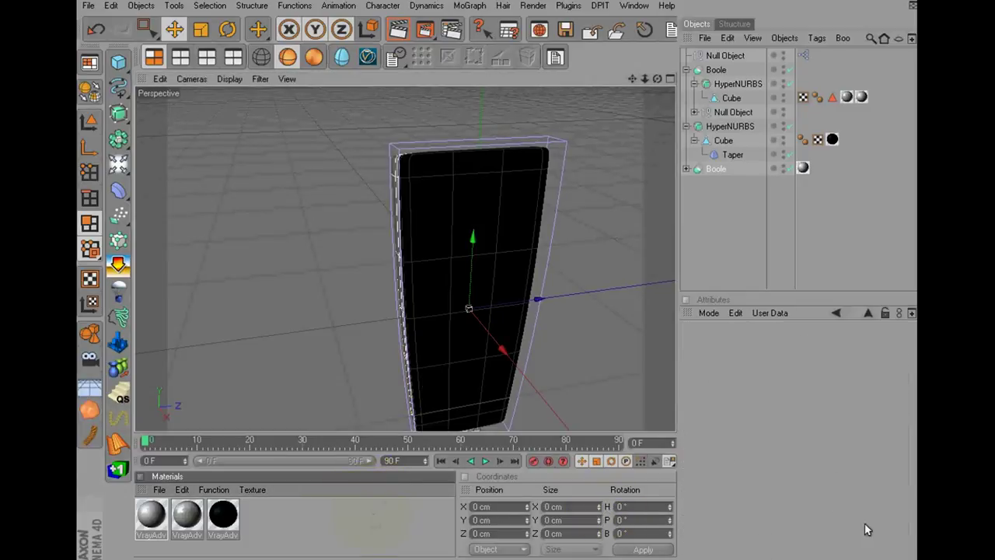
- Select the tapered Cube and paint-select its upper front polygons with Live Selection
{"action": "left_click", "coordinate": [720, 142]}
{"action": "left_click", "coordinate": [462, 211]}
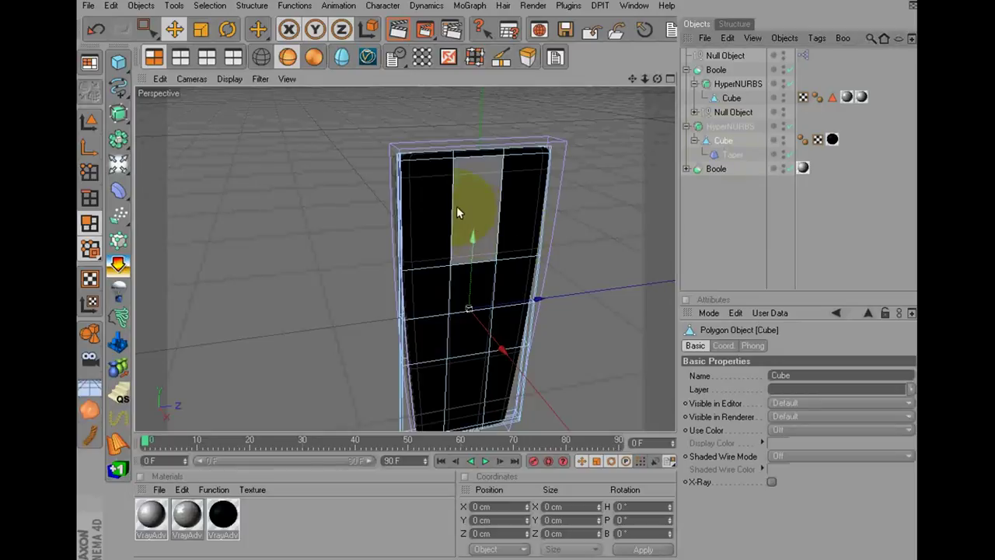
{"action": "left_click", "coordinate": [438, 207]}
{"action": "left_click", "coordinate": [153, 199]}
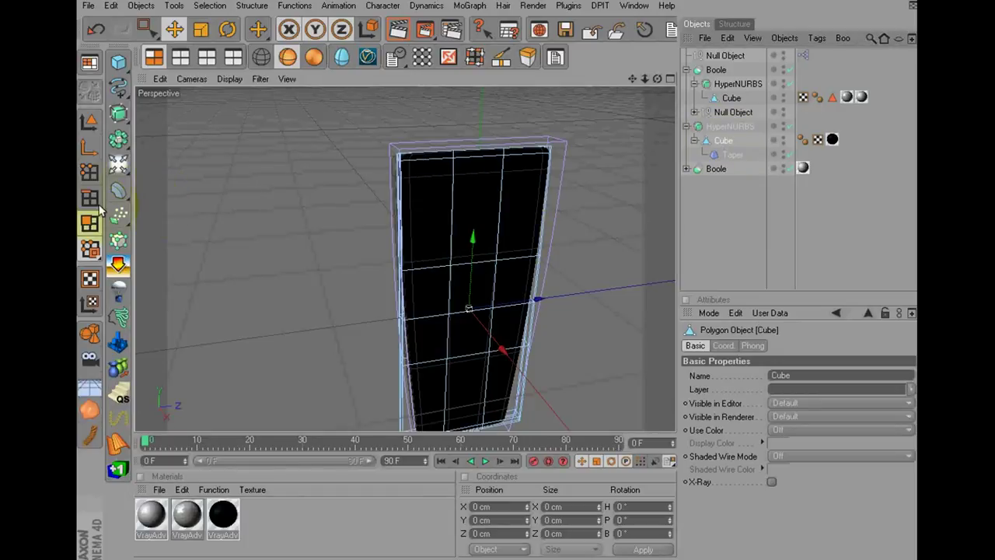
{"action": "left_click", "coordinate": [148, 30]}
{"action": "left_click", "coordinate": [447, 185]}
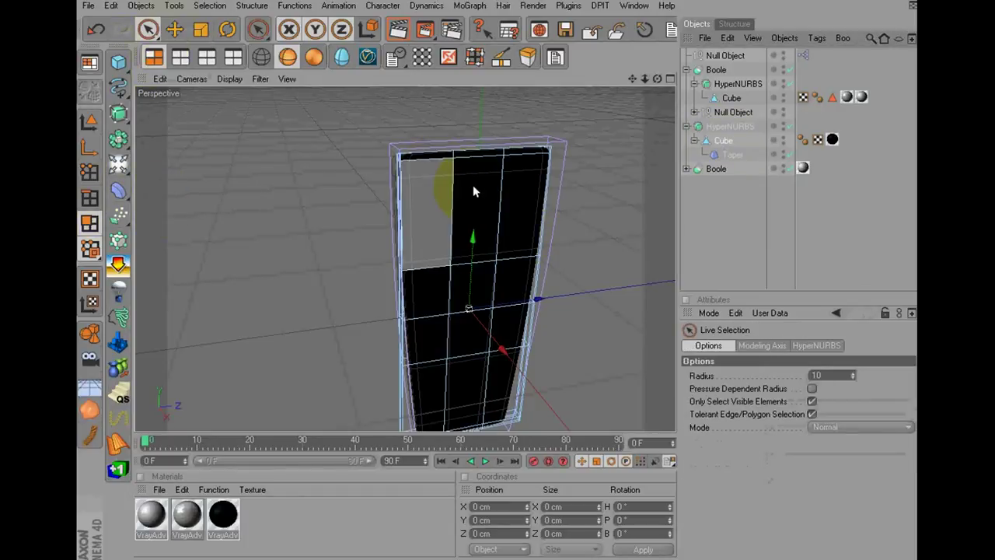
{"action": "left_click", "coordinate": [486, 199]}
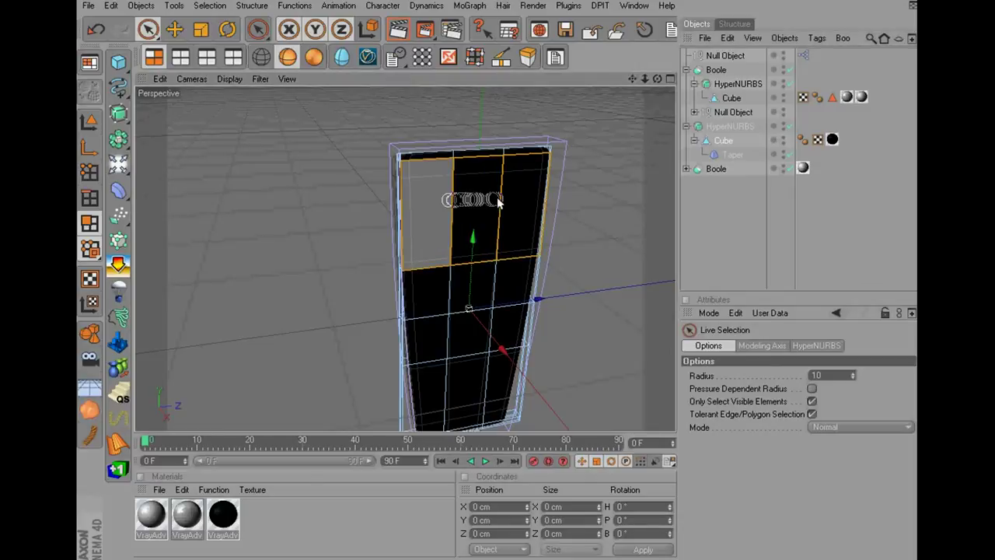
{"action": "mouse_move", "coordinate": [509, 220]}
{"action": "left_mouse_down"}
{"action": "mouse_move", "coordinate": [444, 280]}
{"action": "mouse_move", "coordinate": [520, 276]}
{"action": "left_mouse_up"}
{"action": "mouse_move", "coordinate": [661, 84]}
{"action": "left_mouse_down"}
{"action": "mouse_move", "coordinate": [500, 366]}
{"action": "mouse_move", "coordinate": [521, 288]}
{"action": "mouse_move", "coordinate": [481, 269]}
{"action": "mouse_move", "coordinate": [556, 278]}
{"action": "mouse_move", "coordinate": [498, 276]}
{"action": "mouse_move", "coordinate": [661, 134]}
{"action": "left_mouse_up"}
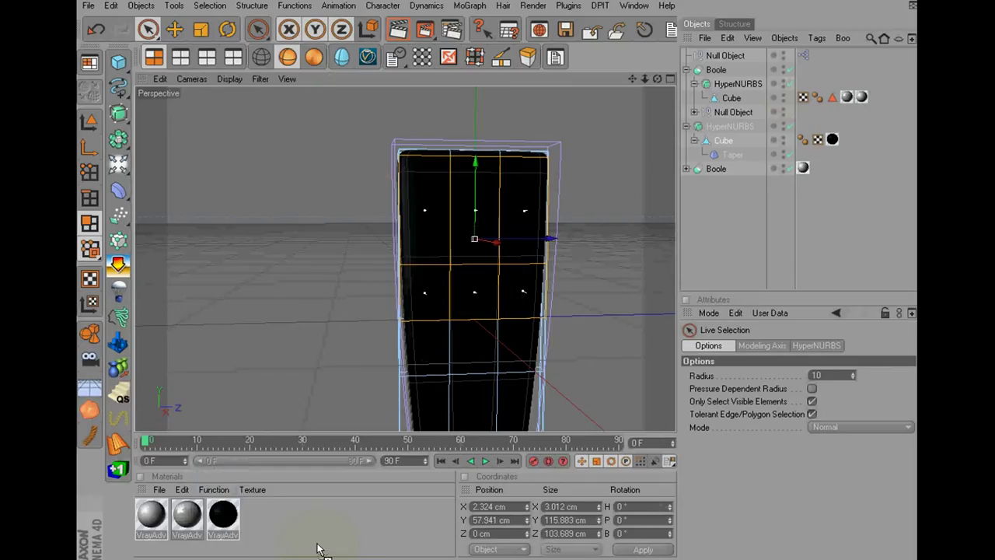
- Import WANA MODEME.jpg as a new Mat material and copy its texture channel
{"action": "left_click_drag", "start_coordinate": [348, 558], "coordinate": [325, 535]}
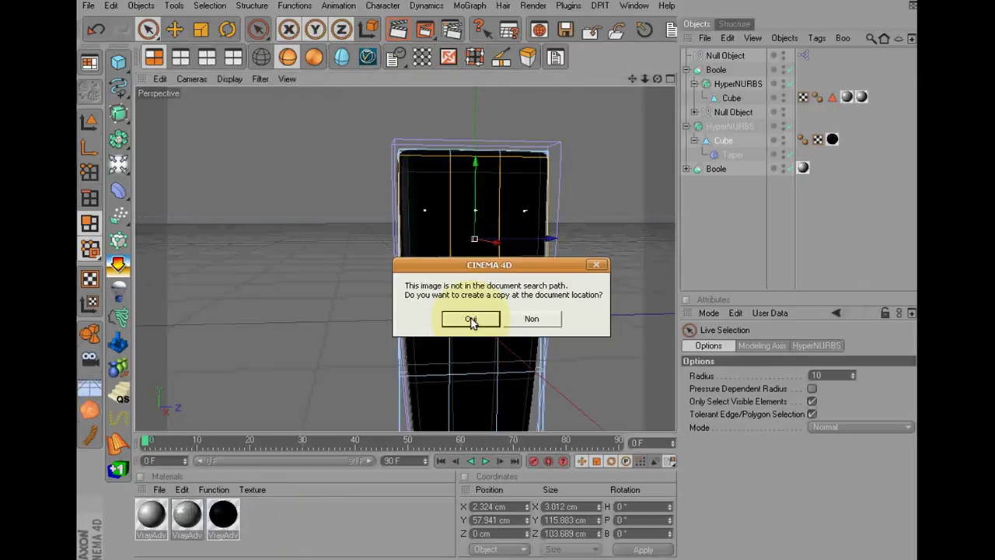
{"action": "left_click", "coordinate": [528, 318]}
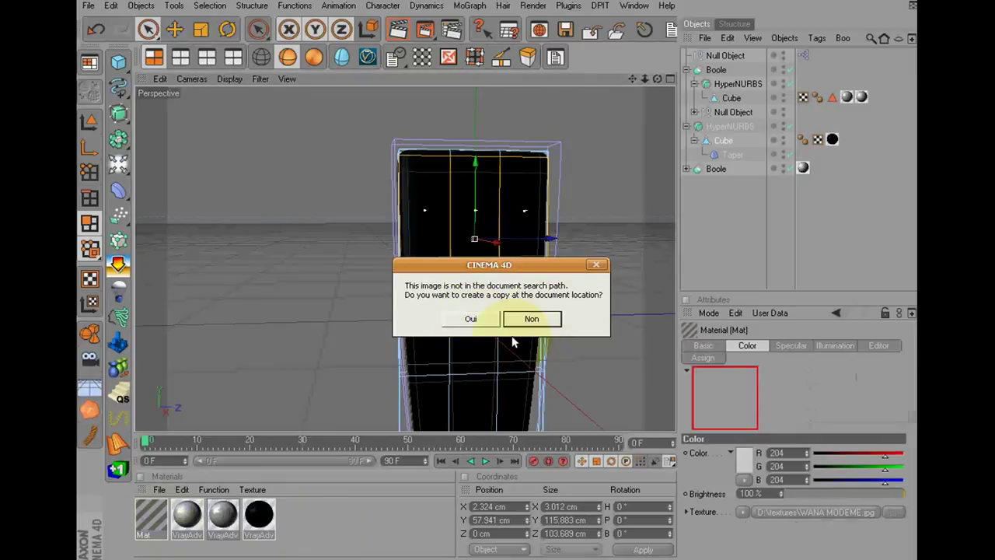
{"action": "double_click", "coordinate": [152, 514]}
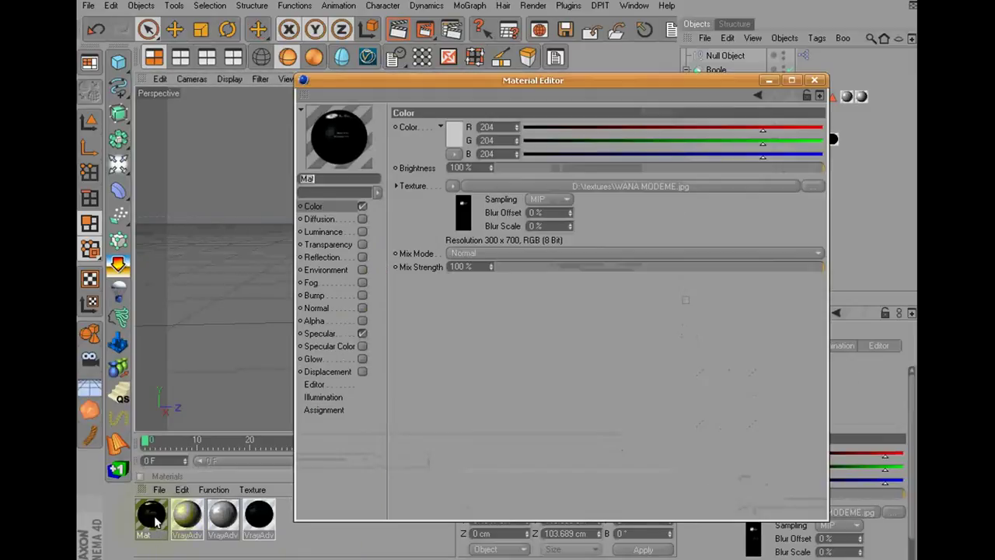
{"action": "left_click", "coordinate": [445, 185]}
{"action": "left_click", "coordinate": [480, 222]}
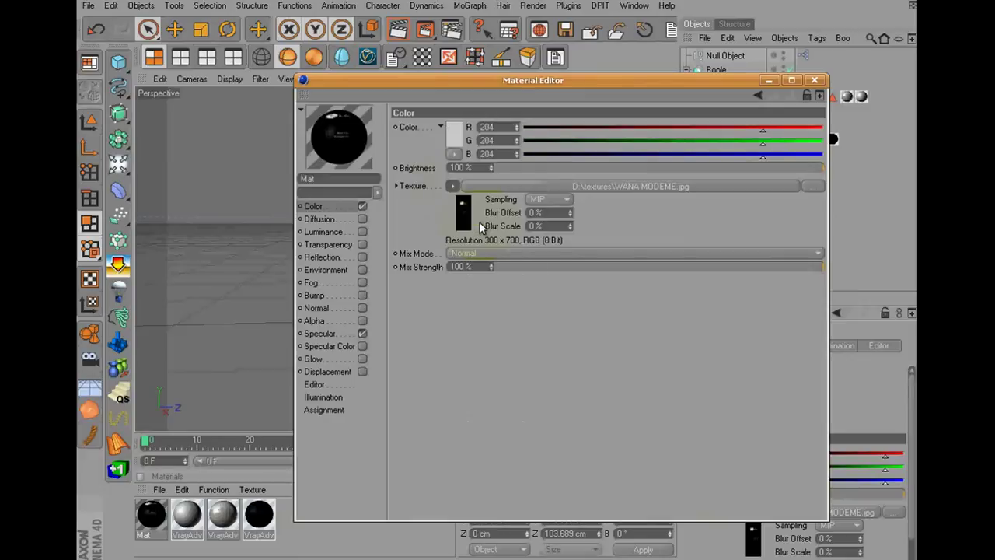
{"action": "left_click", "coordinate": [814, 80]}
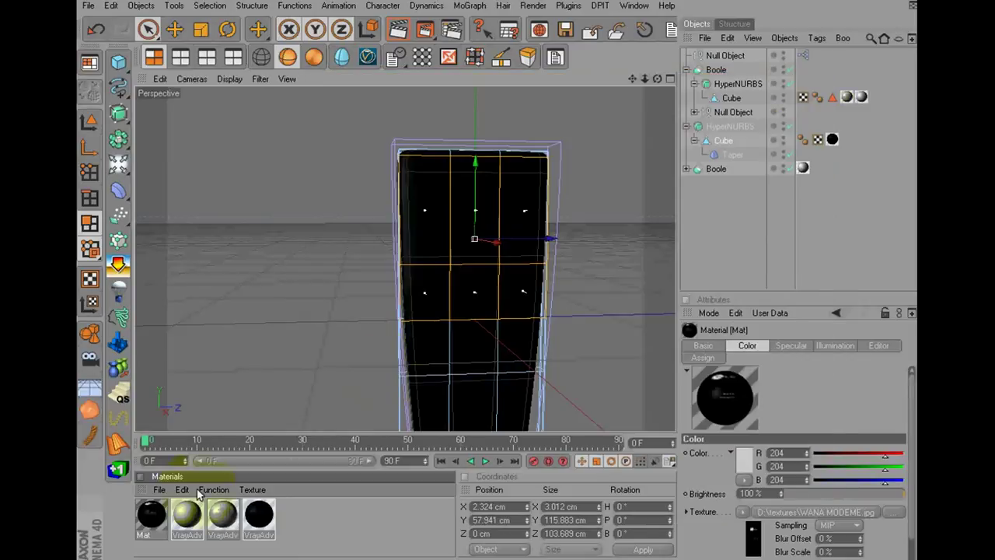
- Create a VrayAdvancedMaterial and paste the modem texture into its Diffuse Layer 1 texture map
{"action": "left_click", "coordinate": [160, 491]}
{"action": "mouse_move", "coordinate": [202, 323]}
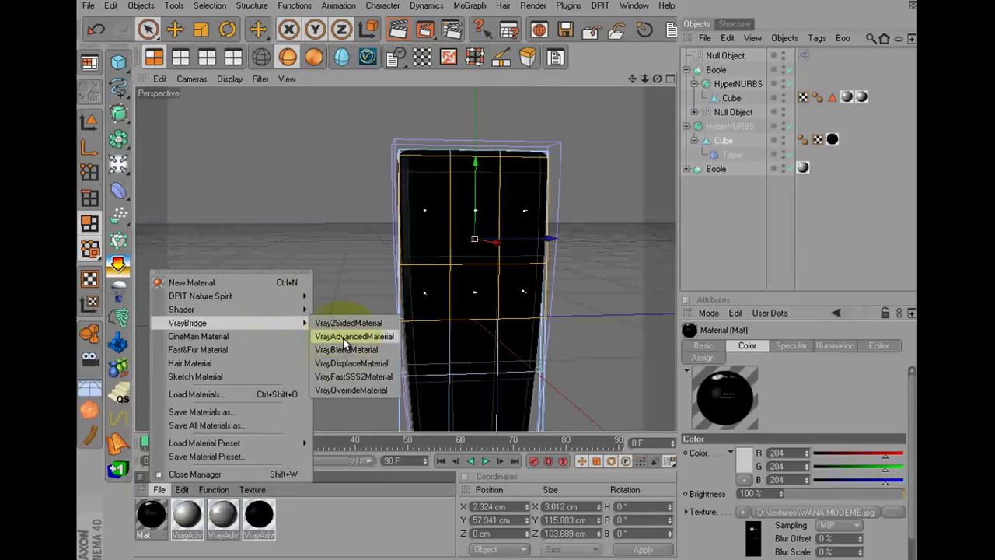
{"action": "left_click", "coordinate": [342, 337]}
{"action": "left_click", "coordinate": [152, 519]}
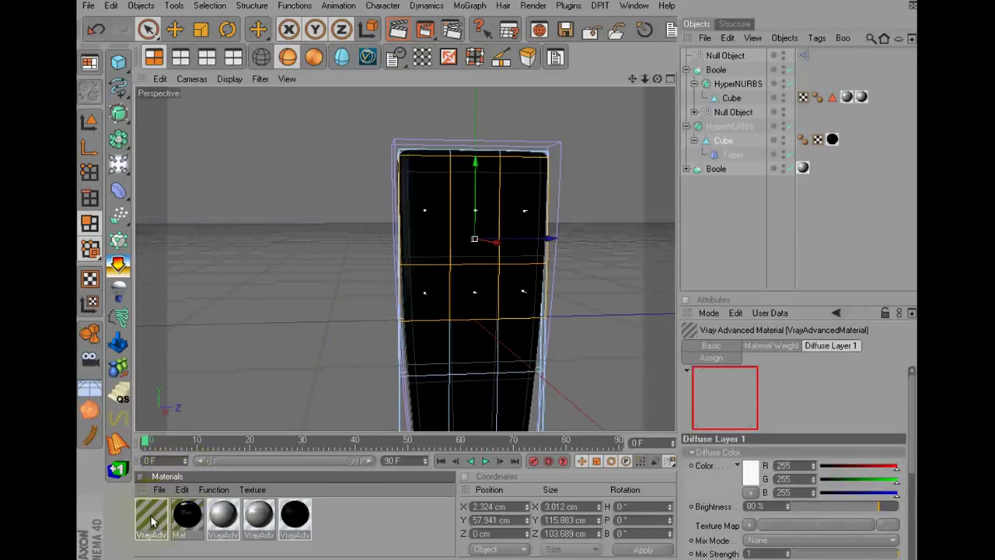
{"action": "double_click", "coordinate": [151, 519]}
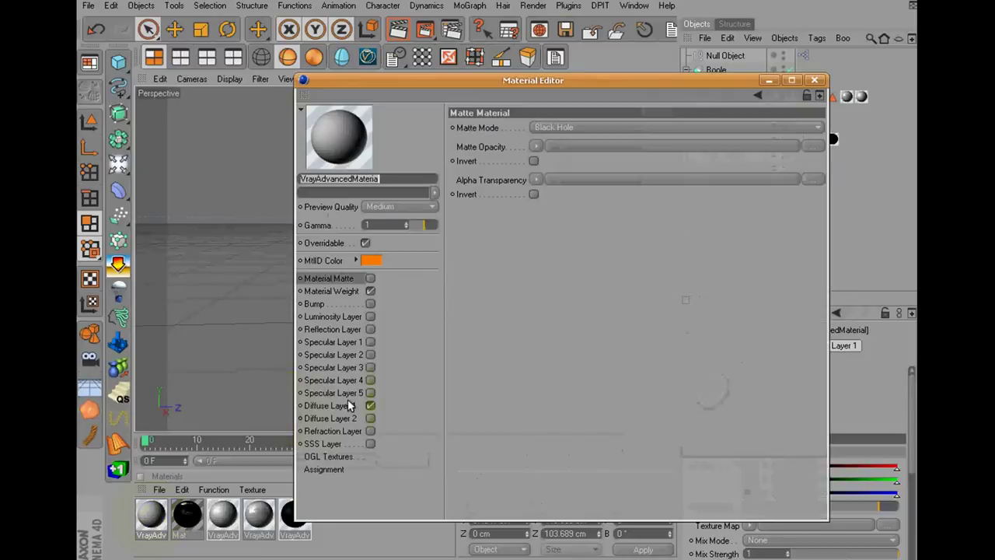
{"action": "left_click", "coordinate": [330, 405]}
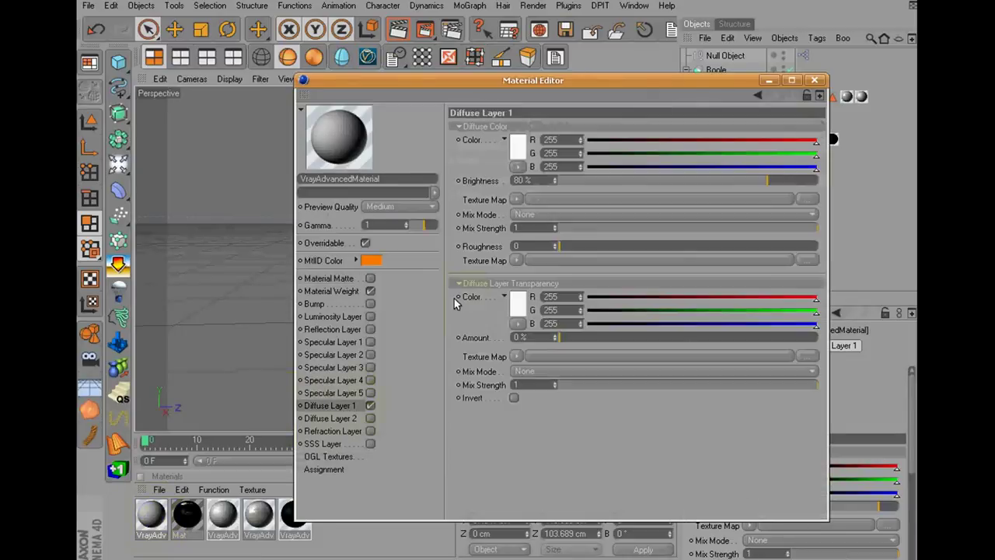
{"action": "left_click", "coordinate": [517, 200]}
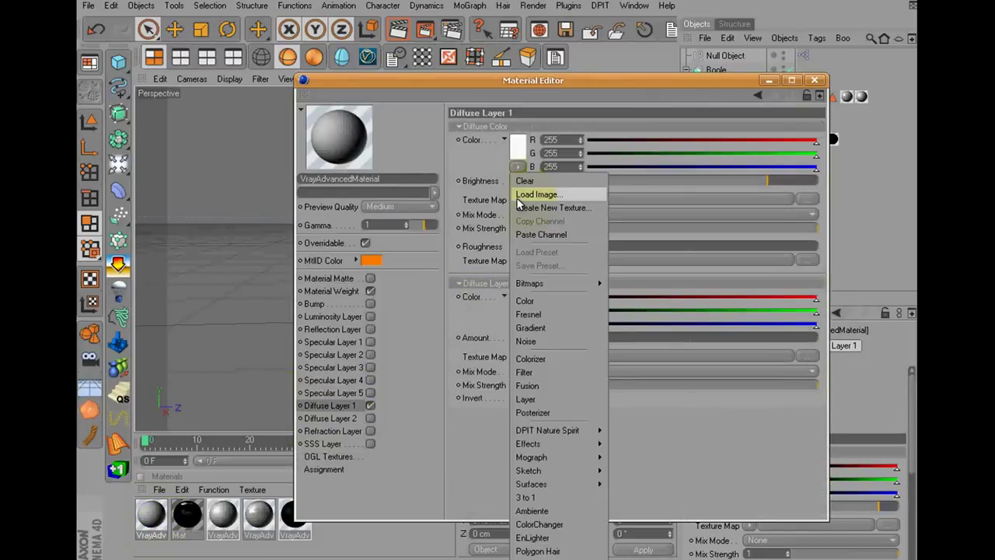
{"action": "left_click", "coordinate": [537, 234]}
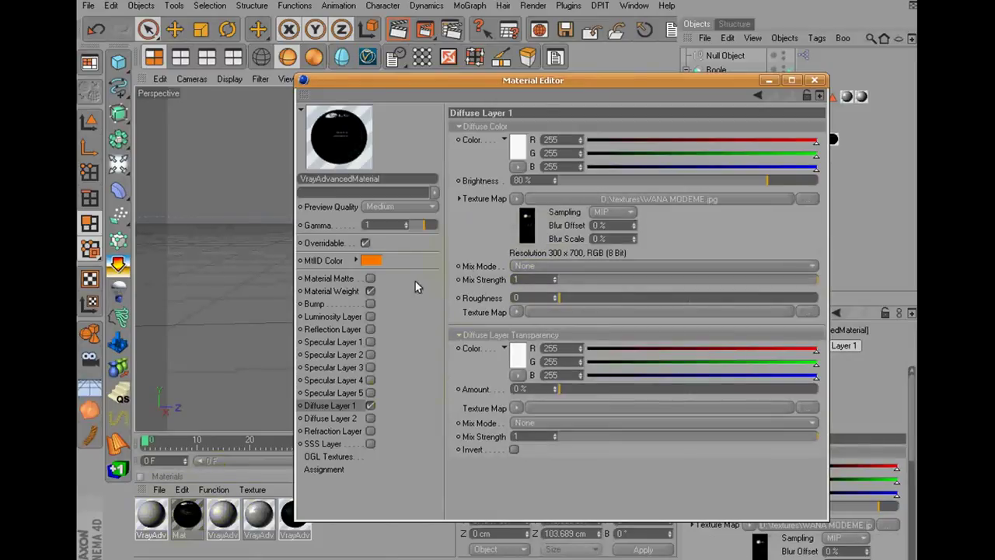
- Enable Specular Layer 1 on the V-Ray material and close the editor
{"action": "left_click", "coordinate": [373, 342]}
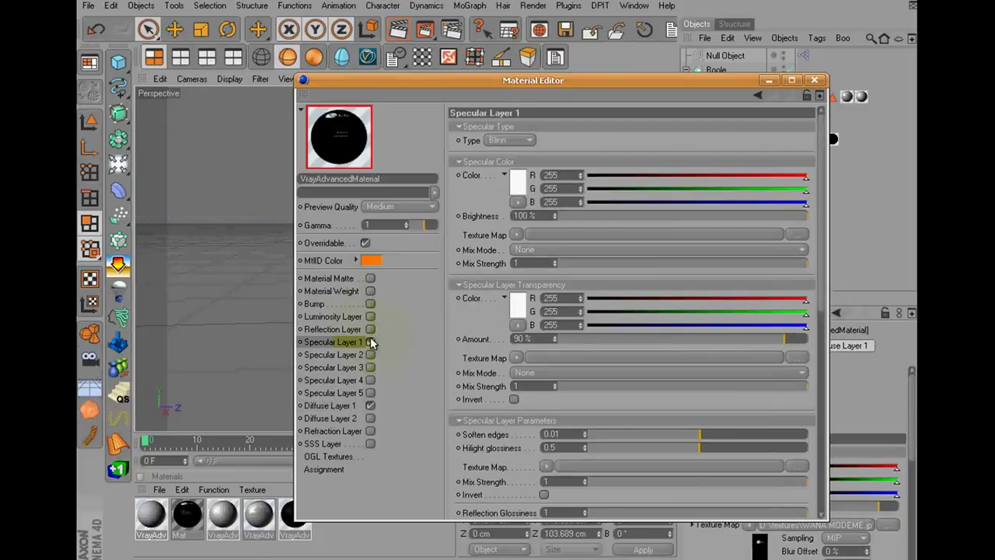
{"action": "left_click", "coordinate": [346, 405]}
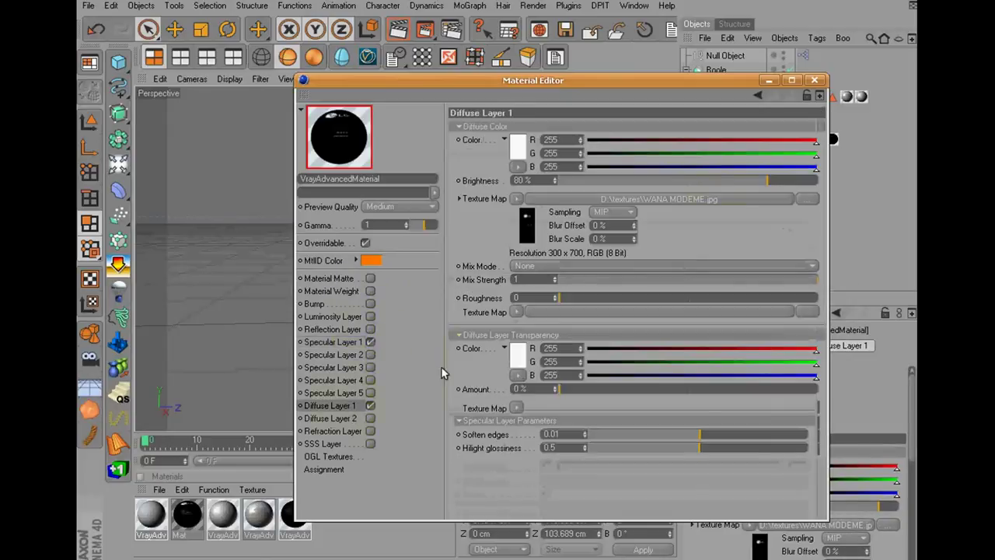
{"action": "left_click", "coordinate": [815, 82]}
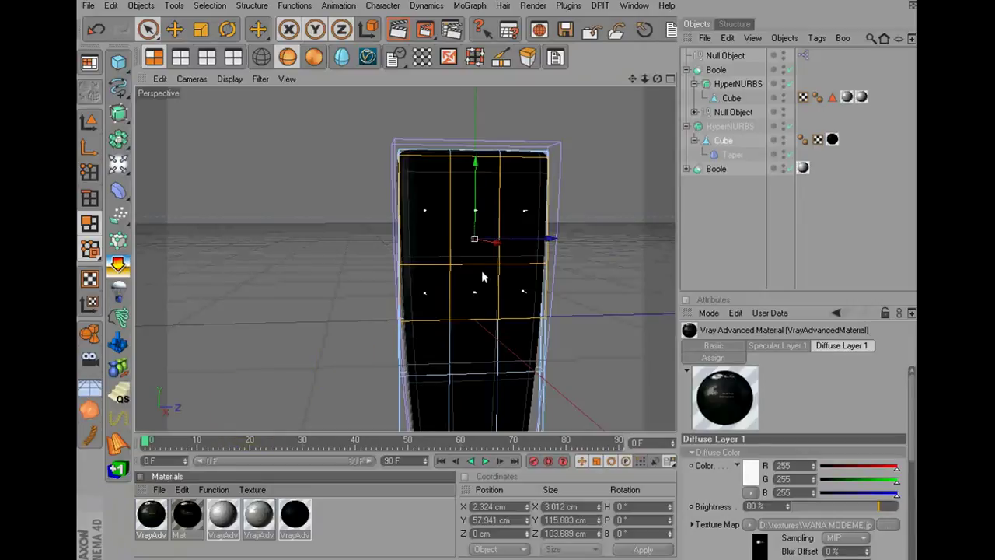
- Apply the V-Ray material to the cube with UVW Mapping projection
{"action": "left_click_drag", "start_coordinate": [480, 270], "coordinate": [479, 269]}
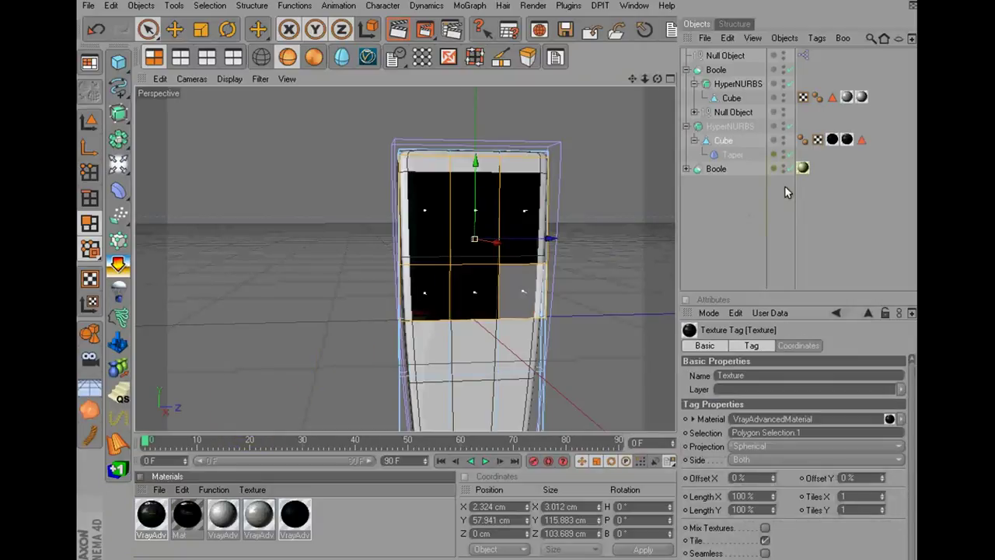
{"action": "left_click", "coordinate": [847, 140]}
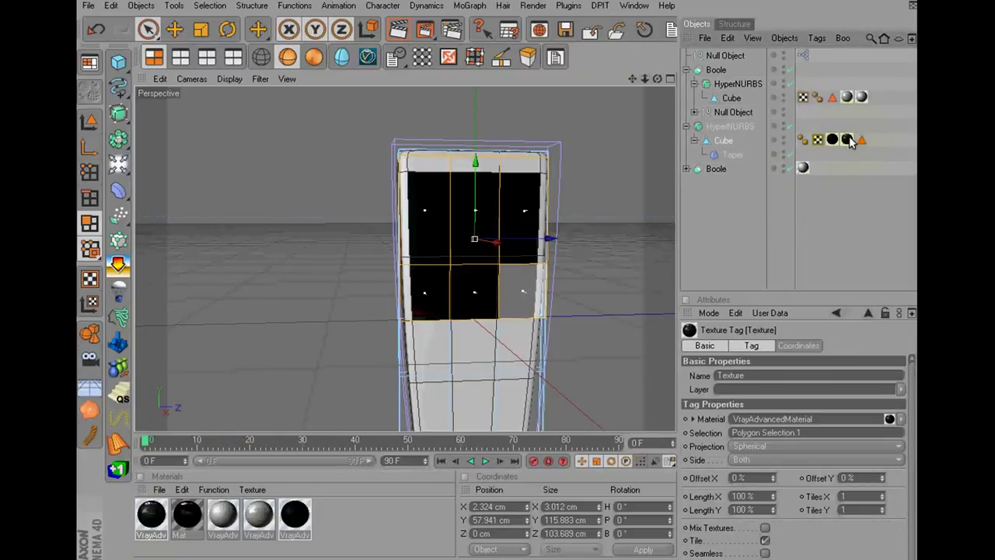
{"action": "left_click", "coordinate": [784, 446]}
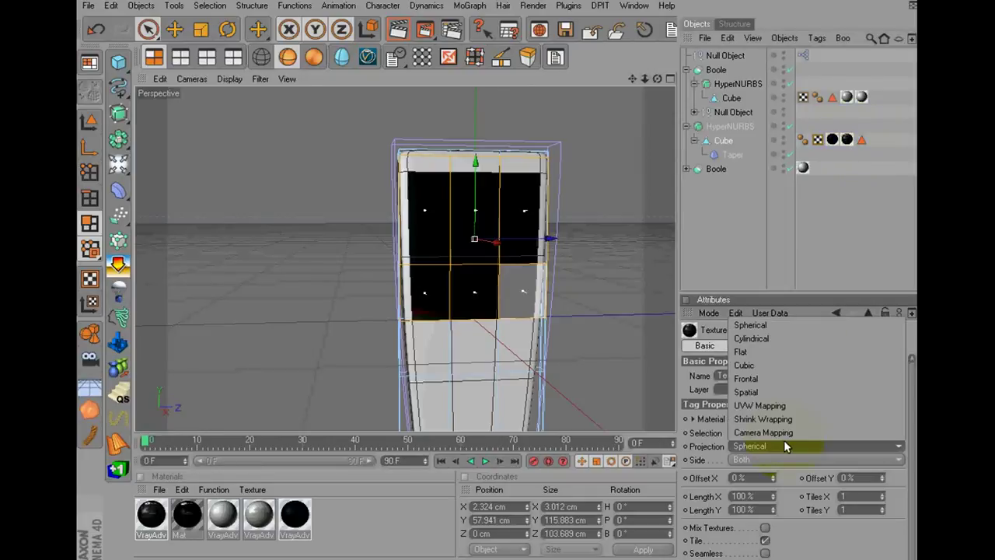
{"action": "left_click", "coordinate": [782, 406]}
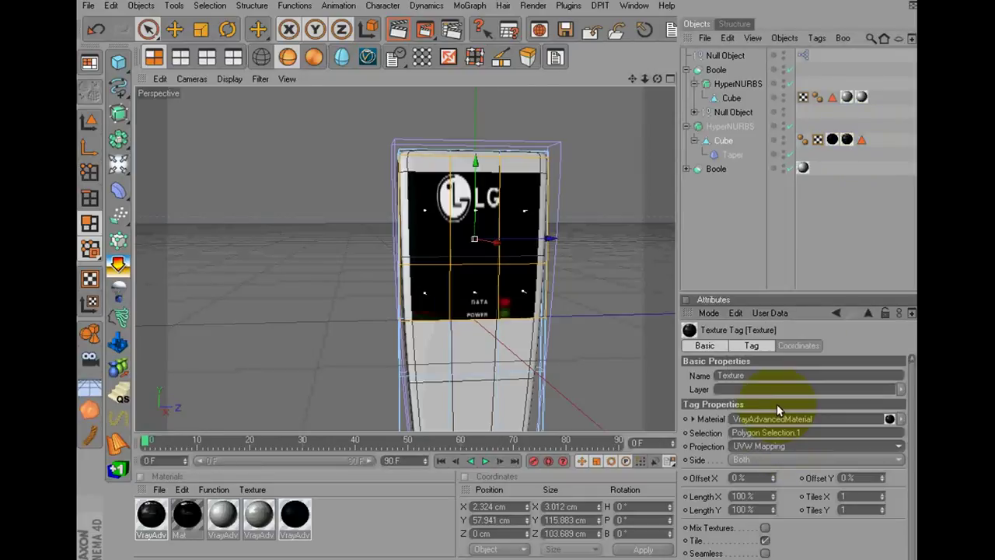
- Scale the texture to 98% × 59% with 14% X/Y offsets so the LG logo sits on the front
{"action": "left_click", "coordinate": [770, 500]}
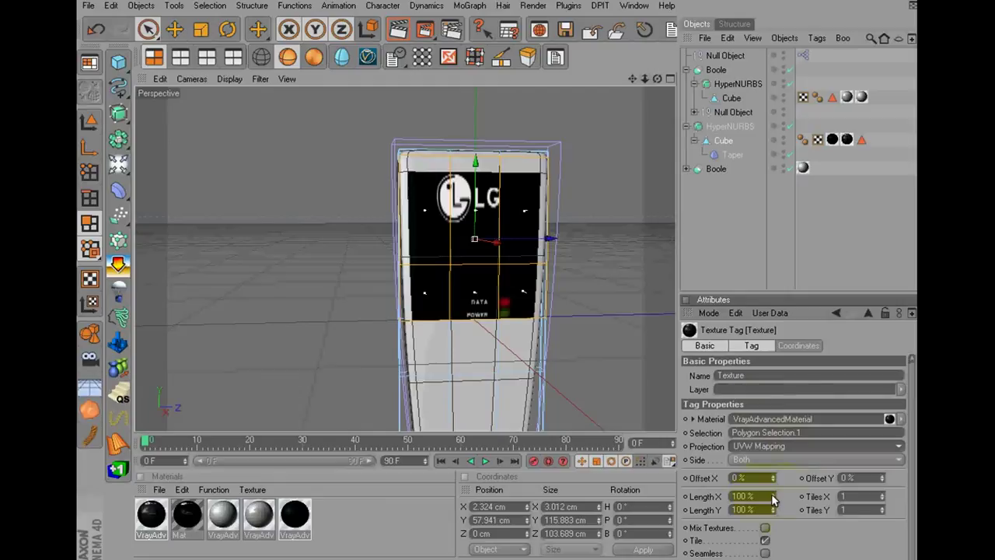
{"action": "left_click_drag", "start_coordinate": [772, 500], "coordinate": [774, 512]}
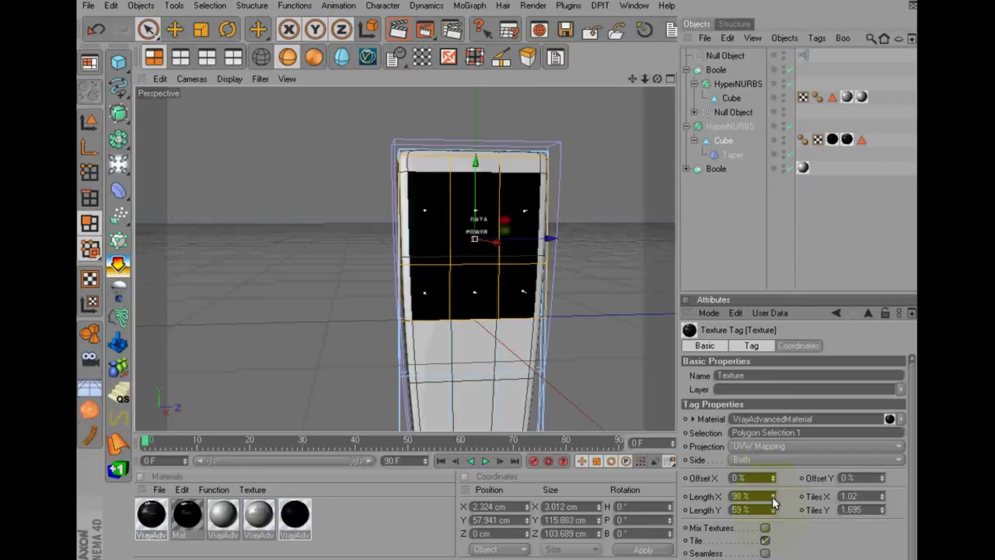
{"action": "left_click_drag", "start_coordinate": [774, 479], "coordinate": [785, 481]}
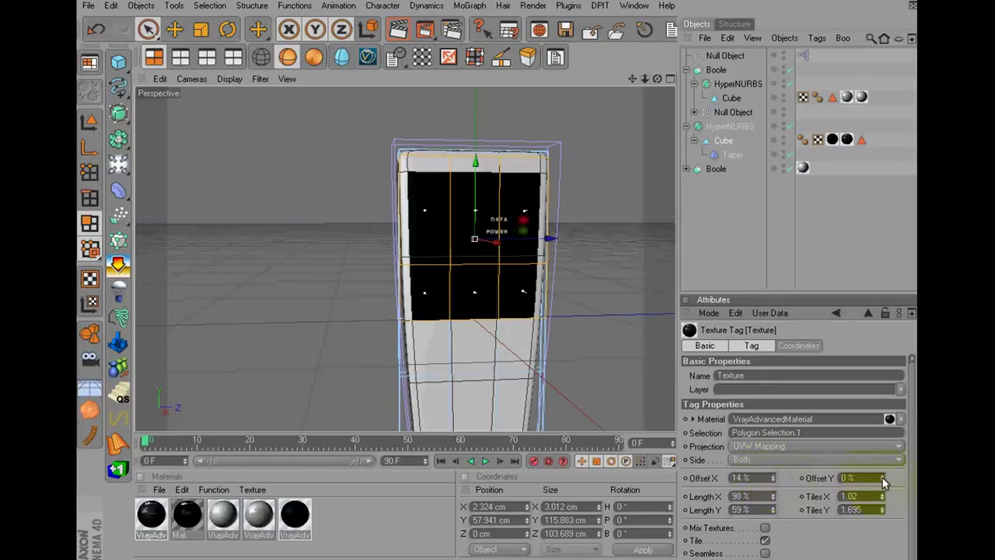
{"action": "left_click_drag", "start_coordinate": [883, 480], "coordinate": [882, 479]}
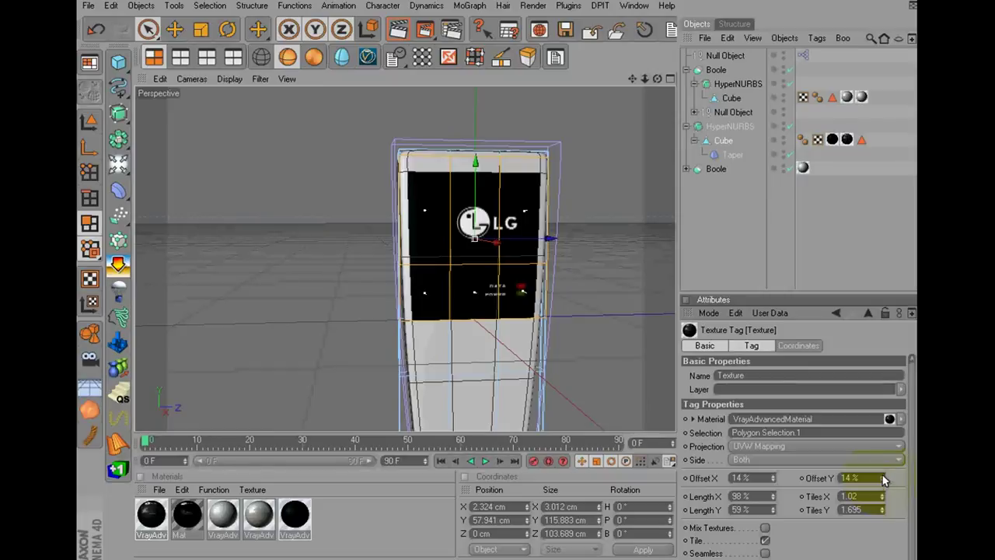
{"action": "left_click_drag", "start_coordinate": [884, 480], "coordinate": [884, 475]}
- Collapse the HyperNURBS and first Boole hierarchies and select the Null Object
{"action": "left_click", "coordinate": [738, 264]}
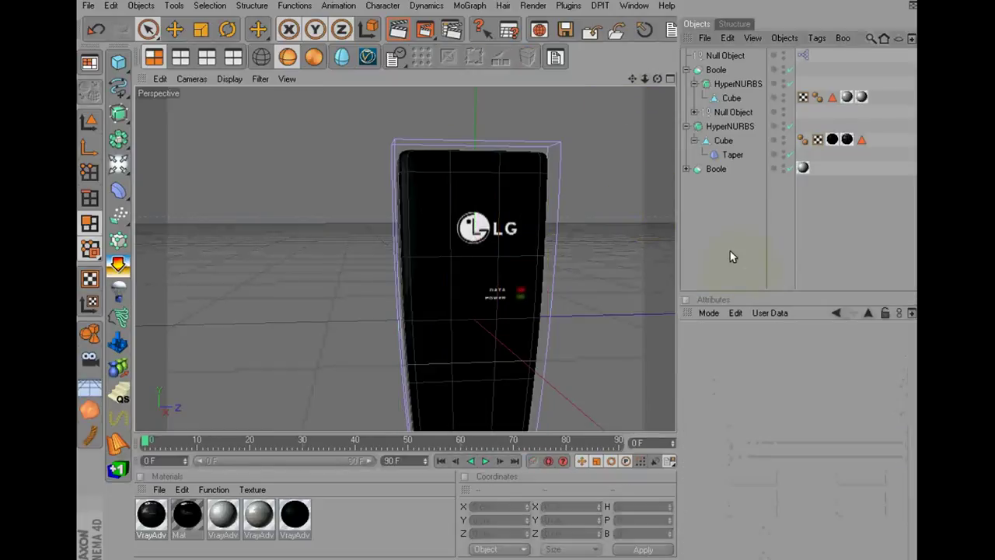
{"action": "middle_click_drag", "start_coordinate": [486, 271], "coordinate": [498, 277], "text": "alt"}
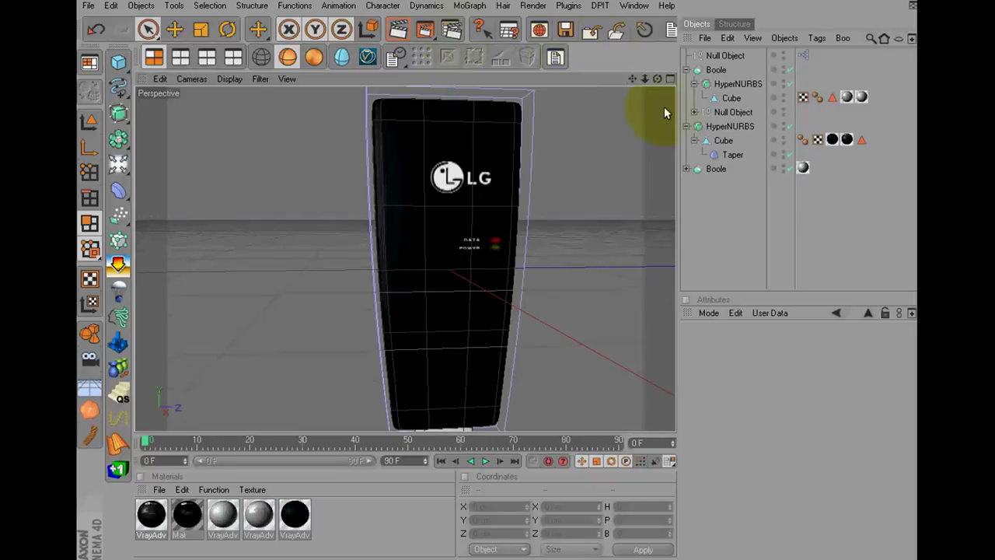
{"action": "left_click", "coordinate": [688, 126]}
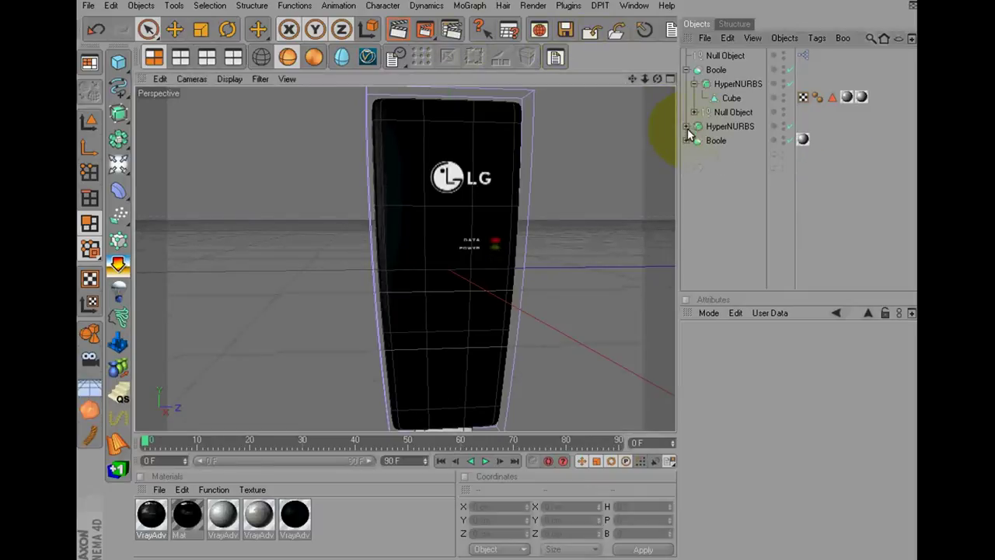
{"action": "left_click", "coordinate": [687, 70]}
{"action": "left_click", "coordinate": [714, 56]}
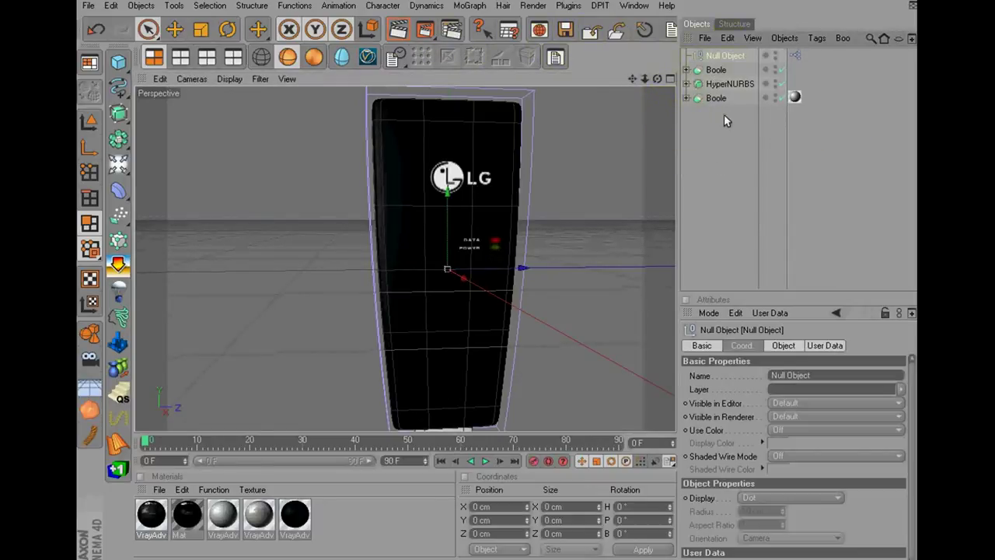
{"action": "left_click_drag", "start_coordinate": [724, 121], "coordinate": [710, 105]}
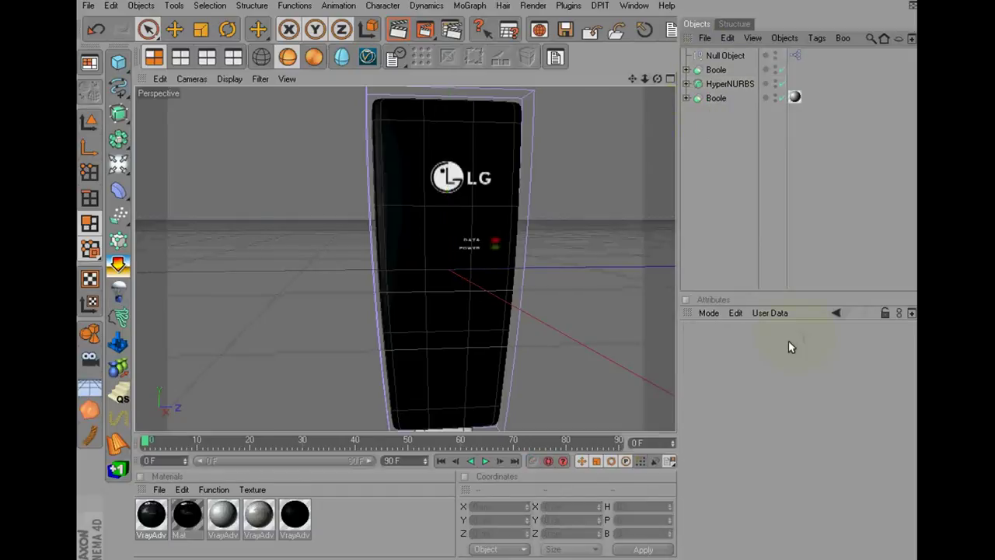
- Select the modem's parts and fold them into the Null Object group
{"action": "left_click", "coordinate": [865, 504]}
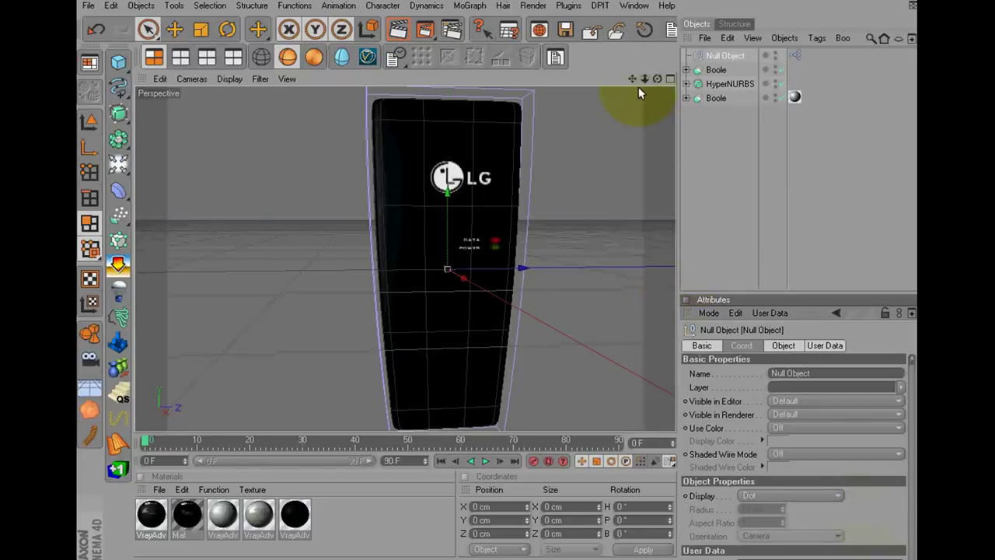
{"action": "mouse_move", "coordinate": [634, 79]}
{"action": "left_mouse_down"}
{"action": "mouse_move", "coordinate": [502, 255]}
{"action": "mouse_move", "coordinate": [637, 48]}
{"action": "left_mouse_up"}
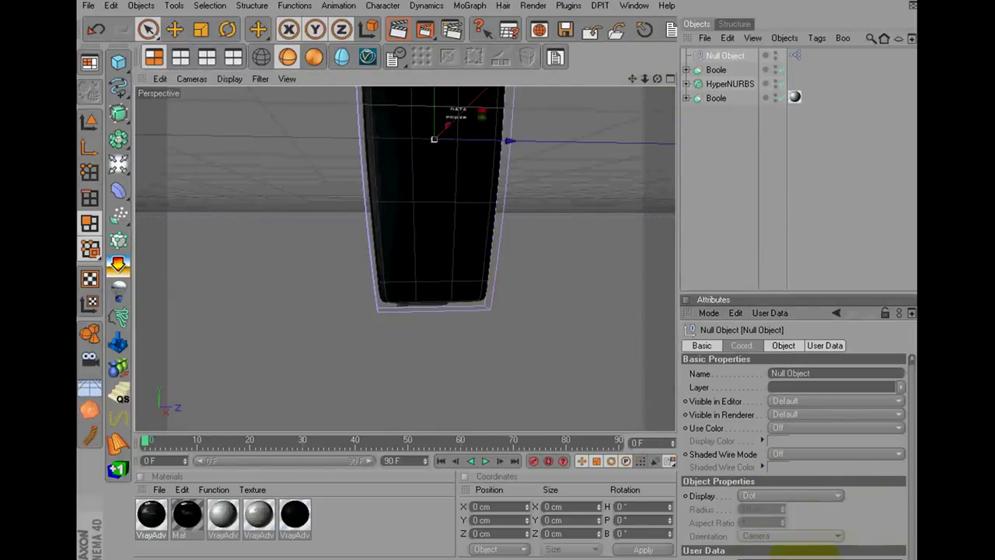
{"action": "mouse_move", "coordinate": [807, 151]}
{"action": "left_mouse_down"}
{"action": "mouse_move", "coordinate": [695, 76]}
{"action": "mouse_move", "coordinate": [696, 60]}
{"action": "left_mouse_up"}
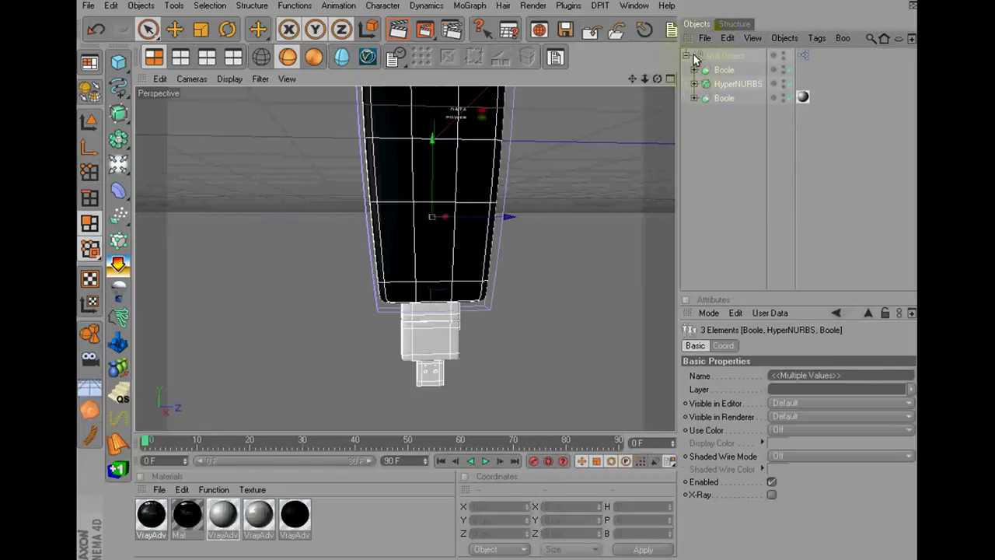
{"action": "left_click", "coordinate": [686, 56]}
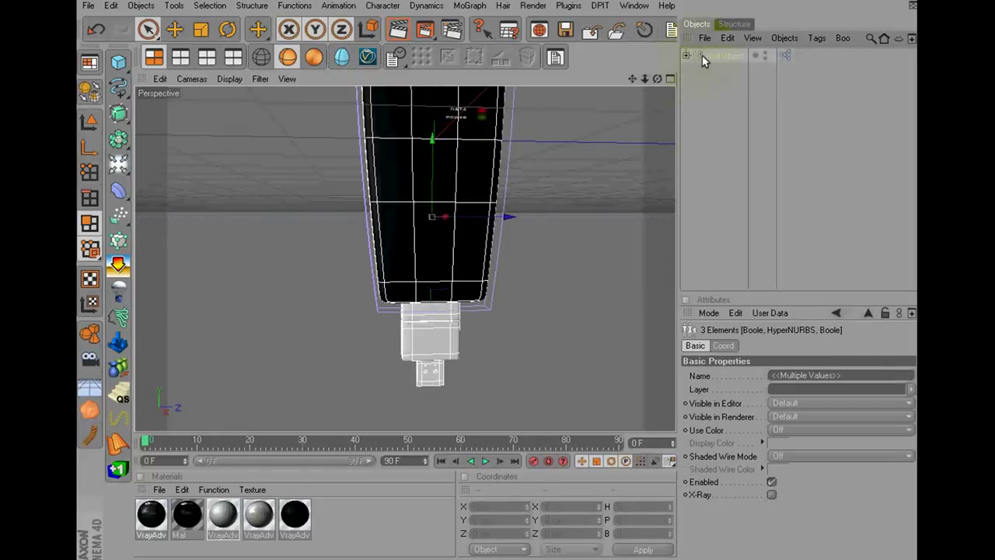
{"action": "left_click", "coordinate": [724, 56]}
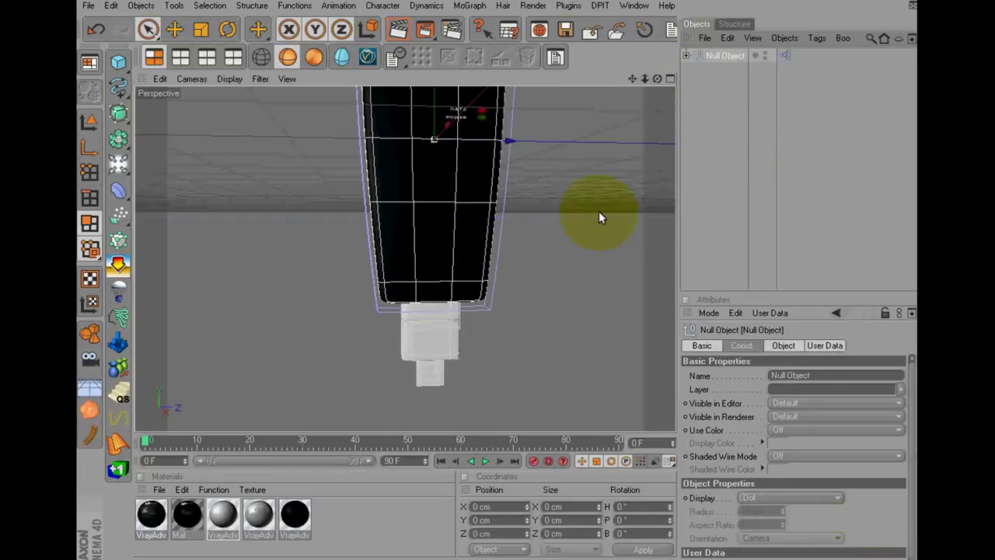
{"action": "left_click", "coordinate": [96, 393]}
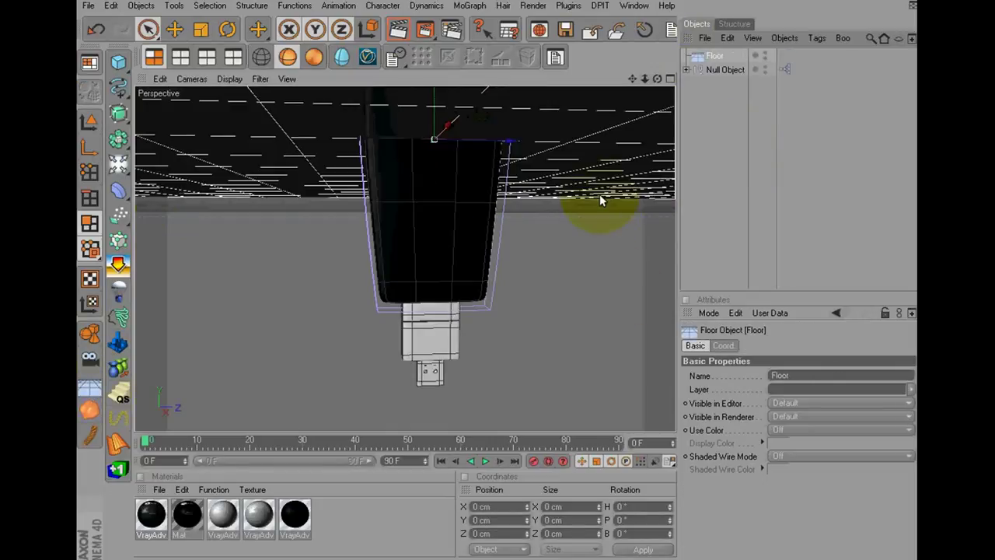
{"action": "left_click_drag", "start_coordinate": [657, 78], "coordinate": [497, 273]}
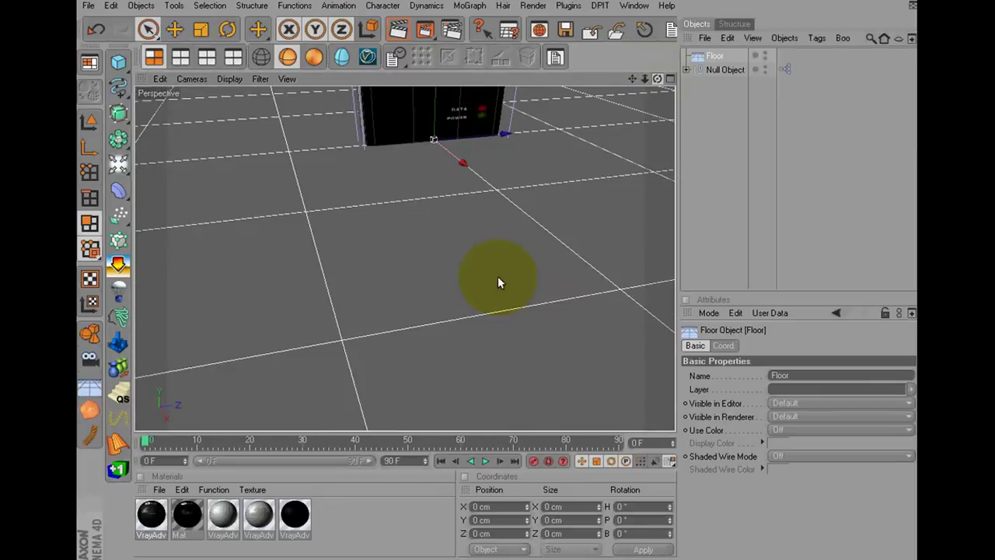
{"action": "left_click_drag", "start_coordinate": [631, 76], "coordinate": [500, 303]}
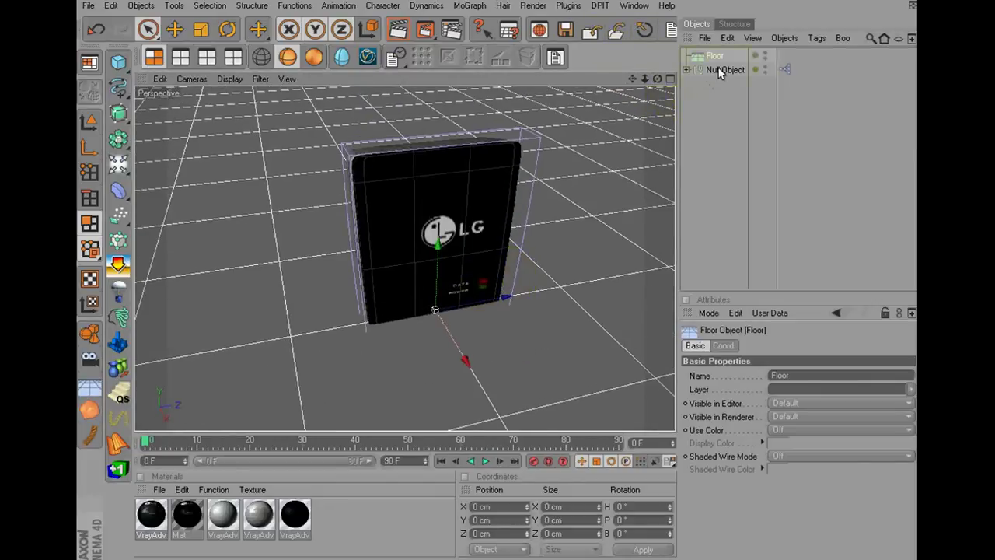
{"action": "left_click", "coordinate": [720, 70]}
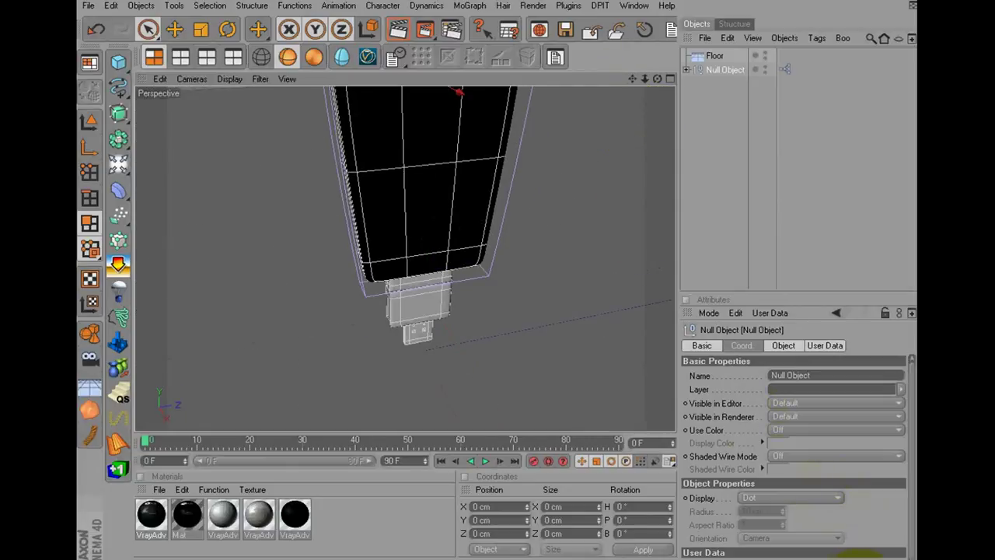
- Rotate the modem group to B -90° and lower it to Y 71.546 cm
{"action": "left_click_drag", "start_coordinate": [346, 284], "coordinate": [490, 279], "text": "alt"}
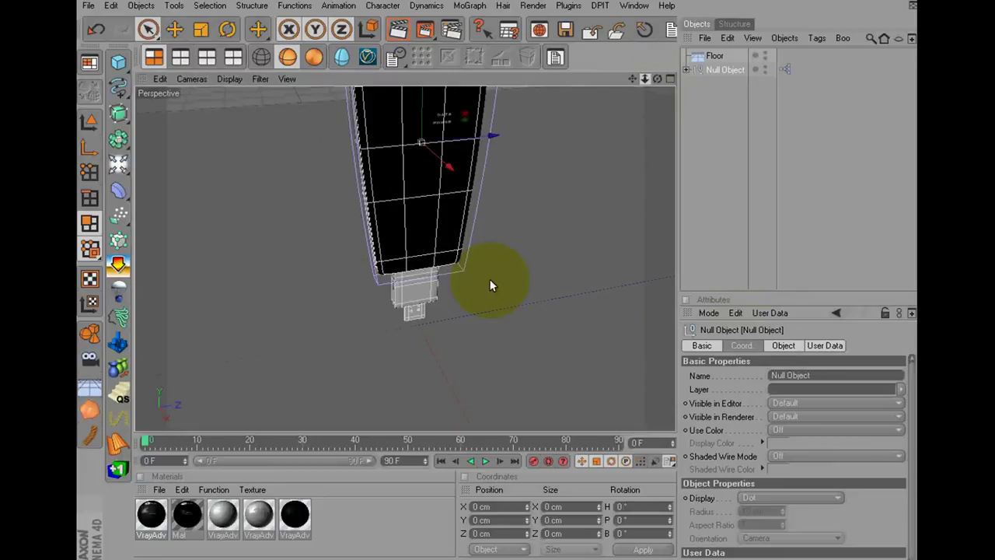
{"action": "left_click", "coordinate": [227, 29]}
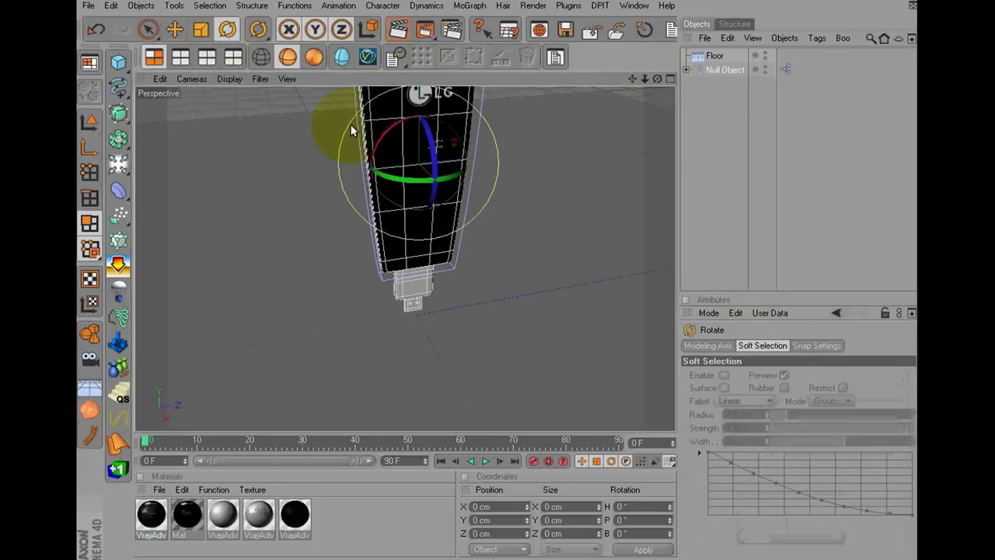
{"action": "mouse_move", "coordinate": [432, 161]}
{"action": "left_mouse_down"}
{"action": "mouse_move", "coordinate": [416, 102]}
{"action": "mouse_move", "coordinate": [406, 115]}
{"action": "left_mouse_up"}
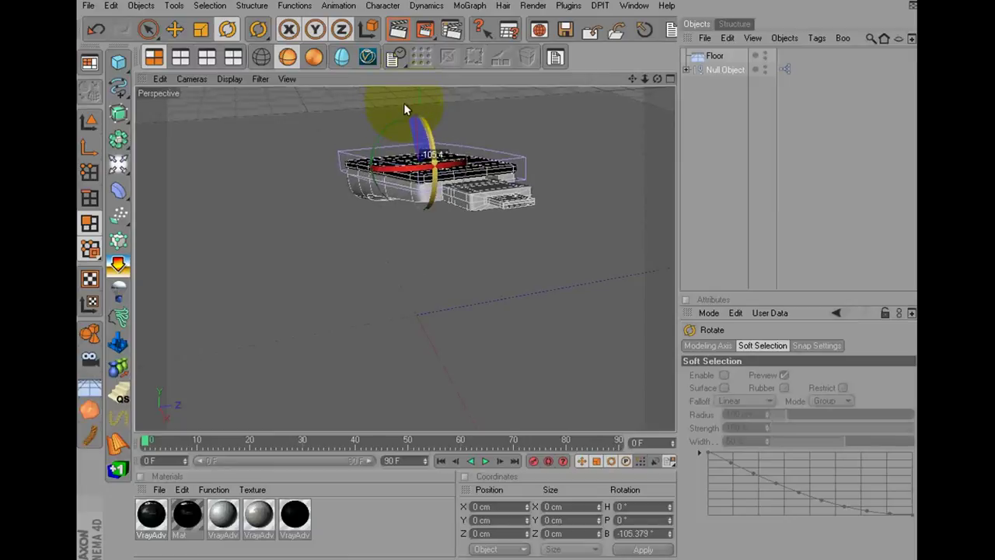
{"action": "key", "text": "ctrl+z"}
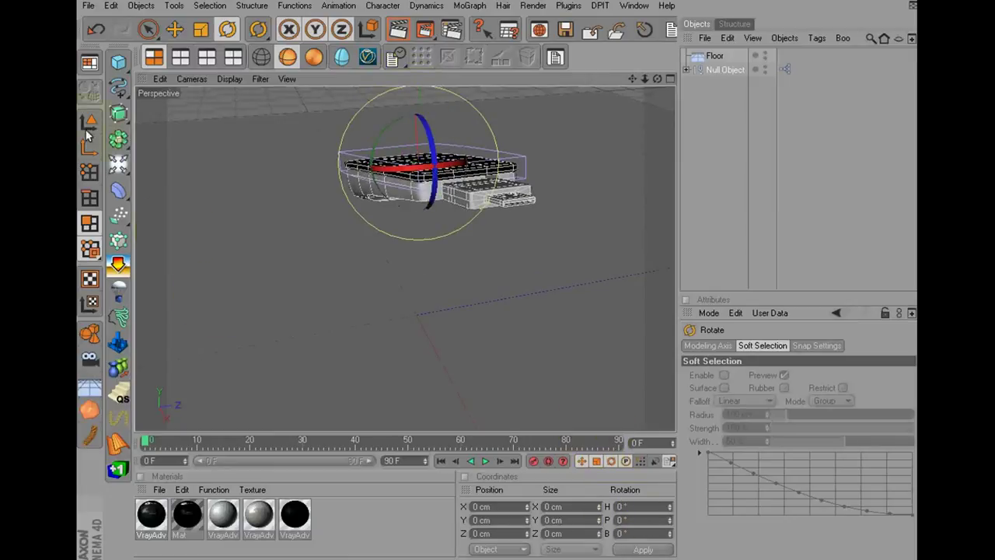
{"action": "left_click", "coordinate": [92, 124]}
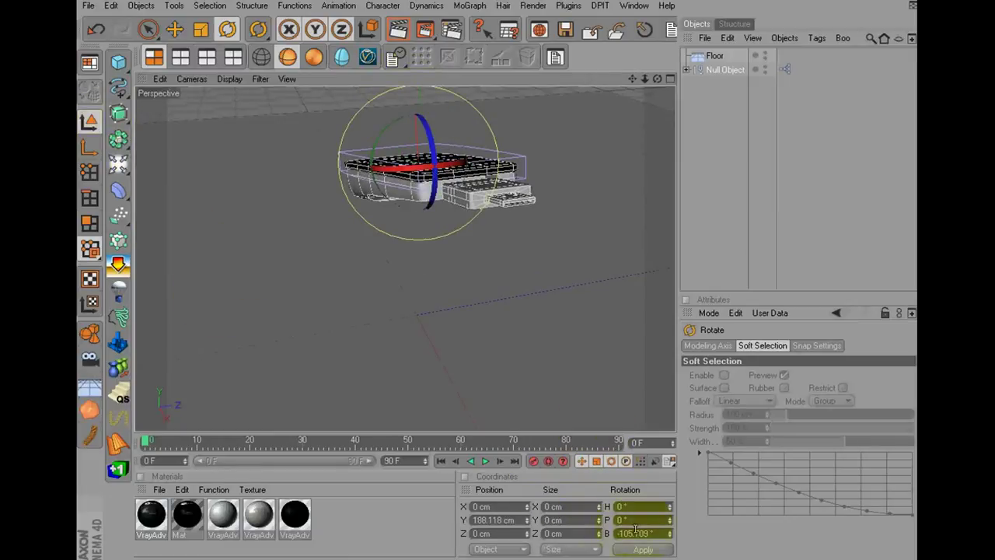
{"action": "left_click_drag", "start_coordinate": [620, 533], "coordinate": [687, 528]}
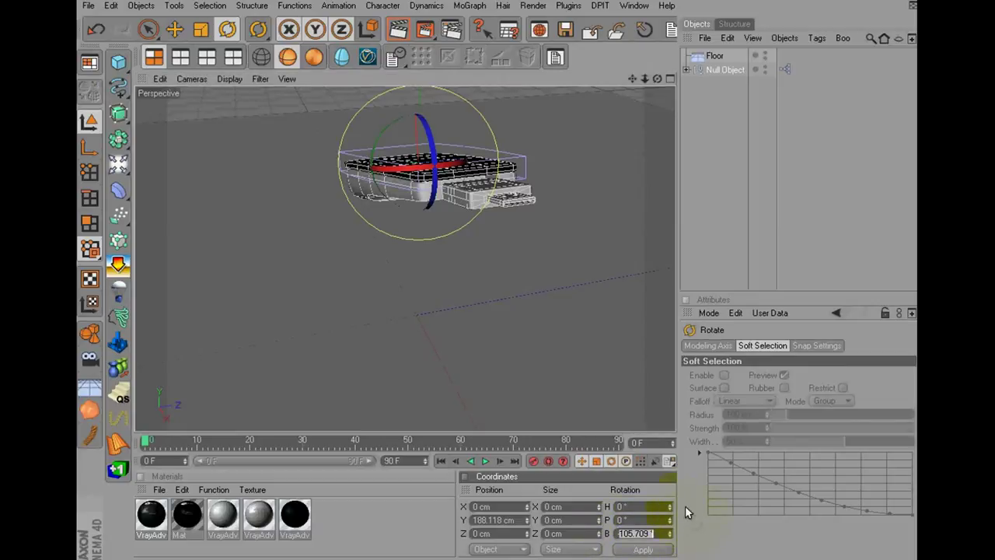
{"action": "type", "text": "-90"}
{"action": "left_click", "coordinate": [585, 389]}
{"action": "left_click_drag", "start_coordinate": [638, 78], "coordinate": [502, 276]}
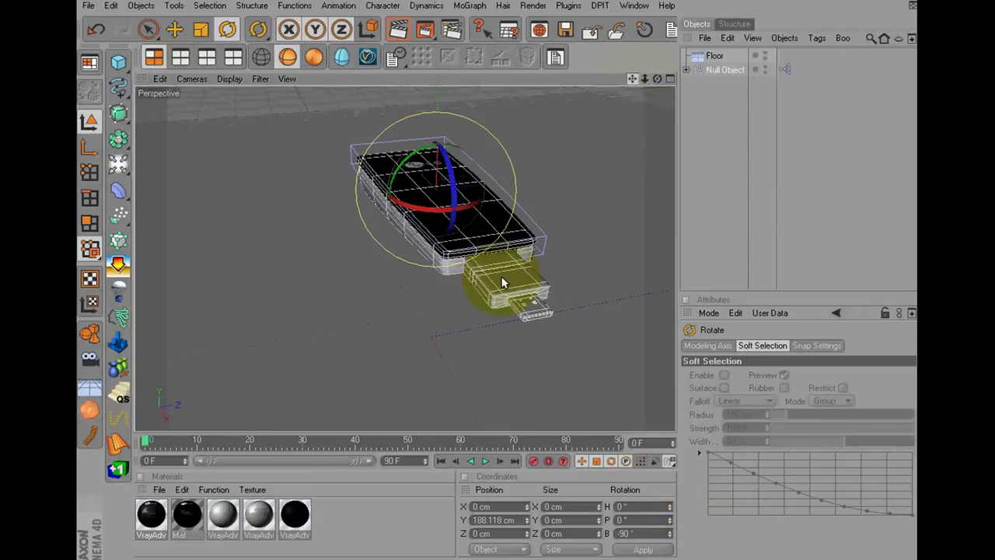
{"action": "left_click", "coordinate": [117, 266]}
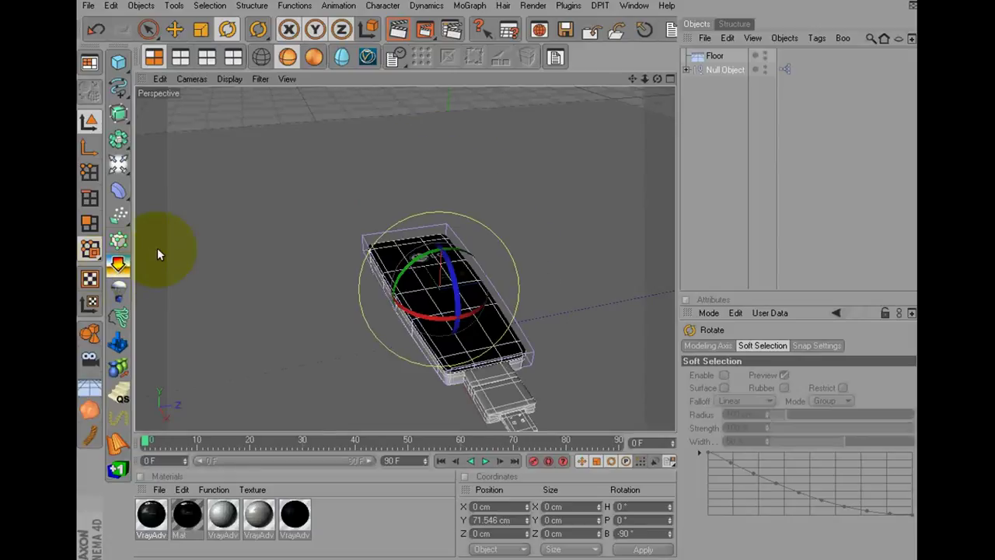
{"action": "left_click_drag", "start_coordinate": [632, 78], "coordinate": [500, 267]}
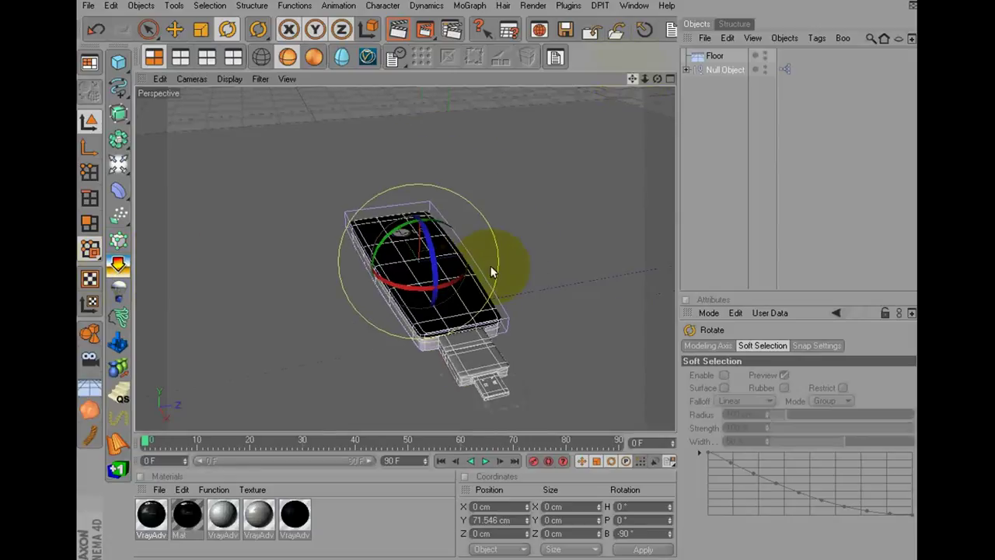
- Hide the Taper deformer's viewport display and fold the hierarchy back up
{"action": "left_click", "coordinate": [687, 70]}
{"action": "left_click", "coordinate": [694, 98]}
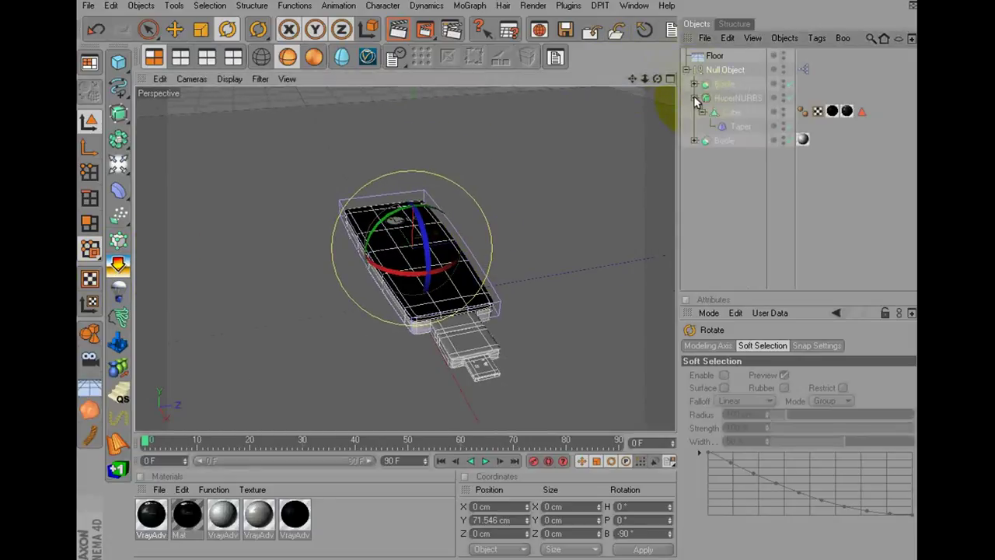
{"action": "left_click", "coordinate": [745, 127]}
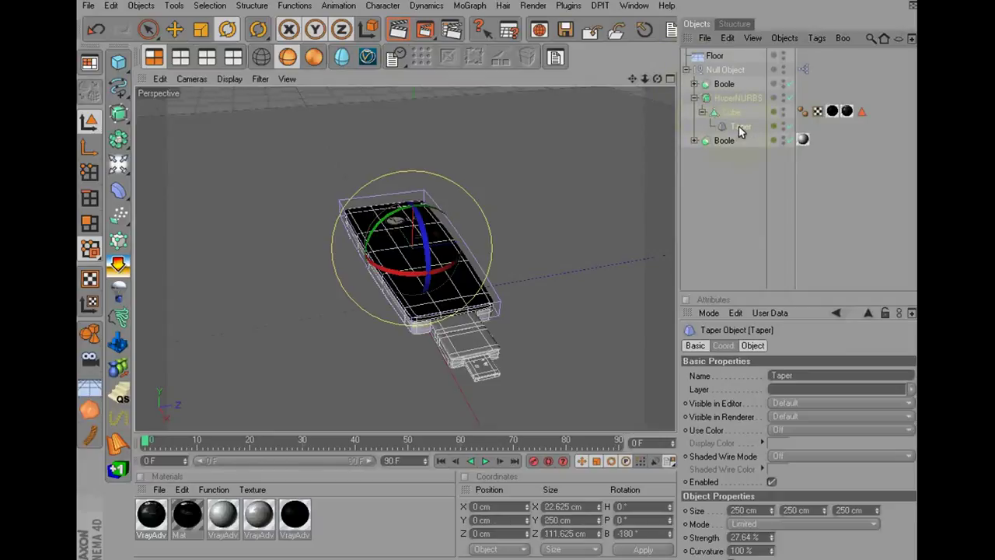
{"action": "left_click", "coordinate": [784, 124]}
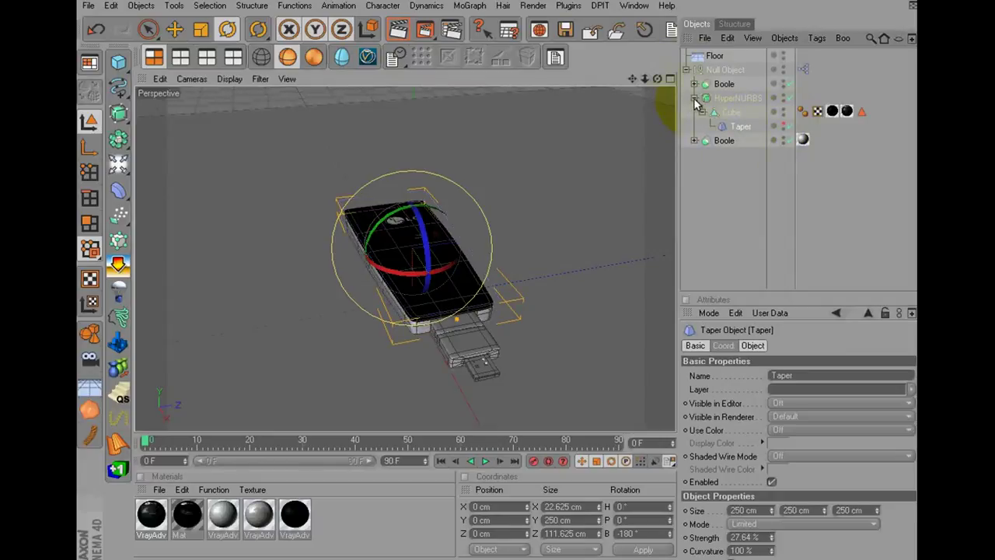
{"action": "left_click", "coordinate": [694, 98]}
{"action": "left_click", "coordinate": [687, 70]}
{"action": "left_click", "coordinate": [706, 125]}
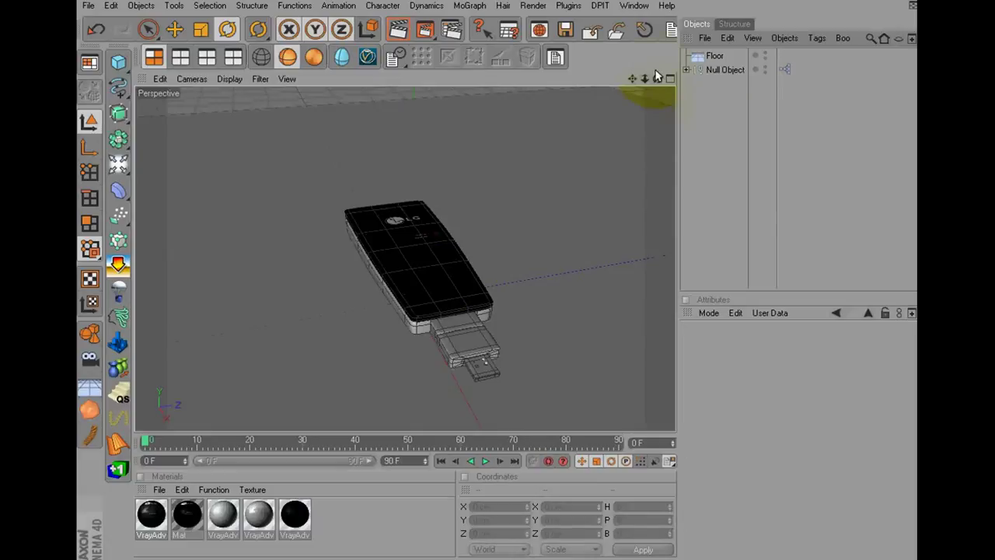
- Select the Null Object and switch the viewport to Front view
{"action": "mouse_move", "coordinate": [455, 223]}
{"action": "left_mouse_down", "text": "alt"}
{"action": "mouse_move", "coordinate": [500, 282]}
{"action": "mouse_move", "coordinate": [402, 340]}
{"action": "mouse_move", "coordinate": [473, 277]}
{"action": "mouse_move", "coordinate": [483, 310]}
{"action": "mouse_move", "coordinate": [498, 282]}
{"action": "left_mouse_up", "text": "alt"}
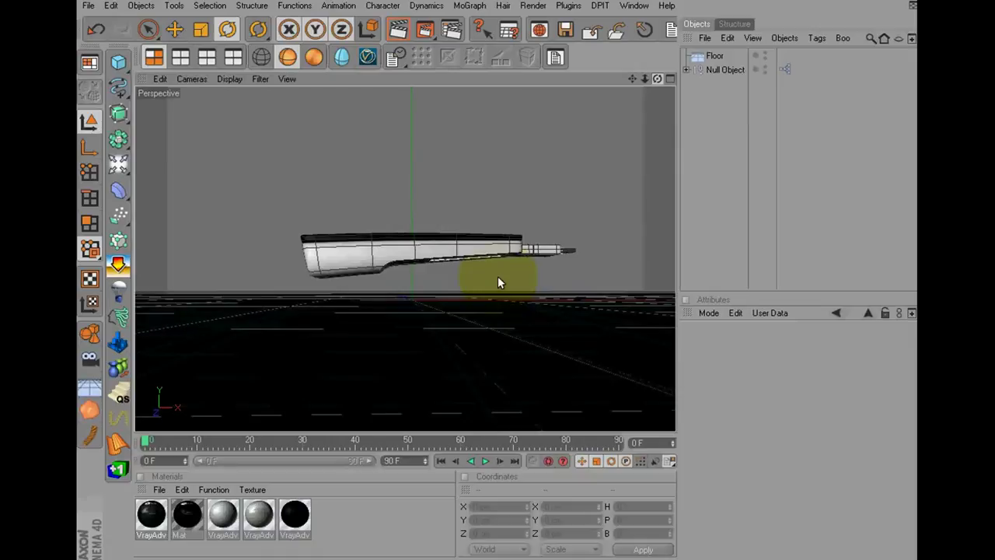
{"action": "left_click", "coordinate": [709, 70]}
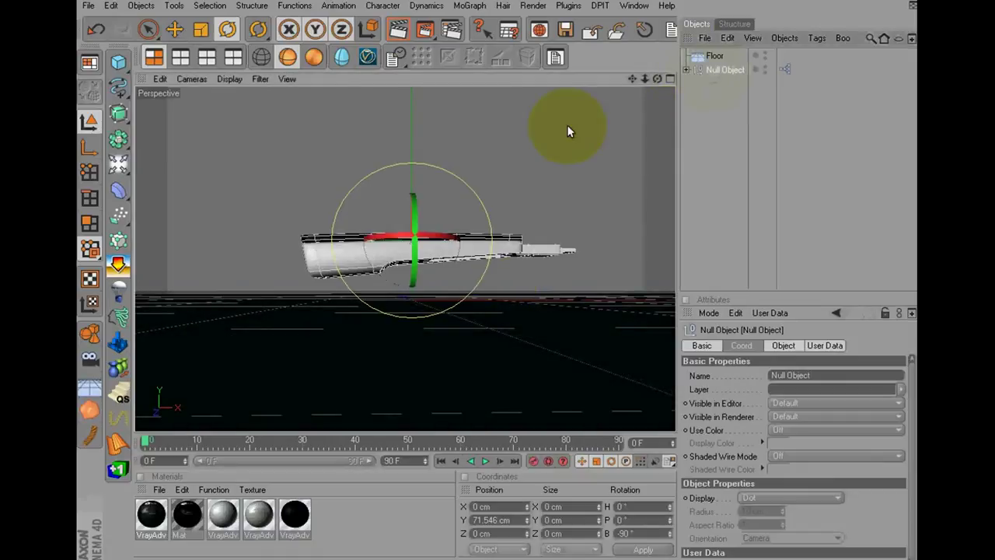
{"action": "left_click", "coordinate": [226, 61]}
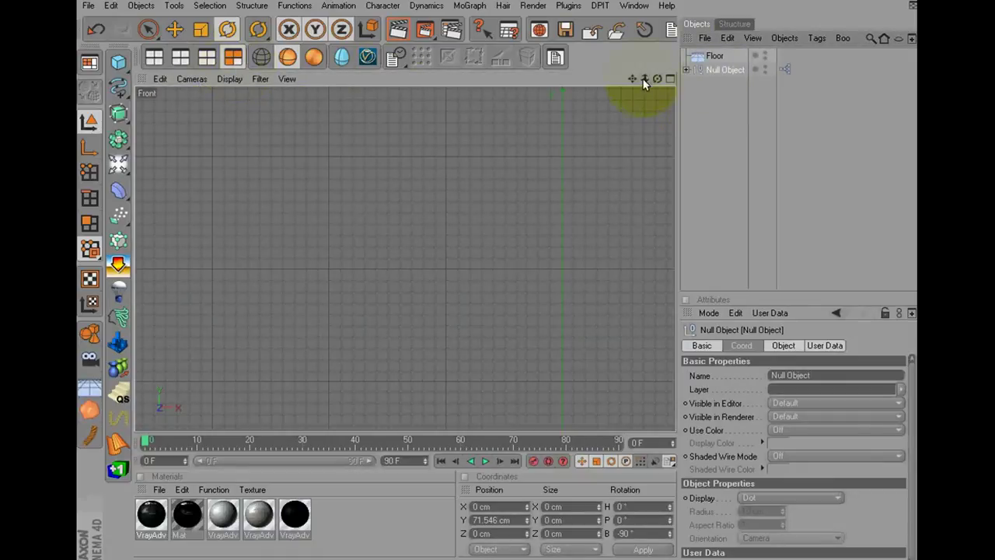
- Zoom and pan the front view in on the modem
{"action": "mouse_move", "coordinate": [644, 83]}
{"action": "left_mouse_down"}
{"action": "mouse_move", "coordinate": [315, 281]}
{"action": "mouse_move", "coordinate": [391, 280]}
{"action": "left_mouse_up"}
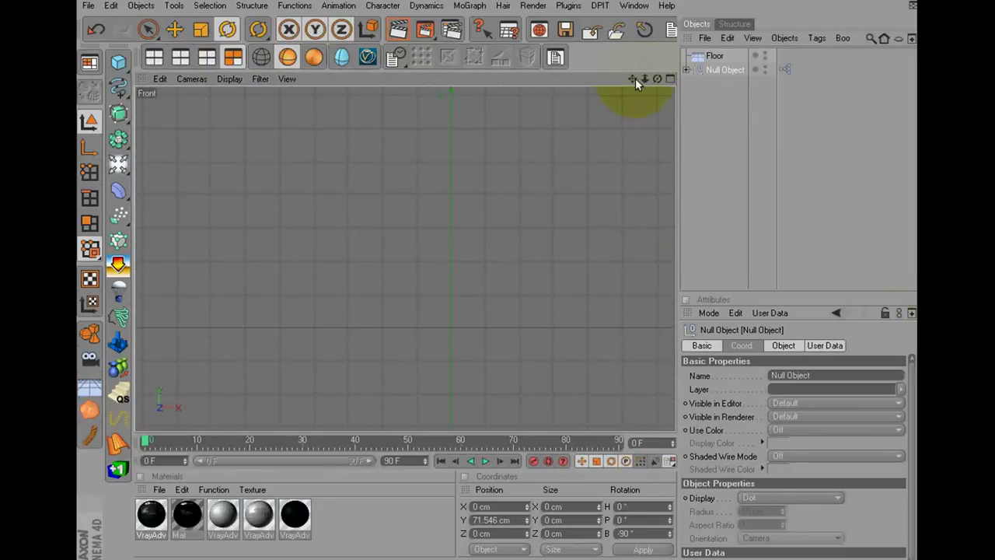
{"action": "left_click_drag", "start_coordinate": [635, 81], "coordinate": [538, 93]}
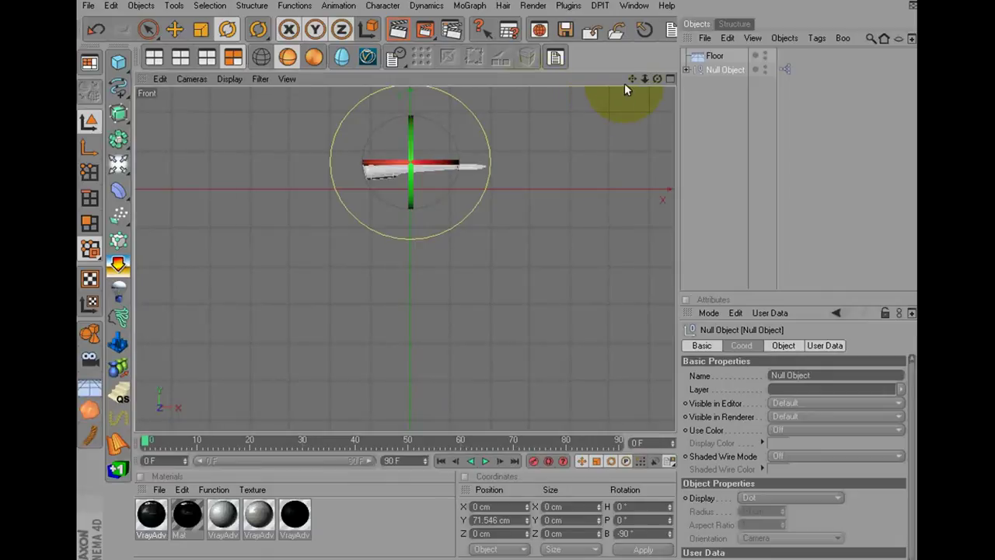
{"action": "left_click_drag", "start_coordinate": [632, 83], "coordinate": [640, 116]}
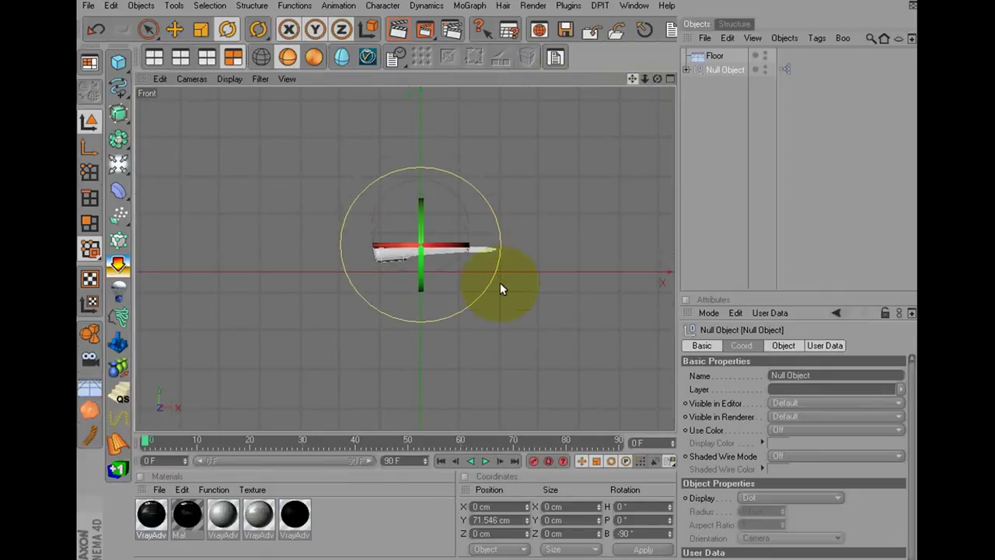
{"action": "left_click_drag", "start_coordinate": [645, 80], "coordinate": [573, 90]}
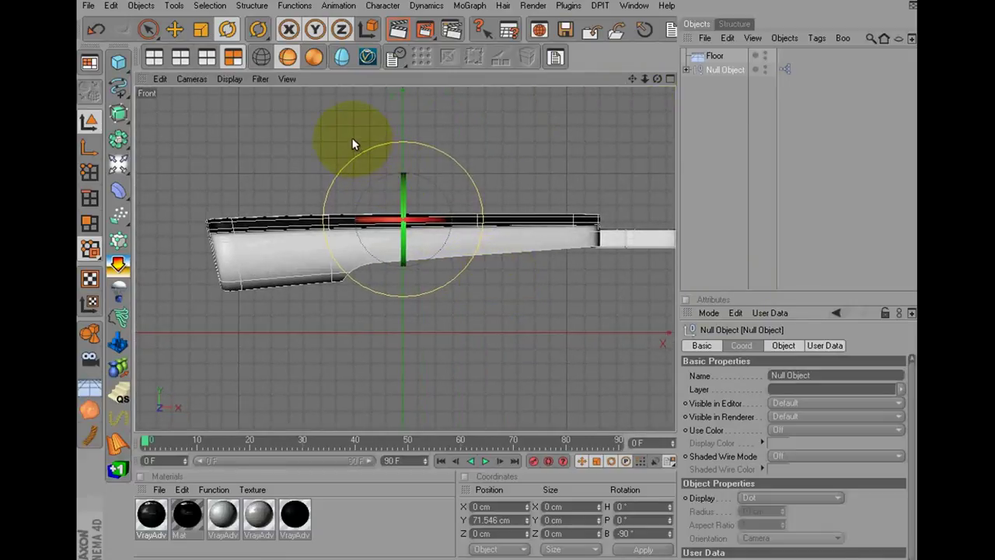
- Tilt the modem group to B -84.342° and lower it to Y 35.083 cm, X -3.612 cm
{"action": "left_click_drag", "start_coordinate": [352, 143], "coordinate": [356, 137]}
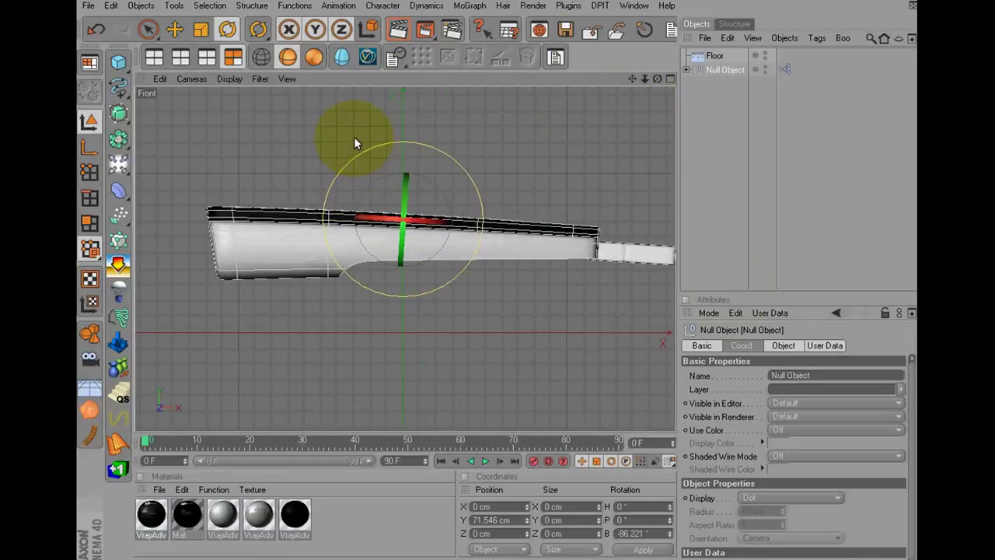
{"action": "left_click", "coordinate": [175, 31]}
{"action": "left_click_drag", "start_coordinate": [412, 148], "coordinate": [498, 276]}
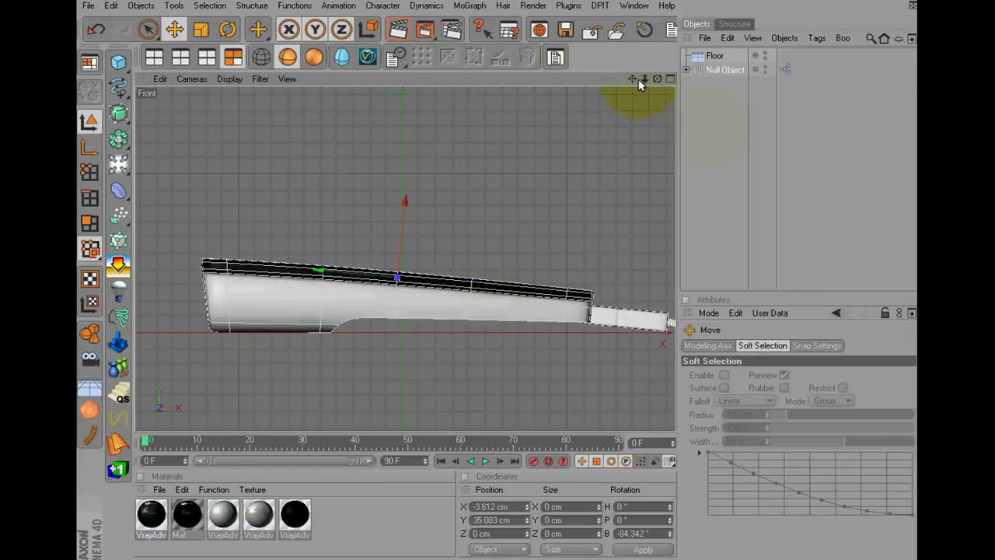
{"action": "middle_click_drag", "start_coordinate": [498, 277], "coordinate": [467, 246], "text": "alt"}
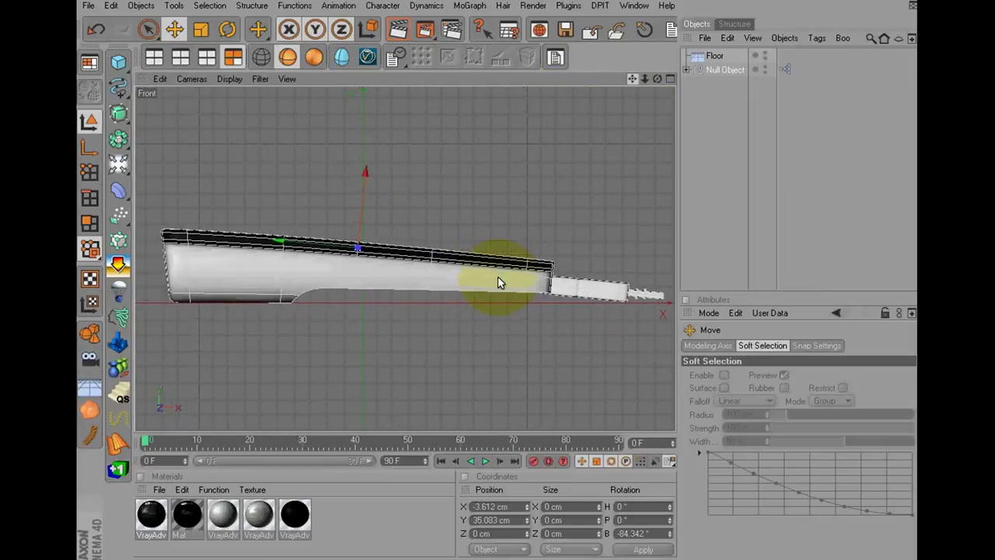
{"action": "left_click", "coordinate": [360, 320]}
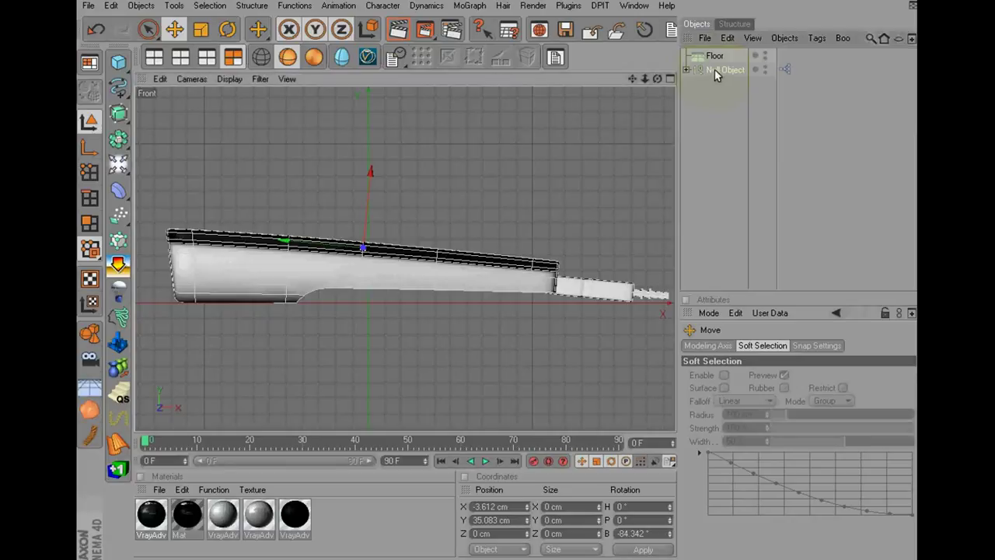
- Paste a copy of the modem group with Ctrl+C/Ctrl+V and view it from the top
{"action": "key", "text": "ctrl+c"}
{"action": "key", "text": "ctrl+v"}
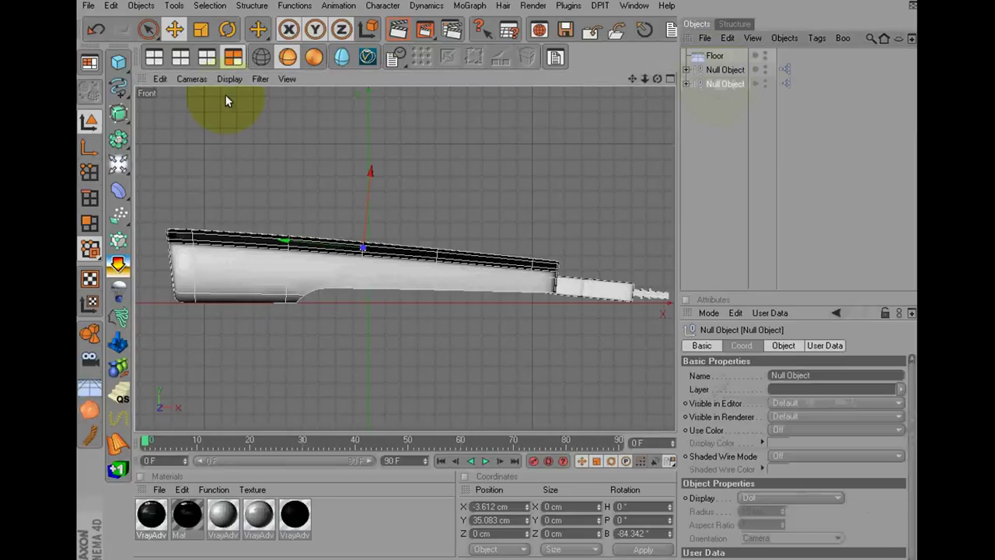
{"action": "left_click", "coordinate": [183, 58]}
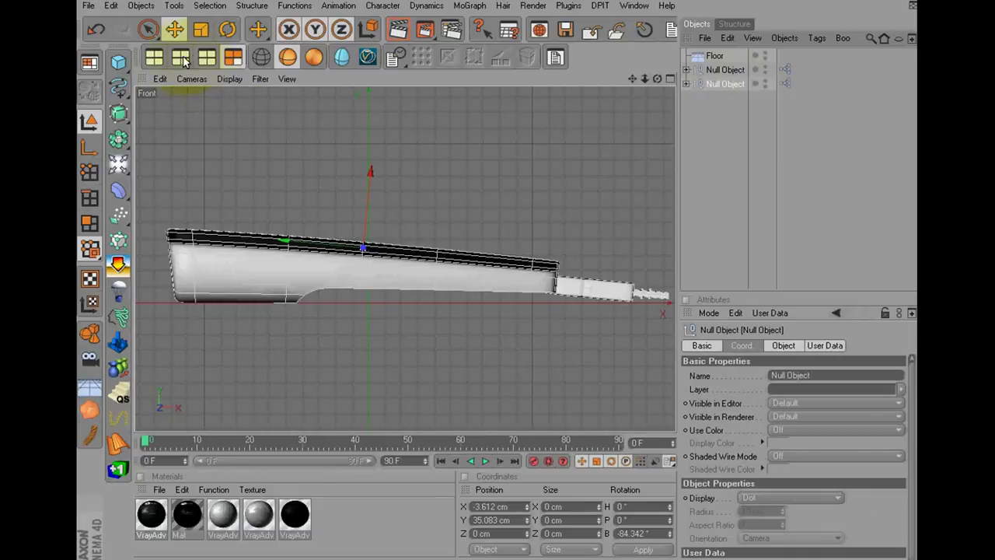
{"action": "left_click", "coordinate": [337, 152]}
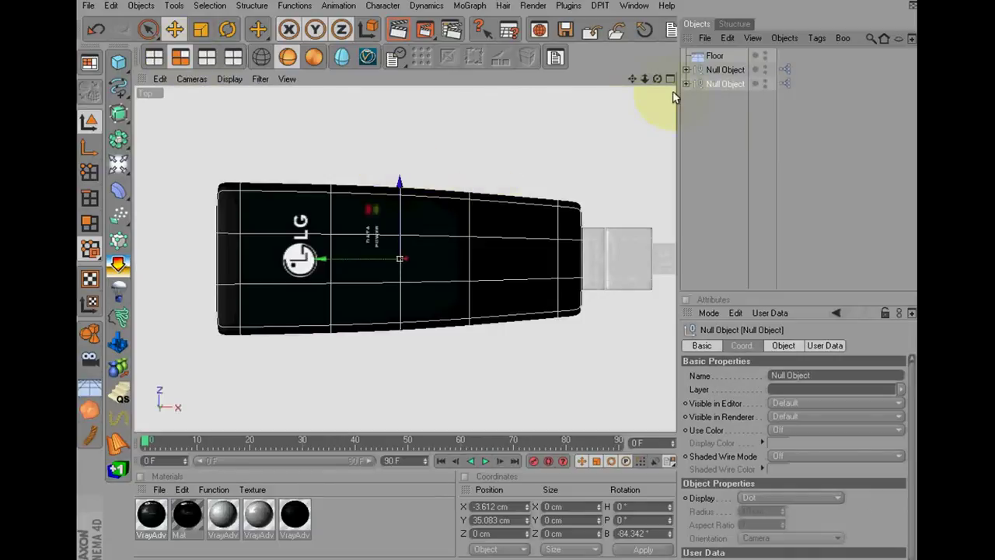
{"action": "left_click_drag", "start_coordinate": [639, 81], "coordinate": [474, 288]}
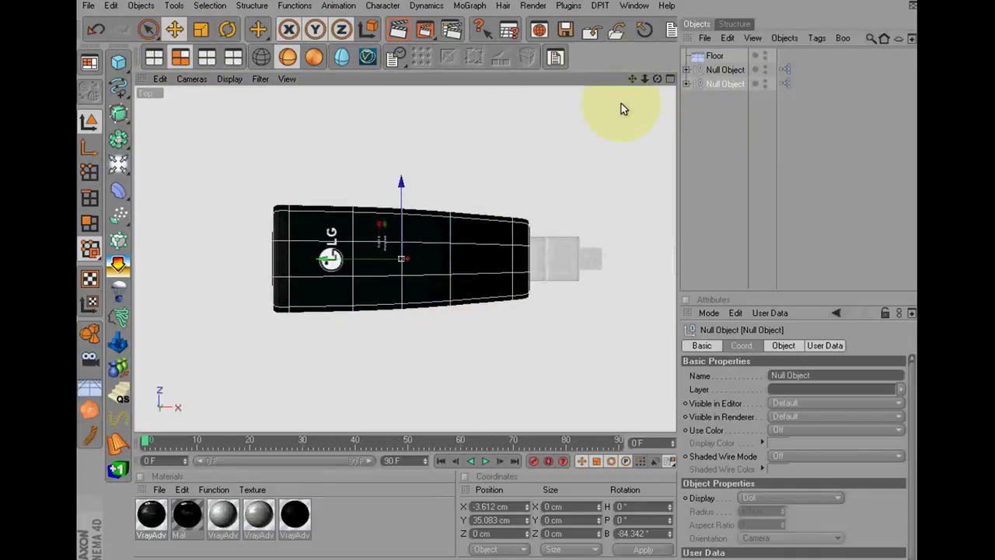
- Turn the copy to about H 57° and flip it to P -180°
{"action": "left_click", "coordinate": [227, 29]}
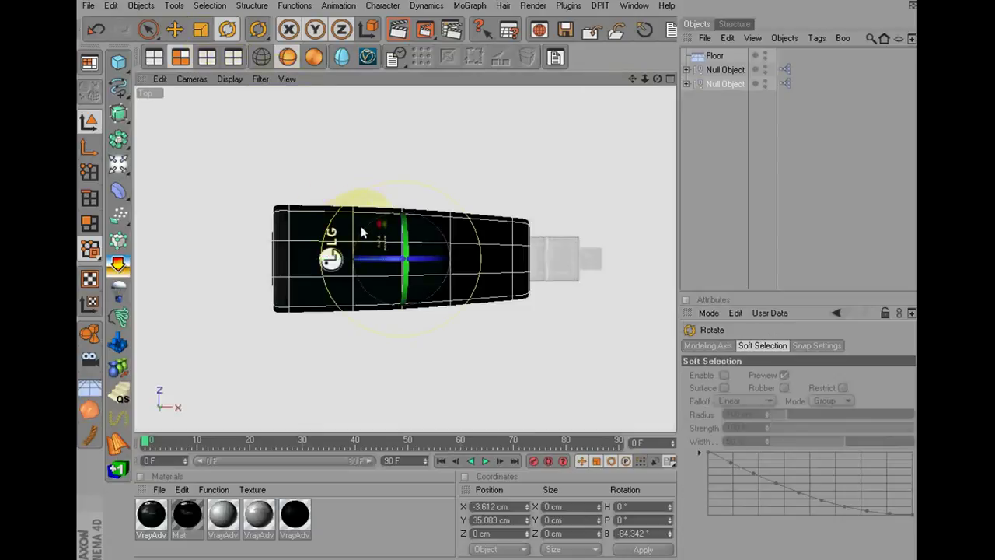
{"action": "left_click_drag", "start_coordinate": [365, 232], "coordinate": [360, 285]}
{"action": "mouse_move", "coordinate": [379, 247]}
{"action": "left_mouse_down"}
{"action": "mouse_move", "coordinate": [317, 221]}
{"action": "mouse_move", "coordinate": [320, 210]}
{"action": "left_mouse_up"}
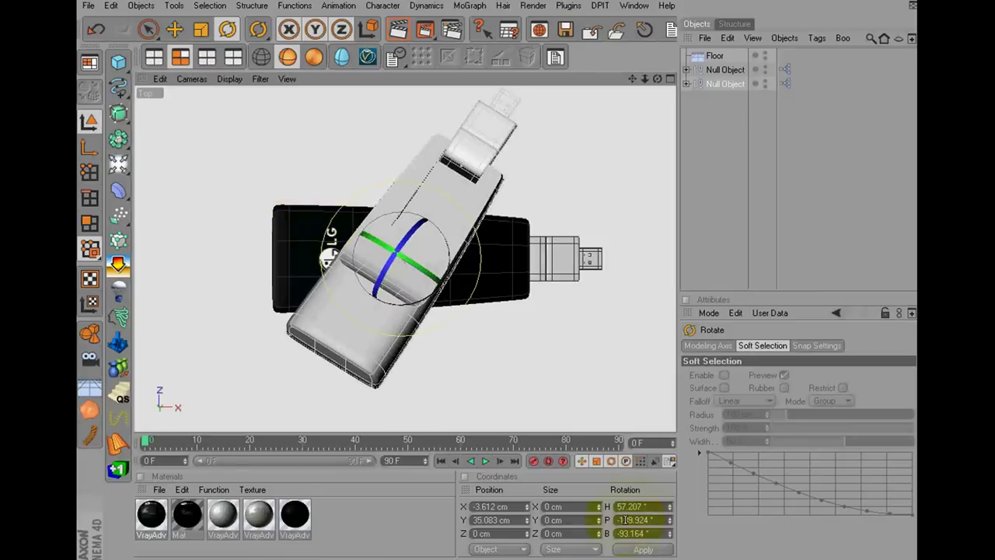
{"action": "left_click_drag", "start_coordinate": [639, 520], "coordinate": [681, 518]}
{"action": "type", "text": "0"}
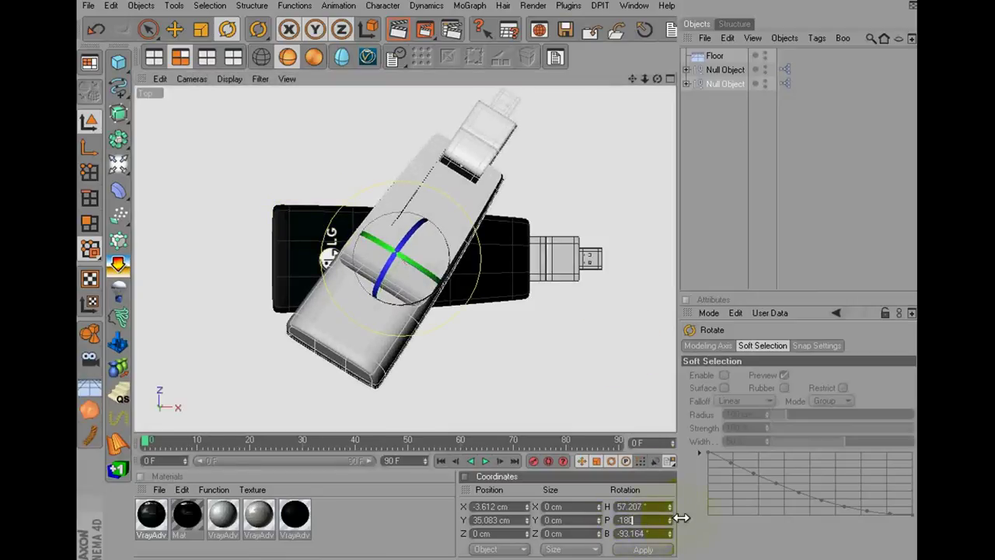
{"action": "key", "text": "Return"}
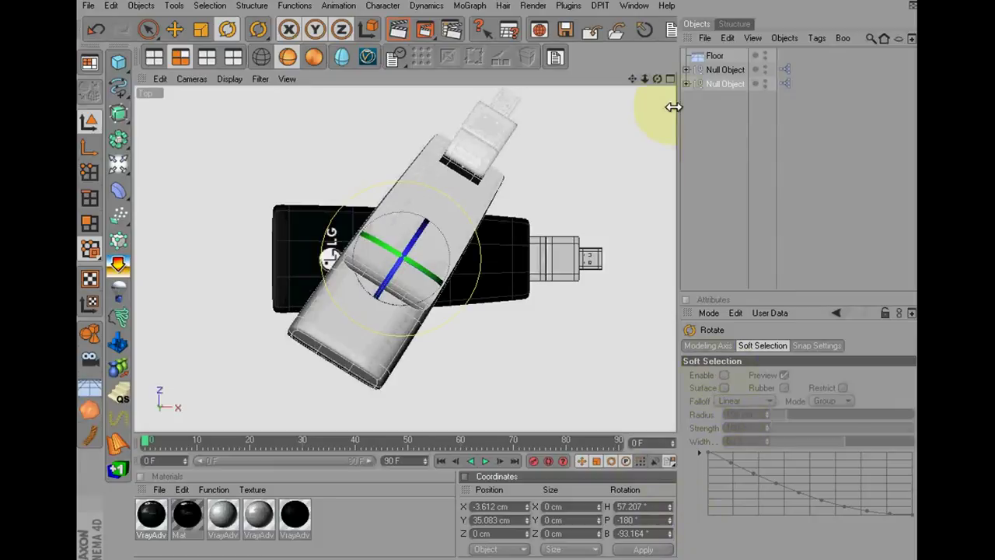
- Set the copy's User Data swivel rotation to -4.674°
{"action": "left_click", "coordinate": [733, 84]}
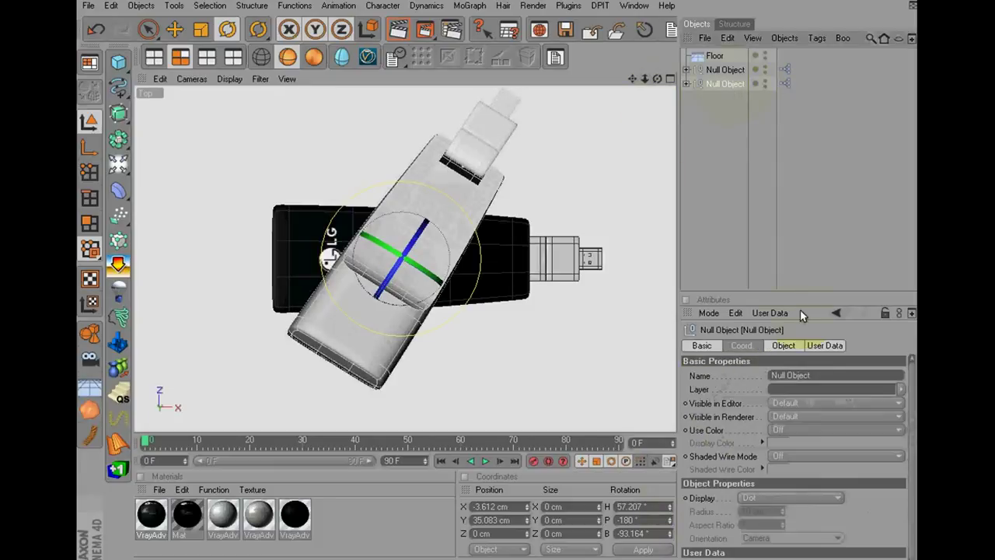
{"action": "left_click", "coordinate": [828, 346]}
{"action": "left_click_drag", "start_coordinate": [812, 376], "coordinate": [914, 376]}
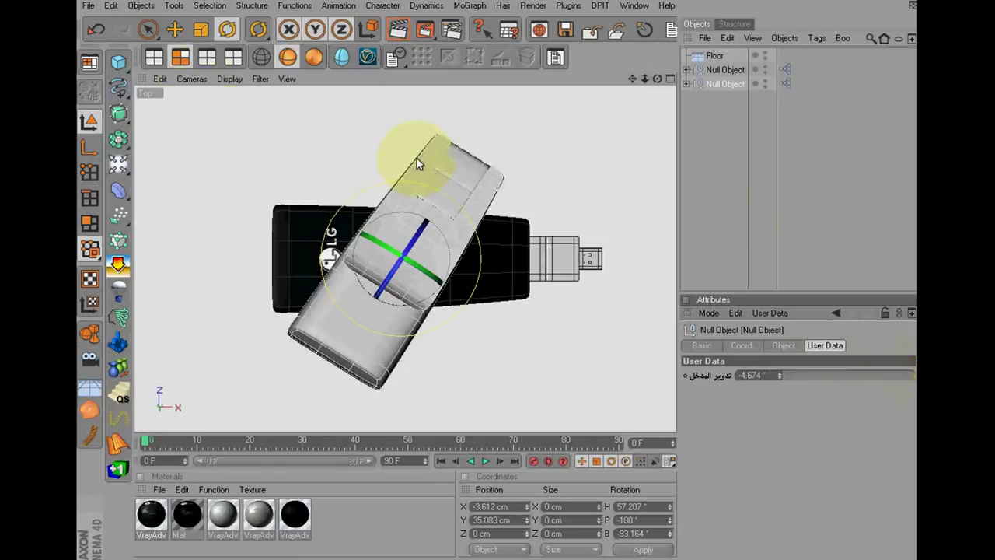
{"action": "left_click", "coordinate": [174, 29]}
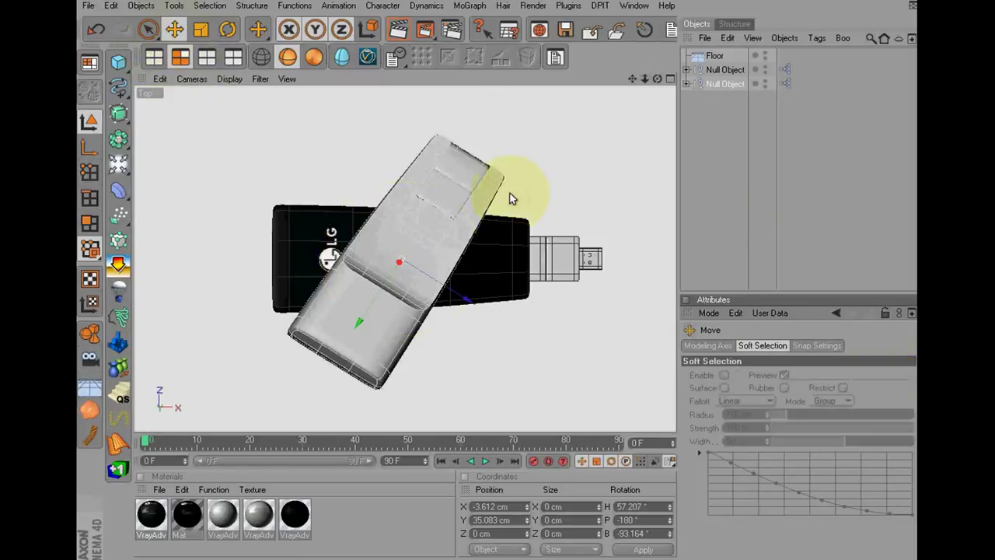
- Move the copy over the original to X 26.969 cm, Z 108.733 cm and inspect it in Perspective
{"action": "mouse_move", "coordinate": [506, 262]}
{"action": "left_mouse_down"}
{"action": "mouse_move", "coordinate": [499, 283]}
{"action": "mouse_move", "coordinate": [505, 185]}
{"action": "left_mouse_up"}
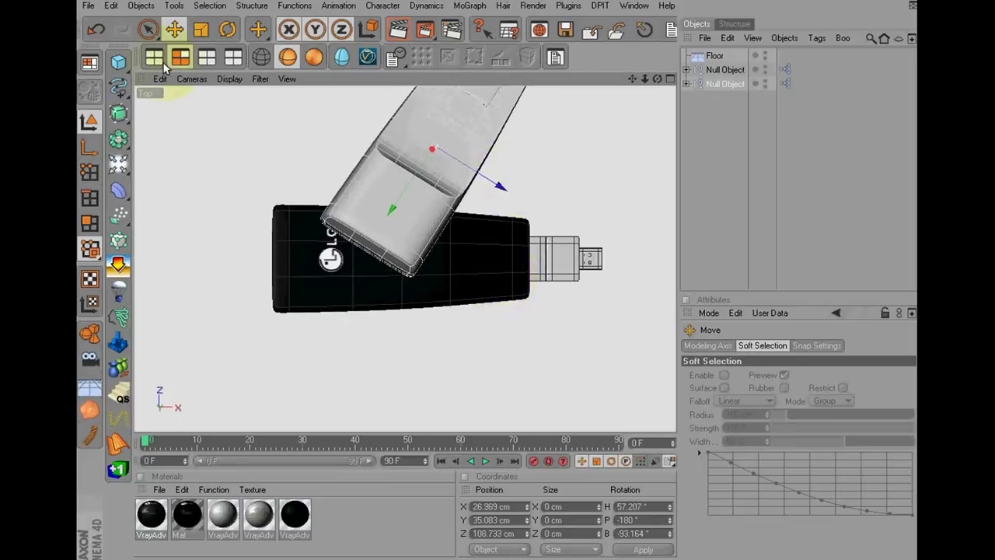
{"action": "left_click", "coordinate": [154, 57]}
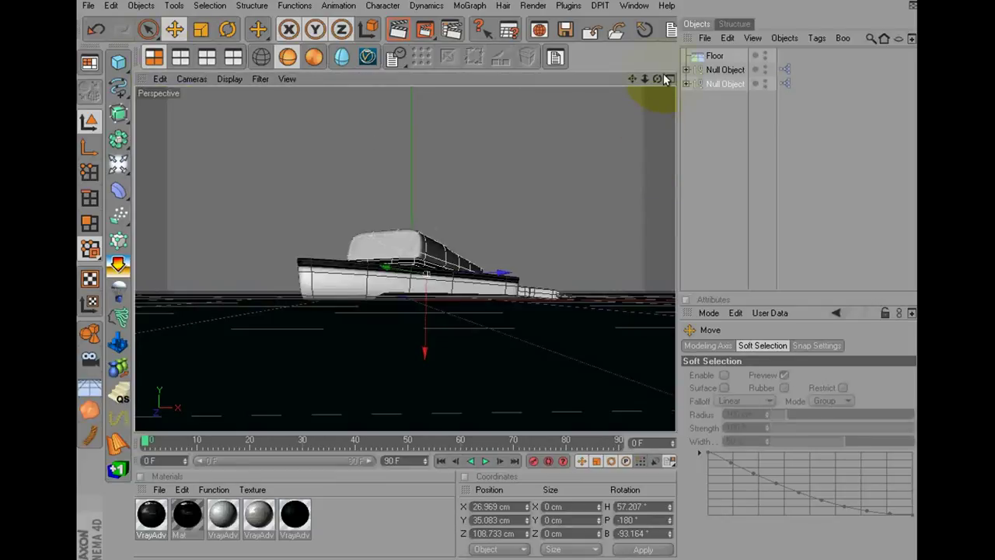
{"action": "mouse_move", "coordinate": [600, 243]}
{"action": "left_mouse_down", "text": "alt"}
{"action": "mouse_move", "coordinate": [416, 282]}
{"action": "mouse_move", "coordinate": [497, 276]}
{"action": "mouse_move", "coordinate": [700, 121]}
{"action": "left_mouse_up", "text": "alt"}
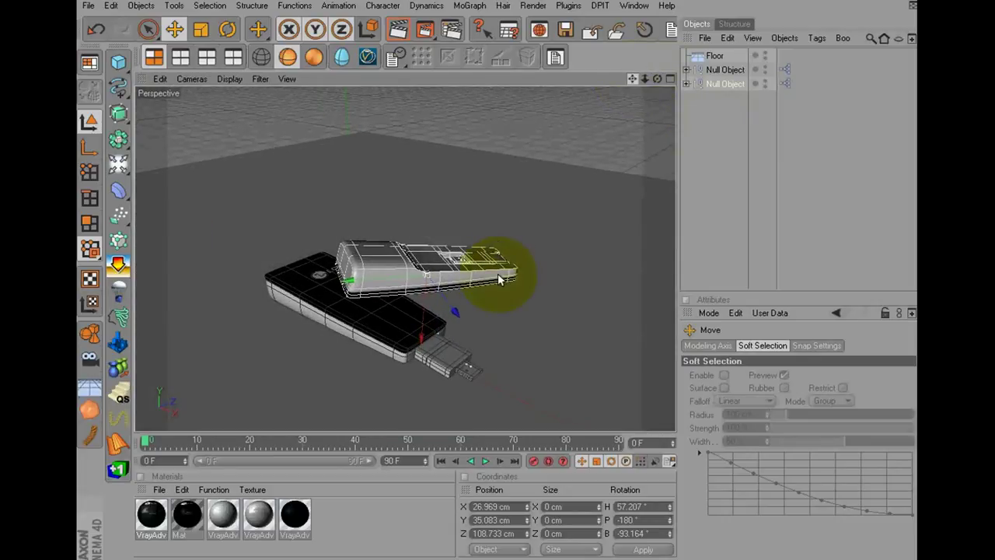
{"action": "middle_click_drag", "start_coordinate": [501, 278], "coordinate": [497, 289], "text": "alt"}
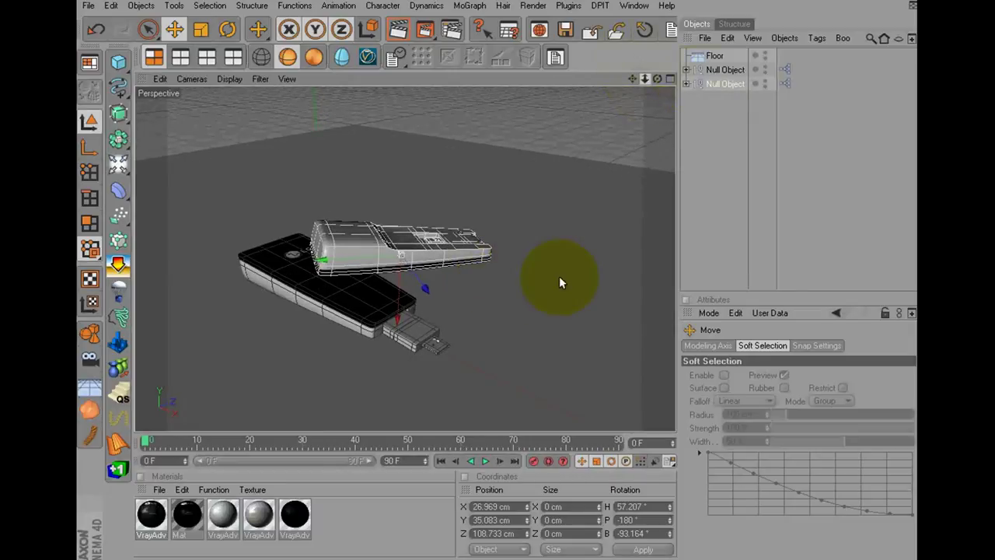
{"action": "scroll", "coordinate": [559, 276], "scroll_direction": "up", "scroll_amount": 2}
{"action": "left_click_drag", "start_coordinate": [542, 282], "coordinate": [501, 280], "text": "alt"}
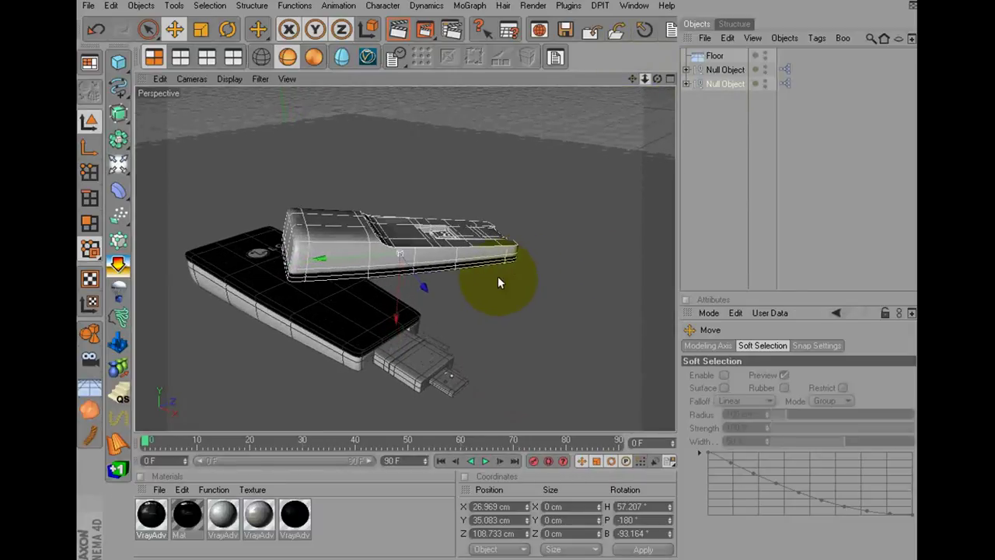
{"action": "middle_click_drag", "start_coordinate": [510, 280], "coordinate": [497, 277], "text": "alt"}
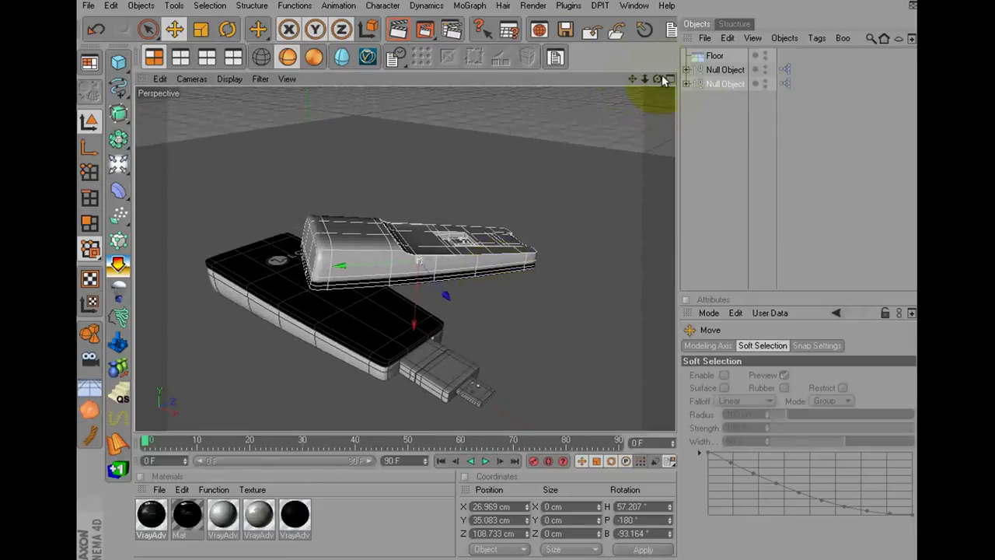
{"action": "left_click_drag", "start_coordinate": [555, 363], "coordinate": [498, 266], "text": "alt"}
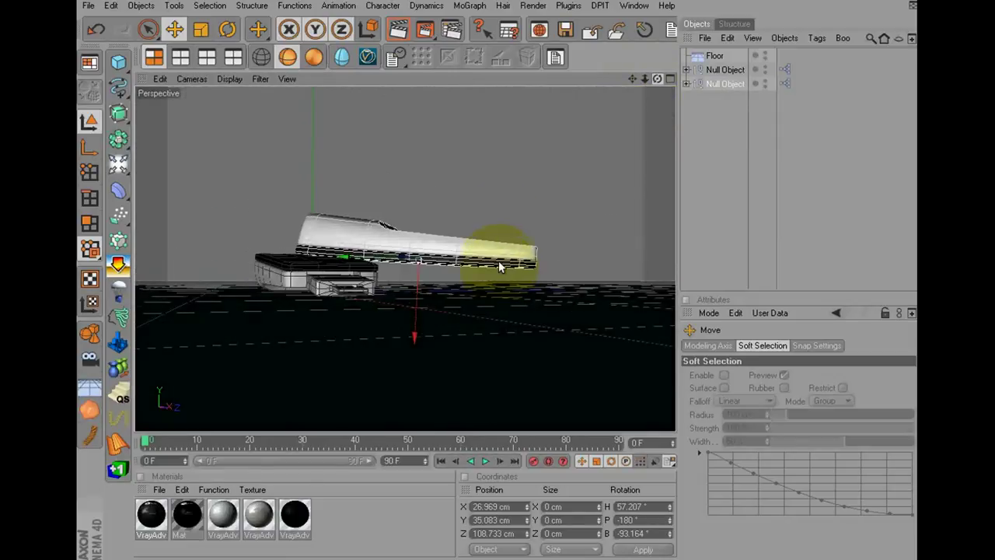
- Tilt the copy to B -97.623° in Front view
{"action": "left_click", "coordinate": [233, 57]}
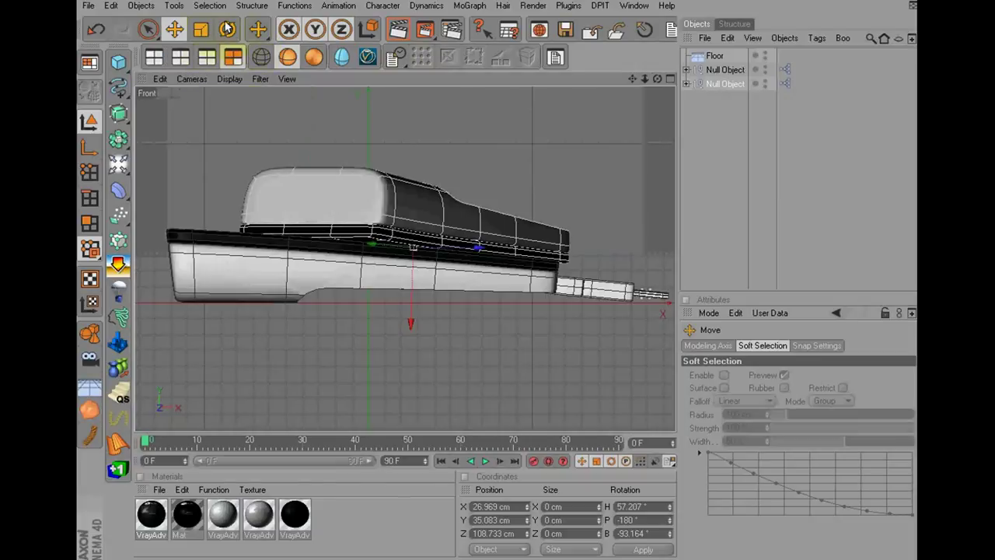
{"action": "left_click", "coordinate": [227, 29]}
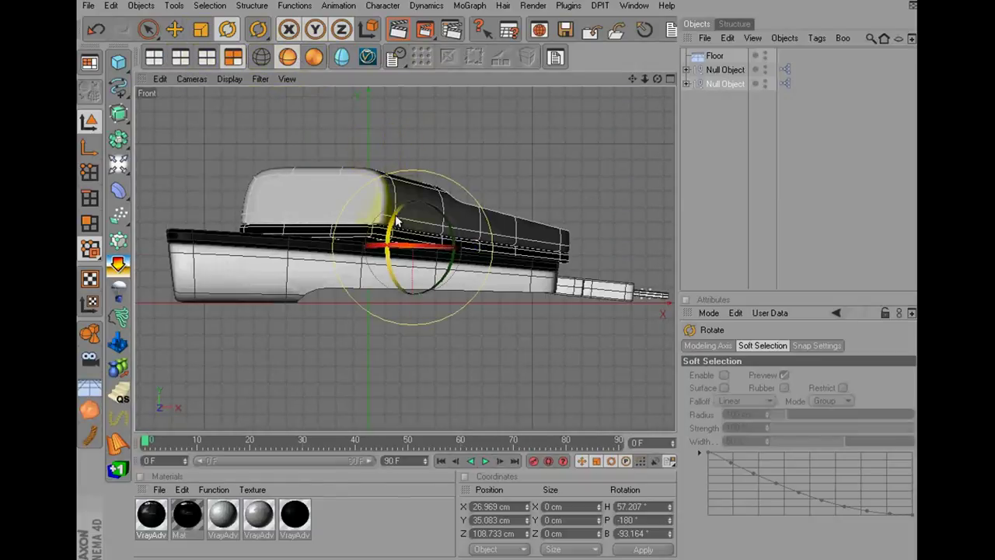
{"action": "left_click_drag", "start_coordinate": [391, 211], "coordinate": [392, 200]}
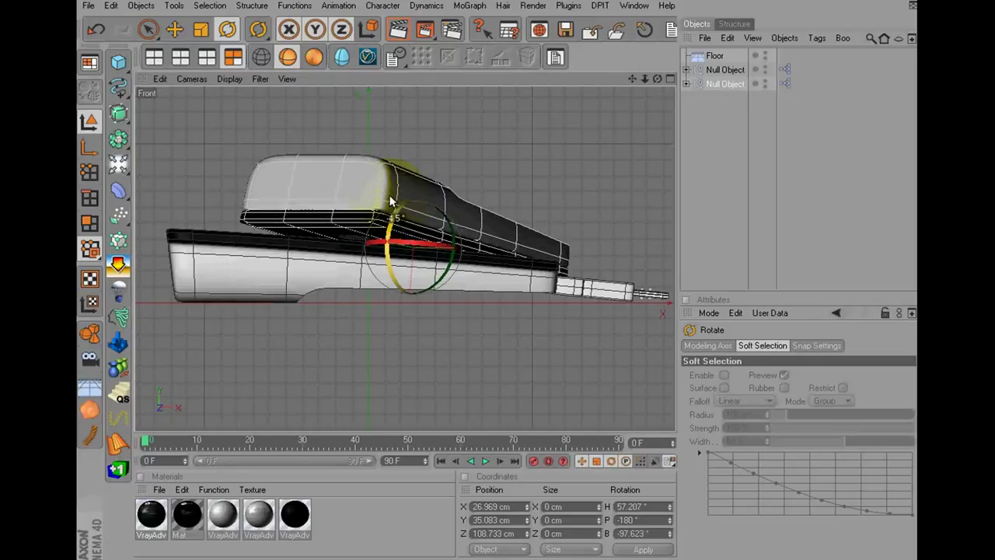
{"action": "left_click_drag", "start_coordinate": [393, 200], "coordinate": [395, 208]}
- Lower the copy to Y 23.743 cm so it rests across the original modem
{"action": "left_click", "coordinate": [156, 59]}
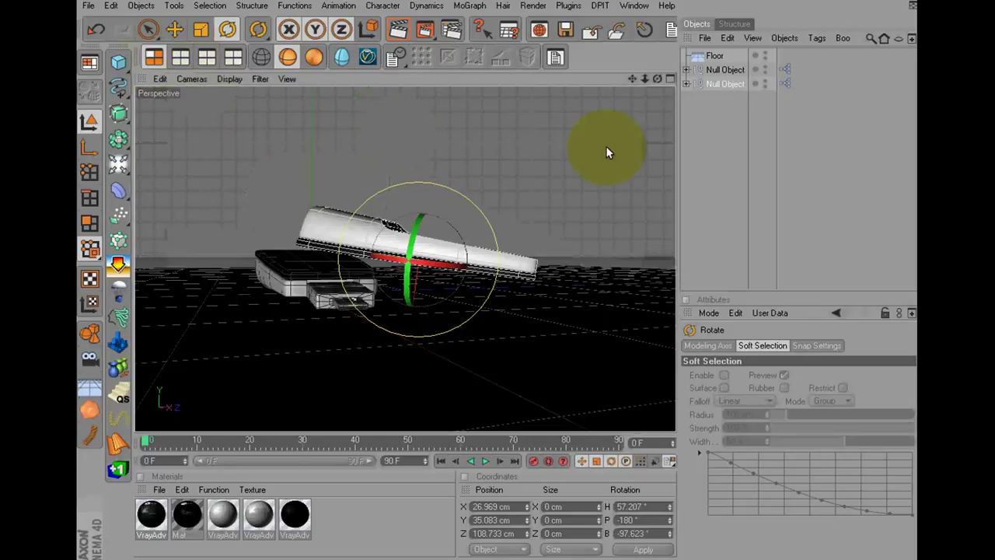
{"action": "left_click", "coordinate": [174, 28]}
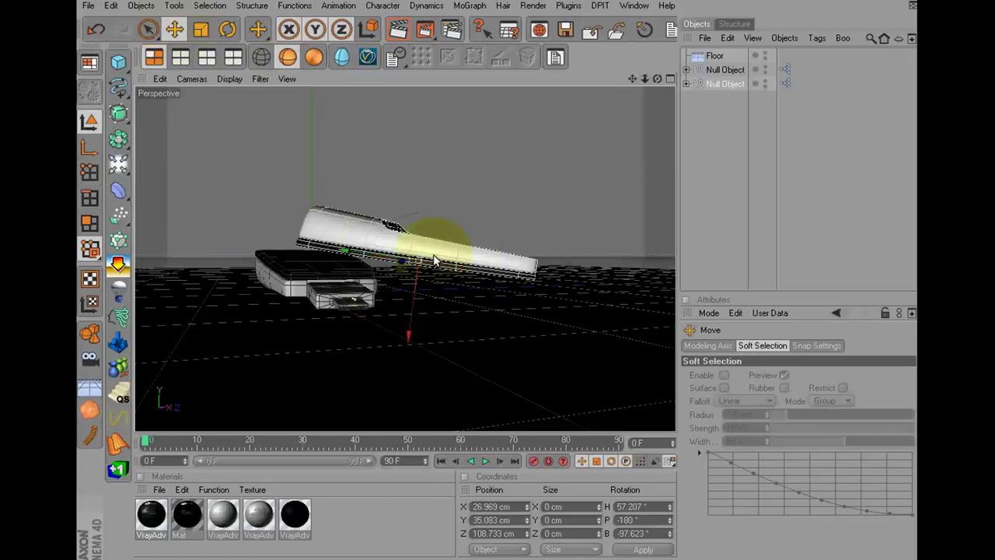
{"action": "left_click_drag", "start_coordinate": [498, 282], "coordinate": [498, 292]}
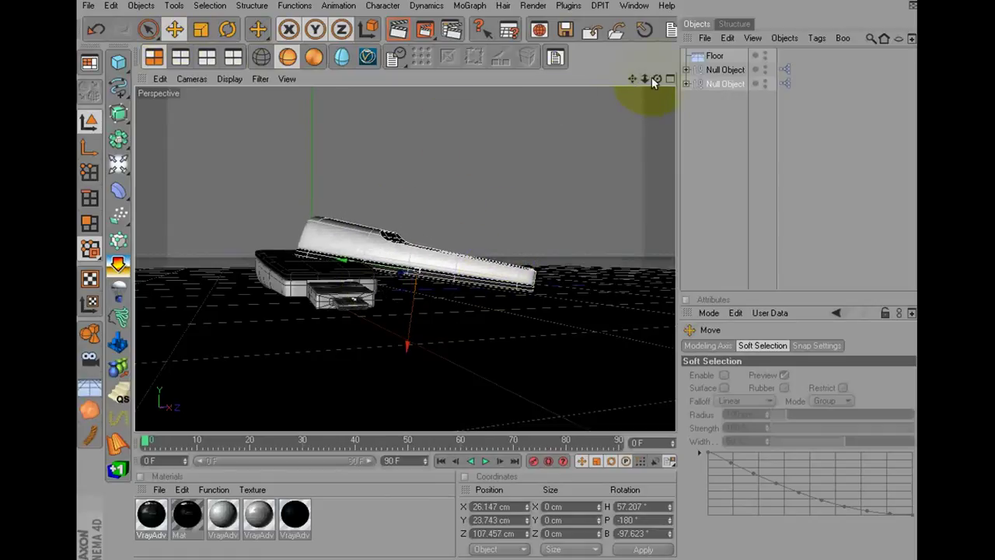
{"action": "scroll", "coordinate": [500, 277], "scroll_direction": "up", "scroll_amount": 4}
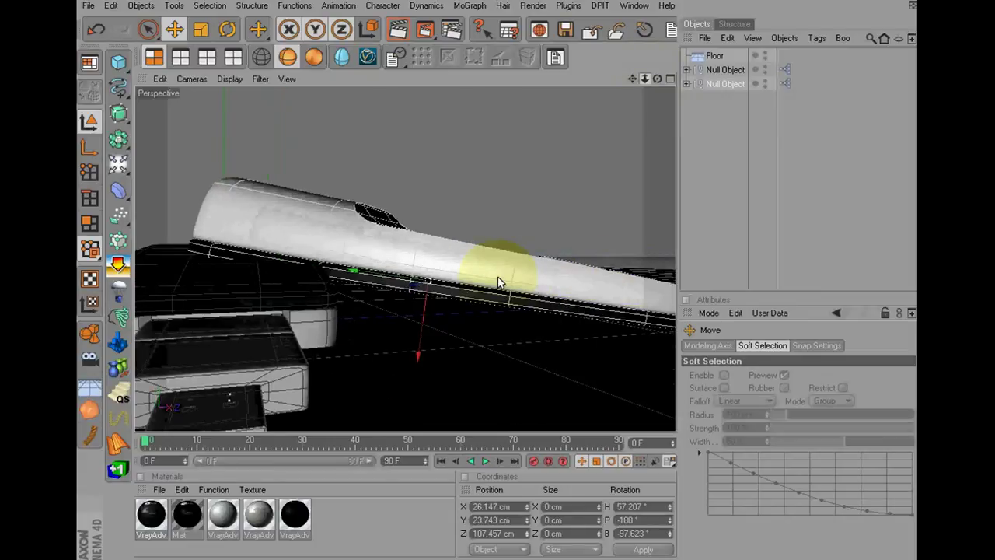
{"action": "scroll", "coordinate": [498, 282], "scroll_direction": "down", "scroll_amount": 4}
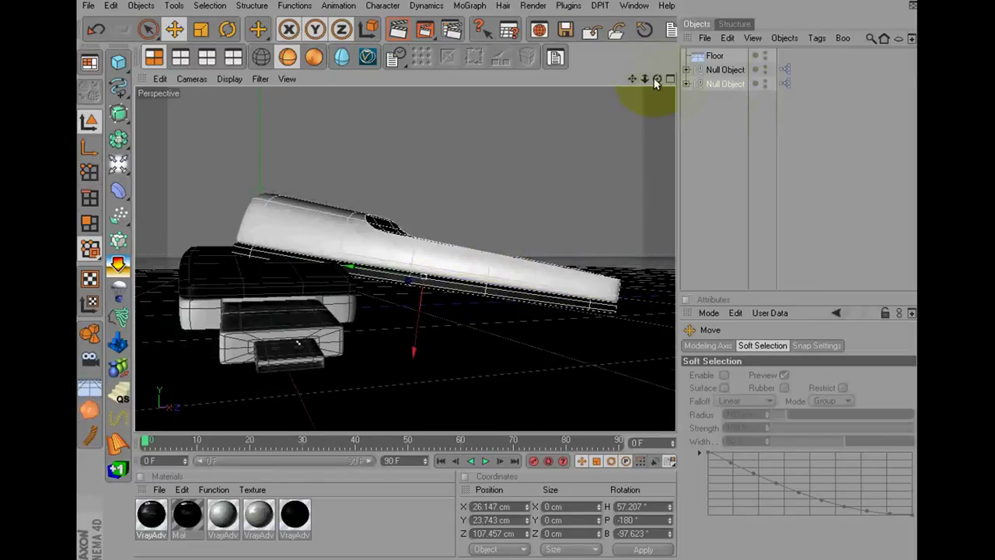
{"action": "scroll", "coordinate": [503, 278], "scroll_direction": "up", "scroll_amount": 5}
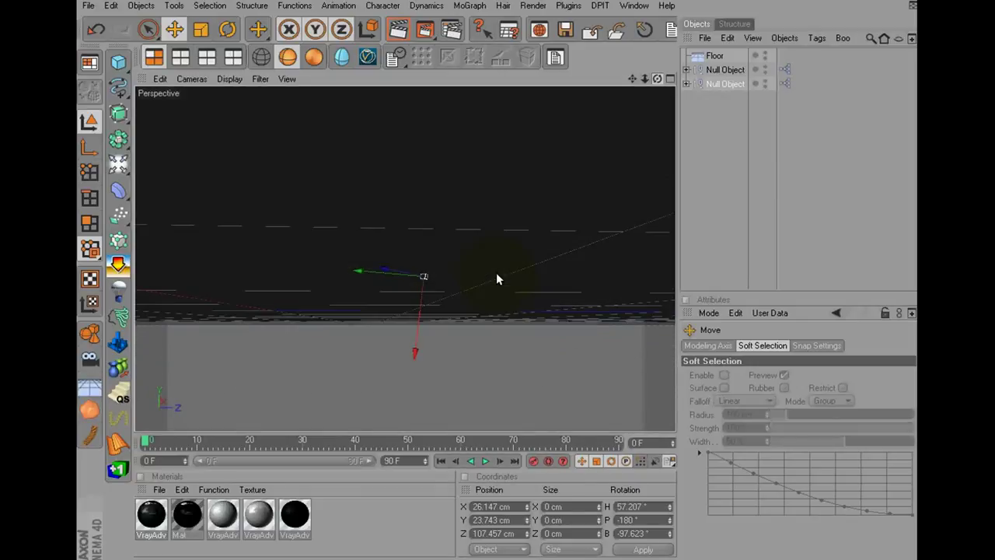
{"action": "scroll", "coordinate": [498, 278], "scroll_direction": "down", "scroll_amount": 3}
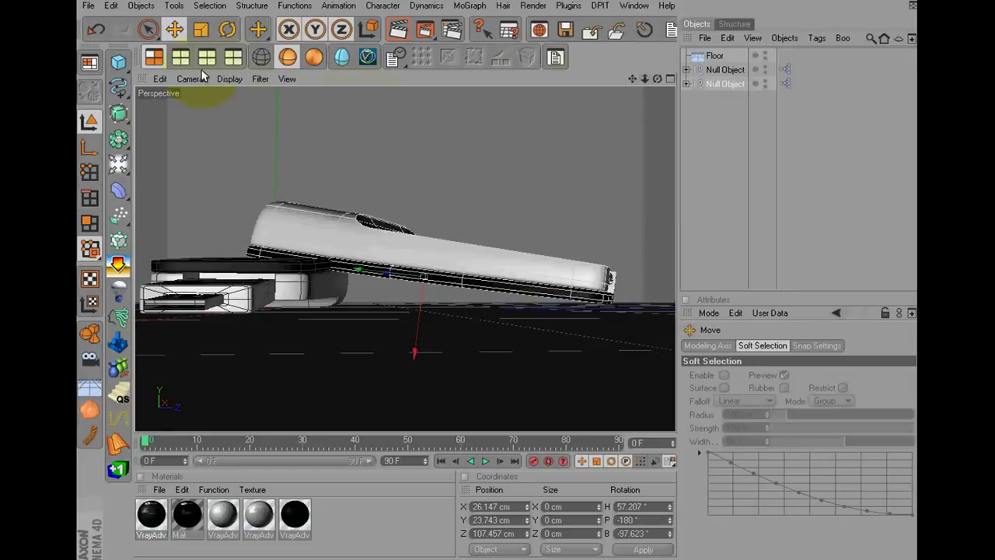
- Set the viewport Level of Detail to Low
{"action": "left_click", "coordinate": [229, 78]}
{"action": "mouse_move", "coordinate": [257, 100]}
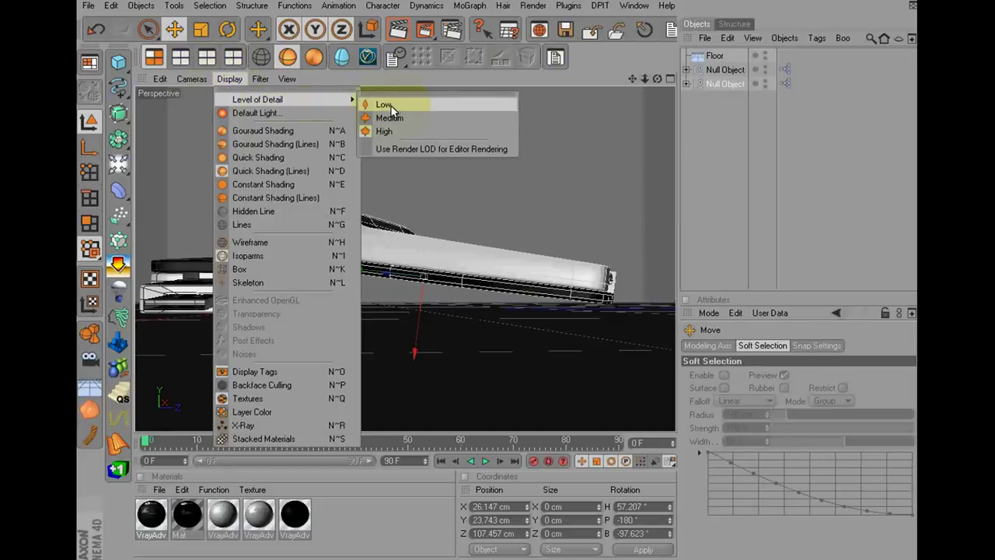
{"action": "left_click", "coordinate": [377, 106]}
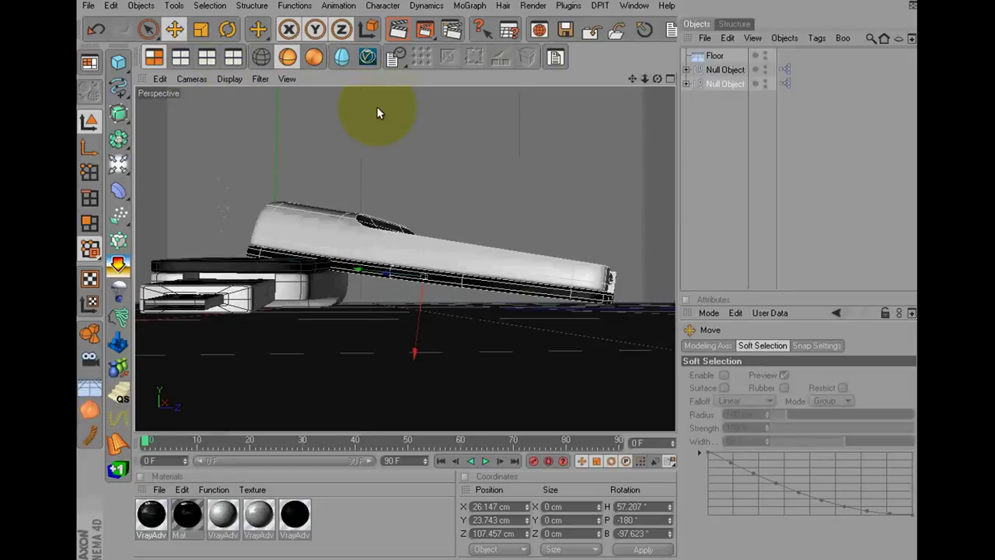
{"action": "left_click", "coordinate": [234, 81]}
{"action": "left_click", "coordinate": [394, 168]}
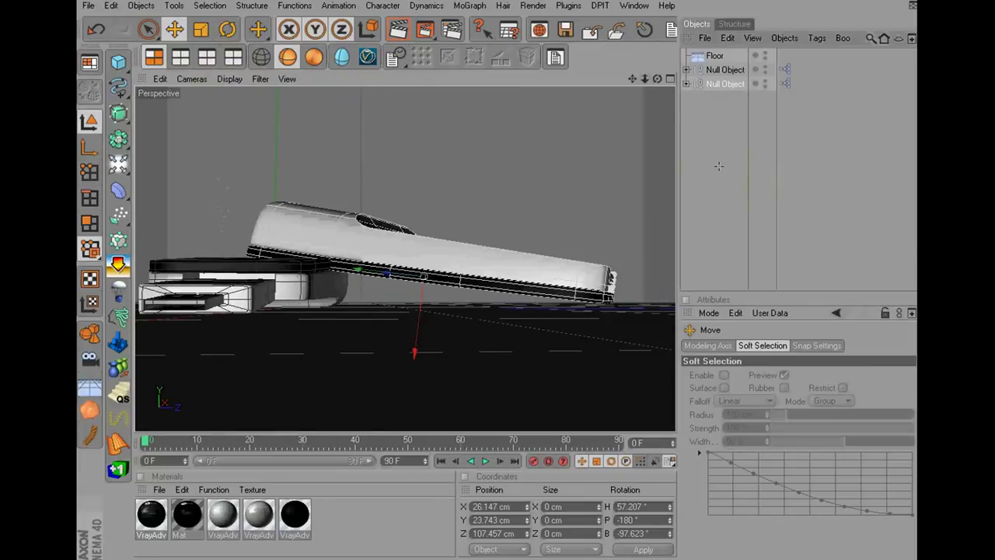
- Switch the viewport display to Constant Shading (Lines)
{"action": "left_click", "coordinate": [632, 91]}
{"action": "left_click_drag", "start_coordinate": [655, 80], "coordinate": [275, 63]}
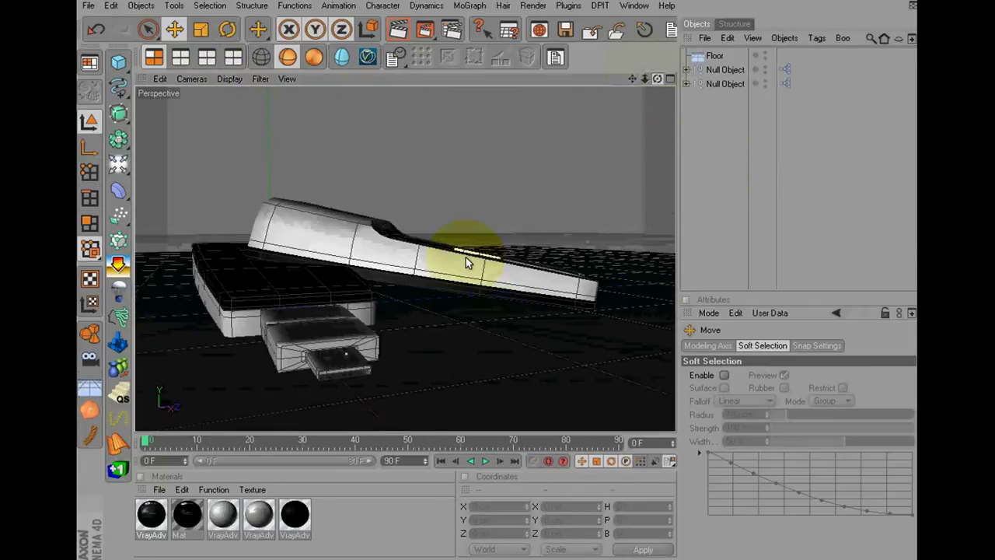
{"action": "left_click", "coordinate": [228, 77]}
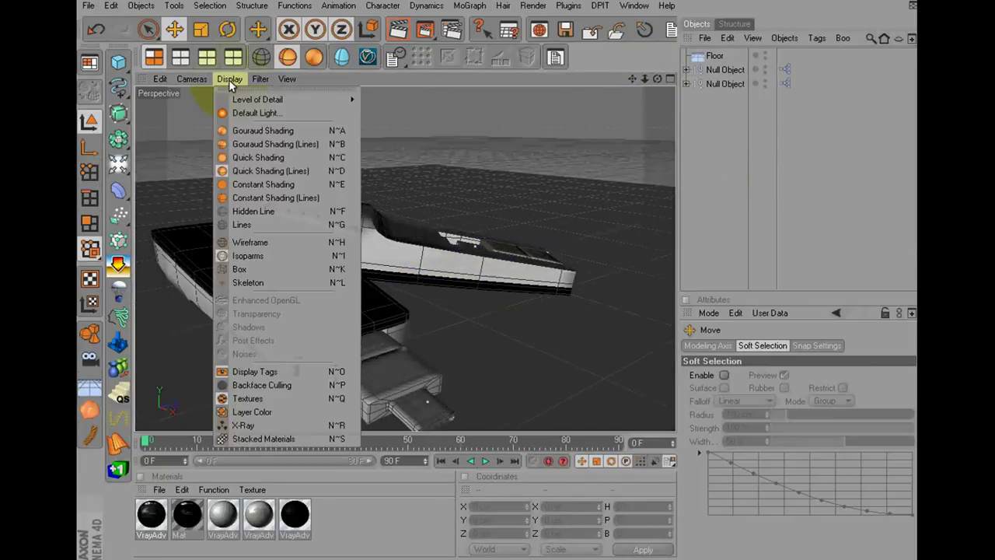
{"action": "left_click", "coordinate": [246, 195]}
- Swing the second modem's lid further open to B -105.411°
{"action": "left_click", "coordinate": [725, 83]}
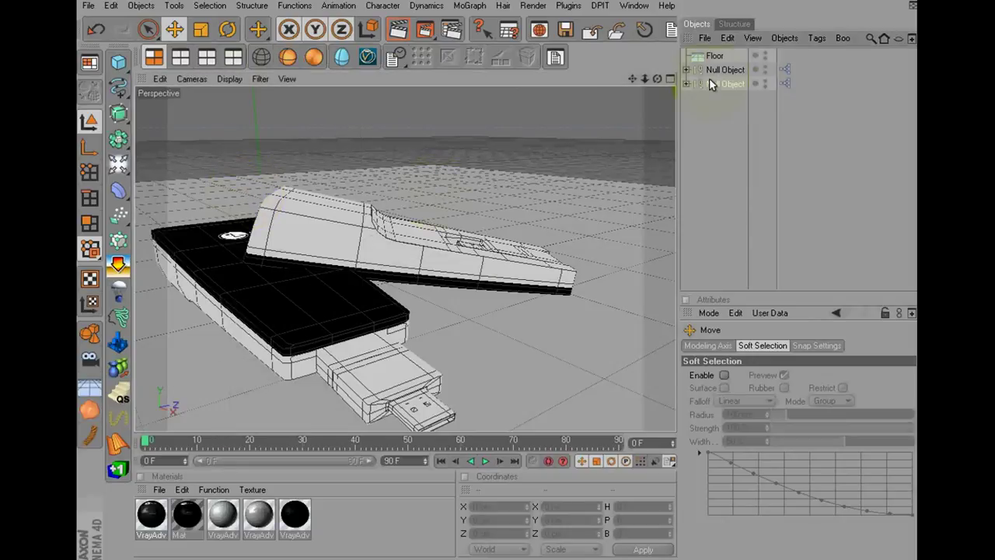
{"action": "mouse_move", "coordinate": [538, 126]}
{"action": "left_mouse_down"}
{"action": "mouse_move", "coordinate": [499, 283]}
{"action": "mouse_move", "coordinate": [344, 211]}
{"action": "mouse_move", "coordinate": [381, 228]}
{"action": "mouse_move", "coordinate": [346, 193]}
{"action": "mouse_move", "coordinate": [348, 168]}
{"action": "left_mouse_up"}
{"action": "left_click", "coordinate": [228, 30]}
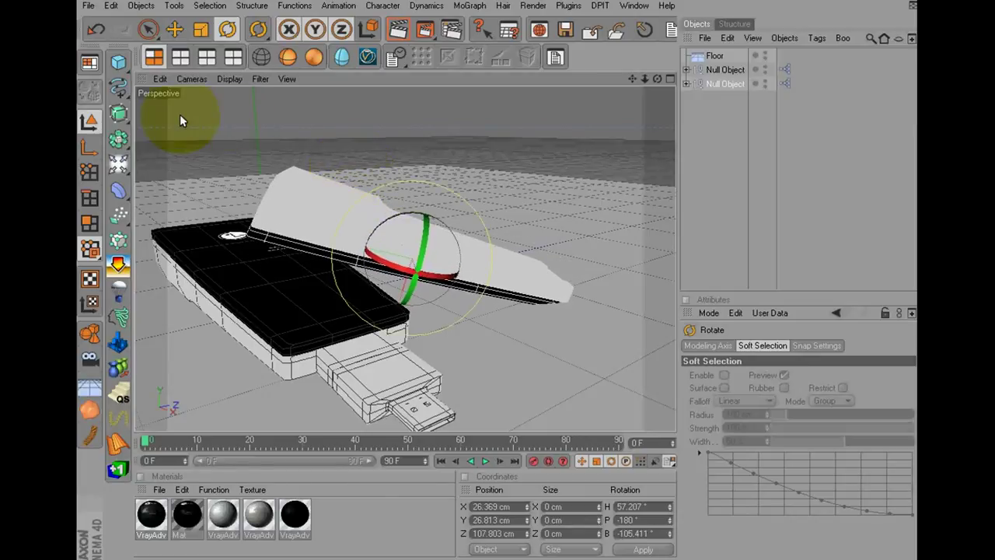
- Raise the lid higher above the base in Front view
{"action": "left_click", "coordinate": [232, 57]}
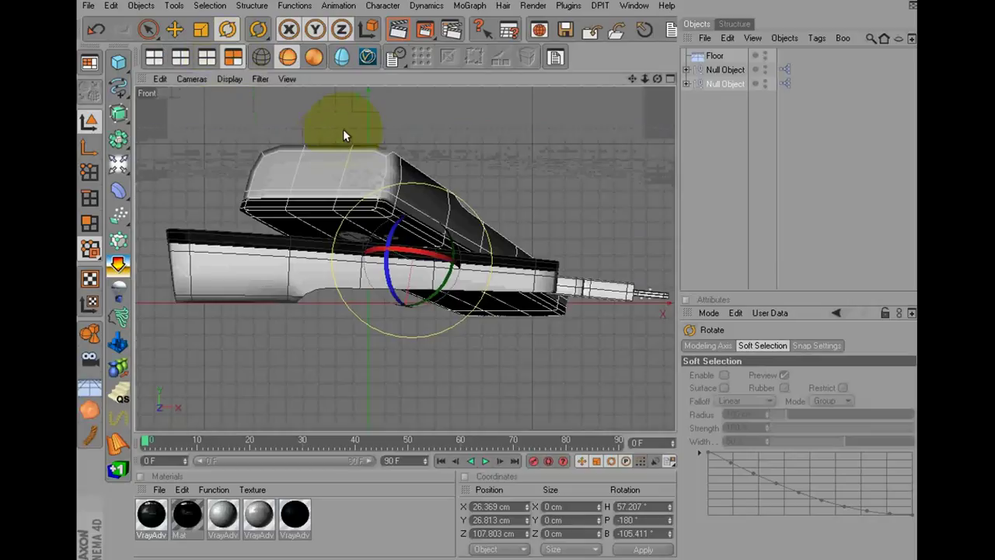
{"action": "left_click", "coordinate": [174, 29]}
{"action": "left_click_drag", "start_coordinate": [500, 289], "coordinate": [497, 277]}
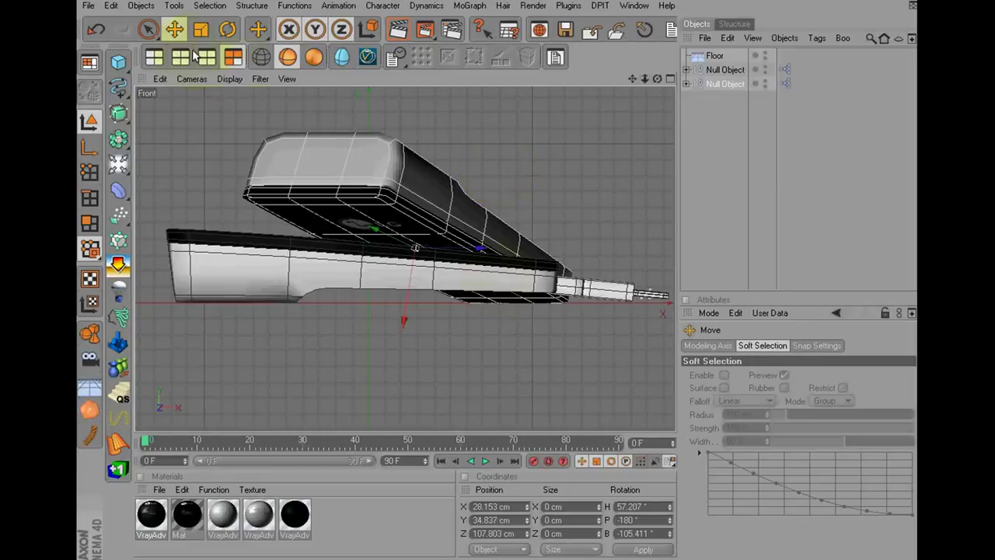
{"action": "left_click", "coordinate": [154, 57]}
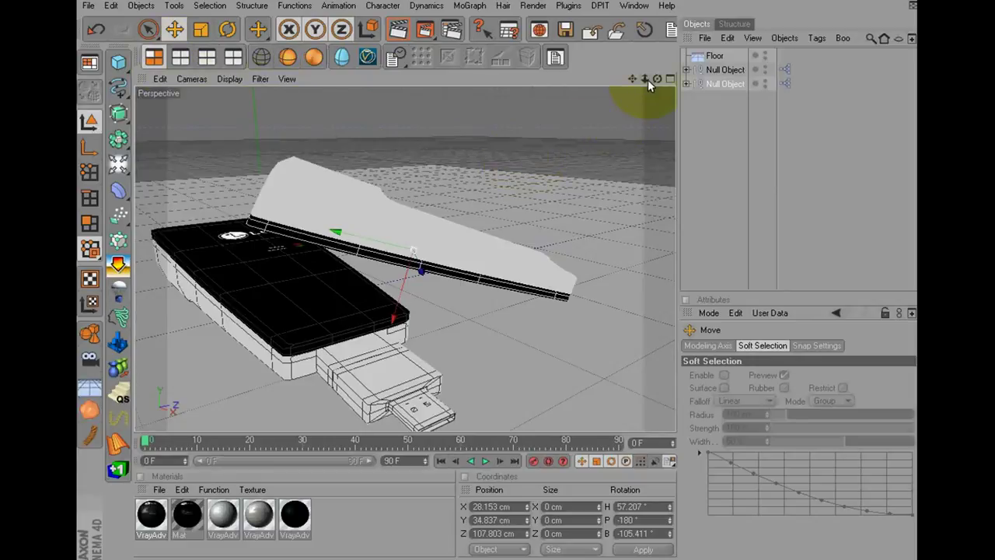
{"action": "mouse_move", "coordinate": [502, 316]}
{"action": "left_mouse_down", "text": "alt"}
{"action": "mouse_move", "coordinate": [521, 290]}
{"action": "mouse_move", "coordinate": [498, 277]}
{"action": "mouse_move", "coordinate": [505, 289]}
{"action": "left_mouse_up", "text": "alt"}
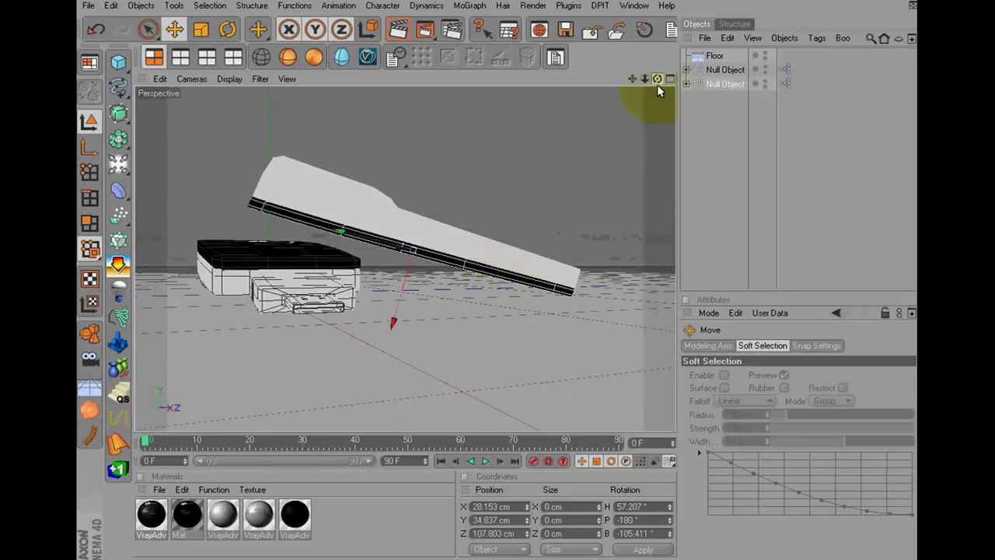
- Re-angle the lid to X 28.512, Y 27.917, Z 108.902 cm, B -101.513°, then select Mat
{"action": "left_click", "coordinate": [235, 33]}
{"action": "mouse_move", "coordinate": [378, 198]}
{"action": "left_mouse_down"}
{"action": "mouse_move", "coordinate": [357, 188]}
{"action": "mouse_move", "coordinate": [360, 197]}
{"action": "left_mouse_up"}
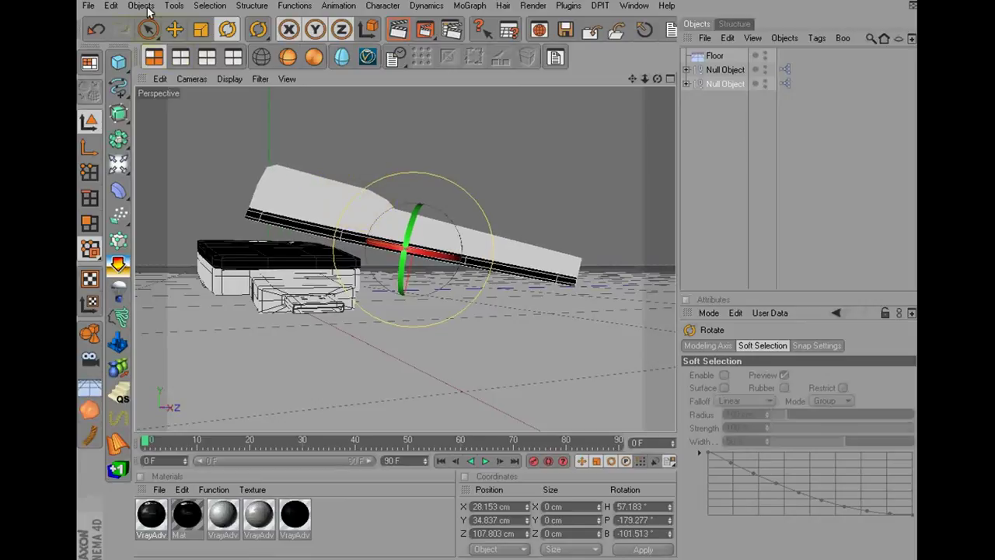
{"action": "left_click", "coordinate": [175, 34]}
{"action": "left_click_drag", "start_coordinate": [497, 276], "coordinate": [402, 147]}
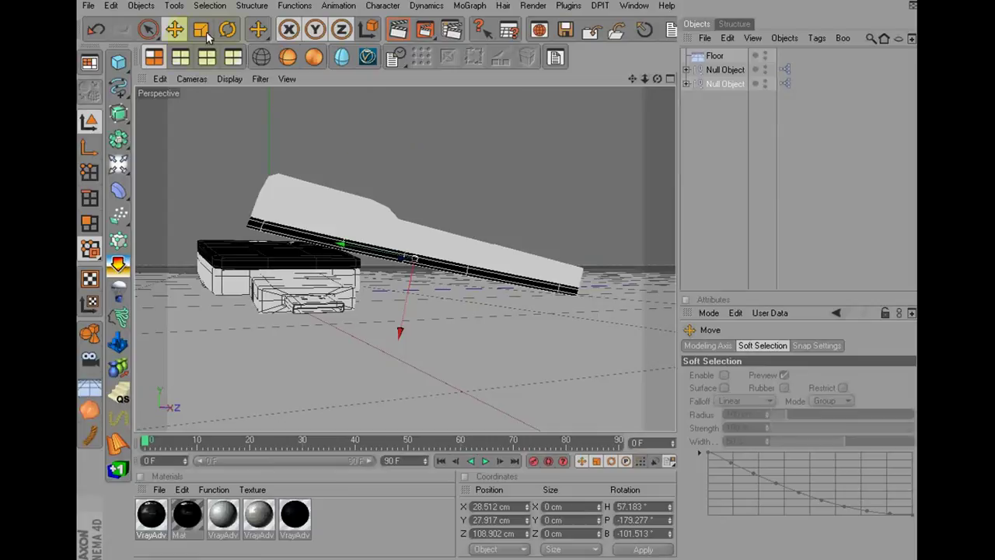
{"action": "left_click", "coordinate": [234, 57]}
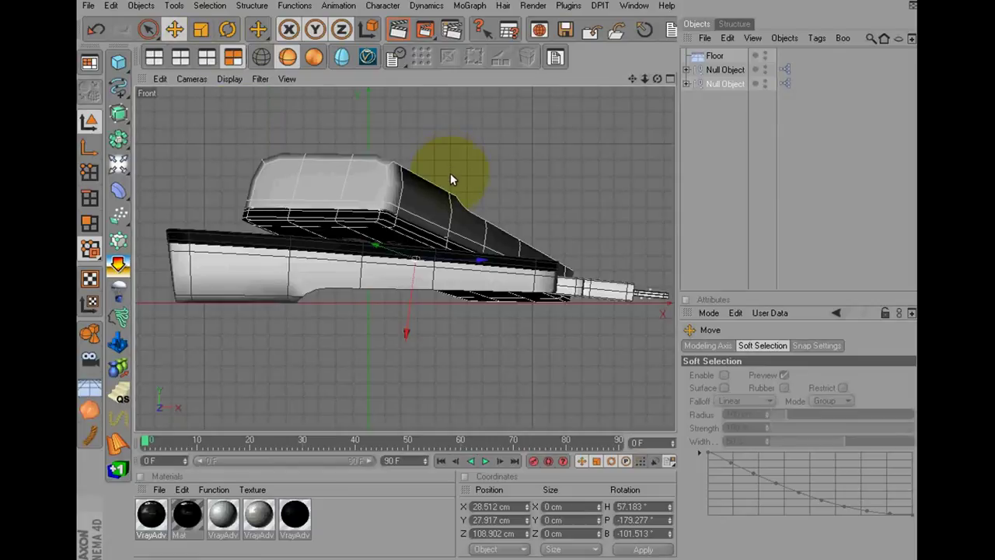
{"action": "left_click", "coordinate": [207, 60]}
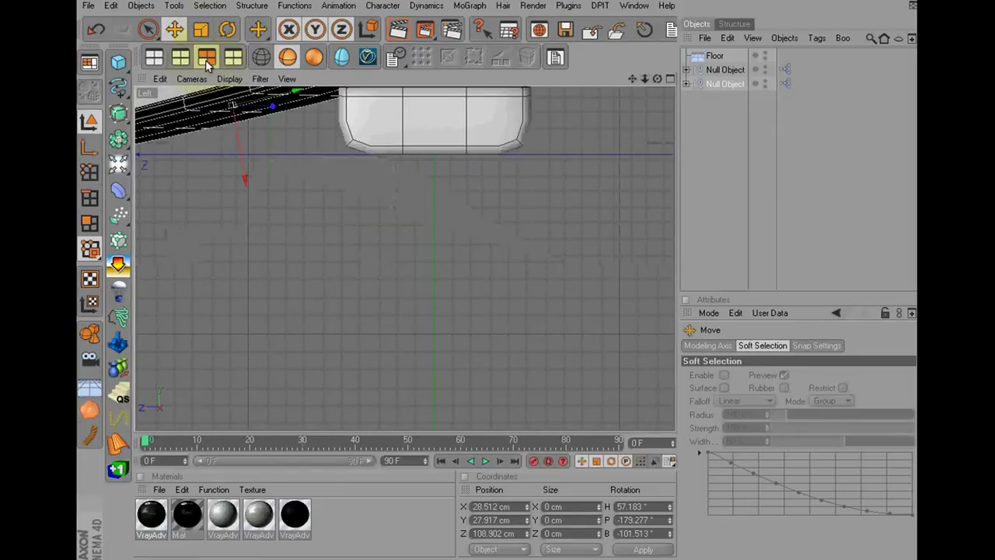
{"action": "mouse_move", "coordinate": [634, 79]}
{"action": "left_mouse_down"}
{"action": "mouse_move", "coordinate": [518, 313]}
{"action": "mouse_move", "coordinate": [500, 282]}
{"action": "mouse_move", "coordinate": [513, 106]}
{"action": "left_mouse_up"}
{"action": "left_click", "coordinate": [154, 57]}
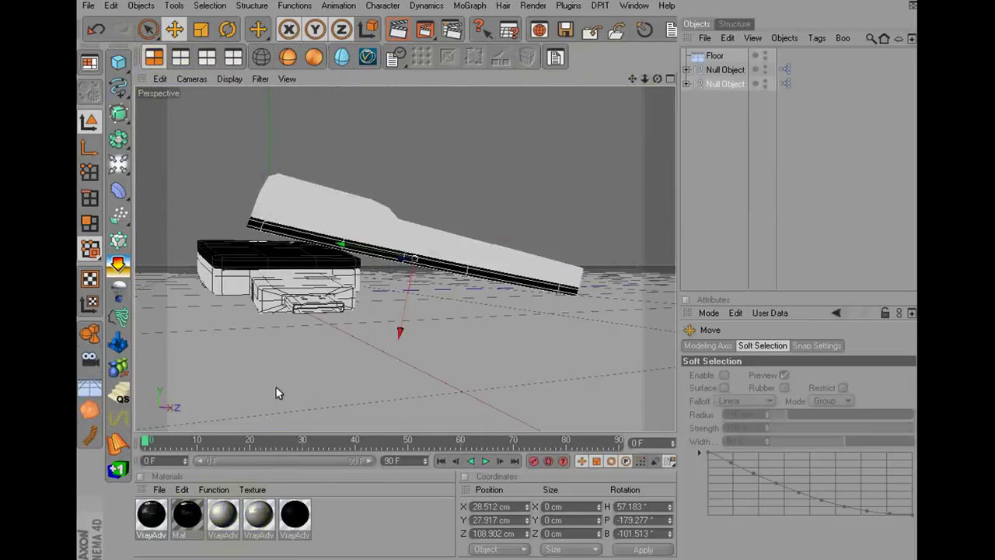
{"action": "left_click", "coordinate": [187, 515]}
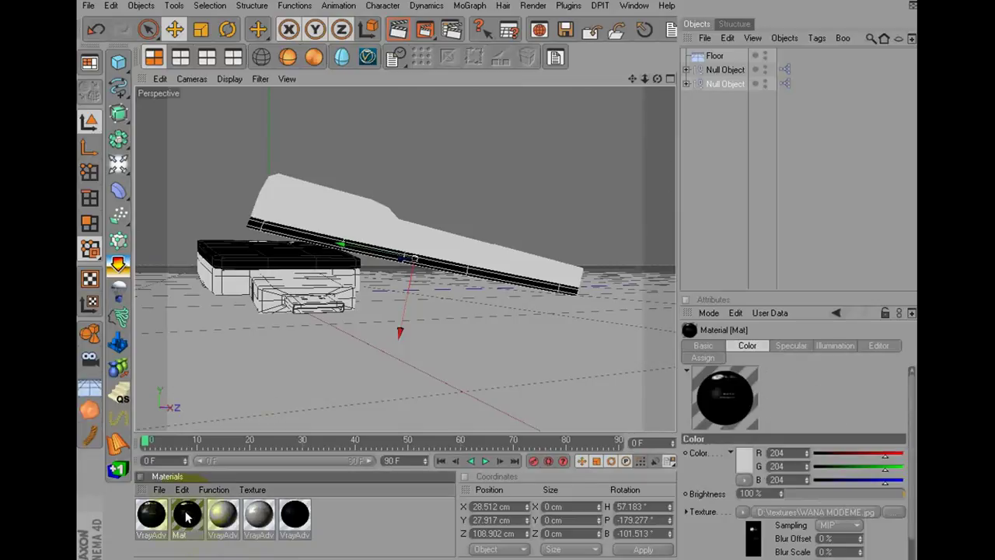
- Delete the Mat material and orbit the view to see the whole modem
{"action": "key", "text": "Delete"}
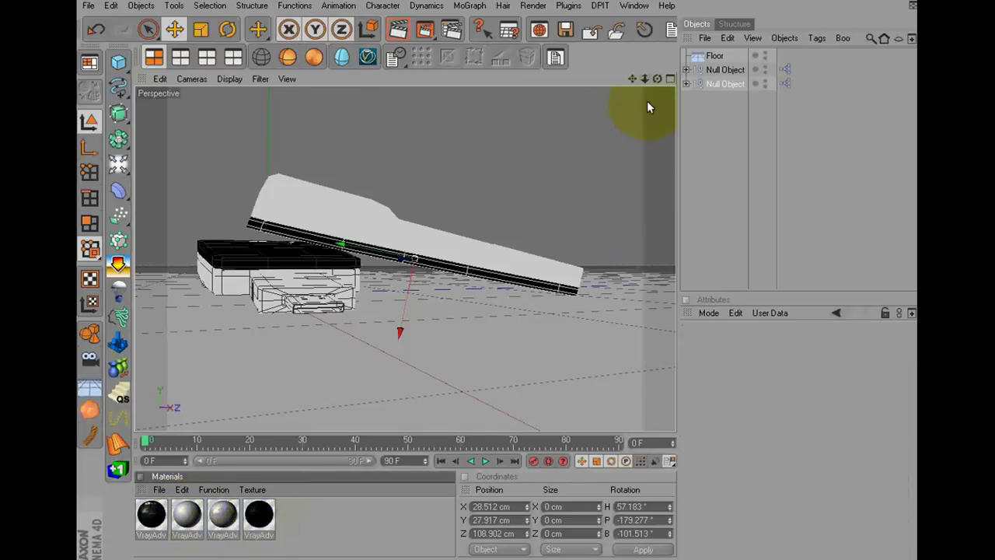
{"action": "left_click_drag", "start_coordinate": [653, 87], "coordinate": [643, 83]}
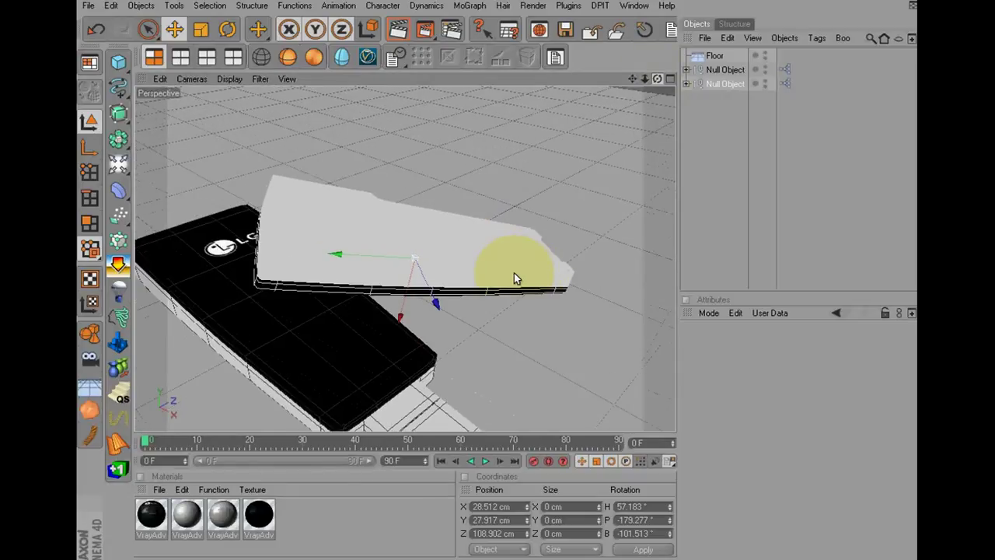
{"action": "left_click_drag", "start_coordinate": [455, 267], "coordinate": [249, 116], "text": "alt"}
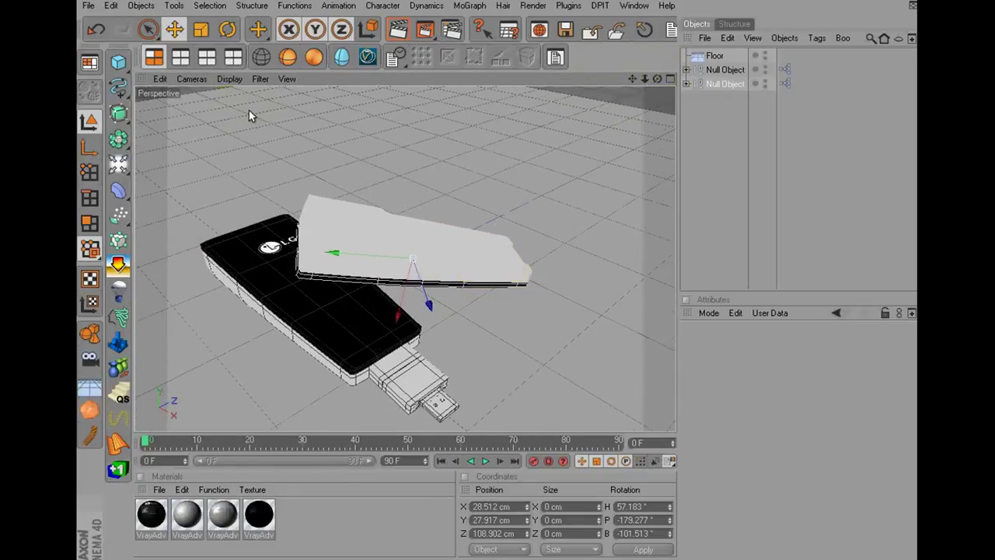
- Switch the viewport to Gouraud Shading (Lines) and deselect everything
{"action": "left_click", "coordinate": [285, 59]}
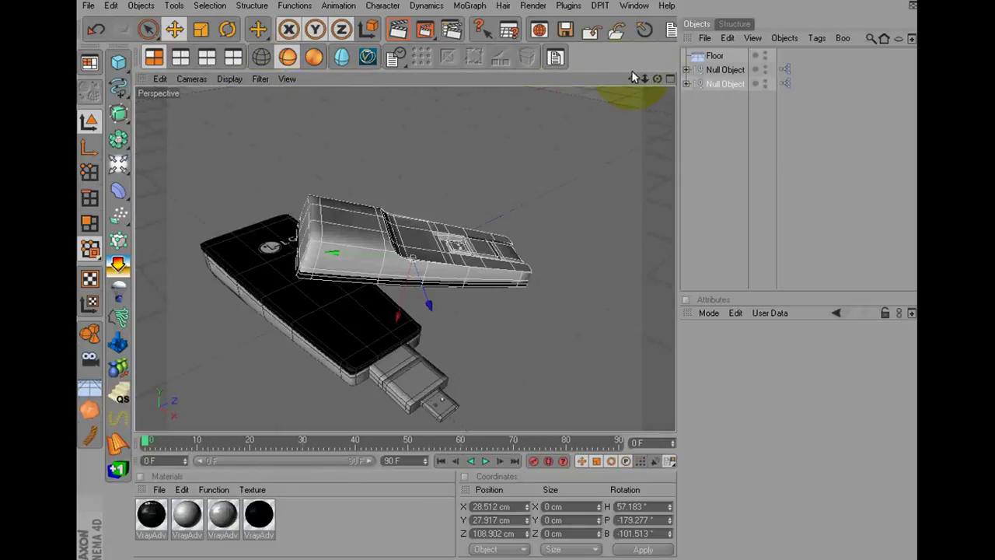
{"action": "left_click_drag", "start_coordinate": [658, 80], "coordinate": [501, 276]}
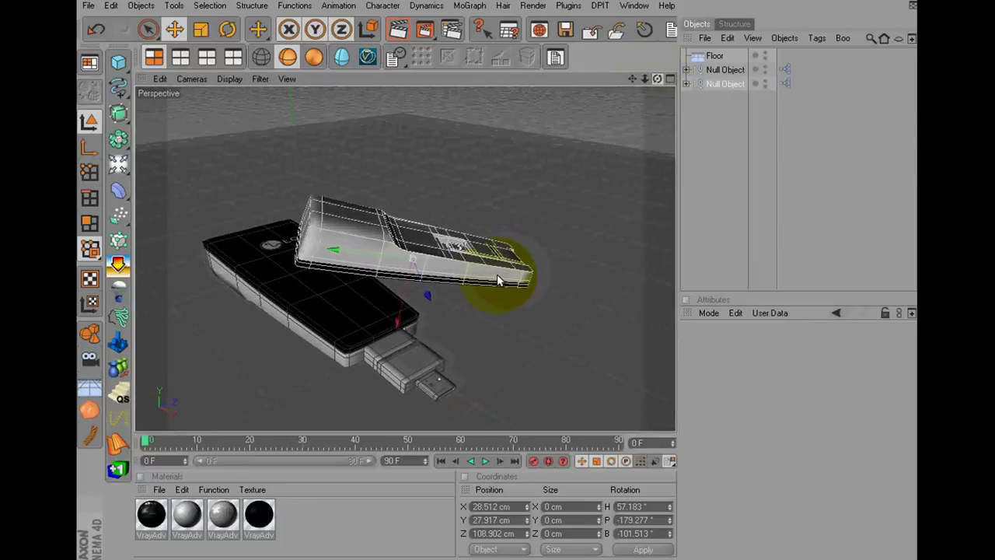
{"action": "left_click", "coordinate": [684, 134]}
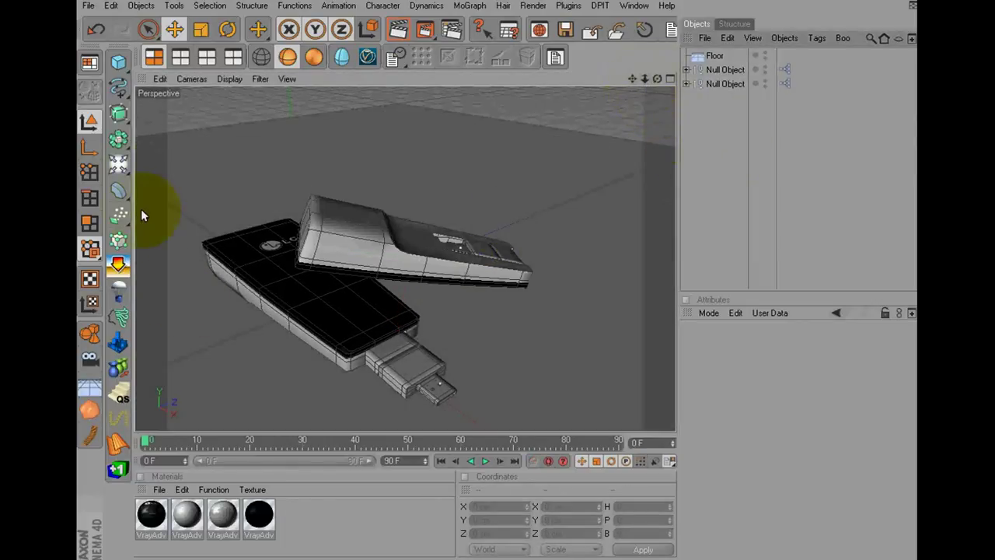
- Rotate the Light to a new angle and move it to the right of the modems
{"action": "left_click_drag", "start_coordinate": [117, 164], "coordinate": [382, 176]}
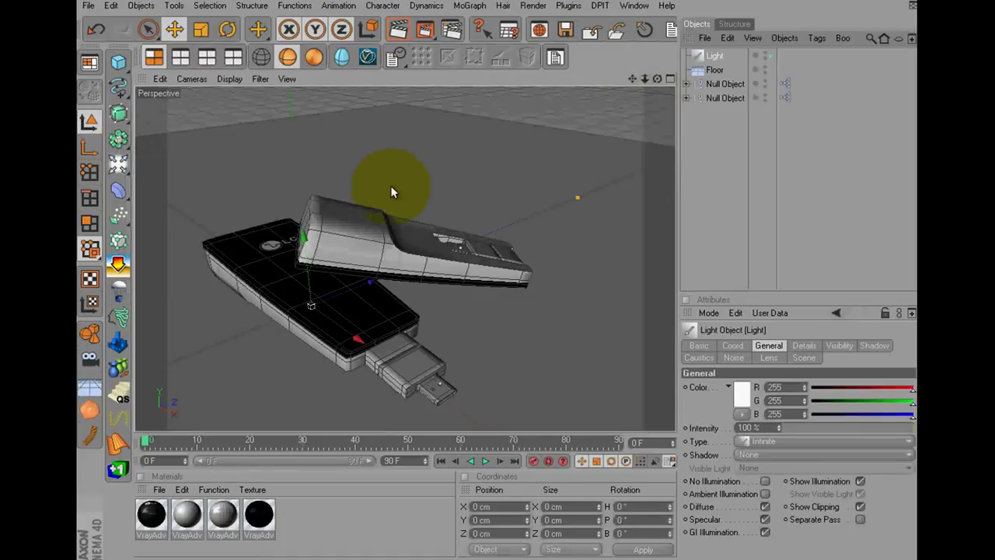
{"action": "key", "text": "r"}
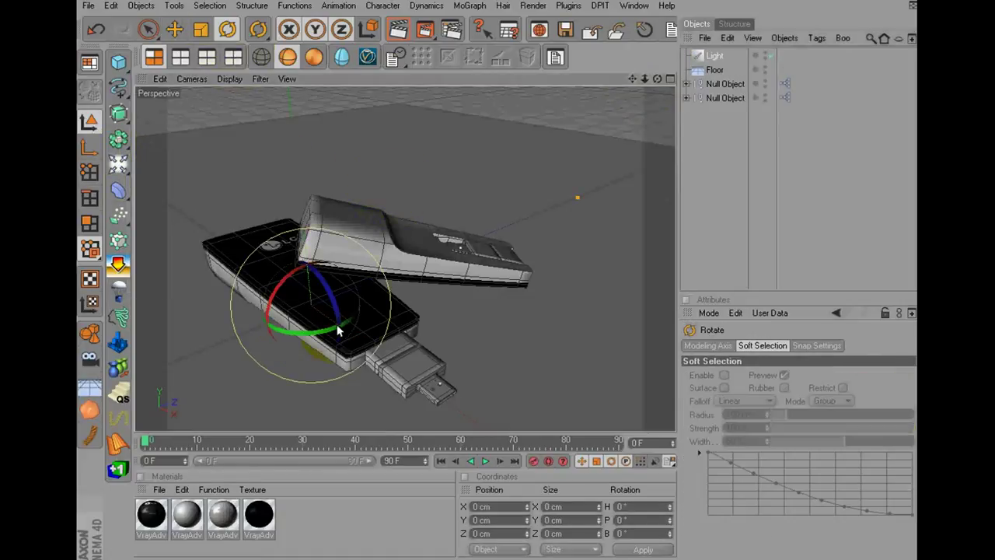
{"action": "mouse_move", "coordinate": [297, 306]}
{"action": "left_mouse_down"}
{"action": "mouse_move", "coordinate": [380, 332]}
{"action": "mouse_move", "coordinate": [428, 270]}
{"action": "left_mouse_up"}
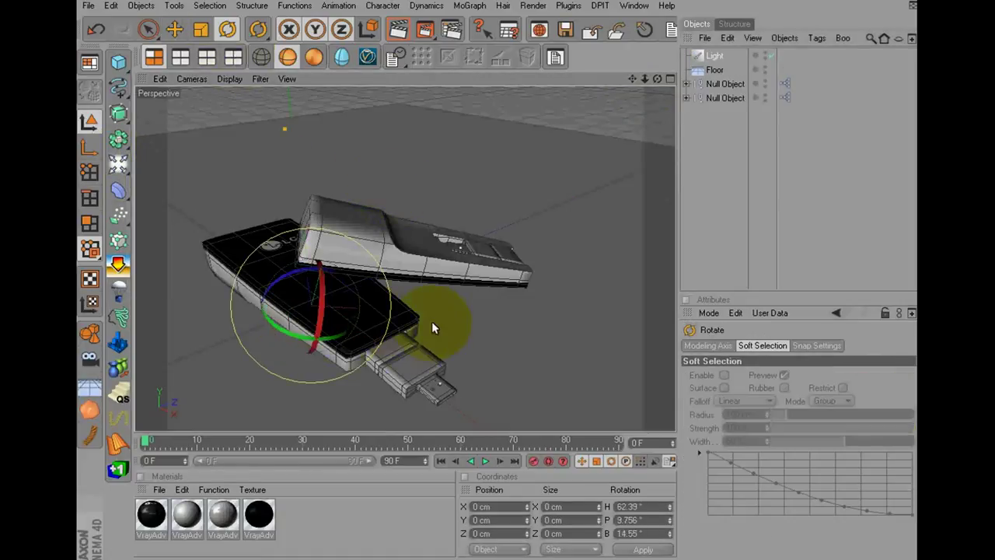
{"action": "left_click", "coordinate": [174, 29]}
{"action": "left_click", "coordinate": [180, 56]}
{"action": "key", "text": "F1"}
{"action": "mouse_move", "coordinate": [512, 374]}
{"action": "left_mouse_down"}
{"action": "mouse_move", "coordinate": [498, 276]}
{"action": "mouse_move", "coordinate": [510, 265]}
{"action": "mouse_move", "coordinate": [506, 278]}
{"action": "left_mouse_up"}
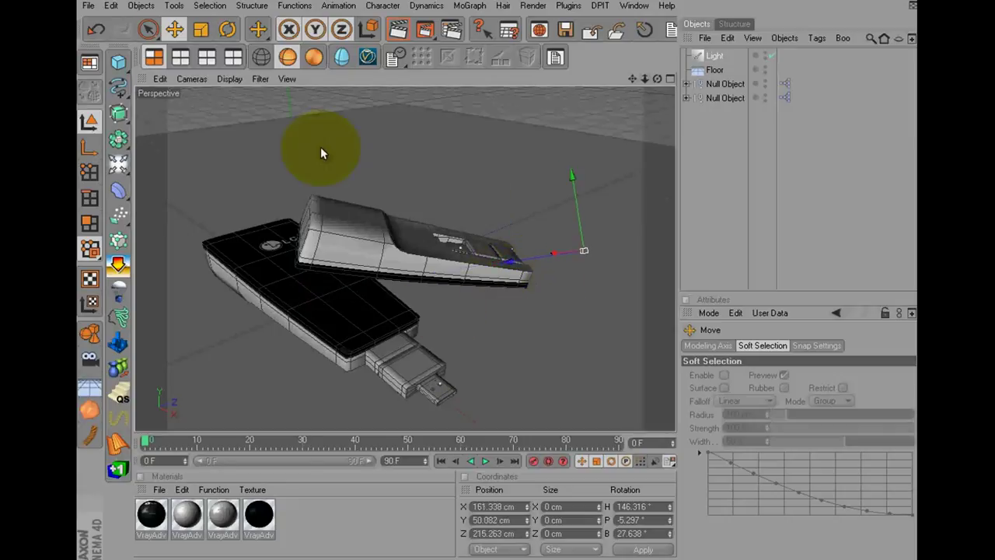
- Aim the Light at the modems, ending at H 89.578°, P -34.946°, B 29.799°
{"action": "left_click", "coordinate": [227, 29]}
{"action": "left_click_drag", "start_coordinate": [584, 255], "coordinate": [552, 256]}
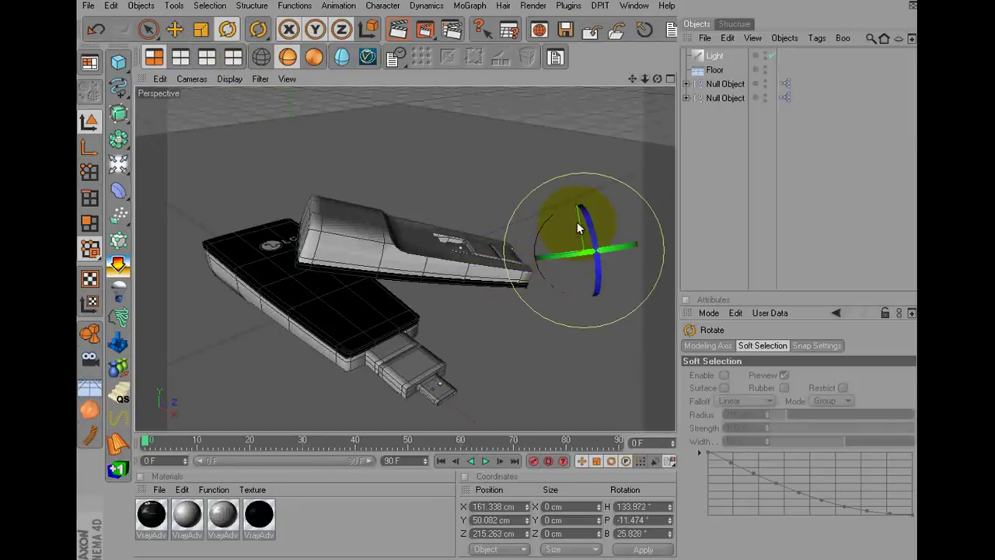
{"action": "left_click", "coordinate": [315, 62]}
{"action": "mouse_move", "coordinate": [559, 230]}
{"action": "left_mouse_down"}
{"action": "mouse_move", "coordinate": [597, 227]}
{"action": "mouse_move", "coordinate": [507, 202]}
{"action": "mouse_move", "coordinate": [515, 215]}
{"action": "left_mouse_up"}
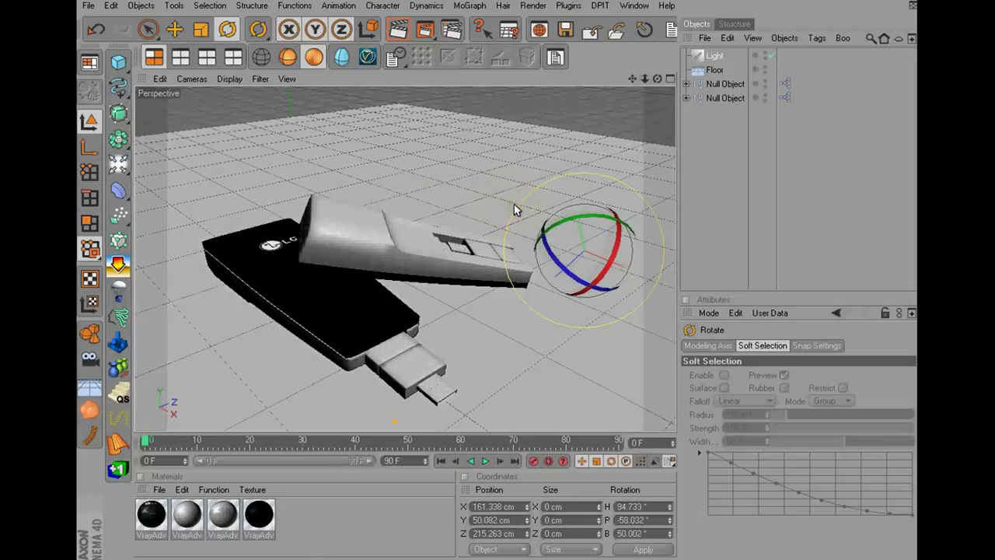
{"action": "mouse_move", "coordinate": [630, 231]}
{"action": "left_mouse_down"}
{"action": "mouse_move", "coordinate": [620, 266]}
{"action": "mouse_move", "coordinate": [581, 235]}
{"action": "mouse_move", "coordinate": [608, 234]}
{"action": "left_mouse_up"}
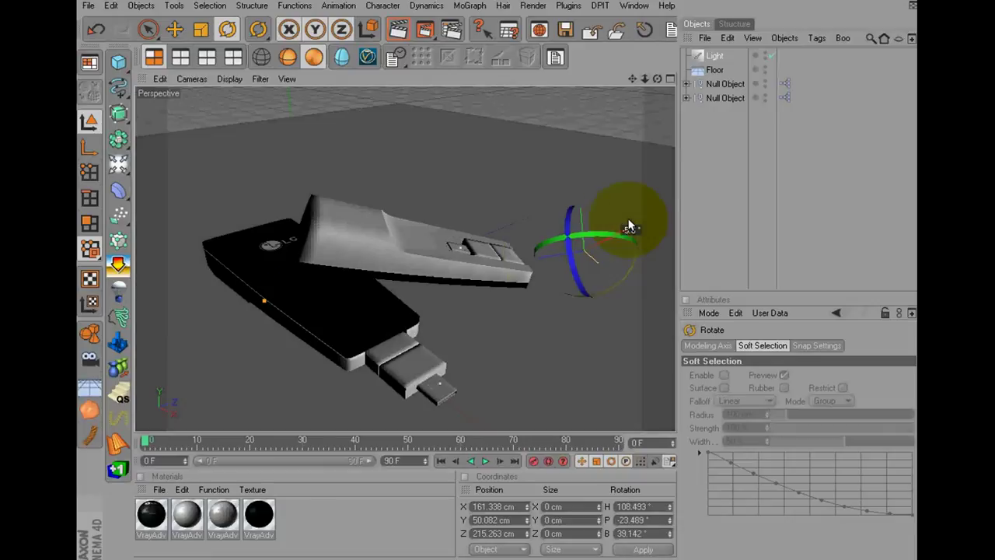
{"action": "left_click_drag", "start_coordinate": [622, 238], "coordinate": [573, 230]}
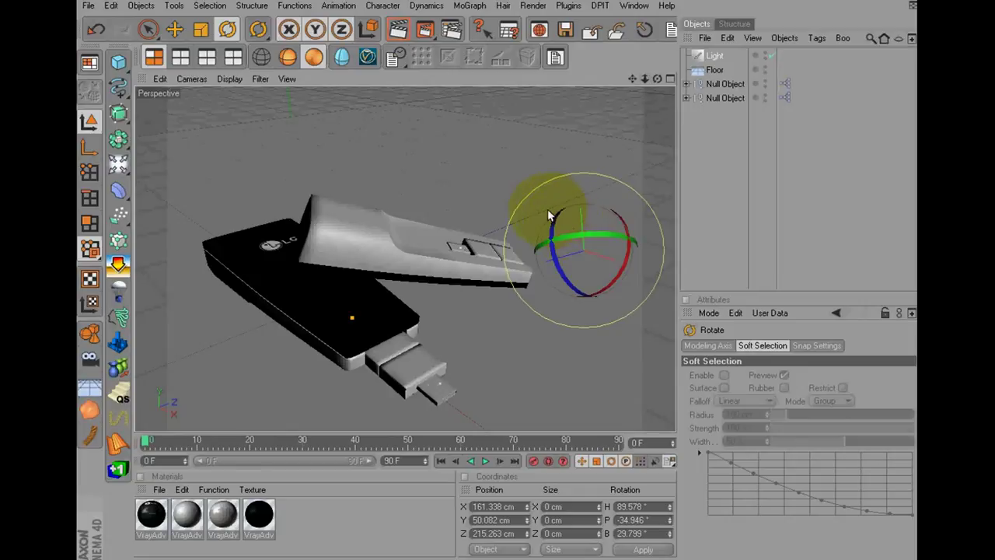
- Add a VrayLight tag to the Light with shadows enabled and 0.708 cm shadow bias
{"action": "left_click", "coordinate": [702, 124]}
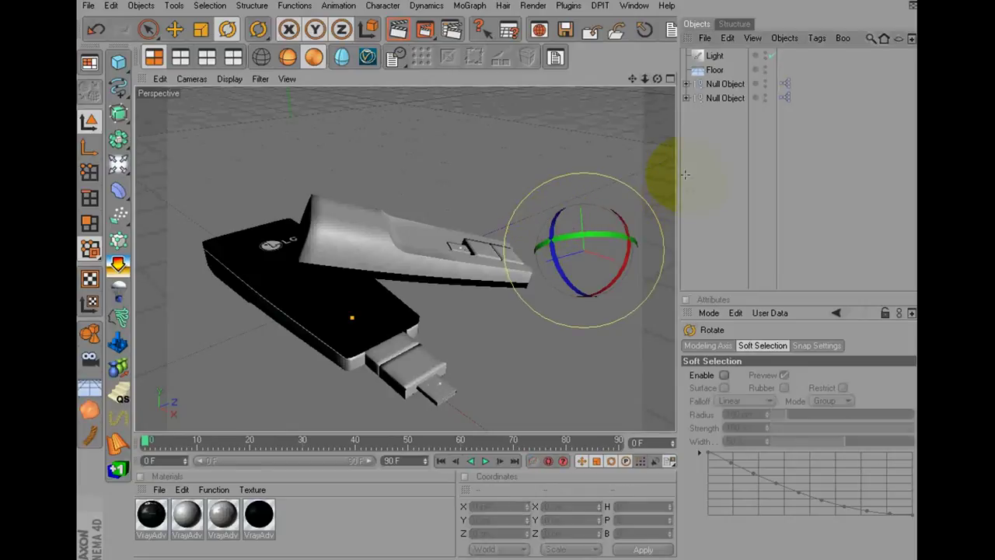
{"action": "right_click", "coordinate": [718, 53]}
{"action": "mouse_move", "coordinate": [766, 177]}
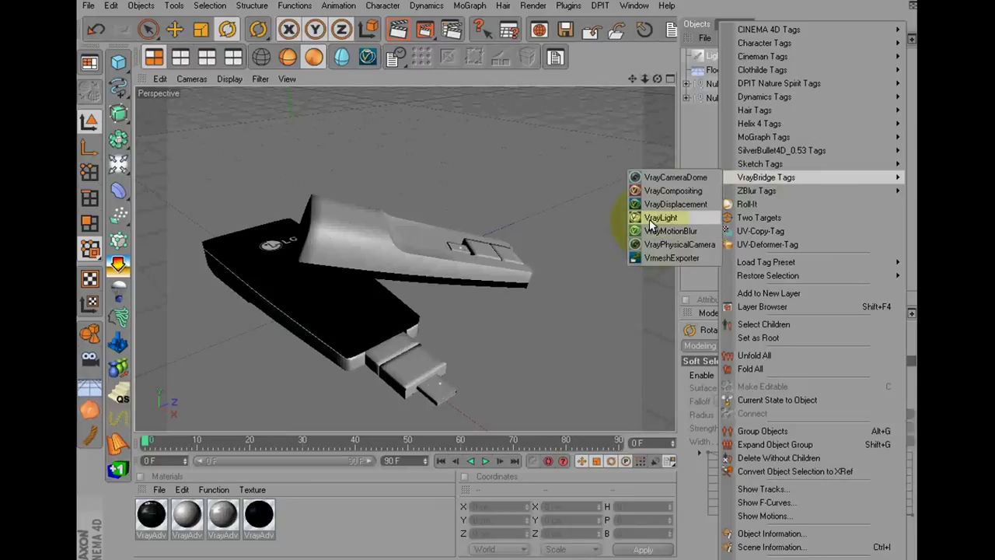
{"action": "left_click", "coordinate": [651, 220]}
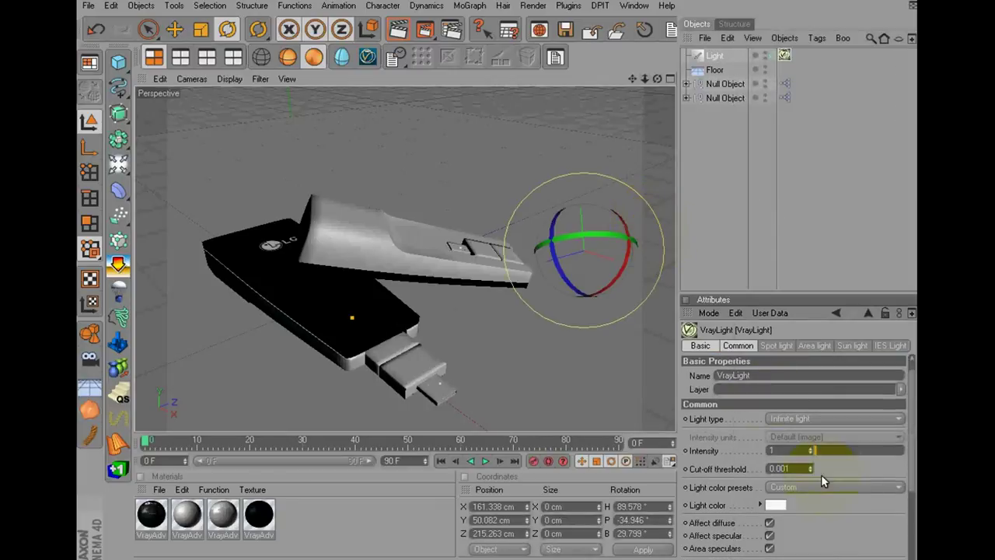
{"action": "scroll", "coordinate": [832, 467], "scroll_direction": "down", "scroll_amount": 3}
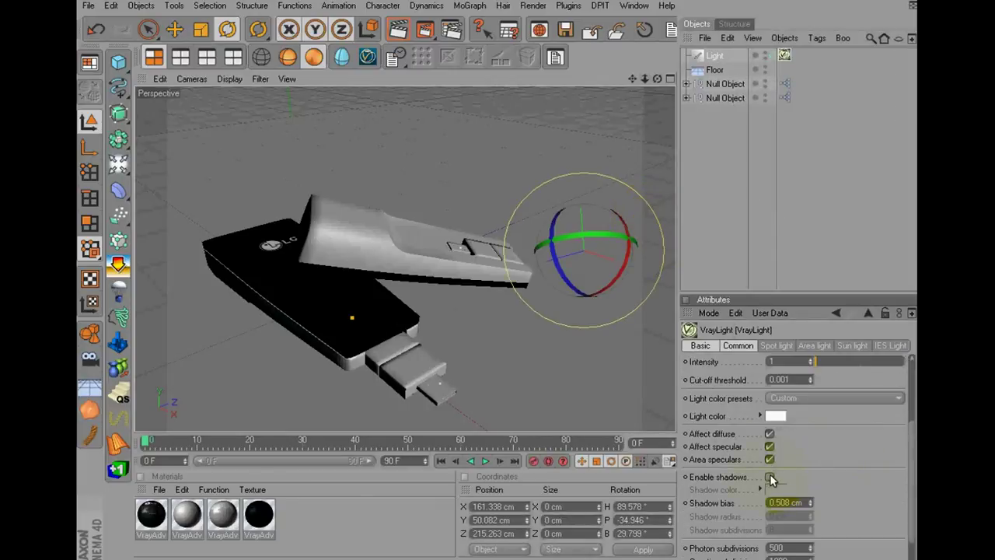
{"action": "left_click", "coordinate": [769, 478]}
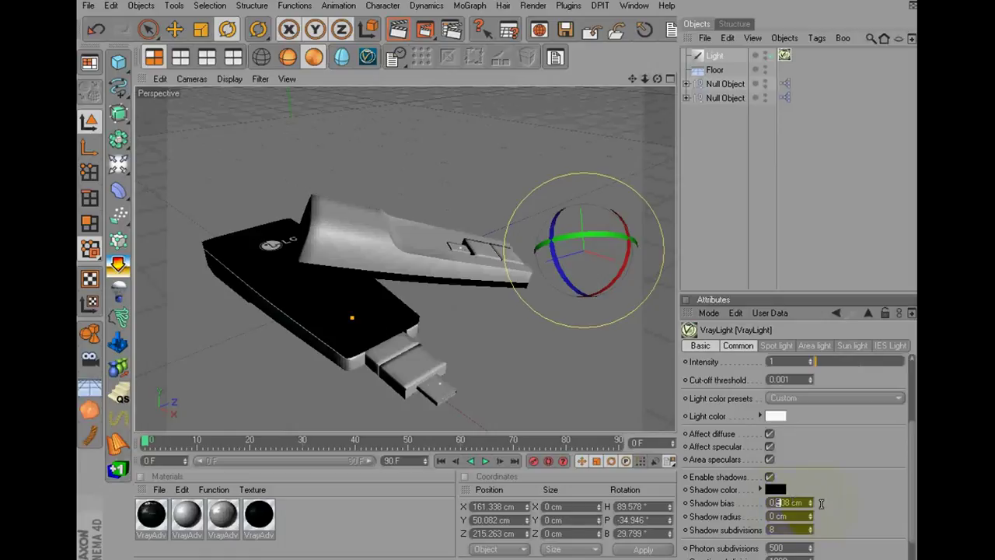
{"action": "key", "text": "Return"}
- Enable Physical Sun and Physical Sky in the tag's Sun light settings
{"action": "left_click", "coordinate": [847, 346]}
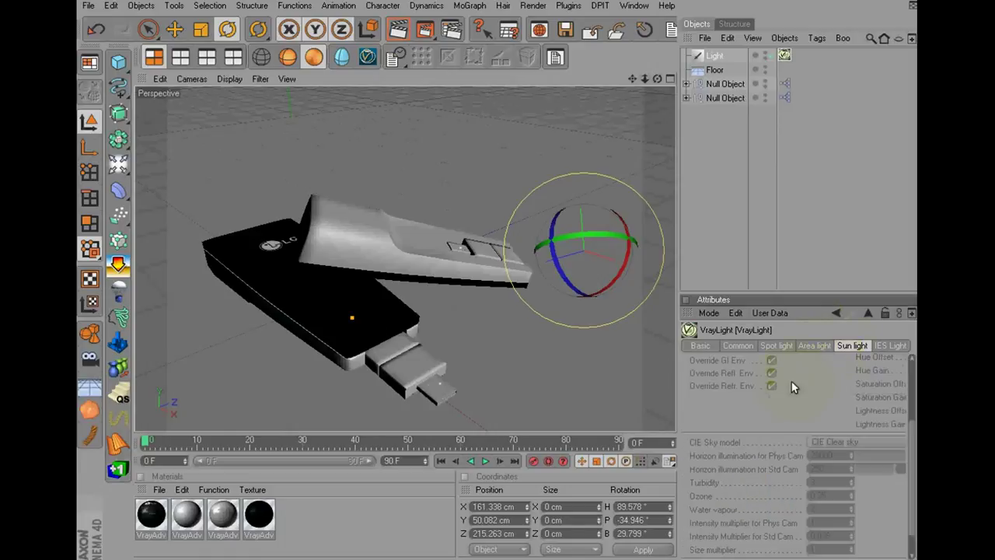
{"action": "left_click", "coordinate": [726, 365]}
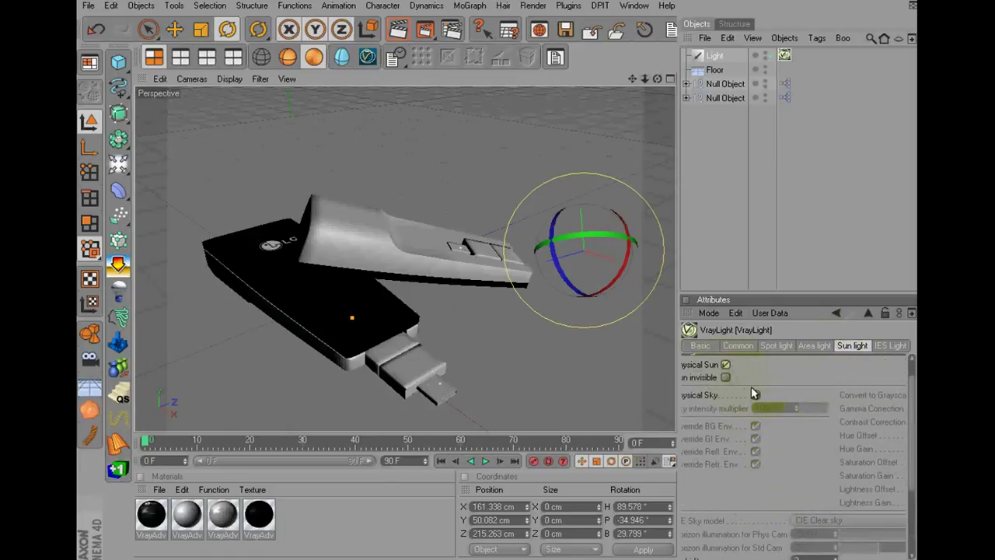
{"action": "left_click", "coordinate": [757, 395]}
{"action": "left_click", "coordinate": [734, 246]}
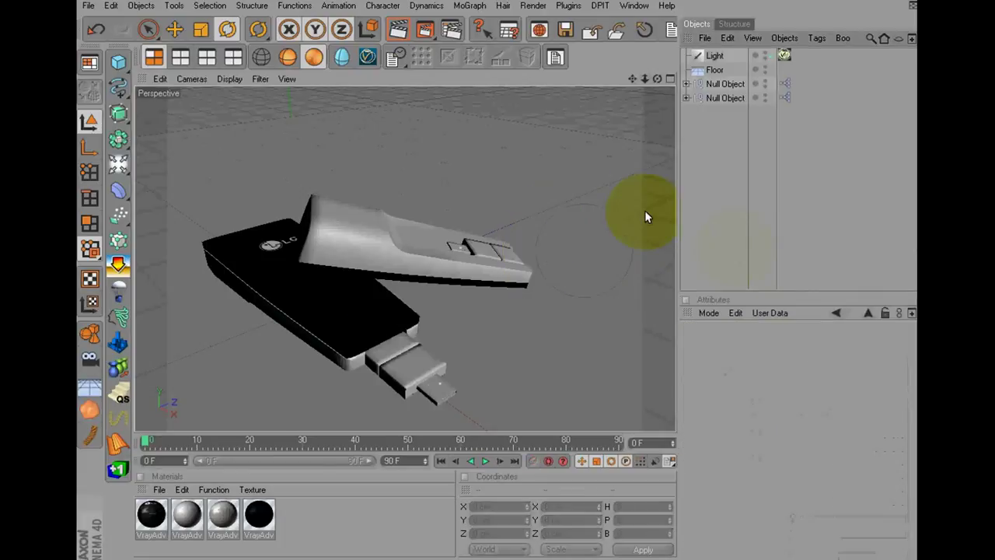
- Set the render engine to VrayBridge in Render Settings
{"action": "left_click", "coordinate": [449, 31]}
{"action": "left_click", "coordinate": [374, 95]}
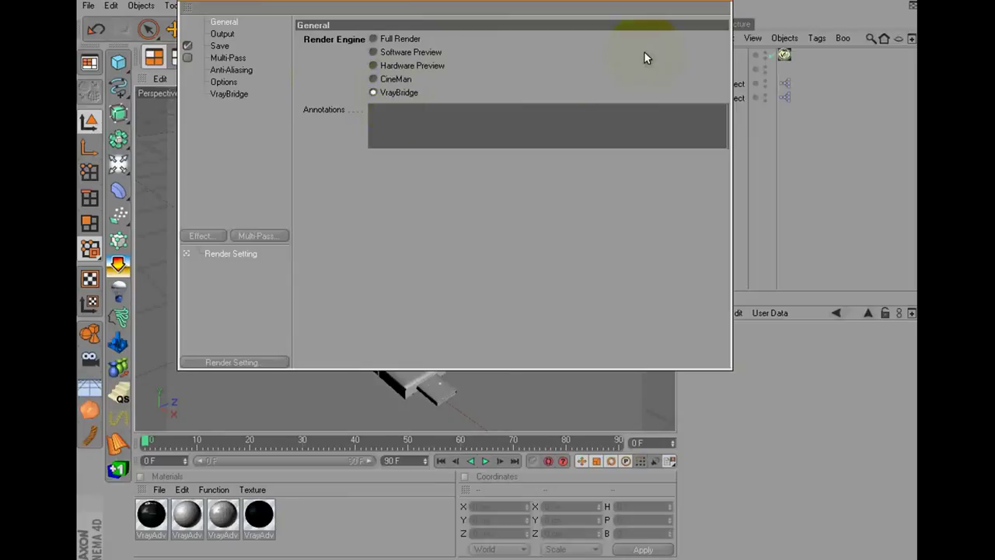
{"action": "left_click", "coordinate": [714, 3]}
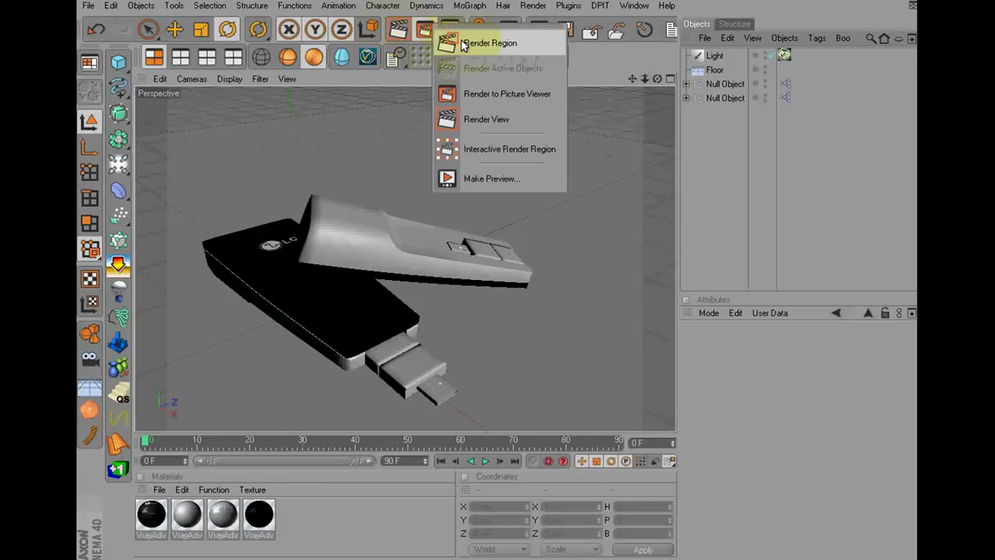
- Mark a render region over the modems and run a test render
{"action": "left_click_drag", "start_coordinate": [420, 36], "coordinate": [484, 40]}
{"action": "left_click_drag", "start_coordinate": [415, 101], "coordinate": [192, 162]}
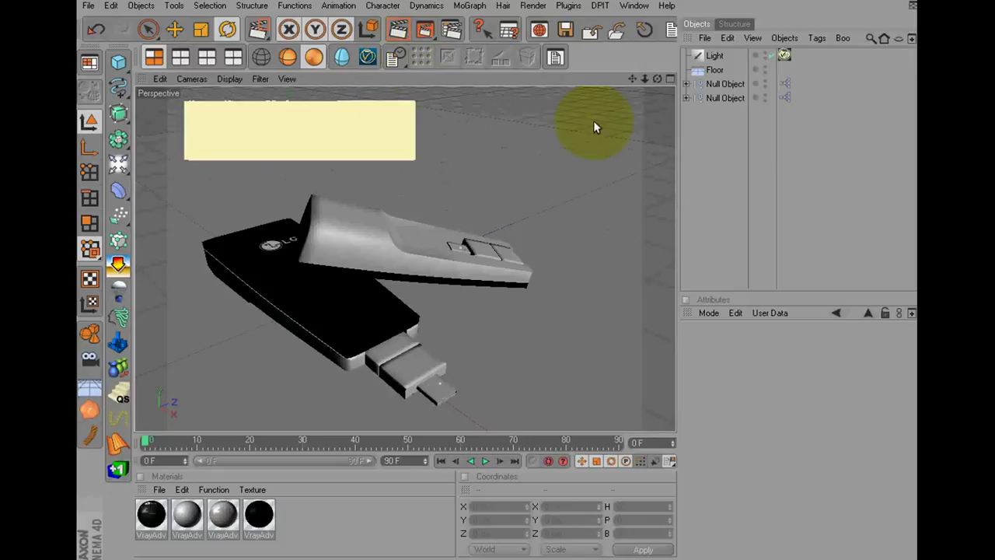
{"action": "key", "text": "ctrl+r"}
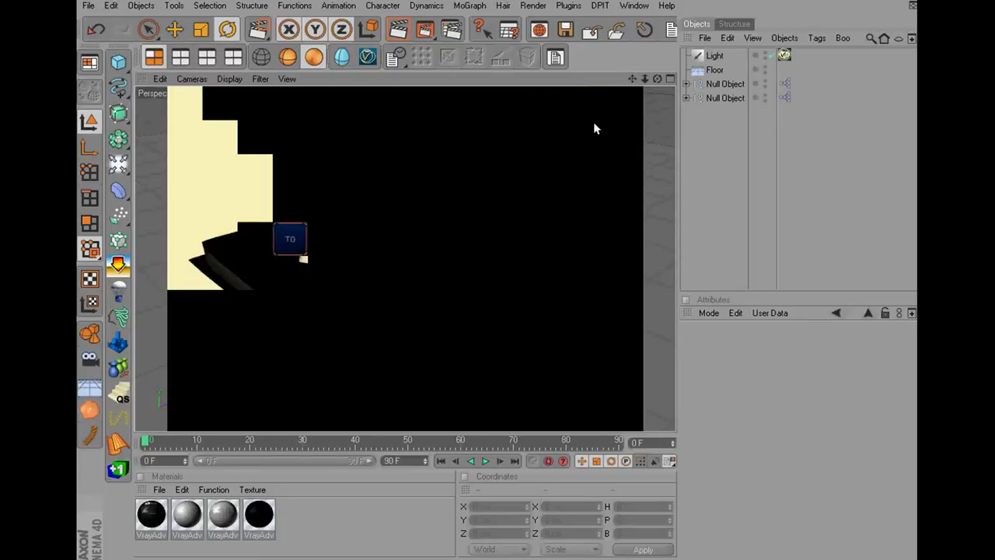
{"action": "left_click", "coordinate": [711, 55]}
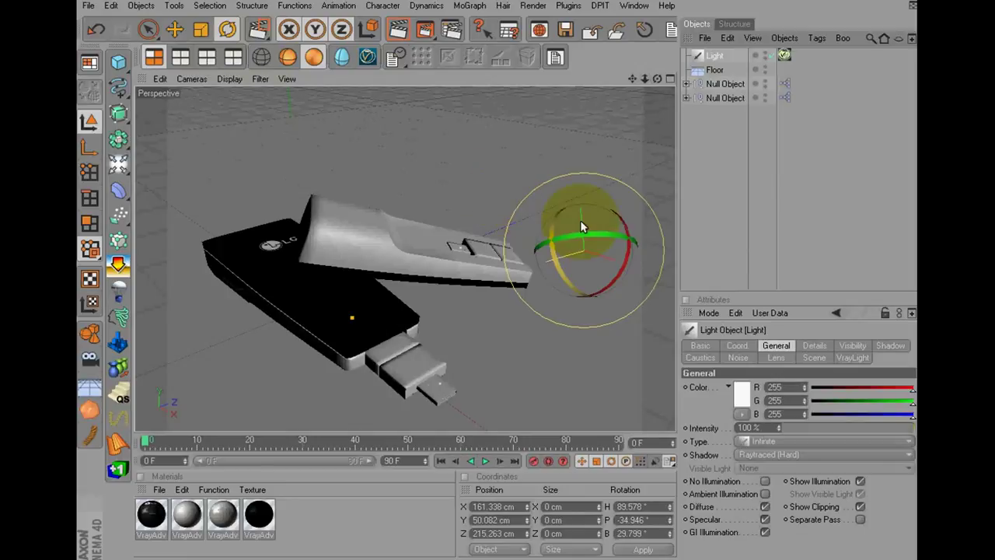
{"action": "mouse_move", "coordinate": [580, 225]}
{"action": "left_mouse_down"}
{"action": "mouse_move", "coordinate": [568, 234]}
{"action": "mouse_move", "coordinate": [545, 226]}
{"action": "mouse_move", "coordinate": [457, 145]}
{"action": "left_mouse_up"}
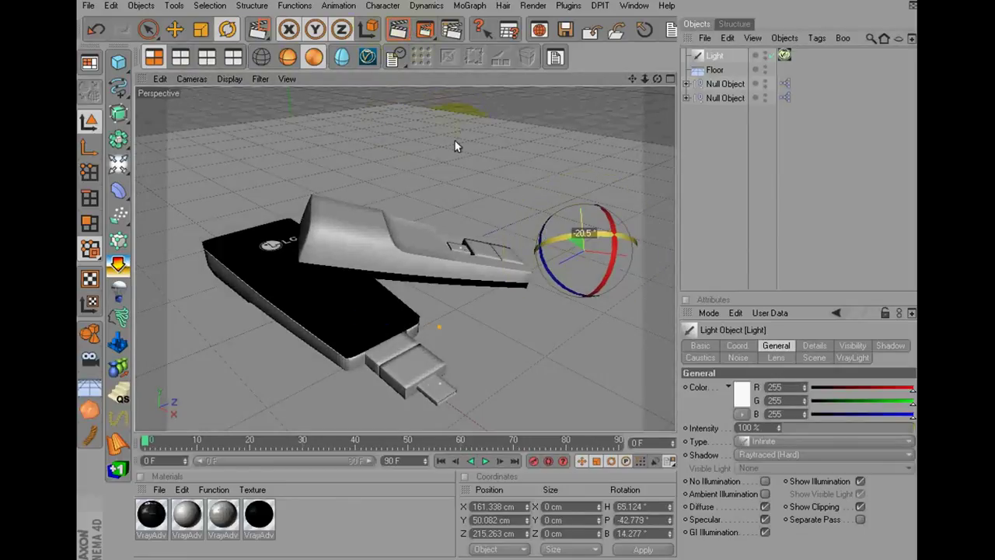
{"action": "key", "text": "ctrl+r"}
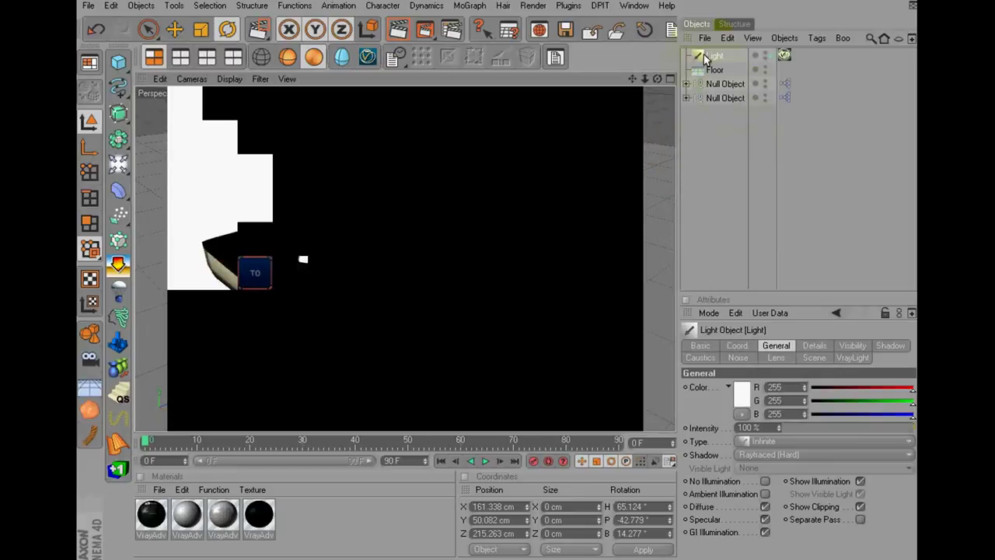
{"action": "left_click", "coordinate": [172, 93]}
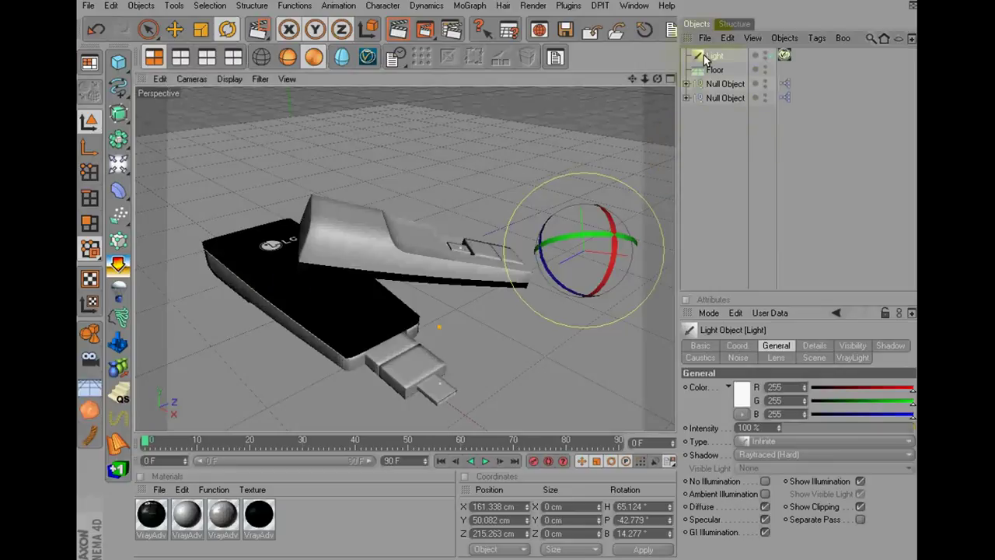
{"action": "left_click", "coordinate": [95, 29]}
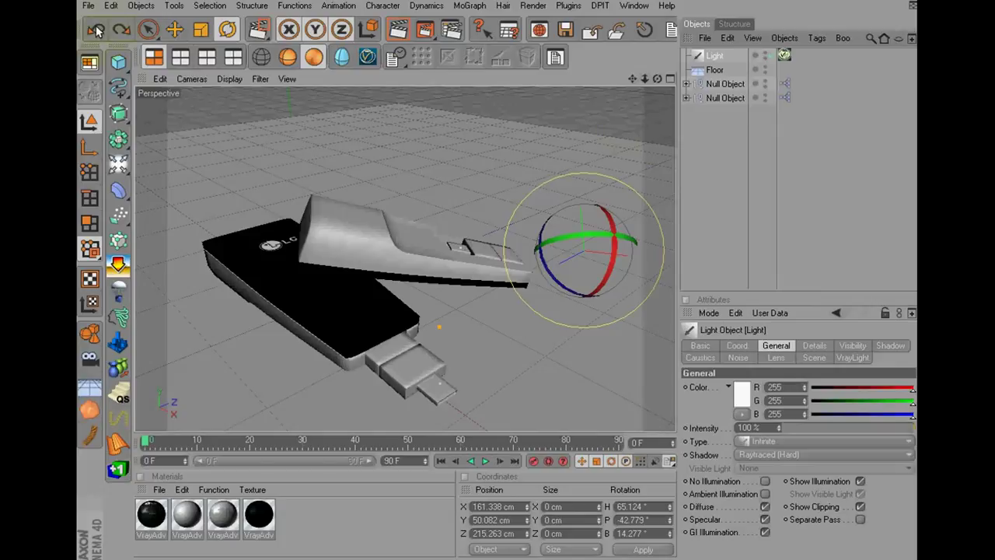
{"action": "left_click", "coordinate": [95, 30]}
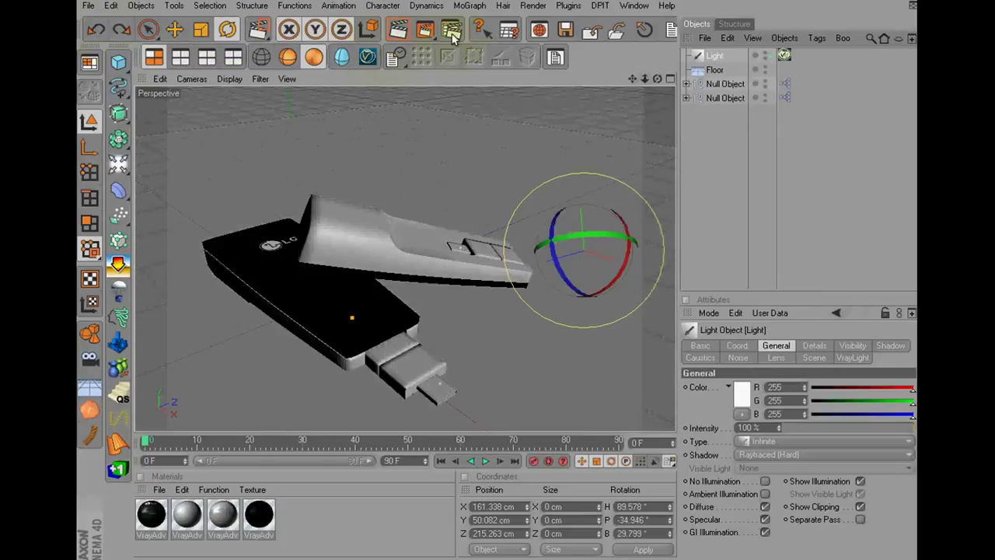
- Turn GI on in VrayBridge's Indirect illumination tab, then add a Camera to the scene
{"action": "left_click", "coordinate": [451, 31]}
{"action": "left_click", "coordinate": [231, 94]}
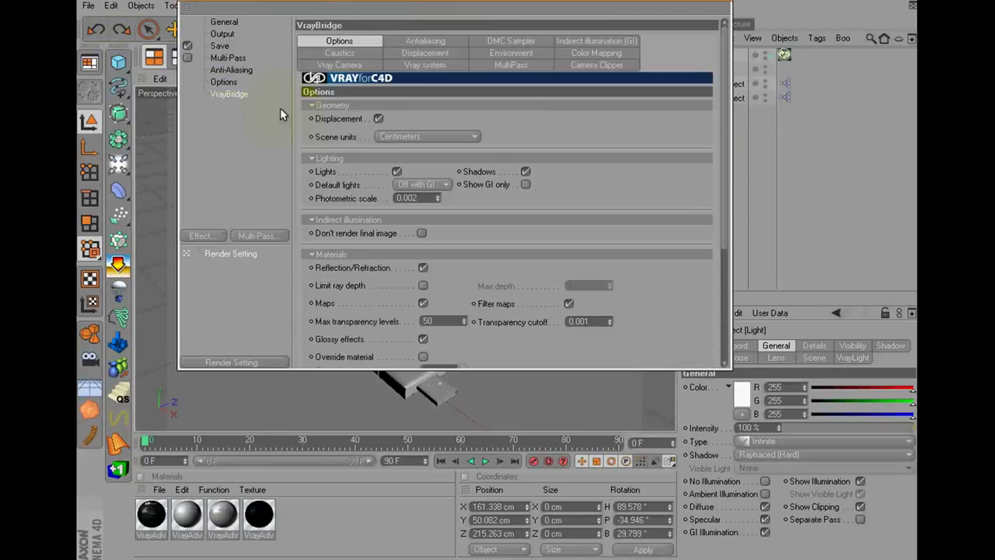
{"action": "left_click", "coordinate": [597, 41]}
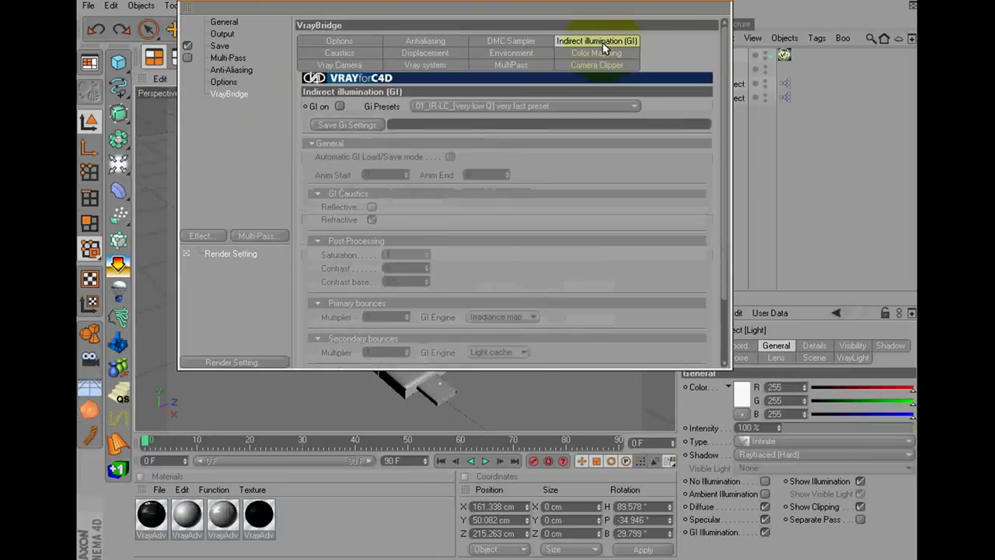
{"action": "left_click", "coordinate": [339, 107]}
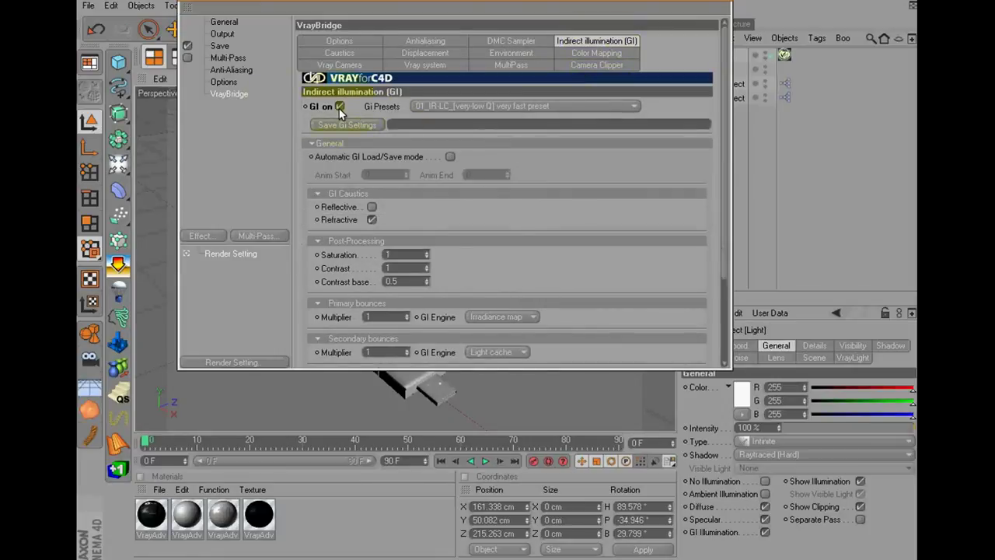
{"action": "left_click", "coordinate": [716, 4]}
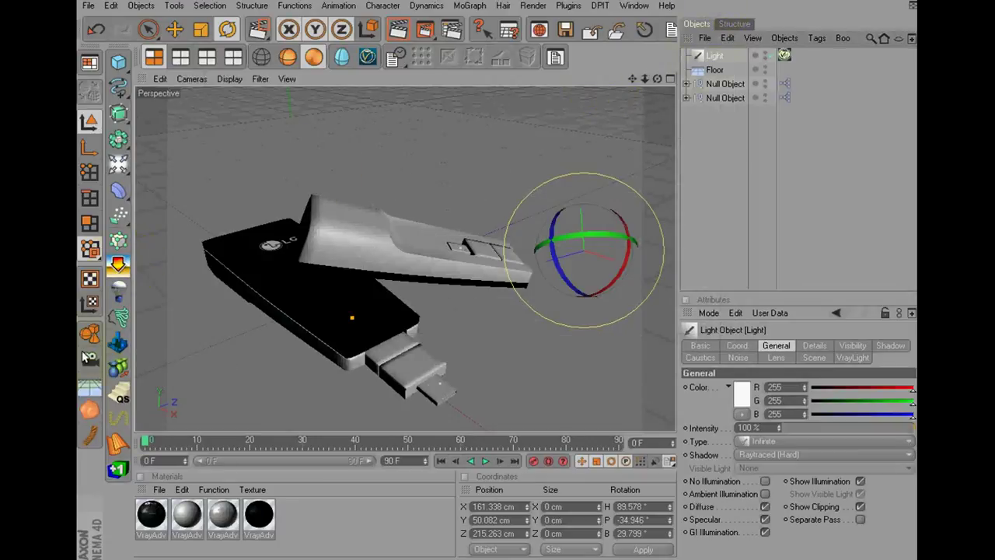
{"action": "left_click", "coordinate": [90, 362]}
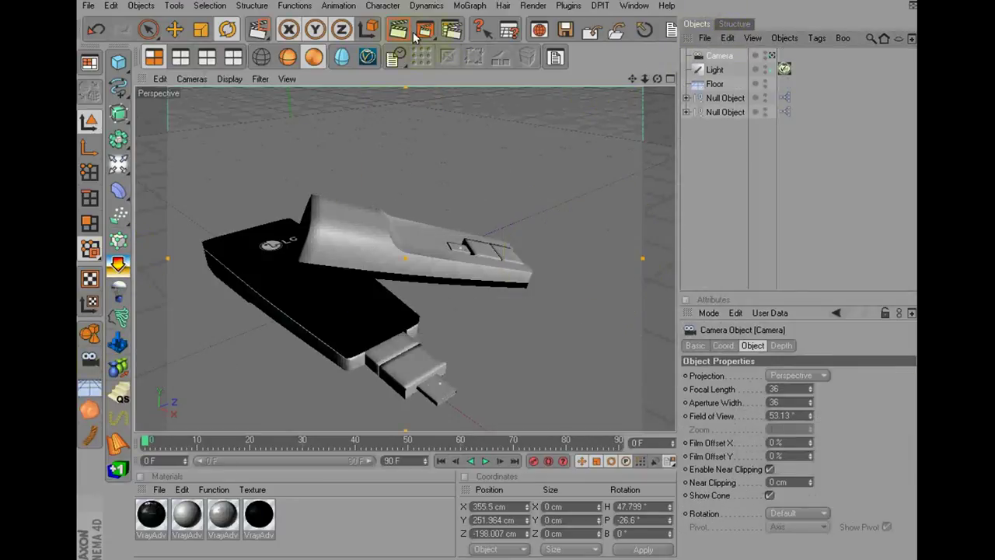
- Undo the accidental camera and render the view with V-Ray GI (Ctrl+R)
{"action": "left_click", "coordinate": [95, 30]}
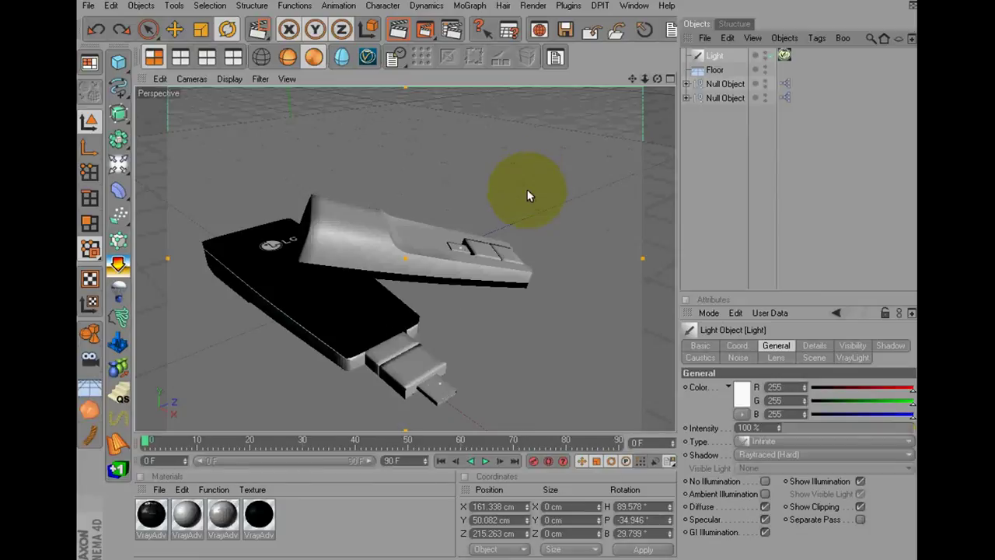
{"action": "key", "text": "ctrl+r"}
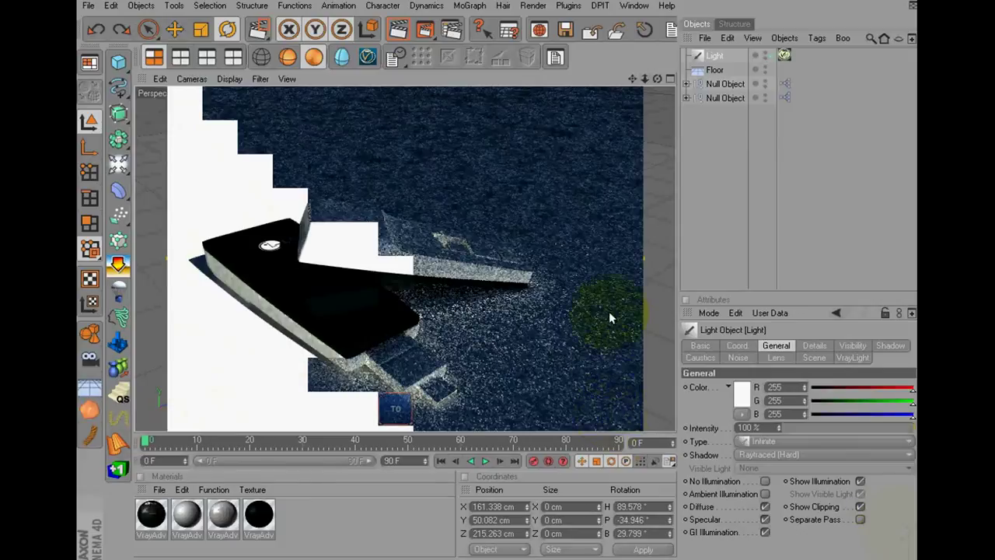
- Rotate the Light to a new angle and run another test render
{"action": "left_click", "coordinate": [704, 60]}
{"action": "mouse_move", "coordinate": [603, 237]}
{"action": "left_mouse_down"}
{"action": "mouse_move", "coordinate": [583, 238]}
{"action": "mouse_move", "coordinate": [576, 251]}
{"action": "mouse_move", "coordinate": [621, 236]}
{"action": "mouse_move", "coordinate": [609, 226]}
{"action": "left_mouse_up"}
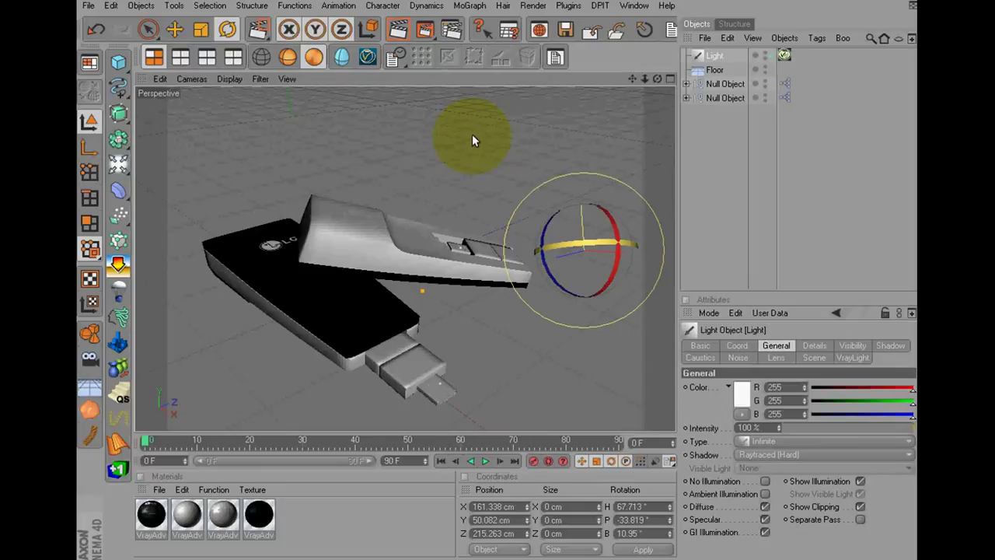
{"action": "key", "text": "ctrl+r"}
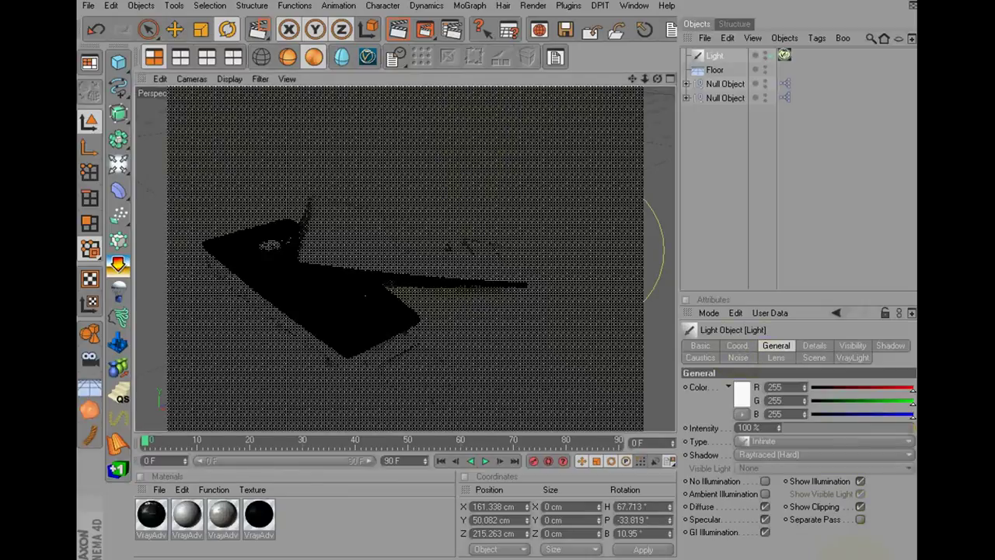
- Add a new Camera object to the modem scene
{"action": "right_click", "coordinate": [871, 557]}
{"action": "left_click", "coordinate": [871, 555]}
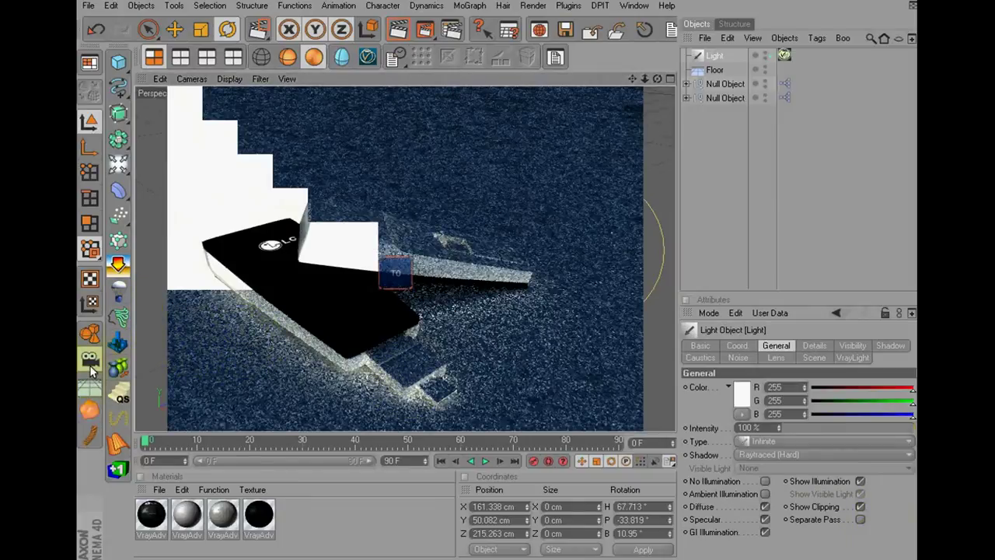
{"action": "left_click", "coordinate": [90, 360]}
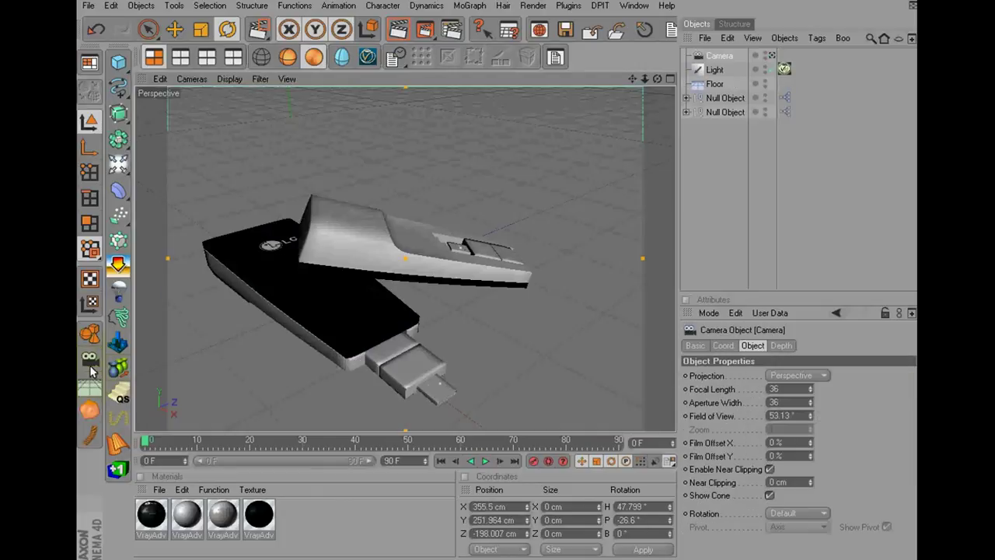
- Attach a VrayPhysicalCamera tag to the Camera and test-render a region at the upper left
{"action": "right_click", "coordinate": [715, 62]}
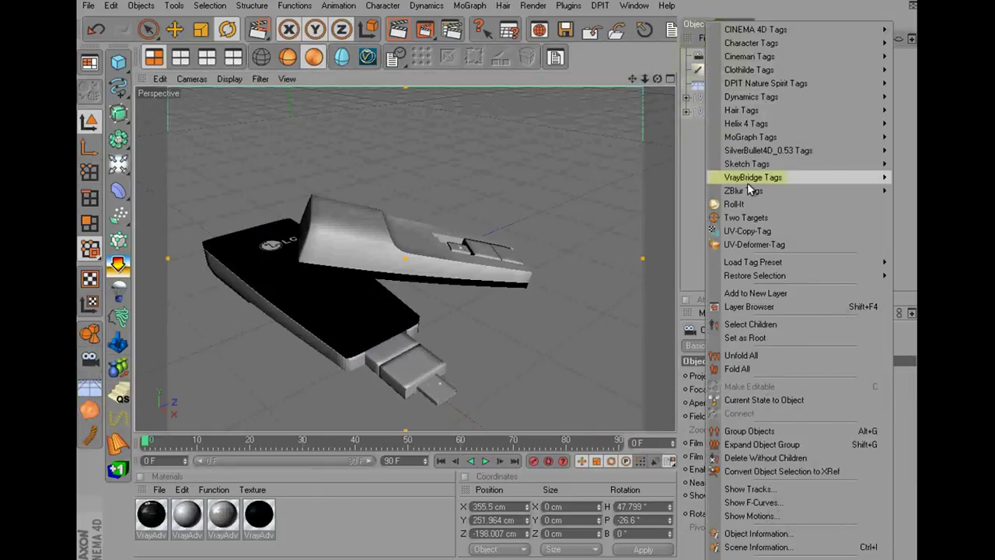
{"action": "mouse_move", "coordinate": [752, 178]}
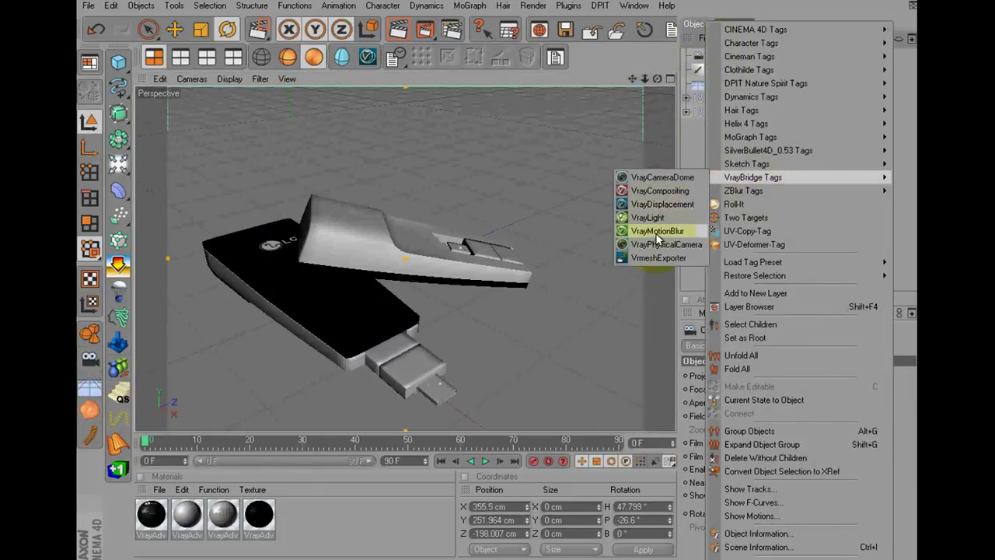
{"action": "left_click", "coordinate": [656, 244]}
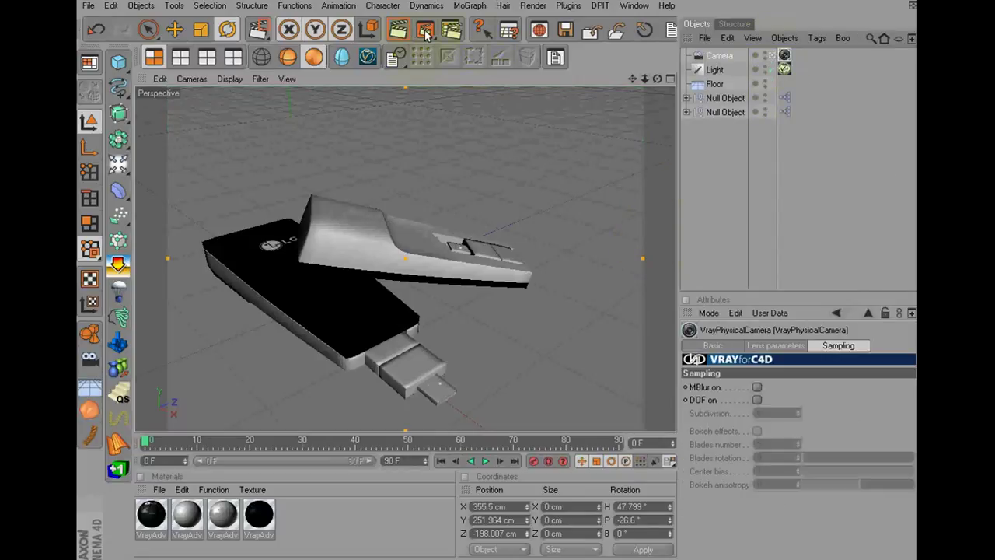
{"action": "left_click", "coordinate": [294, 125]}
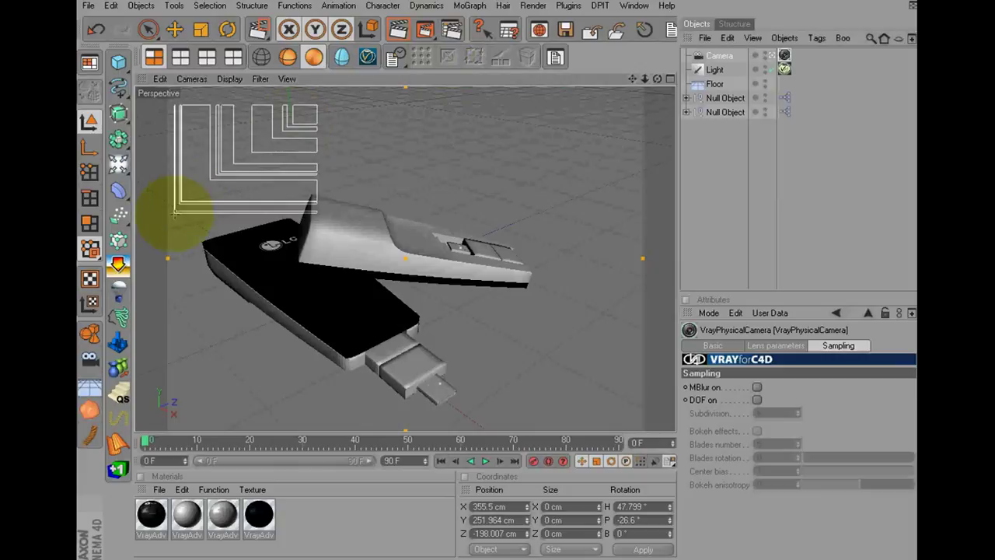
{"action": "key", "text": "r"}
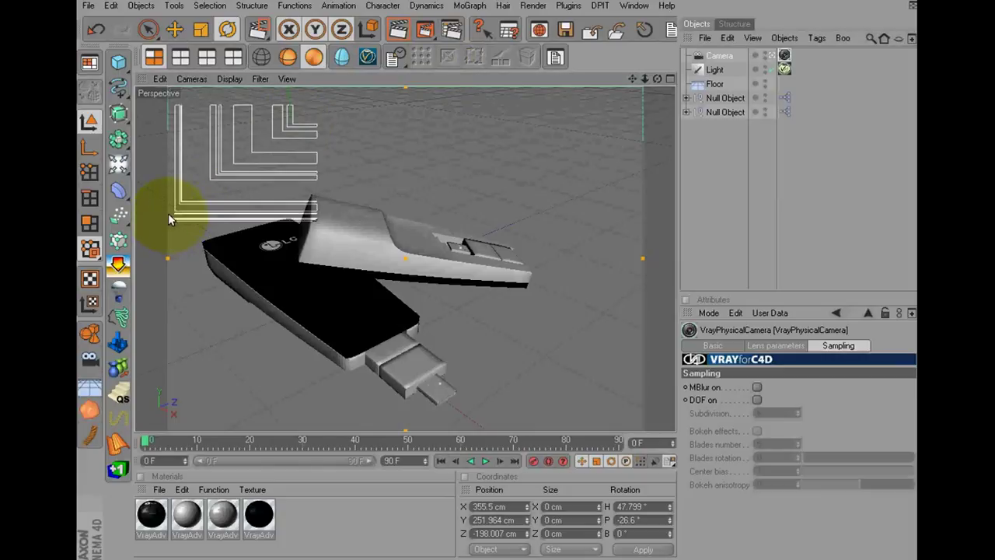
{"action": "left_click_drag", "start_coordinate": [168, 212], "coordinate": [168, 213]}
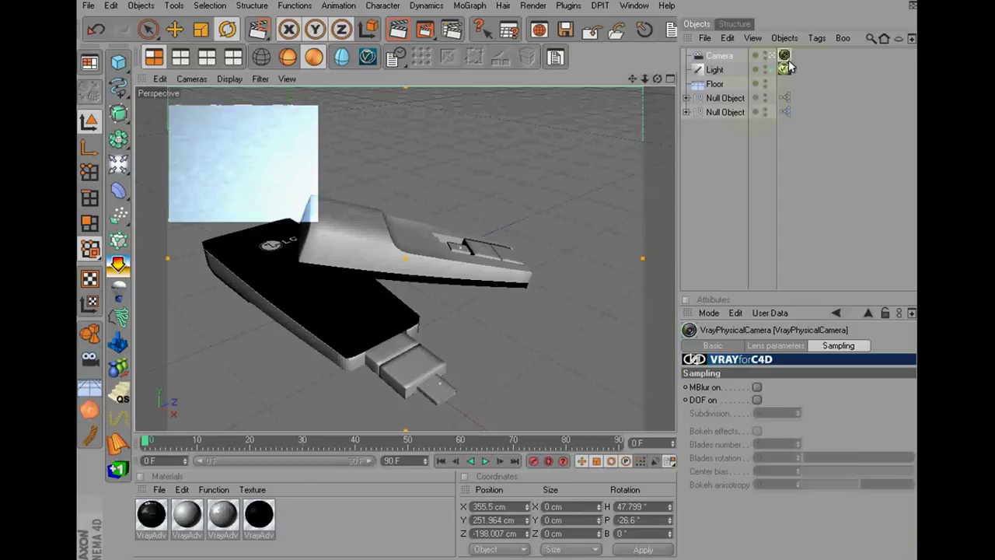
- Set the physical camera's F-Stop to 13.5 and start Interactive Render Region
{"action": "left_click", "coordinate": [775, 345]}
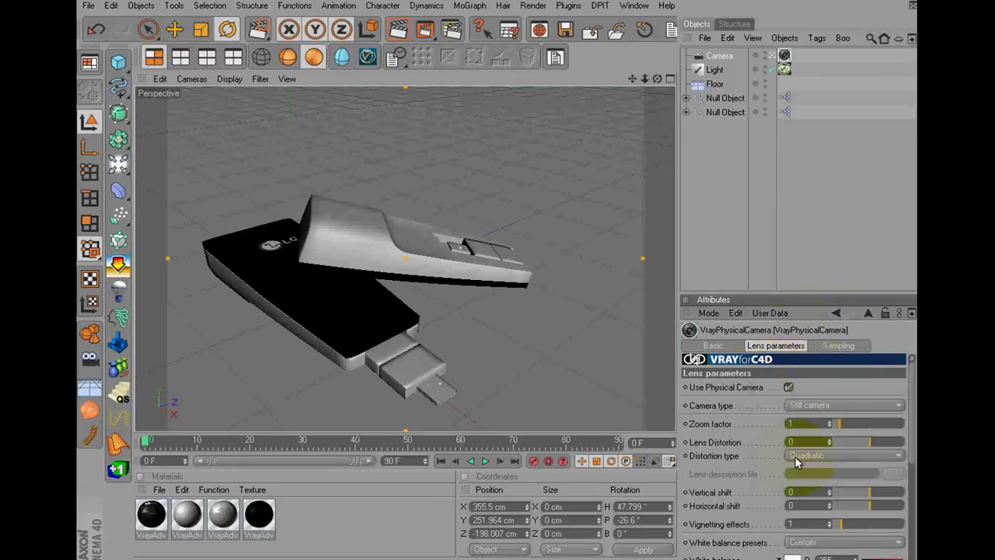
{"action": "scroll", "coordinate": [850, 389], "scroll_direction": "down", "scroll_amount": 2}
{"action": "scroll", "coordinate": [856, 396], "scroll_direction": "down", "scroll_amount": 2}
{"action": "scroll", "coordinate": [864, 404], "scroll_direction": "down", "scroll_amount": 2}
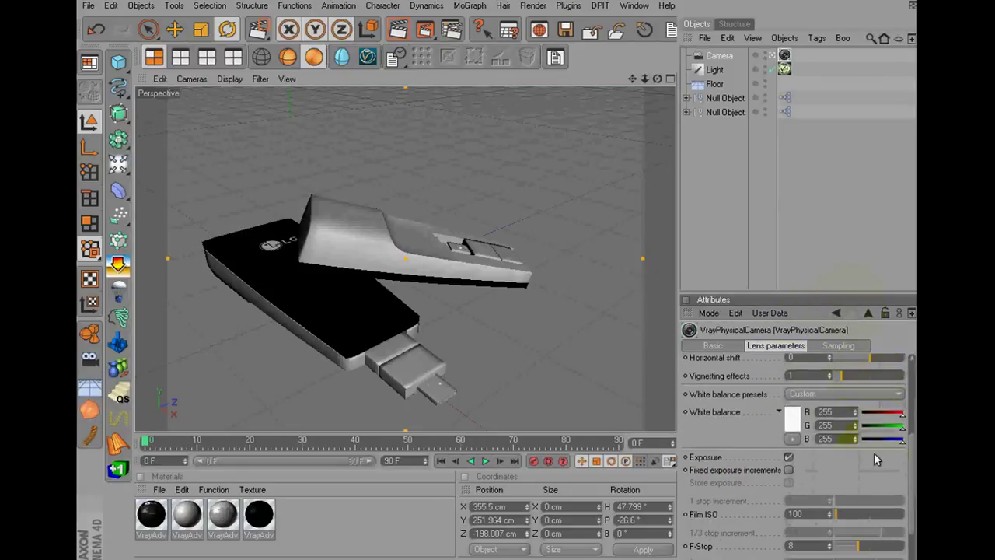
{"action": "scroll", "coordinate": [874, 424], "scroll_direction": "down", "scroll_amount": 2}
{"action": "left_click", "coordinate": [876, 506]}
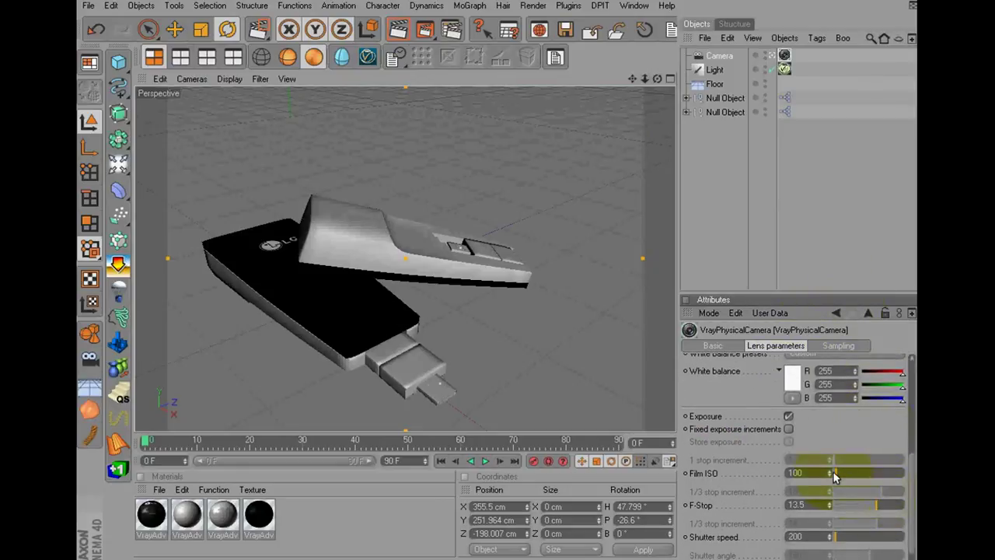
{"action": "left_click_drag", "start_coordinate": [425, 29], "coordinate": [500, 151]}
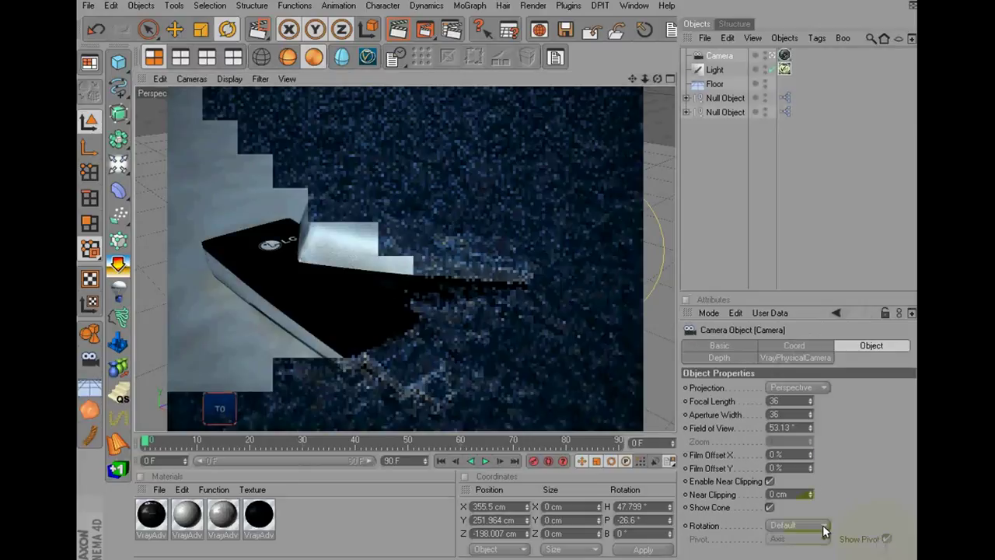
- Set the third V-Ray material's bump amount to 0.1 cm
{"action": "left_click", "coordinate": [223, 517]}
{"action": "double_click", "coordinate": [223, 520]}
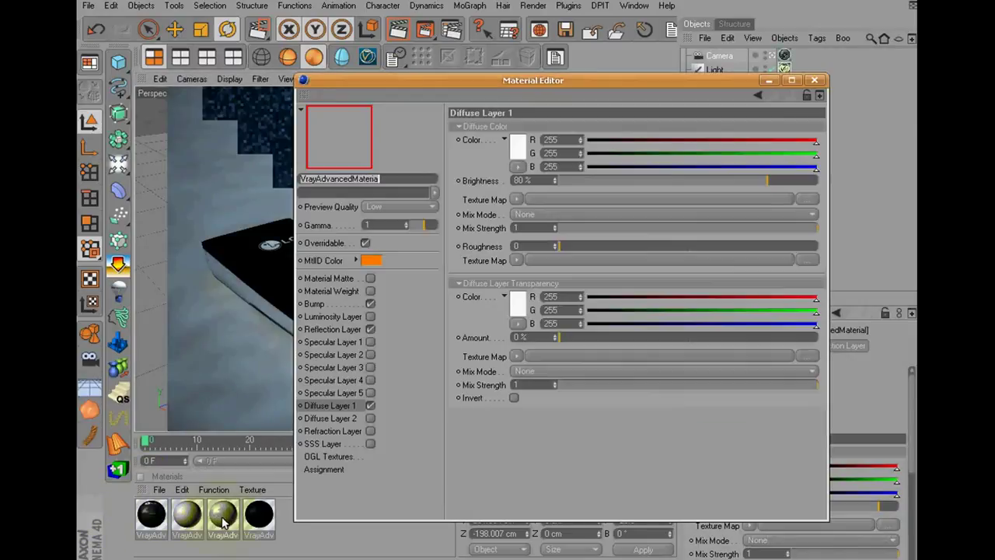
{"action": "left_click", "coordinate": [354, 306]}
{"action": "double_click", "coordinate": [515, 218]}
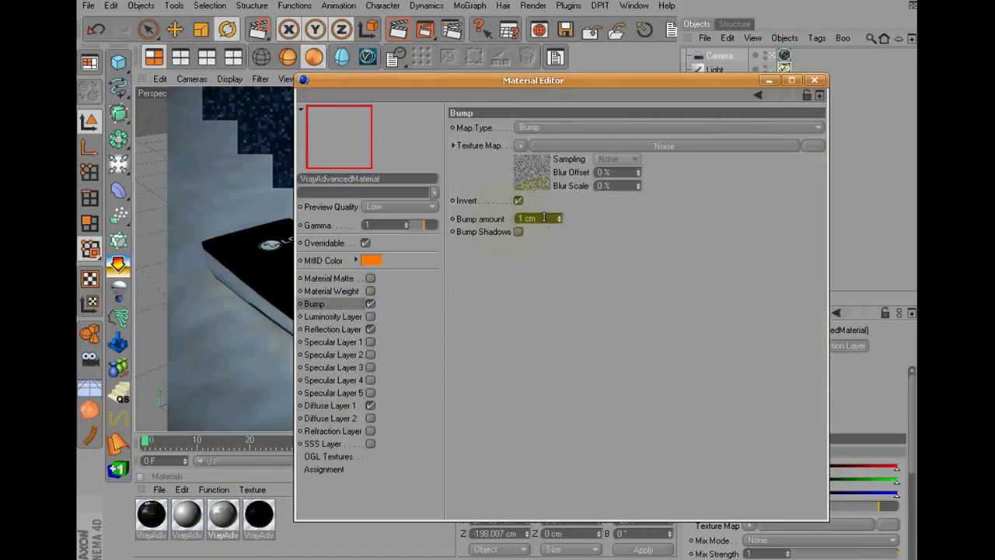
{"action": "type", "text": "1"}
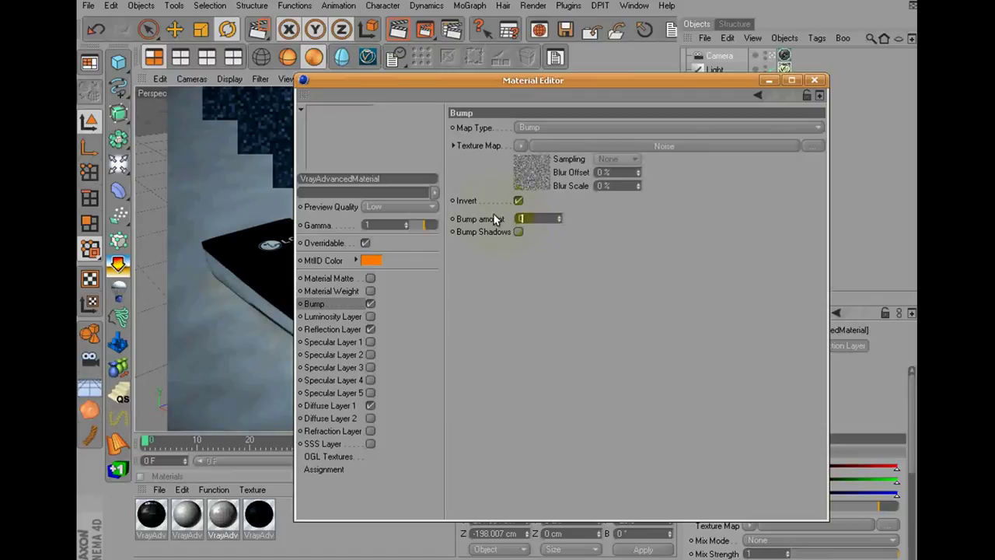
{"action": "type", "text": ".1"}
{"action": "left_click", "coordinate": [575, 284]}
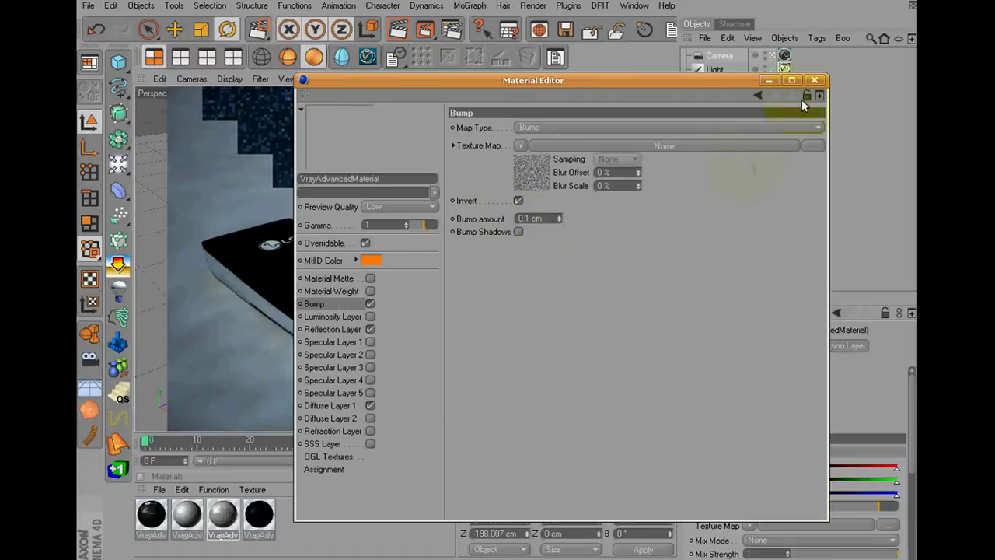
{"action": "left_click", "coordinate": [814, 82]}
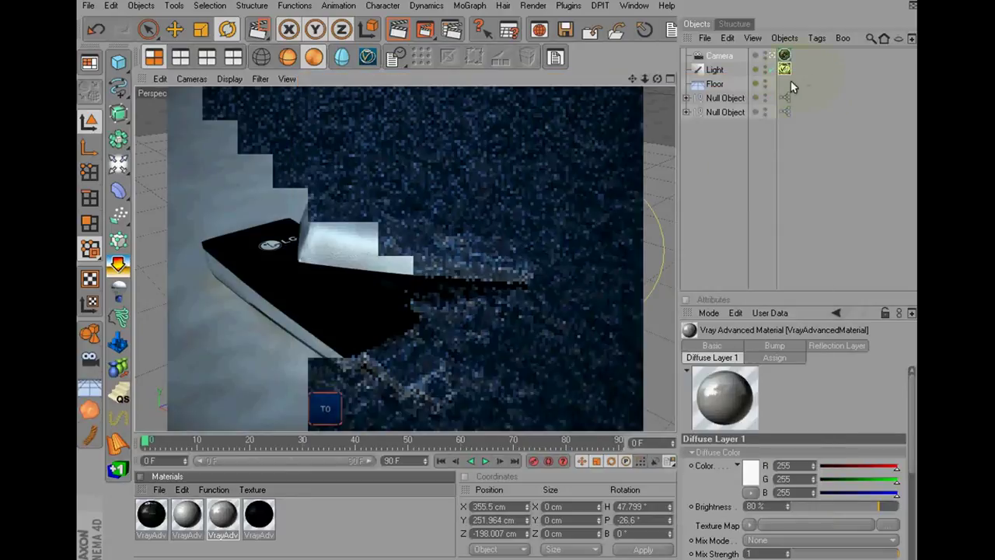
- Set the second V-Ray material's bump amount to 0.1 cm as well
{"action": "double_click", "coordinate": [196, 516]}
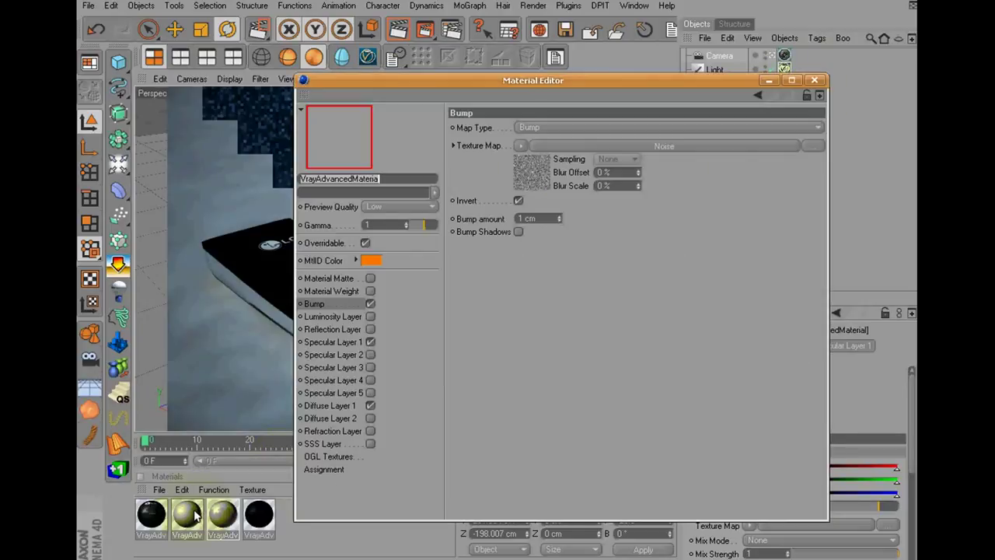
{"action": "double_click", "coordinate": [535, 218]}
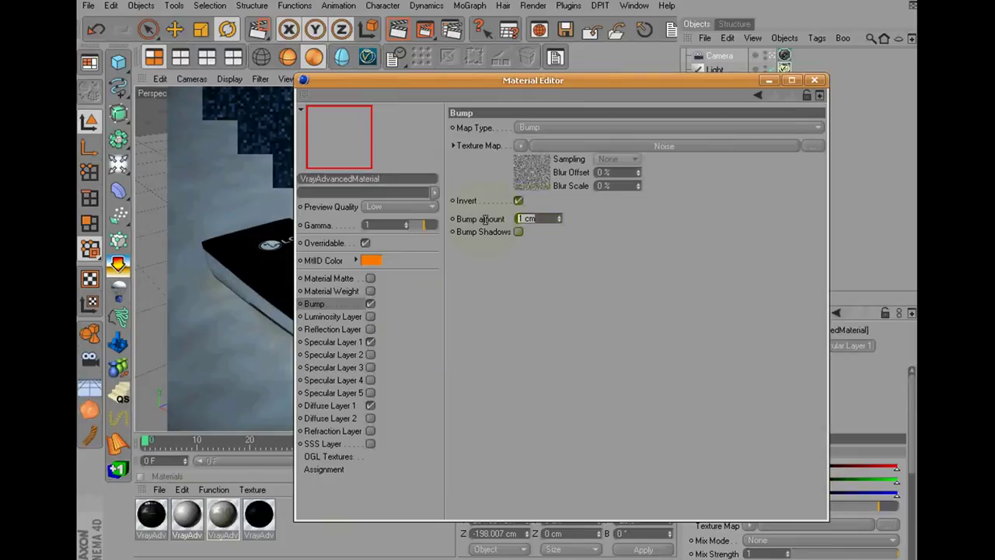
{"action": "type", "text": "0.1"}
{"action": "key", "text": "Return"}
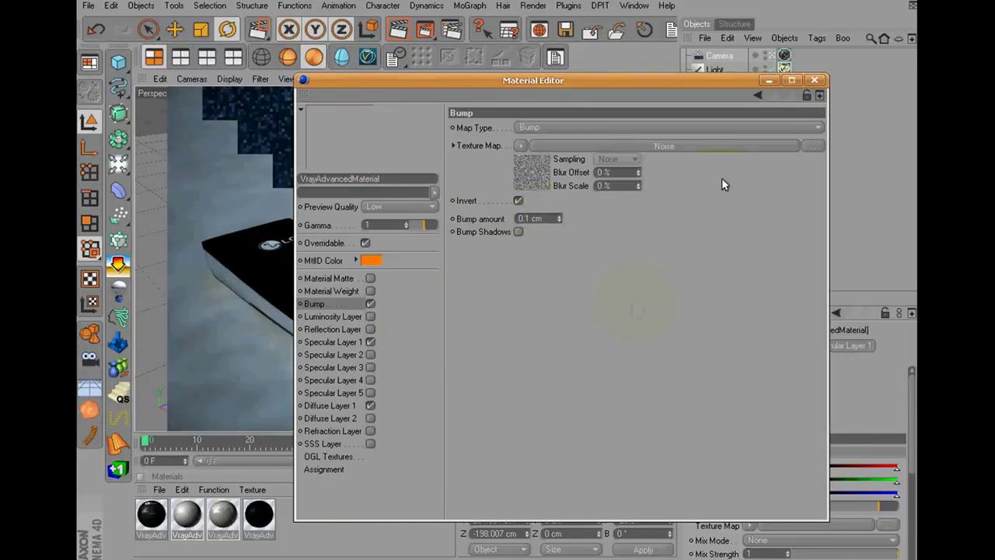
- Test-render the full view, then render just a region over the middle of the modems
{"action": "left_click", "coordinate": [814, 80]}
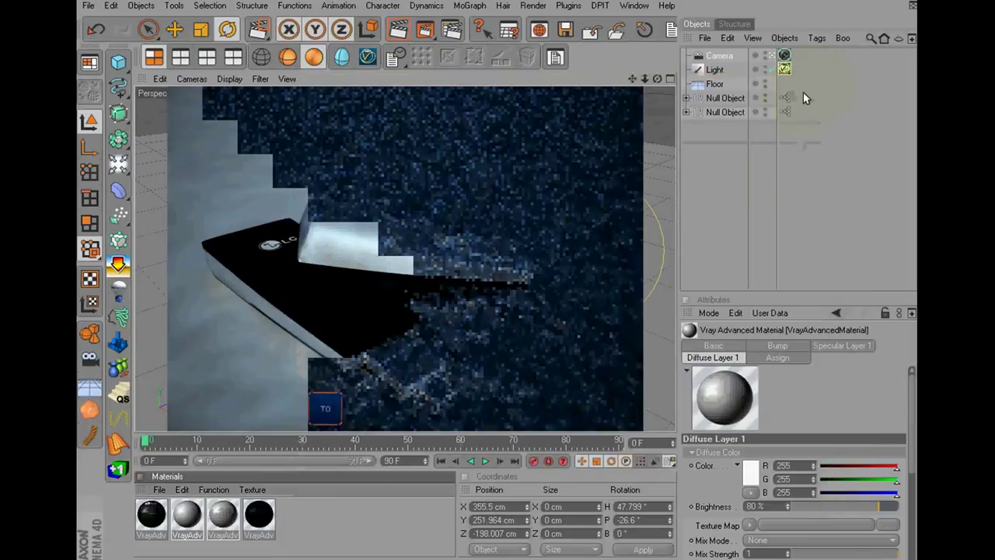
{"action": "left_click_drag", "start_coordinate": [430, 36], "coordinate": [466, 119]}
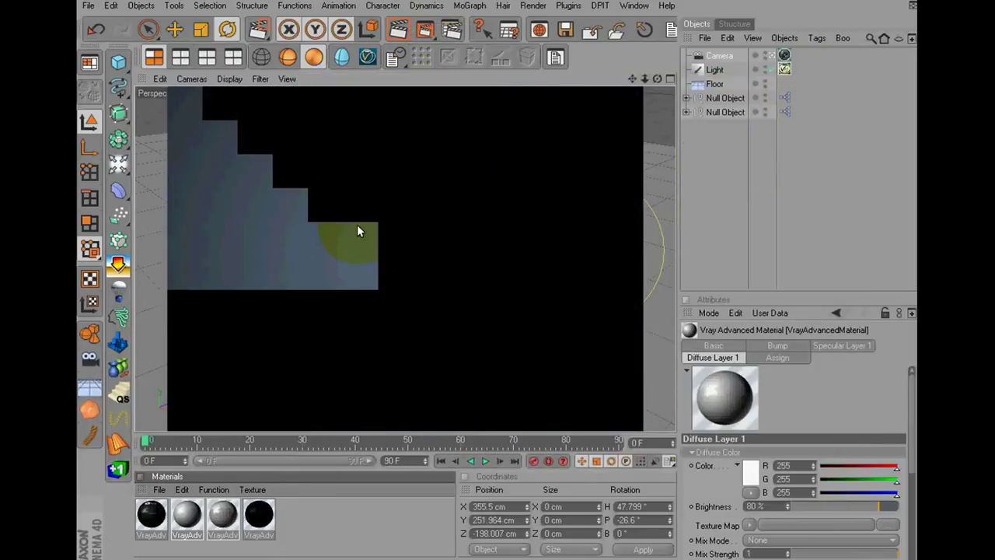
{"action": "left_click_drag", "start_coordinate": [424, 35], "coordinate": [455, 48]}
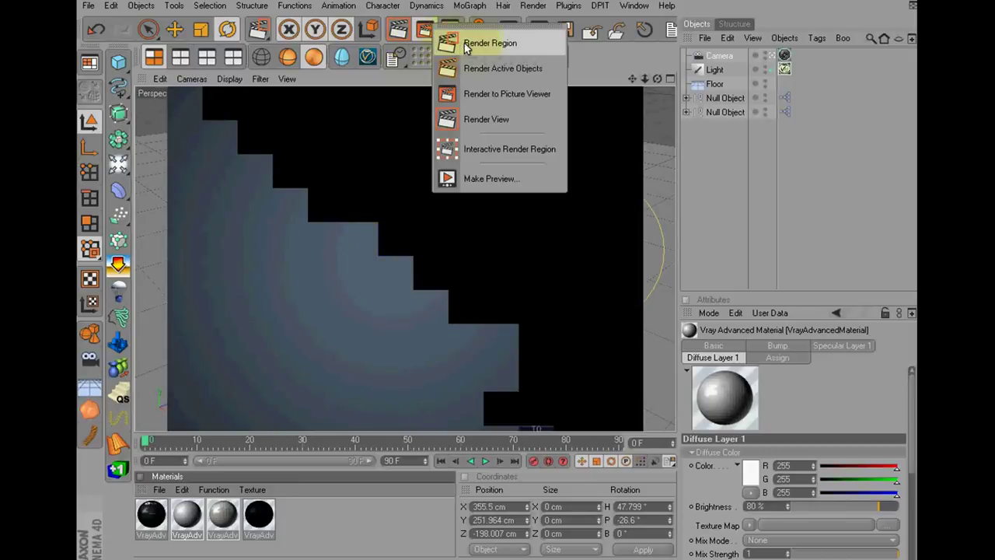
{"action": "left_click", "coordinate": [464, 43]}
{"action": "left_click_drag", "start_coordinate": [271, 194], "coordinate": [450, 305]}
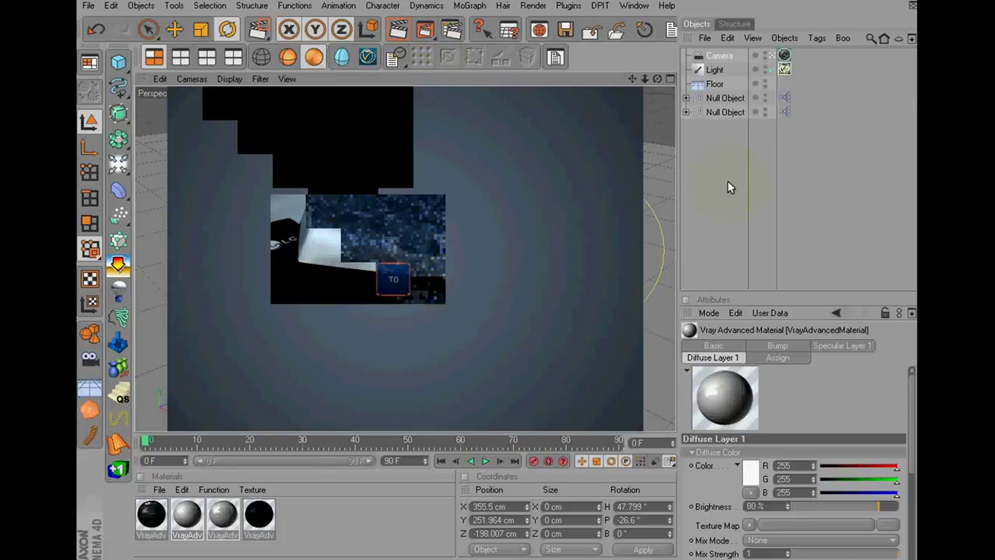
{"action": "left_click", "coordinate": [467, 138]}
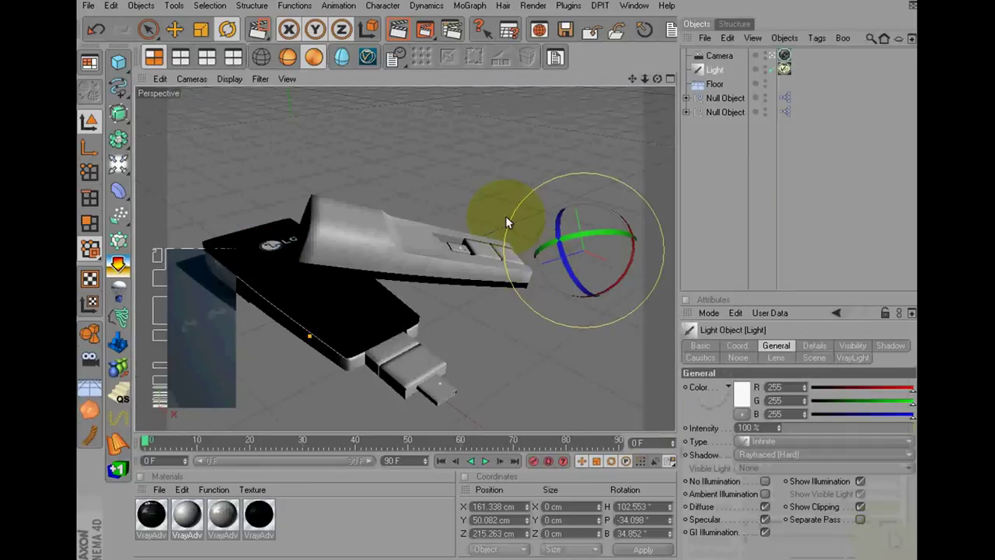
- Keep the low-quality fast GI preset in Render Settings
{"action": "left_click", "coordinate": [448, 33]}
{"action": "scroll", "coordinate": [459, 199], "scroll_direction": "down", "scroll_amount": 2}
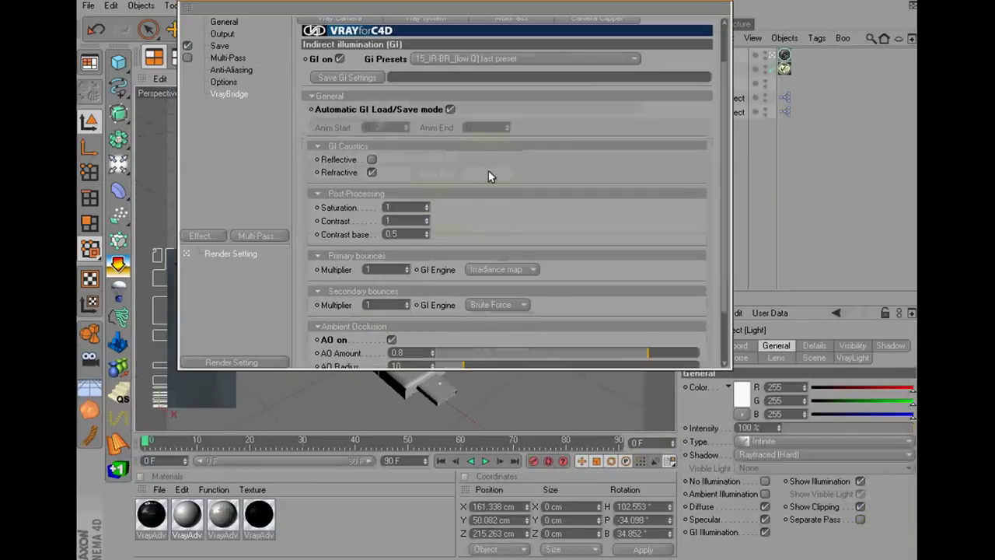
{"action": "scroll", "coordinate": [435, 257], "scroll_direction": "down", "scroll_amount": 2}
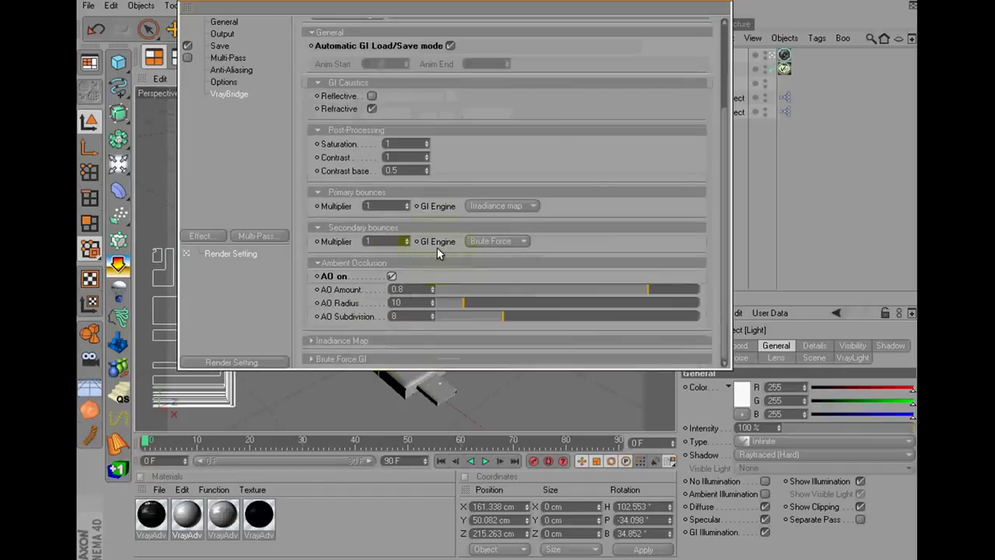
{"action": "scroll", "coordinate": [571, 256], "scroll_direction": "up", "scroll_amount": 2}
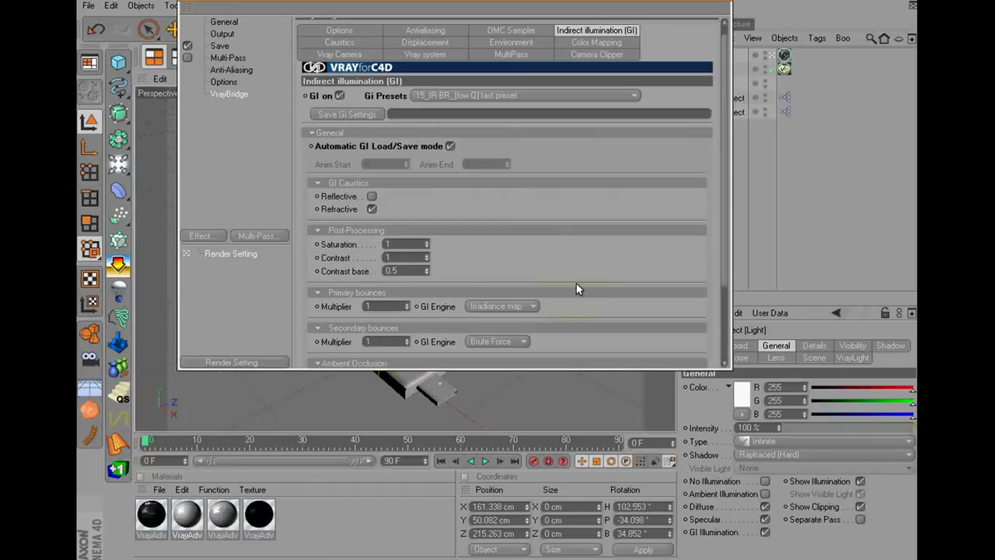
{"action": "scroll", "coordinate": [576, 283], "scroll_direction": "up", "scroll_amount": 1}
{"action": "left_click", "coordinate": [497, 104]}
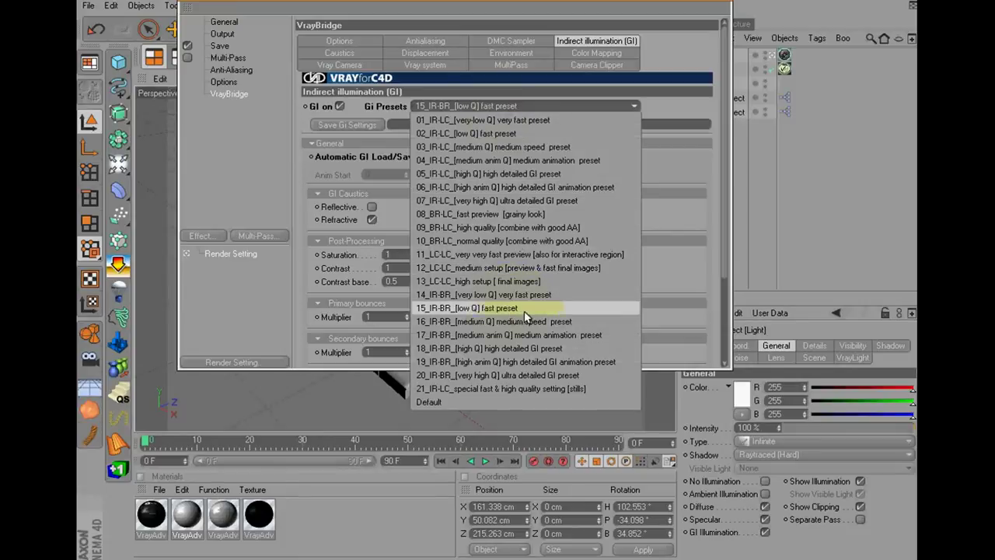
{"action": "left_click", "coordinate": [663, 273]}
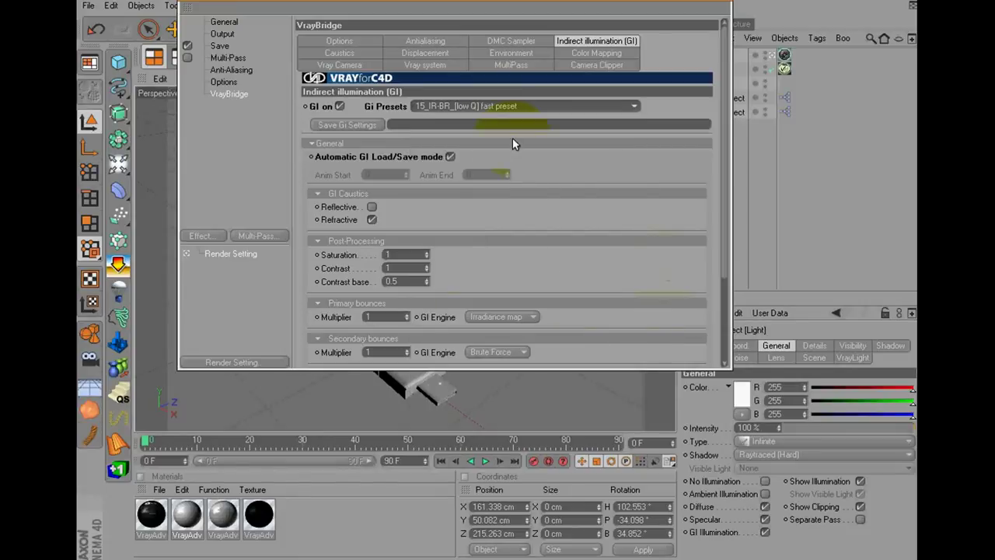
{"action": "left_click", "coordinate": [451, 156]}
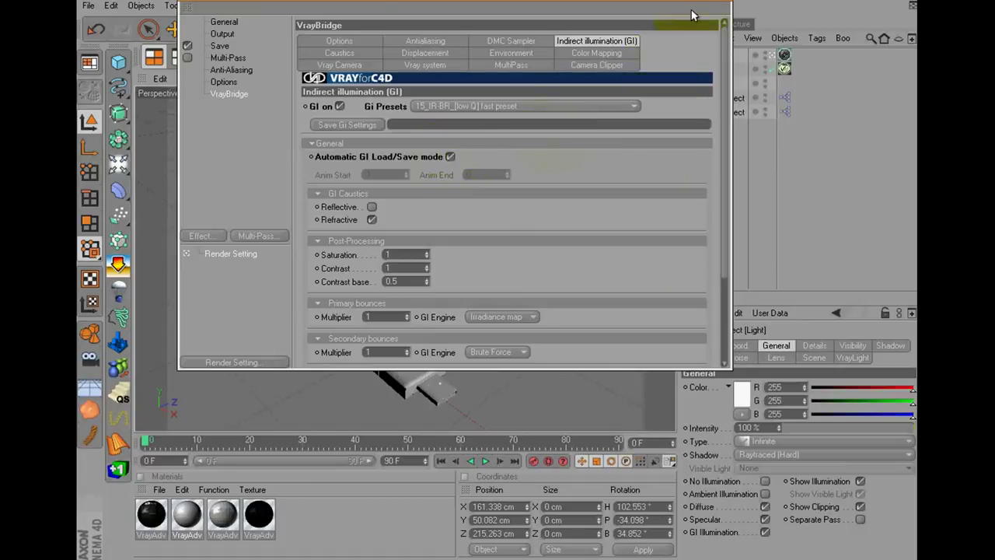
{"action": "left_click", "coordinate": [720, 6]}
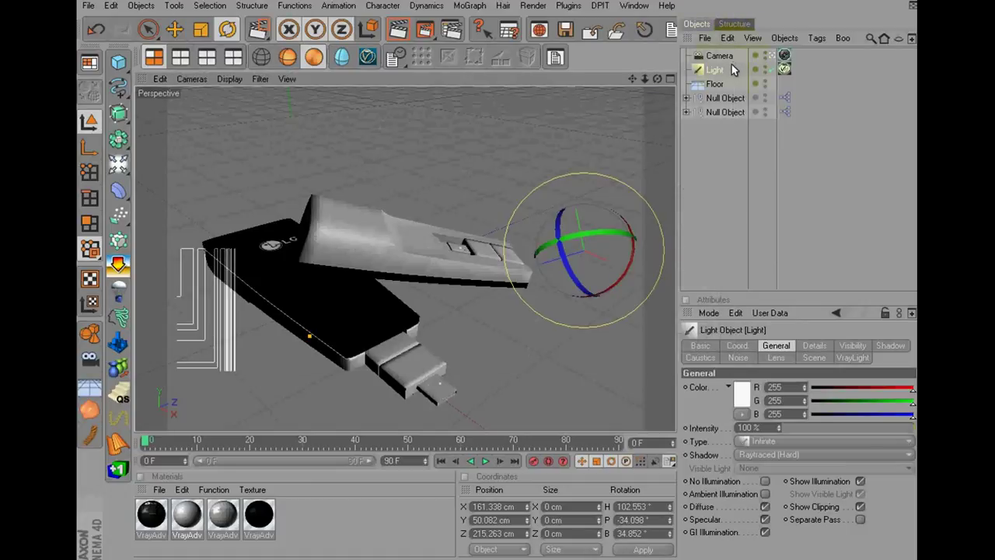
- Set the render output size to the Screen 800 x 600 preset
{"action": "left_click", "coordinate": [453, 30]}
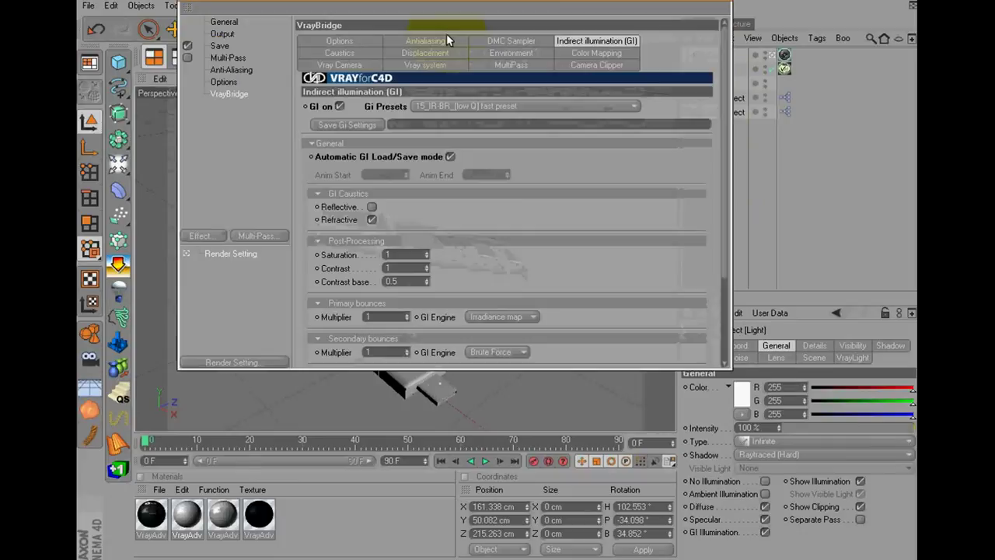
{"action": "left_click", "coordinate": [223, 22]}
{"action": "left_click", "coordinate": [222, 34]}
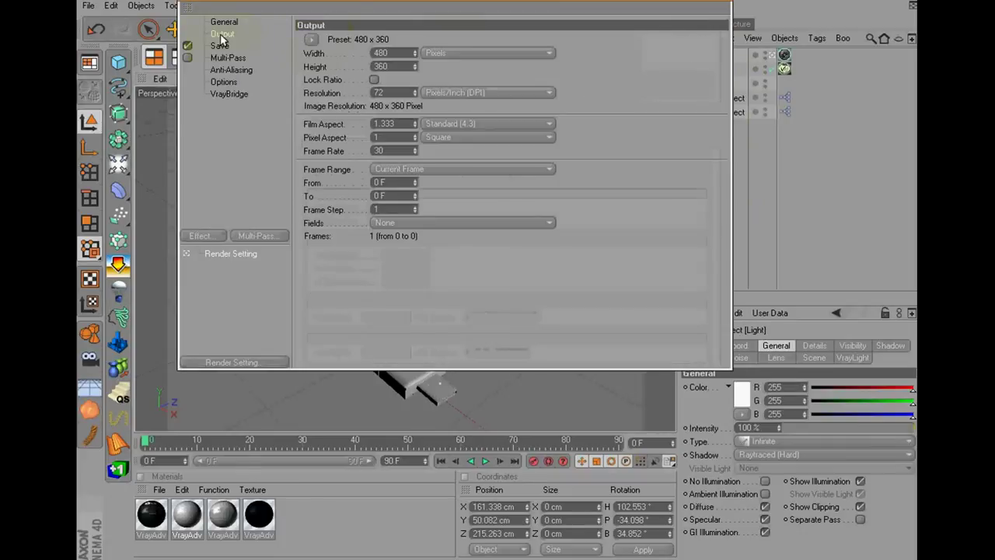
{"action": "left_click", "coordinate": [311, 39]}
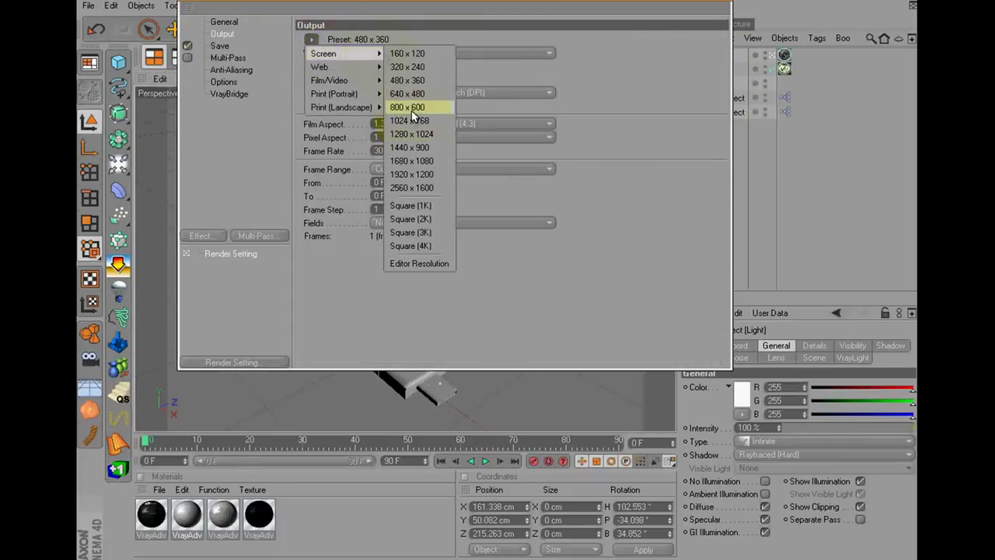
{"action": "left_click", "coordinate": [411, 107]}
- Save the render as JPEG with quality raised to 100
{"action": "left_click", "coordinate": [221, 47]}
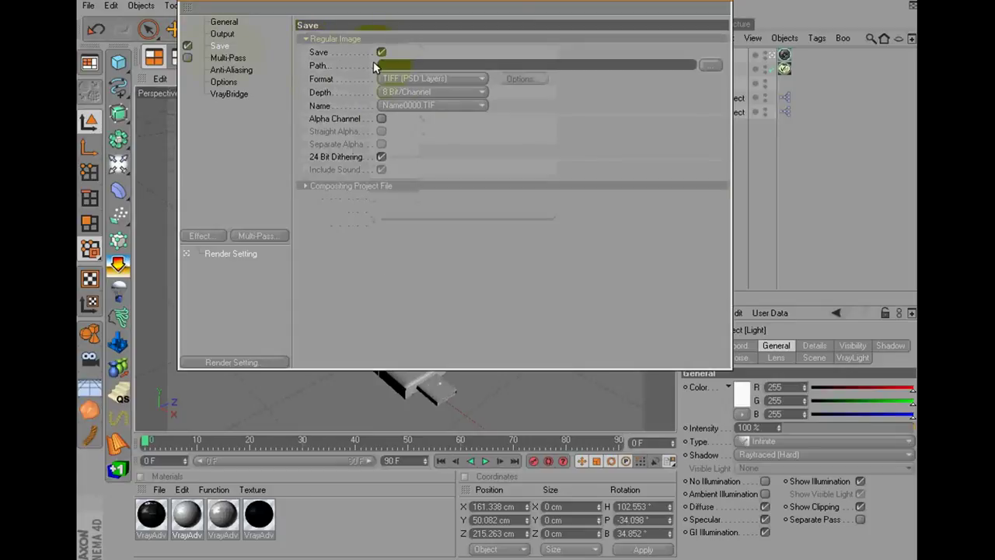
{"action": "left_click", "coordinate": [419, 79]}
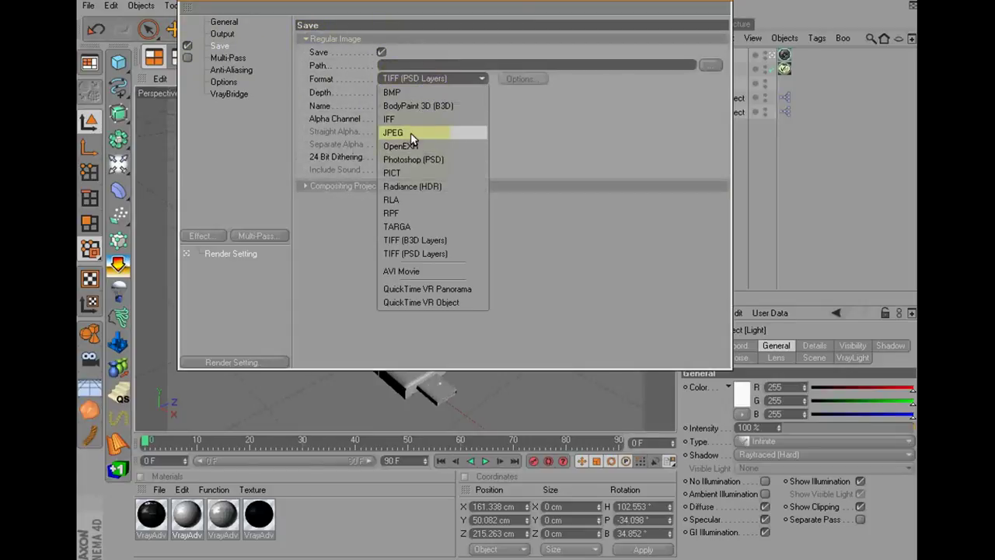
{"action": "left_click", "coordinate": [409, 132]}
{"action": "left_click", "coordinate": [524, 79]}
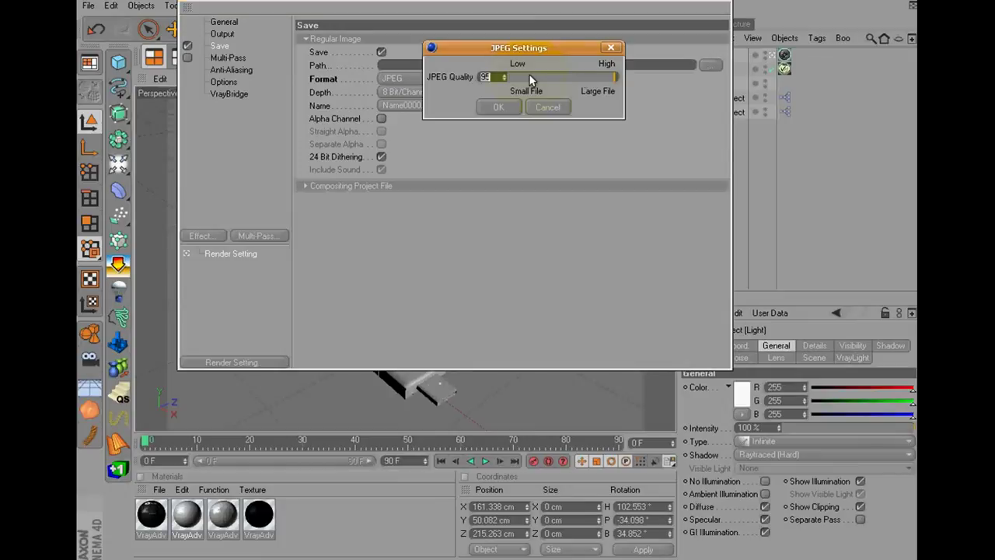
{"action": "left_click_drag", "start_coordinate": [607, 77], "coordinate": [618, 77]}
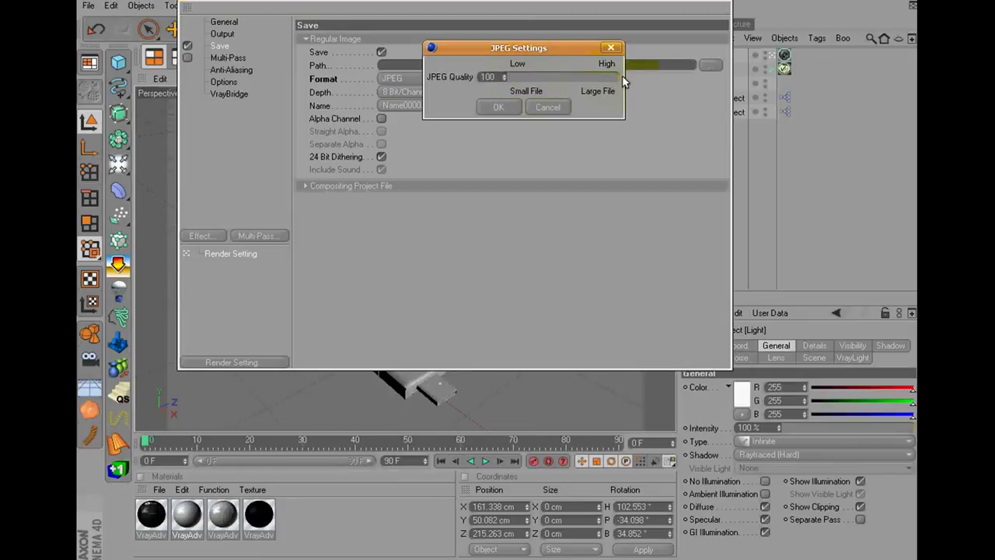
{"action": "left_click", "coordinate": [515, 106]}
- Set anti-aliasing to Best and close Render Settings
{"action": "left_click", "coordinate": [225, 70]}
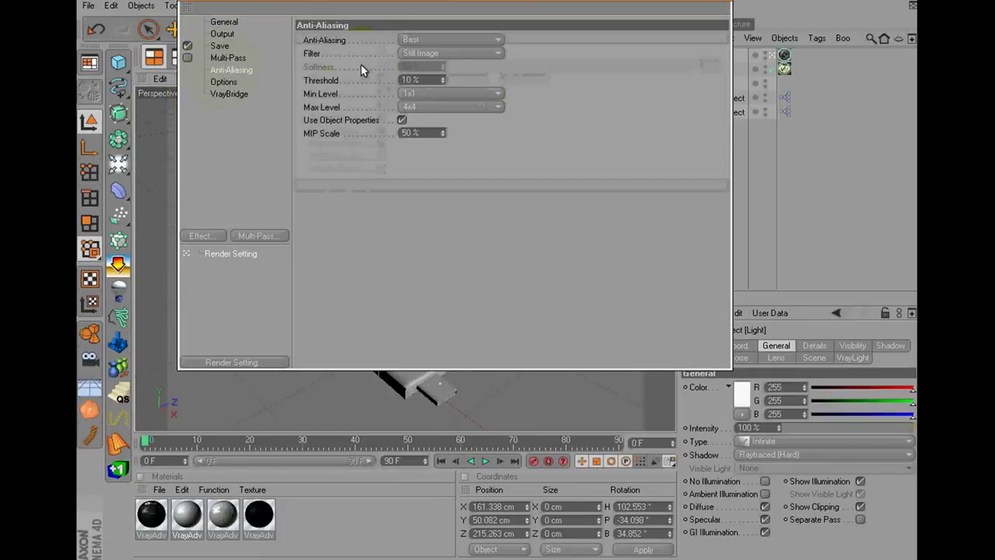
{"action": "left_click", "coordinate": [428, 39]}
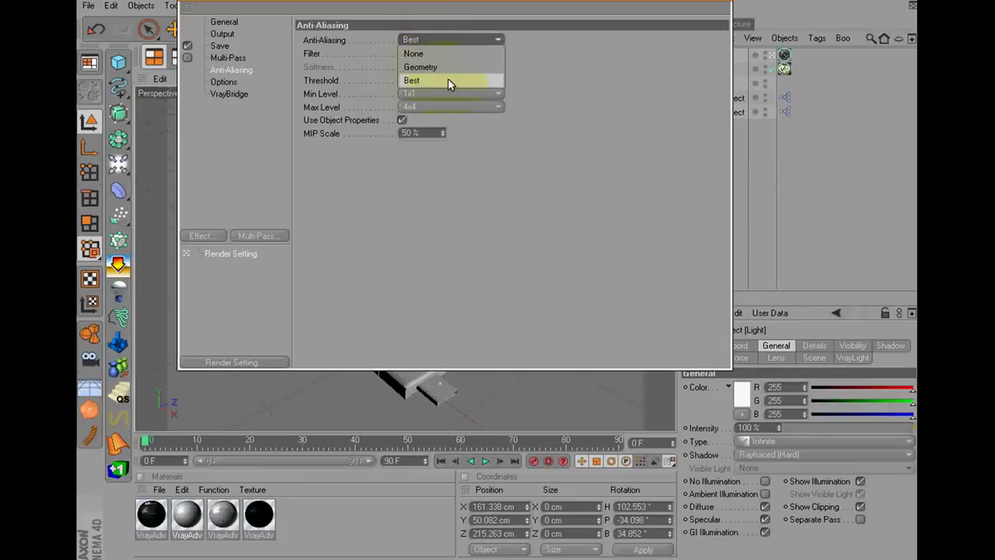
{"action": "left_click", "coordinate": [448, 80]}
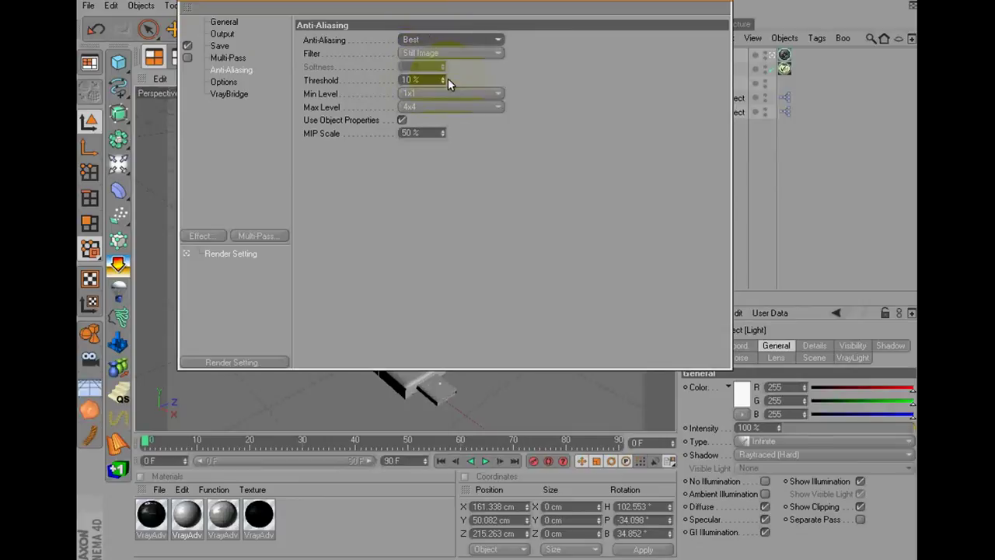
{"action": "left_click", "coordinate": [721, 4]}
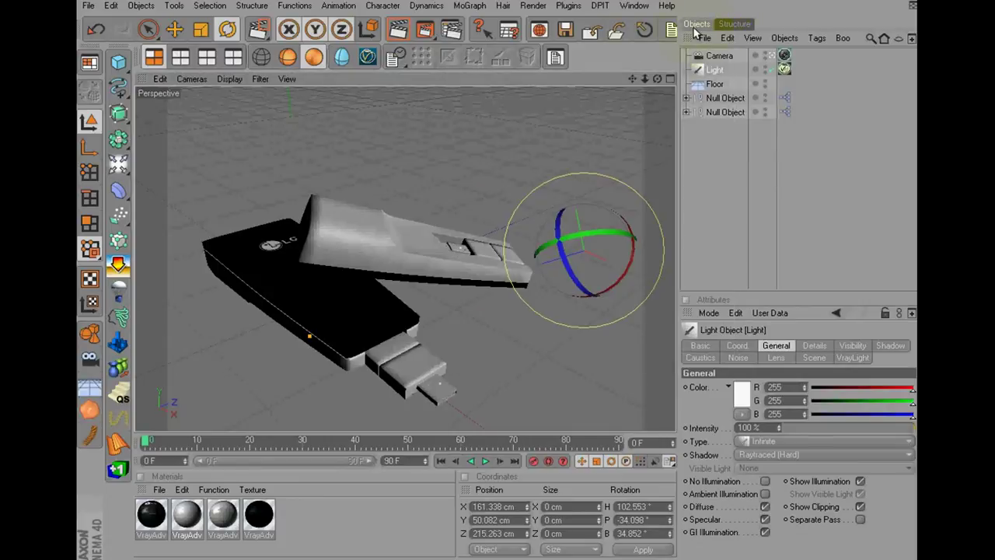
- Render the LG modem scene in the active viewport
{"action": "left_click", "coordinate": [400, 29]}
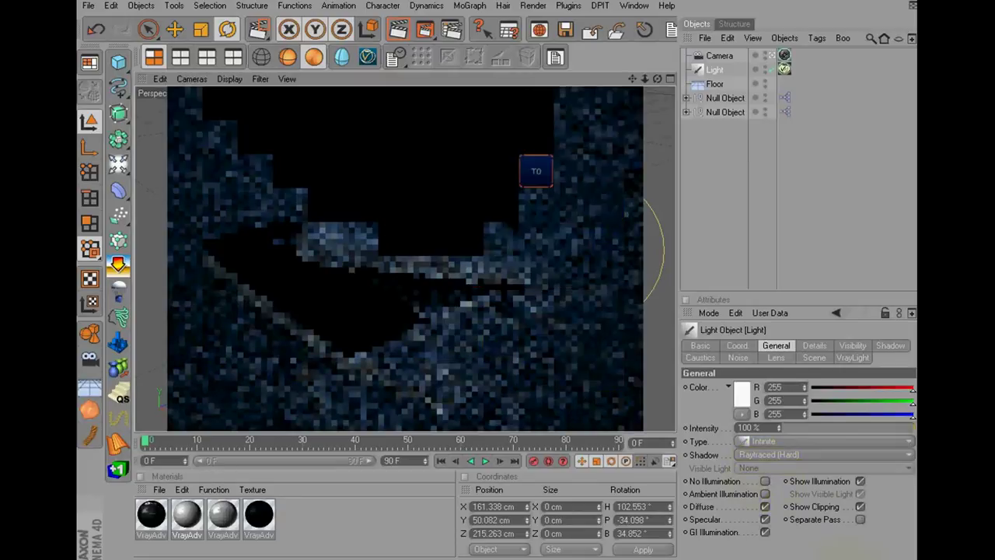
{"action": "right_click", "coordinate": [885, 557]}
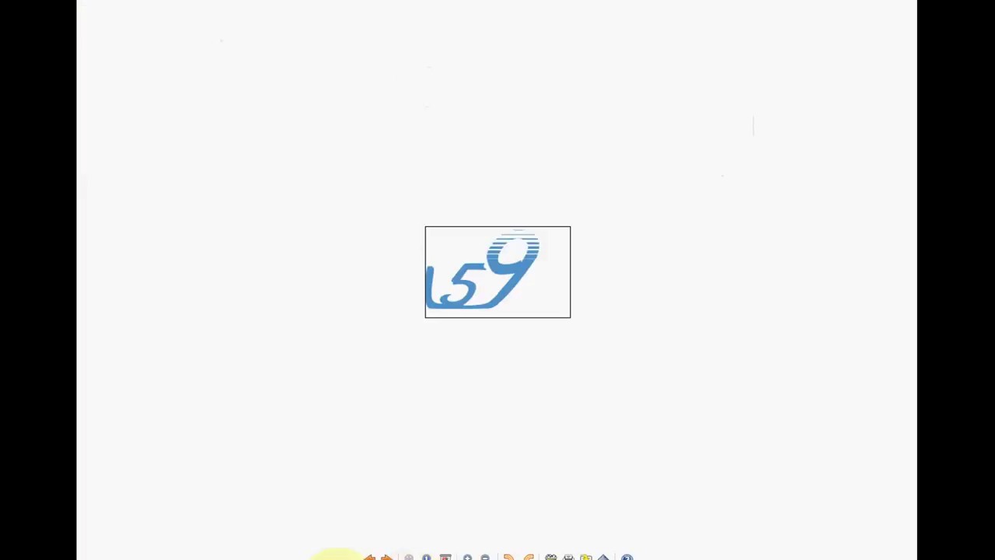
- View Ramadan.jpg full-size in Windows Picture and Fax Viewer
{"action": "scroll", "coordinate": [912, 453], "scroll_direction": "down", "scroll_amount": 2}
{"action": "scroll", "coordinate": [912, 454], "scroll_direction": "down", "scroll_amount": 3}
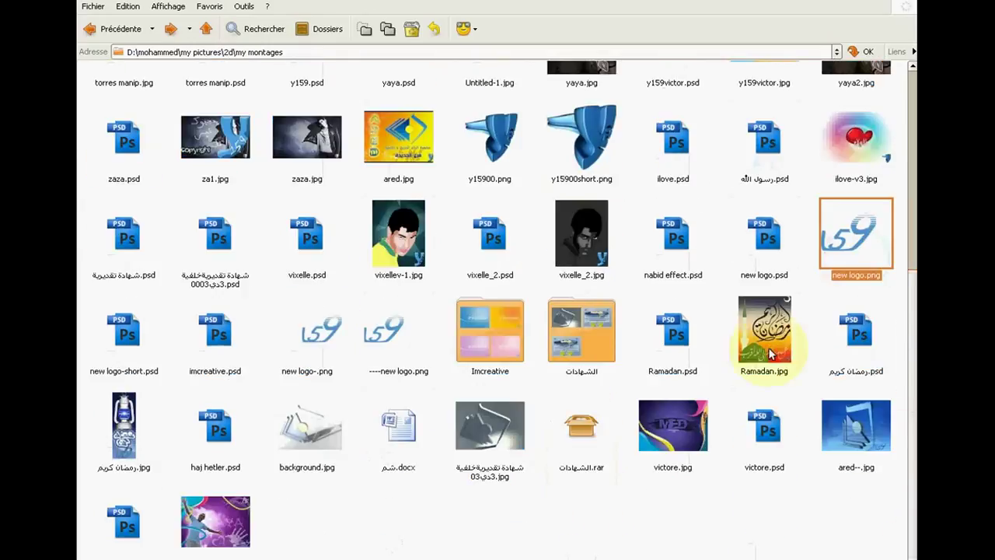
{"action": "double_click", "coordinate": [761, 323]}
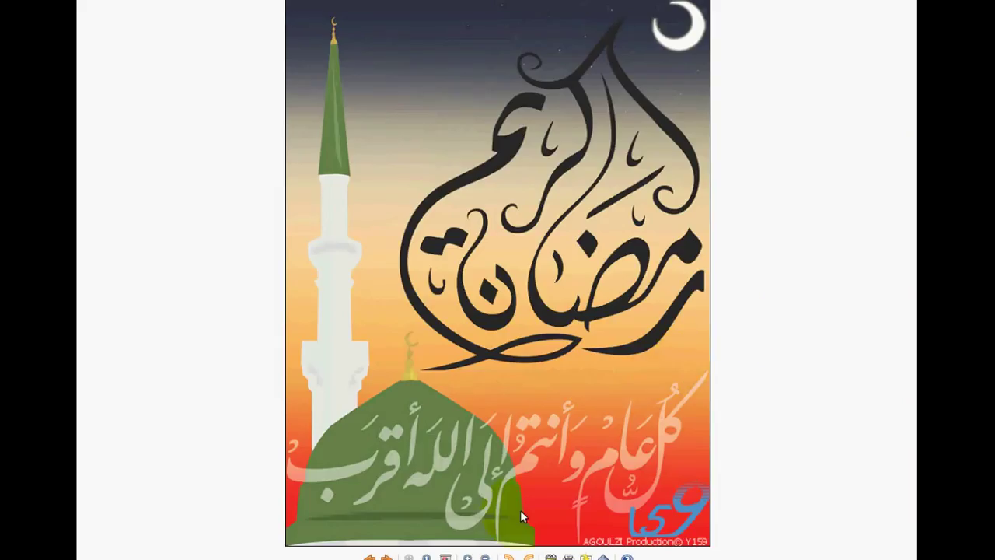
{"action": "left_click", "coordinate": [348, 557]}
{"action": "left_click", "coordinate": [338, 557]}
- Move on to the lantern picture bearing the 159 logo
{"action": "left_click", "coordinate": [343, 557]}
{"action": "left_click", "coordinate": [136, 443]}
{"action": "left_click", "coordinate": [342, 556]}
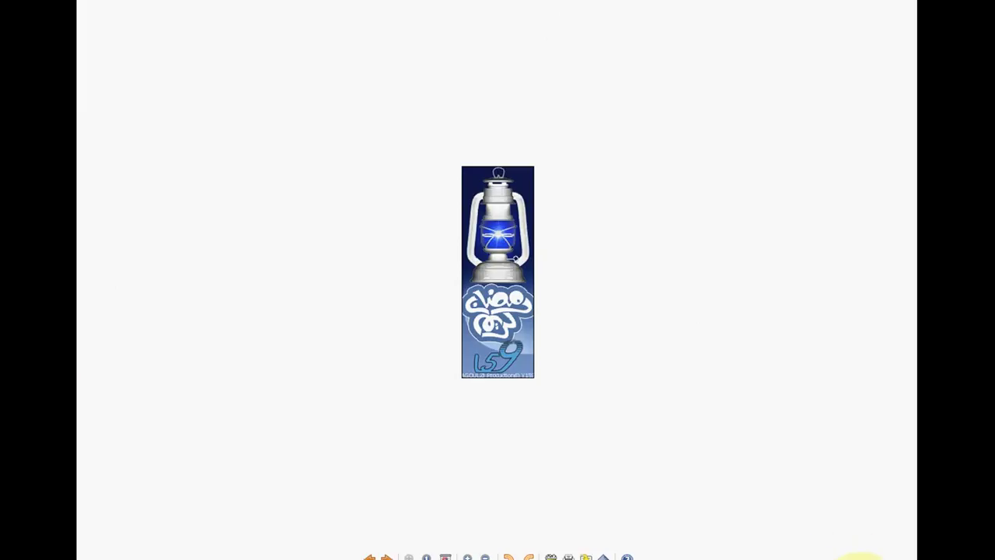
{"action": "right_click", "coordinate": [859, 557]}
{"action": "right_click", "coordinate": [867, 554]}
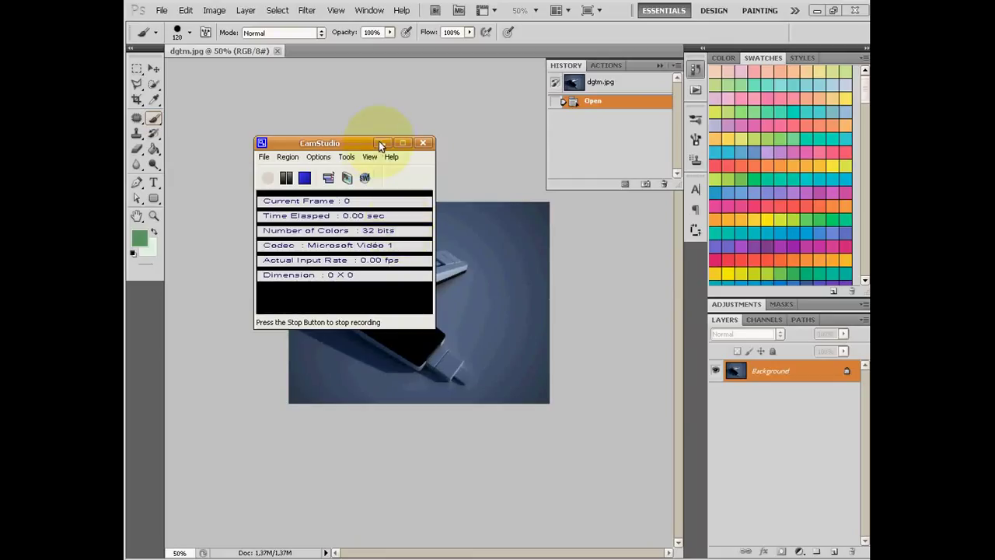
- View dgtm.jpg at 100% and pan to reveal its left edge
{"action": "left_click", "coordinate": [381, 143]}
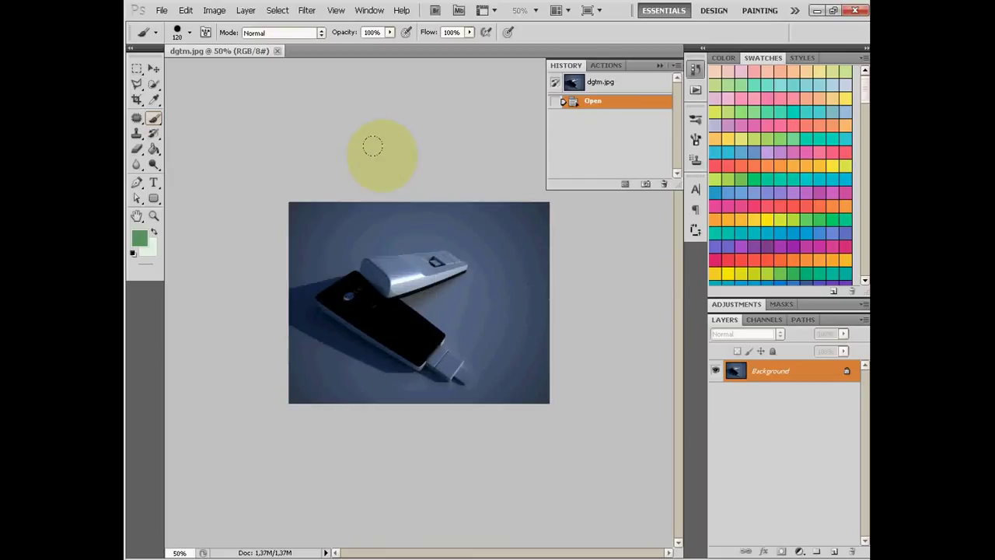
{"action": "left_click", "coordinate": [537, 11]}
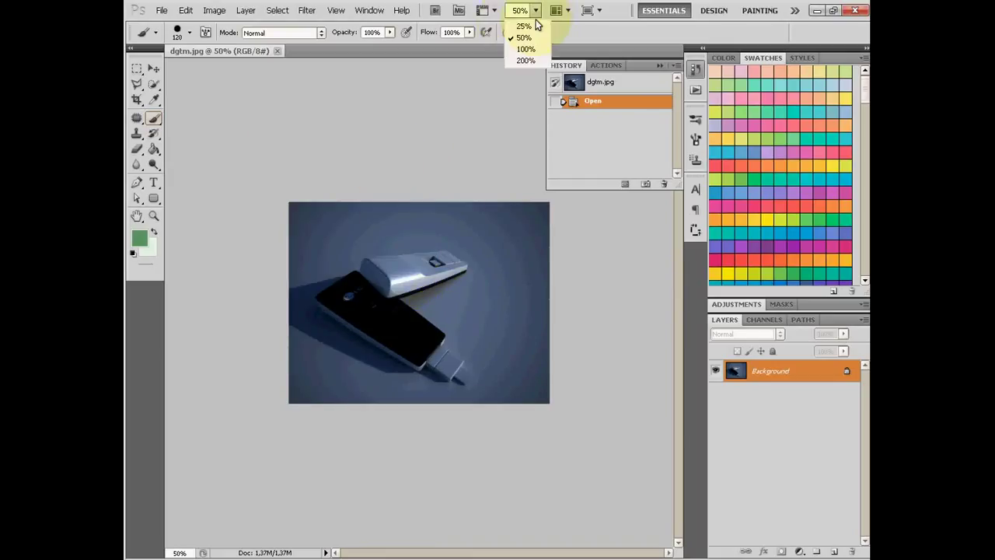
{"action": "left_click", "coordinate": [519, 49]}
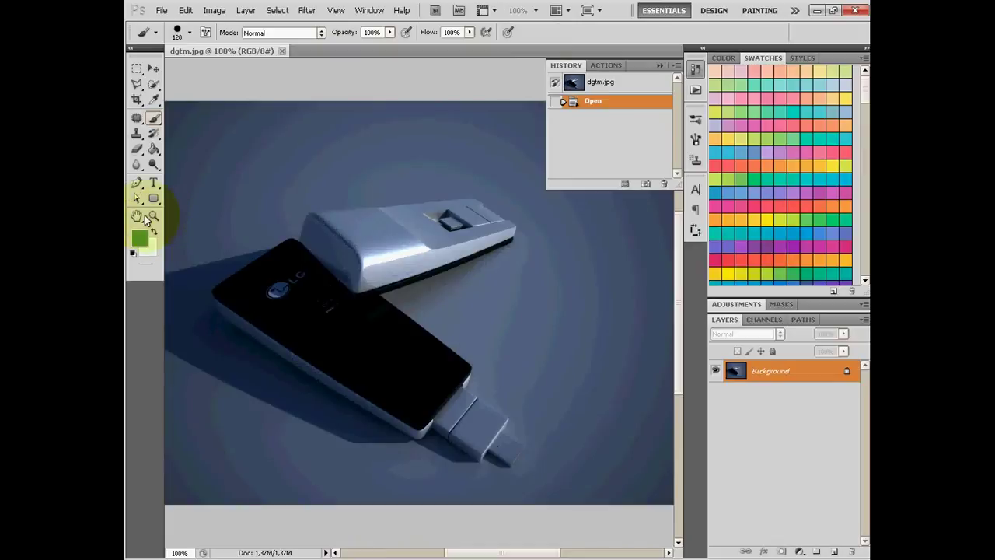
{"action": "left_click", "coordinate": [137, 217]}
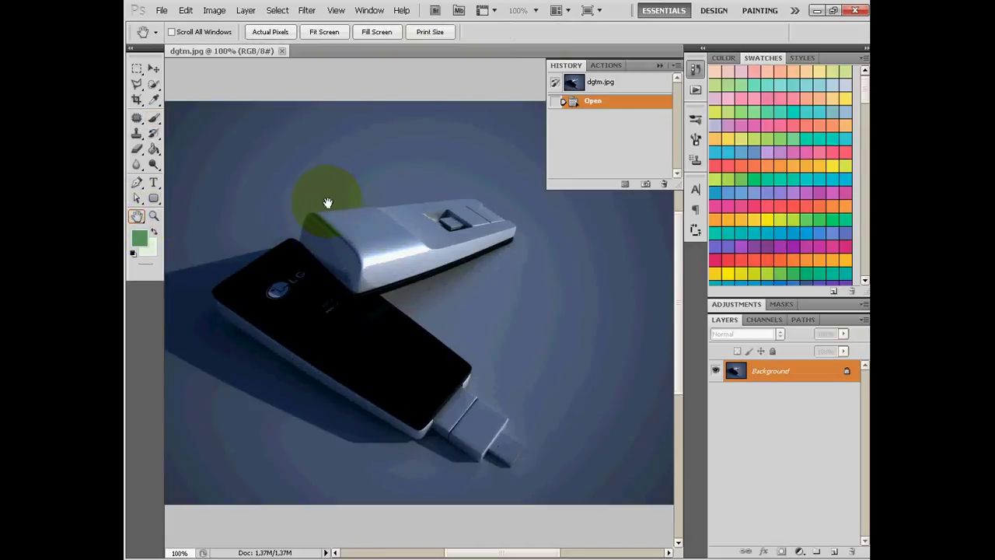
{"action": "mouse_move", "coordinate": [329, 195]}
{"action": "left_mouse_down"}
{"action": "mouse_move", "coordinate": [280, 209]}
{"action": "mouse_move", "coordinate": [166, 214]}
{"action": "mouse_move", "coordinate": [224, 220]}
{"action": "left_mouse_up"}
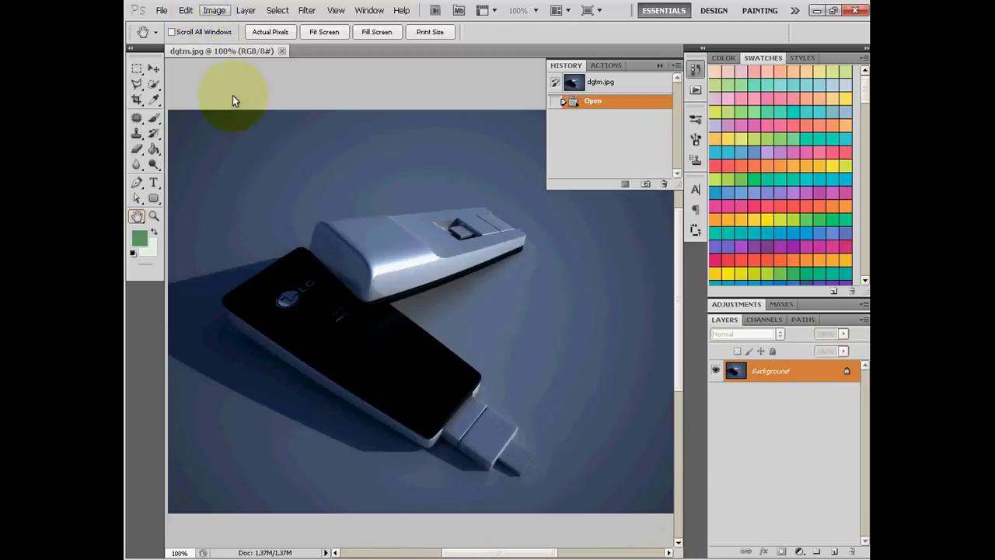
- Bring up the Image menu with its automatic commands such as Auto Tone
{"action": "right_click", "coordinate": [844, 554]}
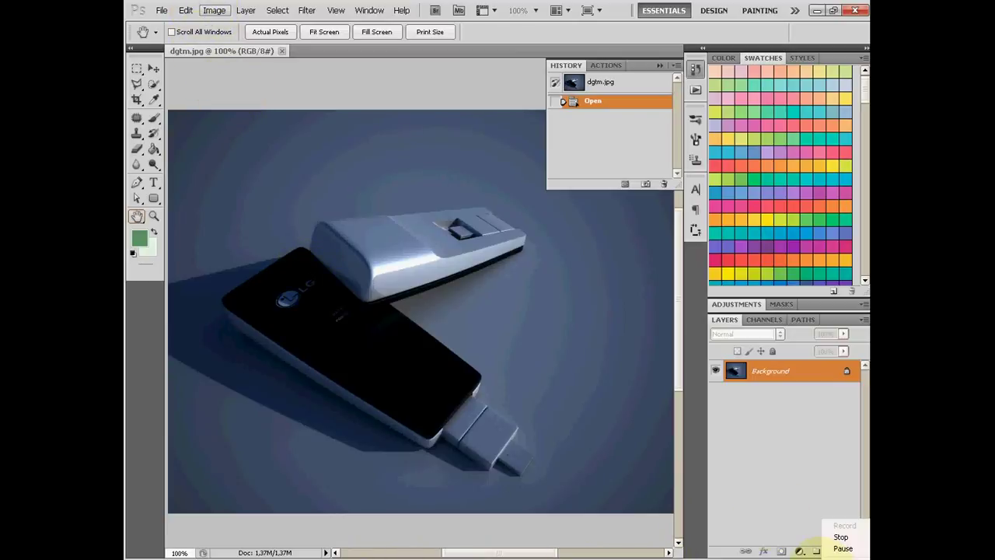
{"action": "left_click", "coordinate": [843, 549]}
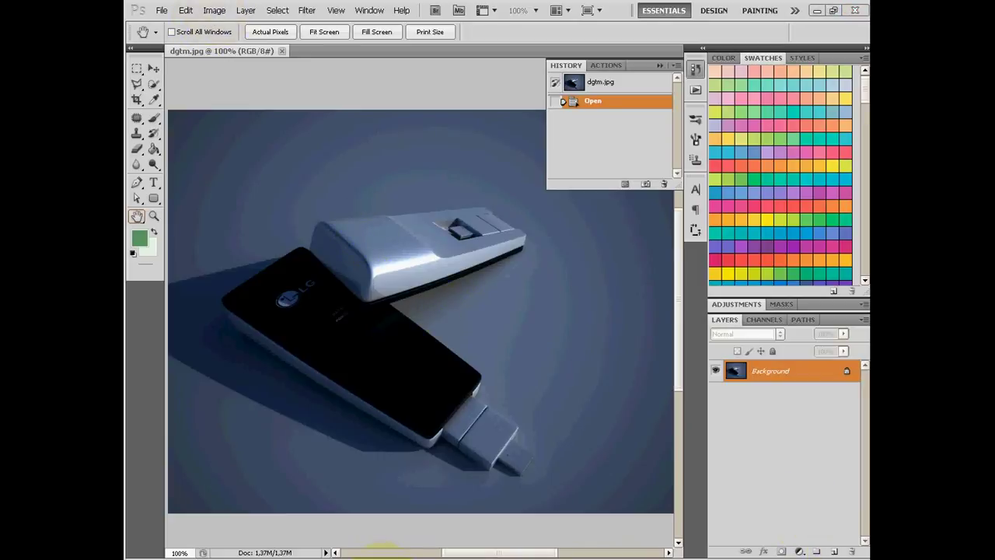
{"action": "left_click", "coordinate": [215, 10]}
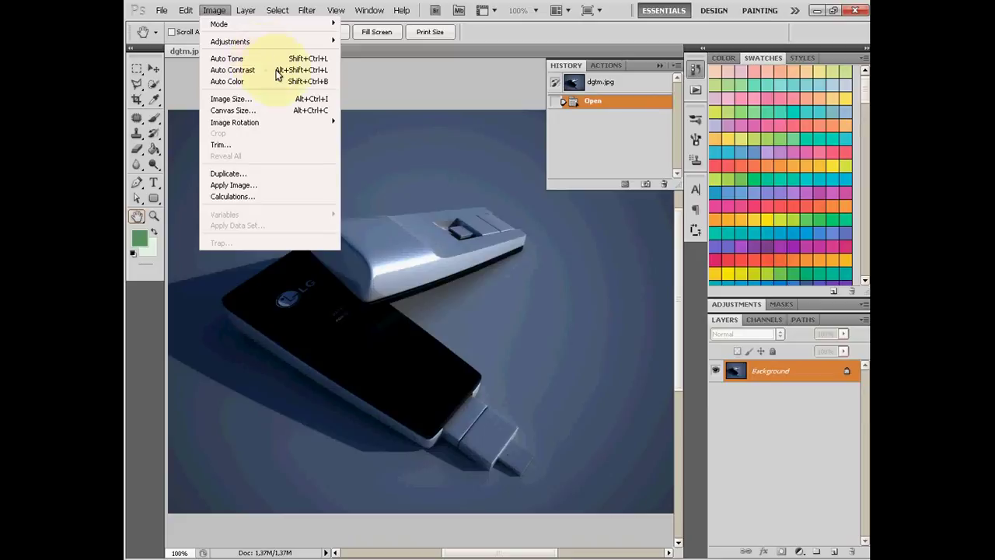
{"action": "key", "text": "shift+ctrl+l"}
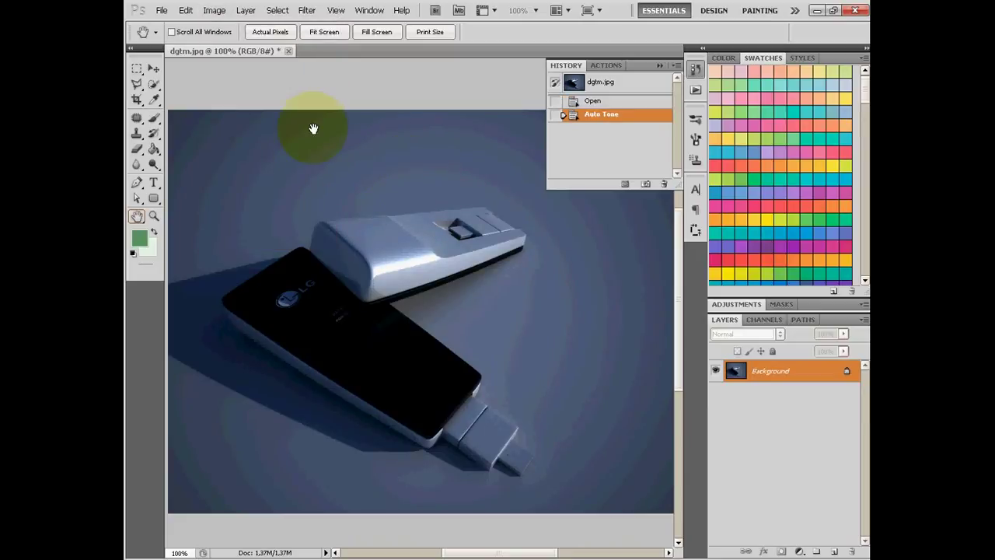
{"action": "left_click", "coordinate": [215, 11]}
{"action": "mouse_move", "coordinate": [230, 42]}
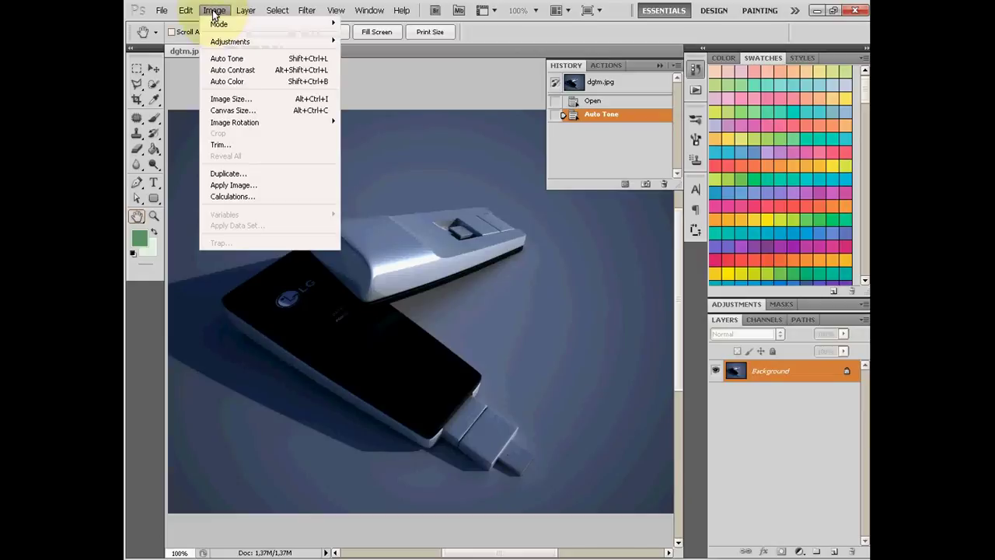
{"action": "left_click", "coordinate": [372, 42]}
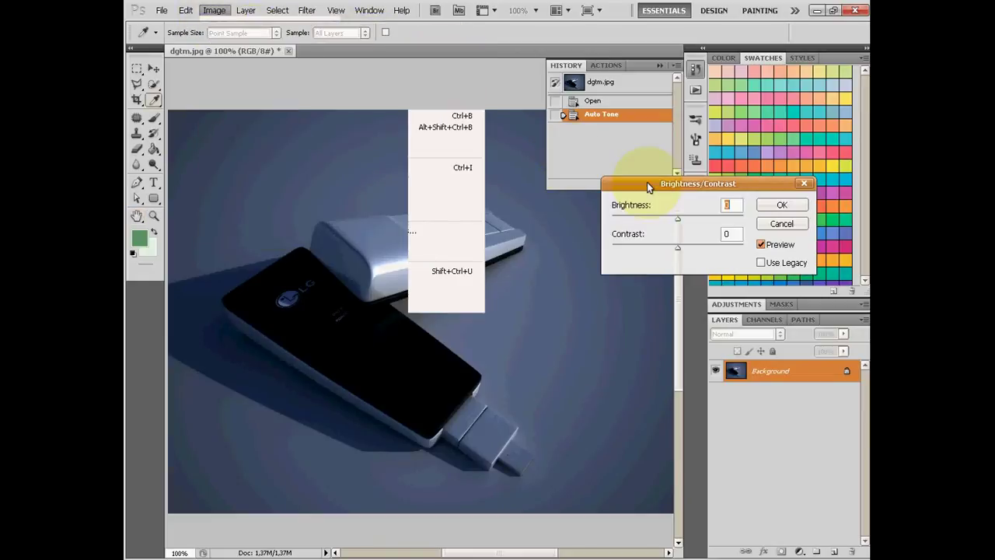
{"action": "mouse_move", "coordinate": [643, 186]}
{"action": "left_mouse_down"}
{"action": "mouse_move", "coordinate": [342, 69]}
{"action": "mouse_move", "coordinate": [336, 98]}
{"action": "mouse_move", "coordinate": [348, 96]}
{"action": "mouse_move", "coordinate": [311, 126]}
{"action": "mouse_move", "coordinate": [320, 122]}
{"action": "left_mouse_up"}
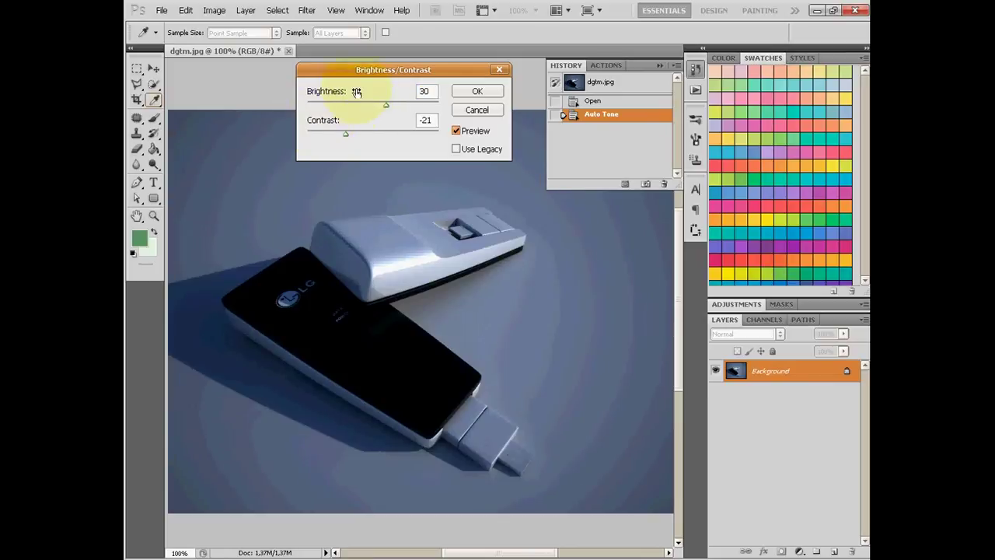
{"action": "left_click_drag", "start_coordinate": [347, 92], "coordinate": [378, 94]}
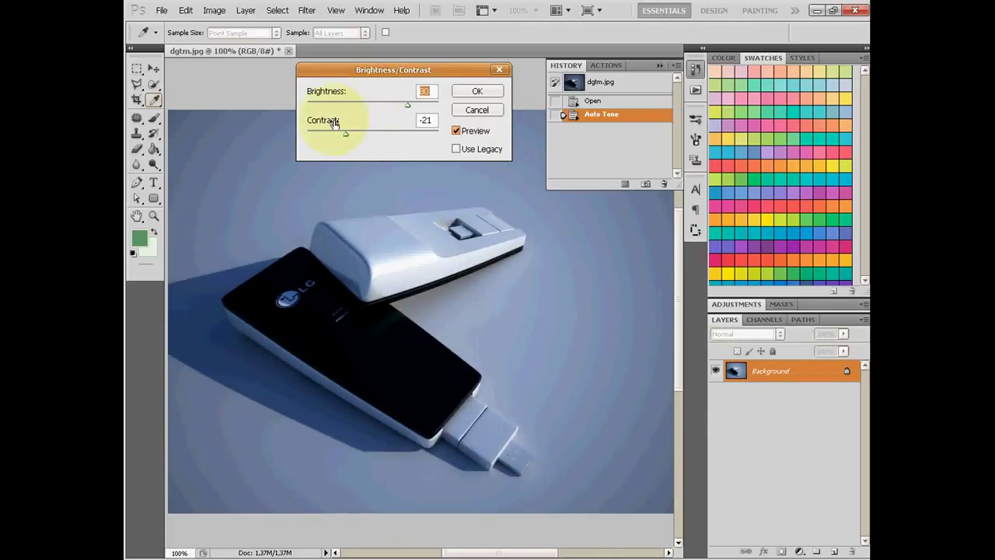
{"action": "mouse_move", "coordinate": [333, 123]}
{"action": "left_mouse_down"}
{"action": "mouse_move", "coordinate": [347, 124]}
{"action": "mouse_move", "coordinate": [311, 123]}
{"action": "left_mouse_up"}
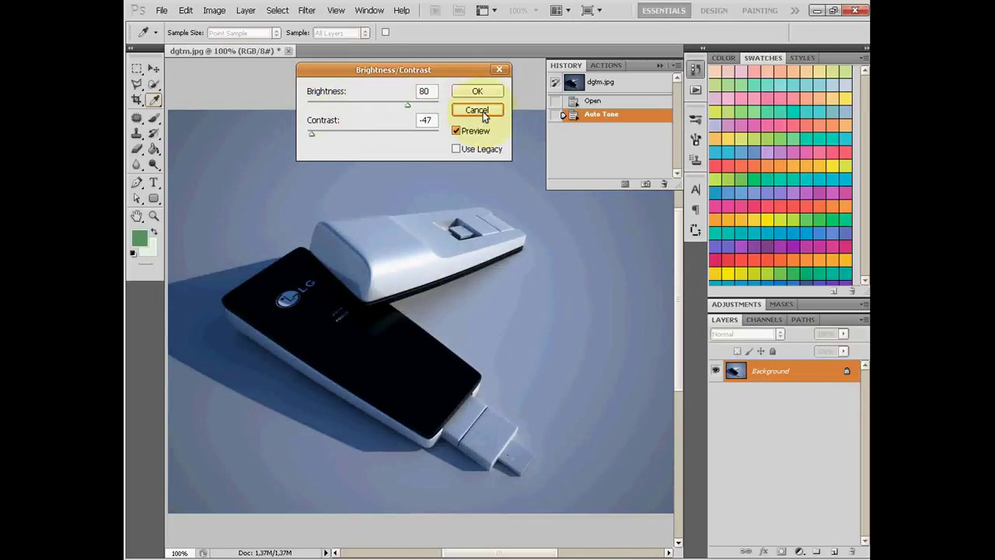
{"action": "left_click", "coordinate": [477, 110]}
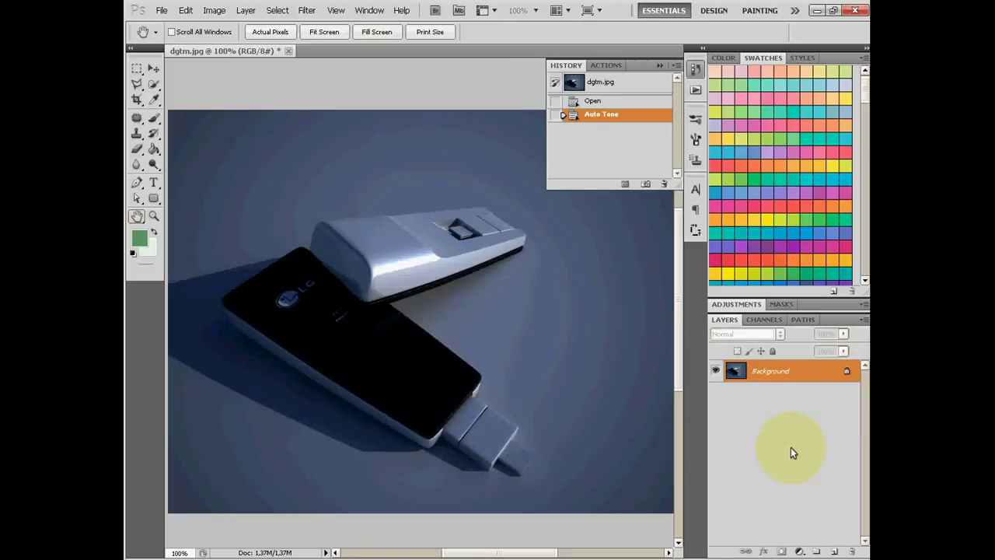
- Duplicate Background and give the copy raised brightness with contrast at -24
{"action": "mouse_move", "coordinate": [822, 379]}
{"action": "left_mouse_down"}
{"action": "mouse_move", "coordinate": [792, 501]}
{"action": "mouse_move", "coordinate": [835, 551]}
{"action": "left_mouse_up"}
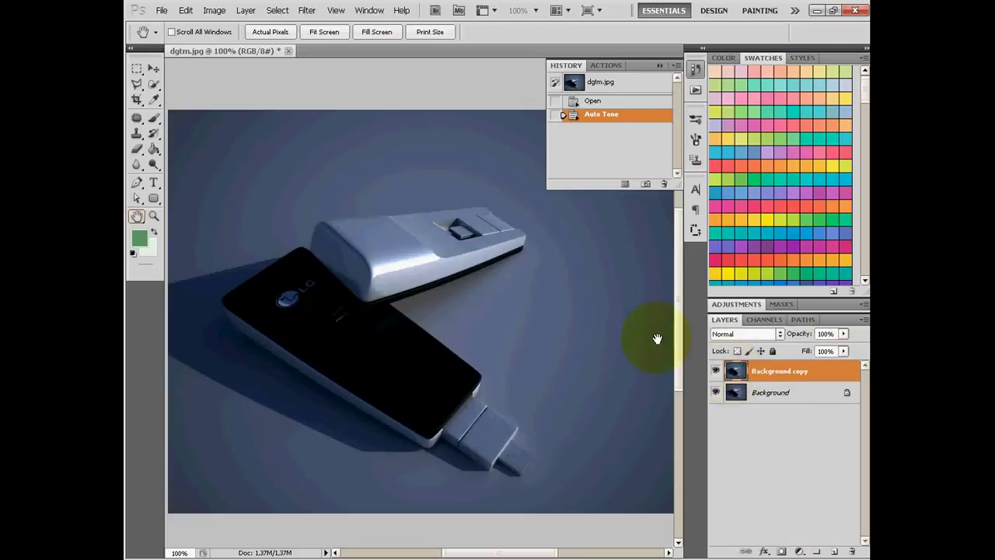
{"action": "left_click", "coordinate": [224, 9]}
{"action": "mouse_move", "coordinate": [233, 42]}
{"action": "left_click", "coordinate": [357, 41]}
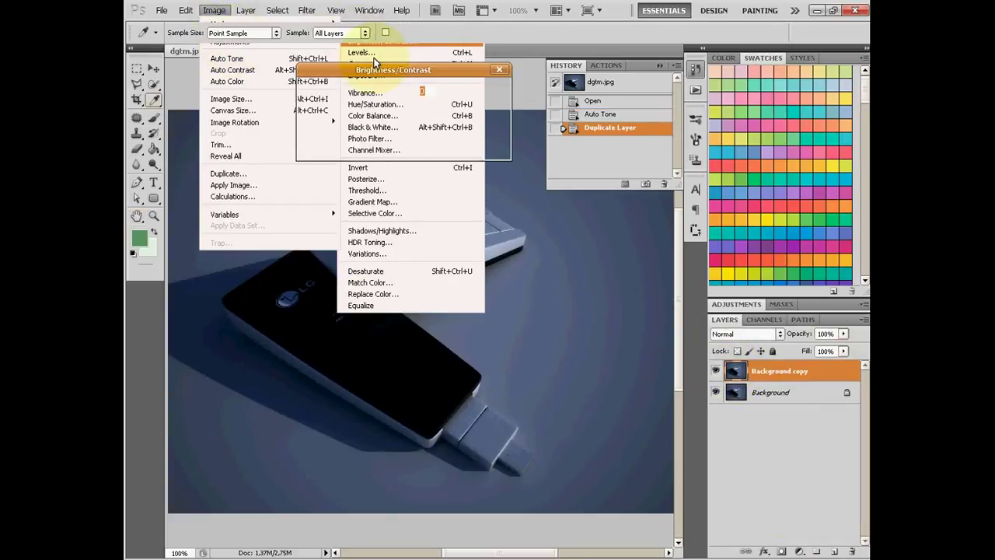
{"action": "left_click_drag", "start_coordinate": [345, 91], "coordinate": [370, 90]}
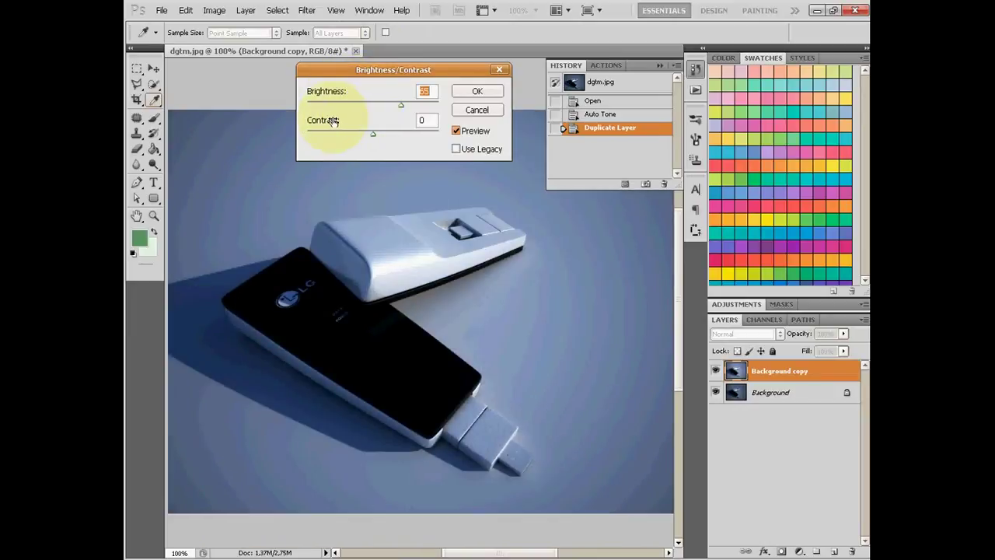
{"action": "mouse_move", "coordinate": [332, 121]}
{"action": "left_mouse_down"}
{"action": "mouse_move", "coordinate": [315, 122]}
{"action": "mouse_move", "coordinate": [344, 96]}
{"action": "mouse_move", "coordinate": [369, 100]}
{"action": "left_mouse_up"}
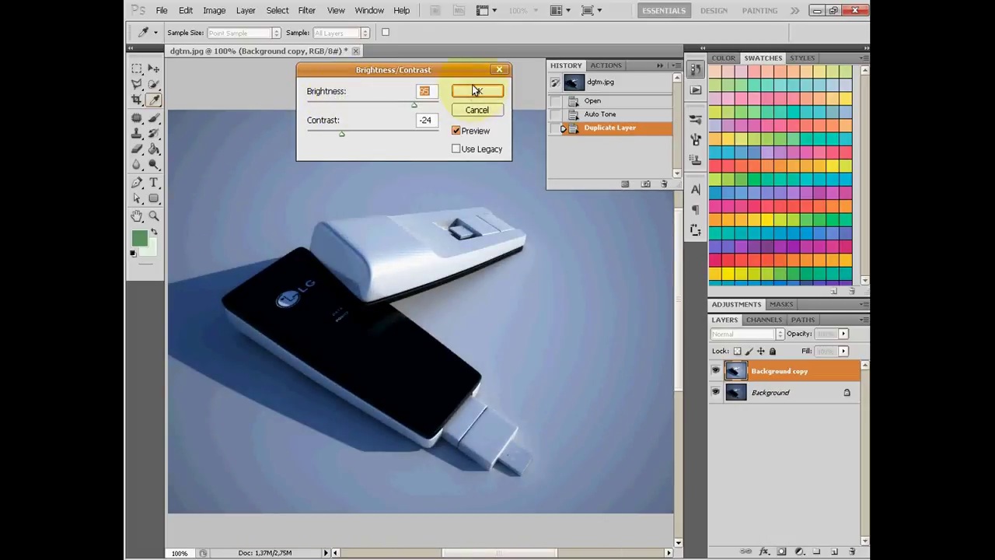
{"action": "left_click", "coordinate": [474, 90]}
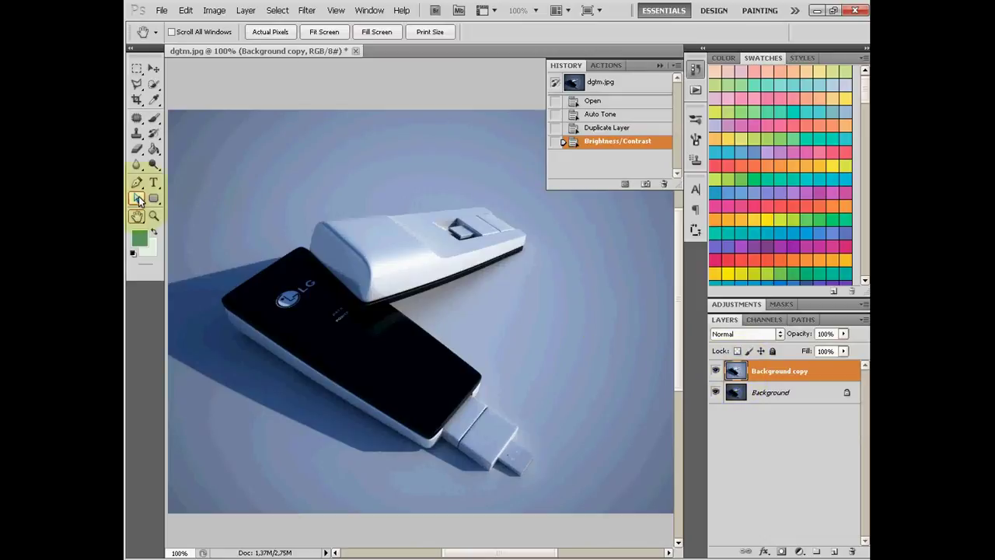
- Set up a fully soft Eraser, try a stroke on the white modem, then undo it
{"action": "left_click", "coordinate": [137, 149]}
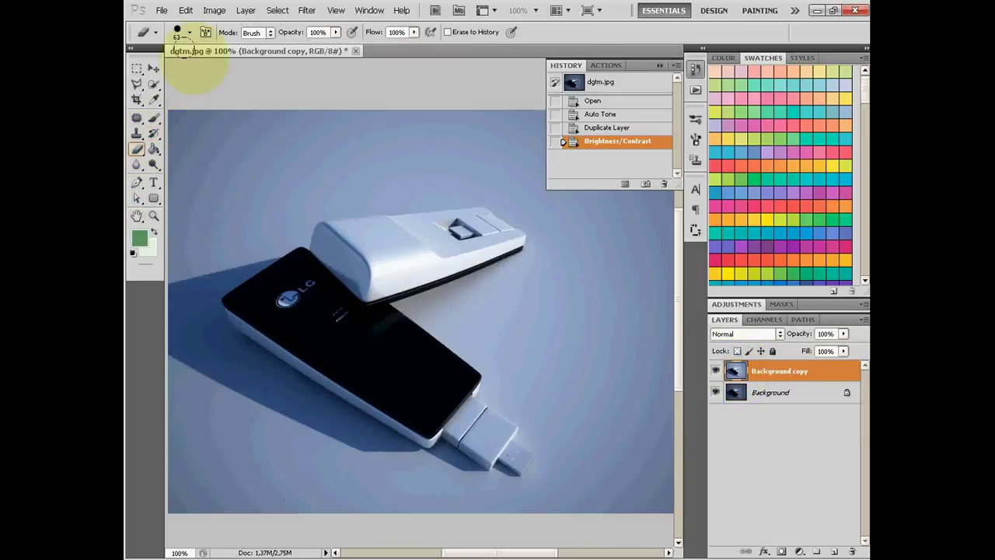
{"action": "left_click", "coordinate": [190, 34]}
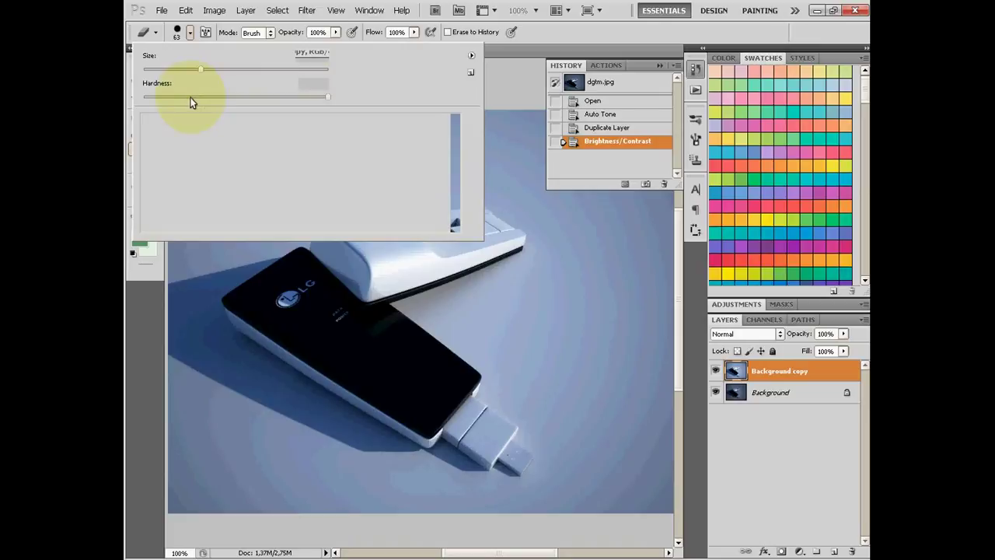
{"action": "left_click", "coordinate": [145, 97]}
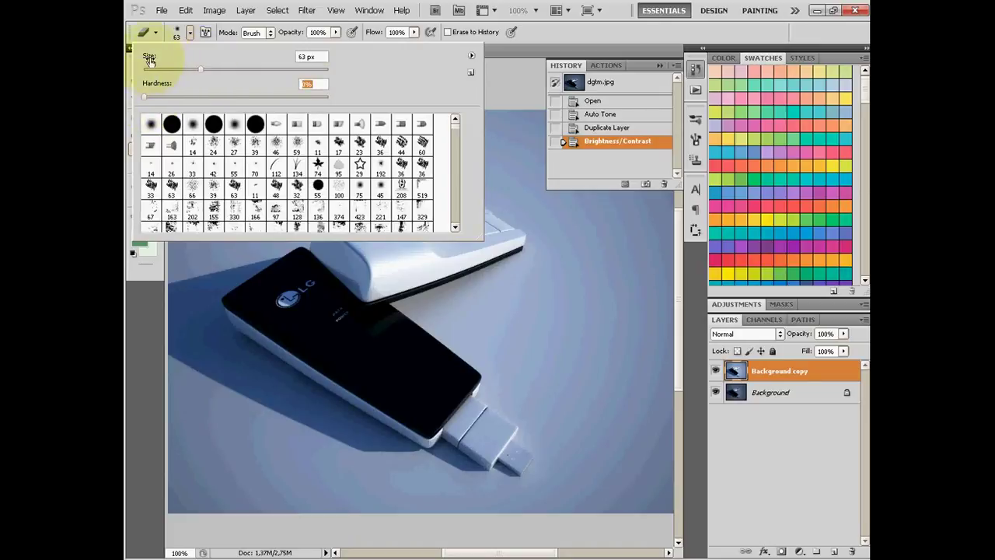
{"action": "left_click", "coordinate": [539, 285]}
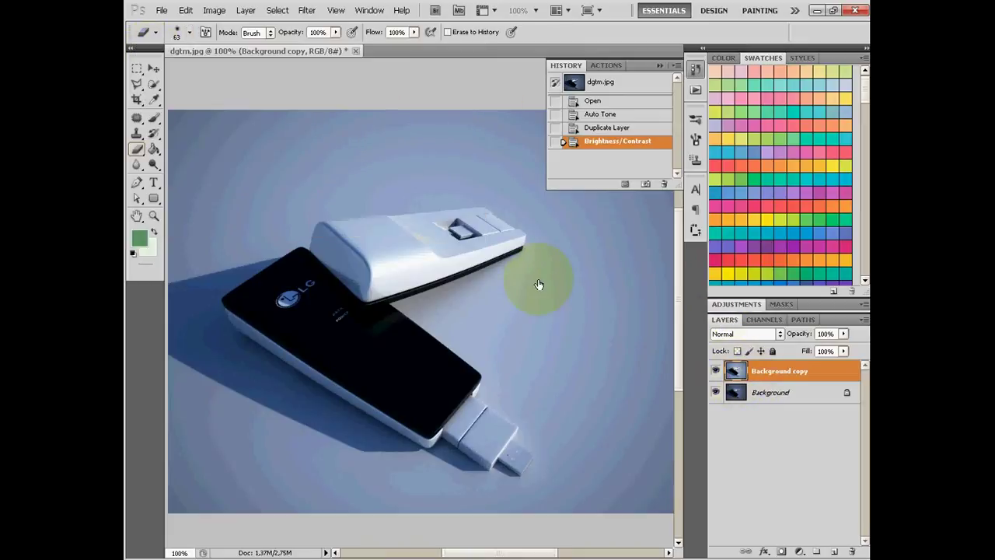
{"action": "mouse_move", "coordinate": [539, 285]}
{"action": "left_mouse_down"}
{"action": "mouse_move", "coordinate": [405, 253]}
{"action": "mouse_move", "coordinate": [463, 233]}
{"action": "mouse_move", "coordinate": [460, 222]}
{"action": "left_mouse_up"}
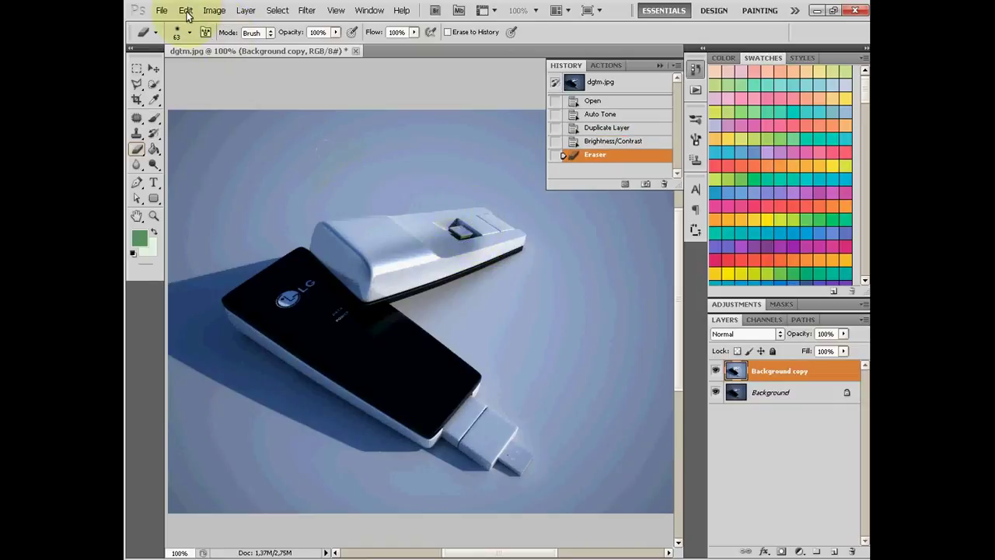
{"action": "left_click", "coordinate": [187, 11]}
{"action": "left_click", "coordinate": [191, 25]}
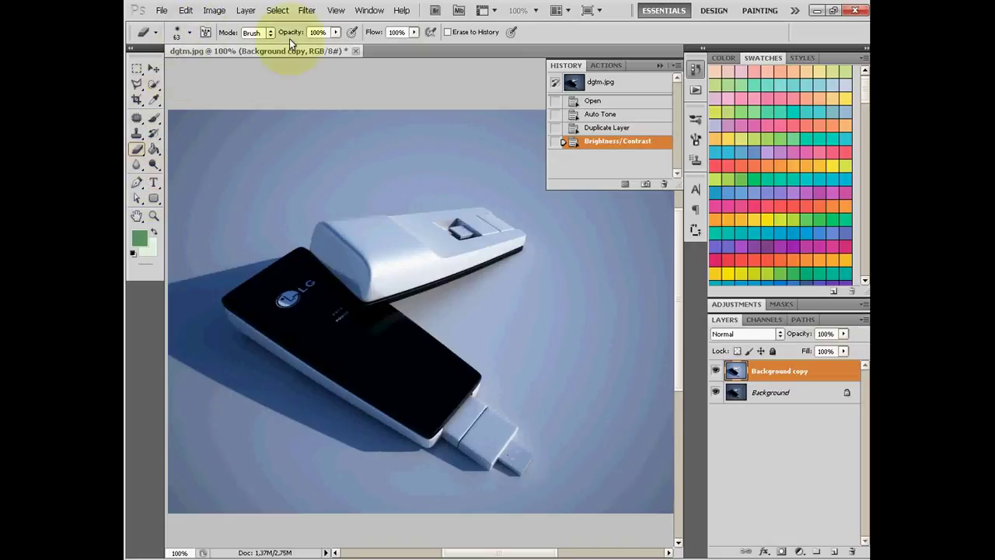
- Erase the white modem's top highlights with a 35% opacity, 174 px eraser
{"action": "left_click", "coordinate": [335, 33]}
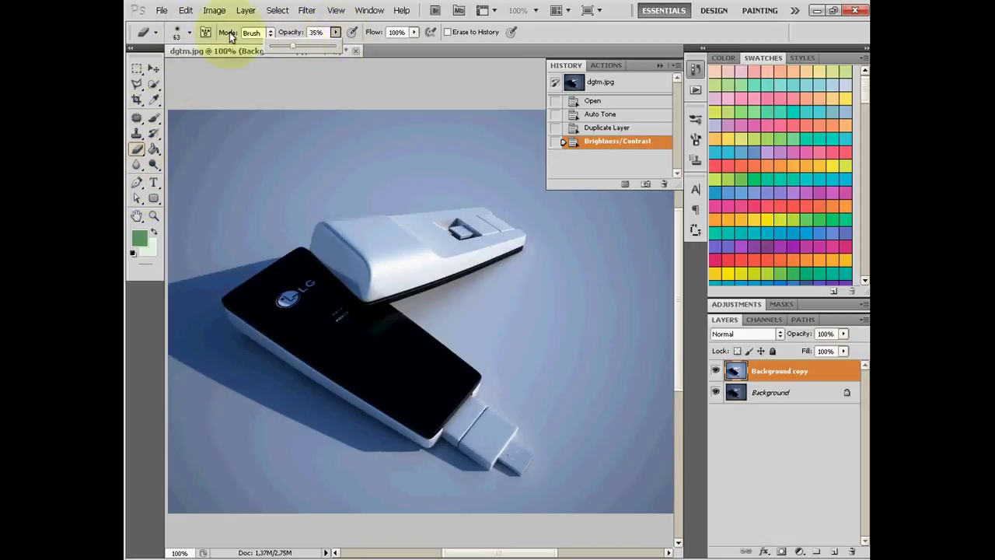
{"action": "left_click", "coordinate": [188, 32]}
{"action": "left_click_drag", "start_coordinate": [237, 69], "coordinate": [269, 72]}
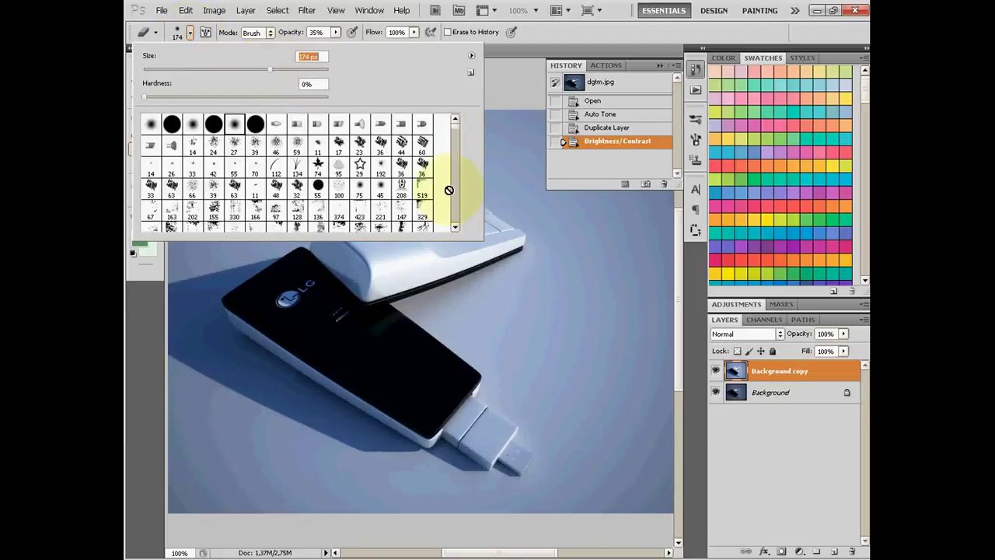
{"action": "left_click", "coordinate": [754, 433]}
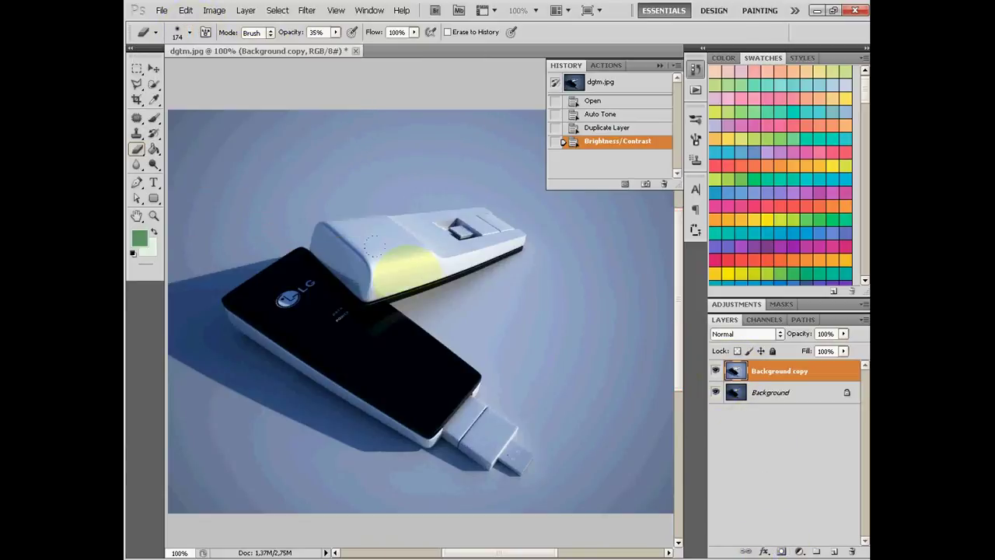
{"action": "left_click_drag", "start_coordinate": [387, 256], "coordinate": [412, 234]}
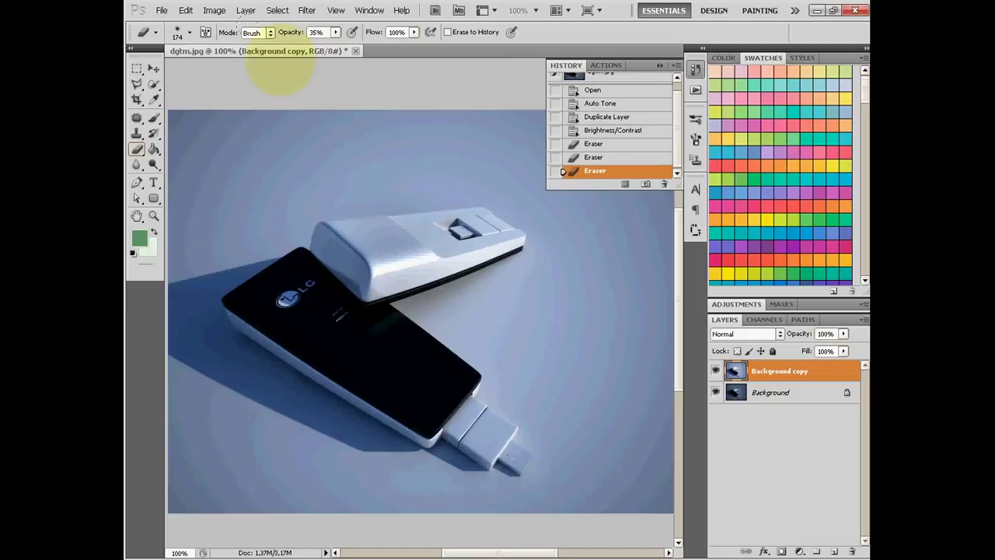
- Flatten the layers and apply the Sharpen Edges filter to dgtm.jpg
{"action": "right_click", "coordinate": [808, 398]}
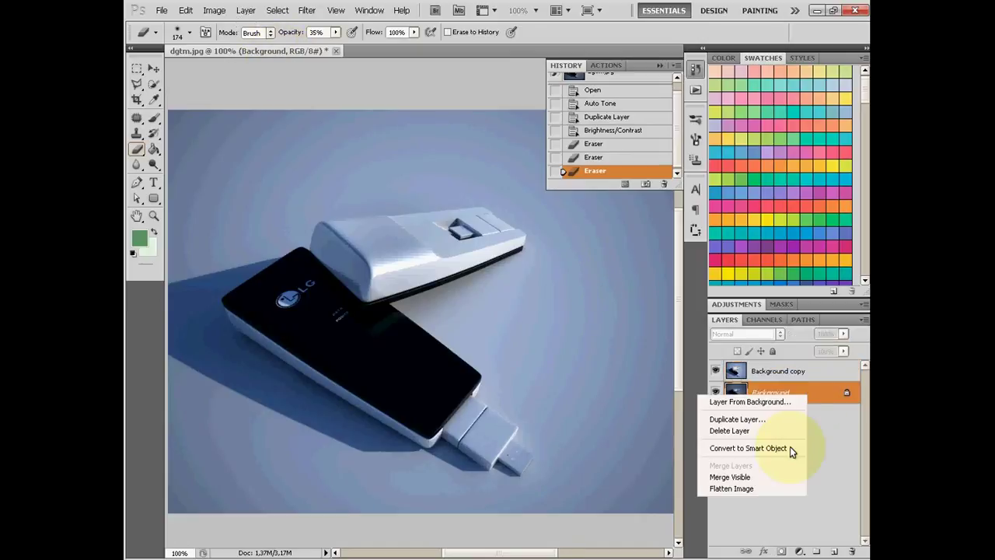
{"action": "left_click", "coordinate": [776, 487]}
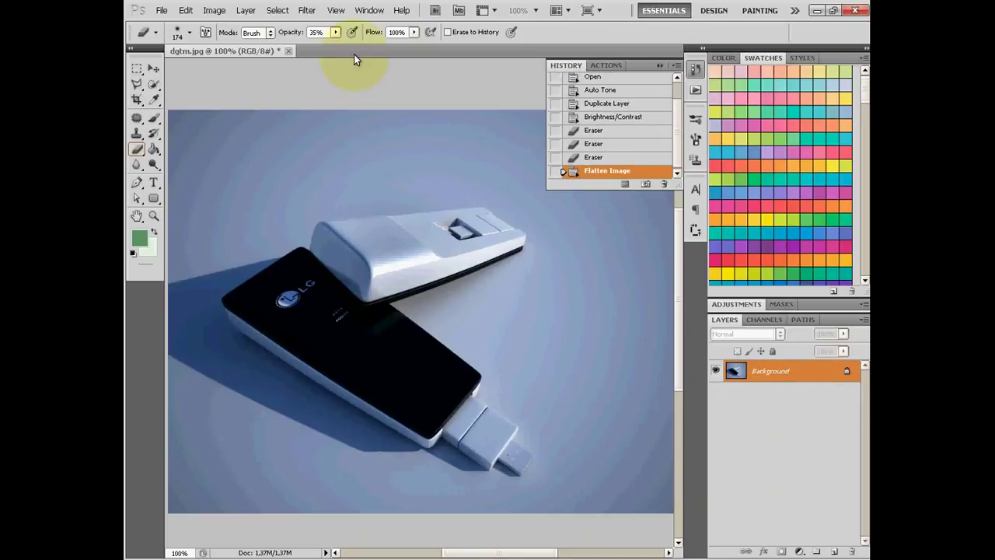
{"action": "left_click", "coordinate": [307, 11]}
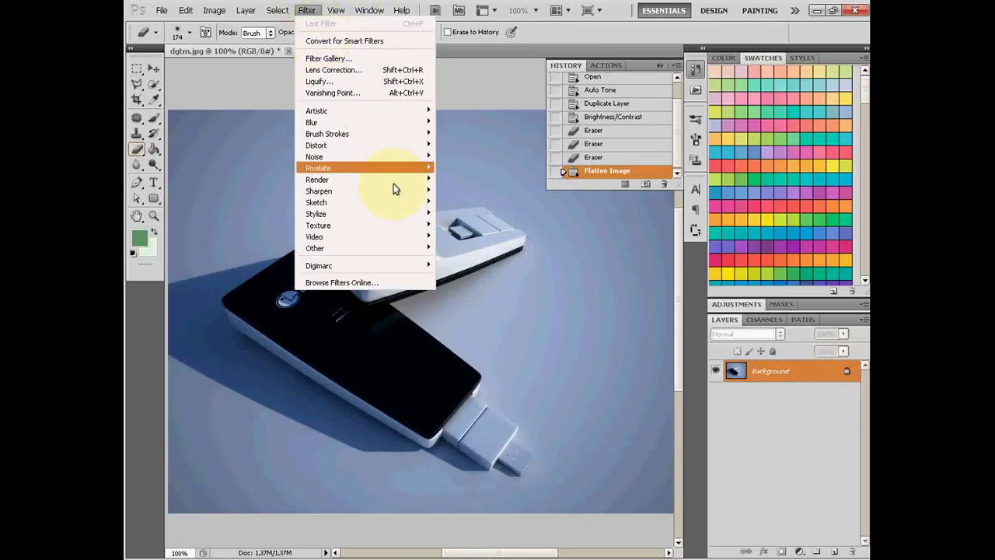
{"action": "mouse_move", "coordinate": [319, 191]}
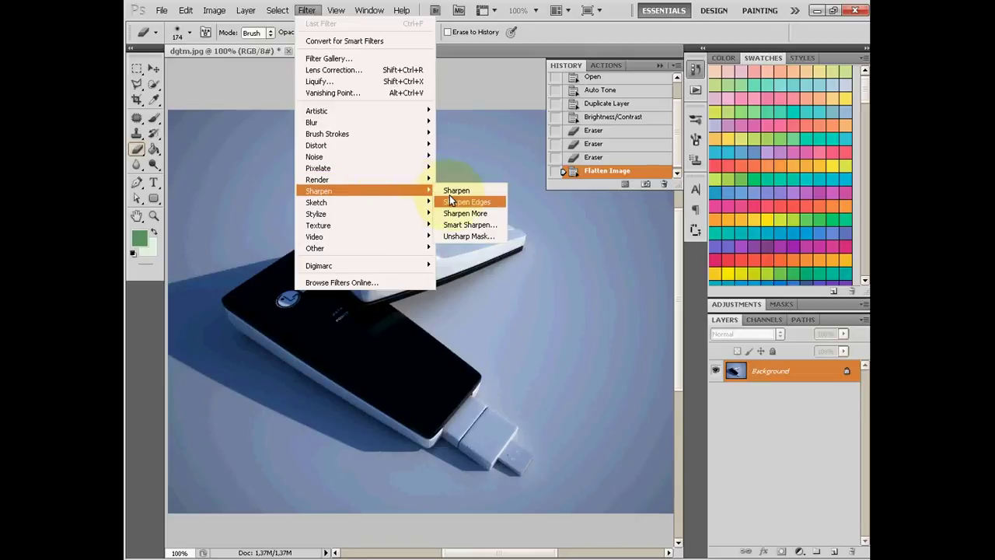
{"action": "left_click", "coordinate": [495, 202]}
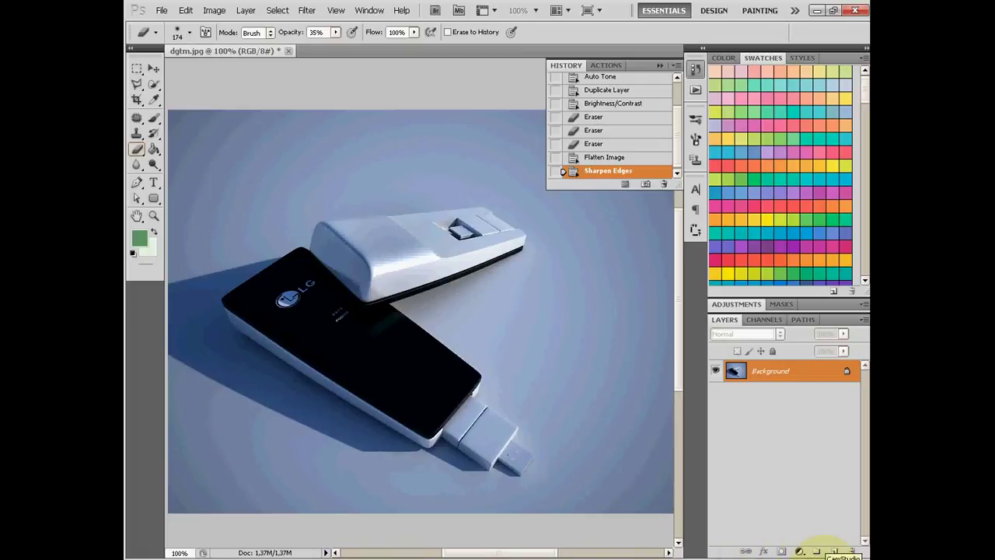
{"action": "right_click", "coordinate": [828, 549]}
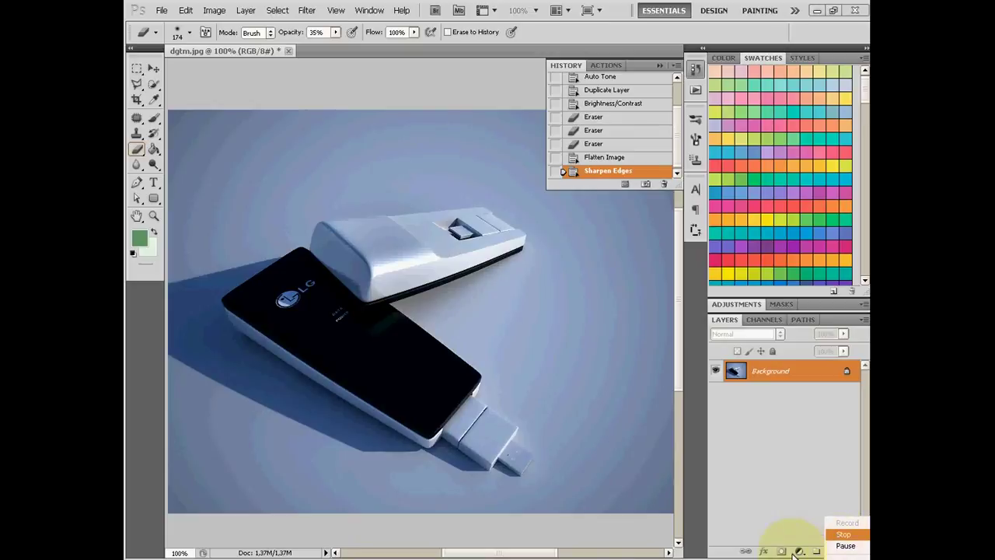
{"action": "left_click", "coordinate": [667, 547]}
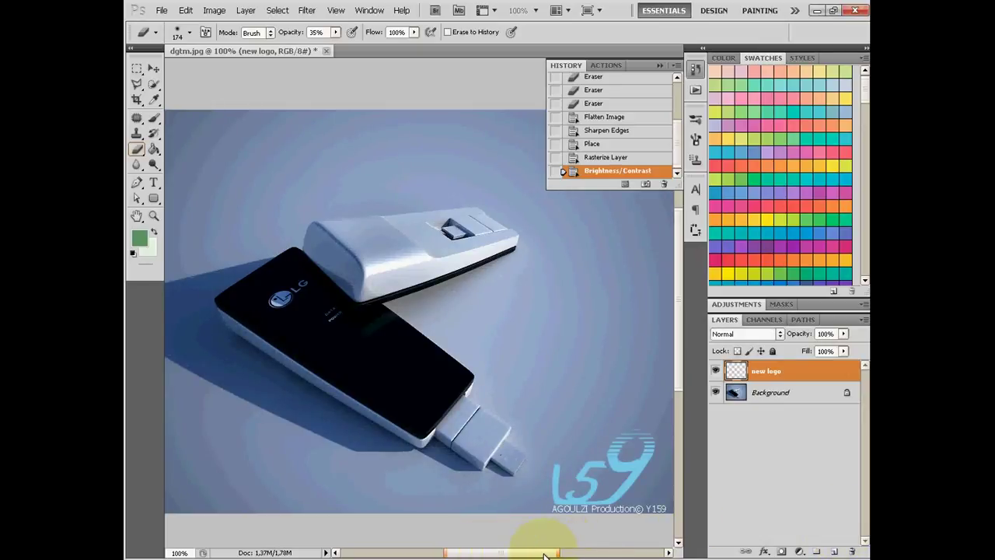
- Finish placing the light-blue 159 logo and credit at the image's bottom right
{"action": "mouse_move", "coordinate": [536, 555]}
{"action": "left_mouse_down"}
{"action": "mouse_move", "coordinate": [566, 553]}
{"action": "mouse_move", "coordinate": [542, 554]}
{"action": "left_mouse_up"}
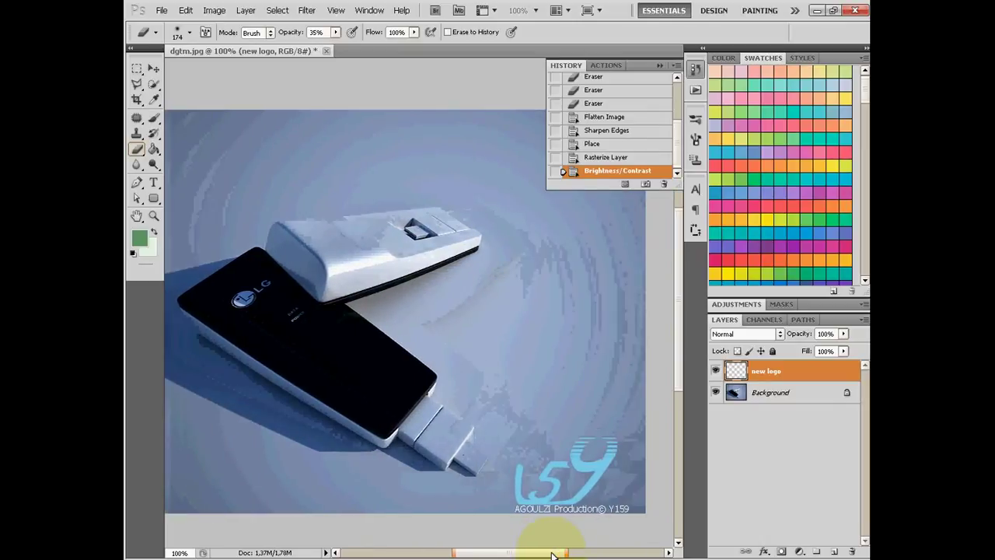
{"action": "left_click_drag", "start_coordinate": [542, 555], "coordinate": [551, 555]}
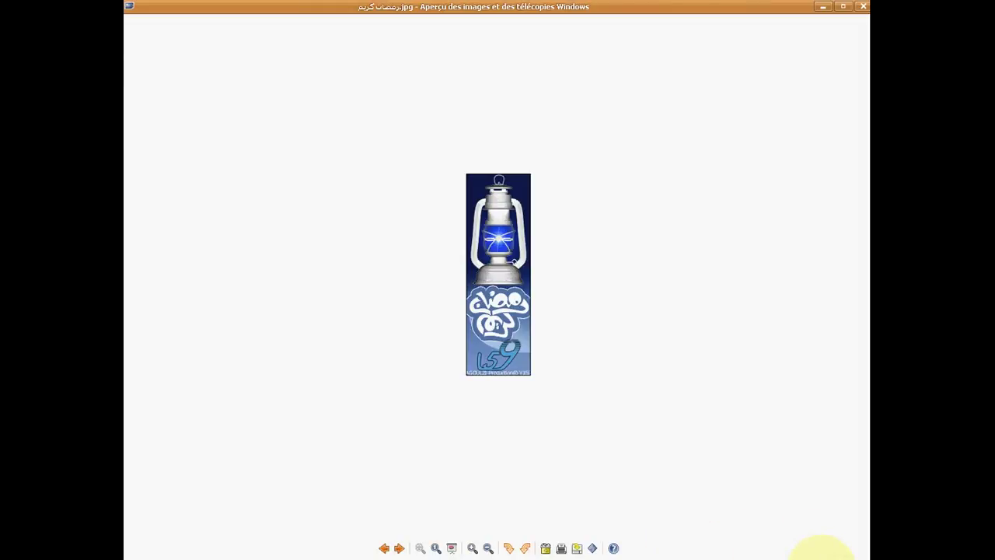
{"action": "right_click", "coordinate": [824, 548]}
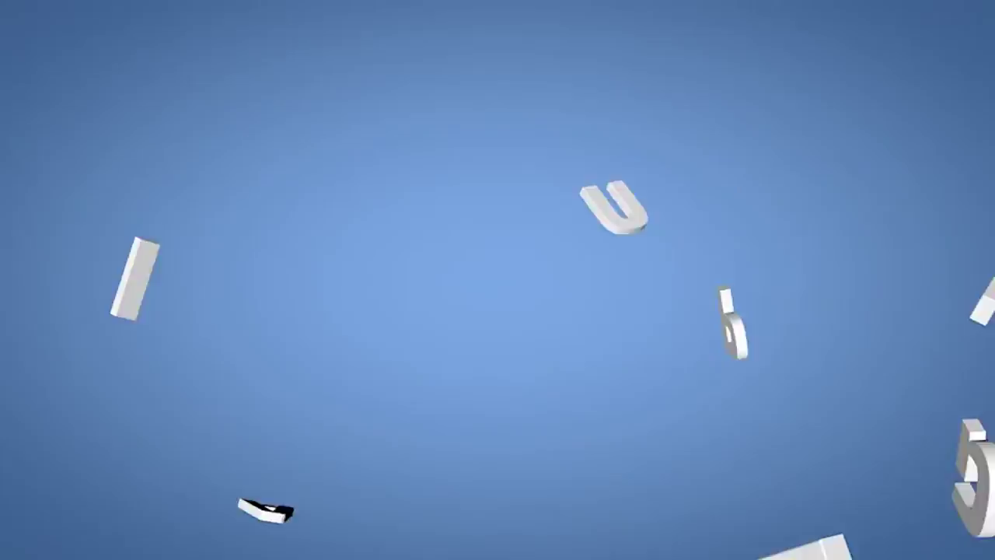